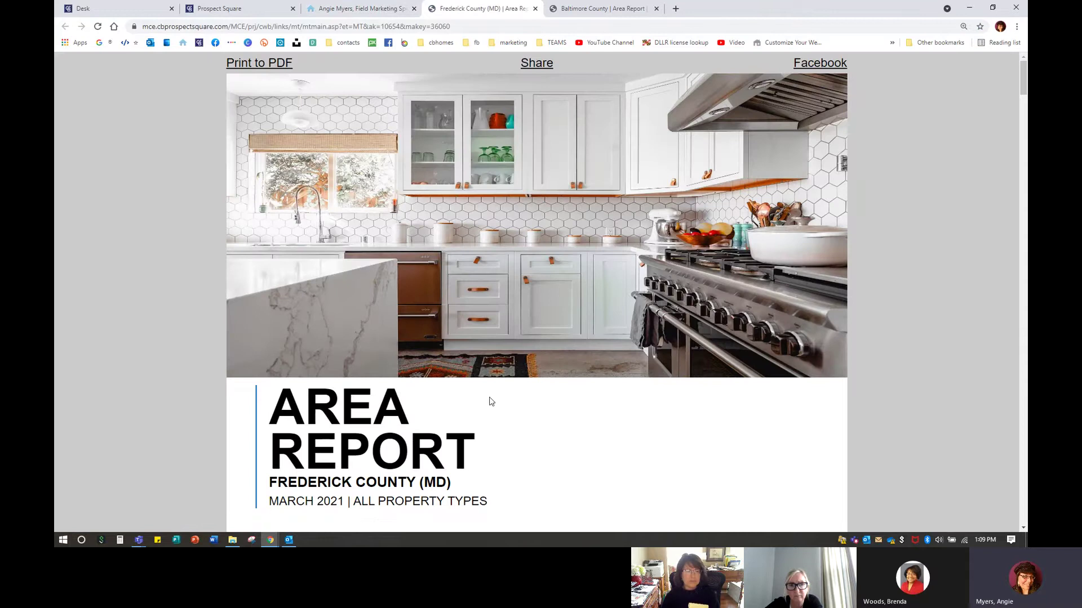
# Review the Frederick County area report's cover, close the report, and look over the county area reports on the website.
pyautogui.scroll(-3, 488, 401)
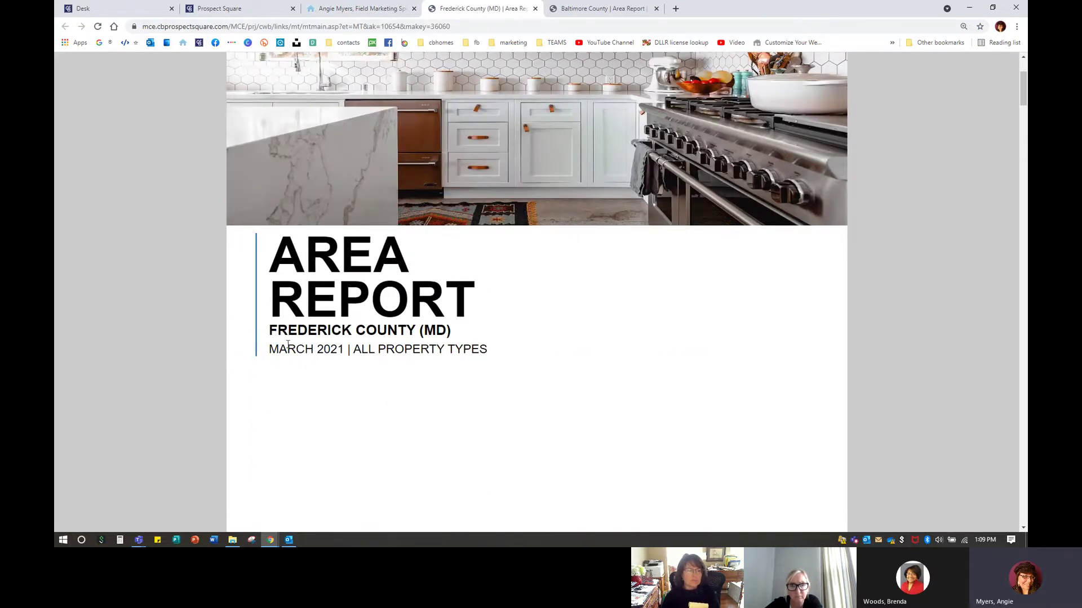
pyautogui.scroll(3, 293, 342)
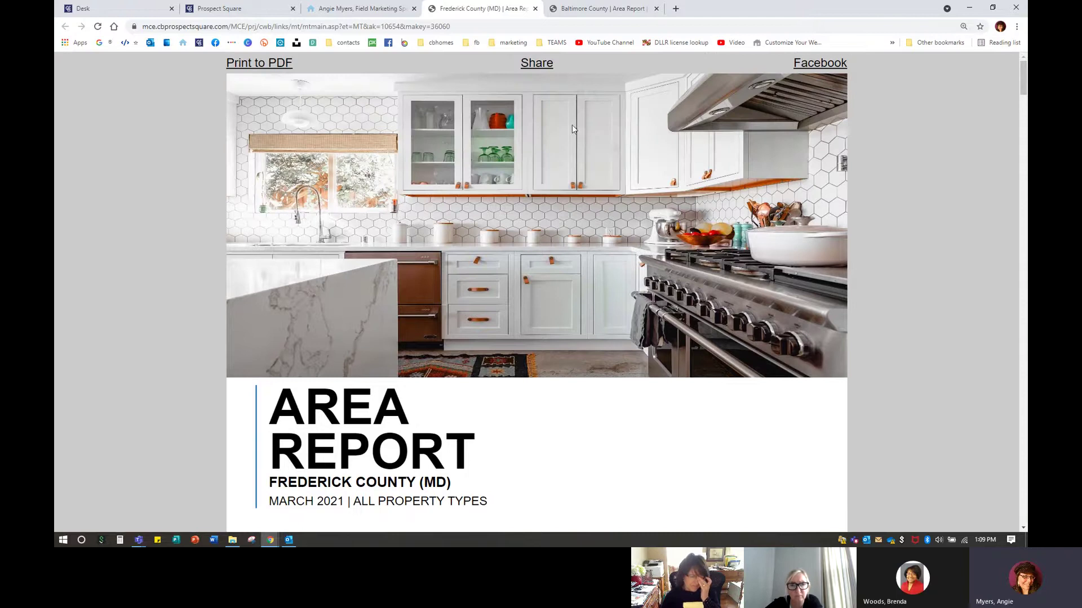
pyautogui.click(536, 9)
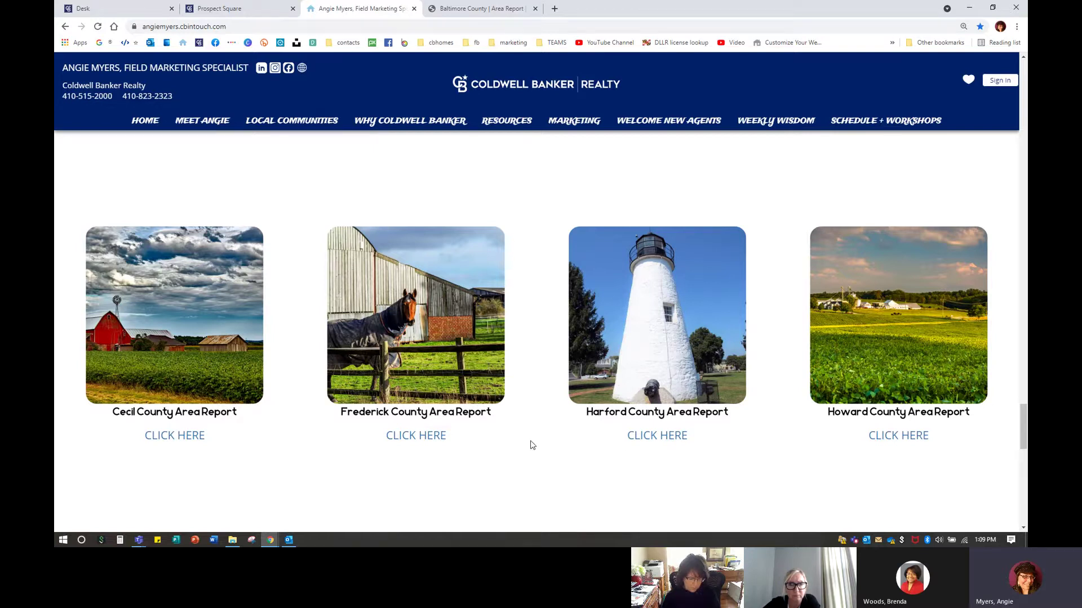
pyautogui.scroll(4, 531, 445)
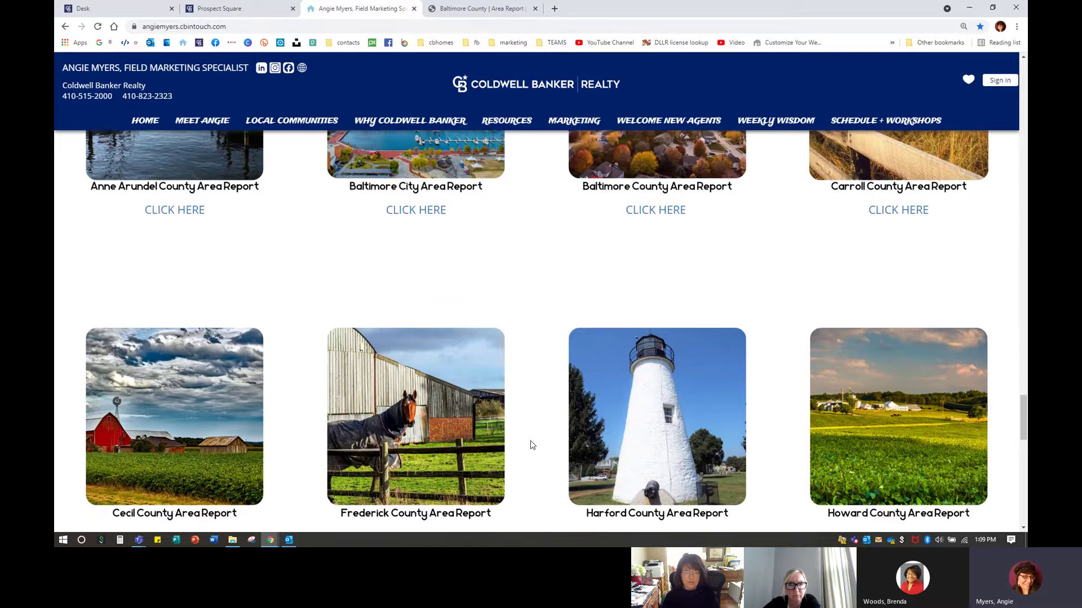
pyautogui.scroll(2, 529, 417)
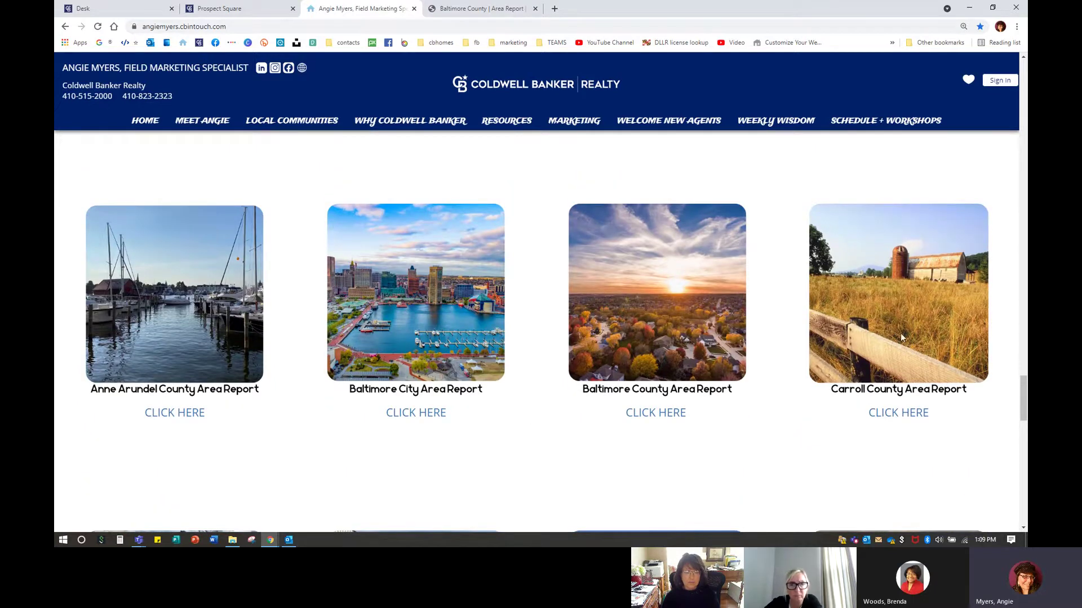
# Switch to Desk and open the Market Leader app with the preselected delegate account.
pyautogui.click(120, 7)
pyautogui.click(422, 293)
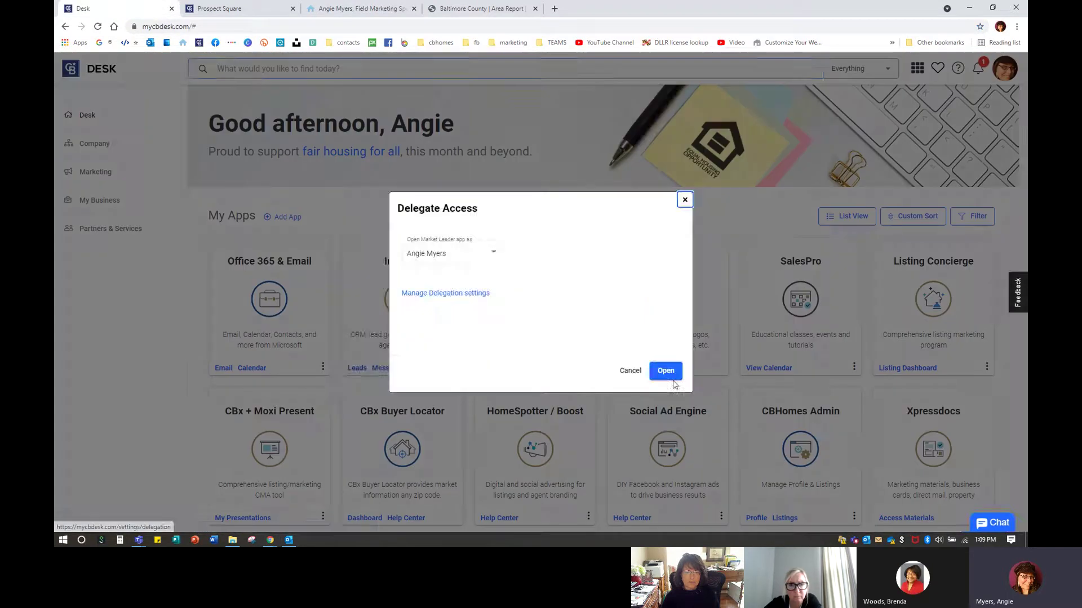
pyautogui.click(664, 366)
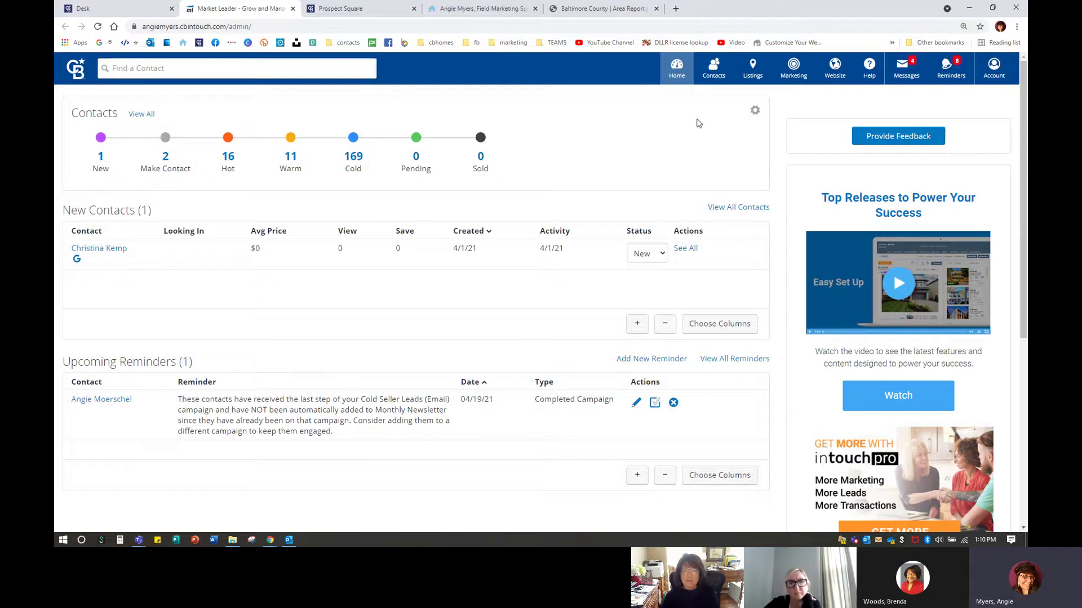
# Open the website for editing at its Pages and Menus list.
pyautogui.click(836, 67)
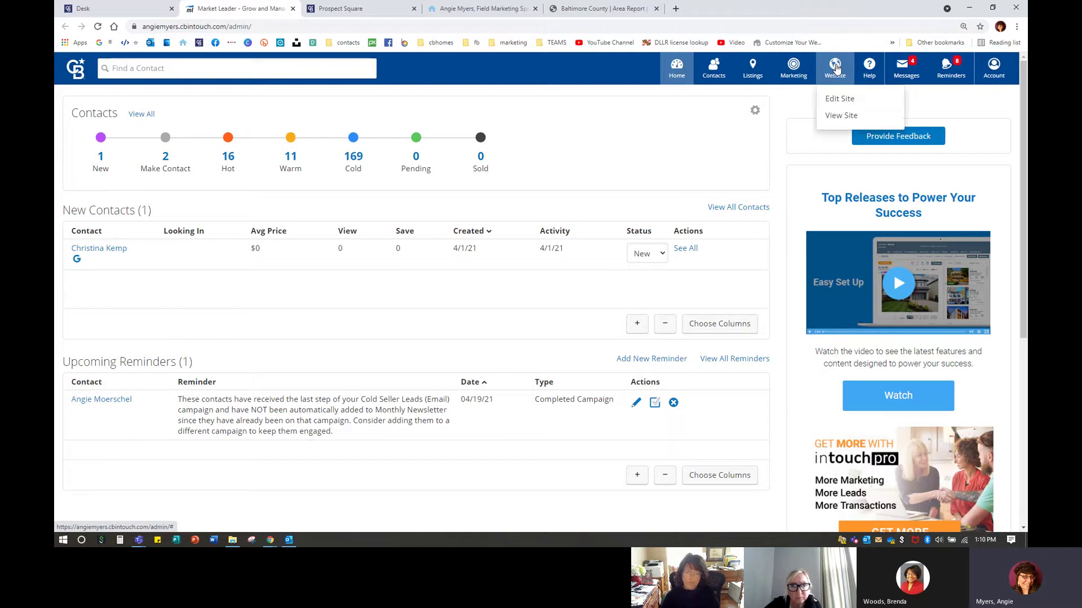
pyautogui.click(838, 100)
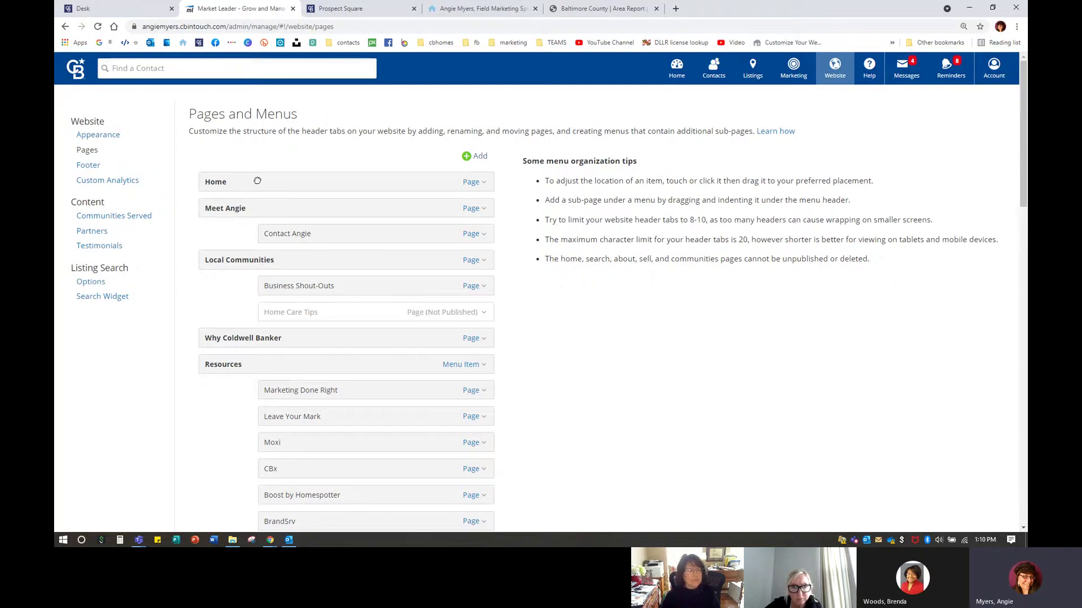
pyautogui.click(116, 219)
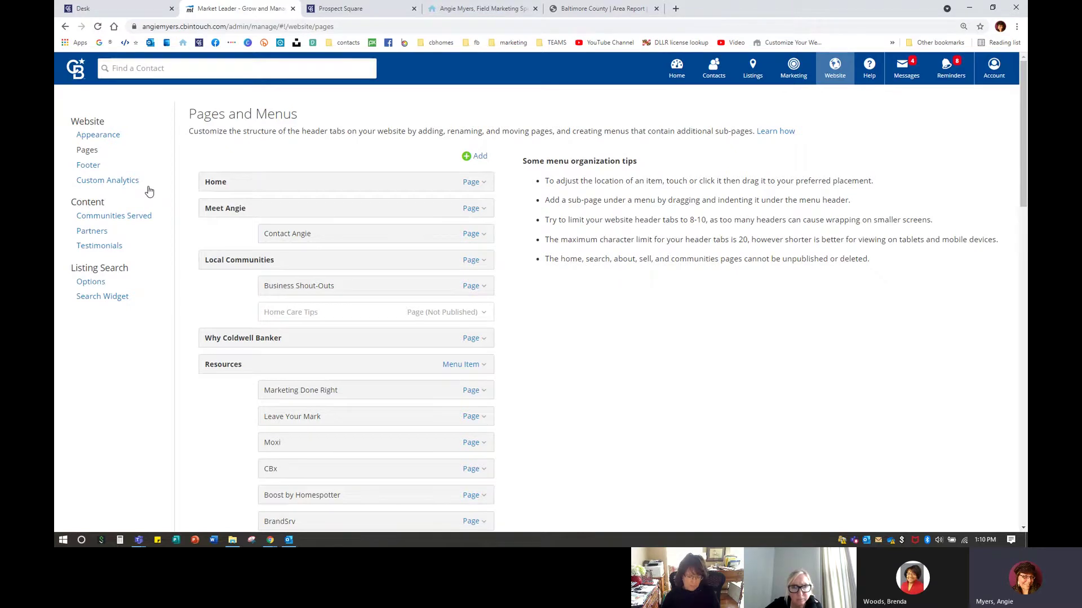
# Start adding a new website page and name it "Area Reports".
pyautogui.click(476, 157)
pyautogui.click(493, 157)
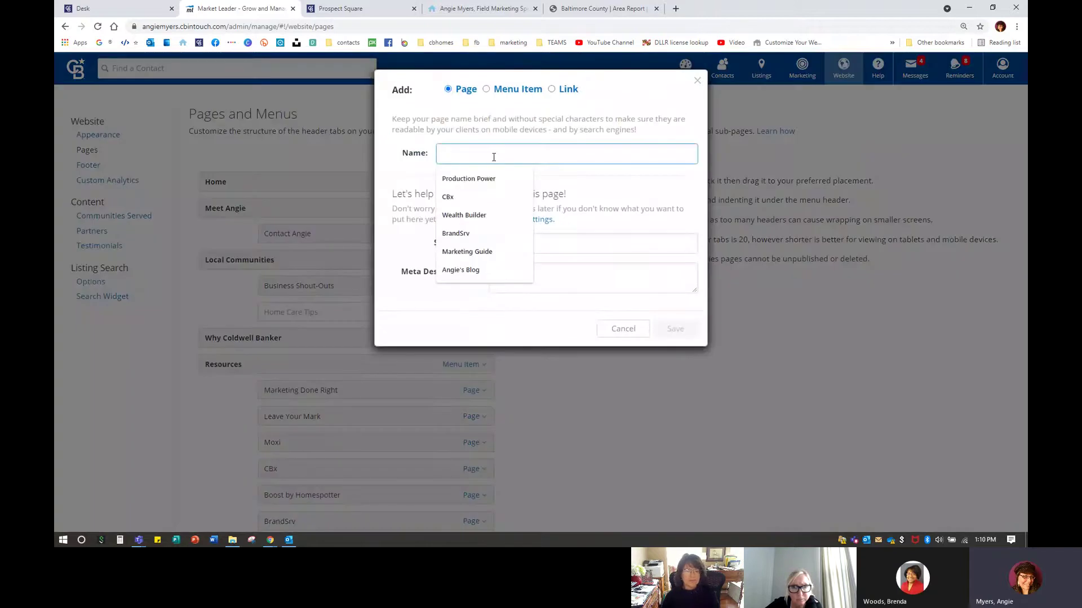
pyautogui.write('Area REpo')
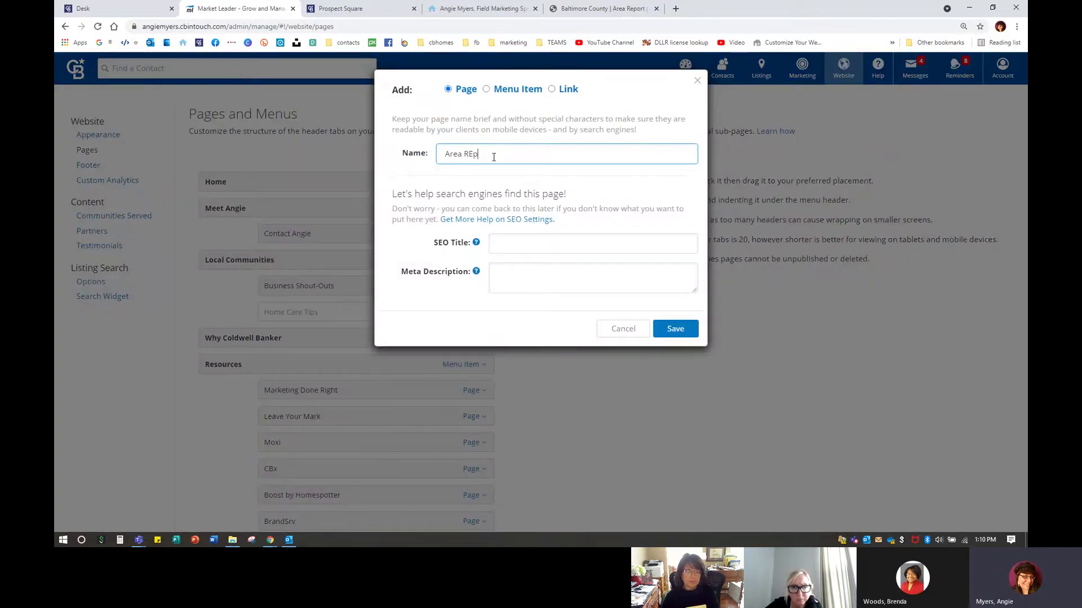
pyautogui.press('BackSpace')
pyautogui.press('BackSpace')
pyautogui.write('.')
pyautogui.press('BackSpace')
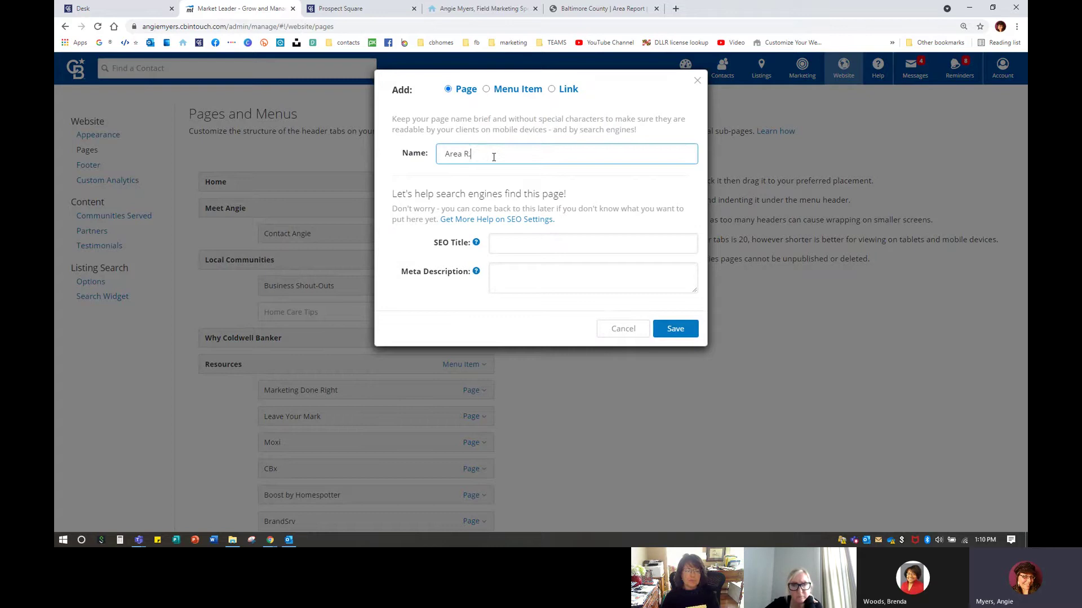
pyautogui.write('E. Re')
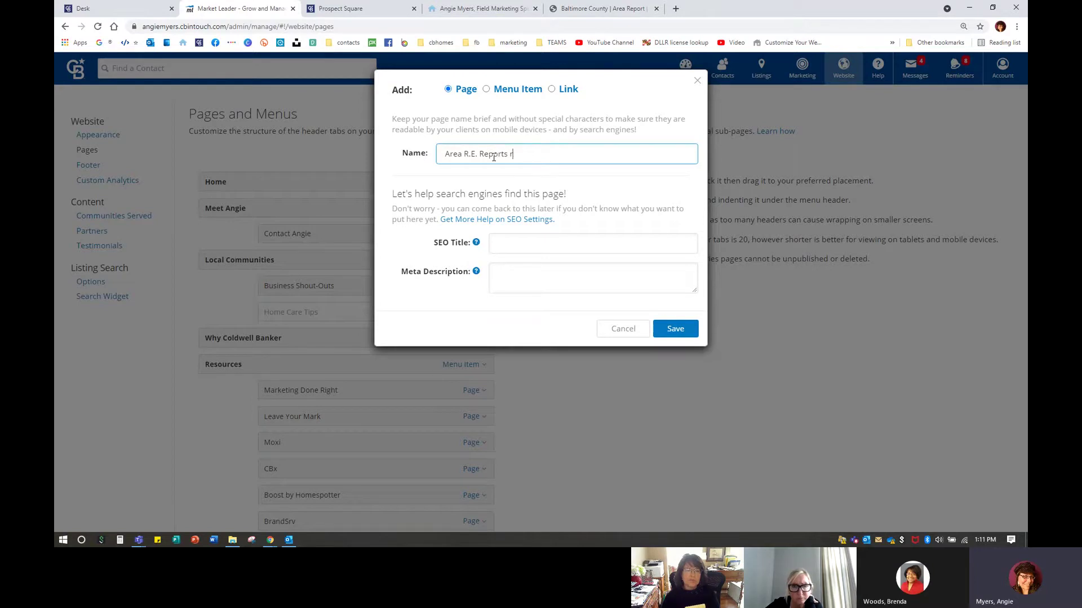
pyautogui.write('ports')
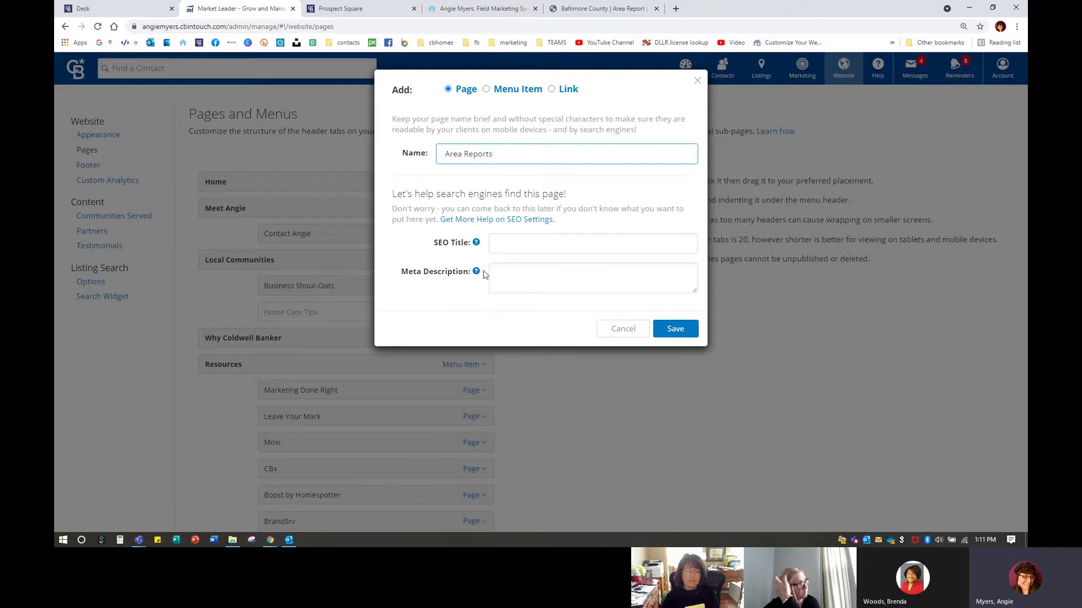
# Set the new page's SEO title to "Area Real Estate Reports" and save the page.
pyautogui.moveTo(478, 274)
pyautogui.moveTo(477, 244)
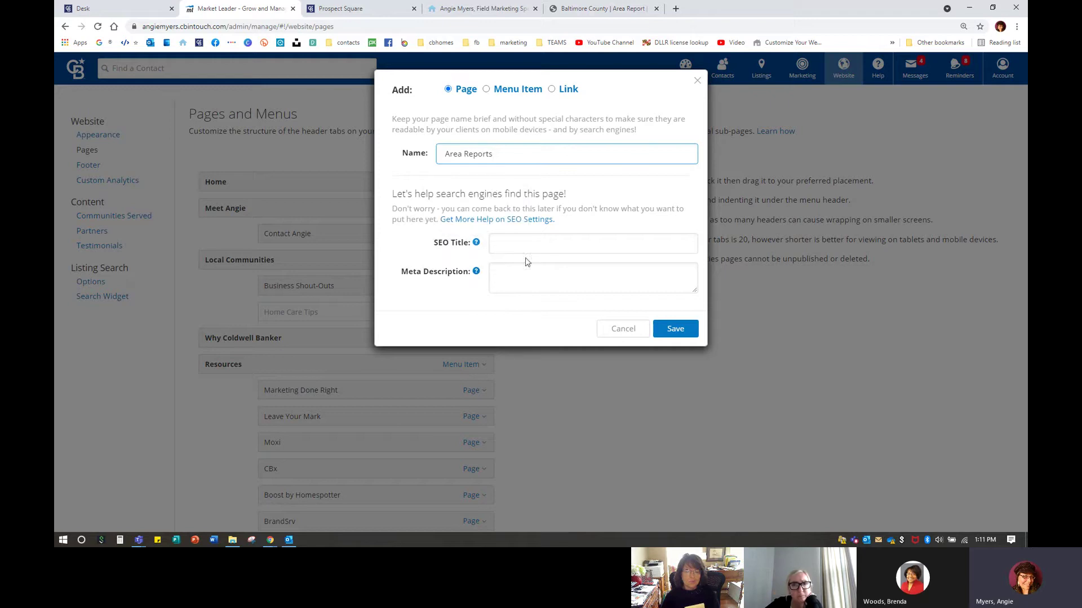
pyautogui.click(565, 239)
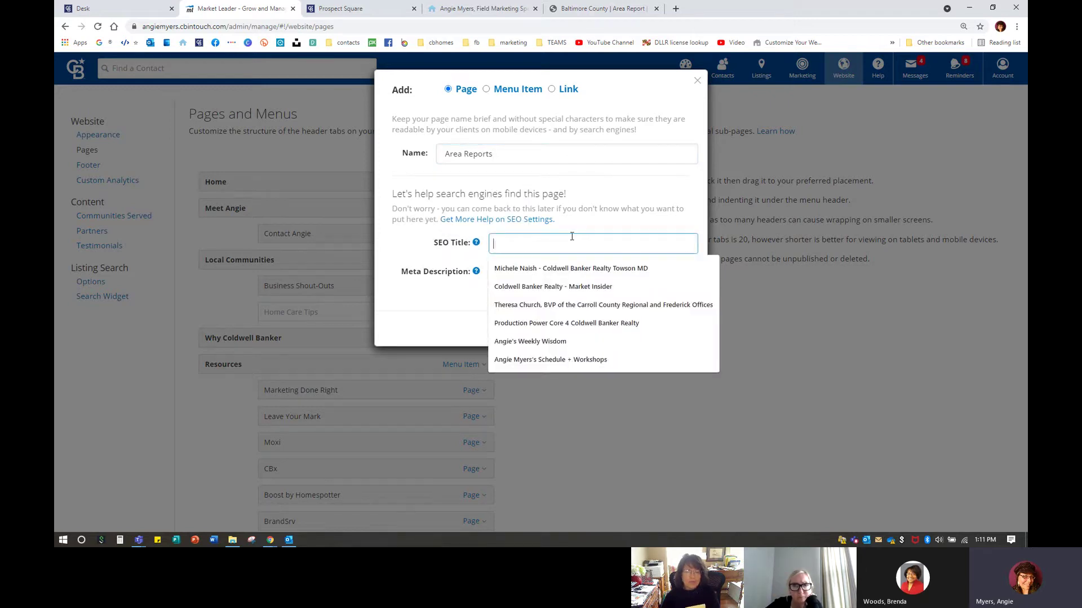
pyautogui.write('Area Real')
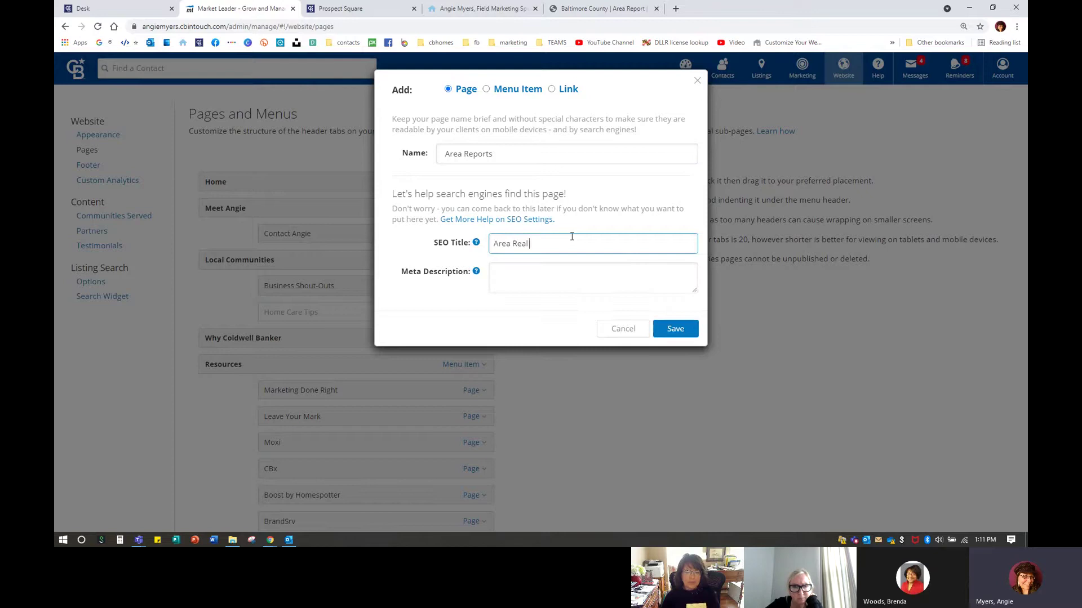
pyautogui.write(' Estate Reports')
pyautogui.click(666, 334)
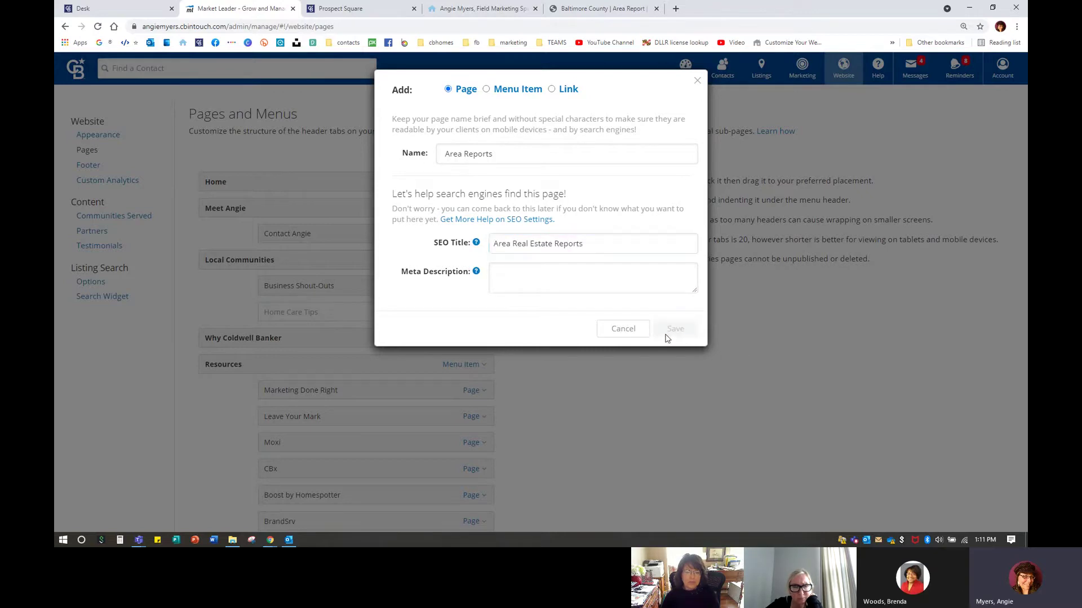
# Examine the pages list to locate the new Area Reports page and see how the existing menus and sub-pages are organized.
pyautogui.scroll(-14, 352, 406)
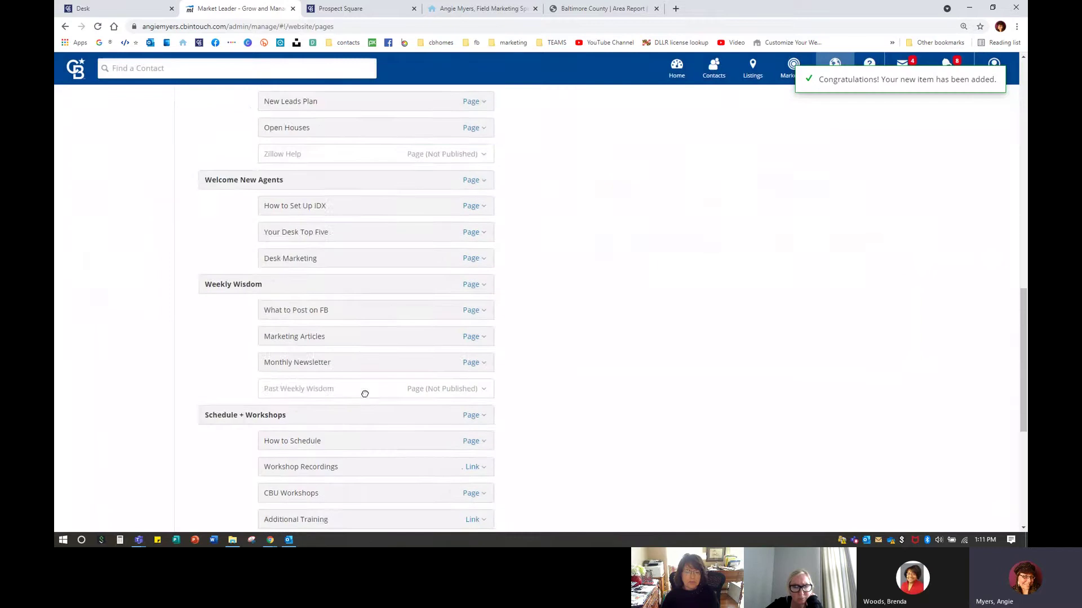
pyautogui.scroll(-5, 365, 393)
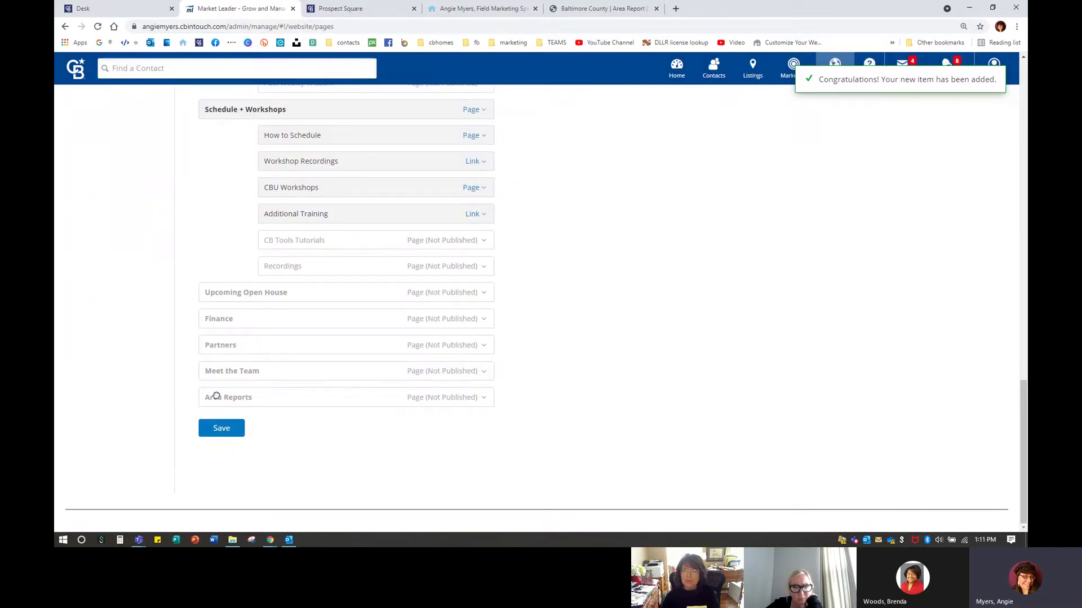
pyautogui.click(216, 395)
pyautogui.click(267, 395)
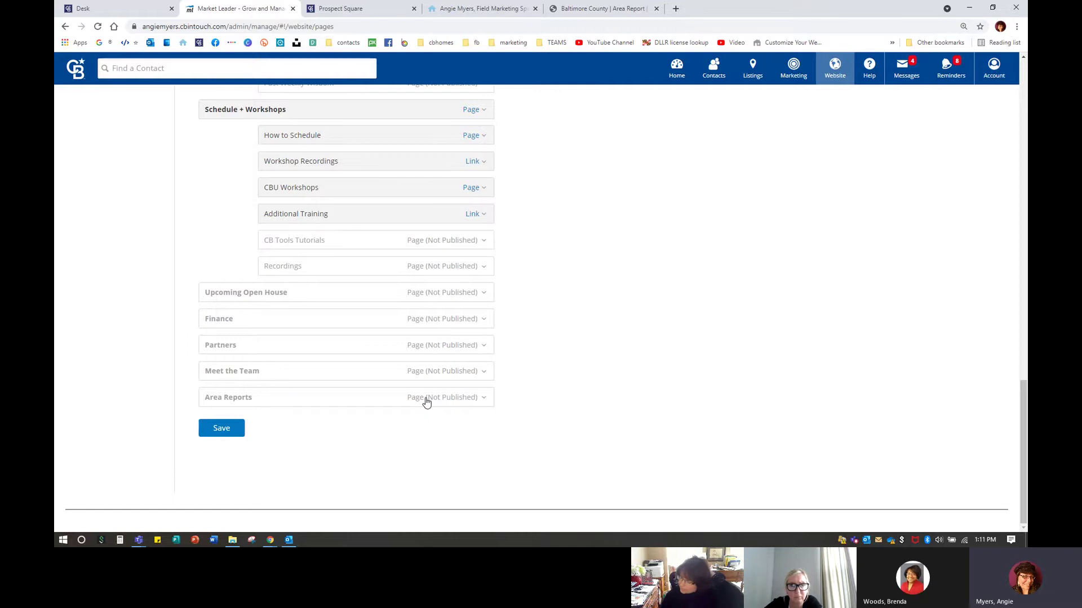
pyautogui.scroll(12, 410, 400)
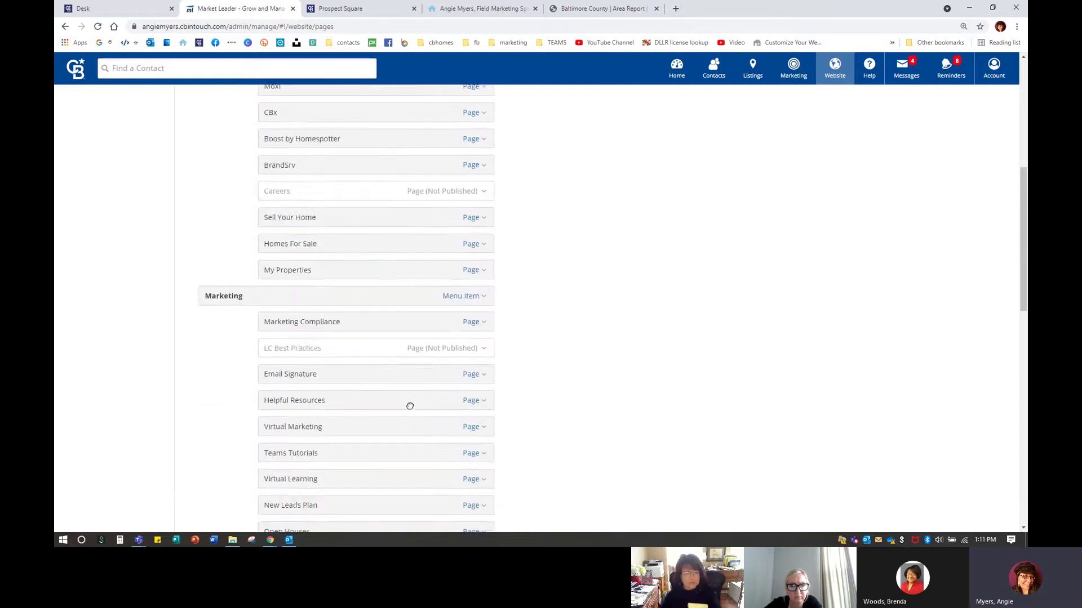
pyautogui.scroll(6, 410, 405)
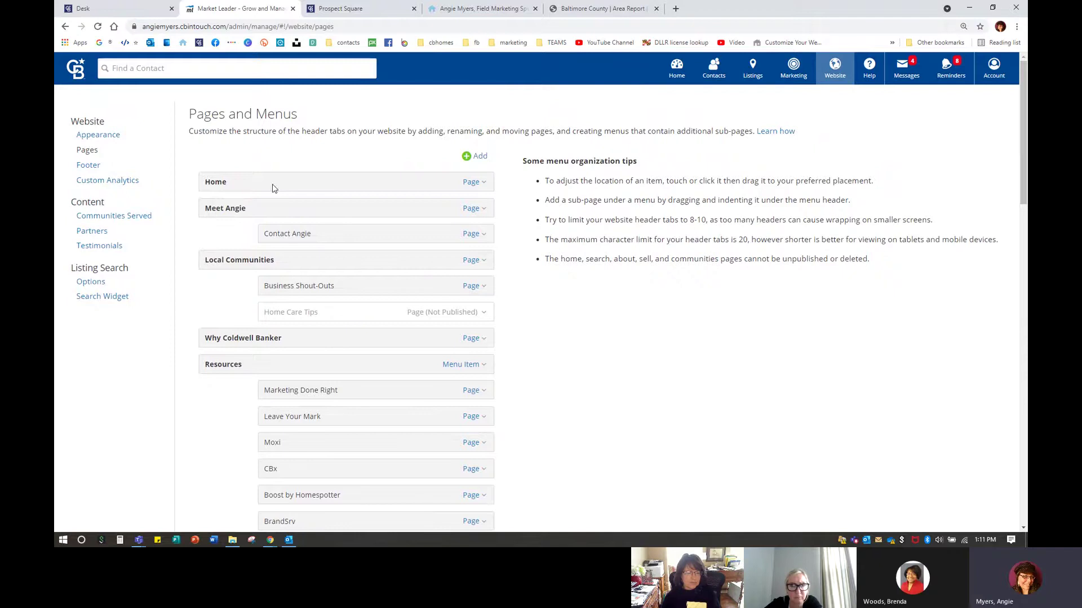
pyautogui.scroll(-3, 257, 259)
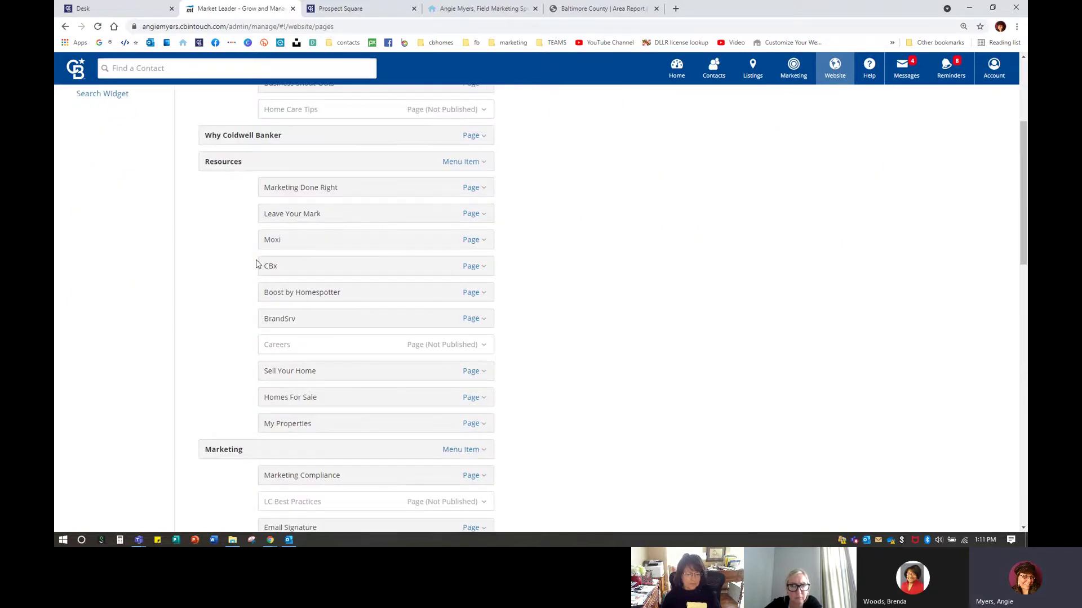
pyautogui.scroll(-6, 256, 264)
# Switch to the live website and copy the Area Reports introduction, including the line "Discover current market data for your area below.".
pyautogui.click(376, 9)
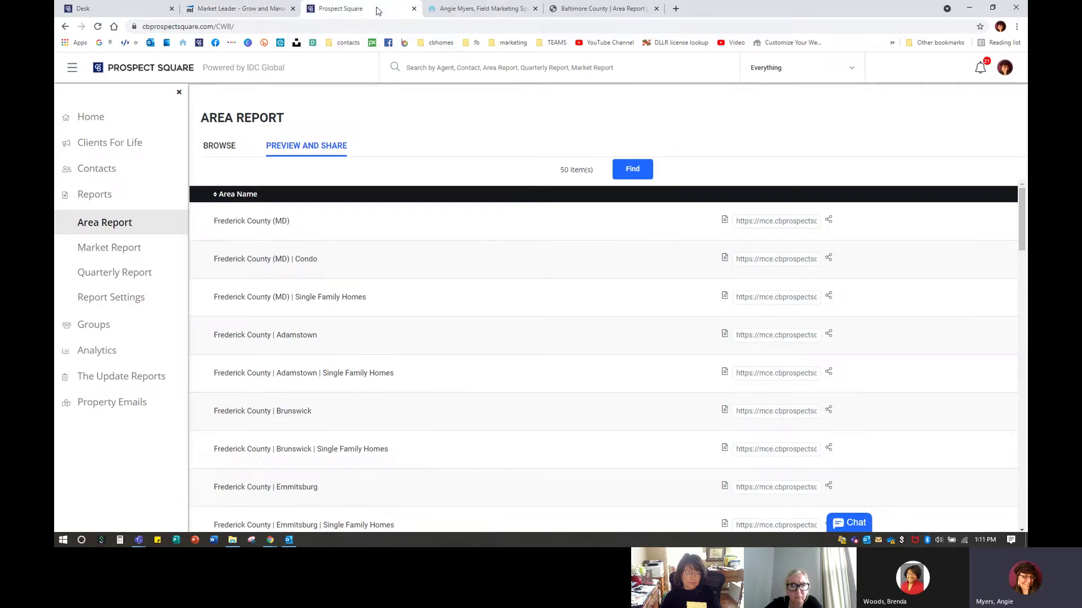
pyautogui.click(459, 9)
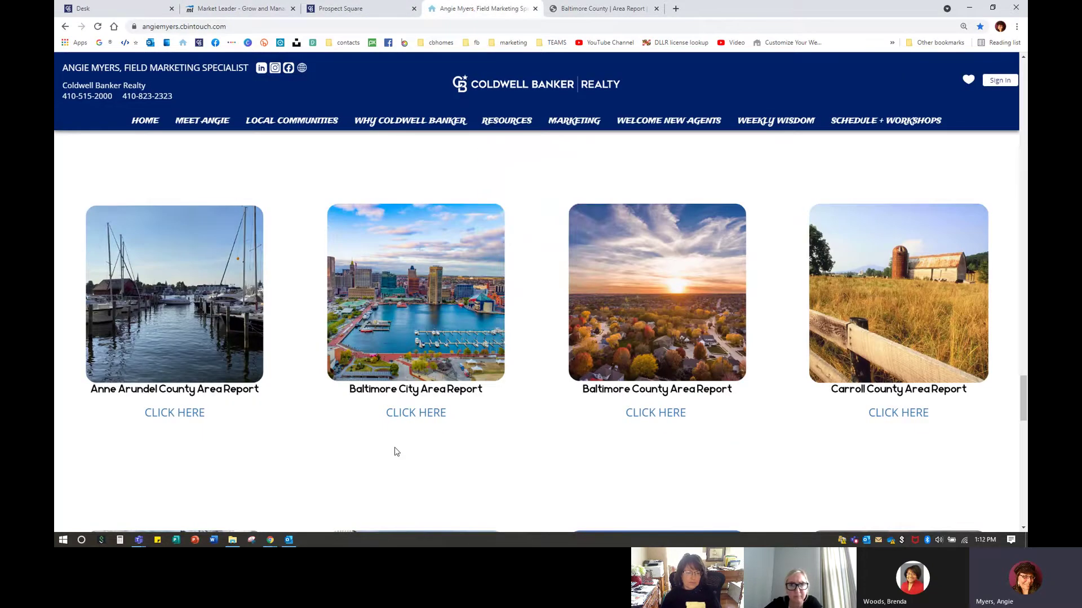
pyautogui.scroll(3, 417, 394)
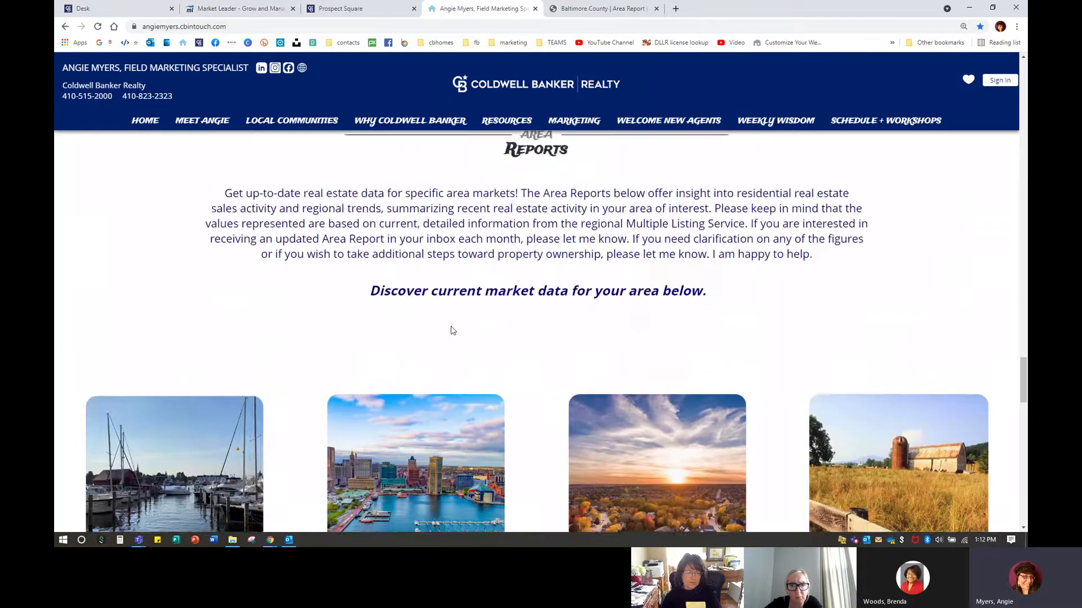
pyautogui.scroll(-2, 449, 331)
pyautogui.scroll(-5, 451, 326)
pyautogui.scroll(9, 451, 326)
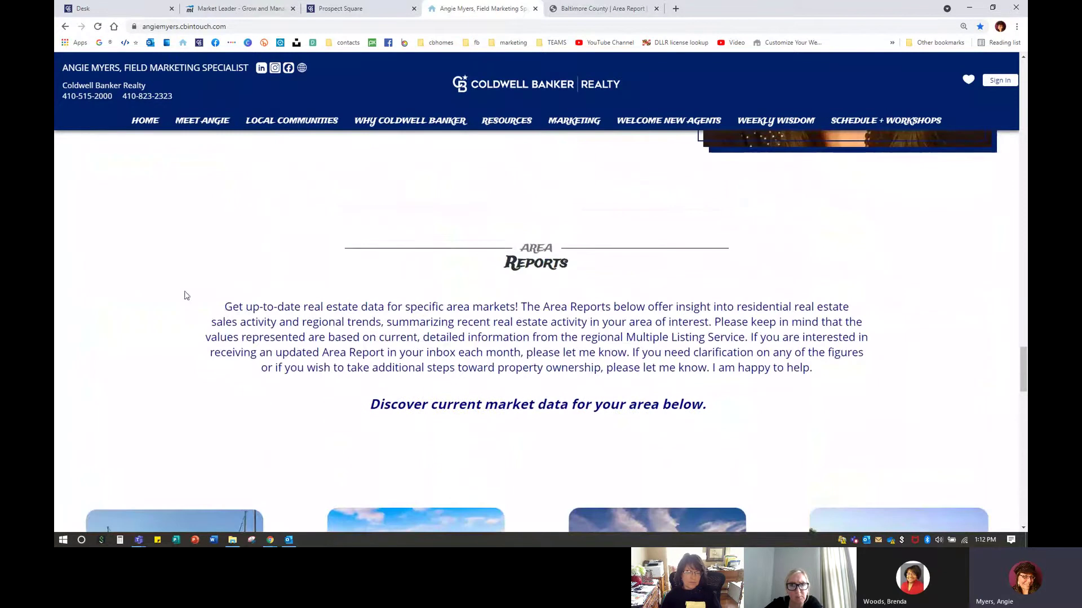
pyautogui.moveTo(226, 306); pyautogui.dragTo(784, 400)
pyautogui.rightClick(694, 352)
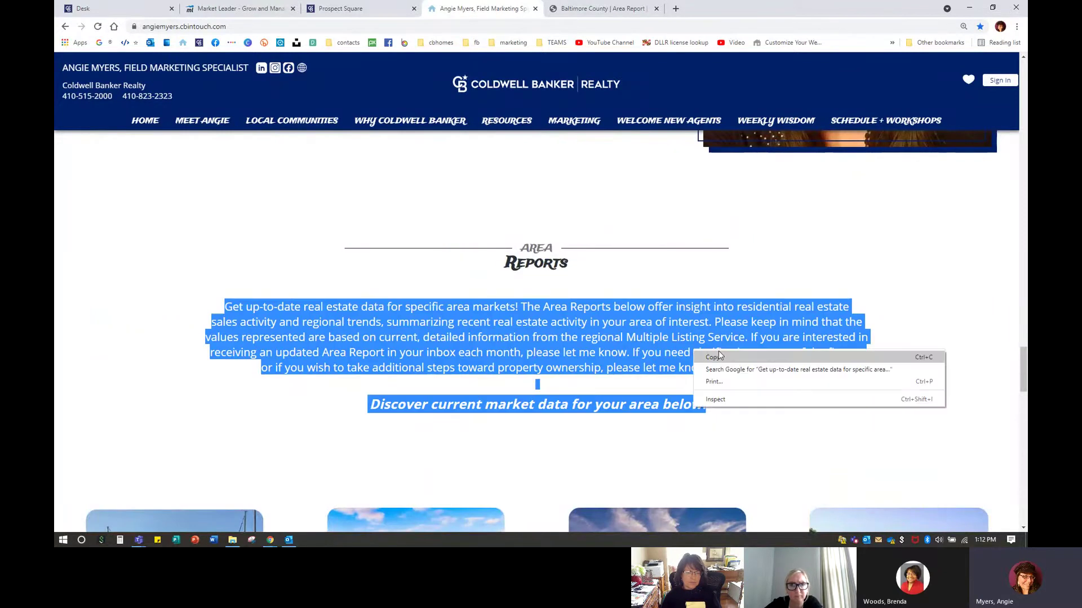
pyautogui.click(717, 359)
pyautogui.click(325, 250)
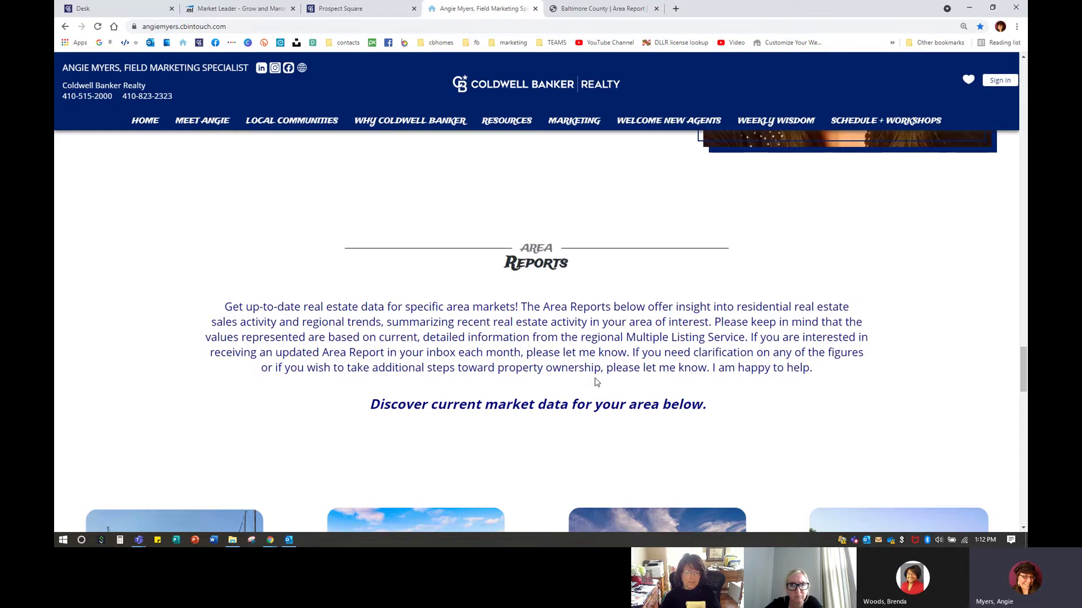
# Return to Market Leader and open the unpublished Area Reports page for editing.
pyautogui.scroll(-15, 596, 383)
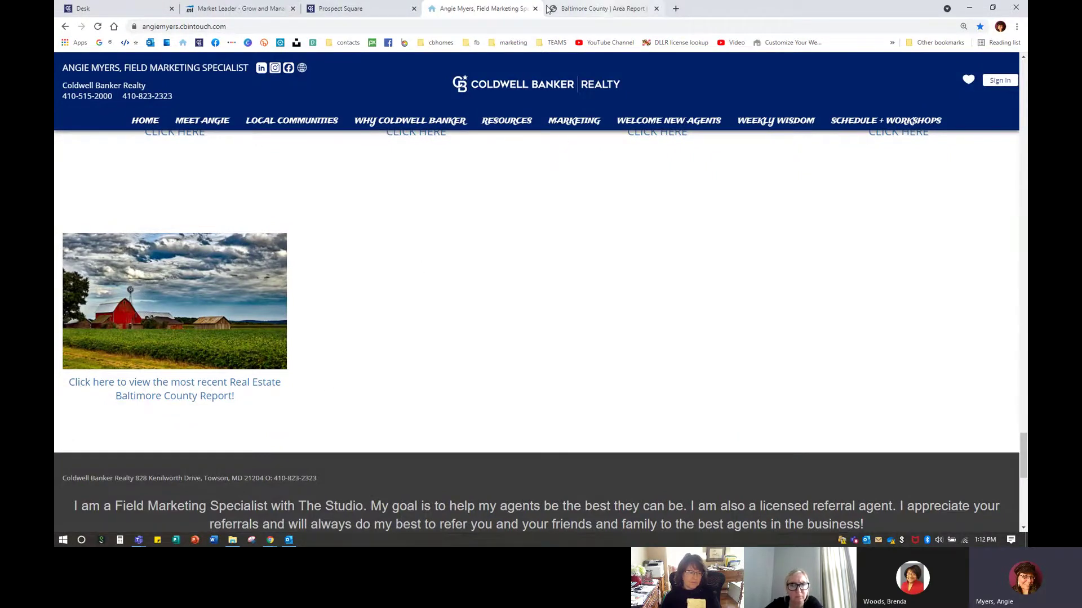
pyautogui.click(243, 9)
pyautogui.scroll(-8, 329, 415)
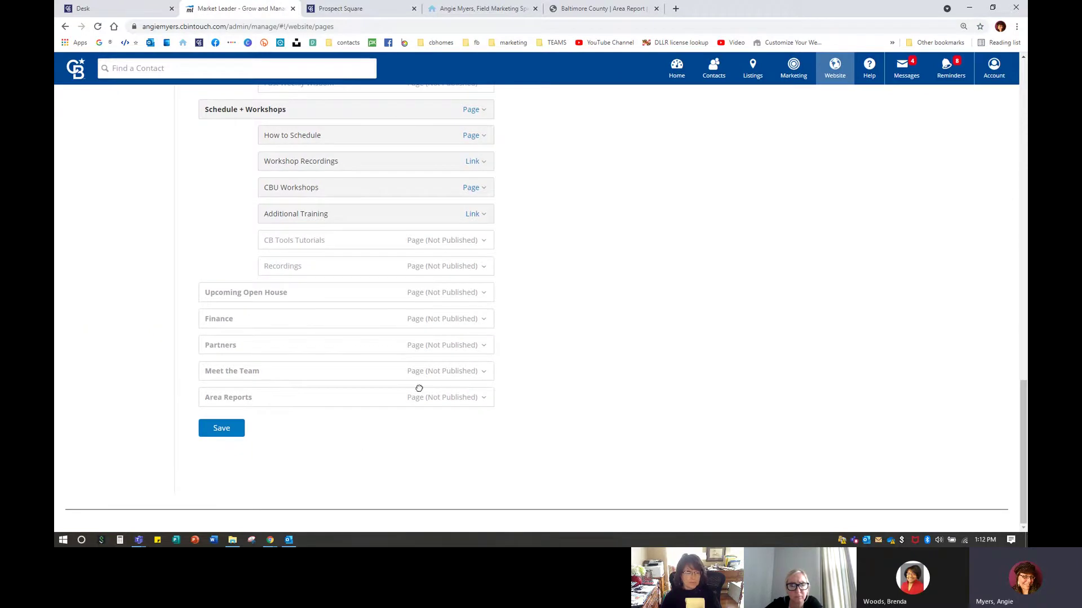
pyautogui.click(484, 398)
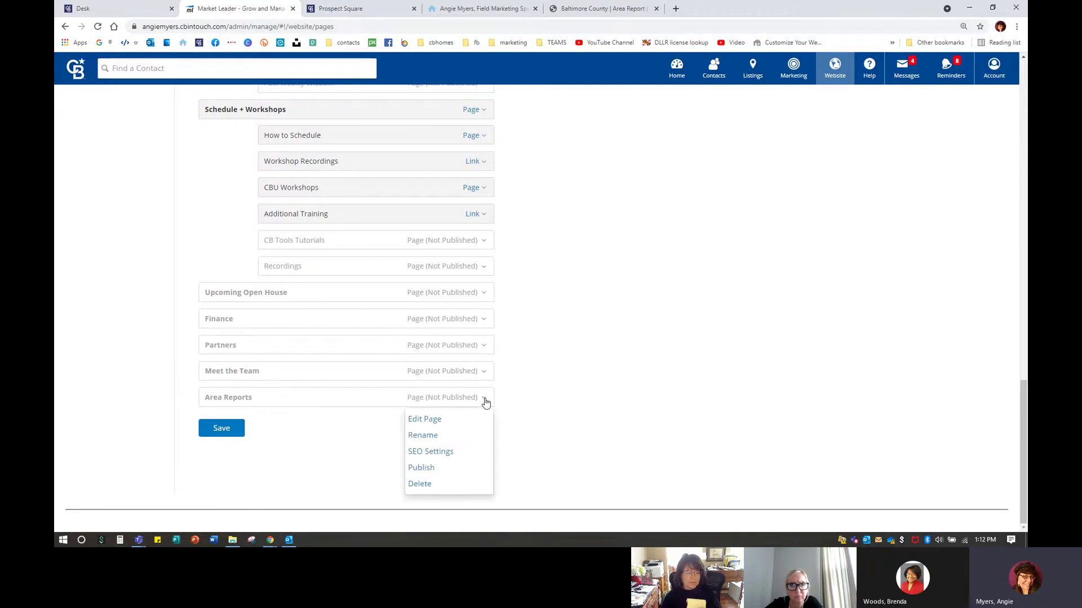
pyautogui.click(431, 425)
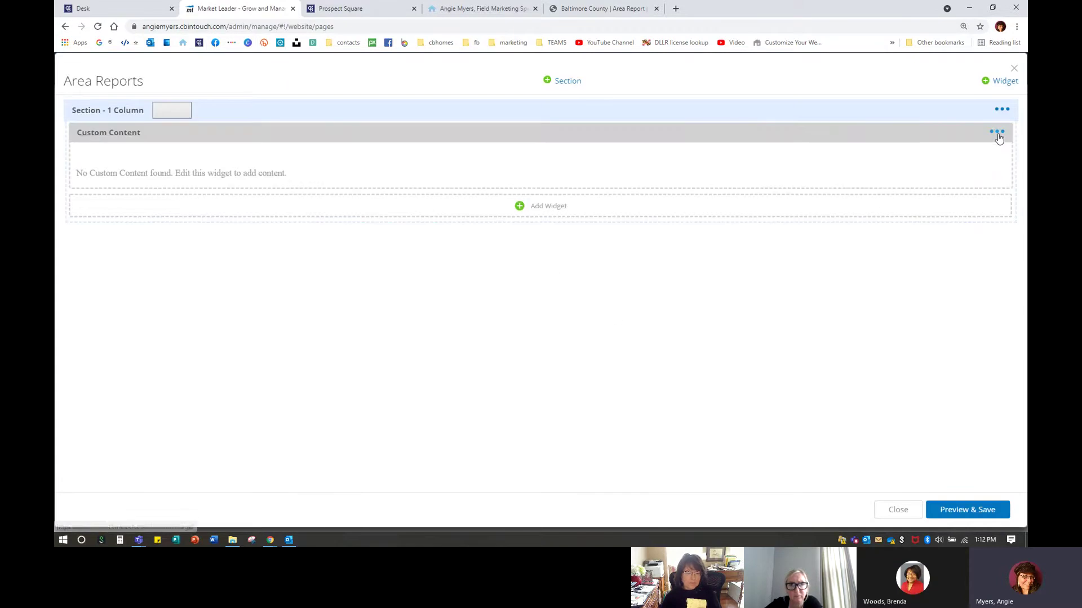
# Delete the empty Custom Content widget from the one-column section of the Area Reports page.
pyautogui.click(996, 133)
pyautogui.click(949, 180)
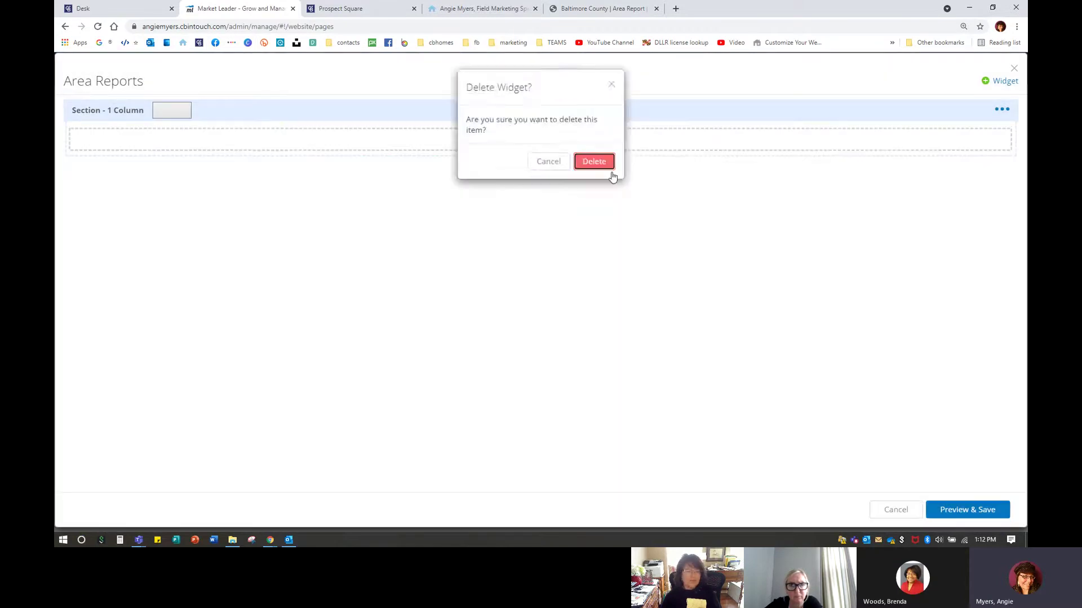
pyautogui.click(594, 162)
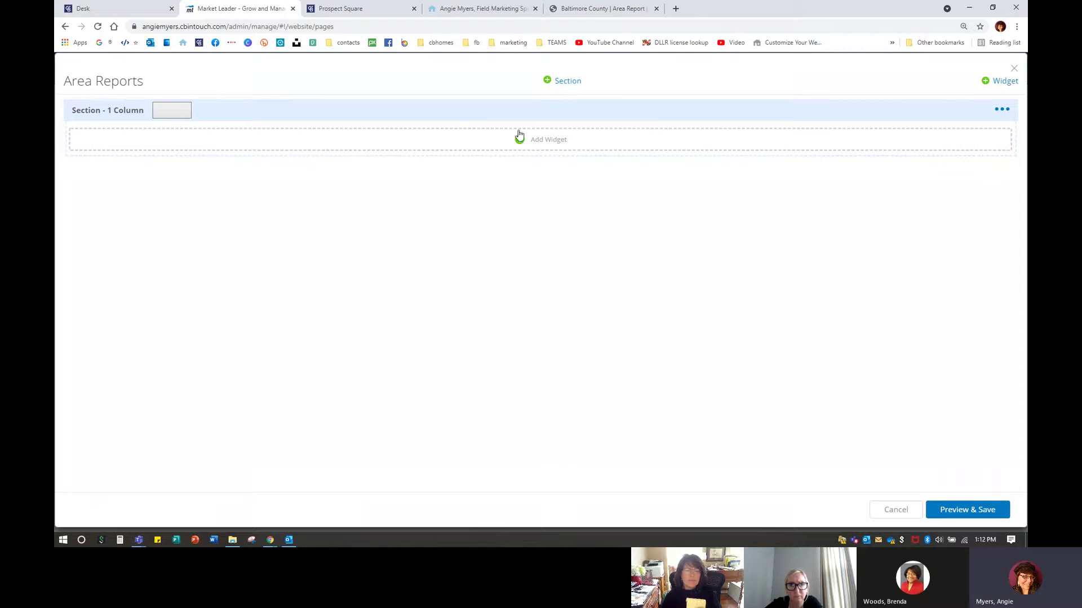
# Add a new Custom Content widget to the empty one-column section.
pyautogui.click(1004, 82)
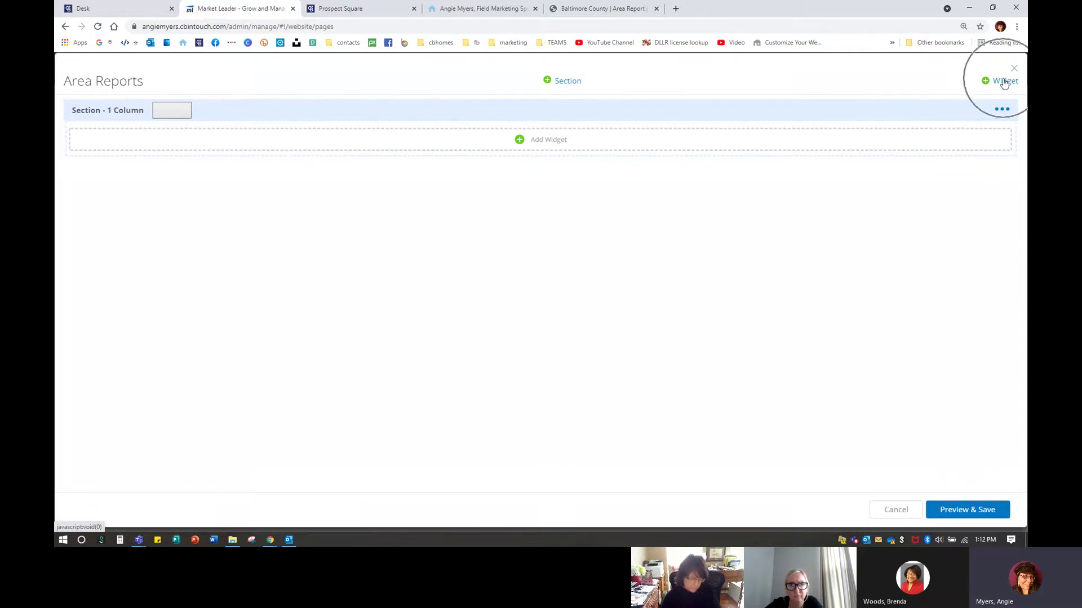
pyautogui.click(551, 146)
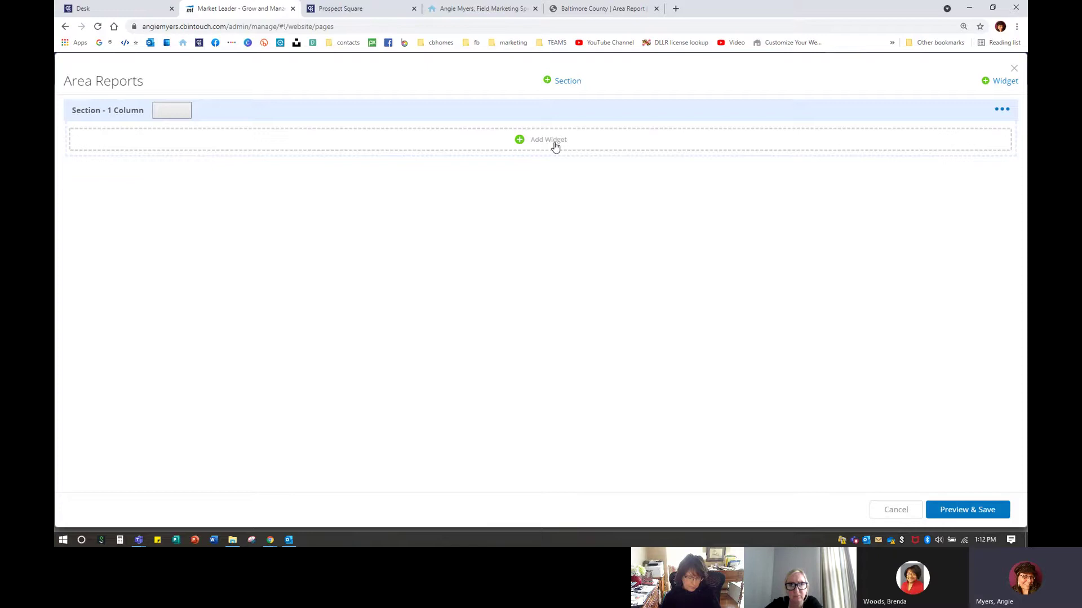
pyautogui.click(555, 147)
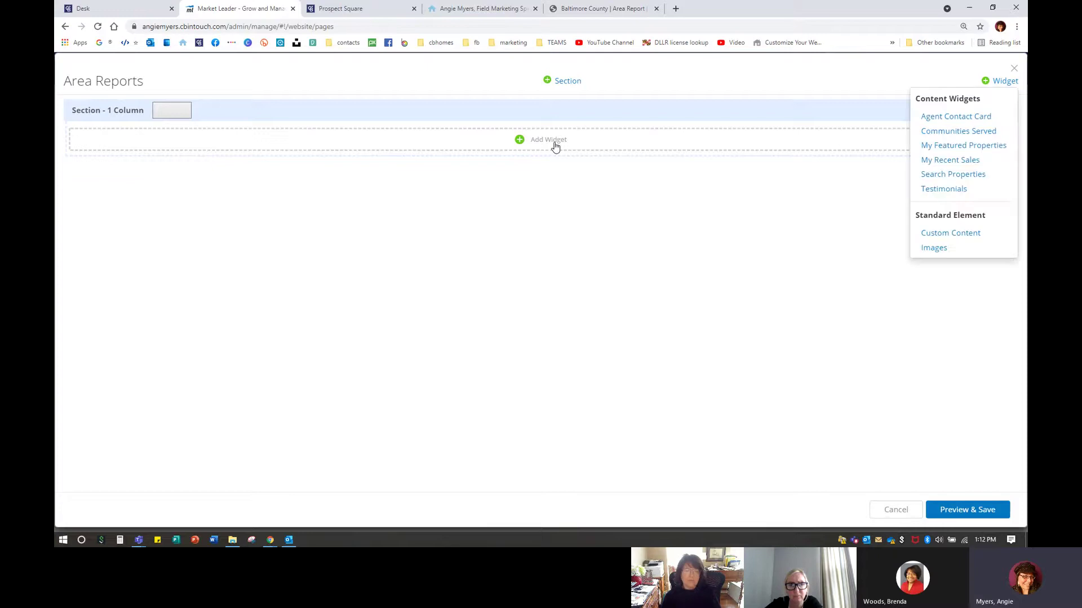
pyautogui.click(938, 234)
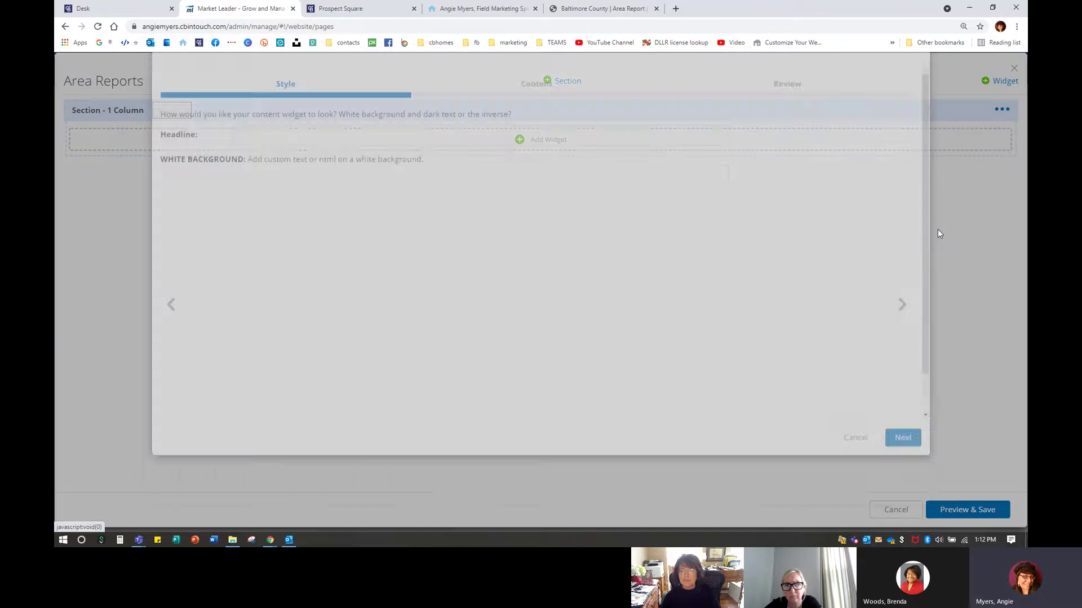
# Give the widget the headline "Local Area Reports 1", keep the white background style and continue to its content.
pyautogui.click(580, 182)
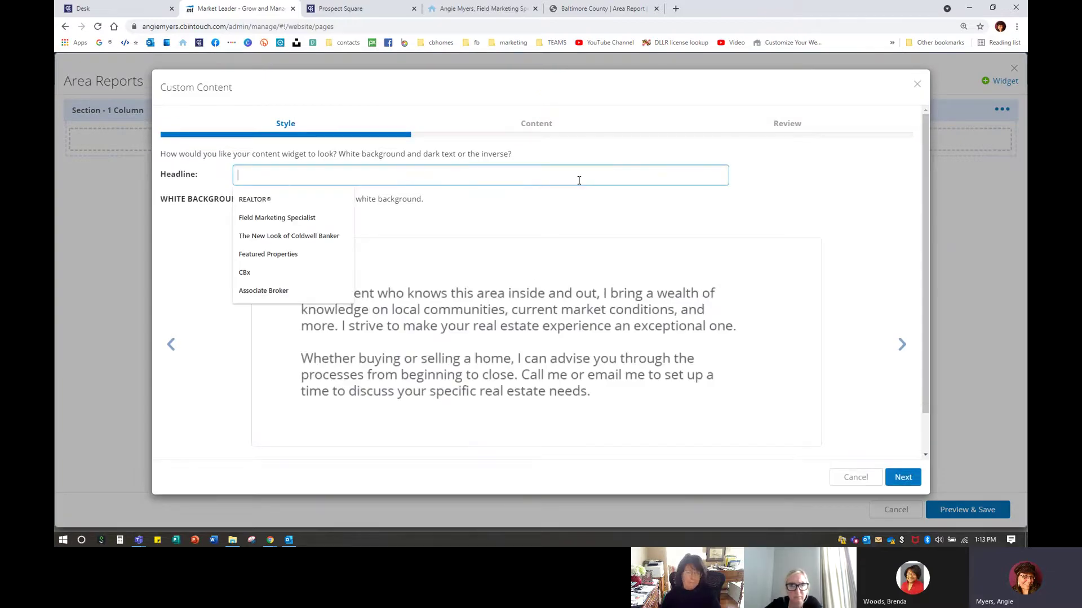
pyautogui.write('Local A')
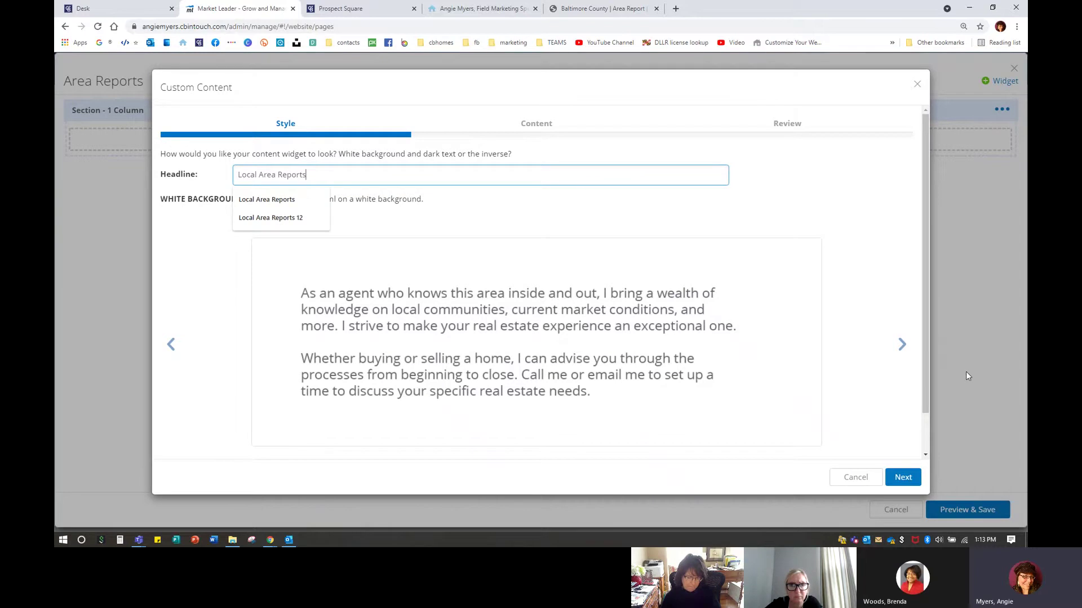
pyautogui.write('rea Reports')
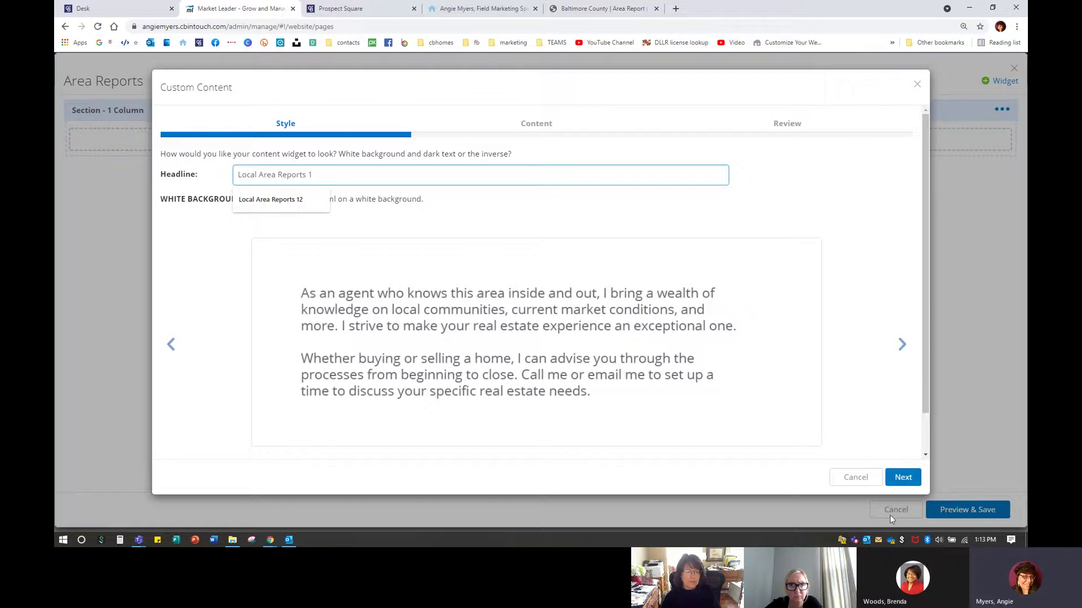
pyautogui.click(903, 477)
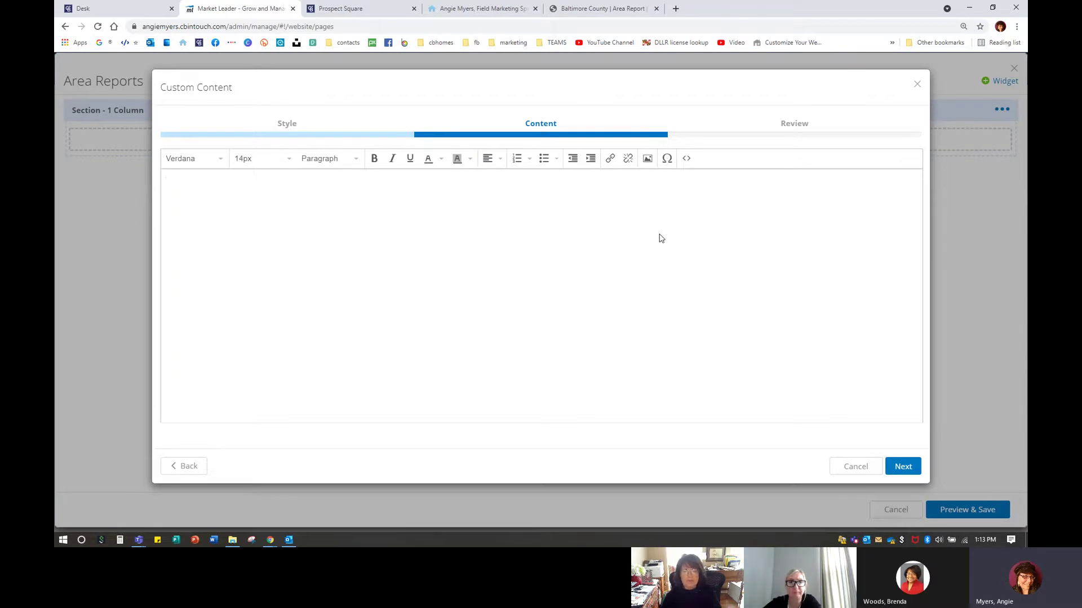
# Examine the image choices for the widget content, looking through the saved website images and the catalog banners.
pyautogui.click(648, 160)
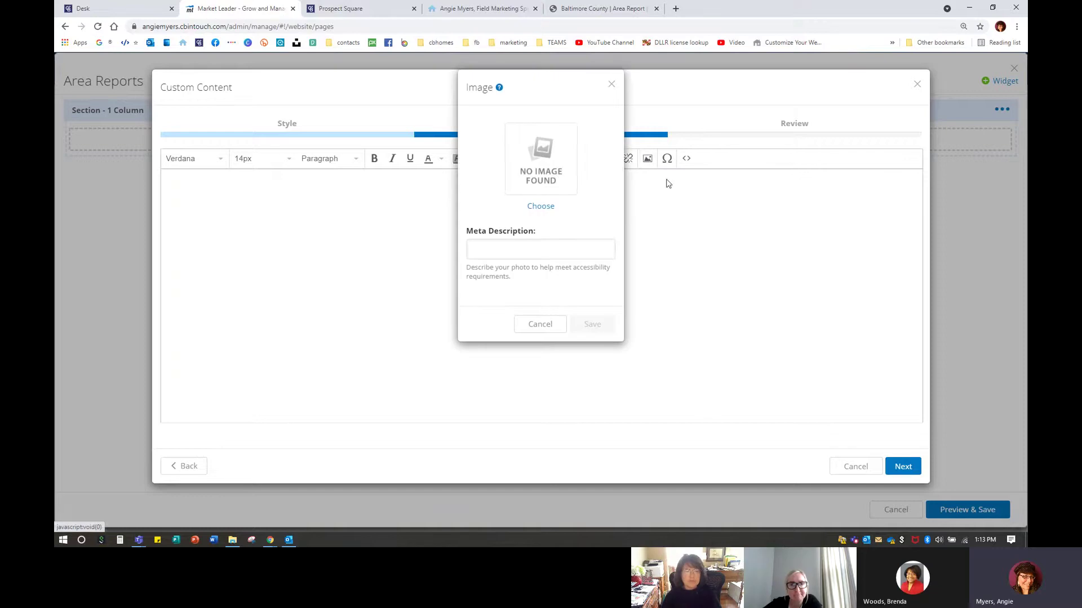
pyautogui.click(611, 84)
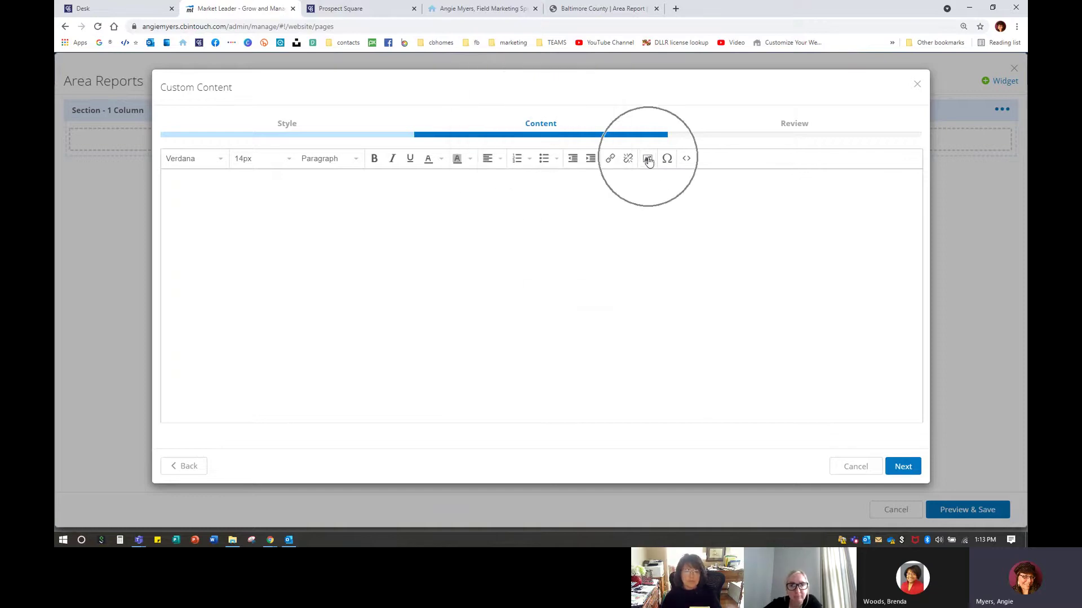
pyautogui.click(648, 160)
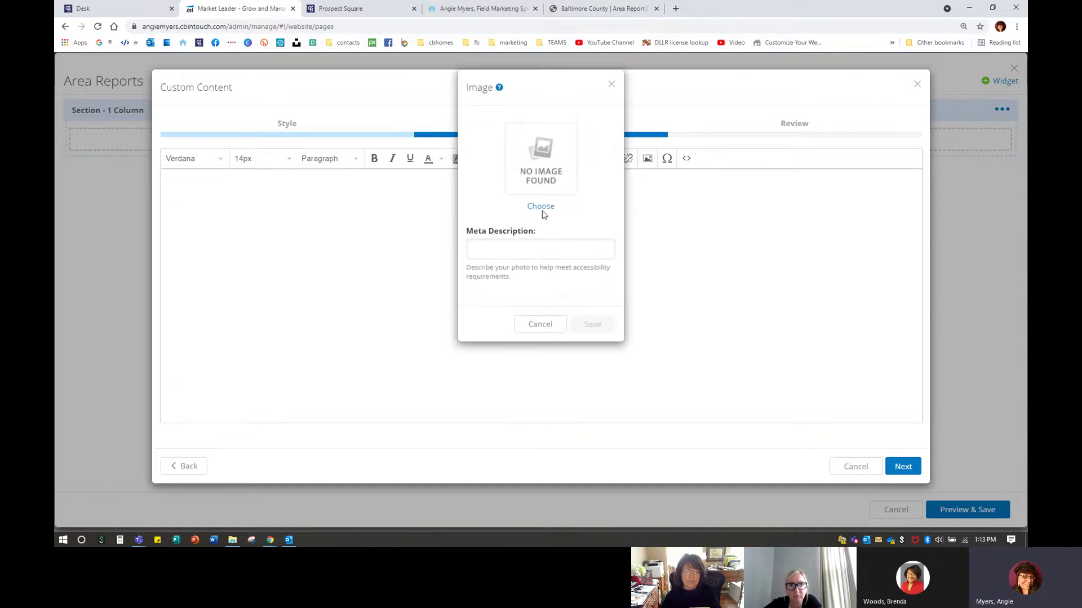
pyautogui.click(539, 210)
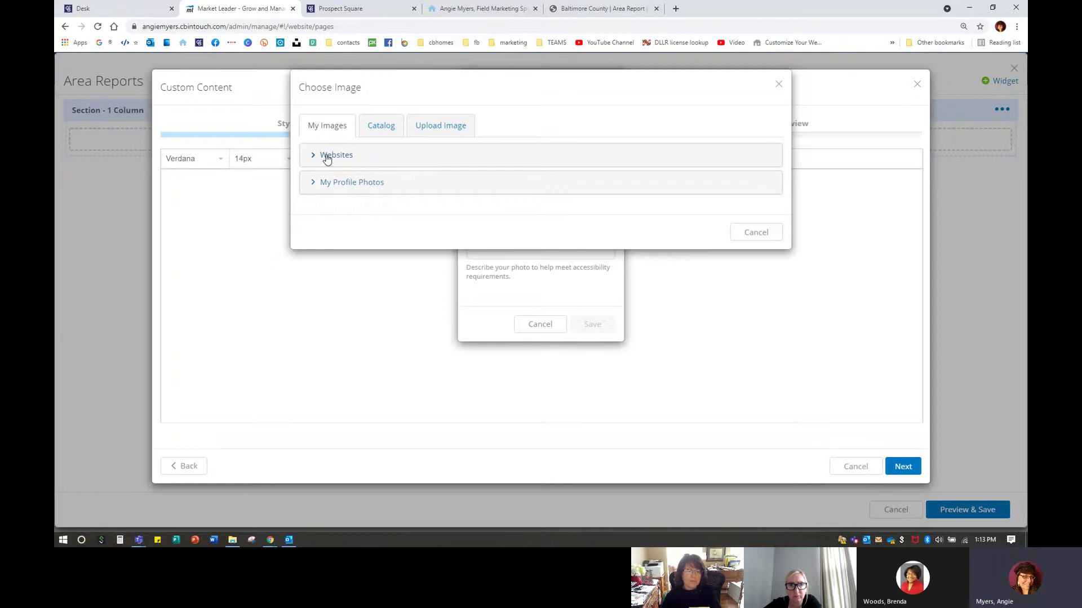
pyautogui.click(329, 158)
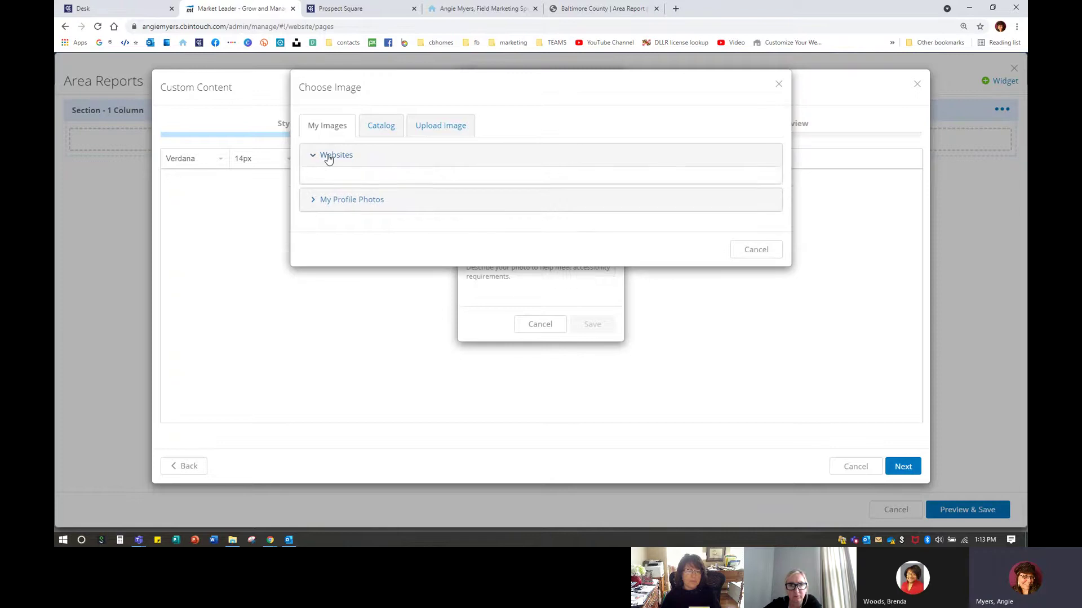
pyautogui.scroll(-15, 674, 308)
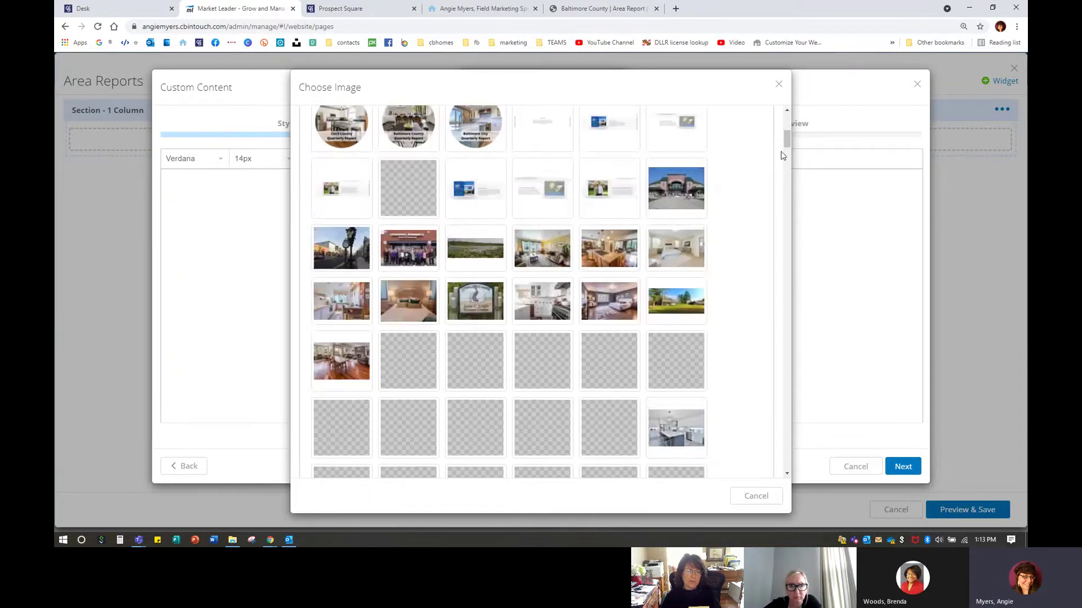
pyautogui.scroll(-5, 772, 413)
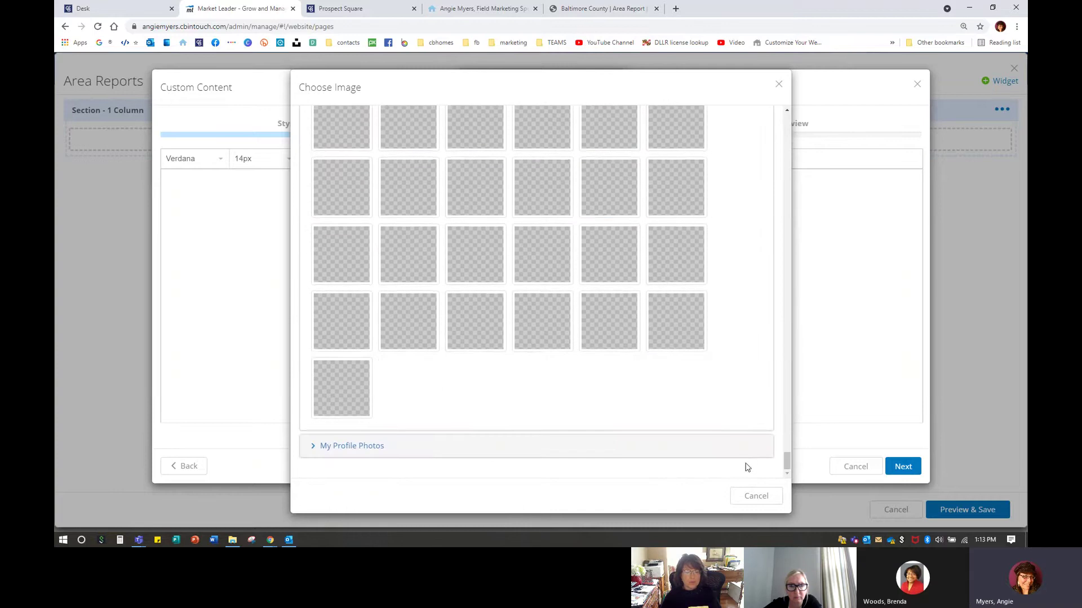
pyautogui.moveTo(786, 459); pyautogui.dragTo(798, 71)
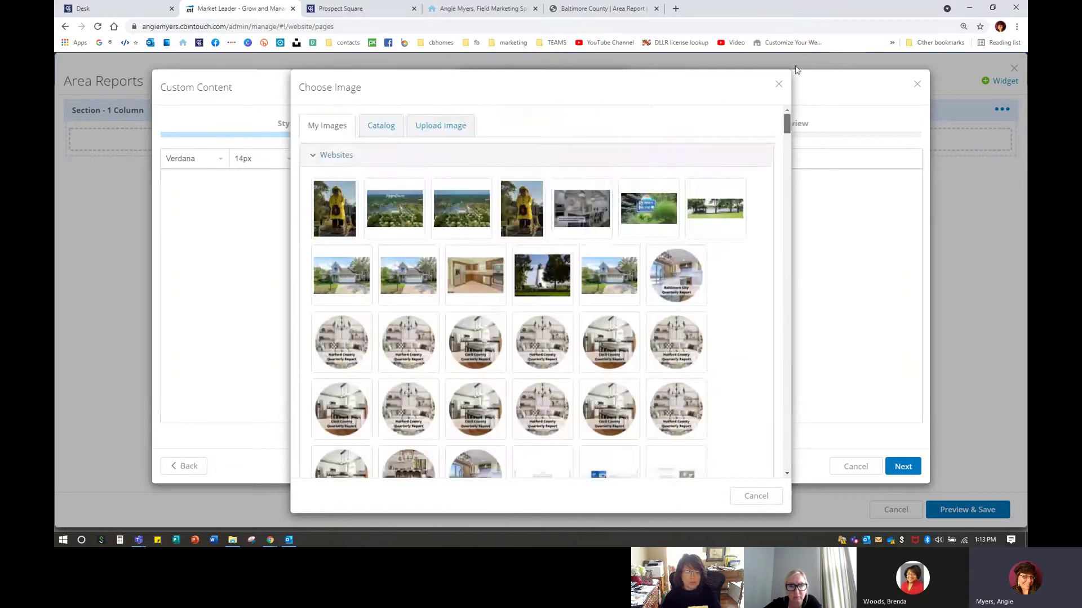
pyautogui.click(375, 129)
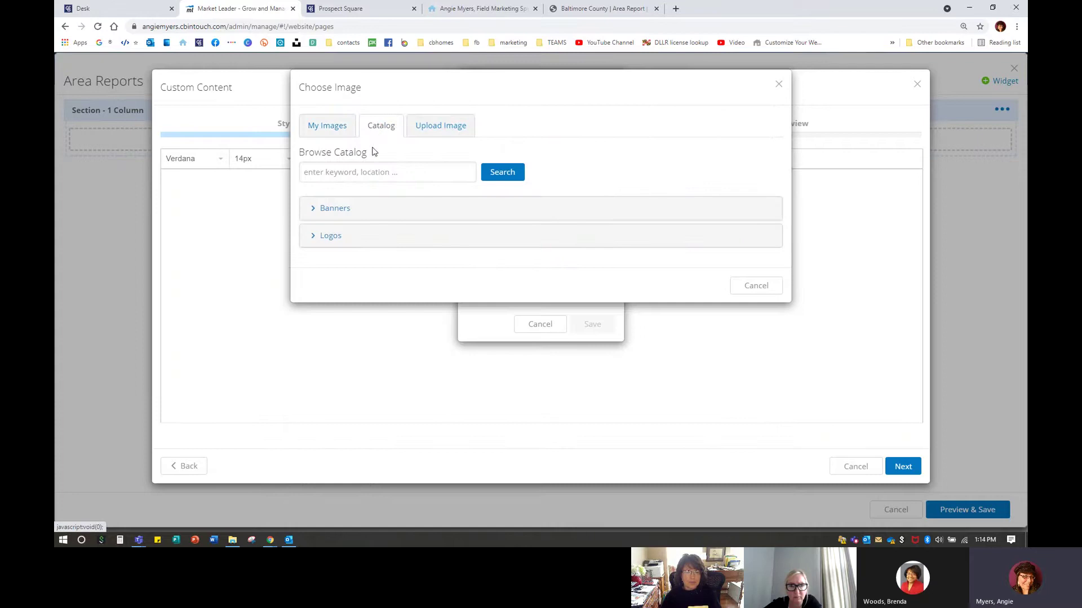
pyautogui.click(336, 209)
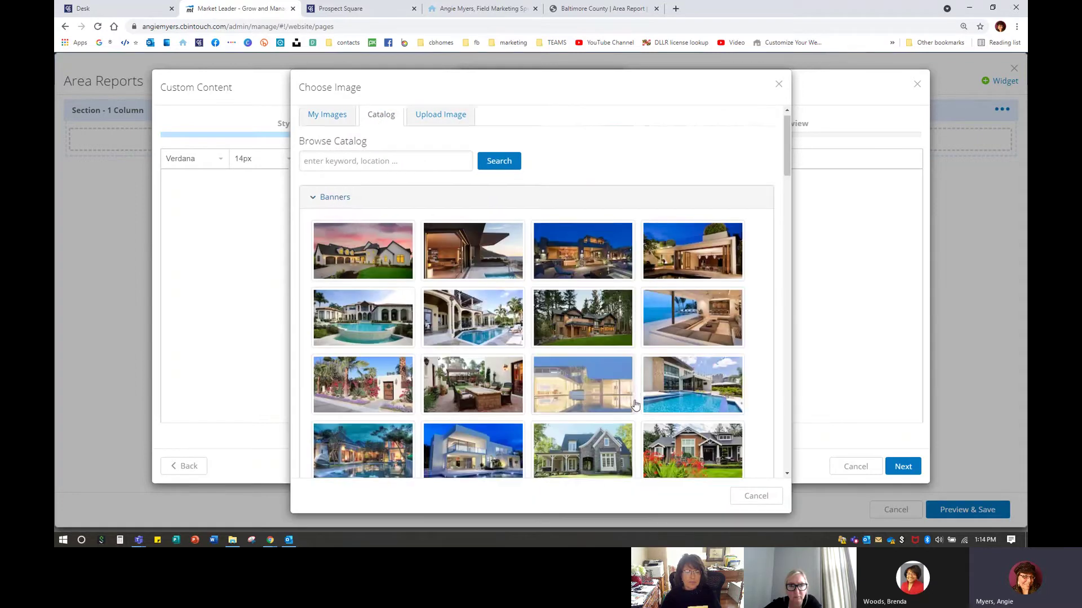
pyautogui.scroll(-6, 646, 391)
pyautogui.scroll(-10, 635, 404)
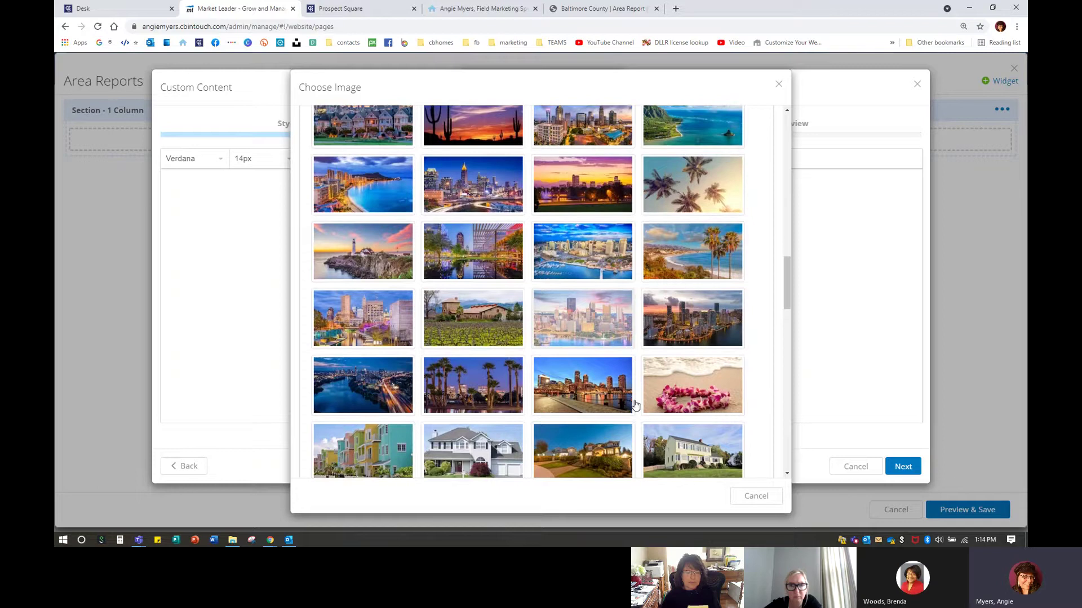
pyautogui.moveTo(787, 274); pyautogui.dragTo(788, 115)
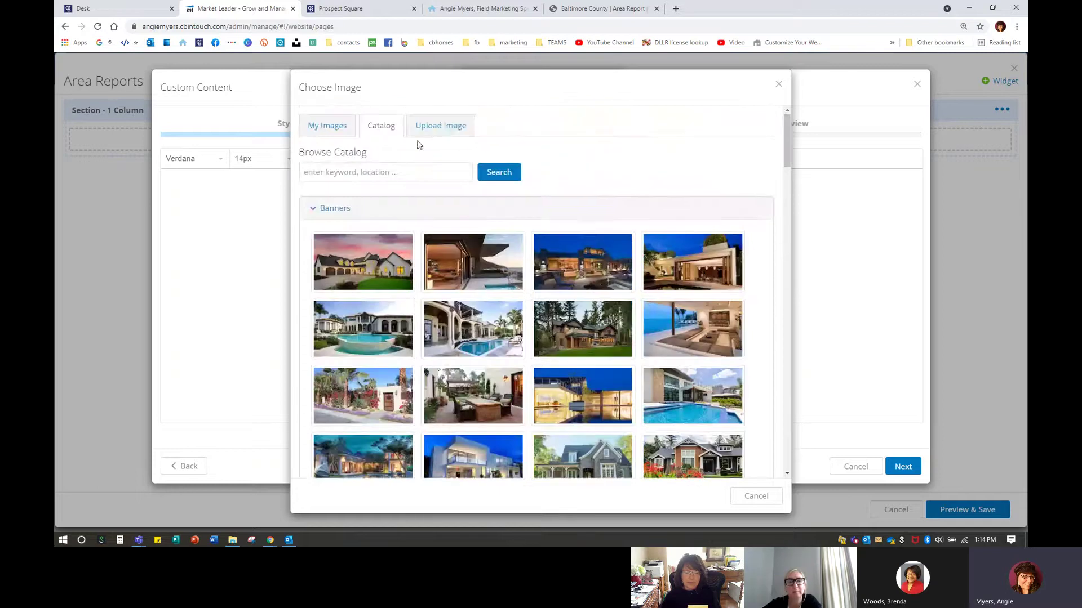
# Upload the red barn picture 2.0.png from the 1-stock photo folder within 1-PICTURES as the content image.
pyautogui.click(440, 126)
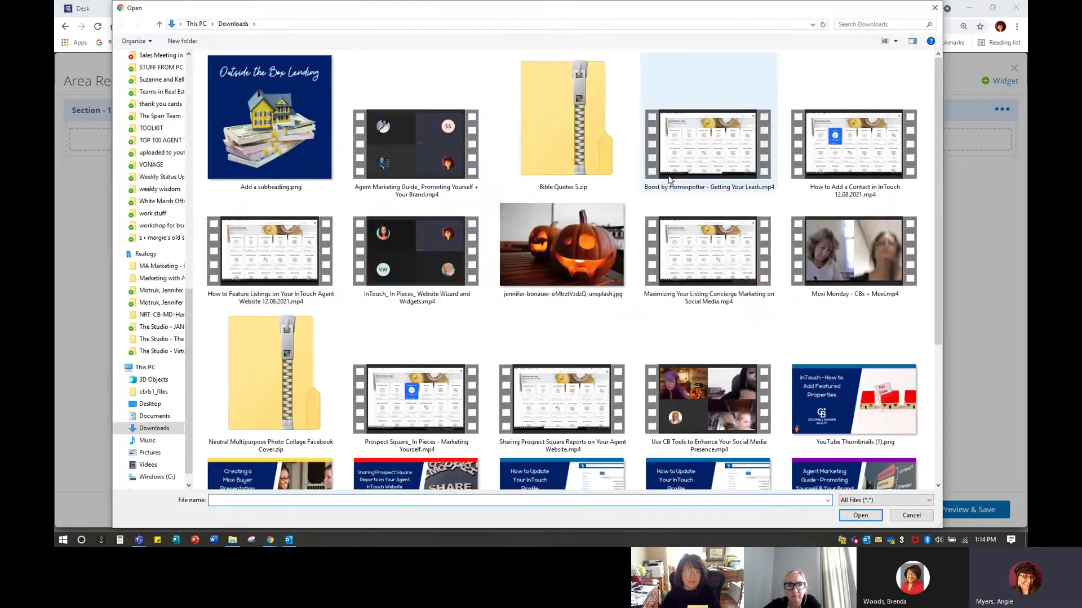
pyautogui.scroll(15, 169, 169)
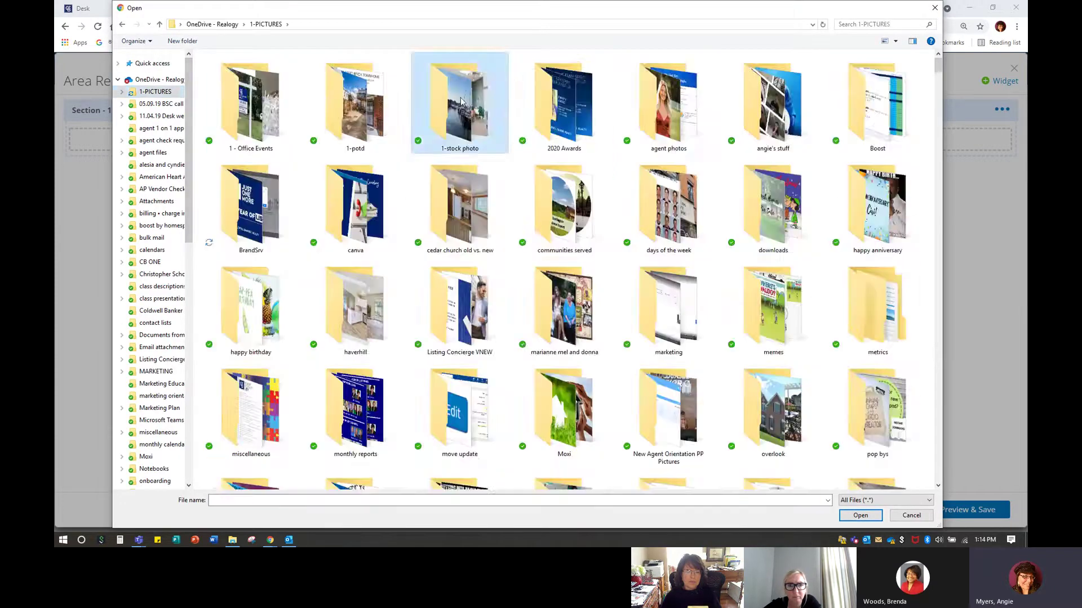
pyautogui.doubleClick(451, 99)
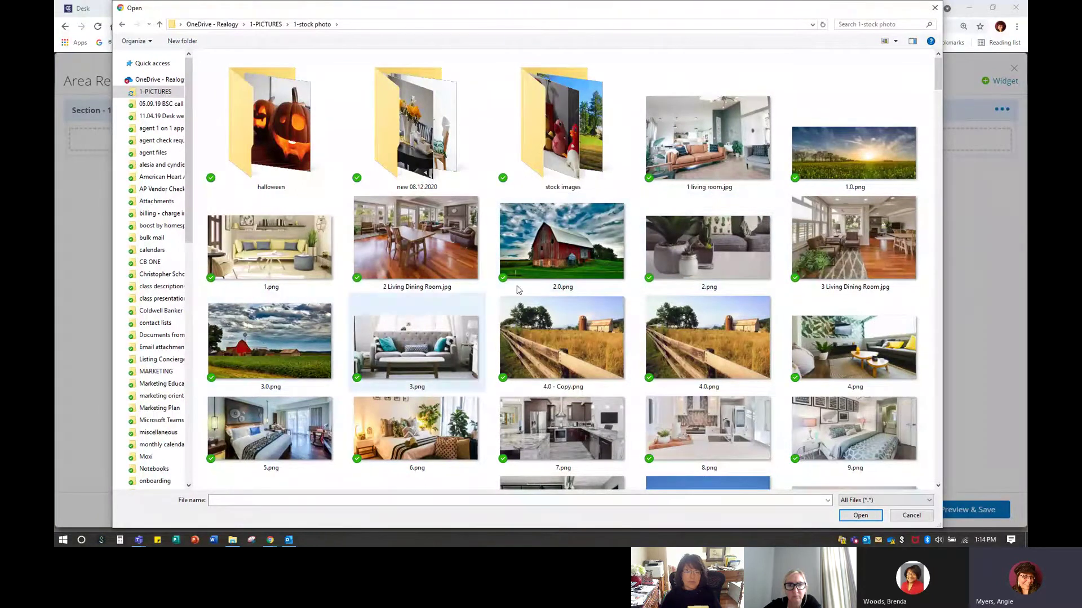
pyautogui.doubleClick(596, 253)
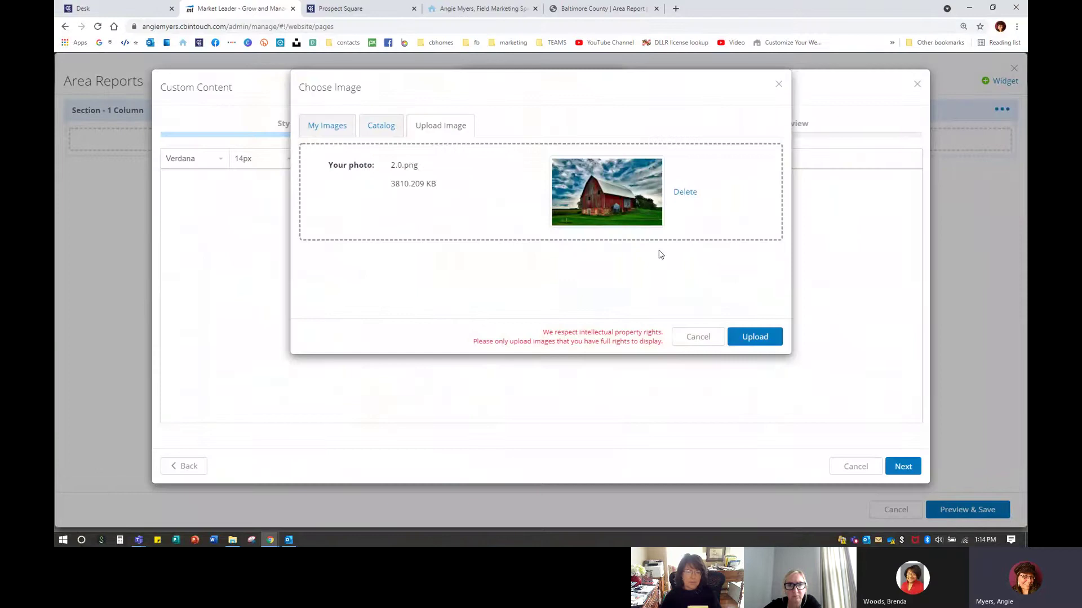
pyautogui.click(755, 338)
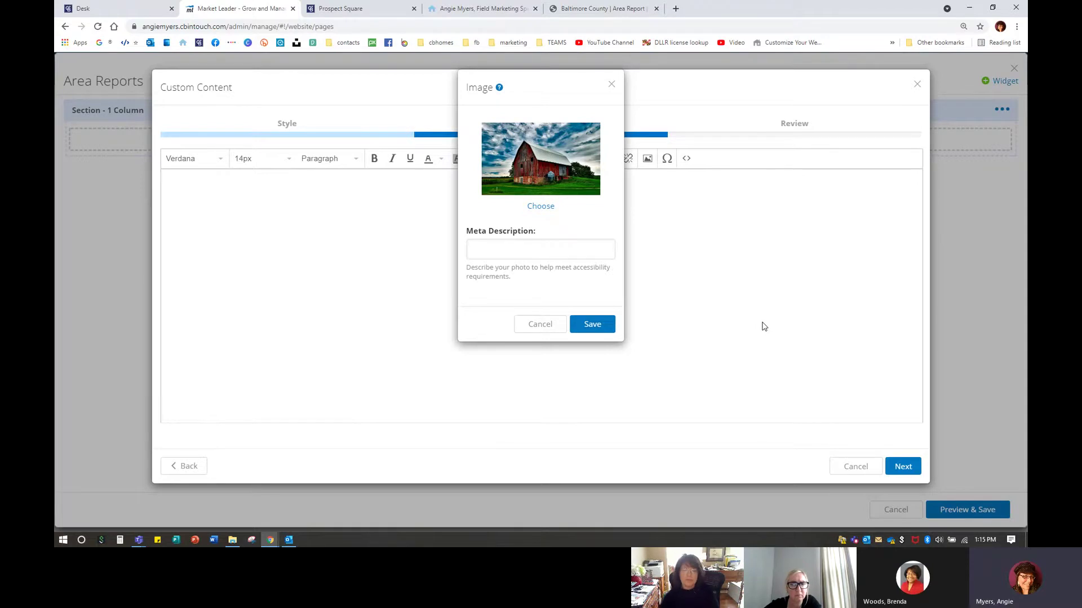
# Set the image's meta description to "Frederick County Real Estate Area Report Coldwell Banker Realty" and insert it into the content.
pyautogui.click(570, 245)
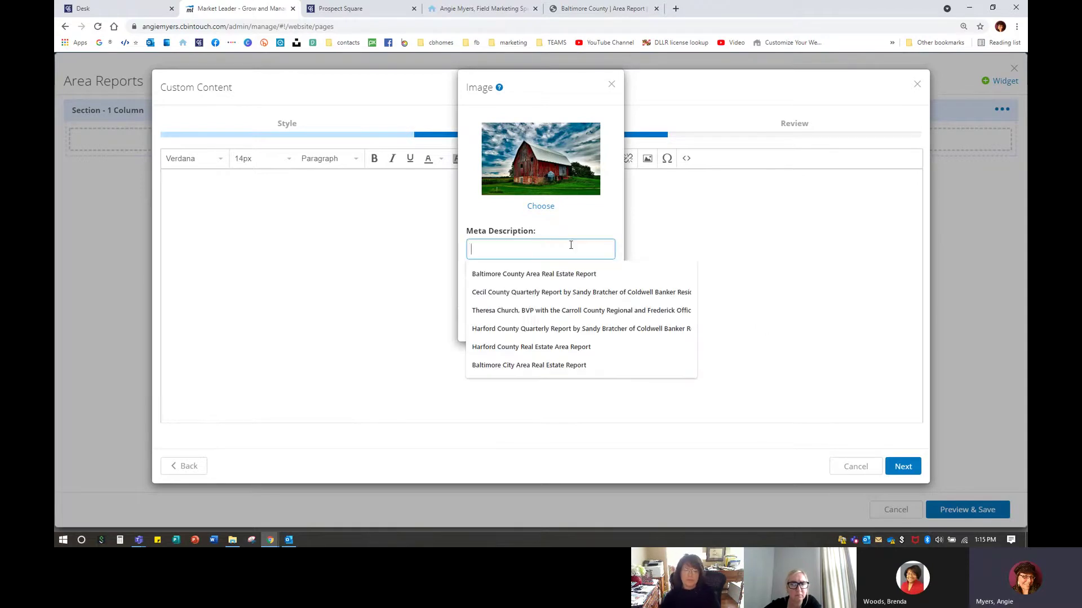
pyautogui.write('Frederick County Real Estate Area Report')
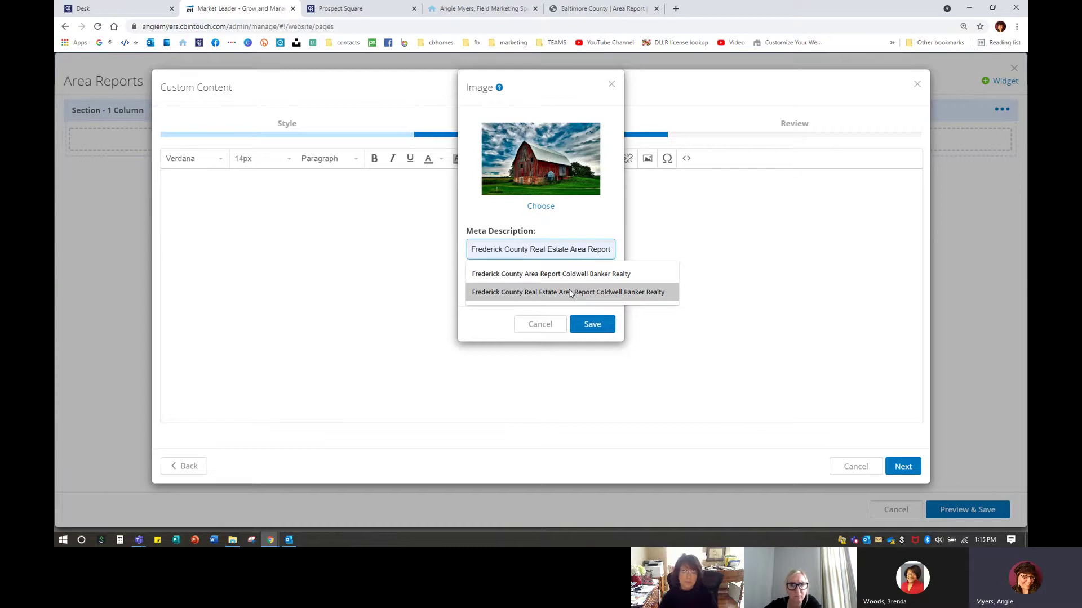
pyautogui.click(615, 294)
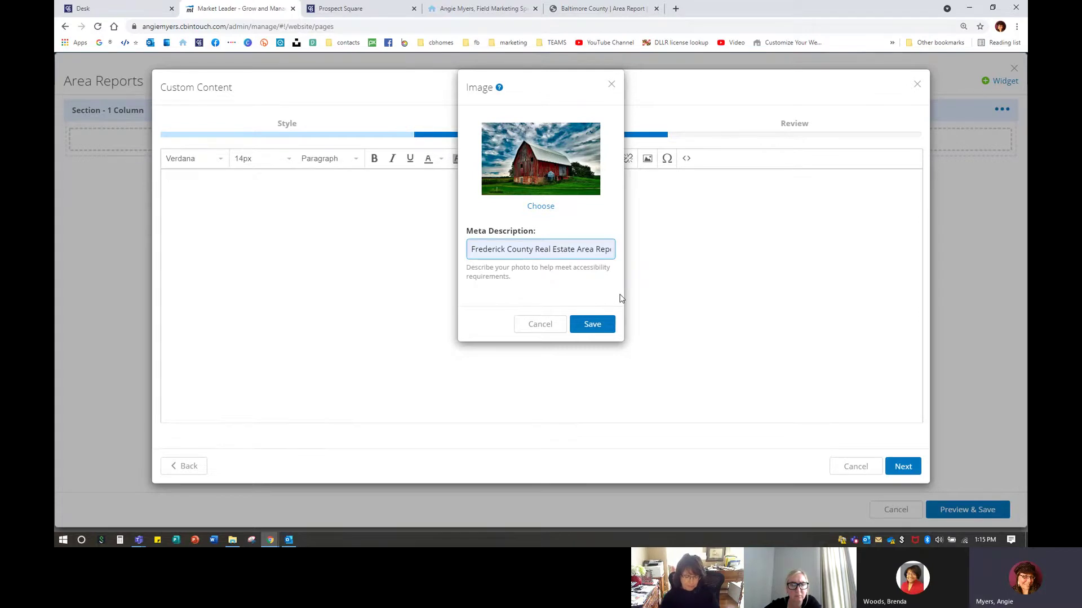
pyautogui.click(596, 322)
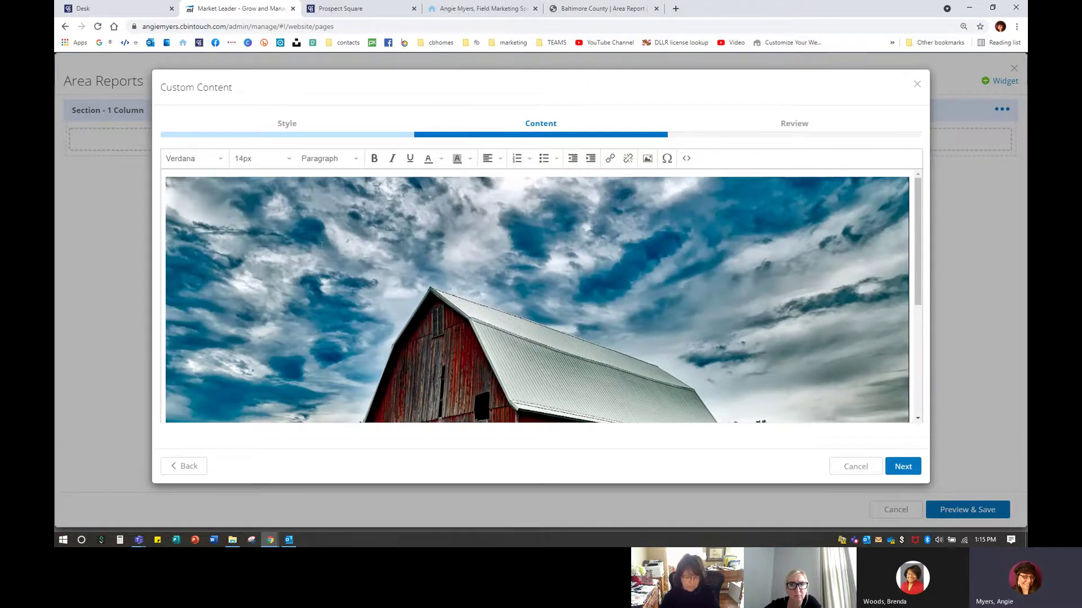
# Shrink the inserted barn image proportionally until it takes up less than half of the content editor's width.
pyautogui.hotkey('ctrl', 'a')
pyautogui.click(165, 183)
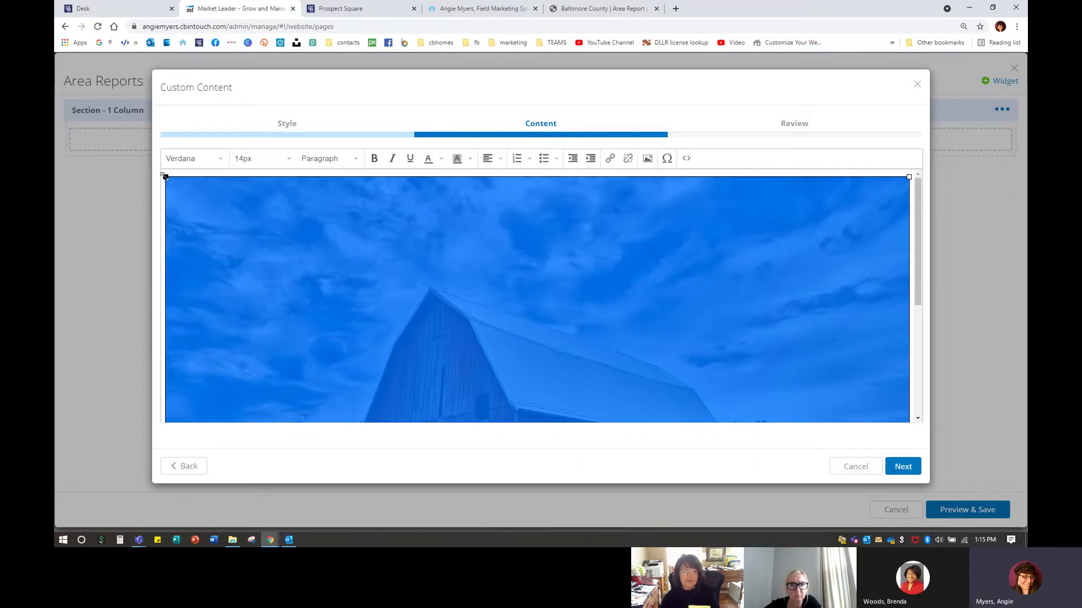
pyautogui.moveTo(164, 177); pyautogui.dragTo(524, 432)
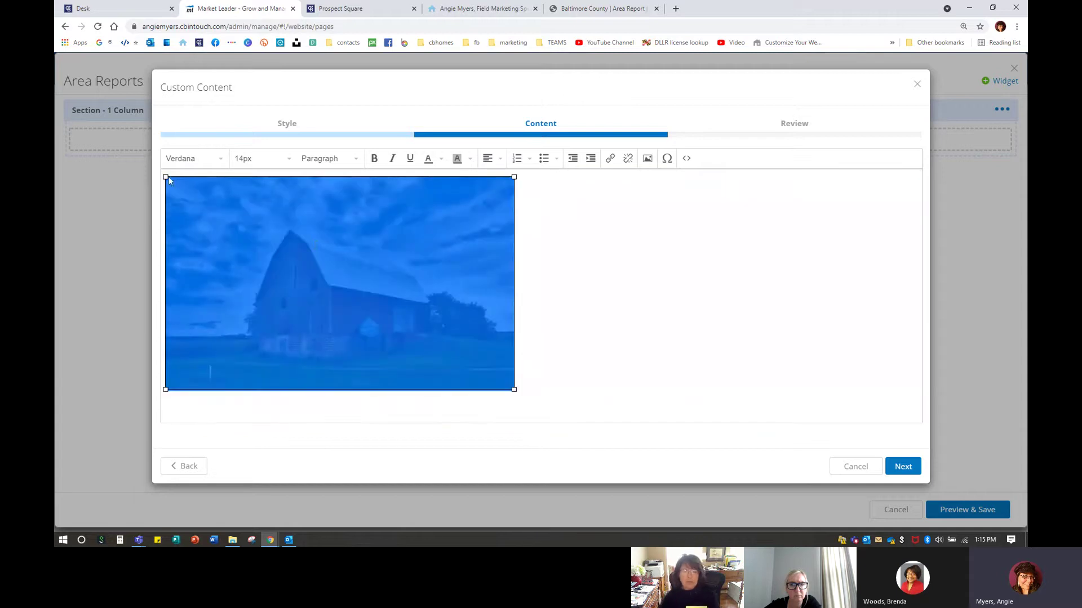
pyautogui.moveTo(166, 178); pyautogui.dragTo(55, 236)
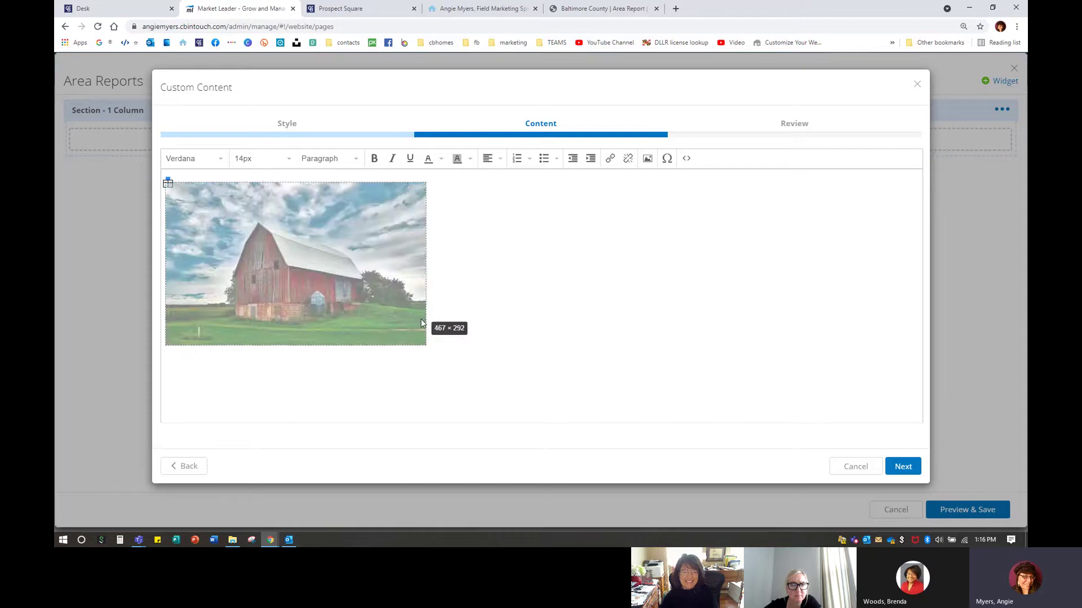
pyautogui.moveTo(167, 181); pyautogui.dragTo(308, 152)
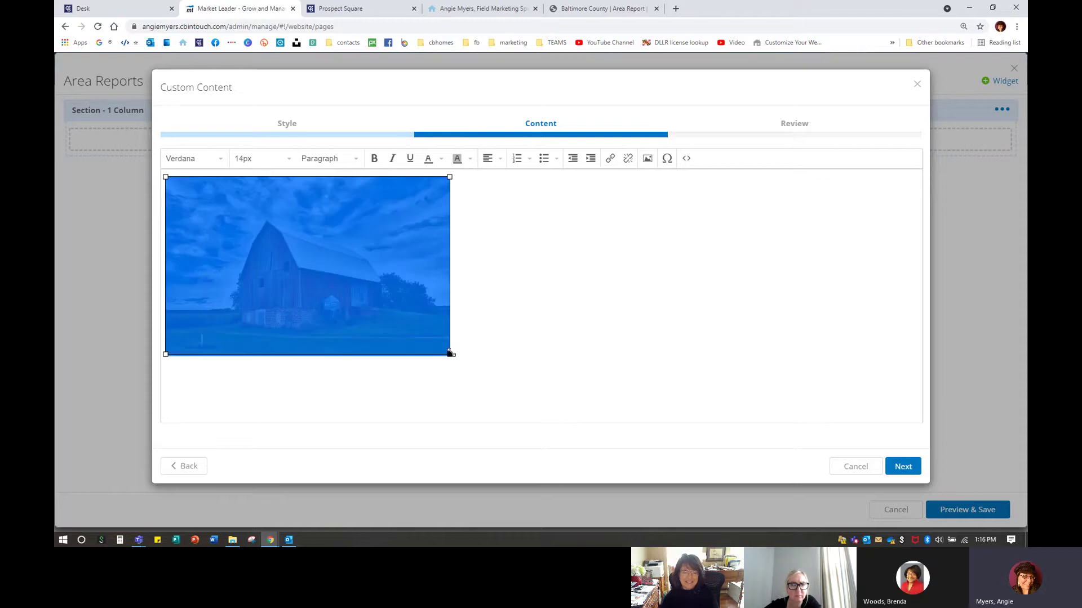
# Fine-tune the barn image's size proportionally, ending slightly smaller than before, and deselect it.
pyautogui.moveTo(449, 355); pyautogui.dragTo(472, 350)
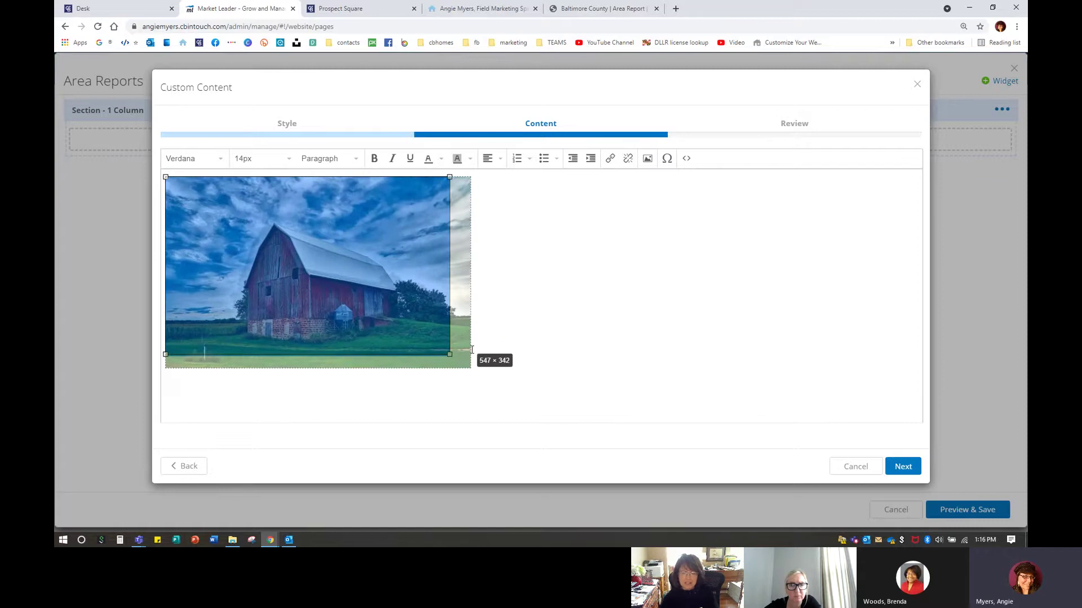
pyautogui.moveTo(472, 350); pyautogui.dragTo(443, 355)
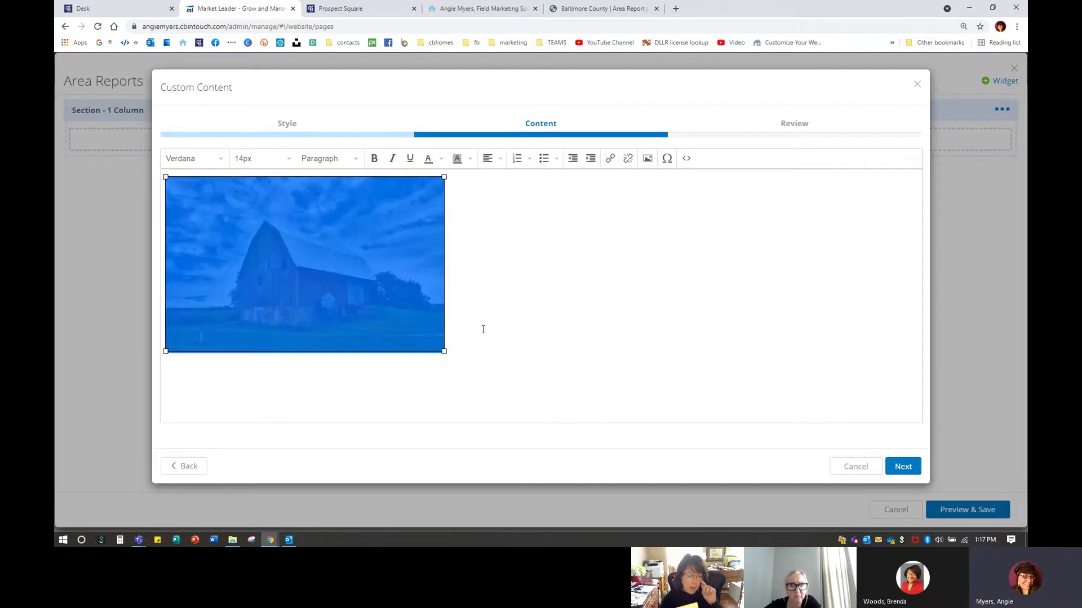
pyautogui.click(482, 328)
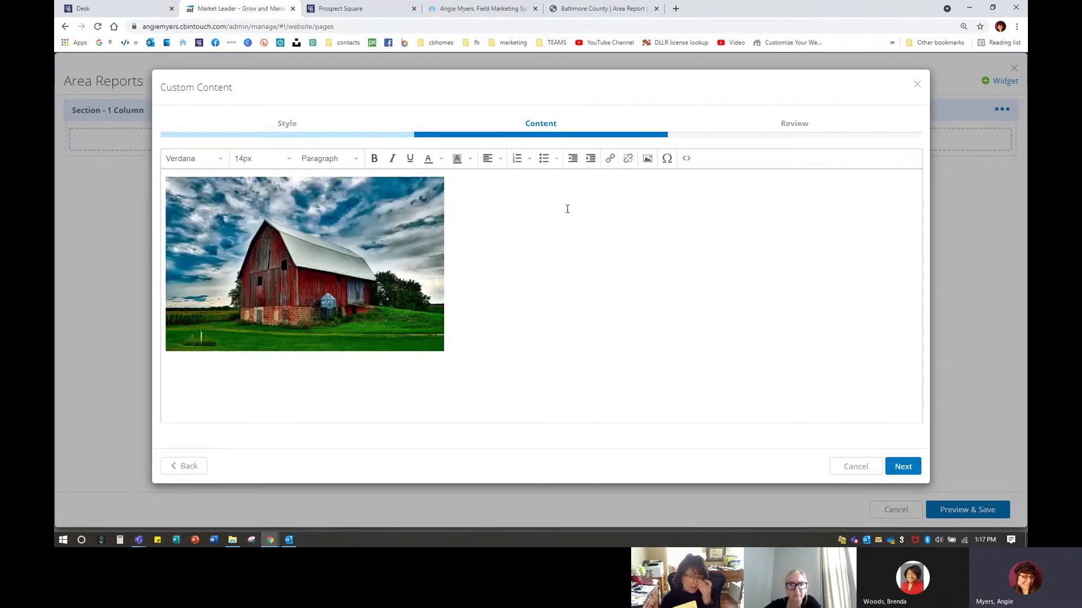
# Add the caption "Click here to view a Frederick County Area Real Estate Report!" on a new line below the barn image.
pyautogui.click(491, 160)
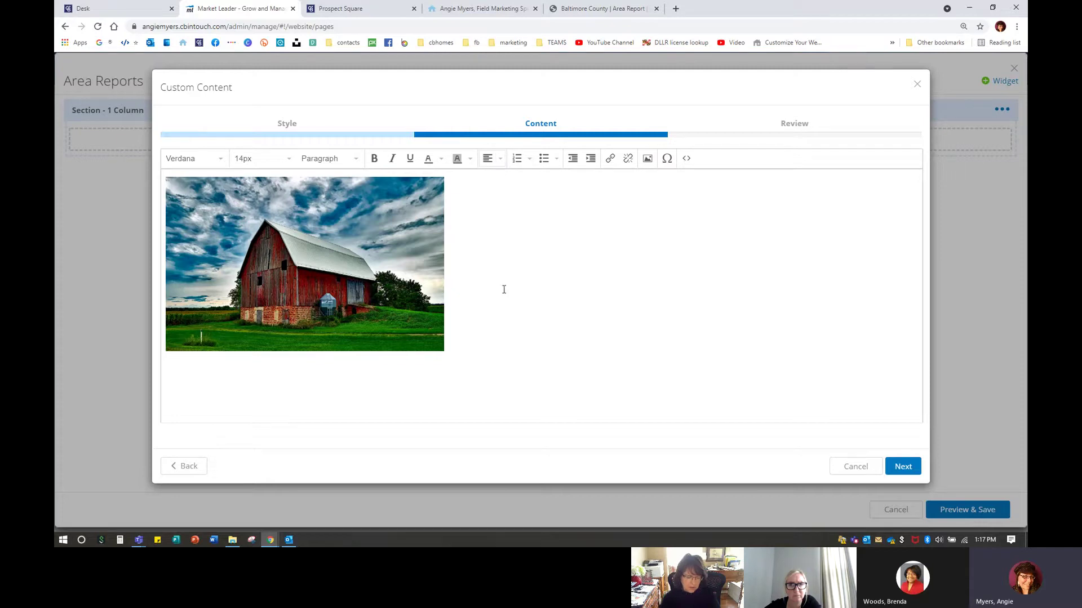
pyautogui.press('Return')
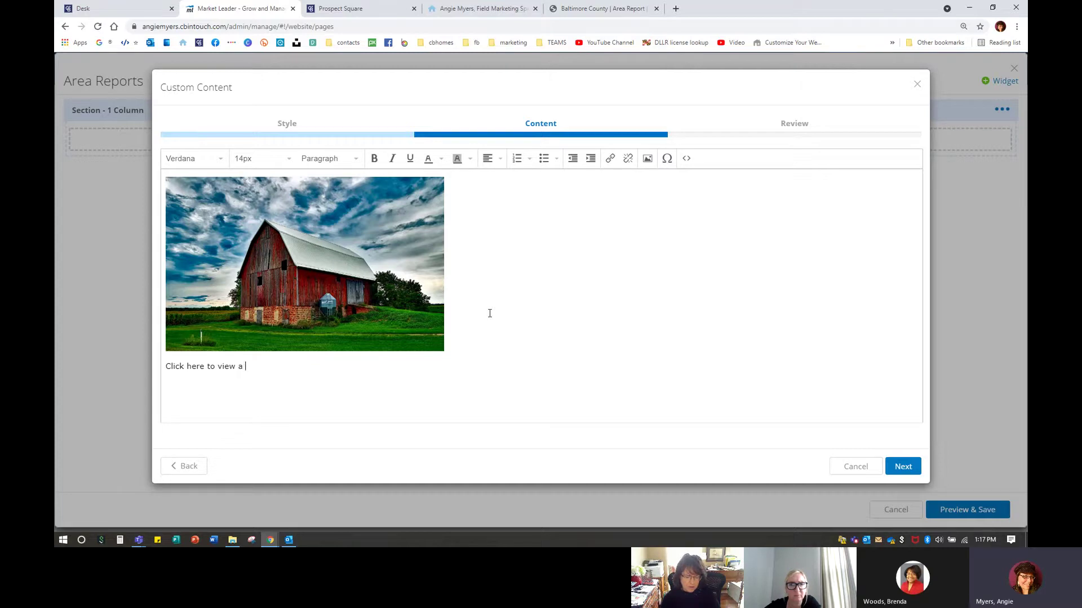
pyautogui.write('erick County Area Real Estate Report!')
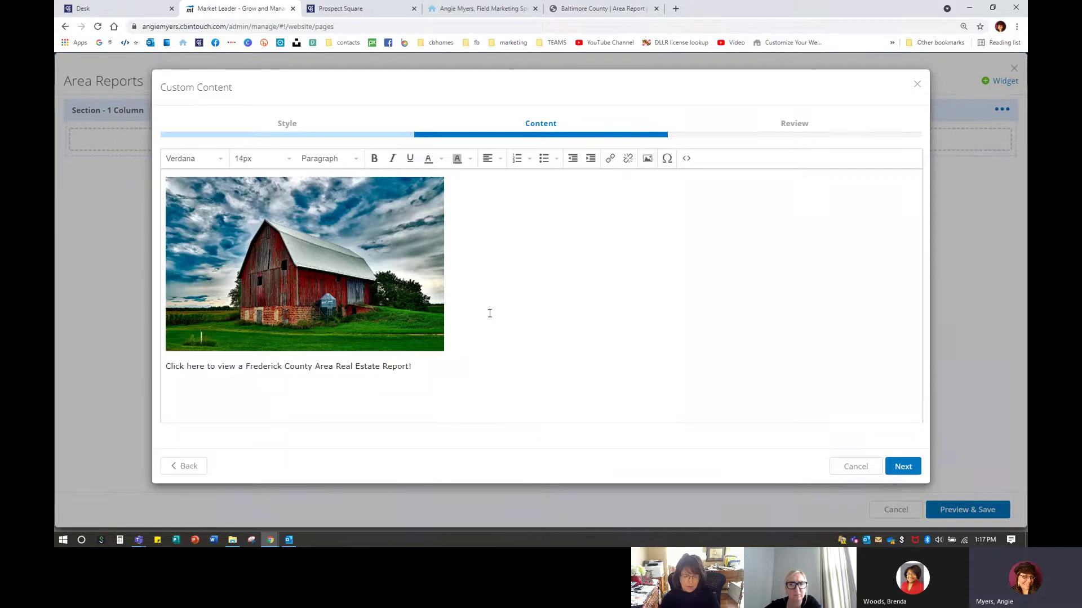
# Make the whole Frederick County caption below the barn image bold, keeping its 14px font size.
pyautogui.moveTo(417, 366); pyautogui.dragTo(165, 367)
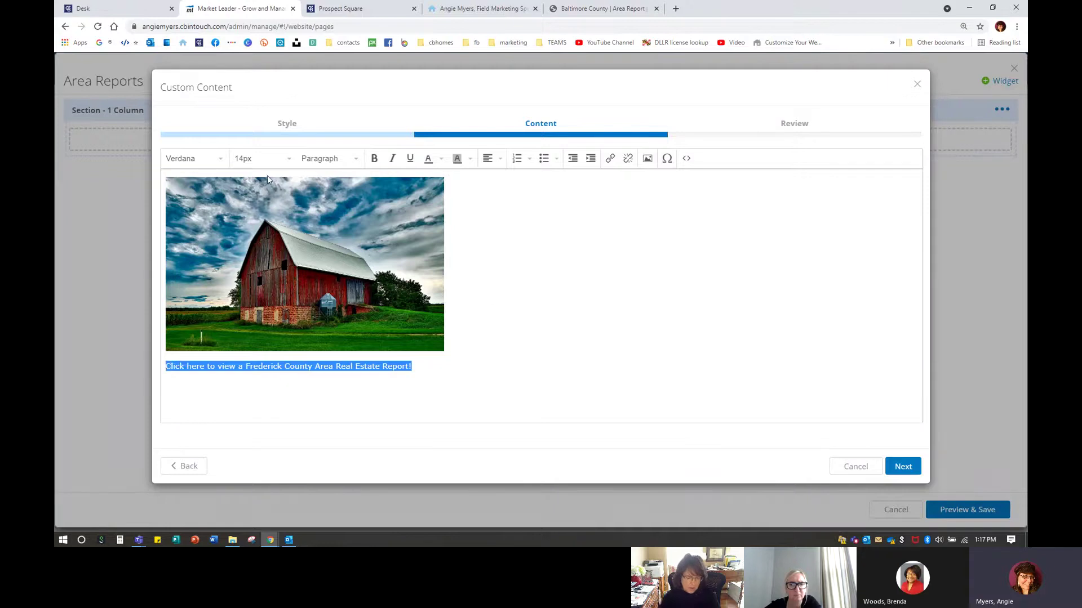
pyautogui.click(256, 158)
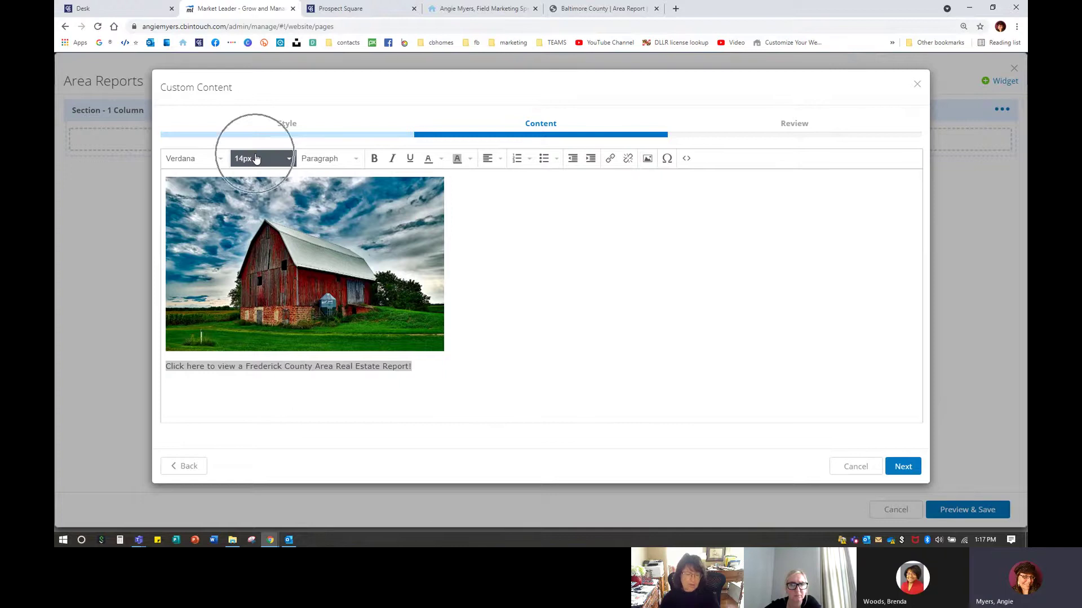
pyautogui.click(256, 159)
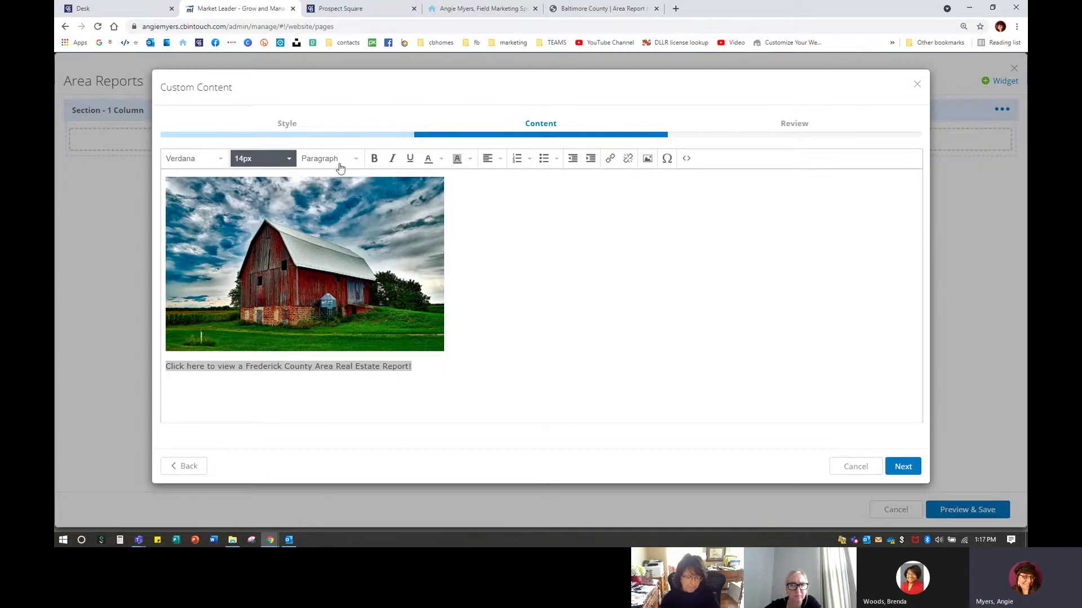
pyautogui.click(374, 158)
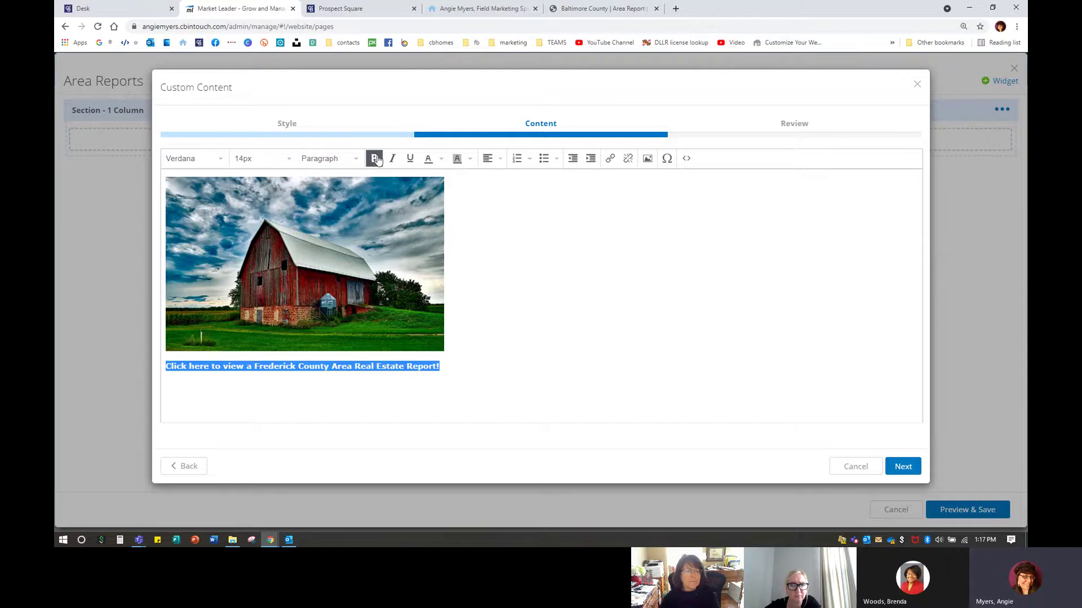
pyautogui.click(511, 379)
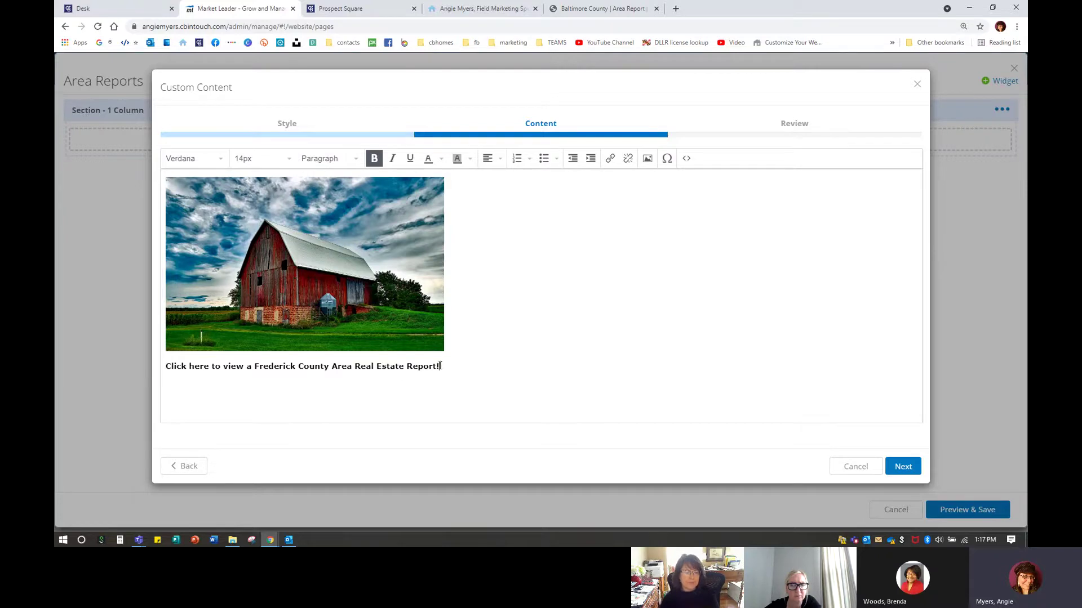
# Start inserting a link on the full Frederick County caption.
pyautogui.moveTo(440, 366); pyautogui.dragTo(156, 366)
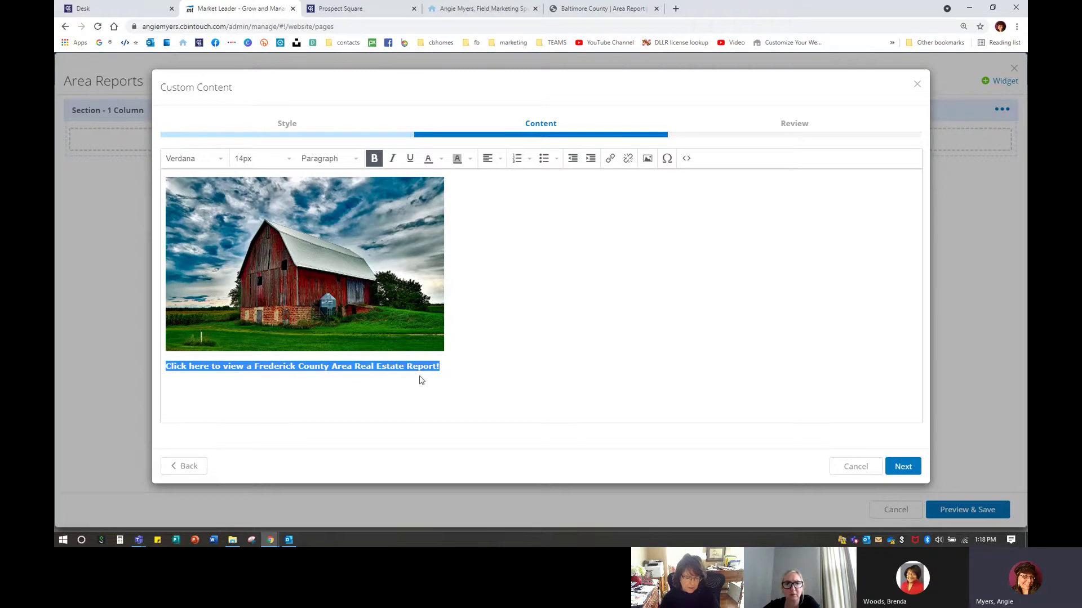
pyautogui.click(610, 160)
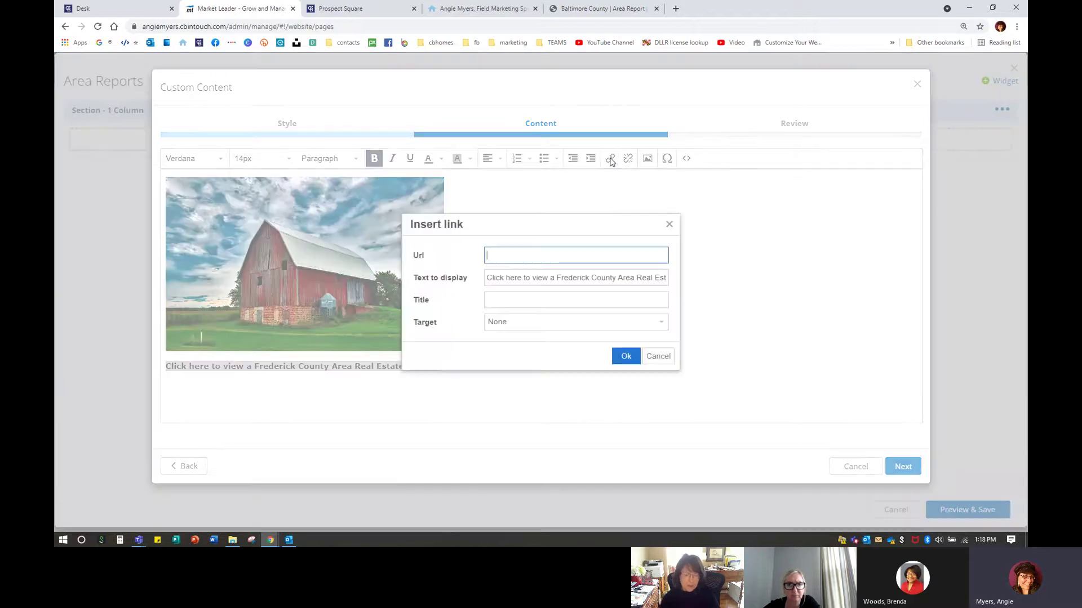
pyautogui.rightClick(507, 255)
pyautogui.click(538, 336)
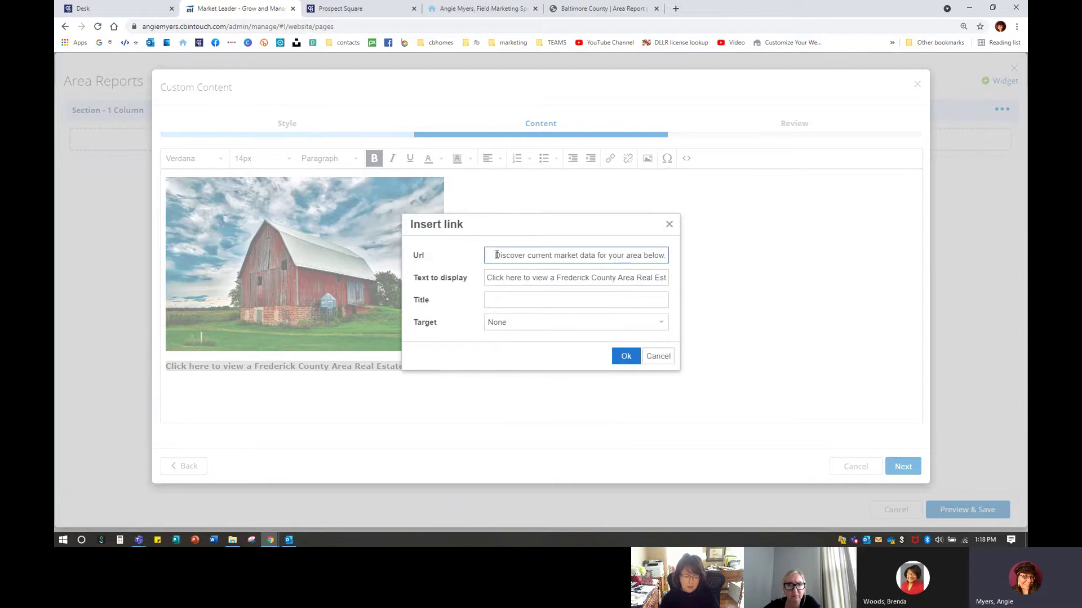
pyautogui.hotkey('ctrl', 'a')
pyautogui.press('End')
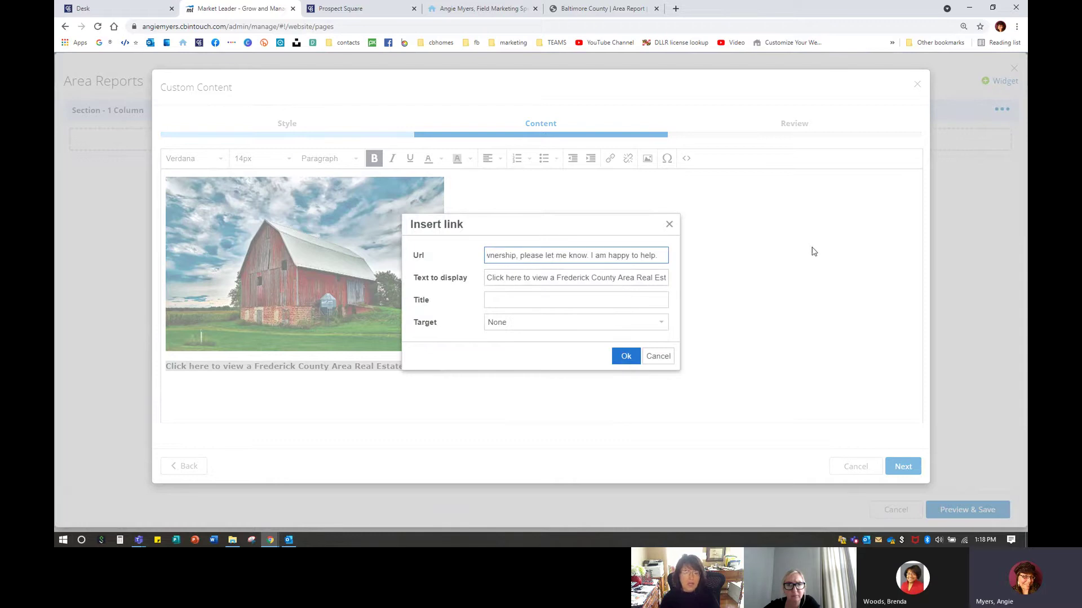
pyautogui.hotkey('ctrl', 'a')
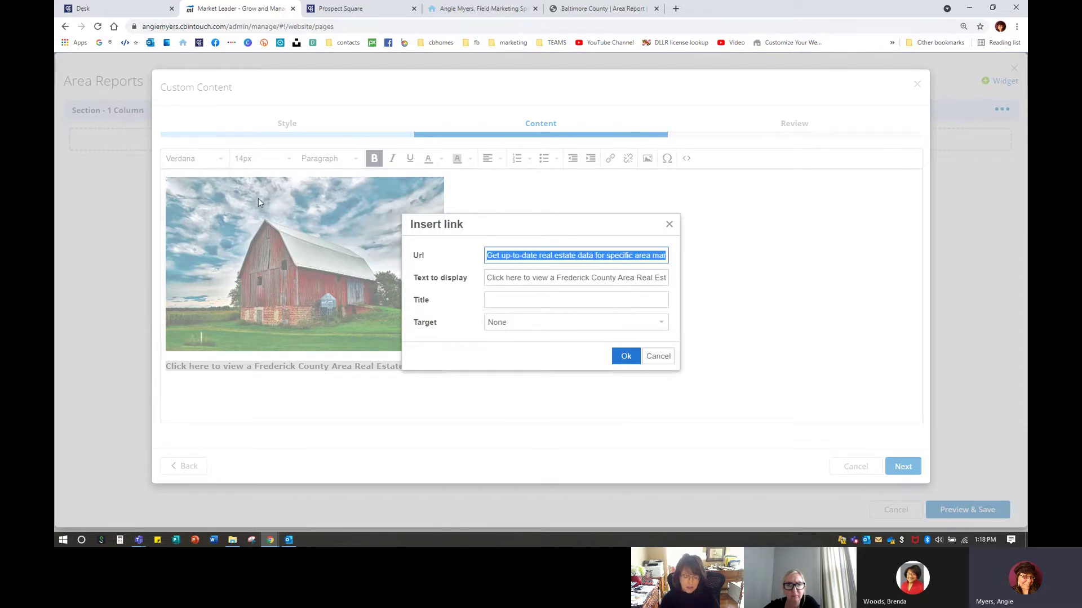
pyautogui.press('BackSpace')
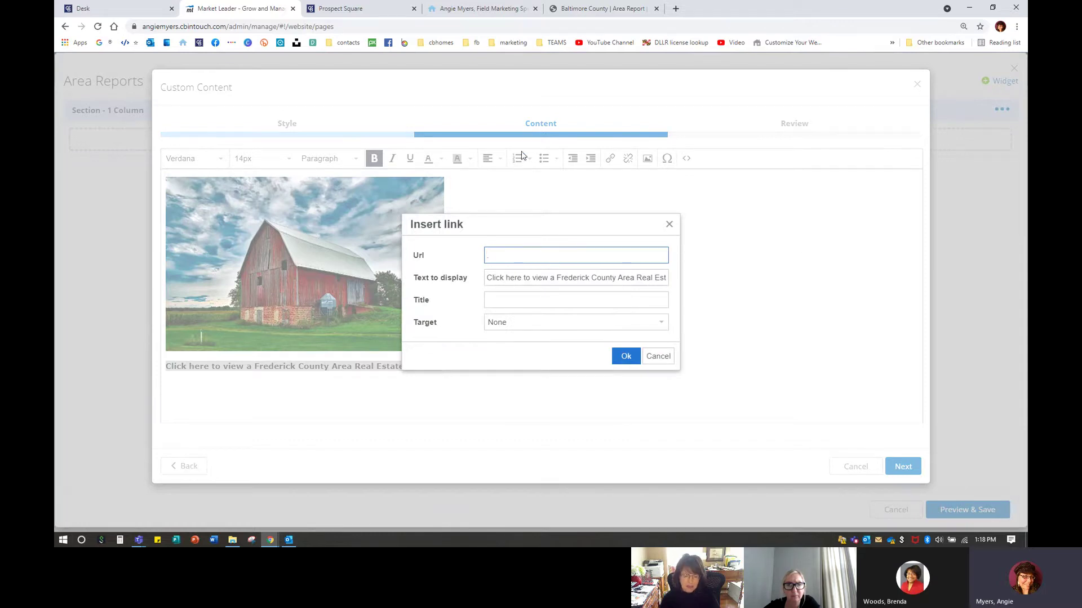
# Copy the Frederick County (MD) area report link from Prospect Square into the Market Leader link's URL and set its target to New window.
pyautogui.click(336, 7)
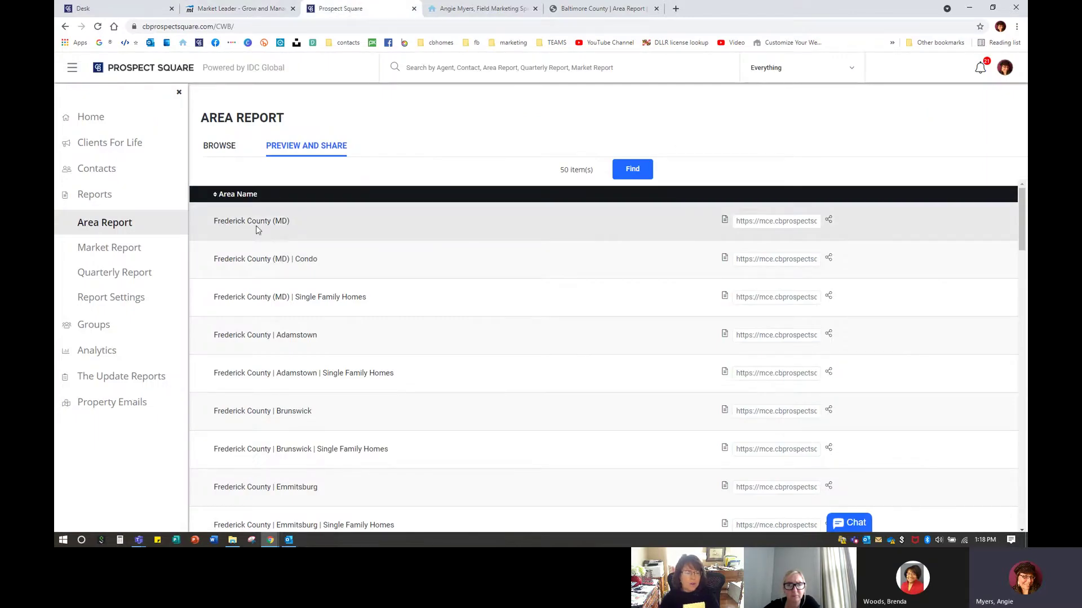
pyautogui.moveTo(738, 221); pyautogui.dragTo(976, 221)
pyautogui.rightClick(762, 221)
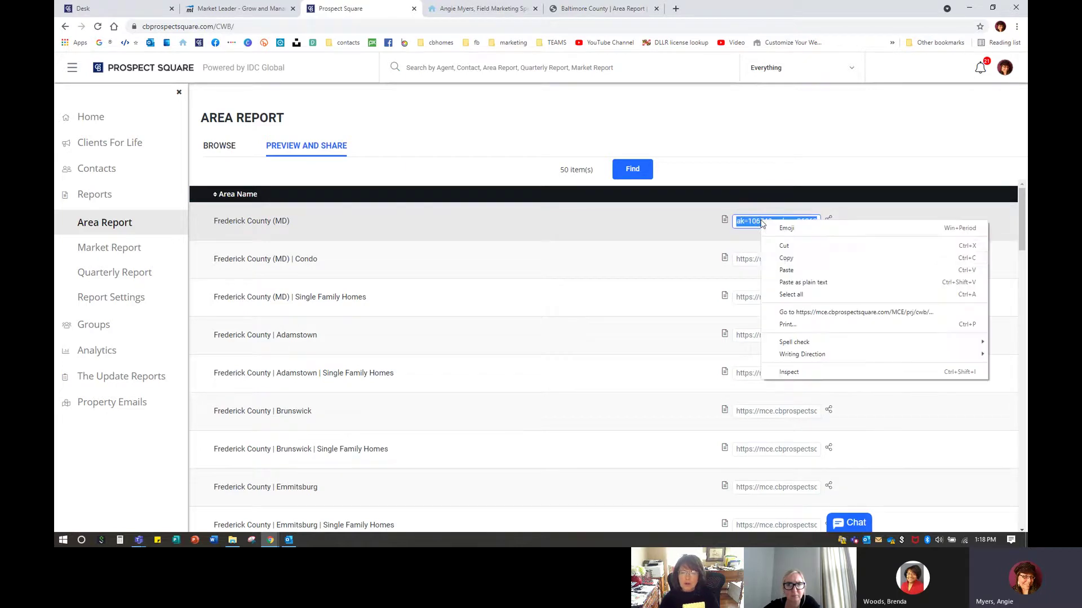
pyautogui.click(786, 258)
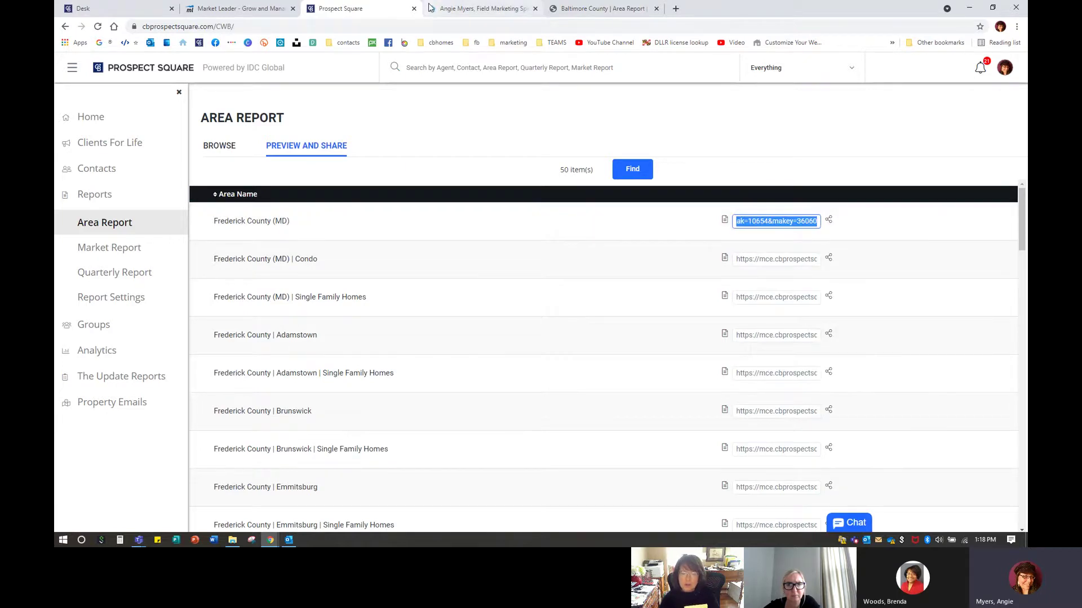
pyautogui.click(189, 8)
pyautogui.rightClick(505, 258)
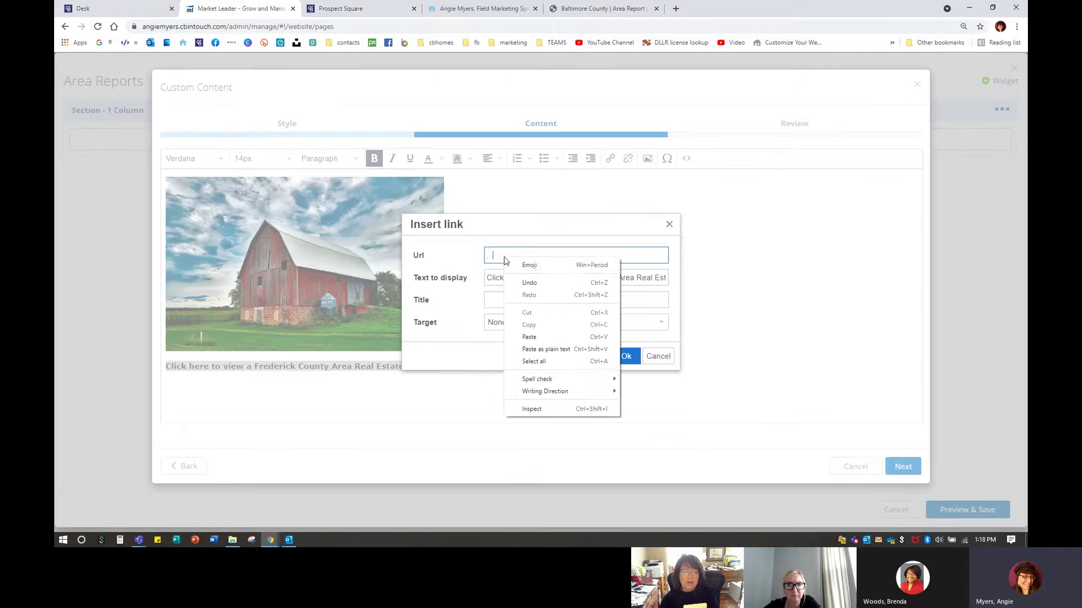
pyautogui.click(533, 337)
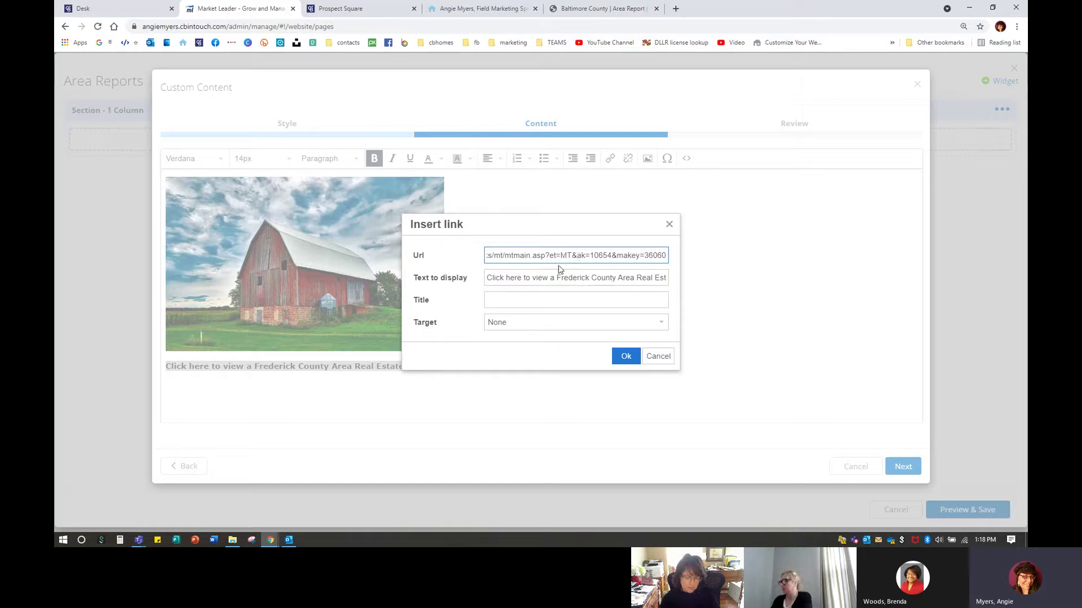
pyautogui.click(505, 327)
pyautogui.click(499, 355)
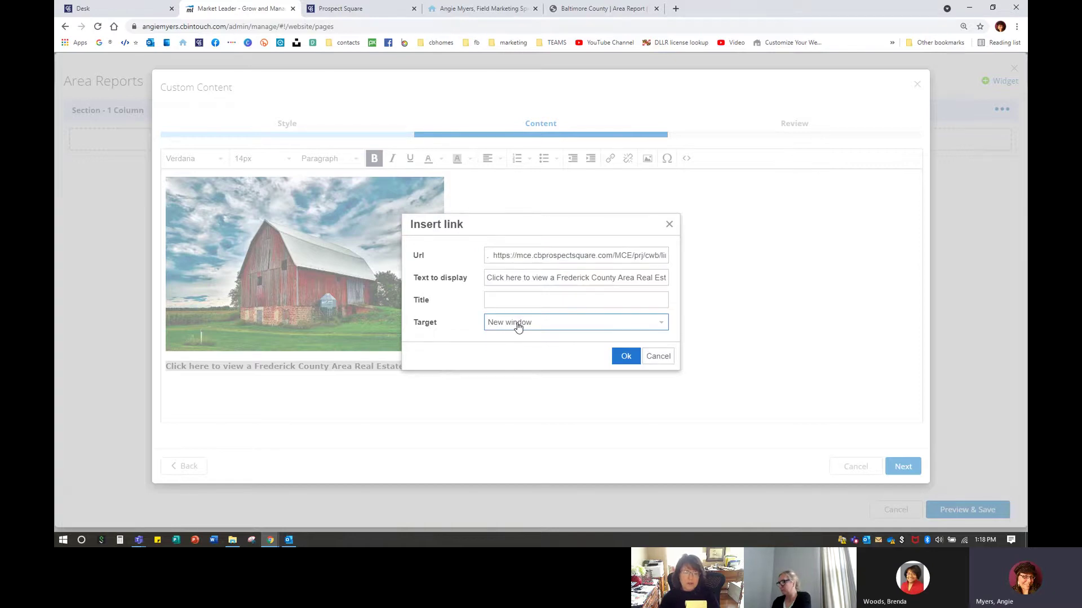
# Check on the published agent website how the Baltimore County report link opens, then close the opened report.
pyautogui.click(488, 8)
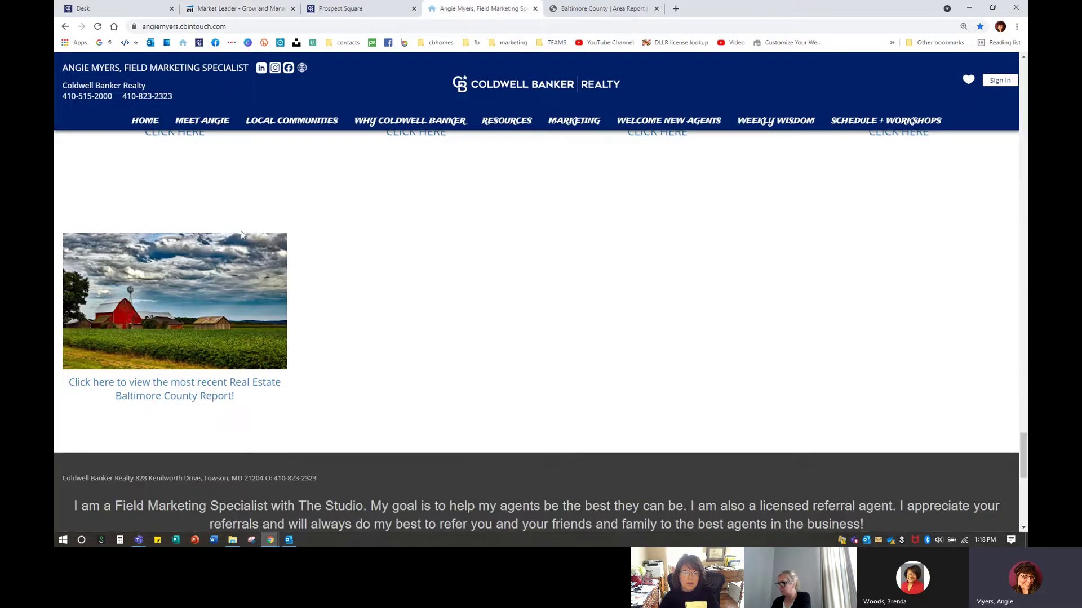
pyautogui.click(191, 394)
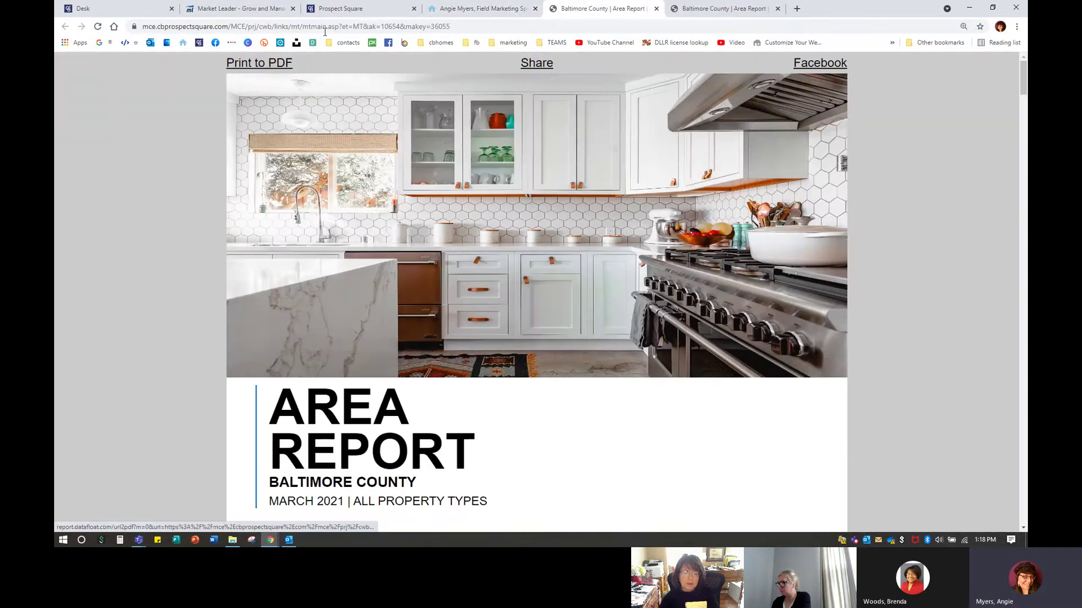
pyautogui.click(656, 9)
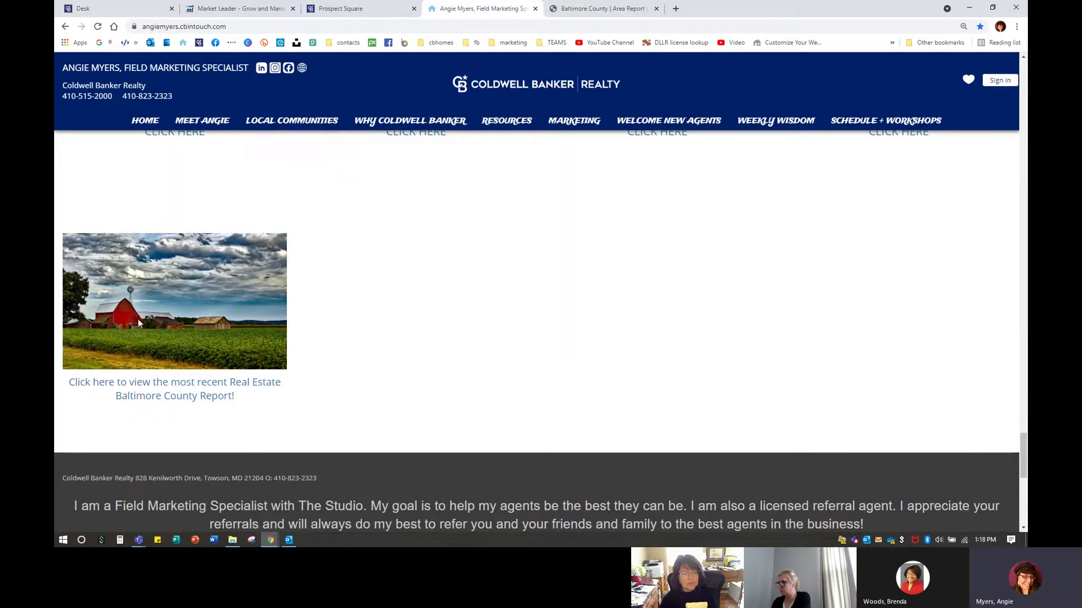
# Return to the Market Leader content editor and apply the report link to the Frederick County caption.
pyautogui.click(245, 8)
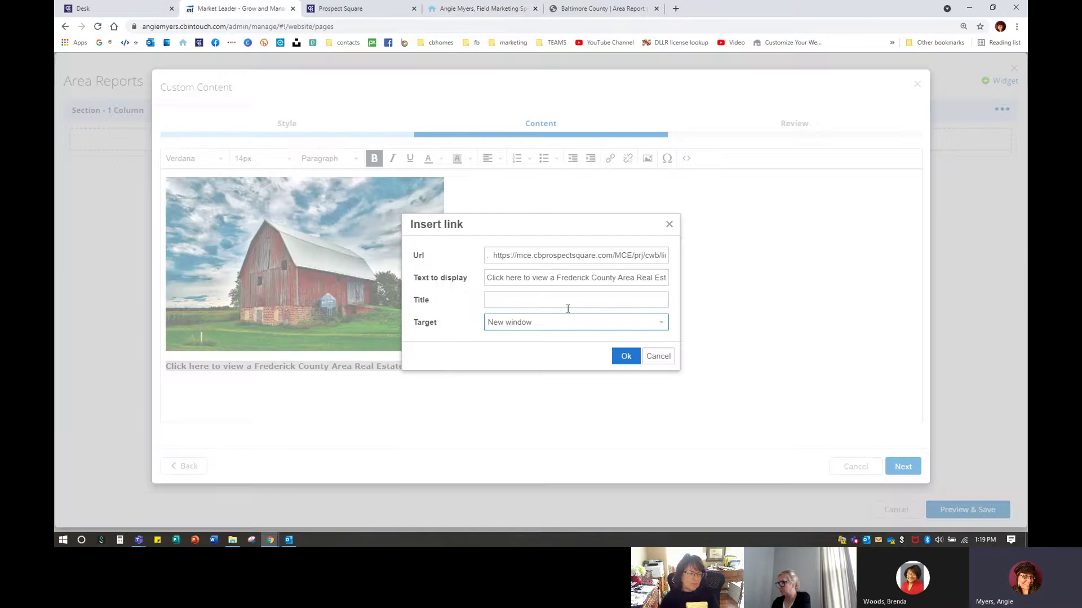
pyautogui.click(629, 357)
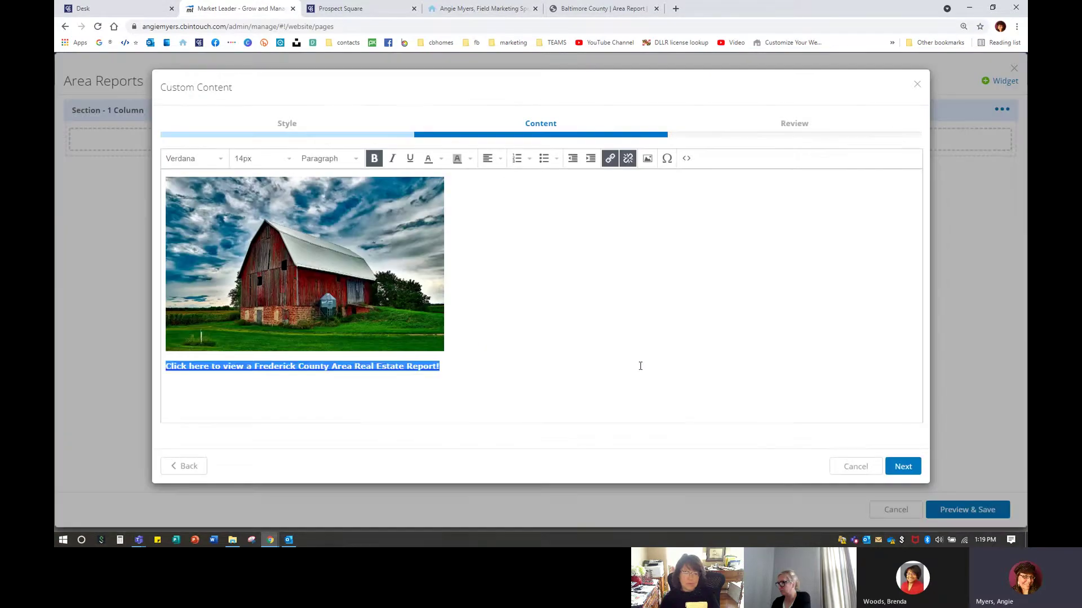
pyautogui.click(640, 366)
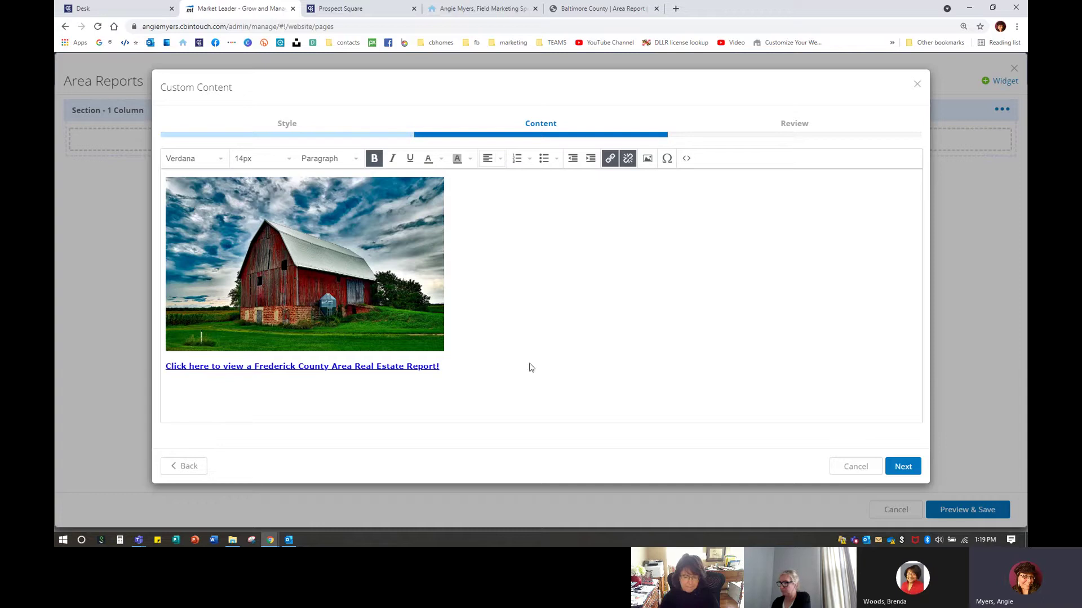
# Add two blank lines below the linked caption and two above the barn image.
pyautogui.click(505, 340)
pyautogui.click(452, 371)
pyautogui.press('Return')
pyautogui.press('Return')
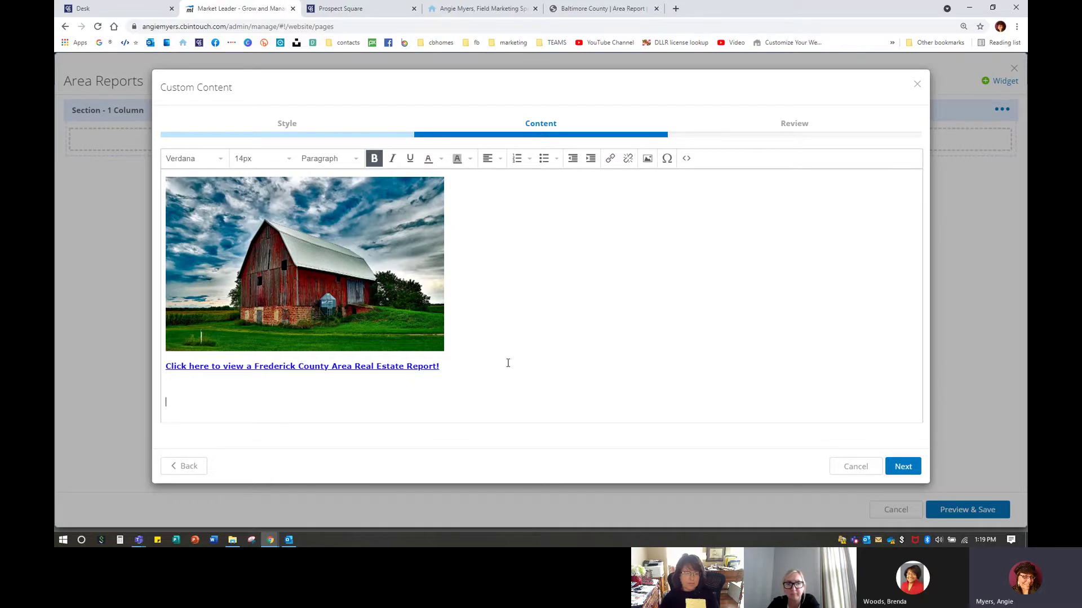
pyautogui.click(508, 319)
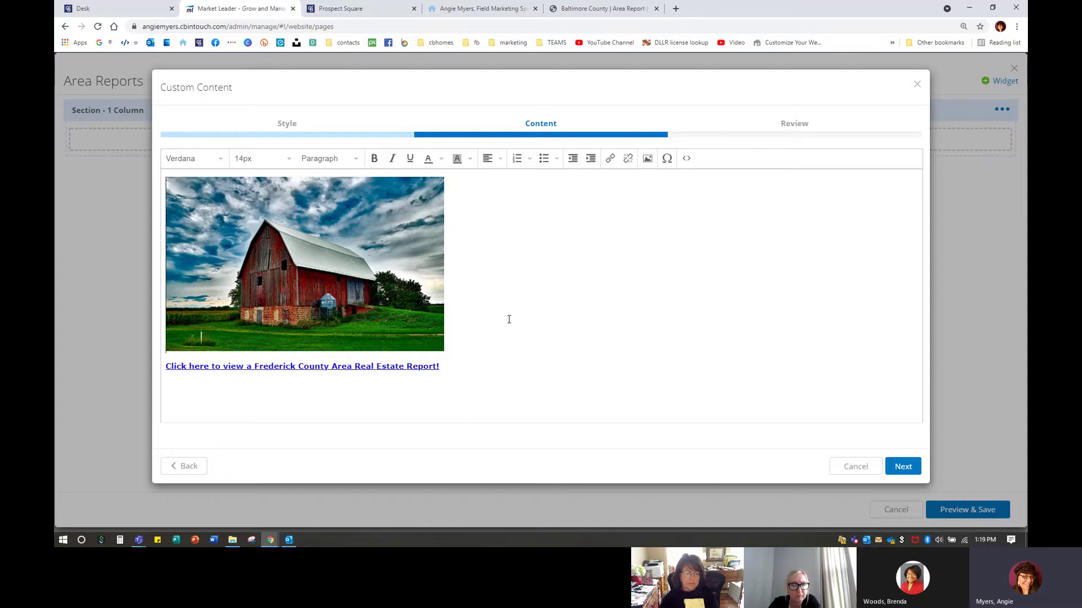
pyautogui.press('Return')
pyautogui.press('Return')
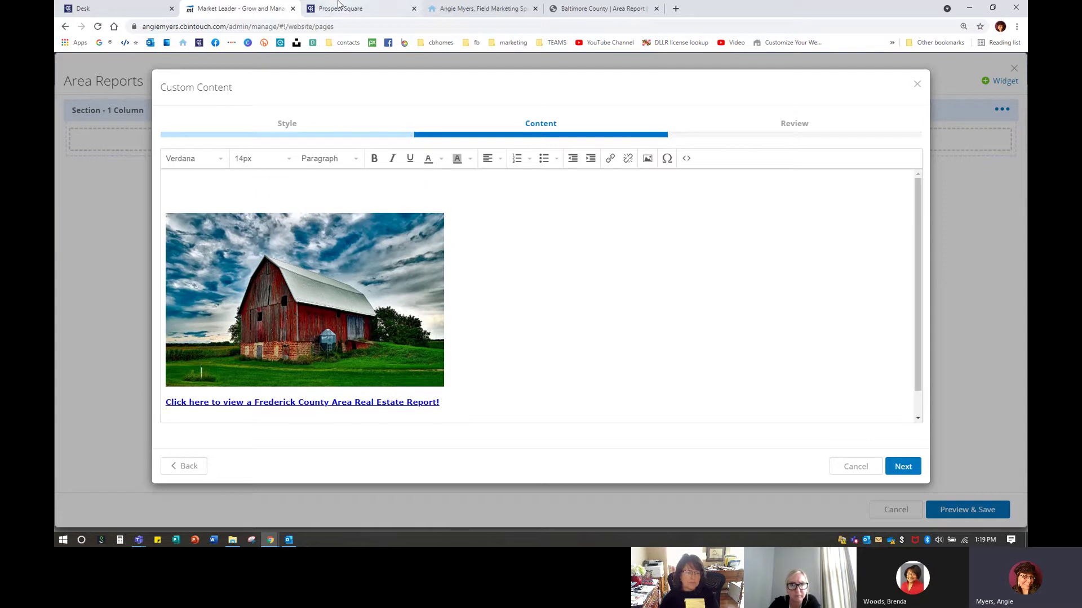
# Copy the Area Reports introduction and the "Discover current market data for your area below." line from the published agent website.
pyautogui.click(494, 11)
pyautogui.scroll(10, 476, 312)
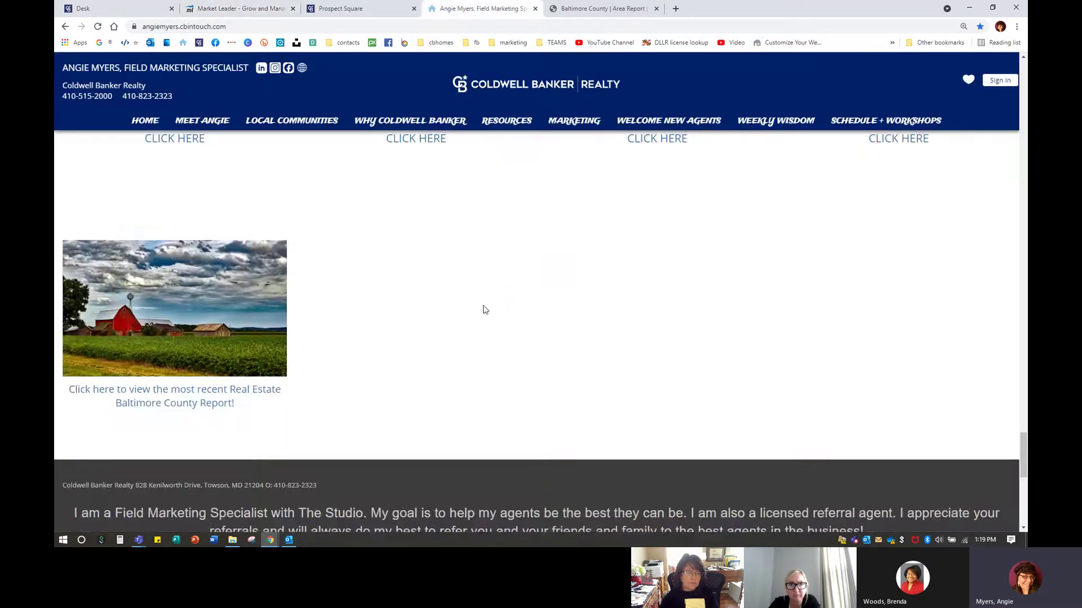
pyautogui.scroll(5, 454, 326)
pyautogui.scroll(-4, 451, 316)
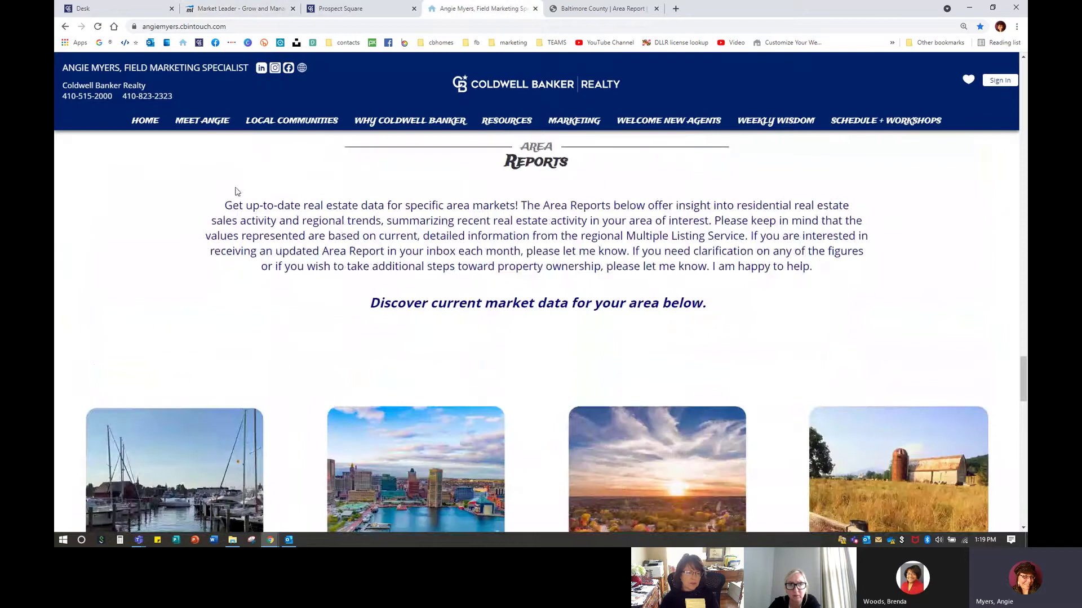
pyautogui.moveTo(224, 204); pyautogui.dragTo(771, 308)
pyautogui.rightClick(585, 223)
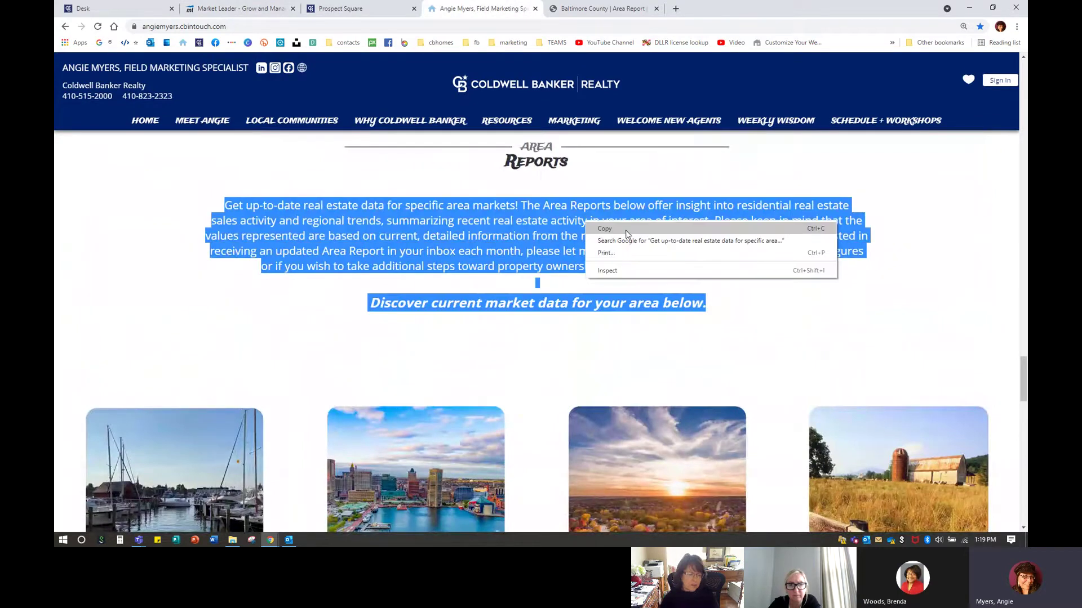
pyautogui.click(625, 234)
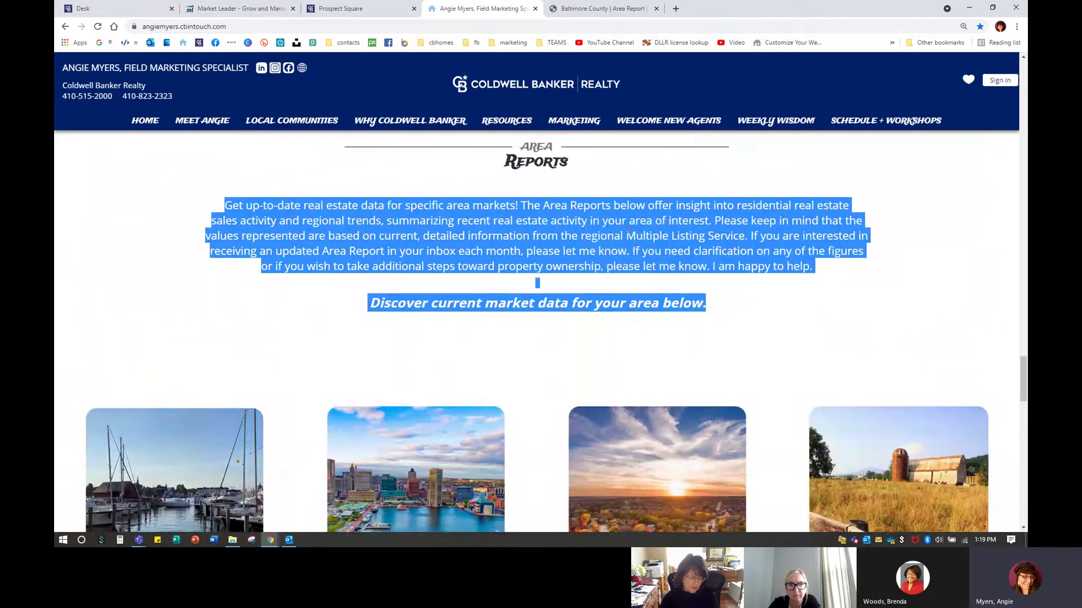
# Paste the introduction above the barn image in the Market Leader content editor and remove the extra blank line and leading spaces before "Discover current market data".
pyautogui.click(224, 6)
pyautogui.click(199, 181)
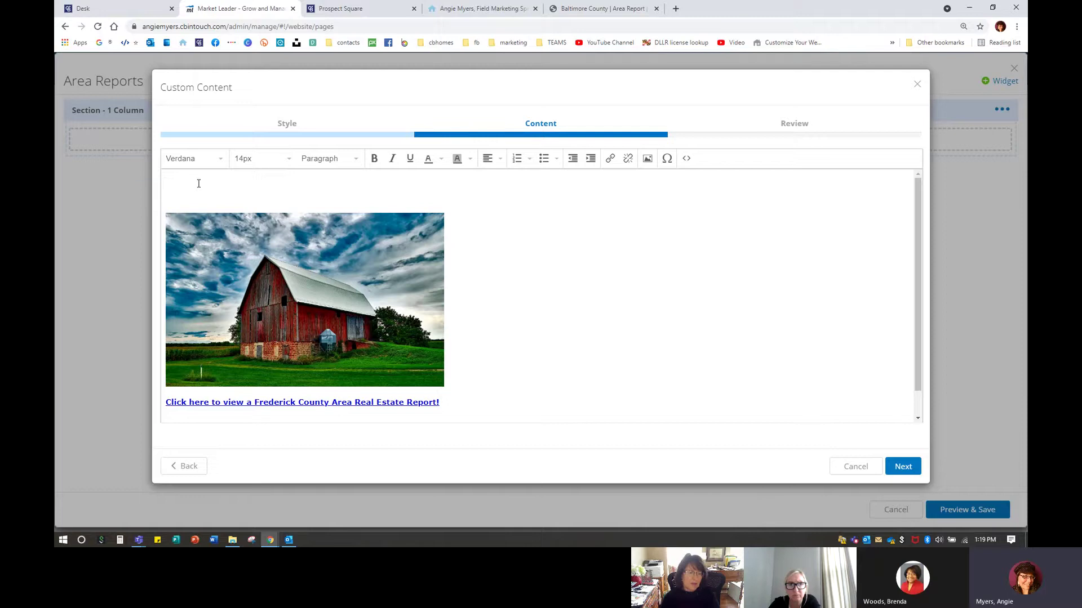
pyautogui.hotkey('ctrl', 'v')
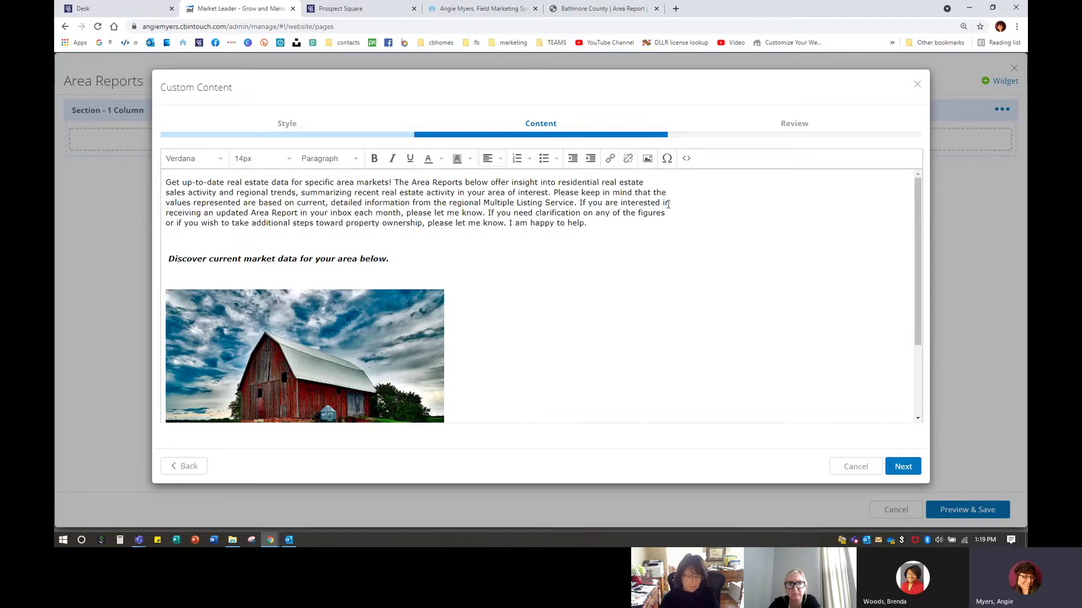
pyautogui.press('Delete')
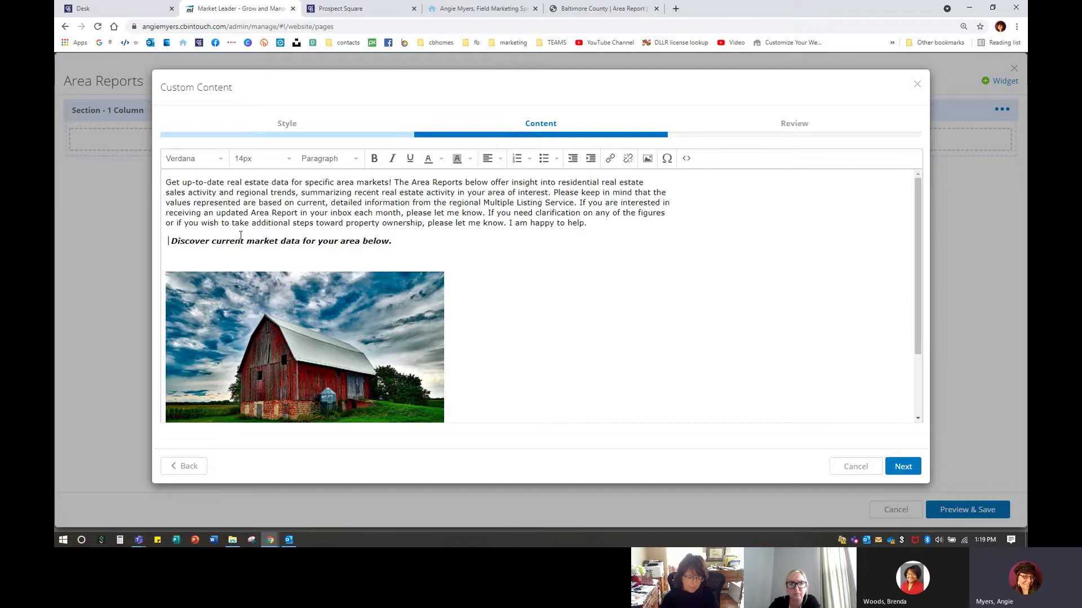
pyautogui.press('Delete')
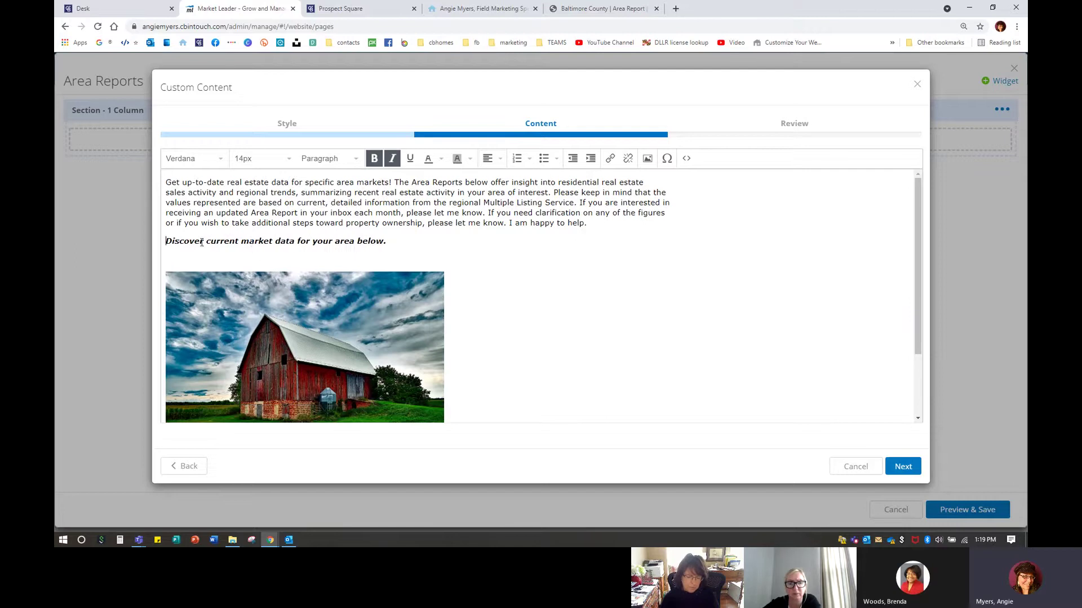
pyautogui.click(396, 239)
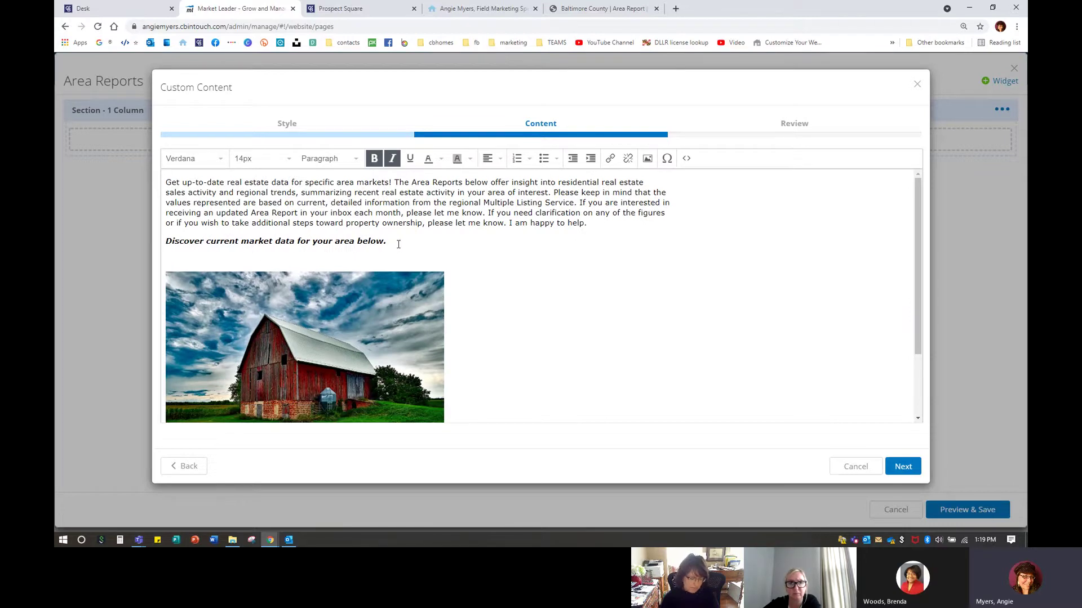
# Add another blank line below the linked Frederick County caption.
pyautogui.scroll(-2, 396, 239)
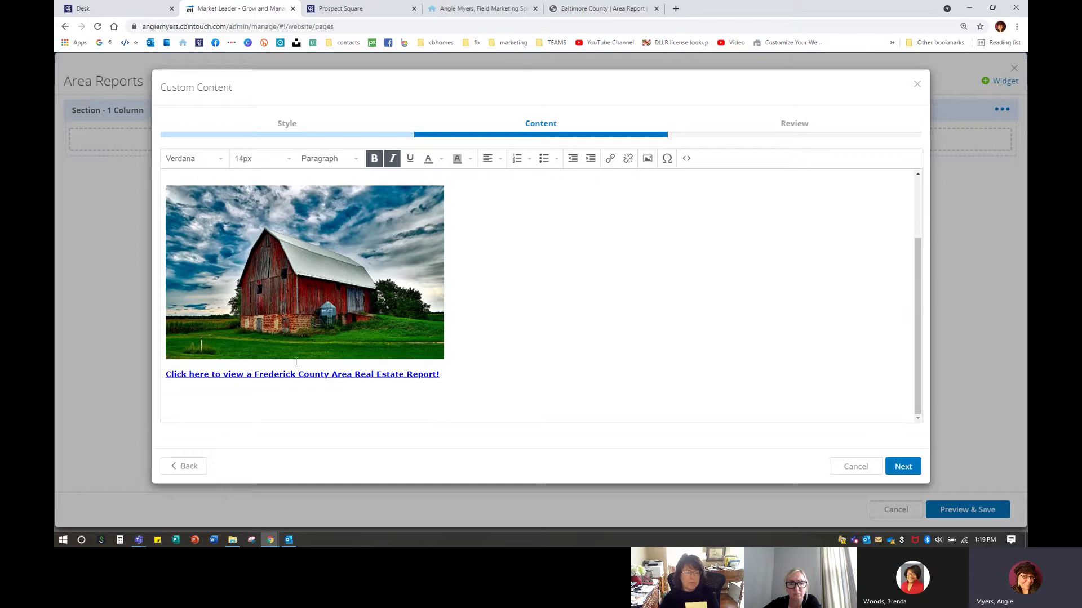
pyautogui.click(449, 374)
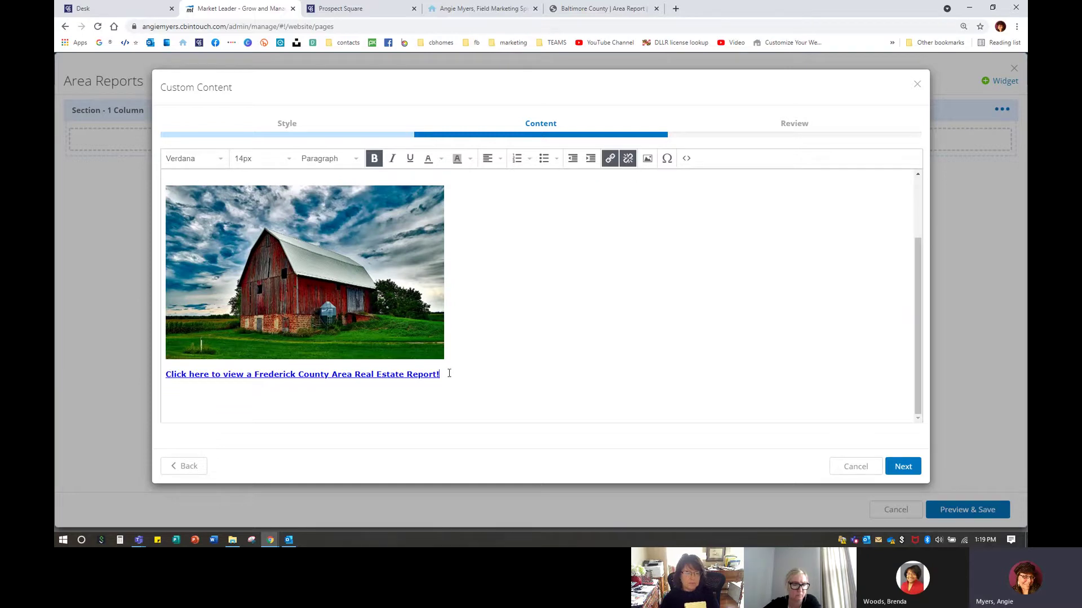
pyautogui.press('Return')
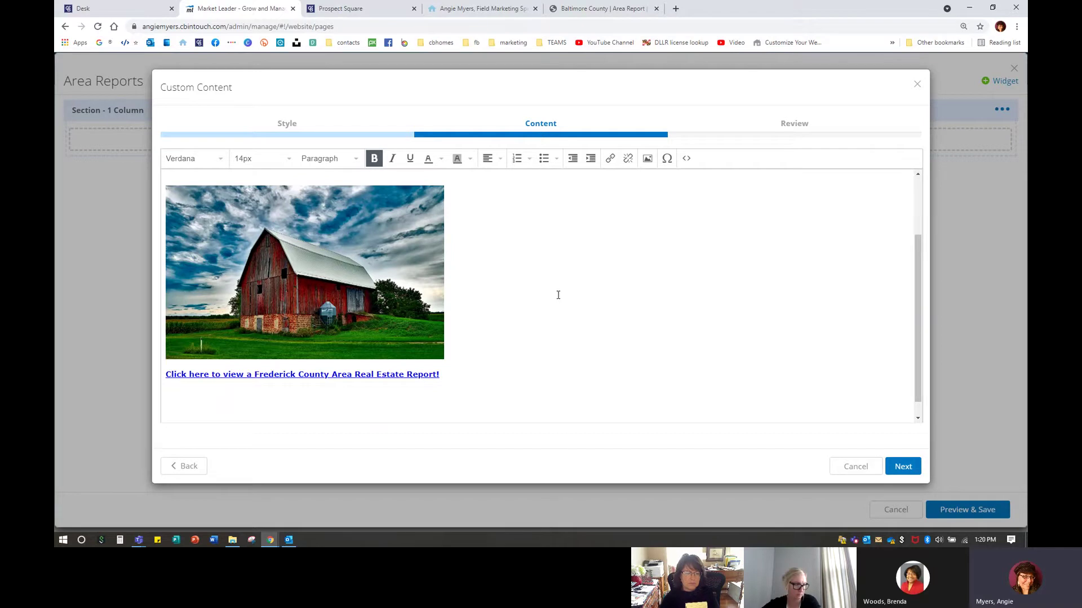
# Look through the Frederick County town reports in Prospect Square's area report list.
pyautogui.click(340, 8)
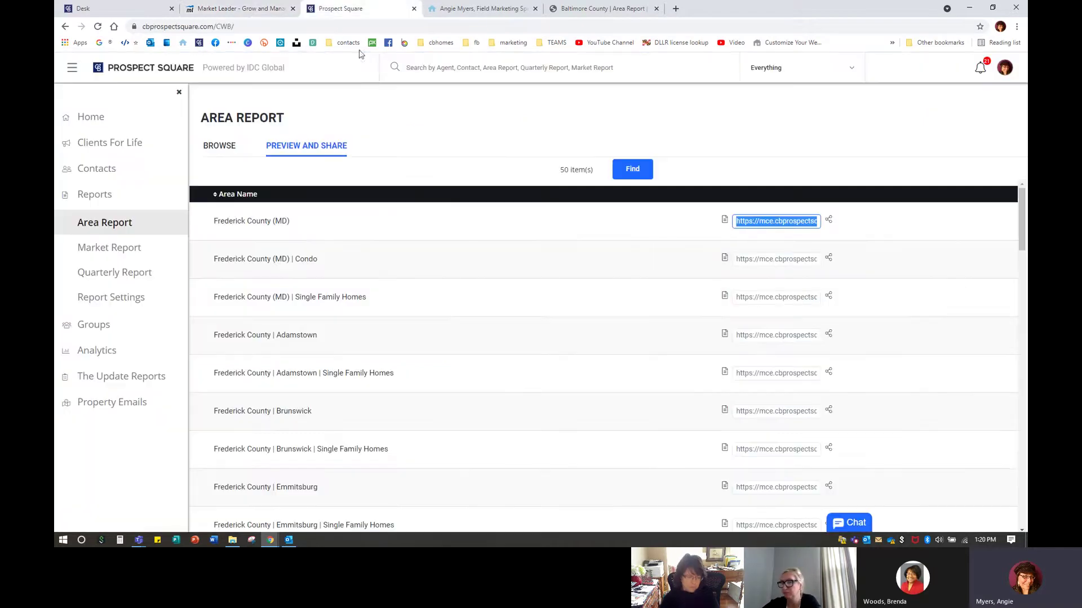
pyautogui.scroll(-3, 307, 331)
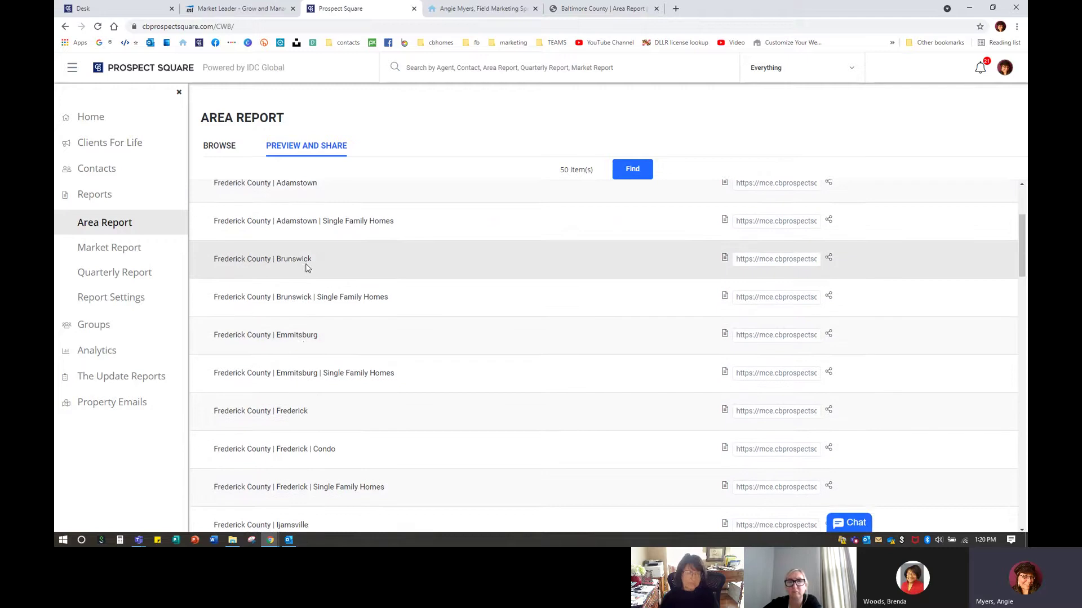
pyautogui.scroll(-2, 306, 268)
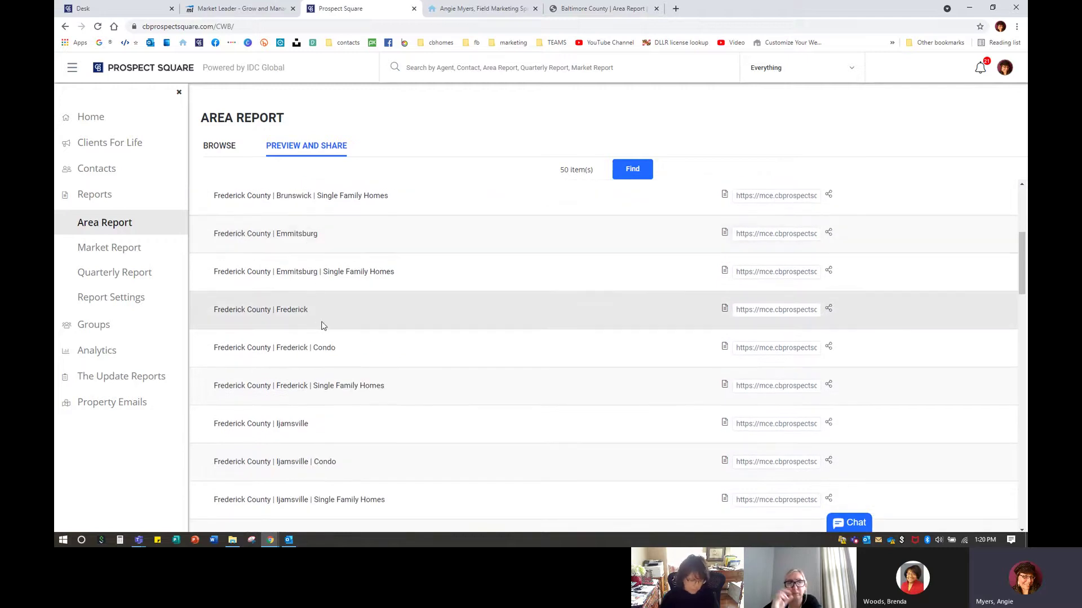
pyautogui.scroll(-1, 322, 326)
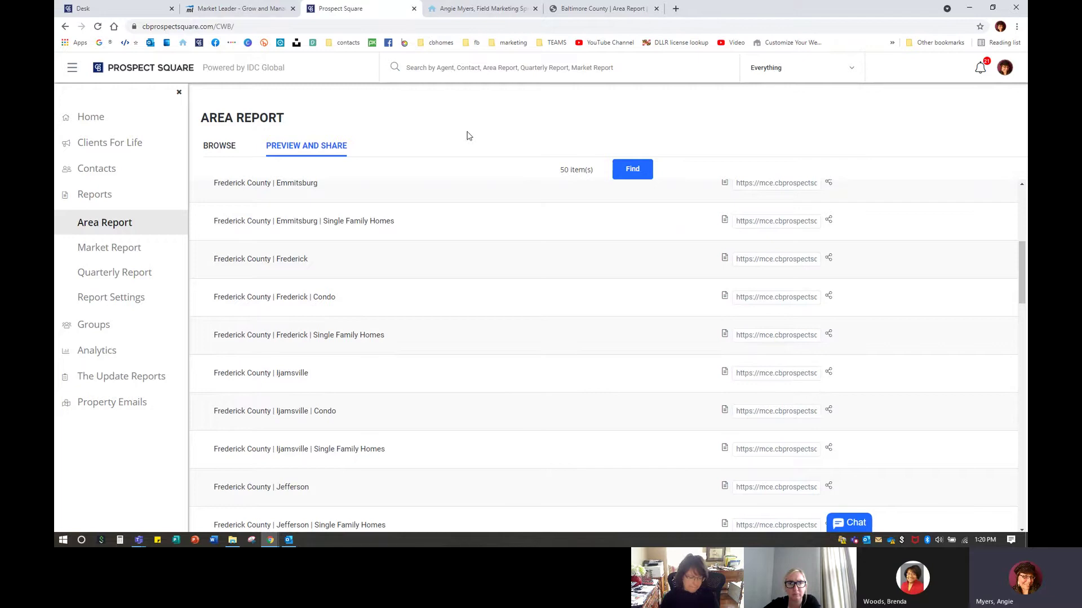
# Return to the Market Leader content editor and insert "for your area" after "receiving an updated Area Report" in the introduction.
pyautogui.click(242, 10)
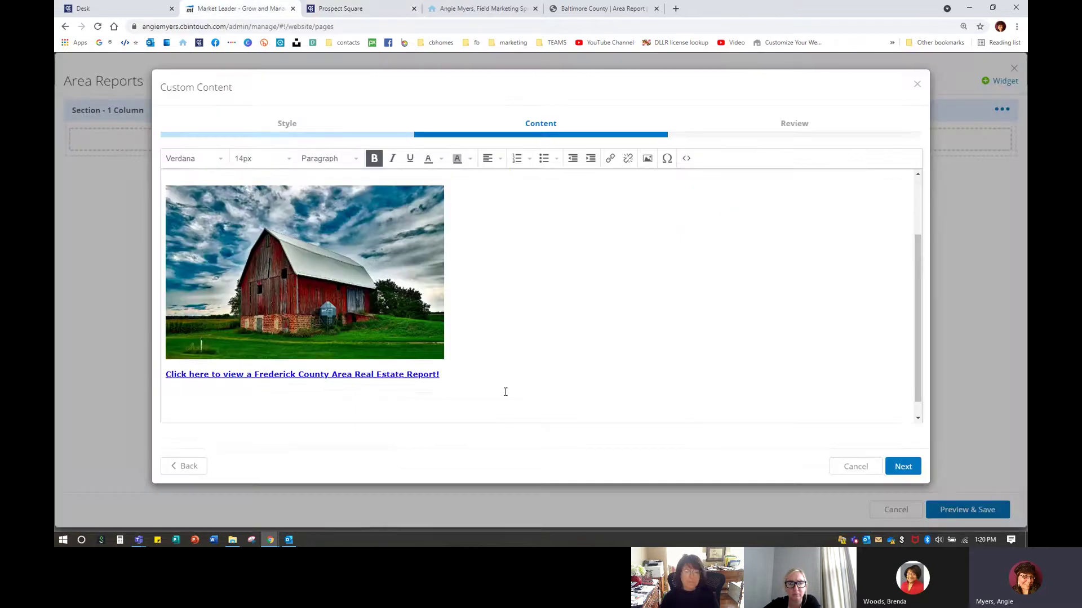
pyautogui.scroll(3, 505, 392)
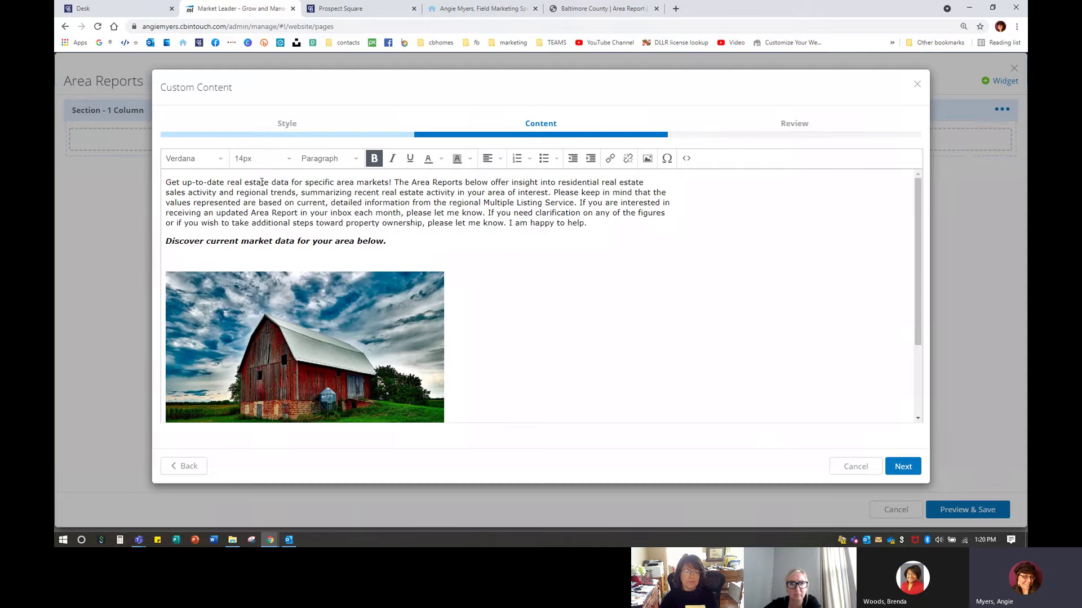
pyautogui.moveTo(261, 182); pyautogui.dragTo(585, 222)
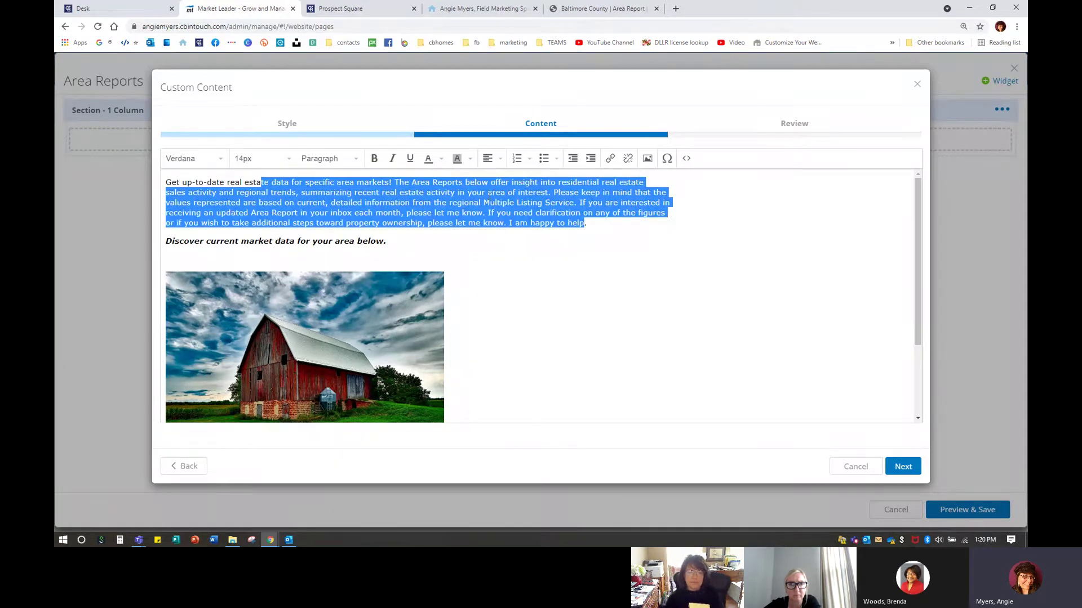
pyautogui.click(558, 202)
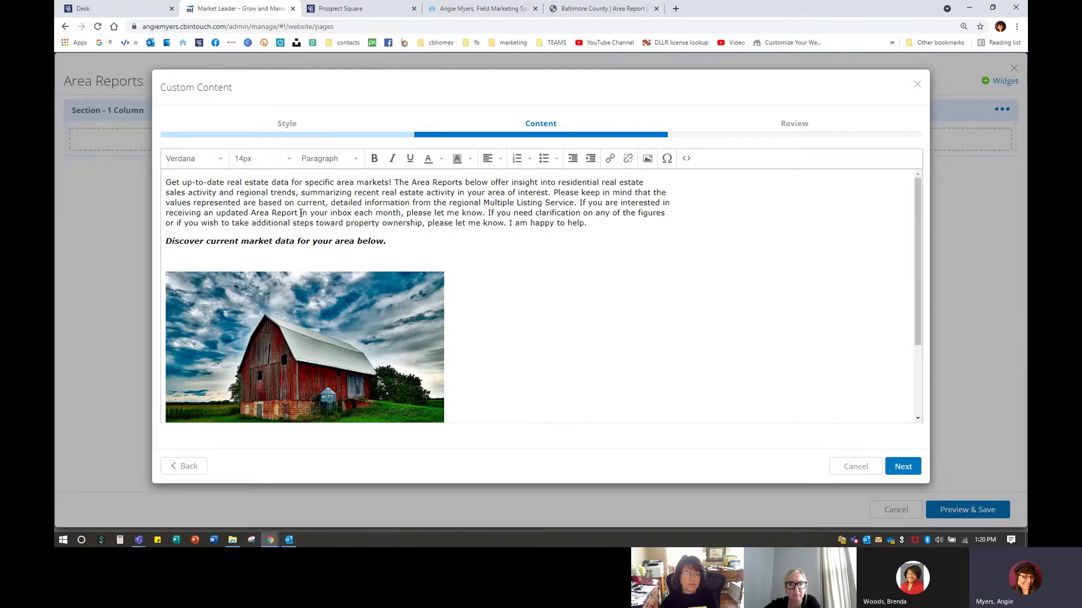
pyautogui.write('for your area')
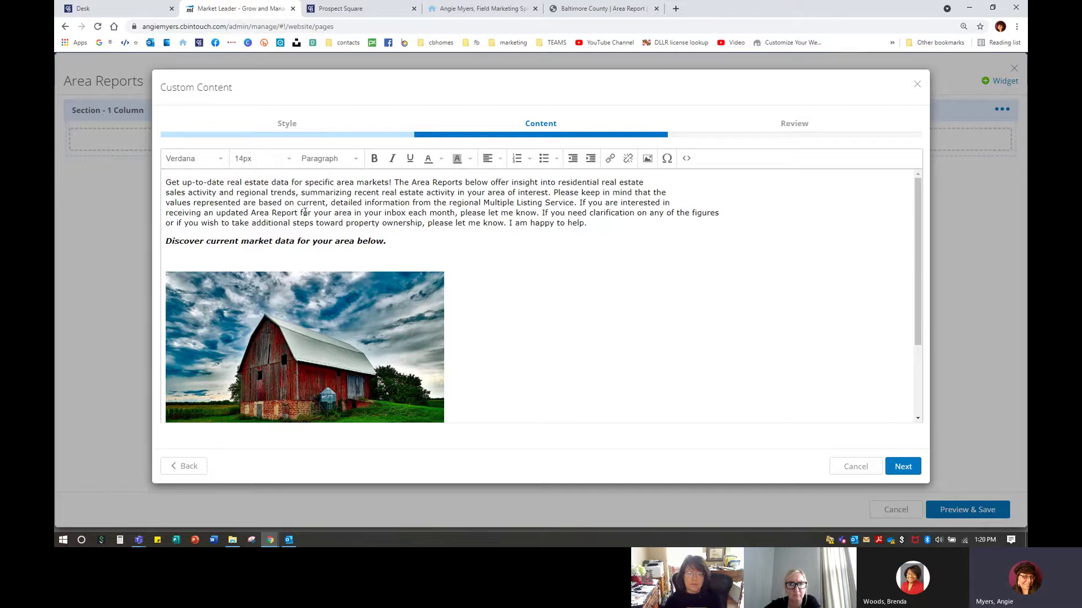
# Save the finished custom content widget, and preview and save the Area Reports page without publishing it.
pyautogui.scroll(-2, 428, 353)
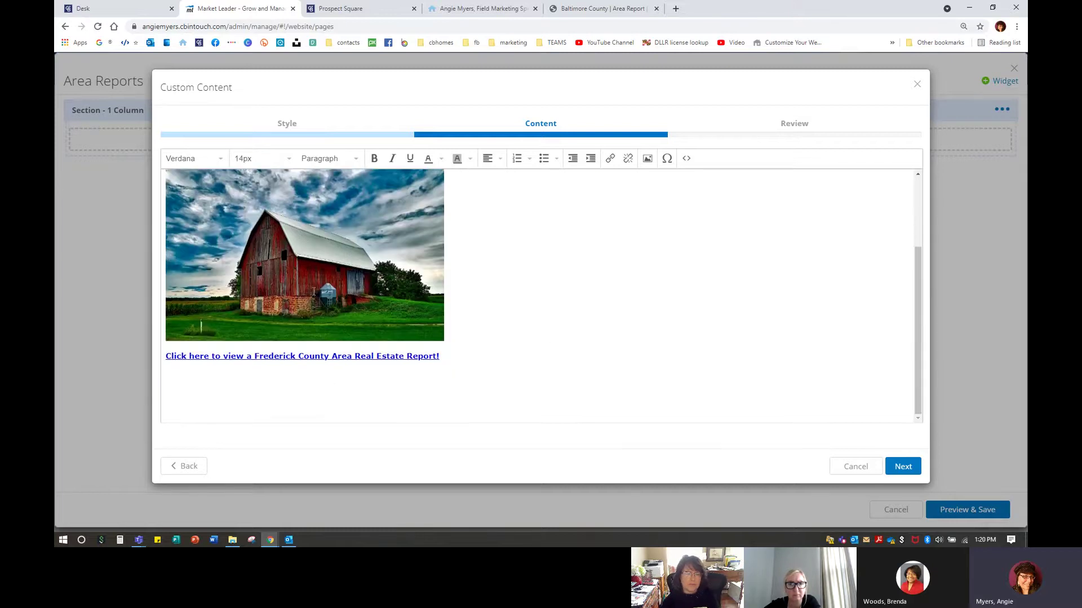
pyautogui.scroll(2, 333, 382)
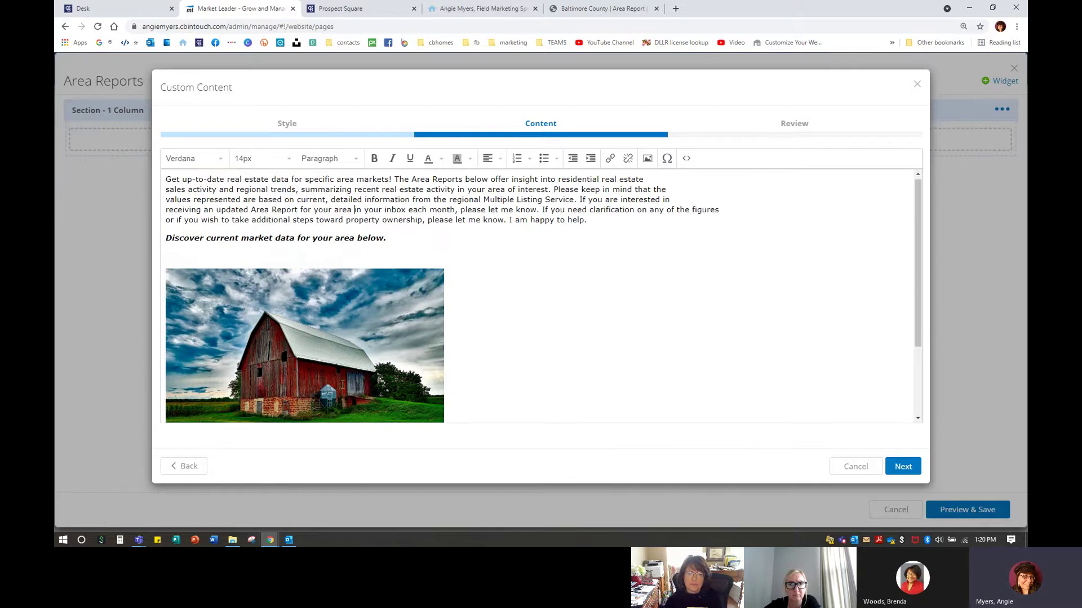
pyautogui.scroll(-2, 505, 328)
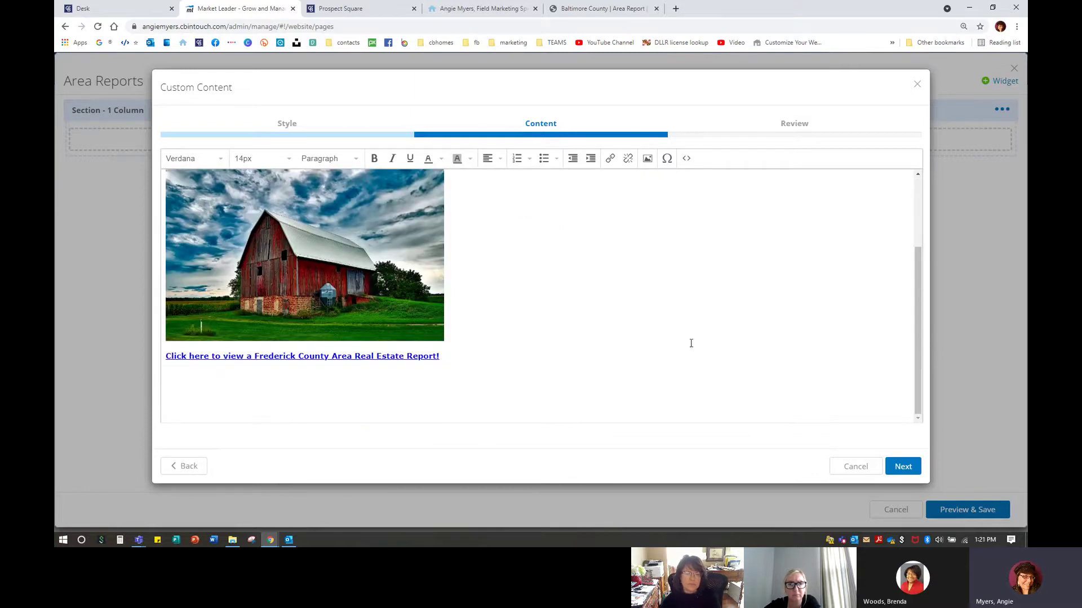
pyautogui.click(892, 468)
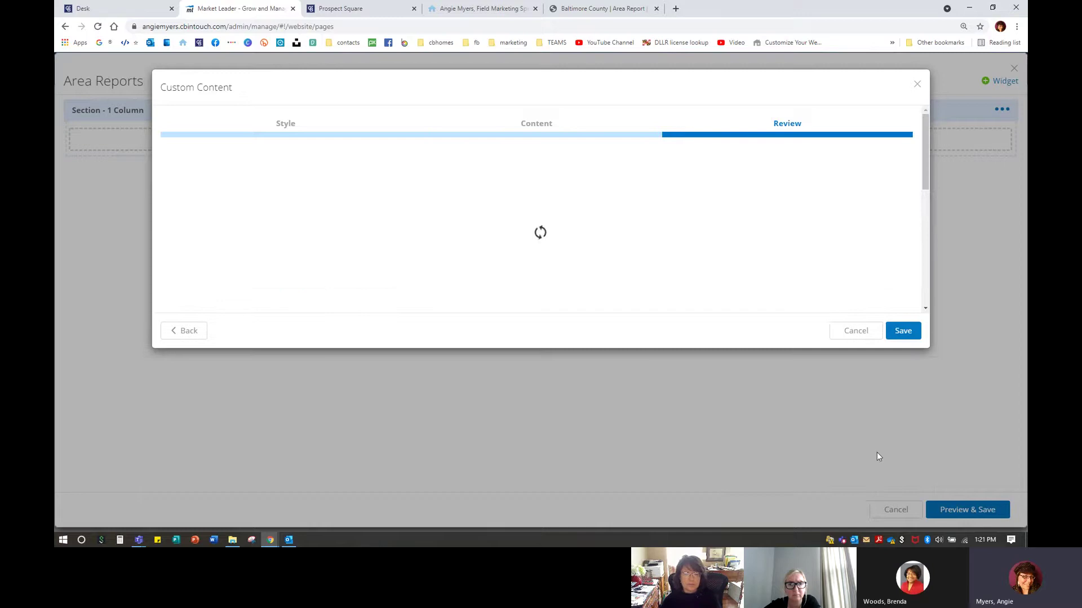
pyautogui.click(902, 330)
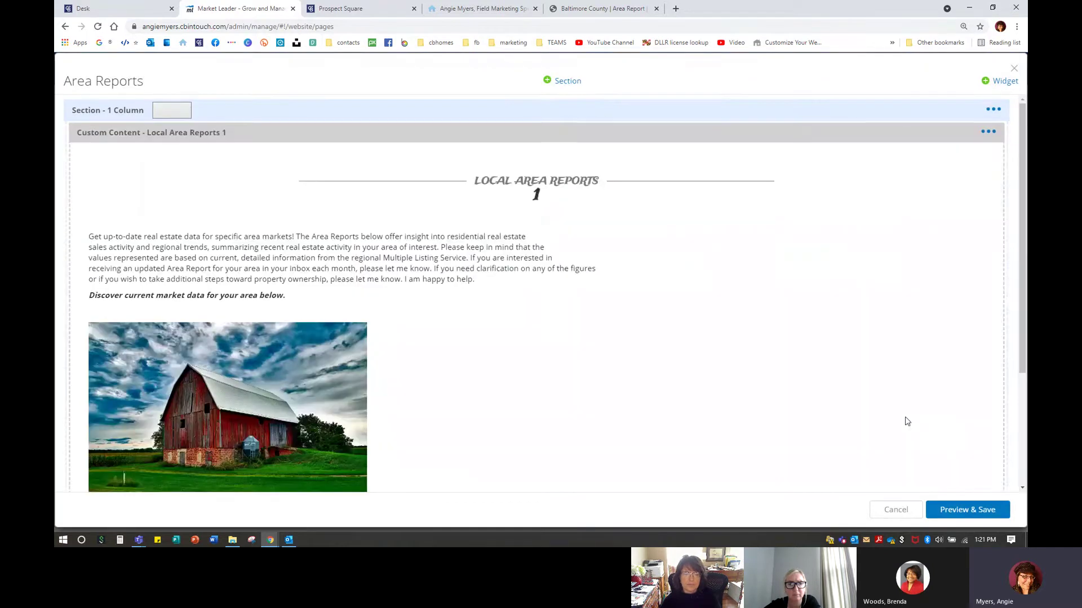
pyautogui.click(960, 516)
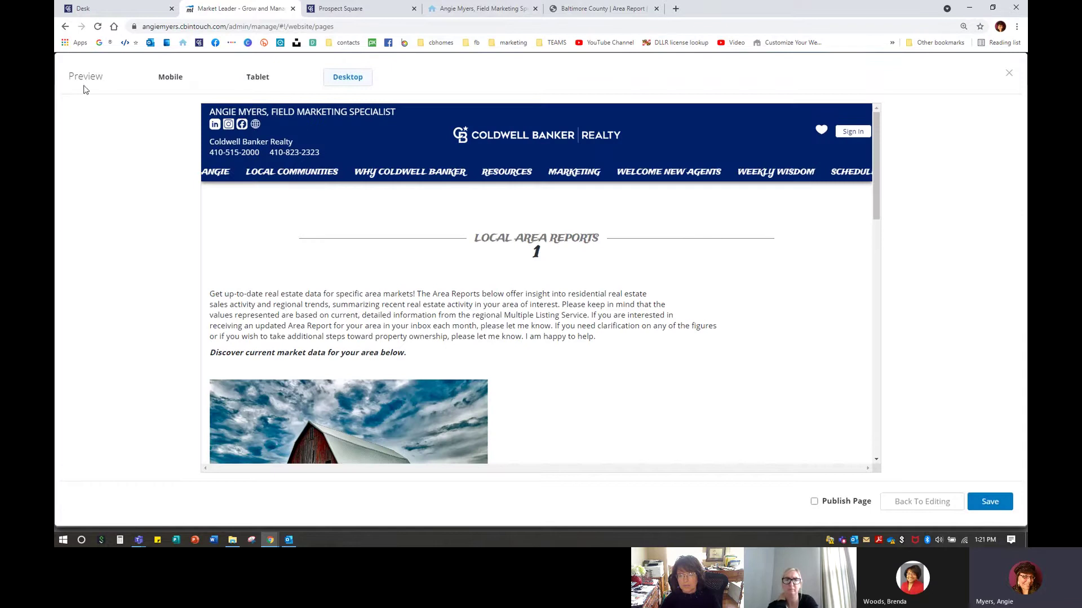
pyautogui.click(990, 501)
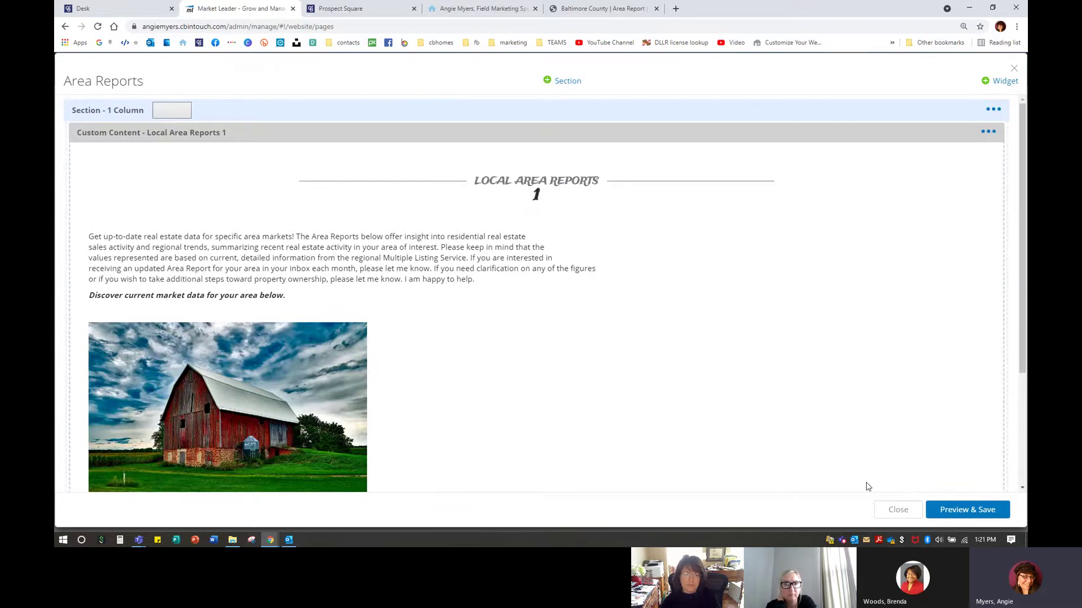
# Preview the Area Reports page again, save it with Publish Page enabled, and close the page editor.
pyautogui.click(972, 516)
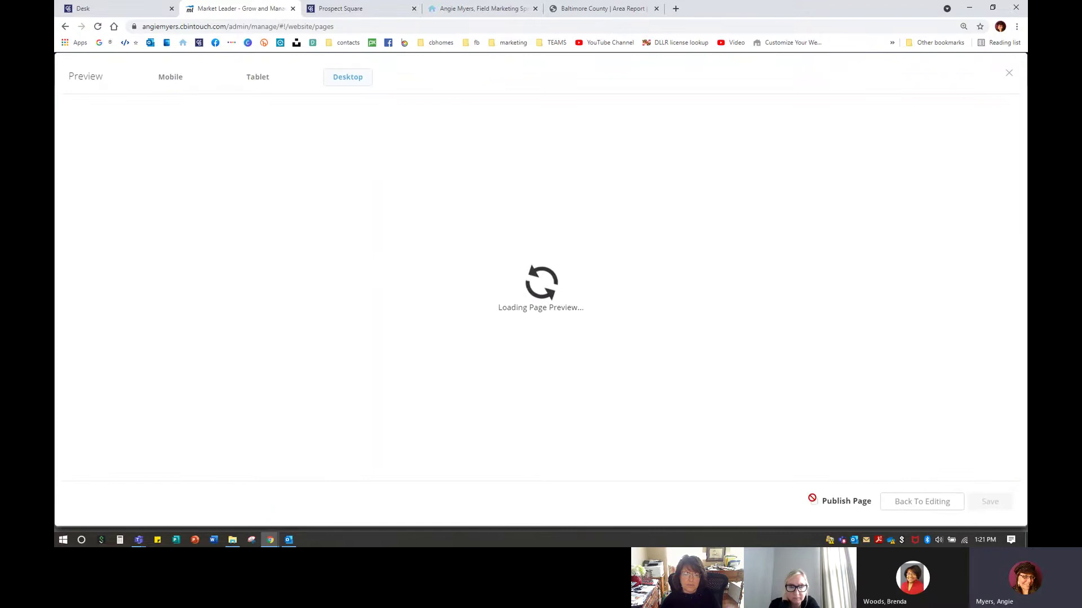
pyautogui.click(814, 502)
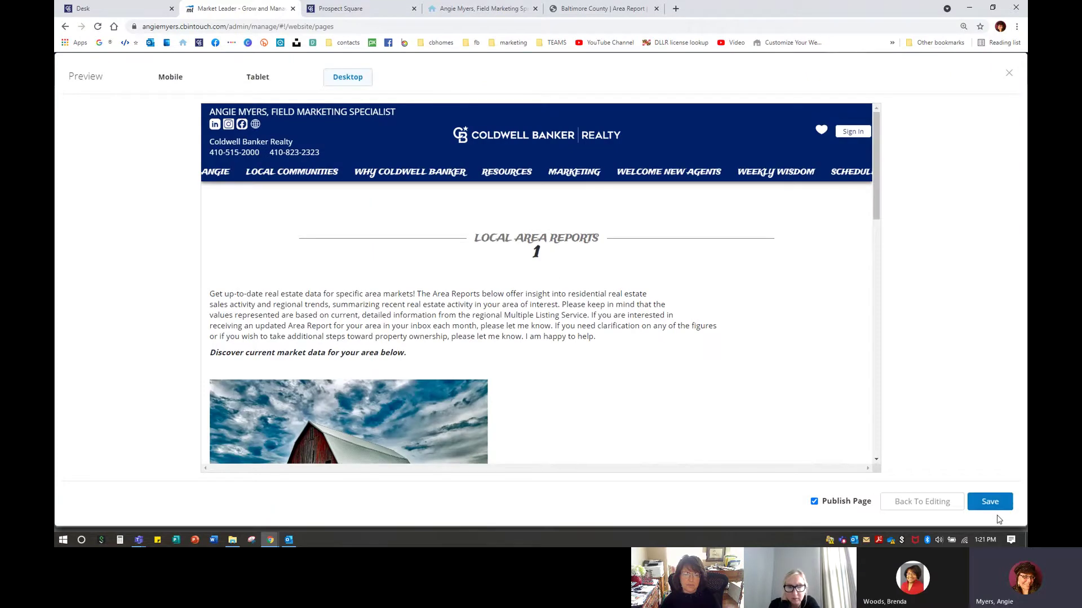
pyautogui.click(1000, 507)
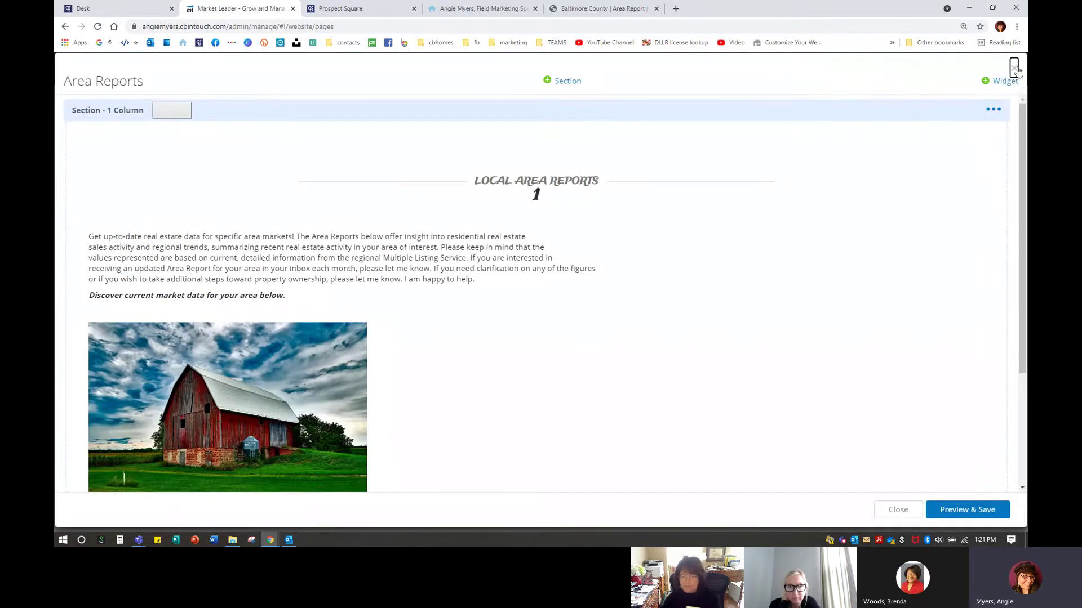
pyautogui.click(1012, 76)
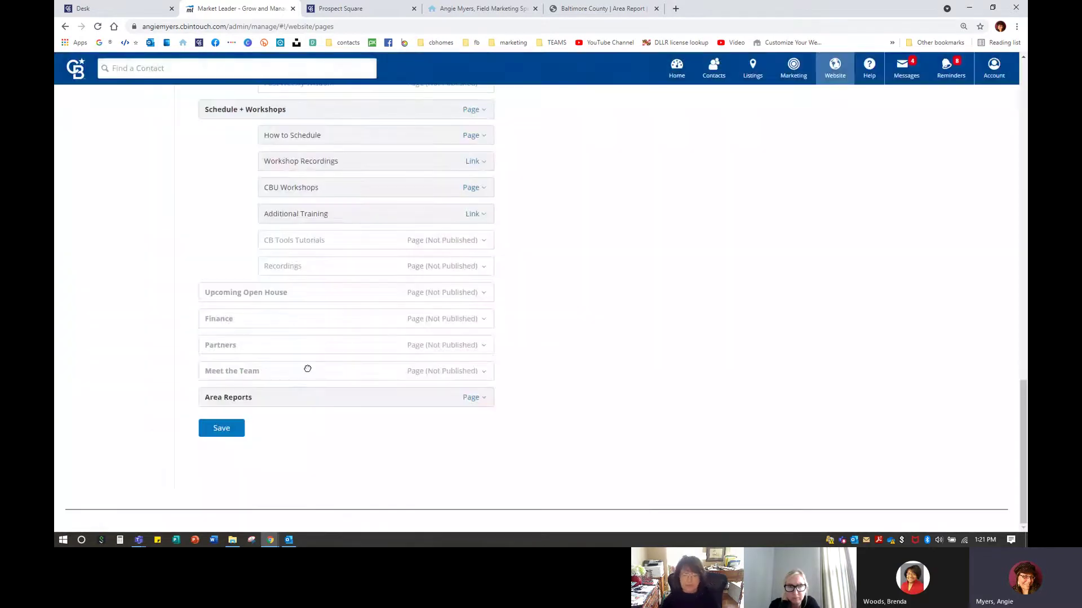
# Unpublish the Area Reports page from the website's page list and publish it again.
pyautogui.click(473, 398)
pyautogui.click(428, 467)
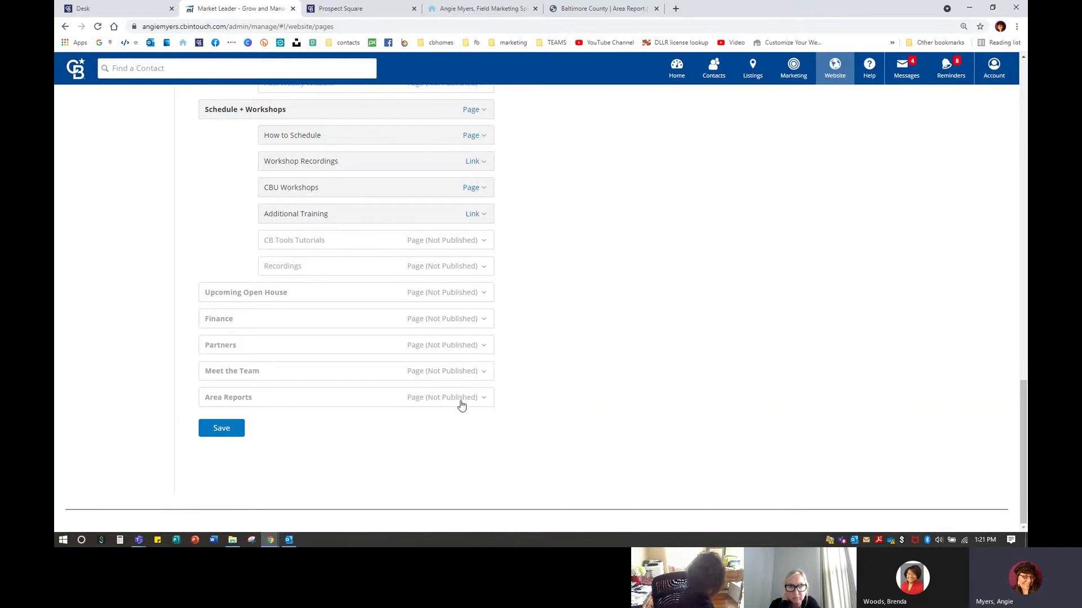
pyautogui.click(483, 398)
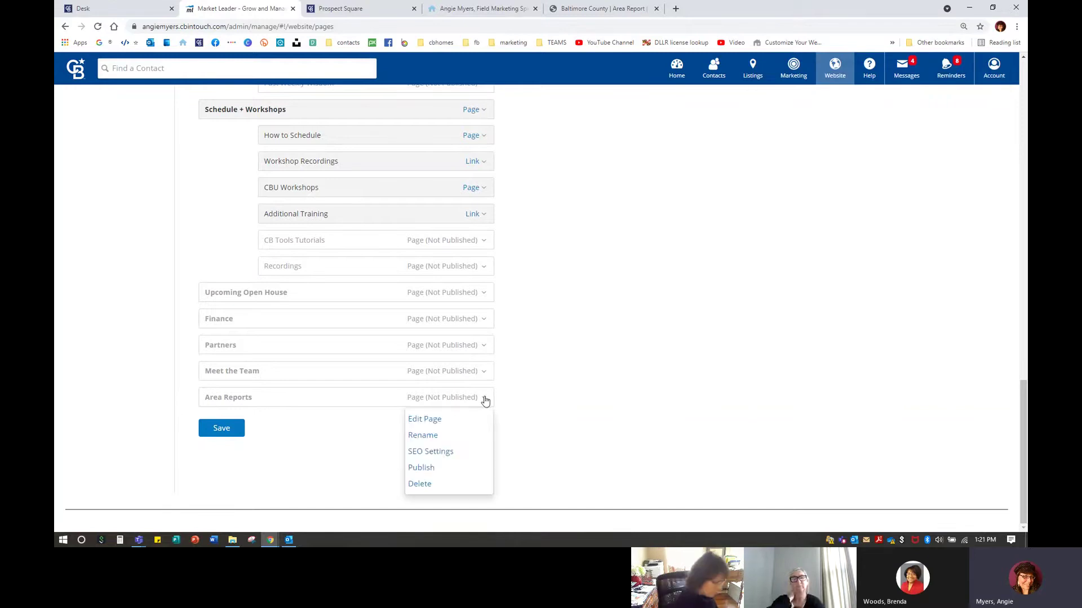
pyautogui.click(422, 468)
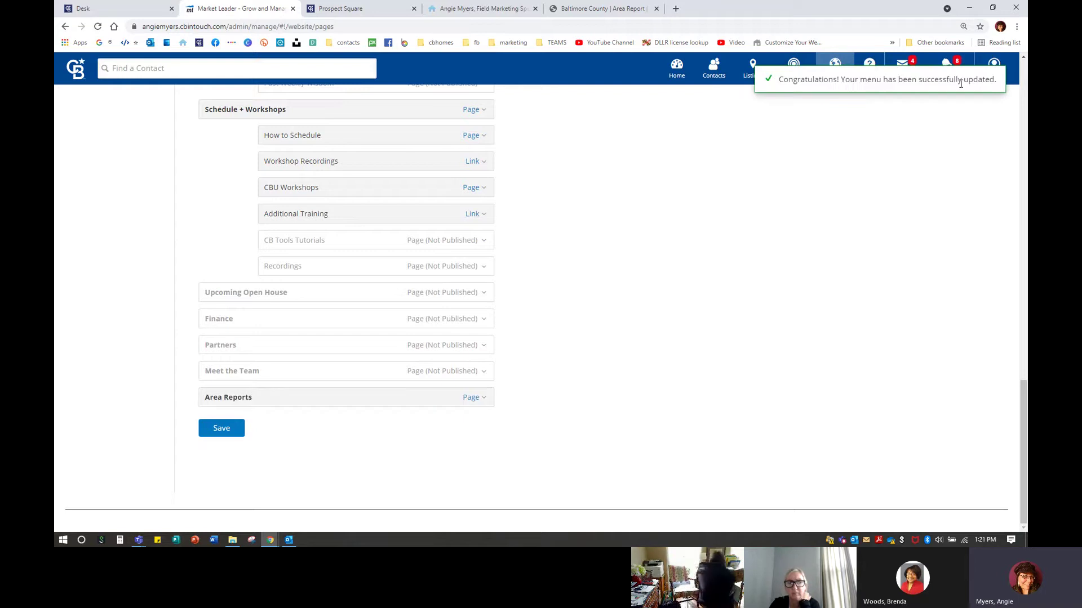
# Save the website's page list and reload the live agent website, looking over its home page and navigation menu.
pyautogui.click(221, 429)
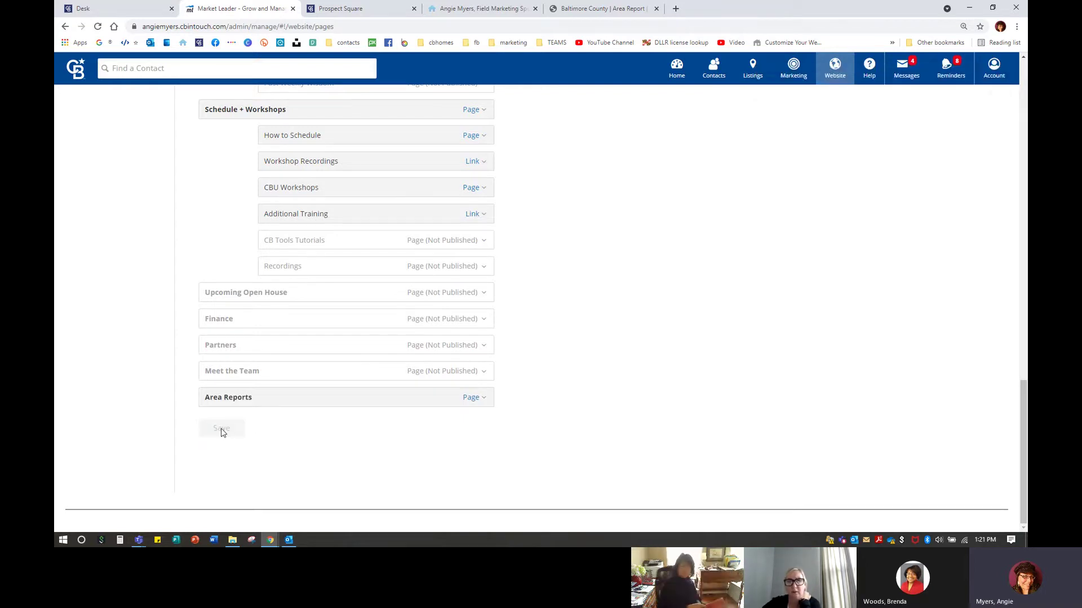
pyautogui.click(481, 8)
pyautogui.click(99, 27)
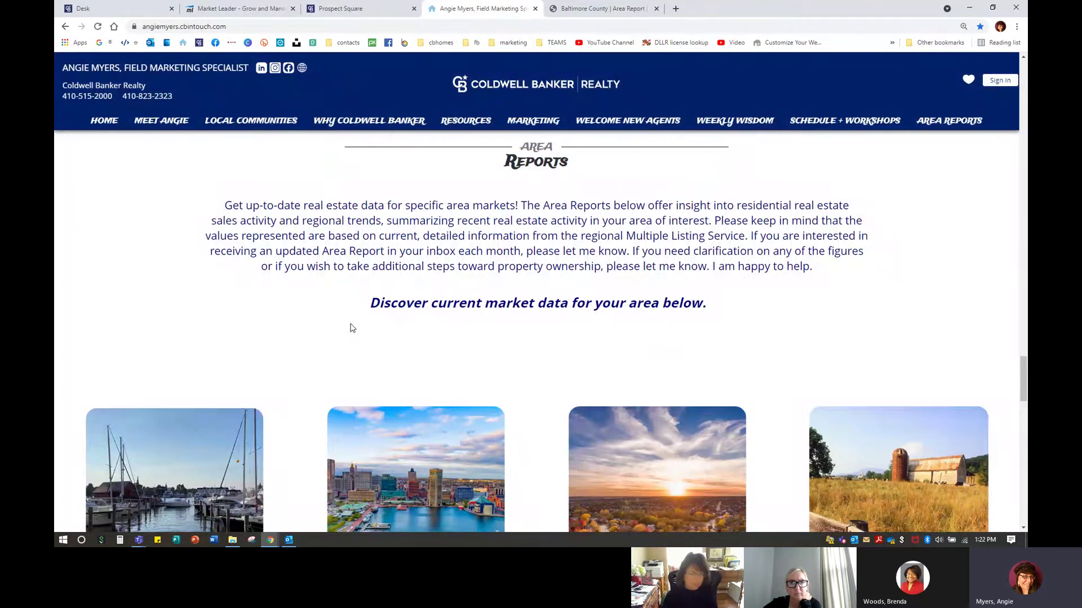
pyautogui.scroll(-14, 430, 267)
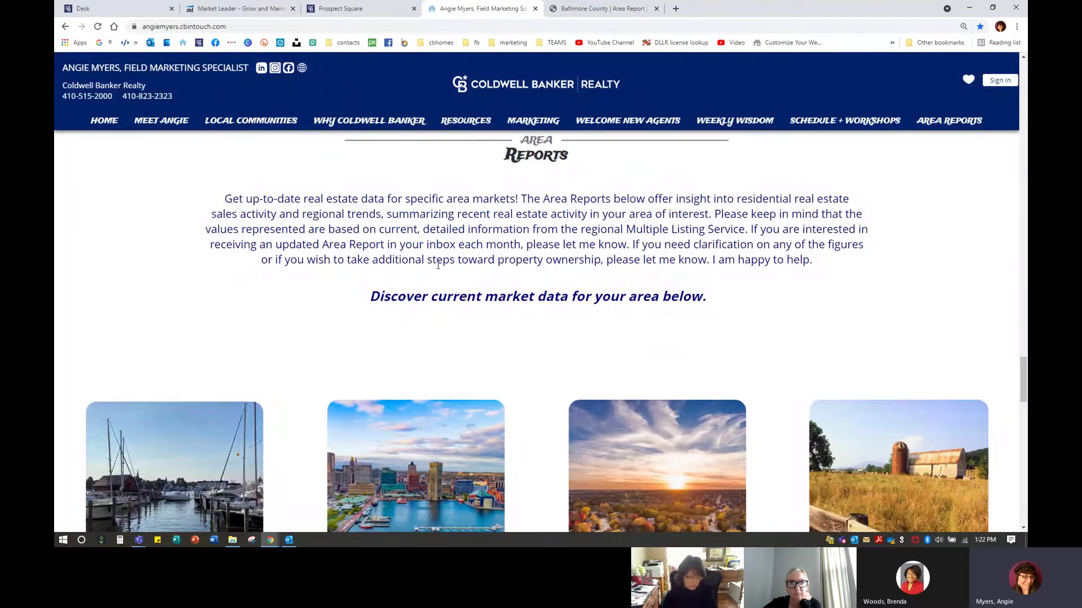
pyautogui.scroll(-1, 439, 269)
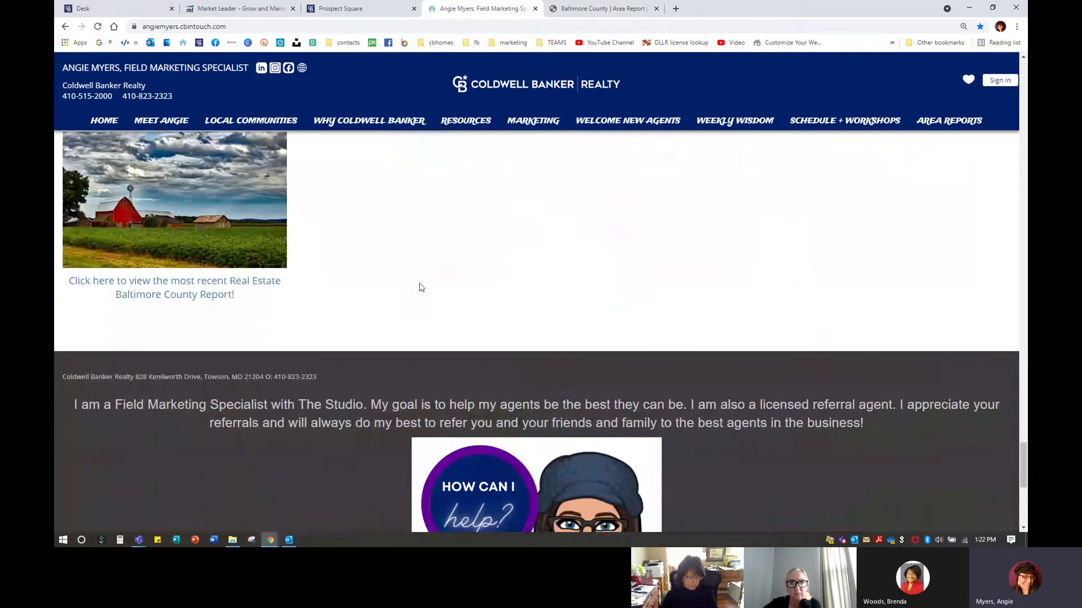
pyautogui.click(98, 28)
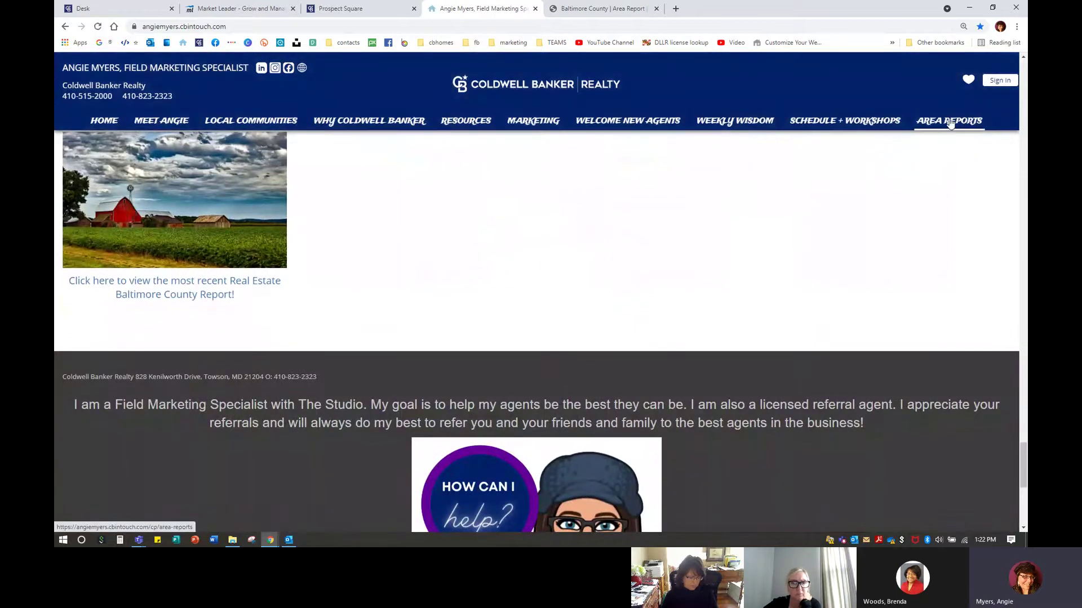
# Open the live Area Reports page, test its Frederick County report link, and close the opened page and the Baltimore County report.
pyautogui.click(949, 121)
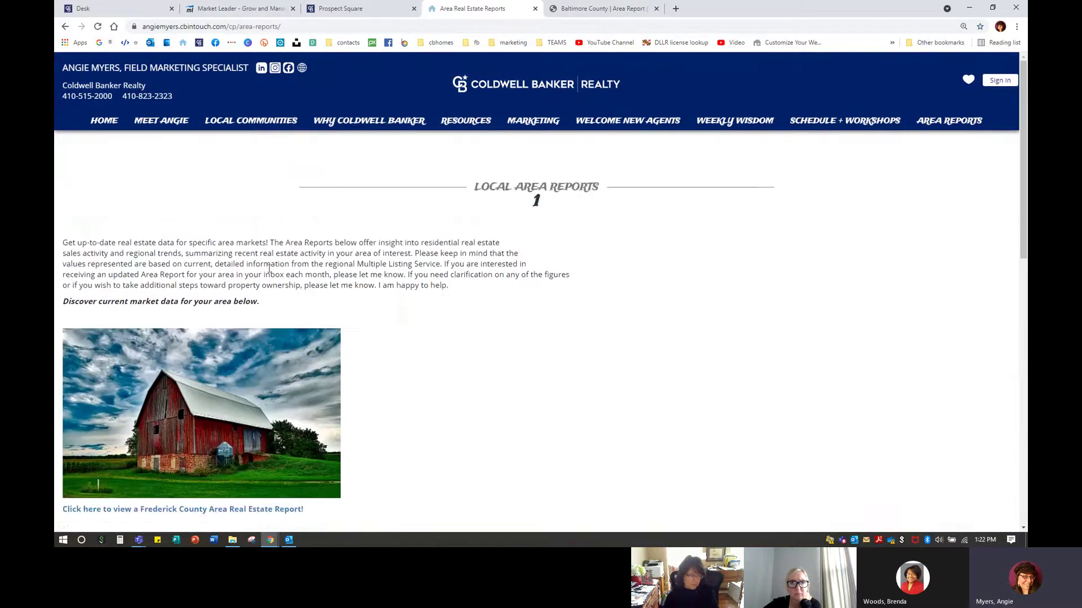
pyautogui.scroll(-2, 269, 267)
pyautogui.scroll(1, 477, 345)
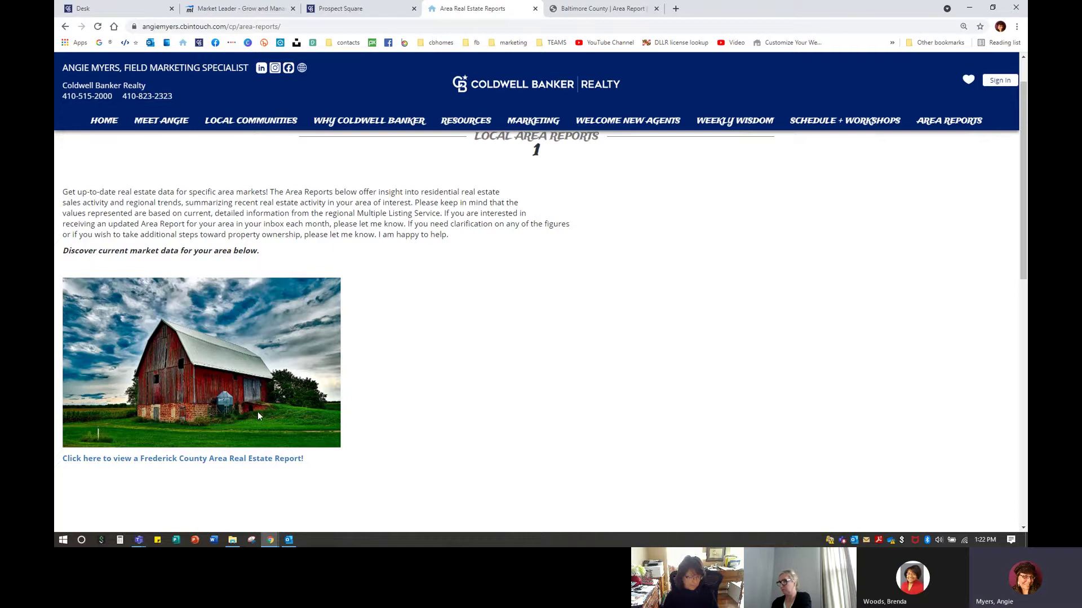
pyautogui.click(262, 459)
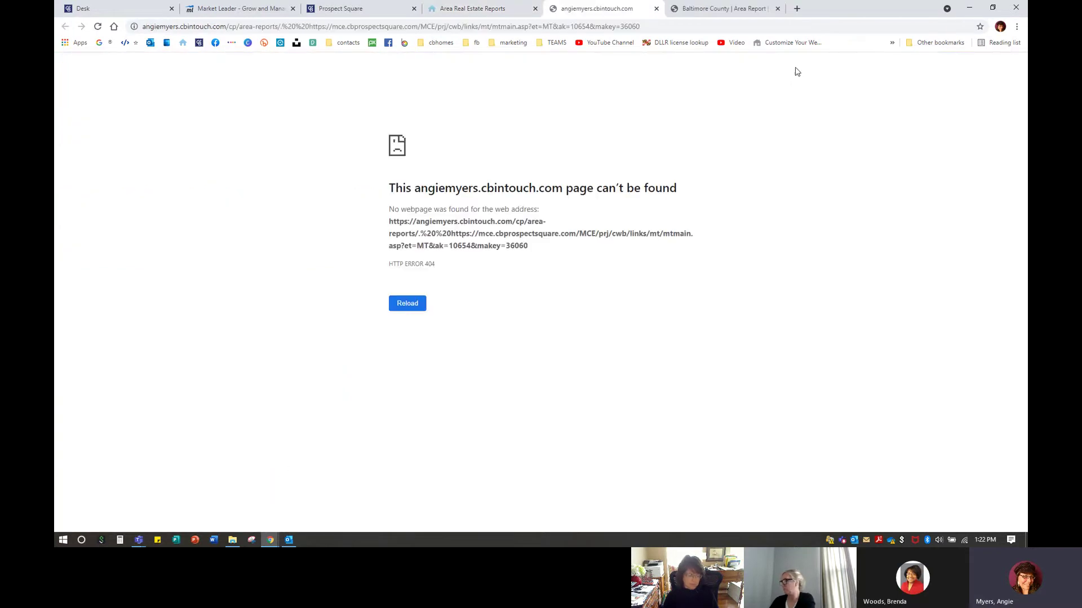
pyautogui.click(777, 9)
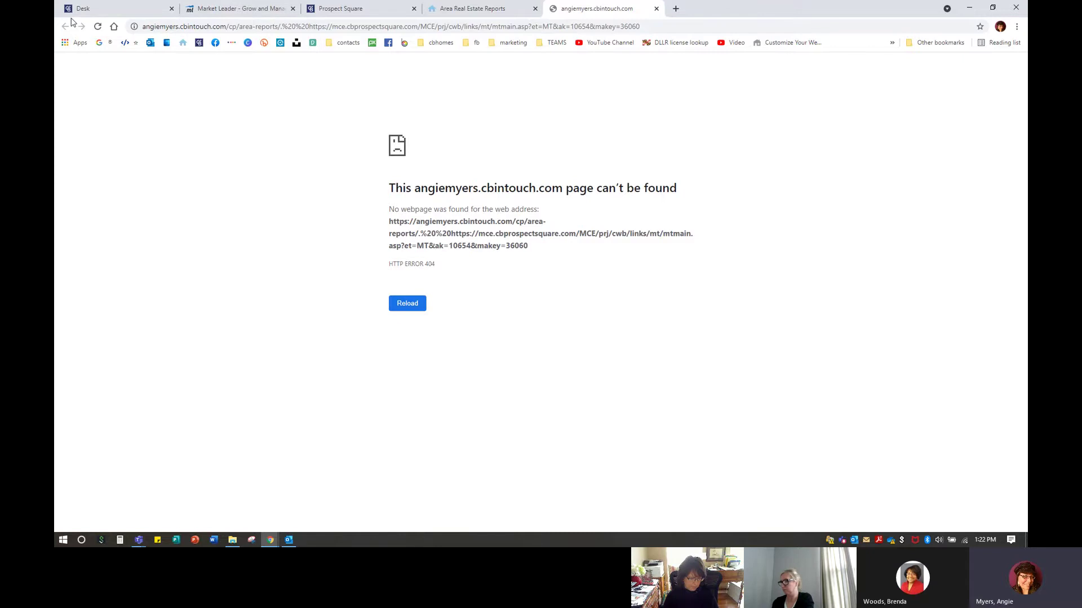
pyautogui.click(656, 8)
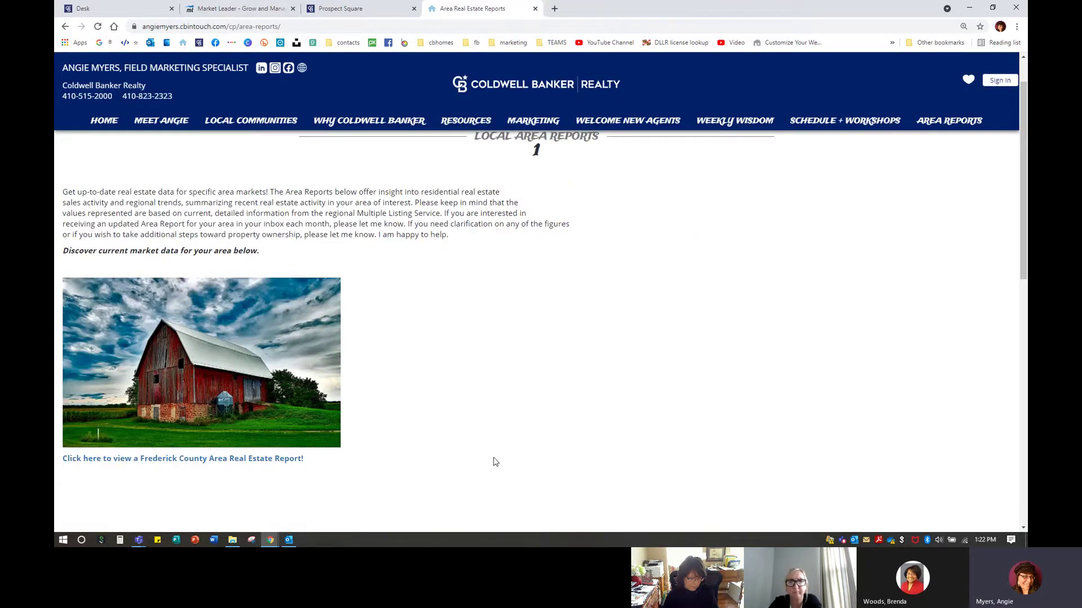
# Switch to Prospect Square and copy the complete share link of the Frederick County (MD) area report.
pyautogui.click(242, 9)
pyautogui.click(340, 9)
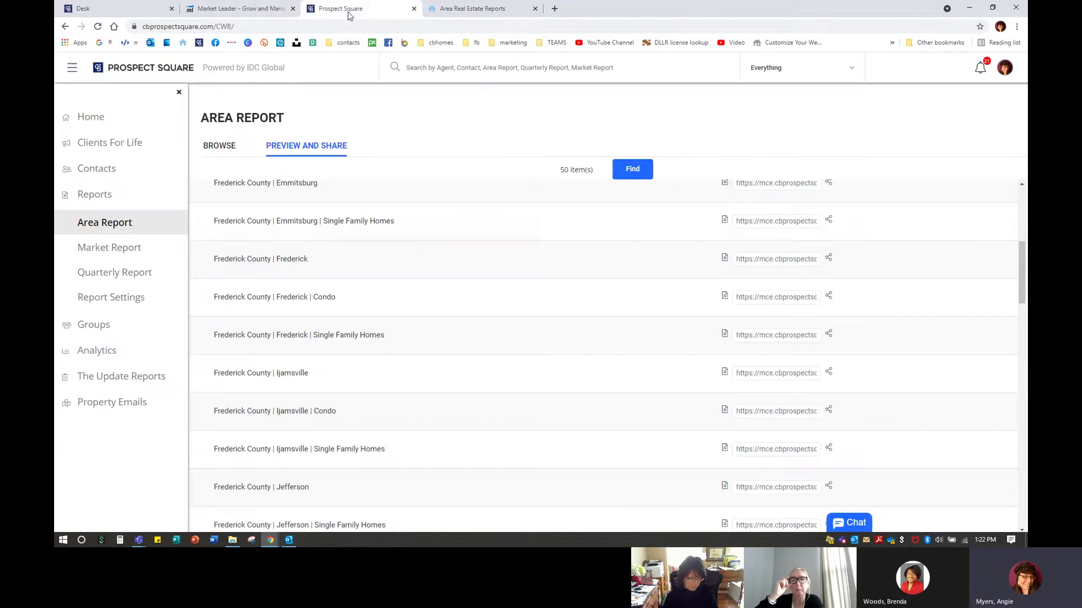
pyautogui.scroll(6, 797, 338)
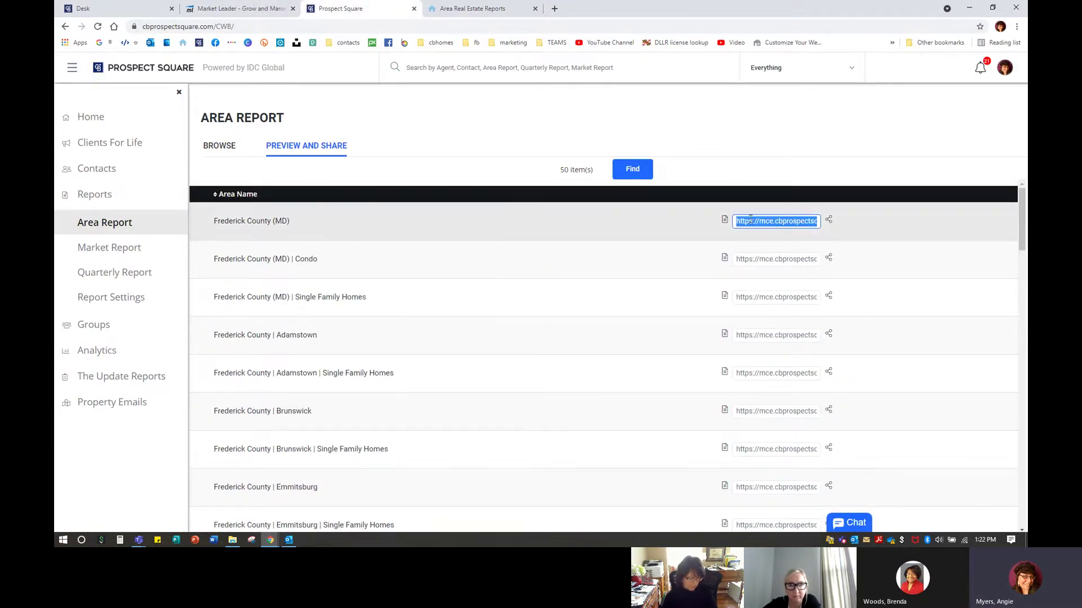
pyautogui.moveTo(736, 221); pyautogui.dragTo(861, 235)
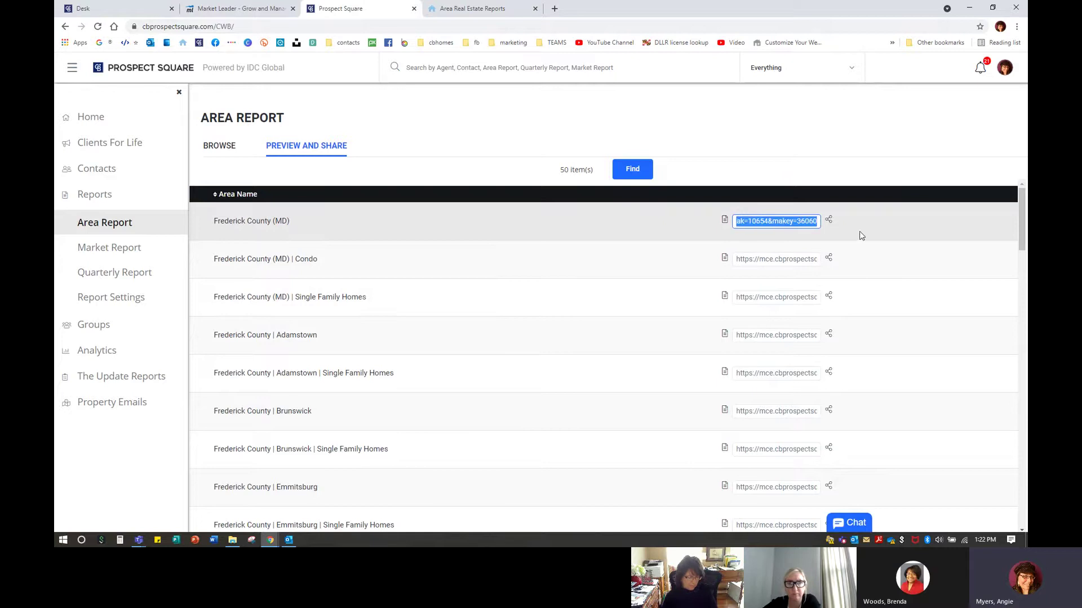
pyautogui.rightClick(766, 222)
pyautogui.click(789, 258)
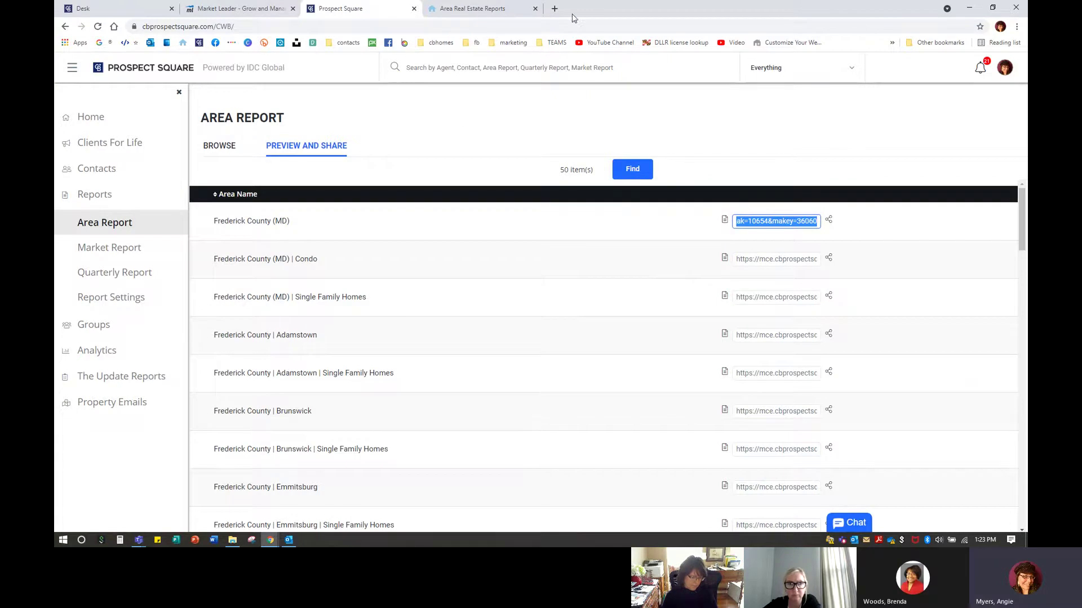
# Open the copied Frederick County (MD) report link in a new browser tab and copy the report's full web address.
pyautogui.click(555, 8)
pyautogui.rightClick(473, 26)
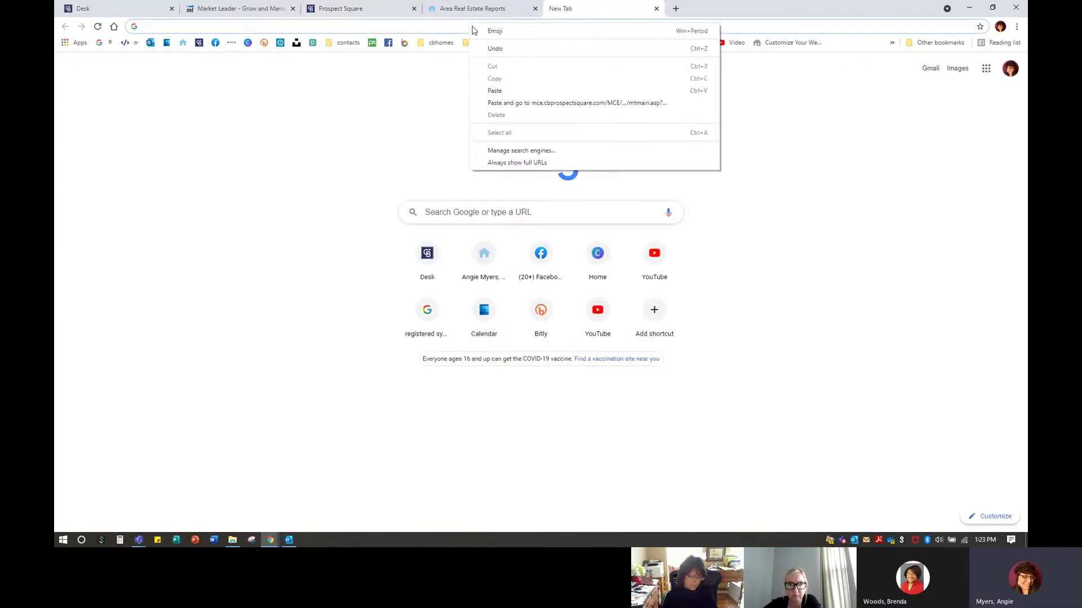
pyautogui.click(496, 91)
pyautogui.press('Return')
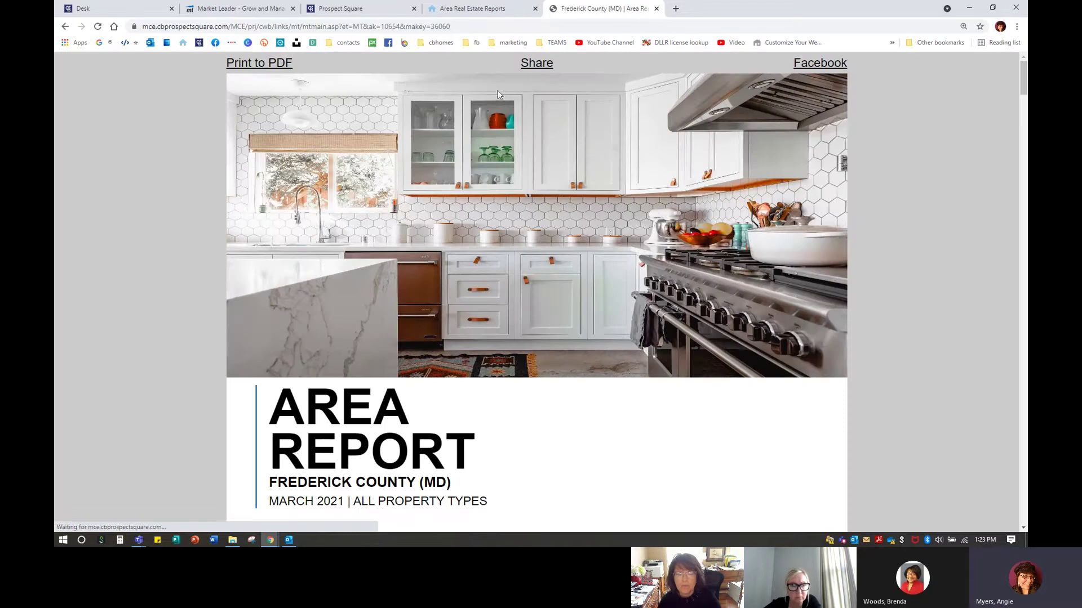
pyautogui.click(373, 26)
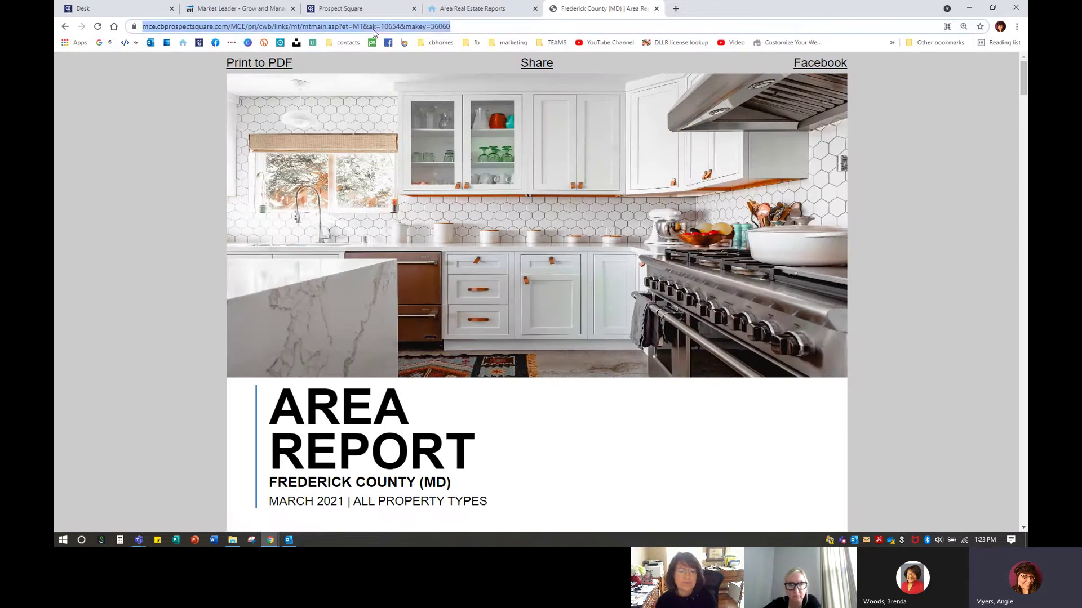
pyautogui.rightClick(374, 27)
pyautogui.click(398, 86)
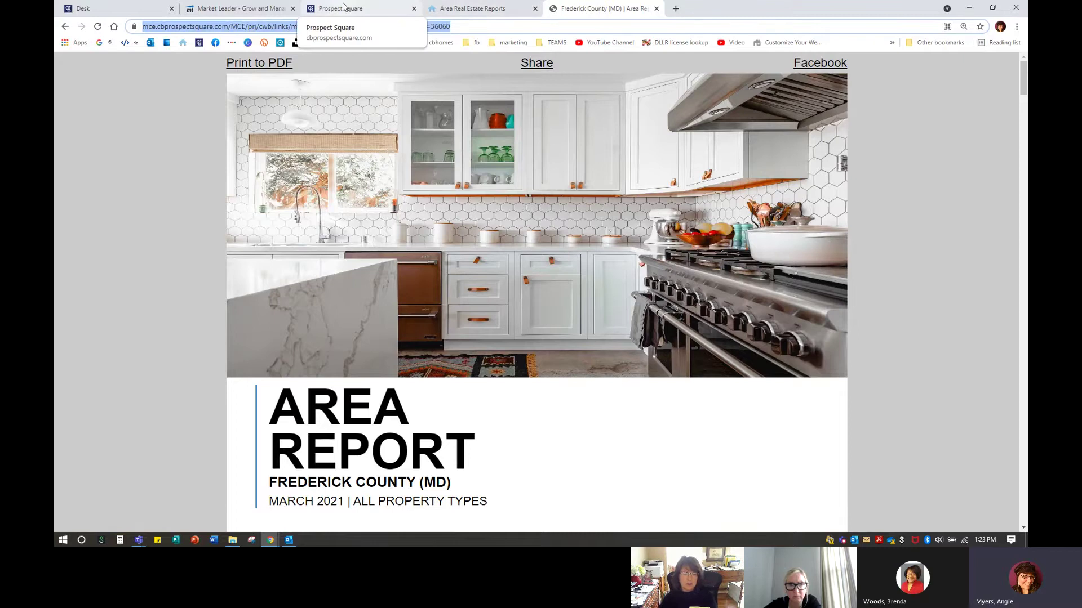
# Return to Market Leader, open the Area Reports page for editing, and go to the content stage of its custom content widget.
pyautogui.click(239, 9)
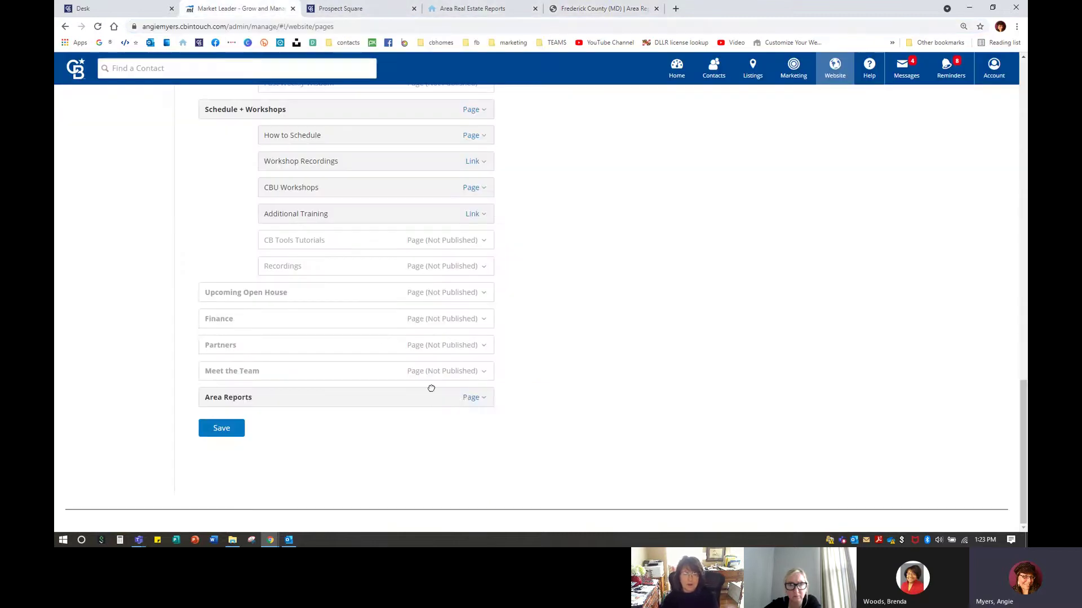
pyautogui.click(471, 400)
pyautogui.click(429, 419)
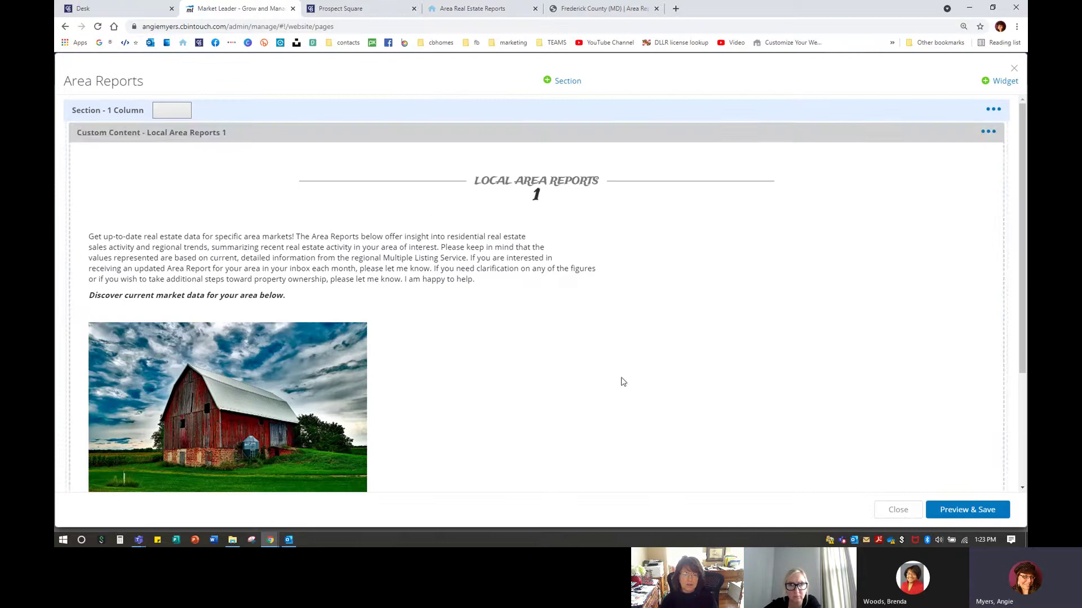
pyautogui.click(988, 131)
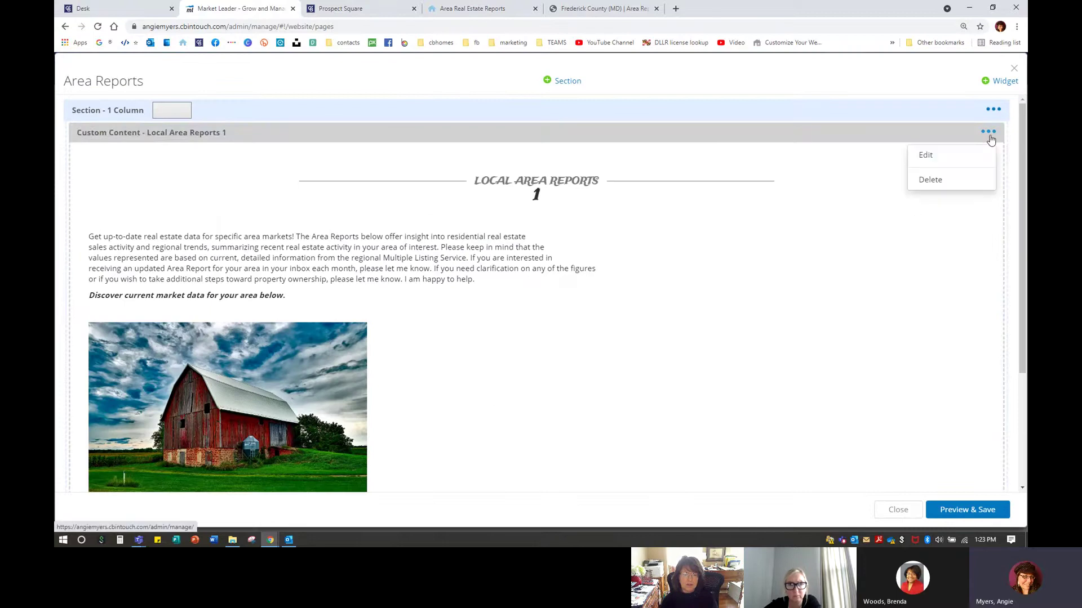
pyautogui.click(927, 156)
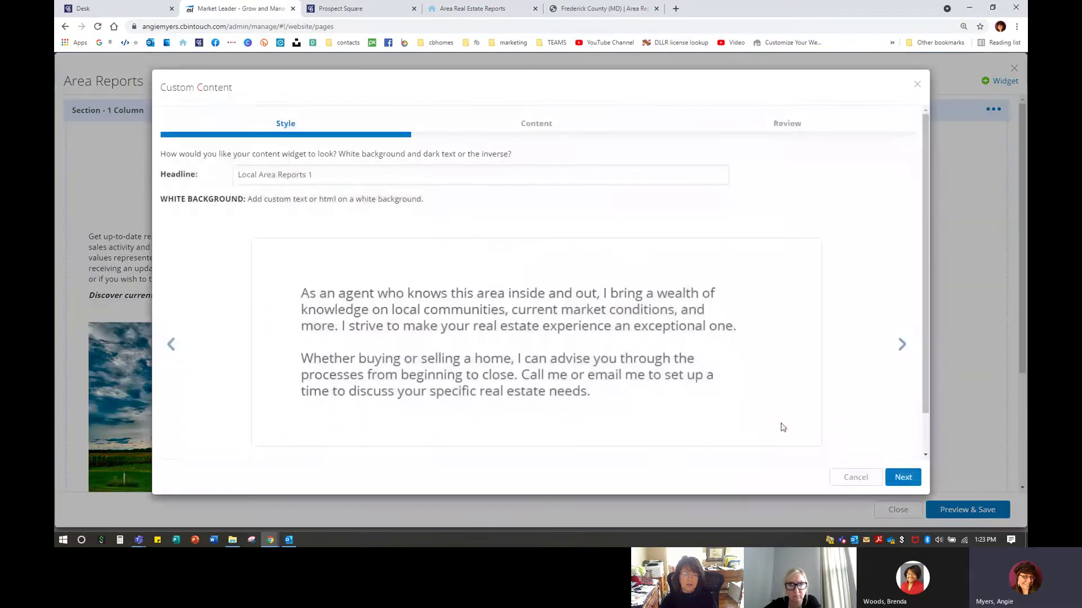
pyautogui.scroll(-2, 783, 427)
pyautogui.click(903, 477)
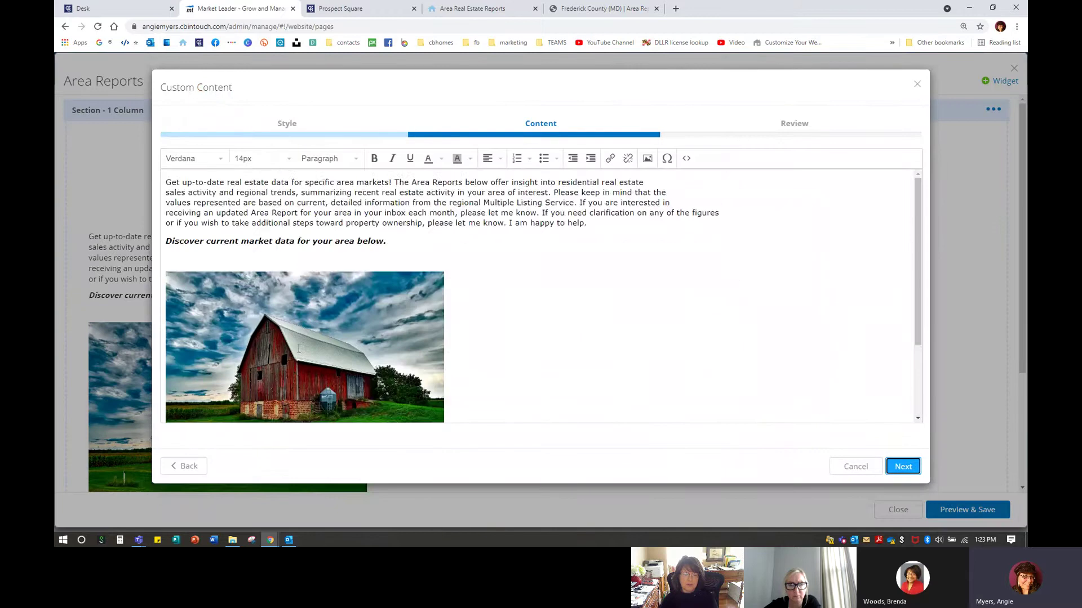
# Remove the existing hyperlink from the text "Click here to view a Frederick County Area Real Estate Report!" below the barn image.
pyautogui.scroll(-3, 440, 357)
pyautogui.click(256, 356)
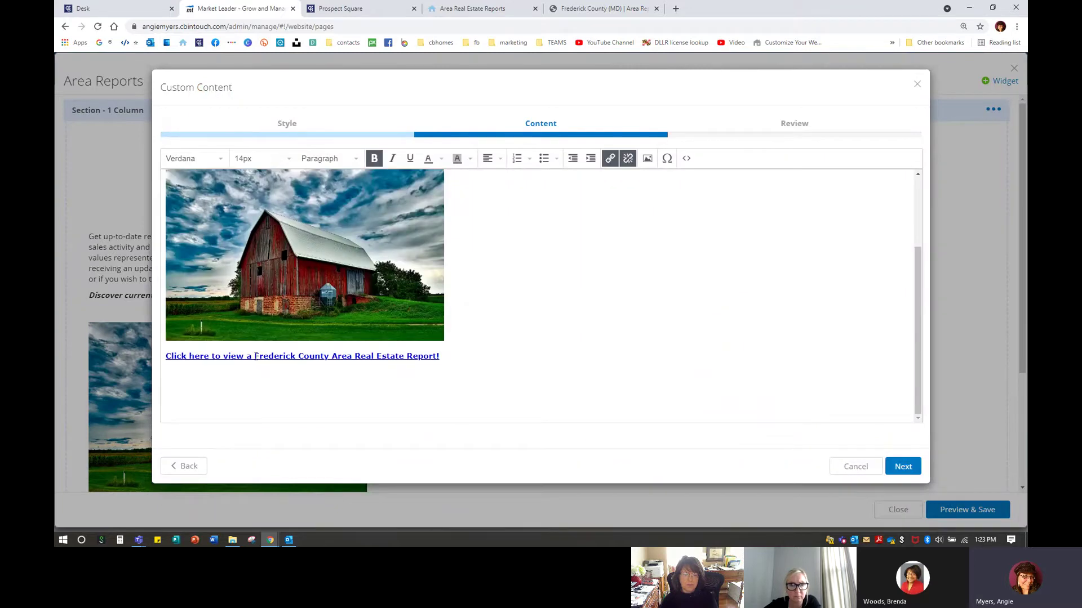
pyautogui.click(628, 160)
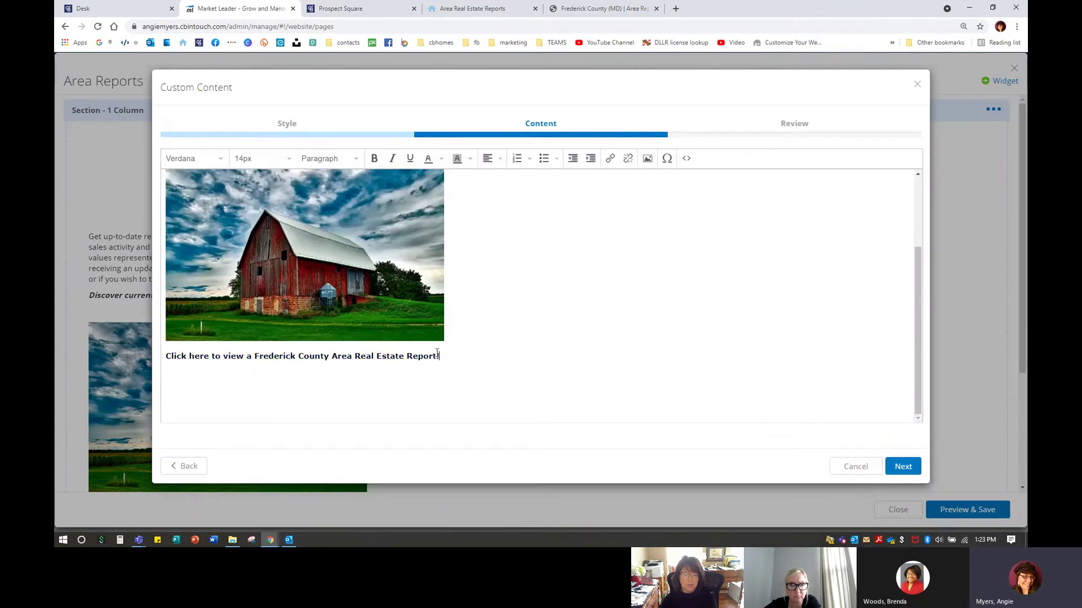
pyautogui.click(629, 161)
# Link the whole Frederick County caption below the barn image to the copied report address and choose the link's target.
pyautogui.moveTo(444, 353); pyautogui.dragTo(163, 355)
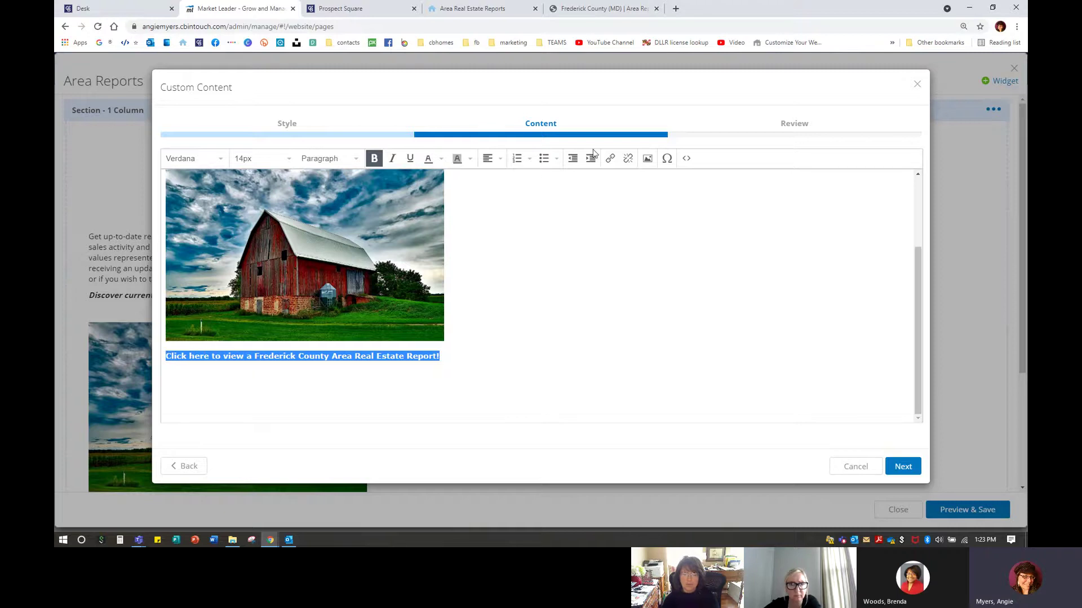
pyautogui.click(609, 159)
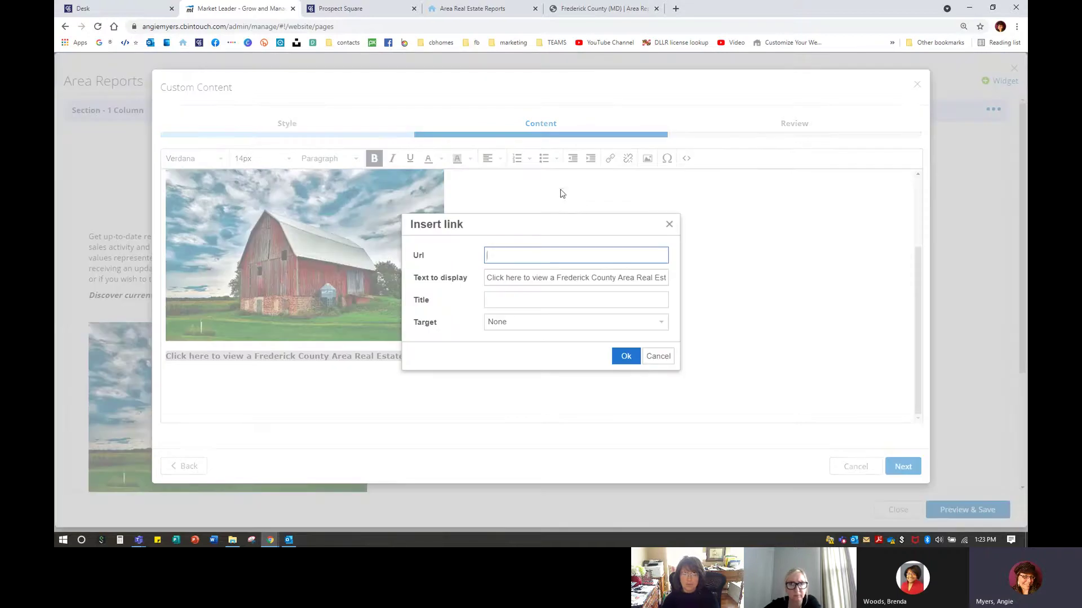
pyautogui.rightClick(490, 255)
pyautogui.click(511, 331)
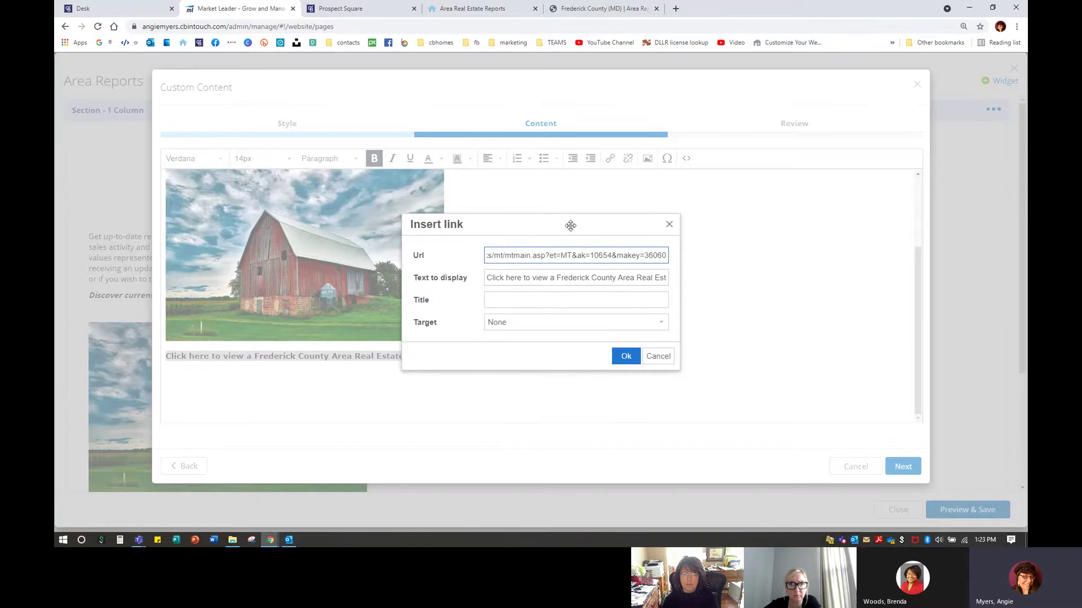
pyautogui.click(508, 326)
pyautogui.click(500, 362)
pyautogui.click(625, 356)
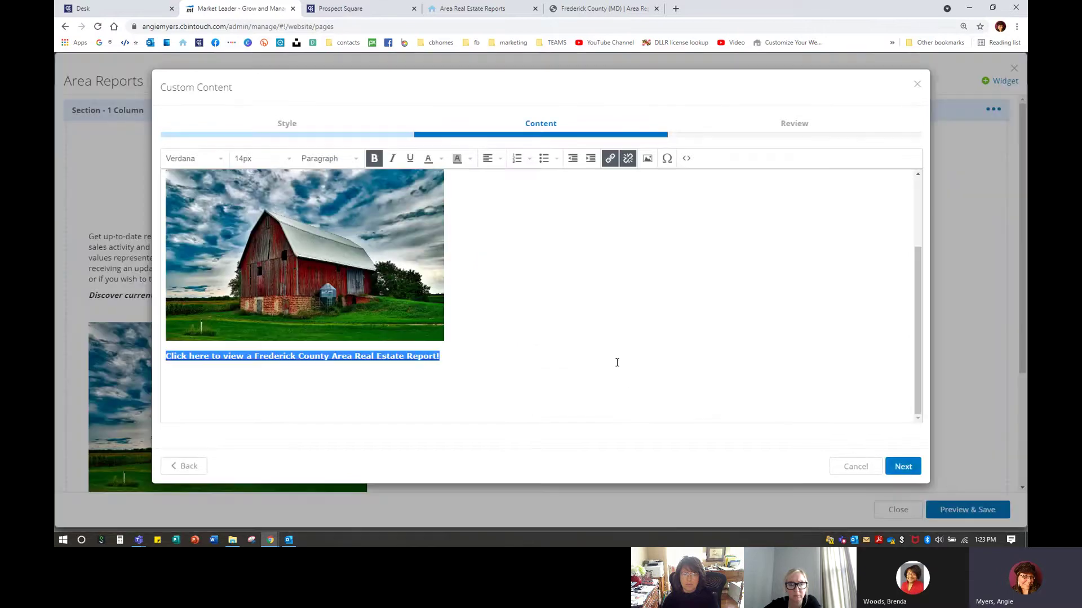
# Save the edited custom content widget, and preview and save the Area Reports page.
pyautogui.click(903, 468)
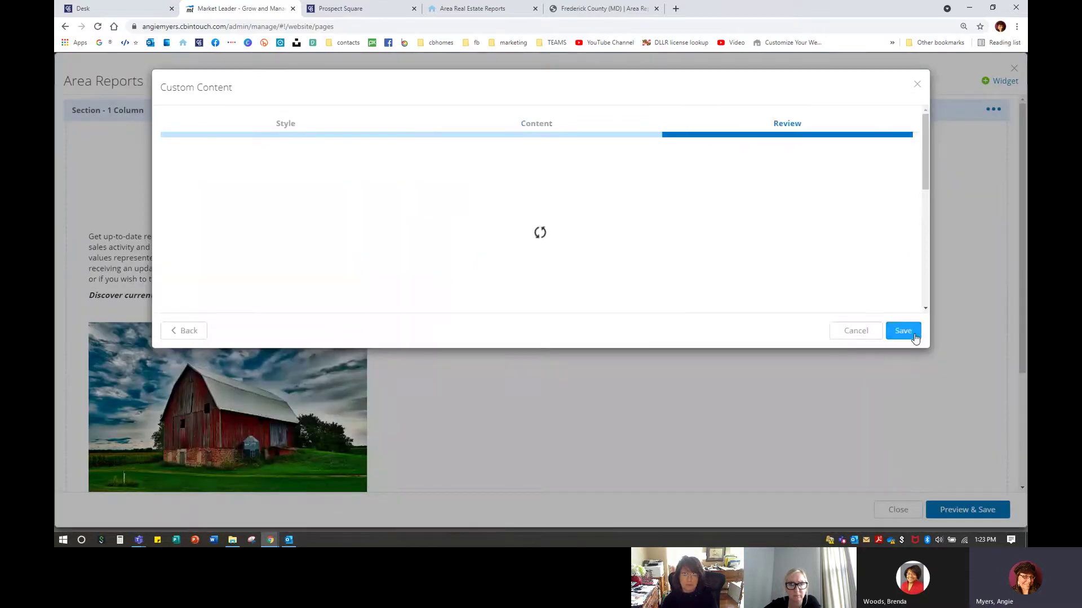
pyautogui.click(903, 332)
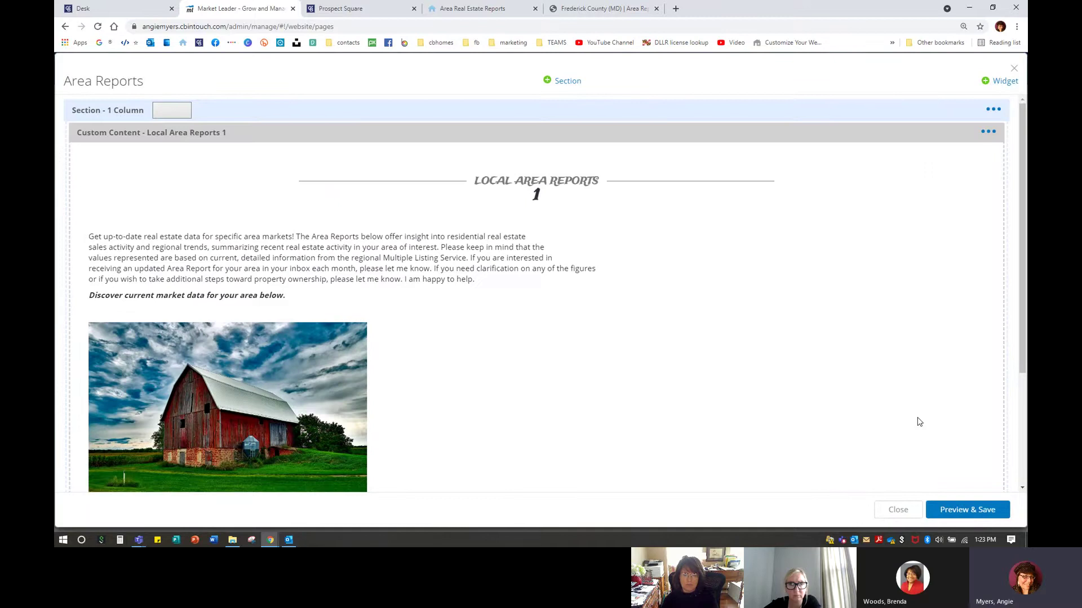
pyautogui.click(983, 510)
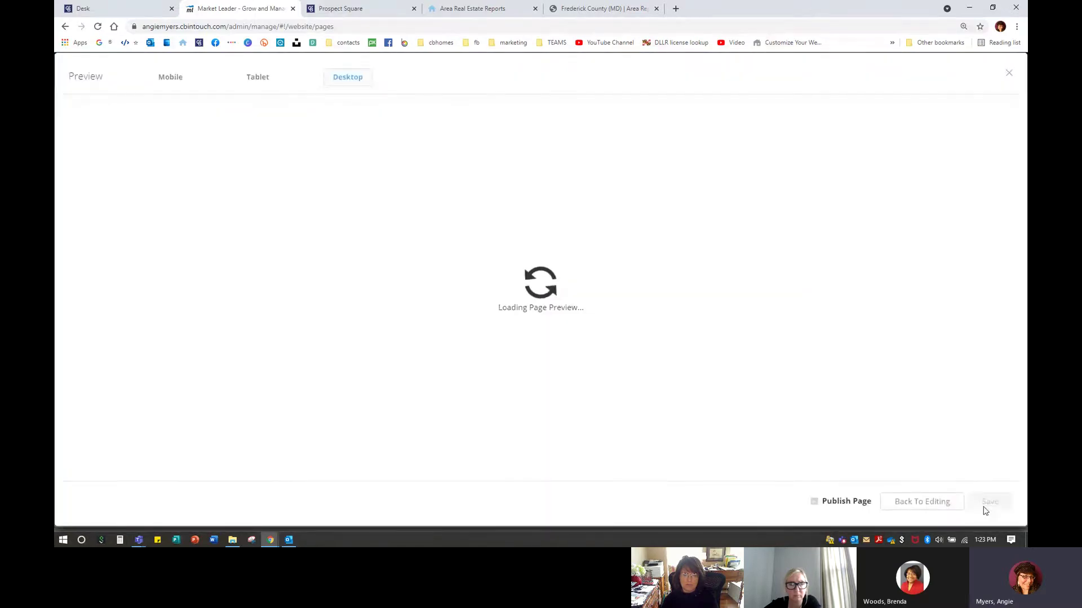
pyautogui.click(989, 502)
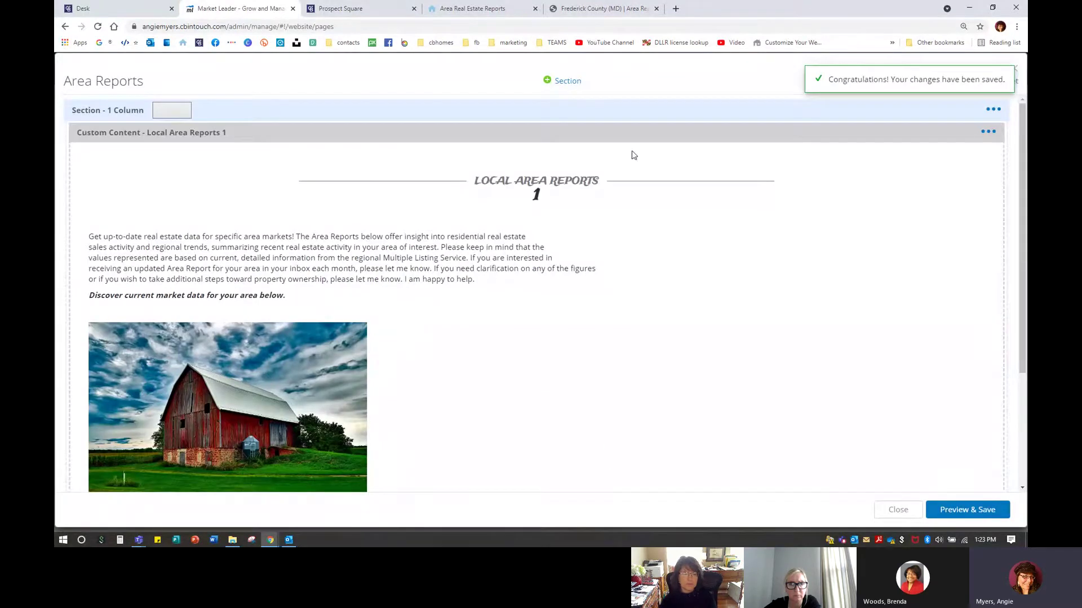
# Reload the live Area Reports page, test the Frederick County caption link below the barn image, and close the report it opens.
pyautogui.click(472, 9)
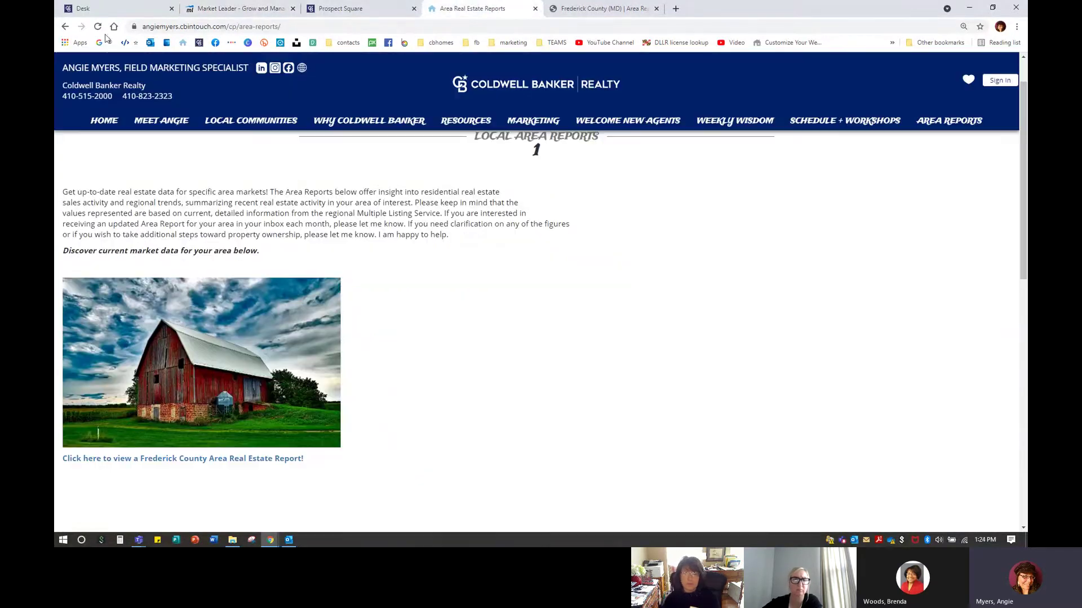
pyautogui.click(98, 26)
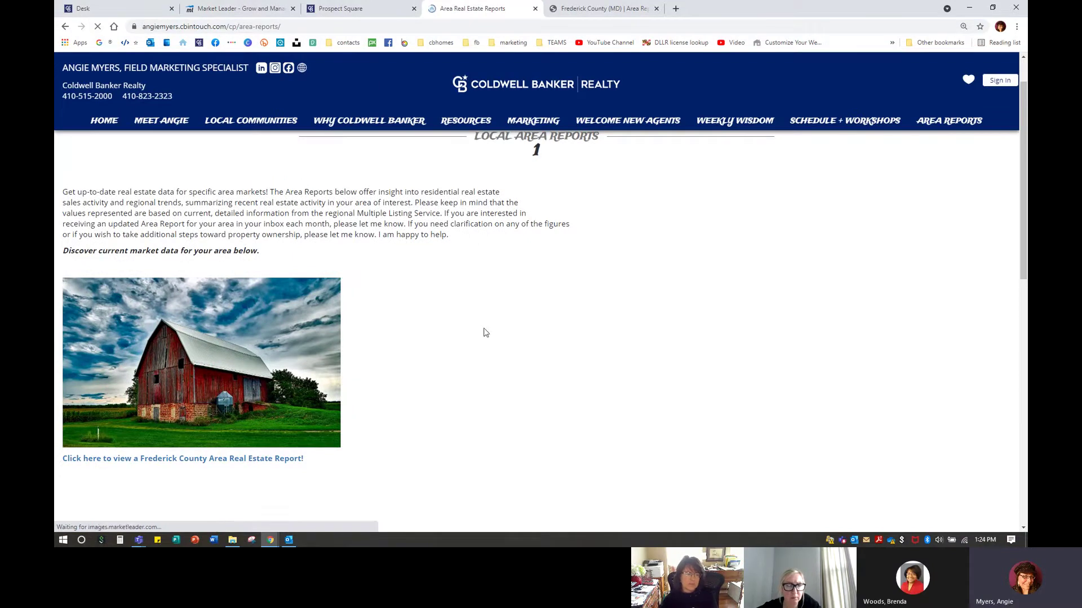
pyautogui.click(259, 407)
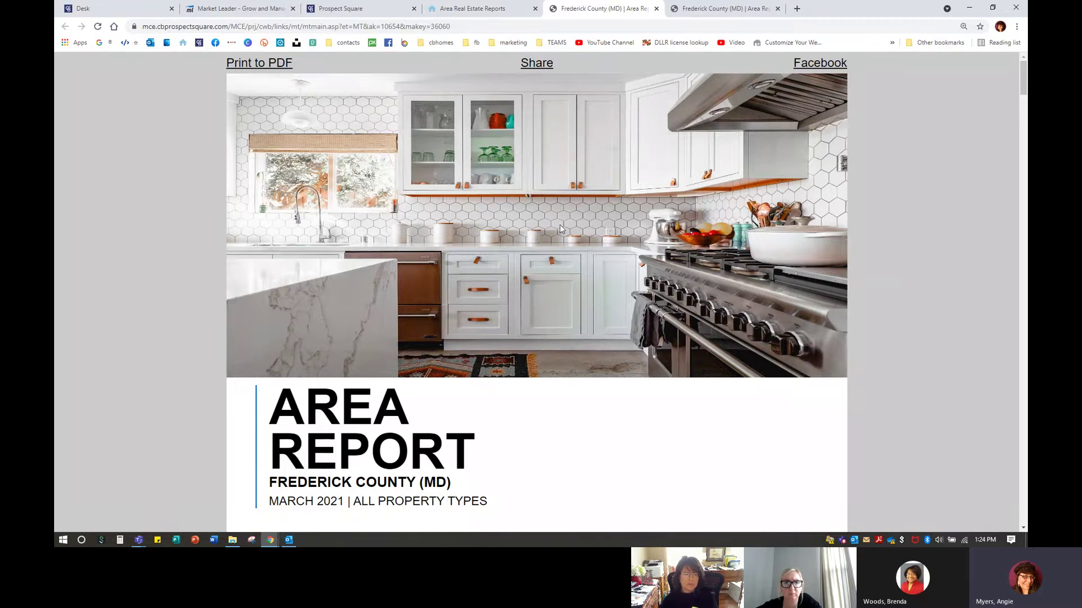
pyautogui.click(655, 8)
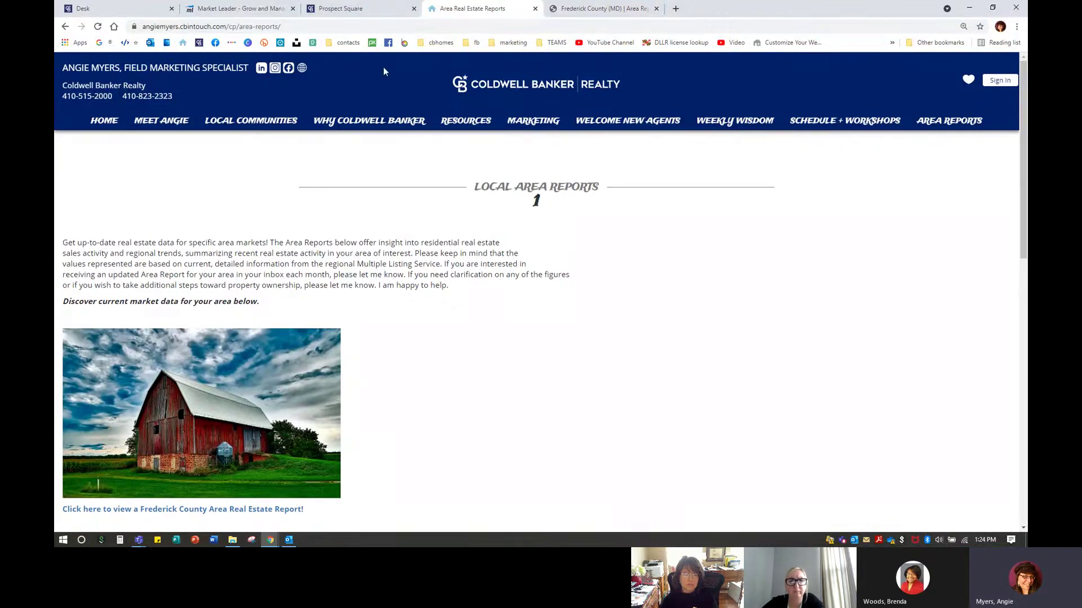
# Return to Market Leader, close the page editor, and delete the Area Reports page from the website's page list.
pyautogui.click(356, 8)
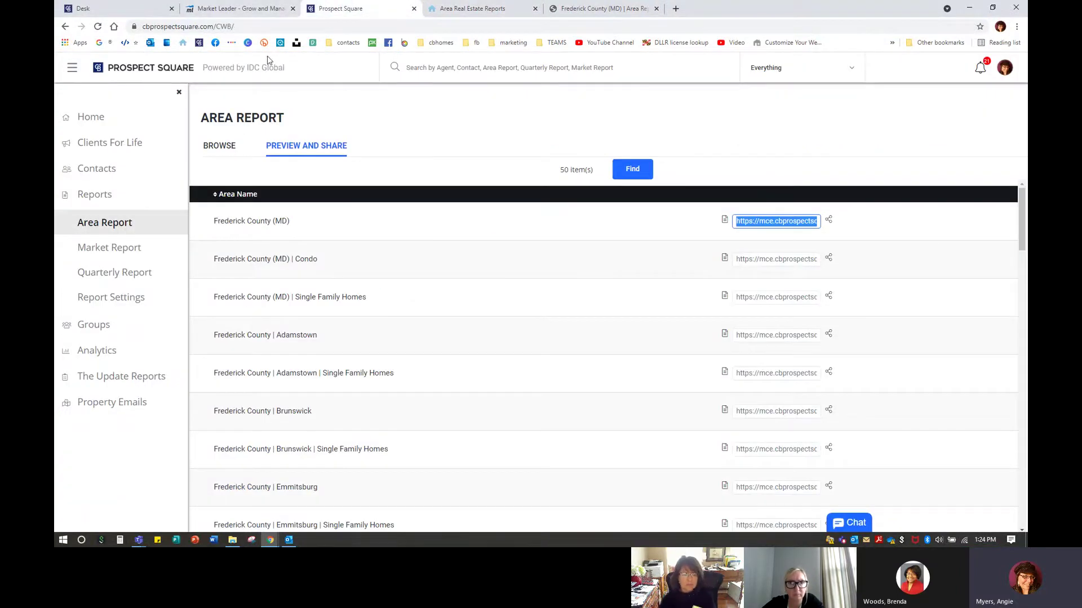
pyautogui.click(241, 8)
pyautogui.scroll(-3, 281, 345)
pyautogui.scroll(3, 285, 369)
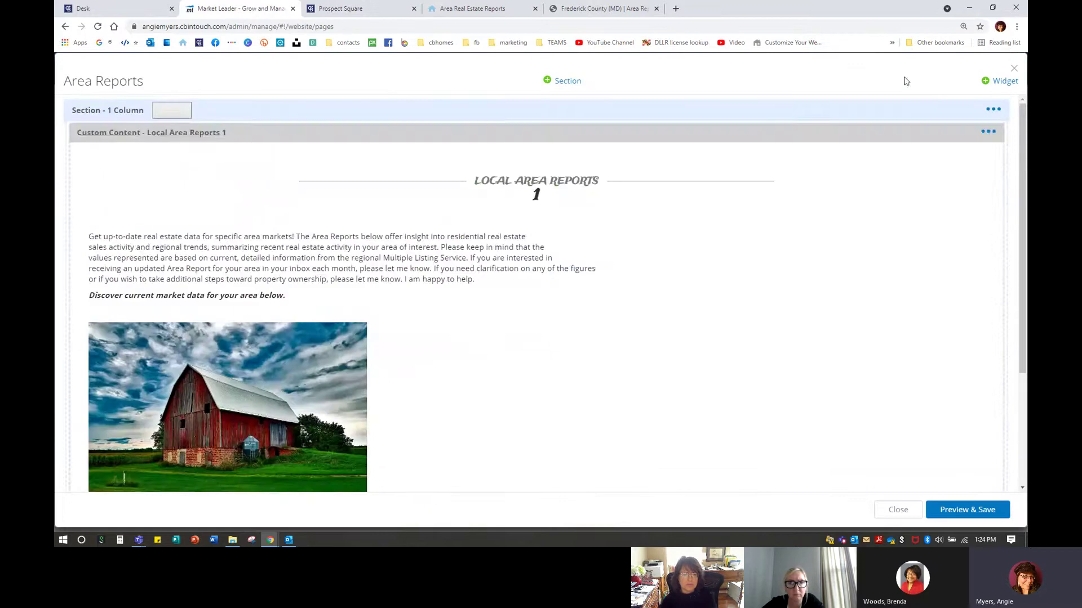
pyautogui.click(1014, 68)
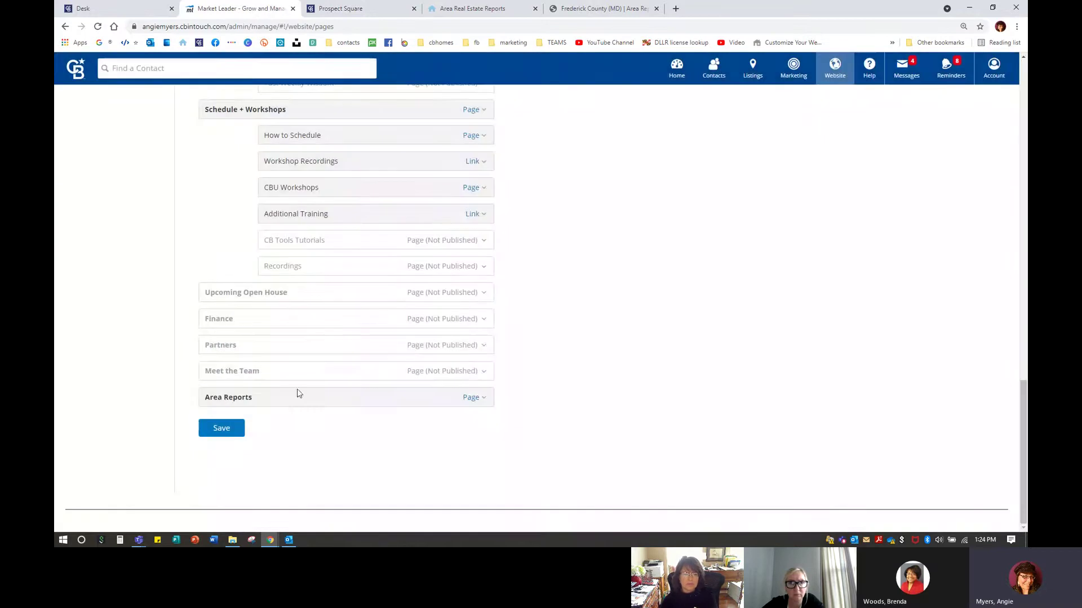
pyautogui.click(468, 401)
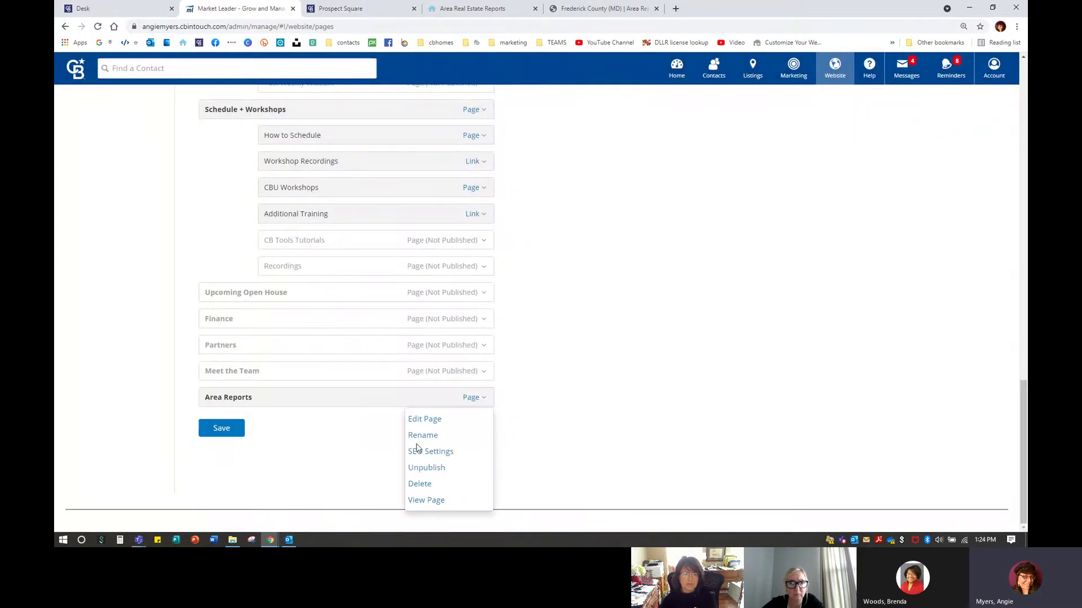
pyautogui.click(420, 484)
pyautogui.click(595, 161)
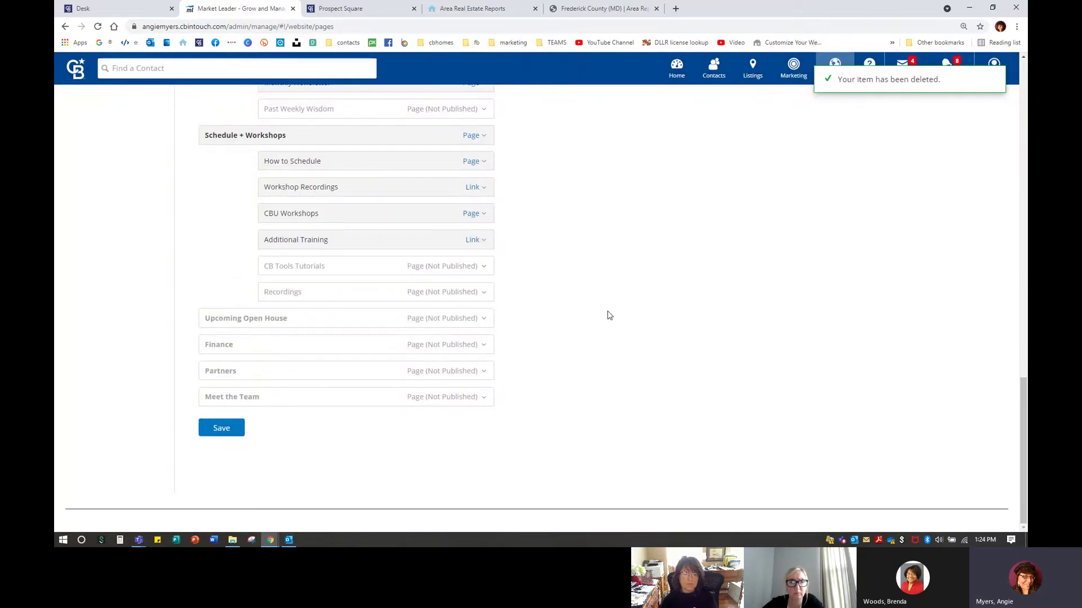
# Add a new website page named "Sections".
pyautogui.scroll(15, 573, 347)
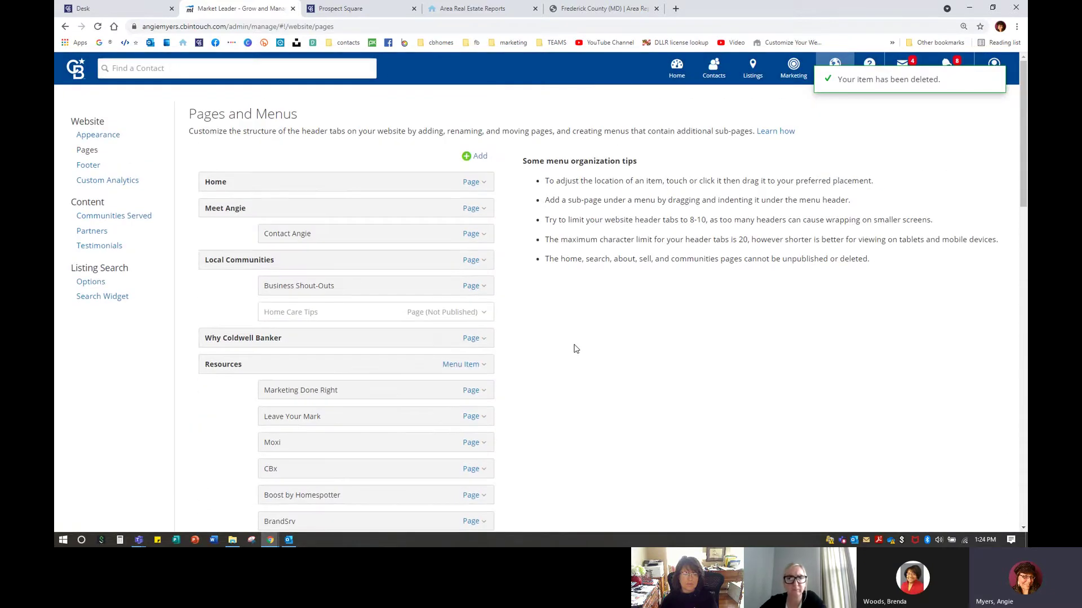
pyautogui.click(473, 156)
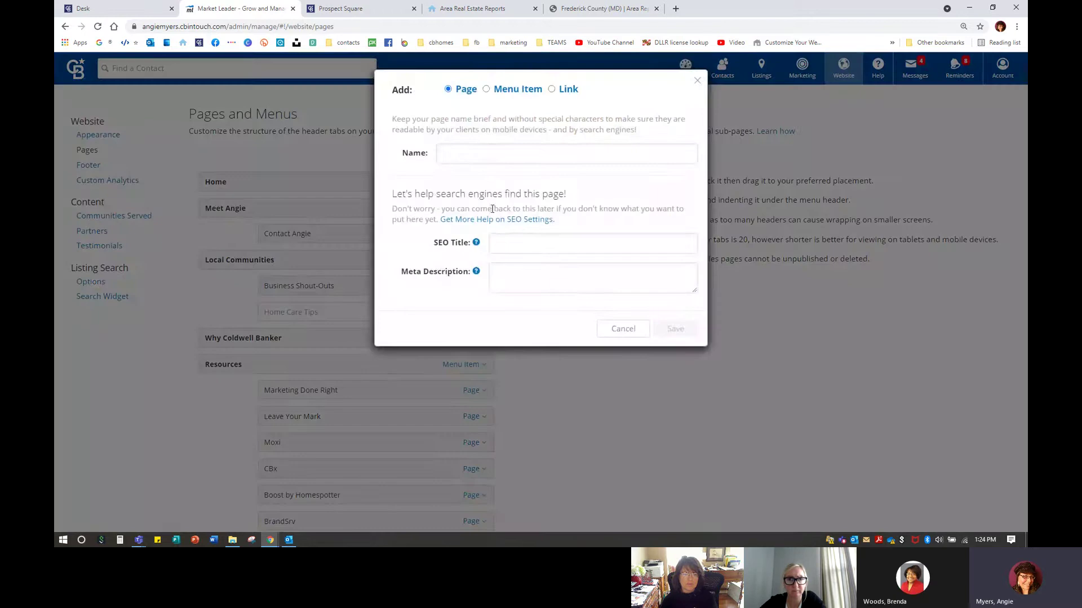
pyautogui.click(462, 156)
pyautogui.write('Sect')
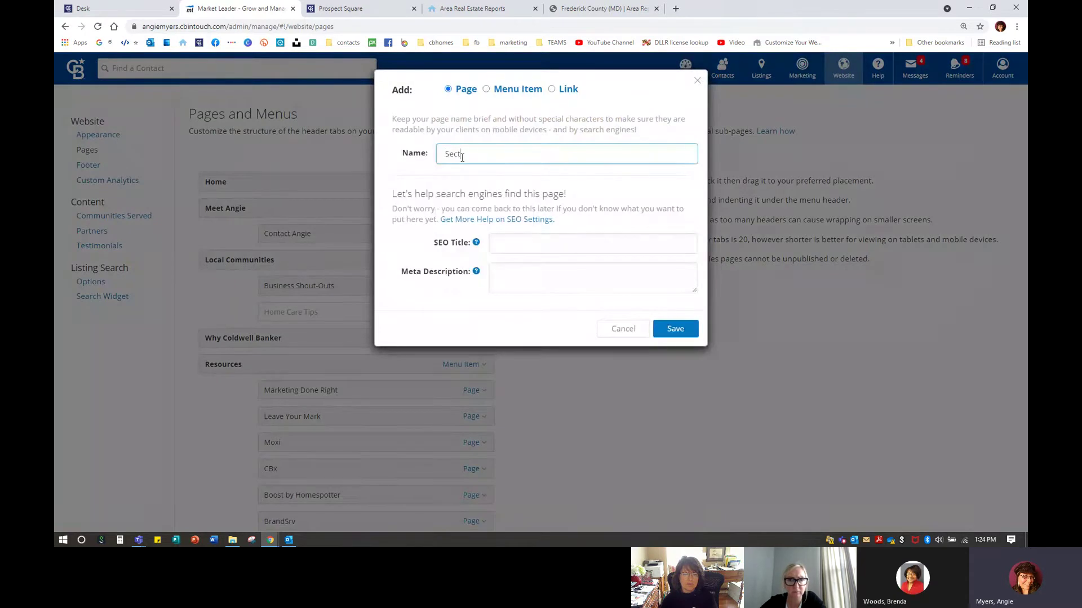
pyautogui.write('ions')
pyautogui.click(670, 331)
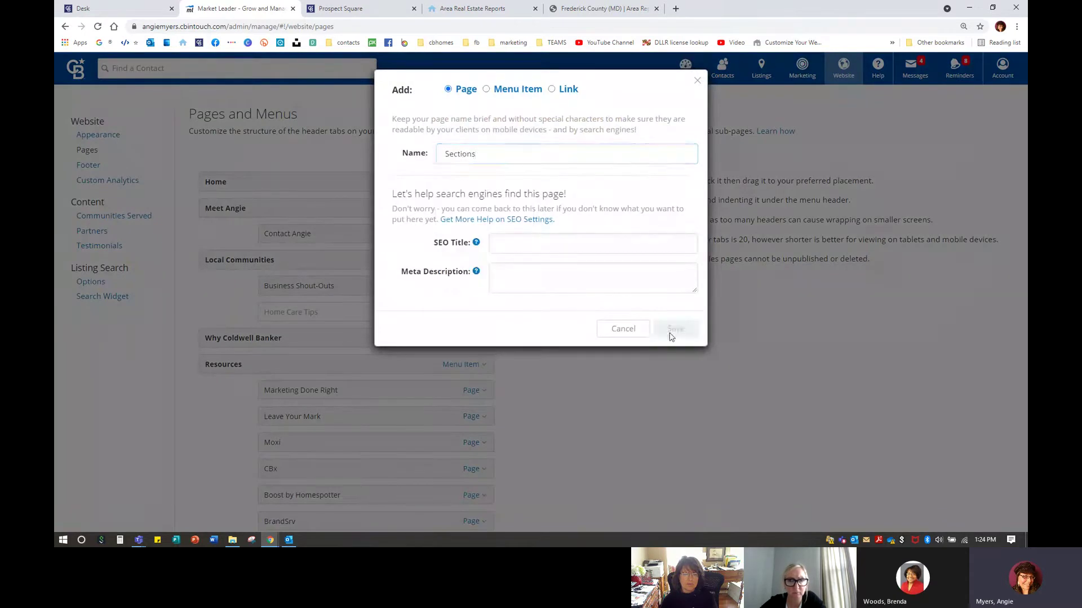
# Open the new Sections page for editing and delete its empty Custom Content widget.
pyautogui.scroll(-15, 406, 341)
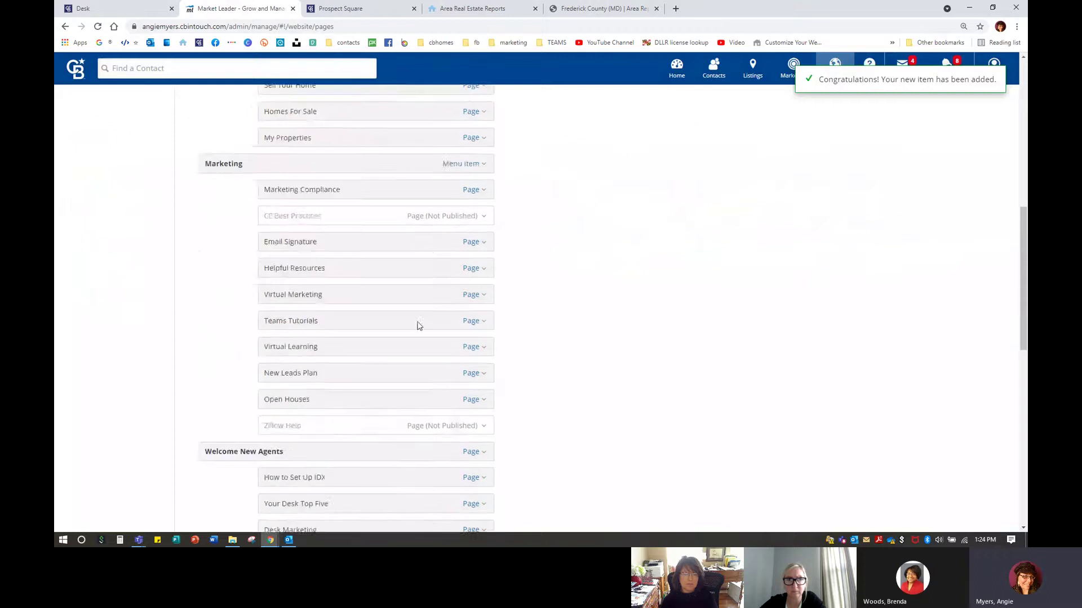
pyautogui.click(472, 399)
pyautogui.click(428, 420)
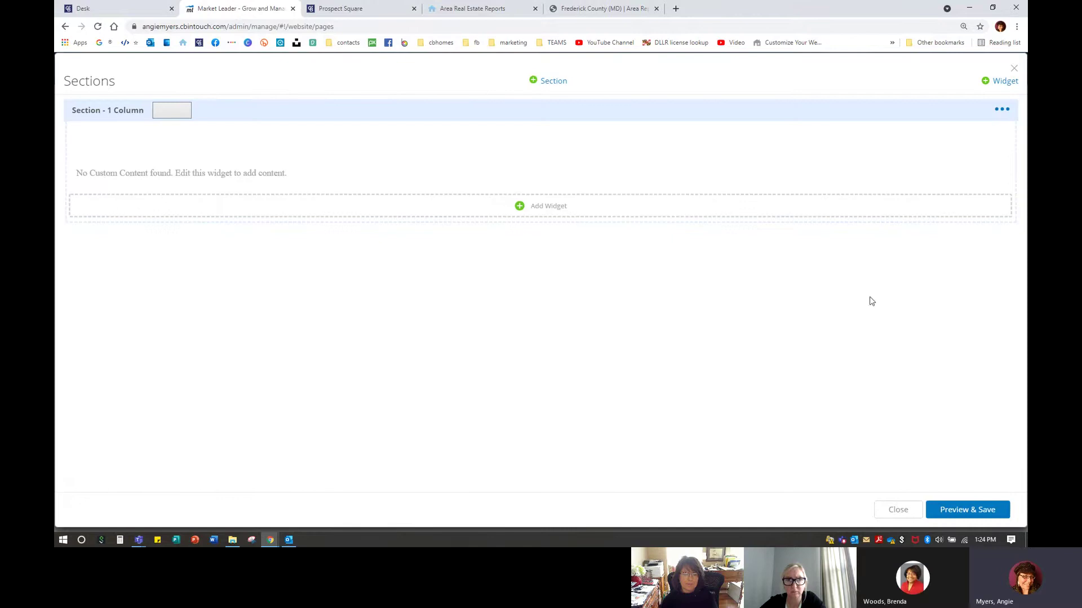
pyautogui.click(999, 132)
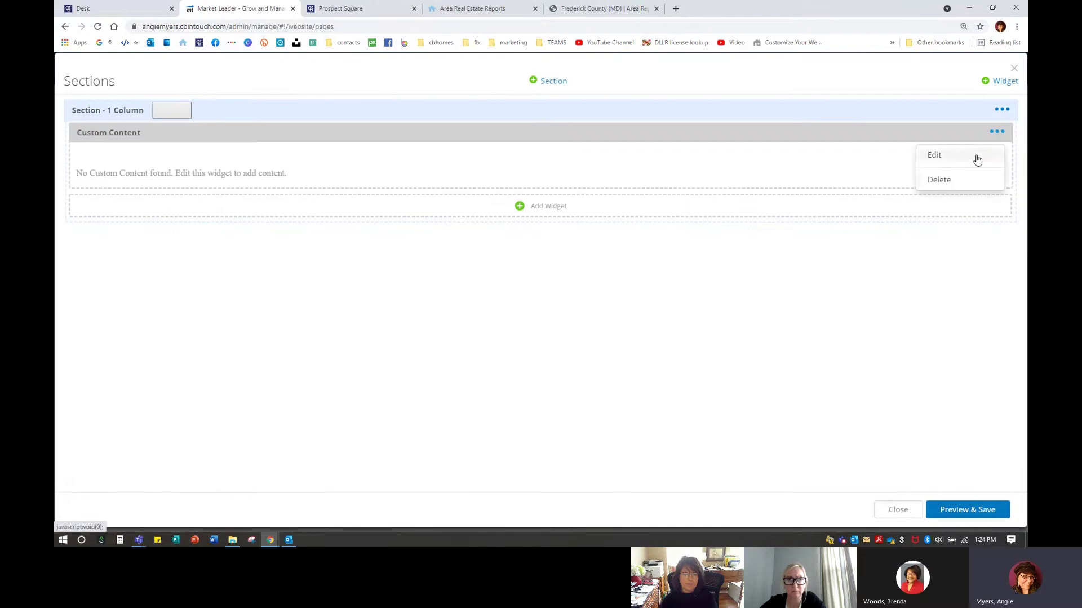
pyautogui.click(961, 181)
pyautogui.click(592, 162)
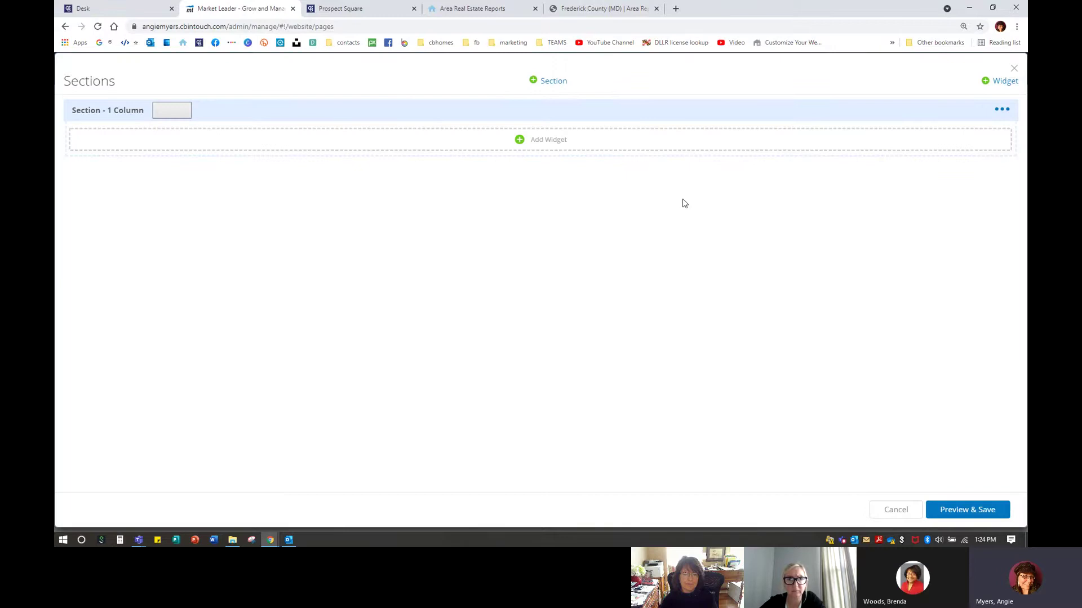
# Examine the column layout of county area report images and links on the live website's home page.
pyautogui.click(549, 82)
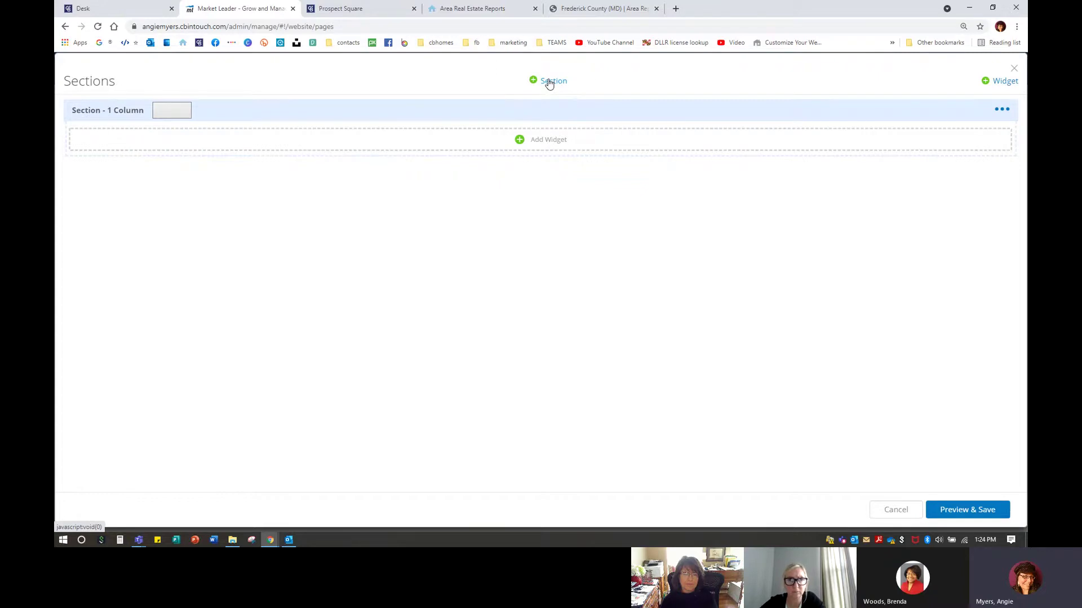
pyautogui.click(487, 8)
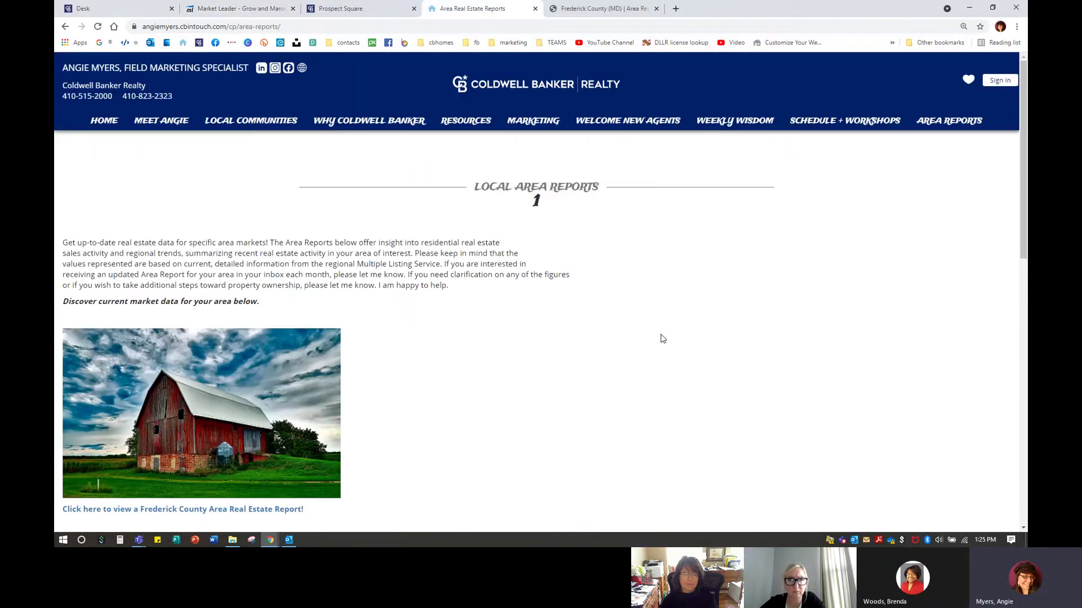
pyautogui.click(104, 121)
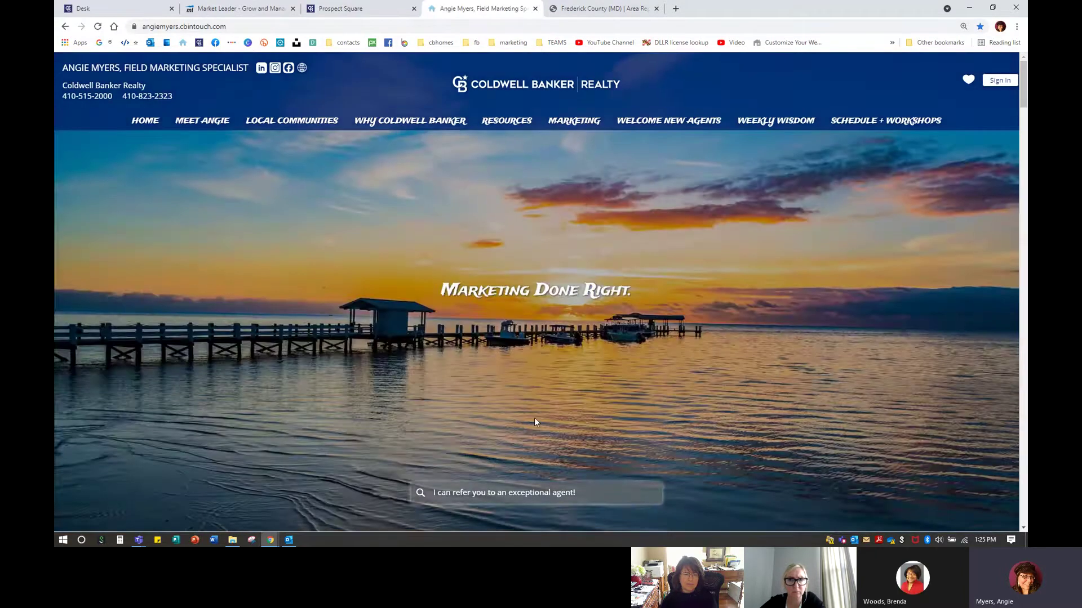
pyautogui.scroll(-20, 534, 418)
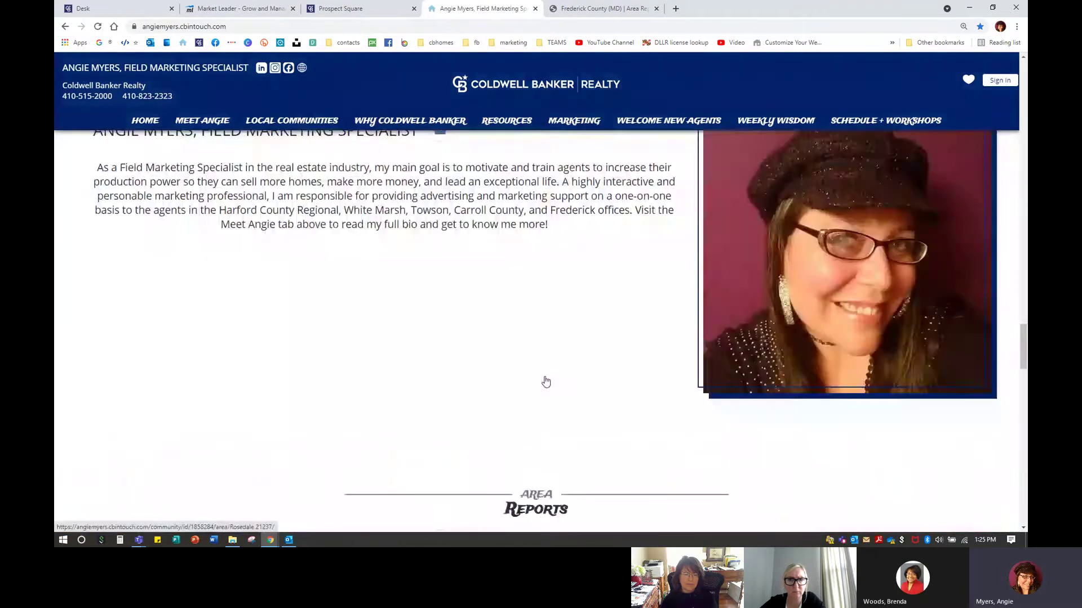
pyautogui.scroll(-1, 544, 382)
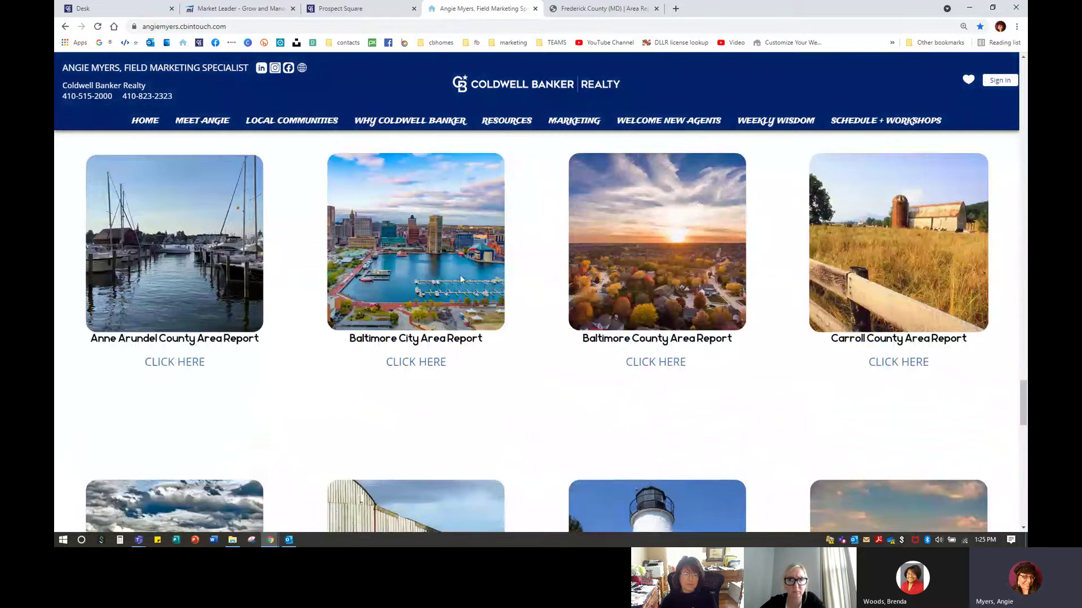
pyautogui.scroll(-5, 267, 304)
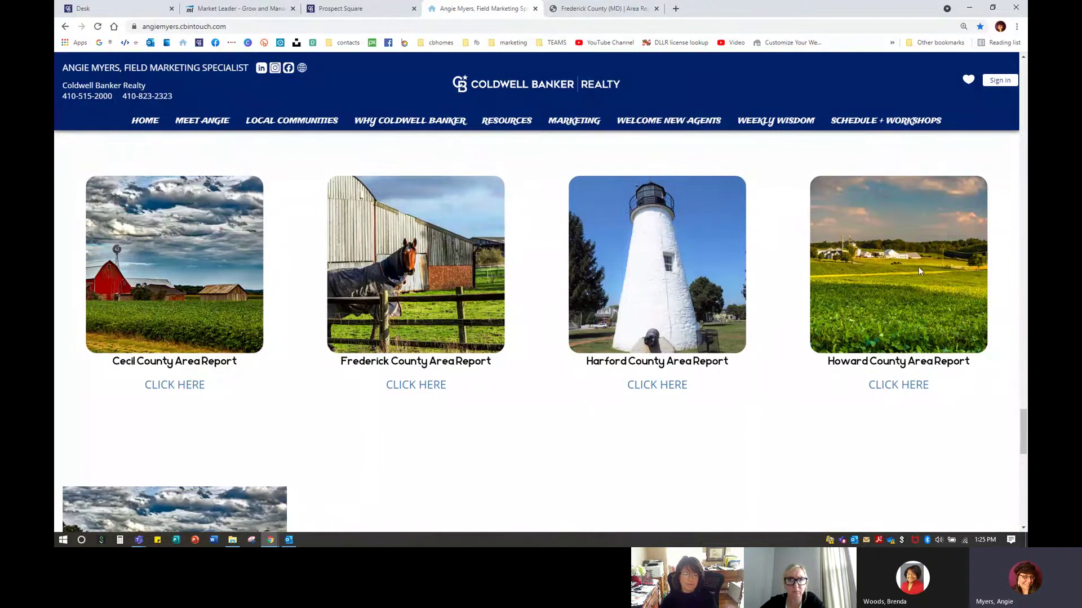
pyautogui.scroll(3, 362, 395)
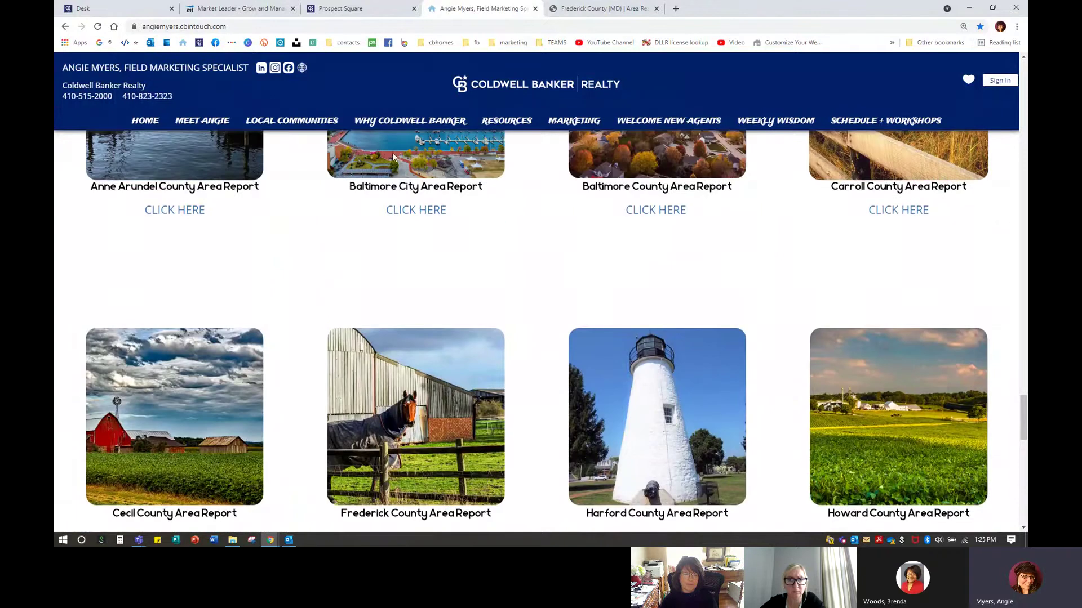
pyautogui.scroll(3, 412, 317)
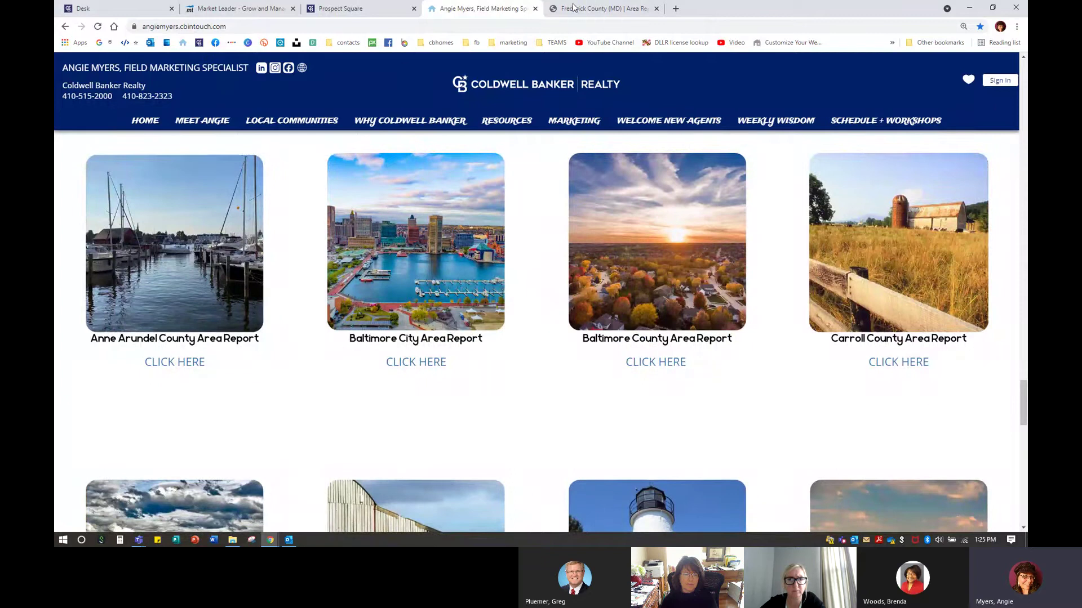
# Close the open Frederick County report, return to Market Leader, and add a four-column section to the Sections page.
pyautogui.click(625, 6)
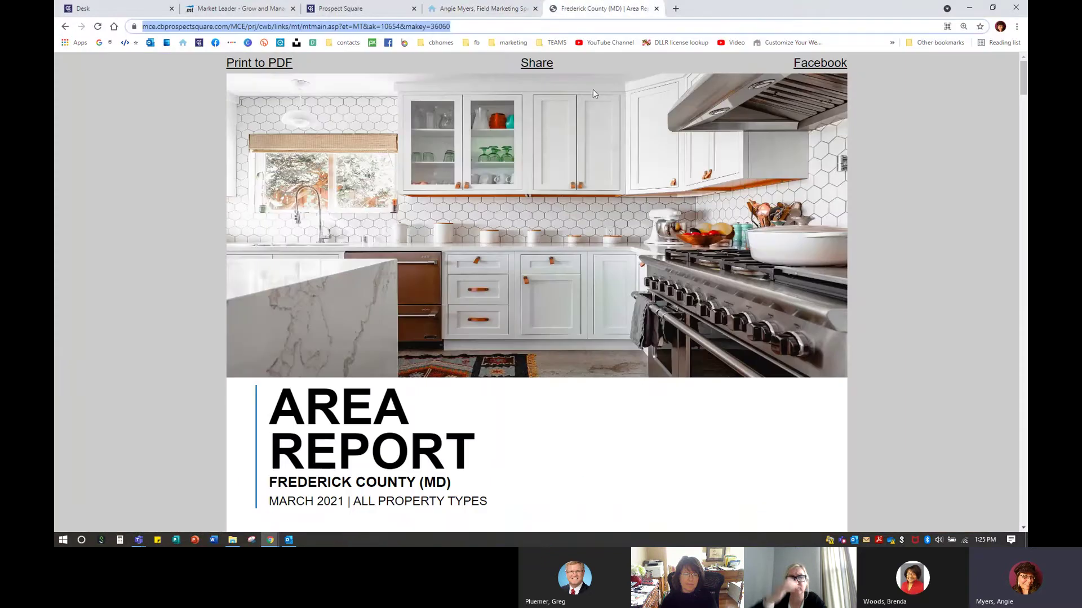
pyautogui.click(657, 8)
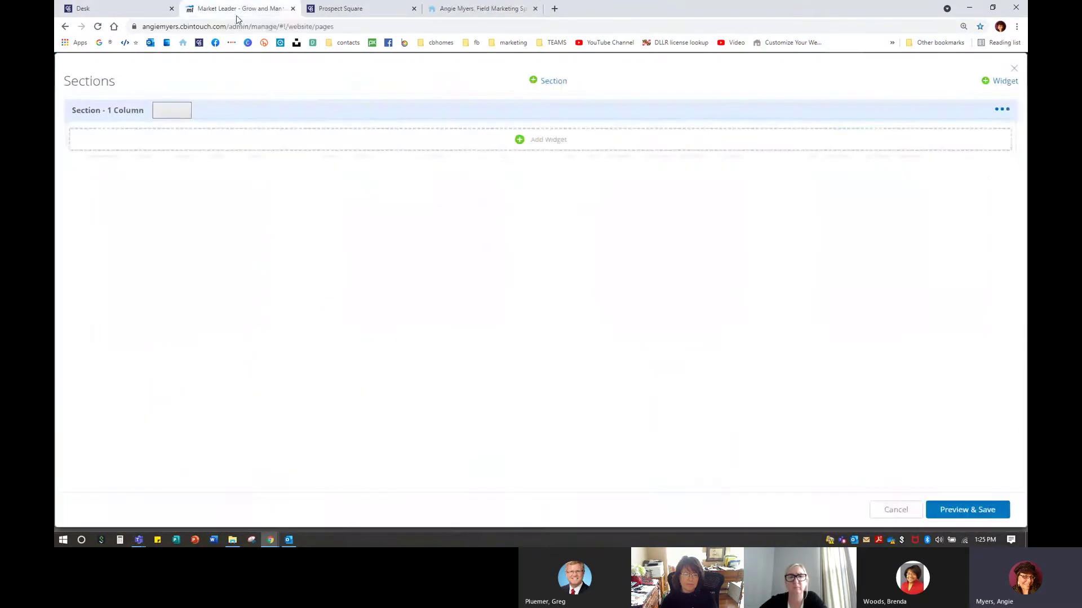
pyautogui.click(551, 83)
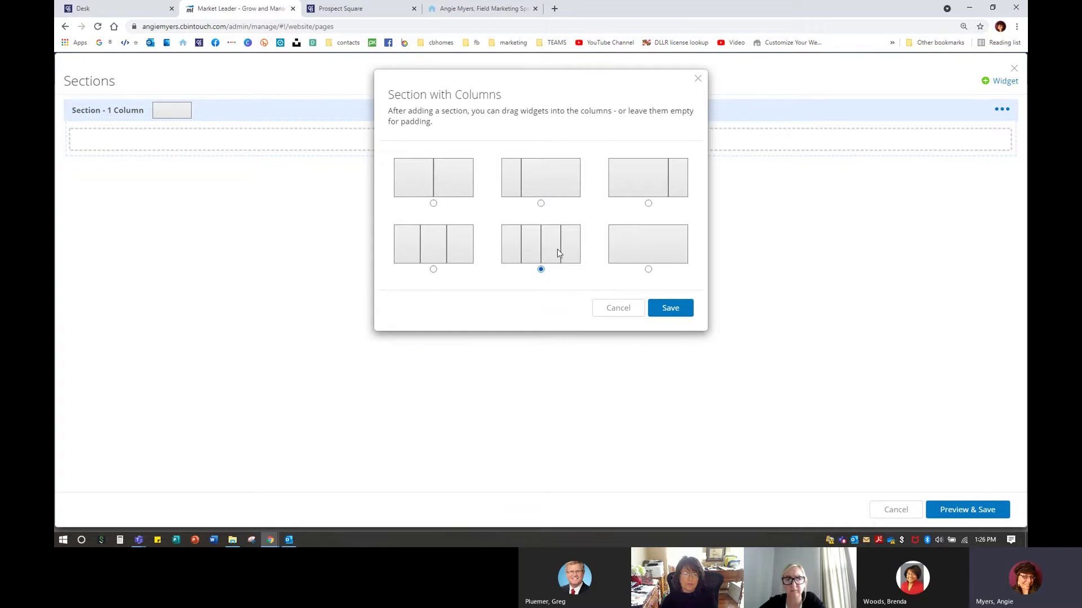
pyautogui.click(675, 309)
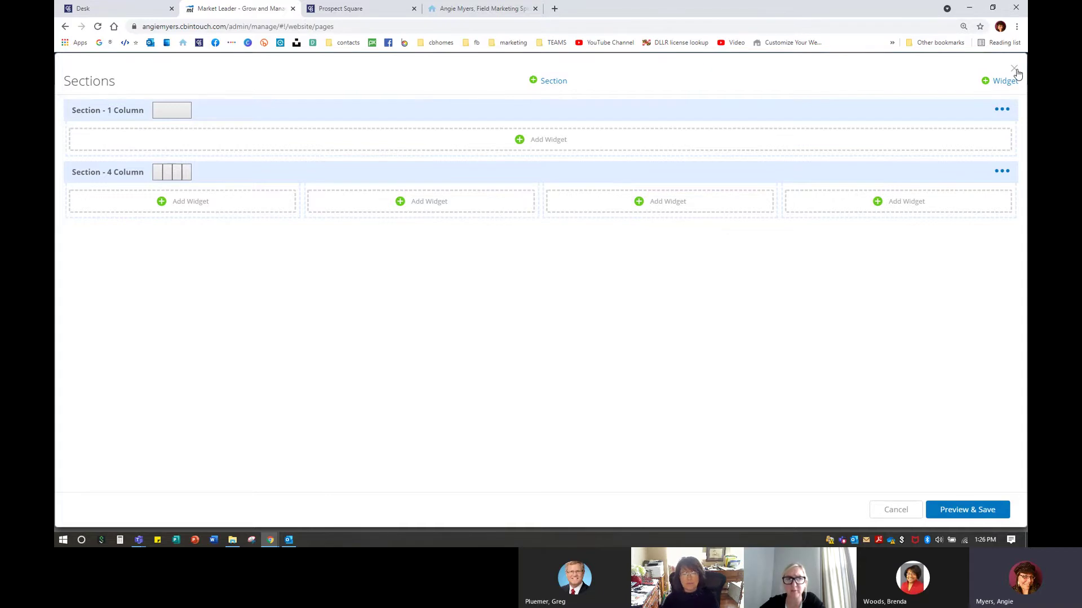
# Switch to Prospect Square and copy the share link of the Frederick County (MD) area report.
pyautogui.click(363, 9)
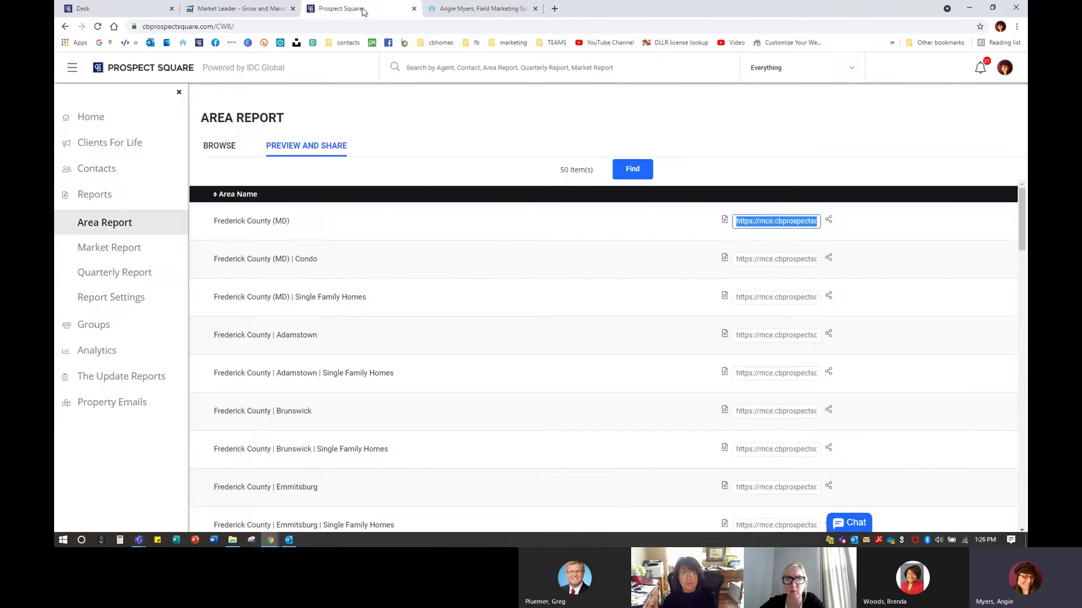
pyautogui.click(897, 256)
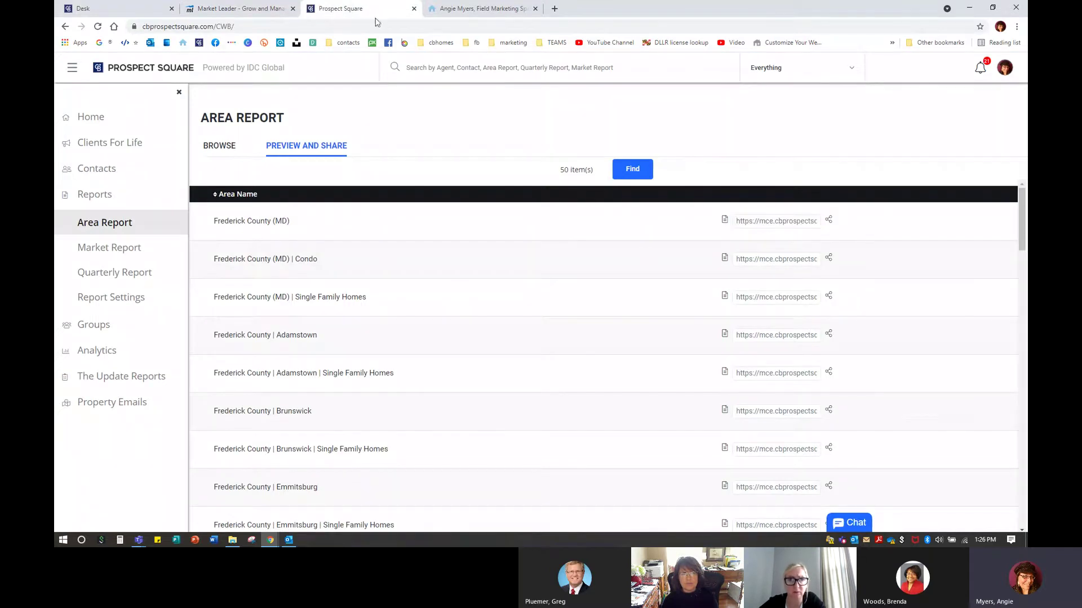
pyautogui.click(243, 9)
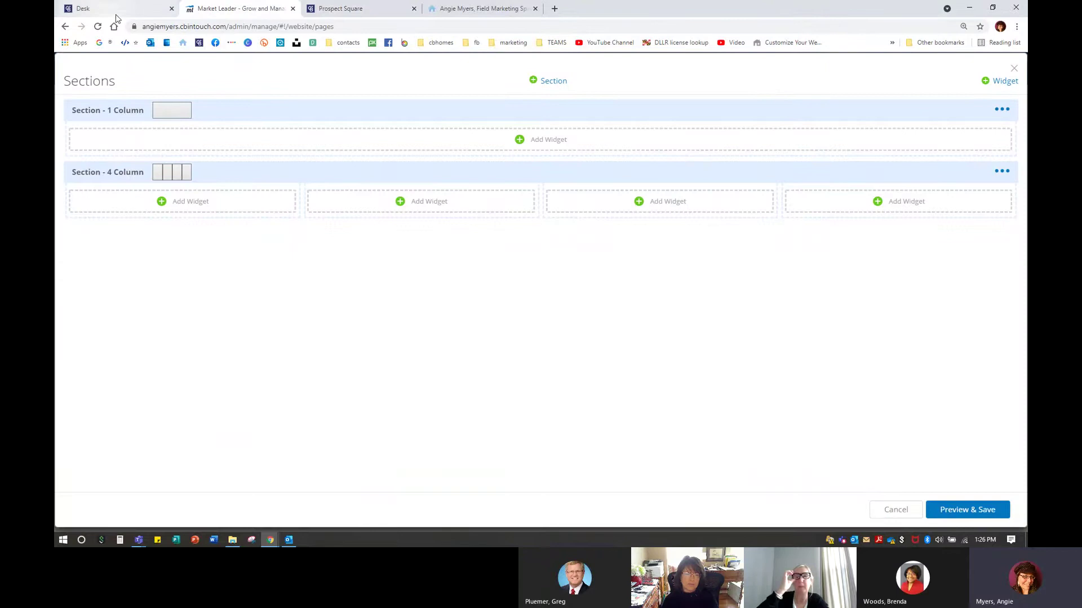
pyautogui.click(344, 8)
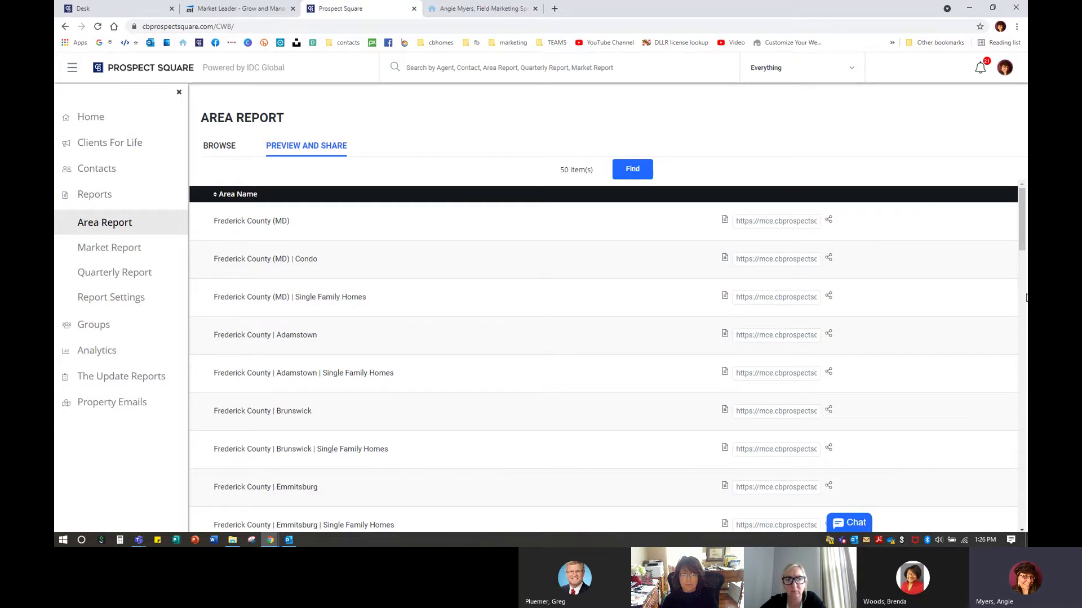
pyautogui.click(736, 221)
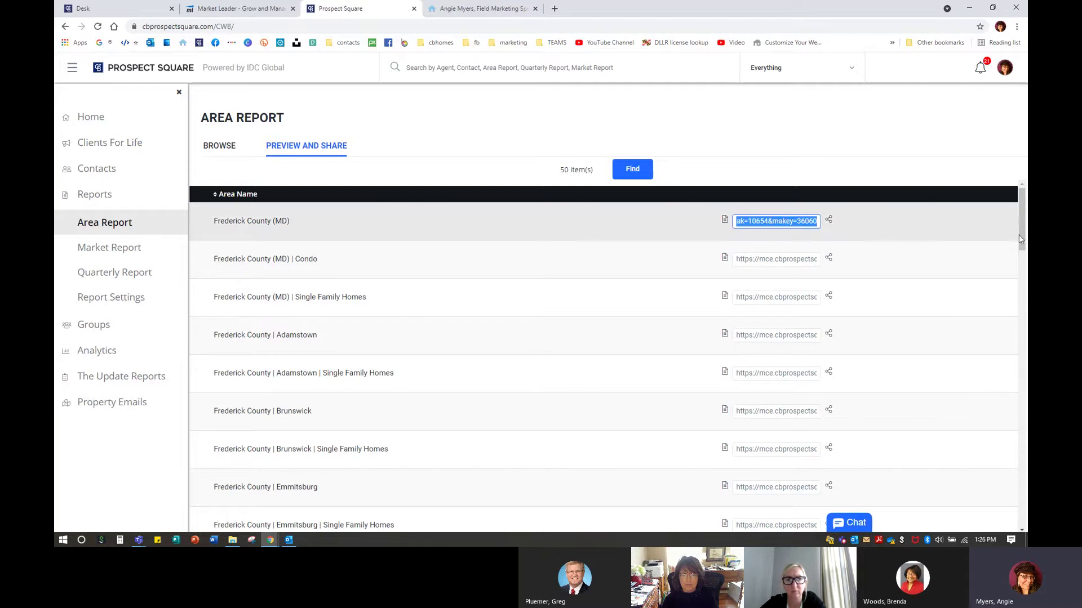
pyautogui.rightClick(755, 227)
pyautogui.click(774, 258)
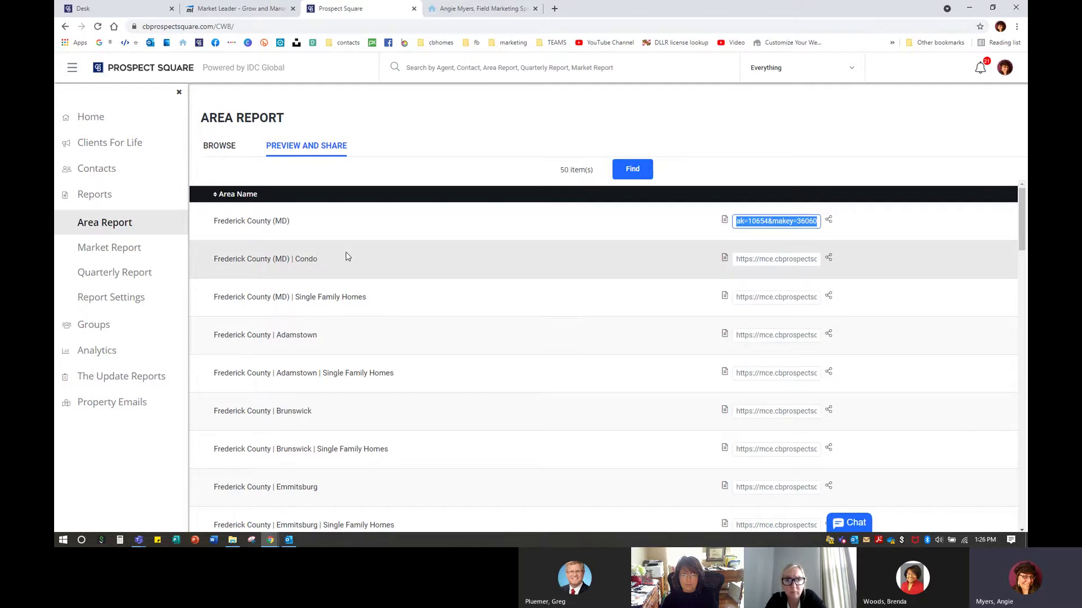
# Switch to the live website and check the Baltimore County report link below the farm image by opening and closing its report.
pyautogui.click(463, 9)
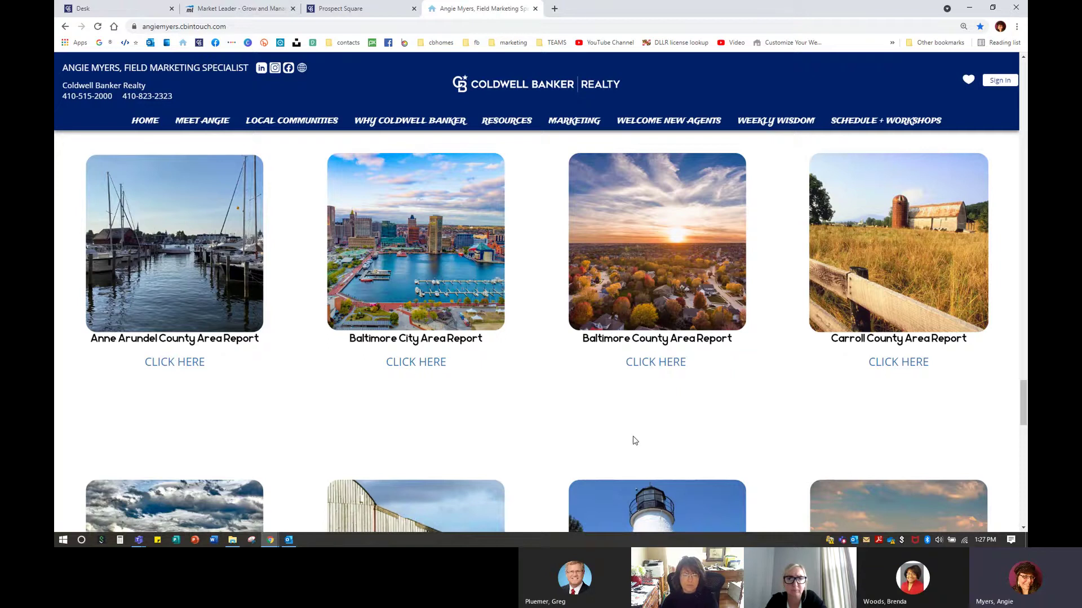
pyautogui.scroll(-10, 635, 440)
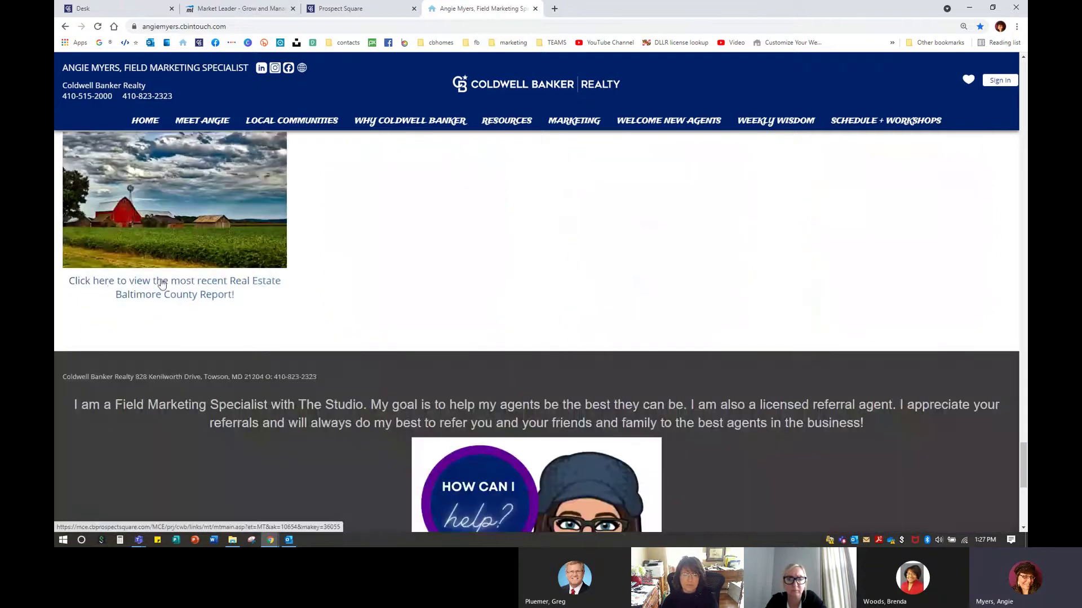
pyautogui.scroll(1, 236, 315)
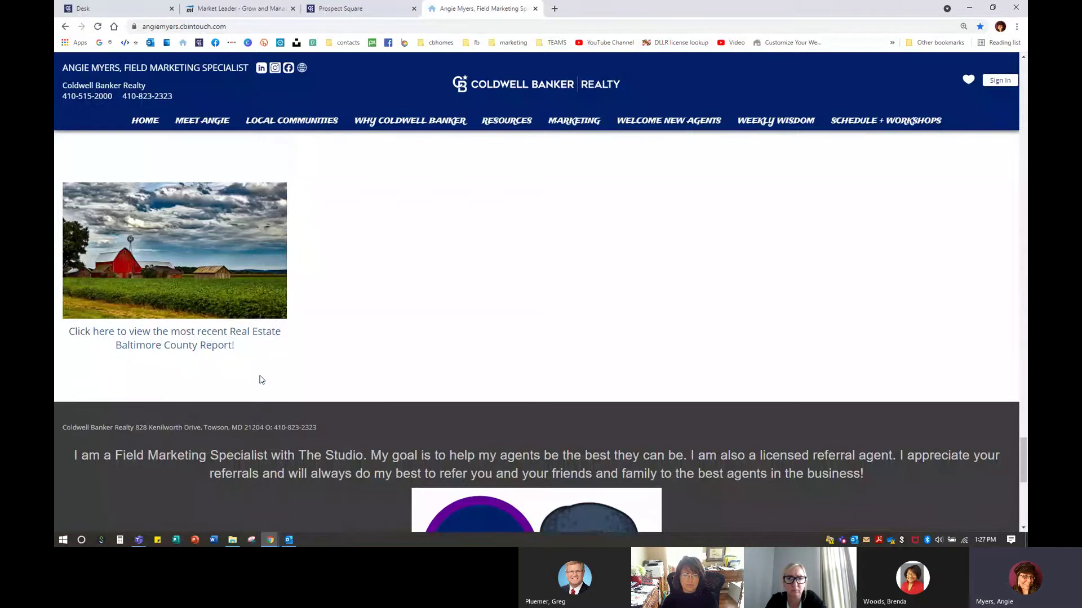
pyautogui.click(179, 333)
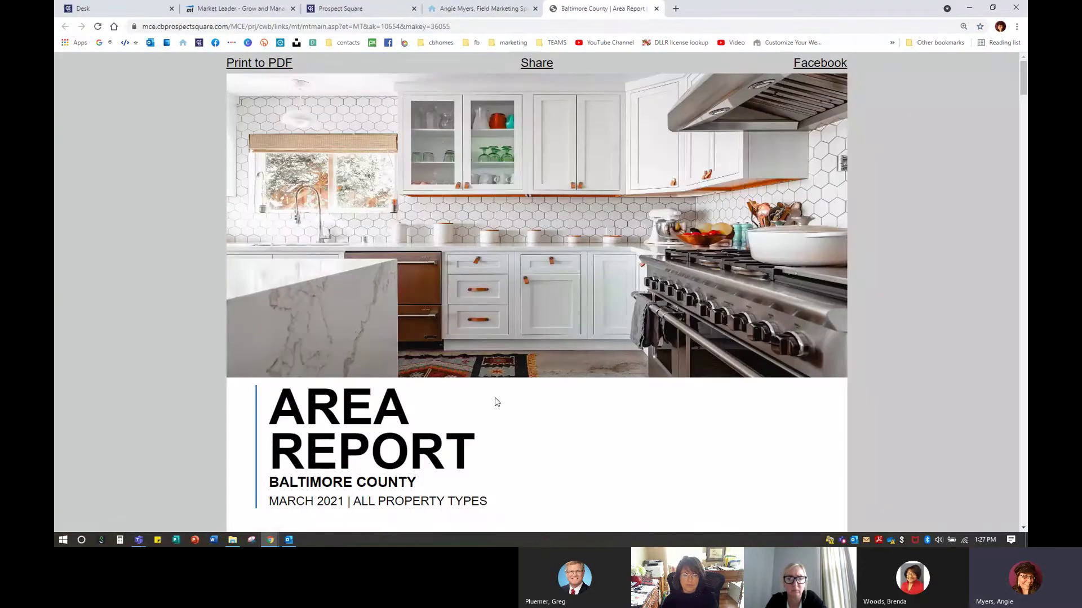
pyautogui.click(656, 8)
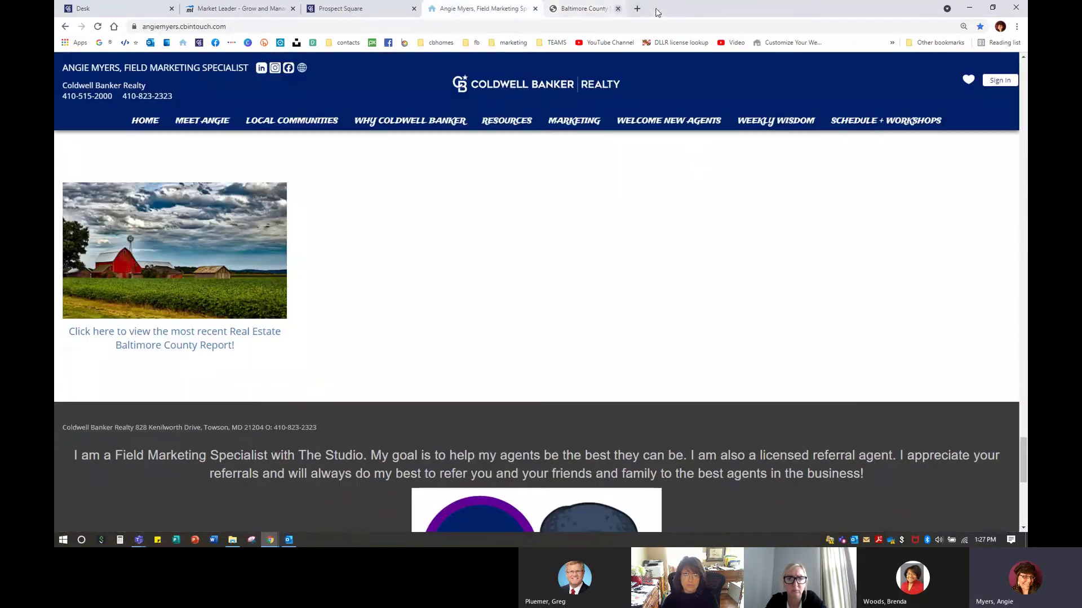
pyautogui.scroll(1, 491, 366)
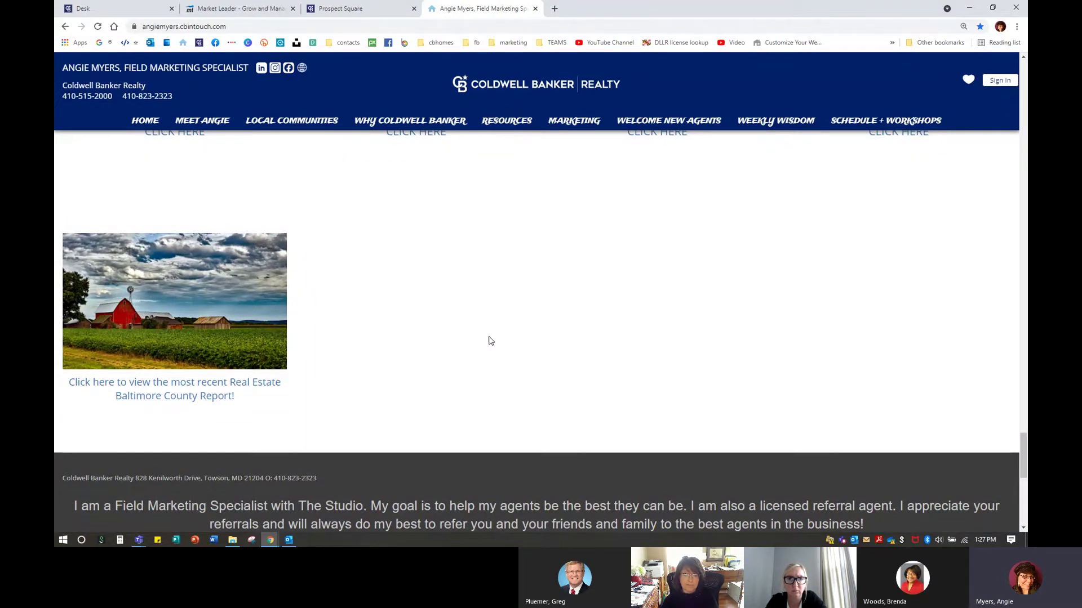
# Return to Market Leader and start a white-background Custom Content widget in the first column of the four-column section.
pyautogui.click(258, 15)
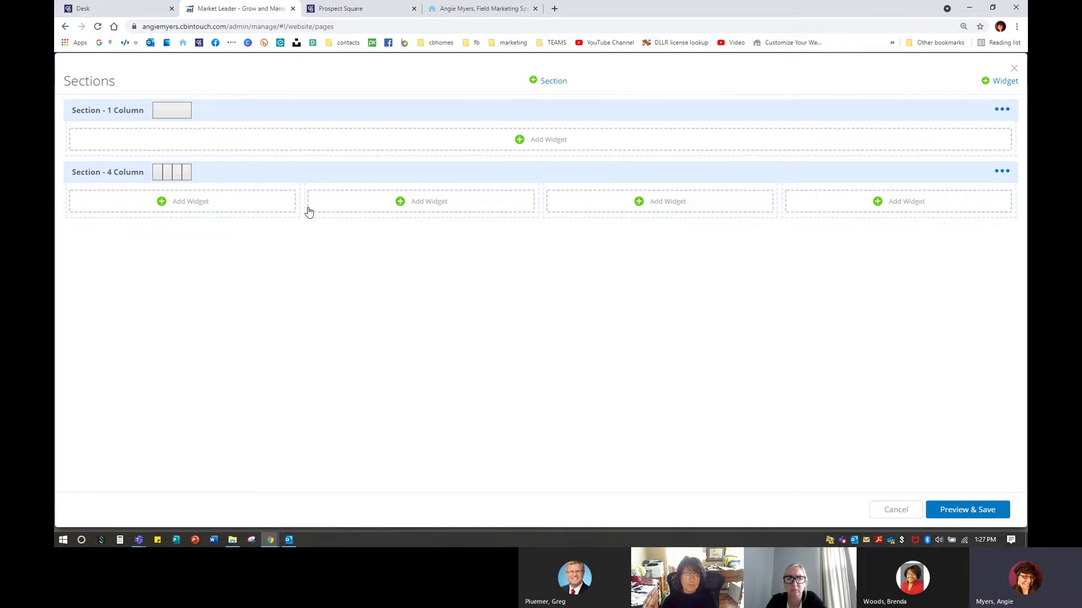
pyautogui.click(178, 204)
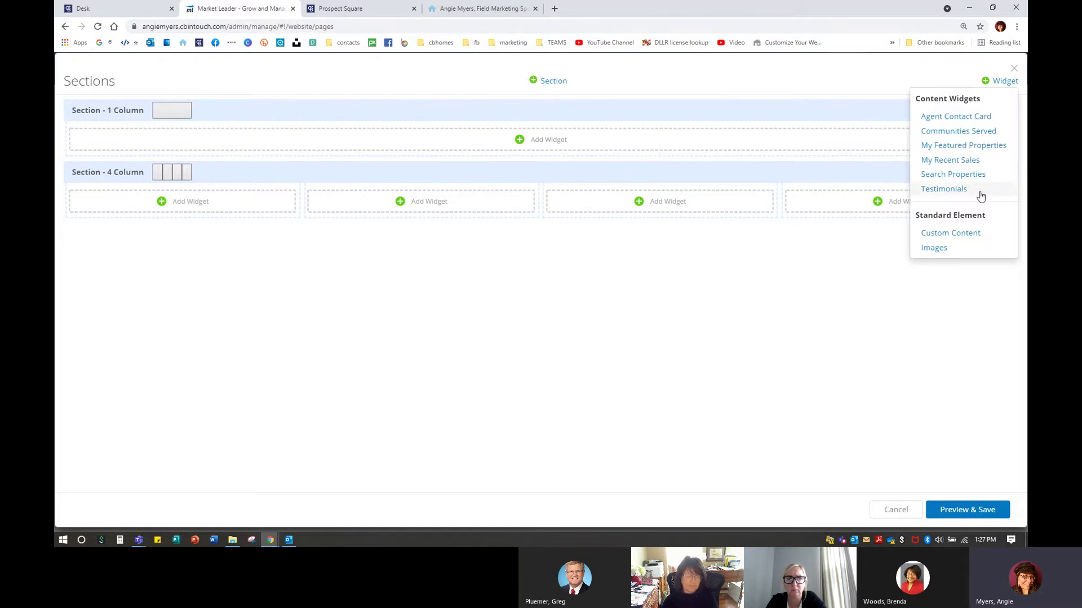
pyautogui.click(955, 235)
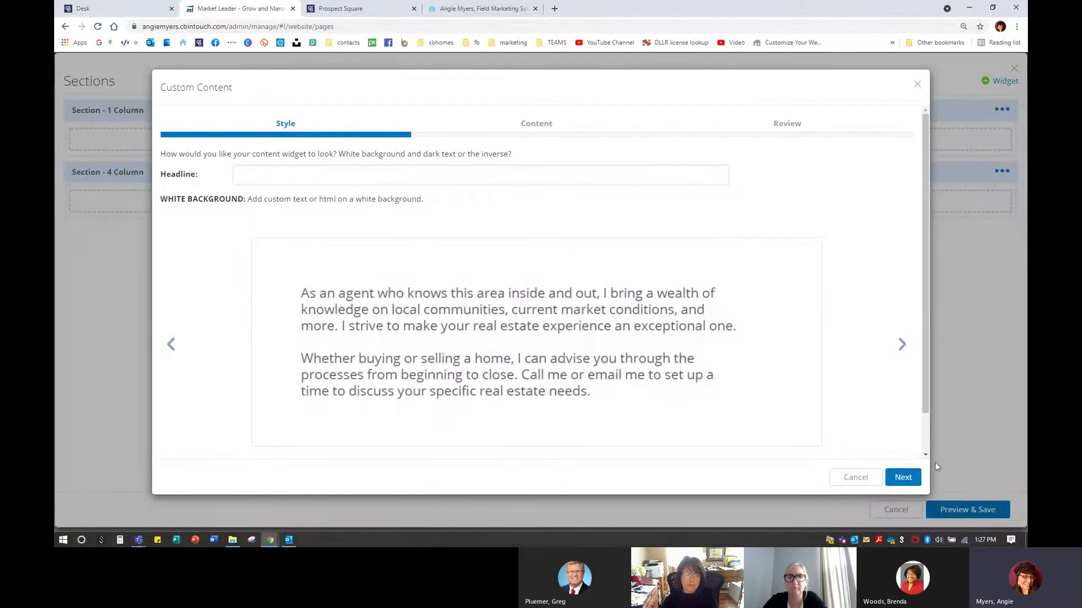
pyautogui.click(903, 477)
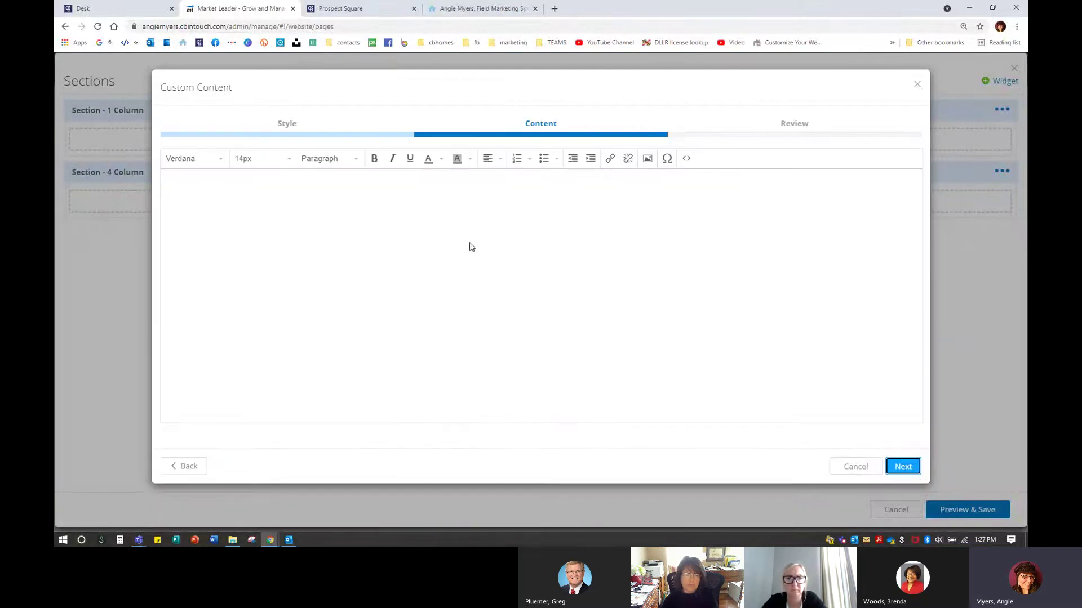
# Upload the red barn picture 2.0.png as a new image for the widget's content.
pyautogui.click(647, 161)
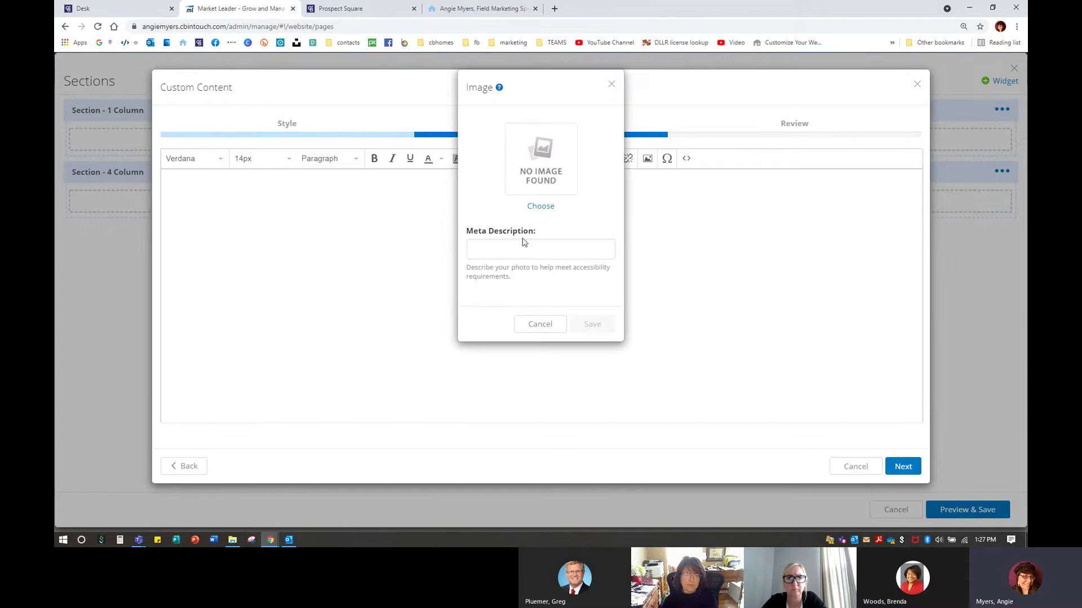
pyautogui.click(540, 206)
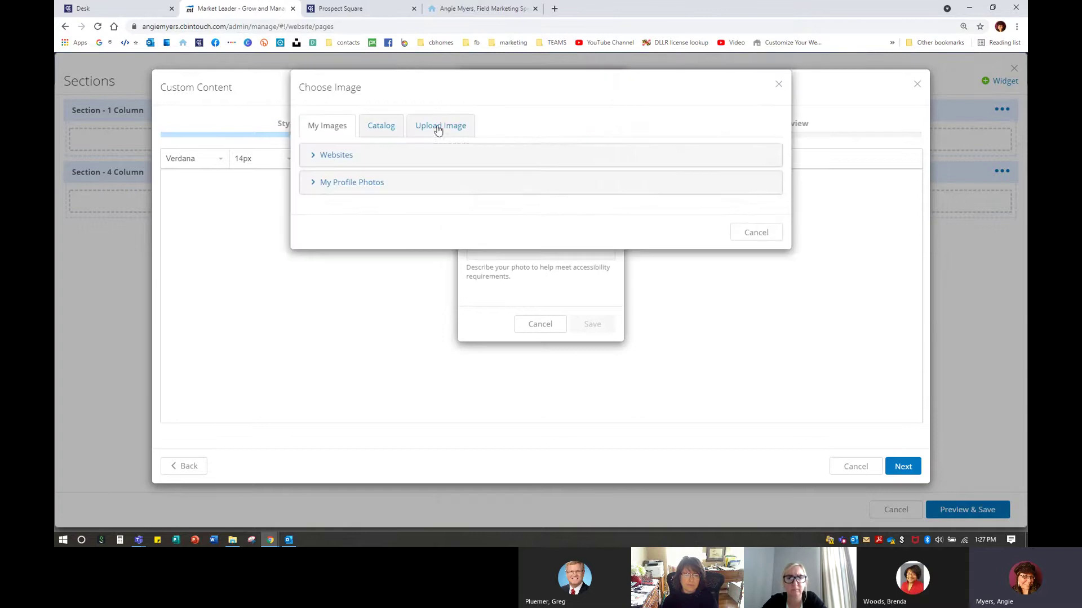
pyautogui.click(439, 127)
pyautogui.click(613, 164)
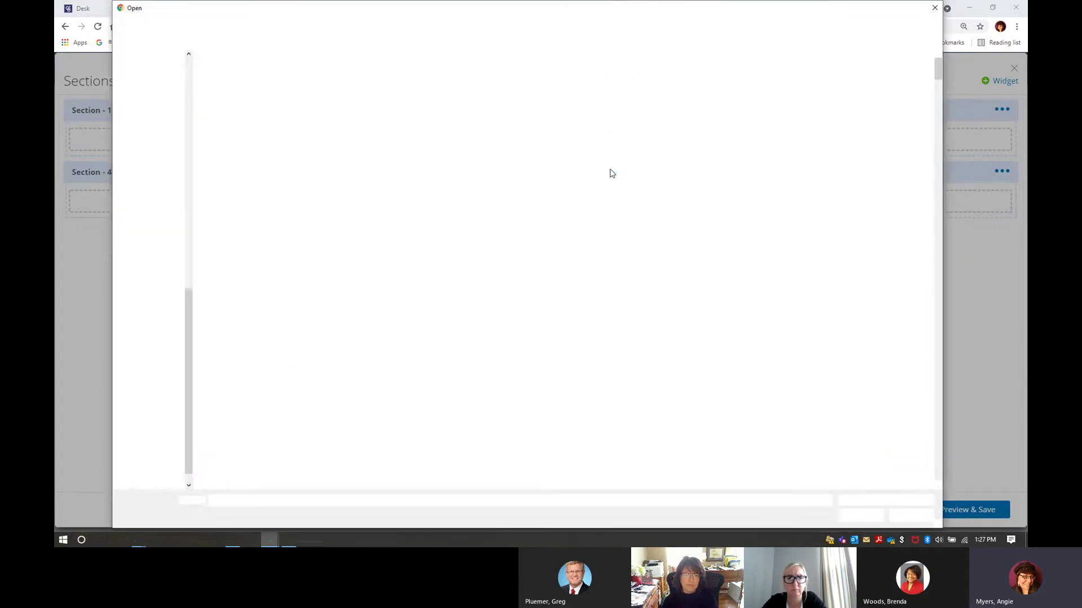
pyautogui.doubleClick(563, 242)
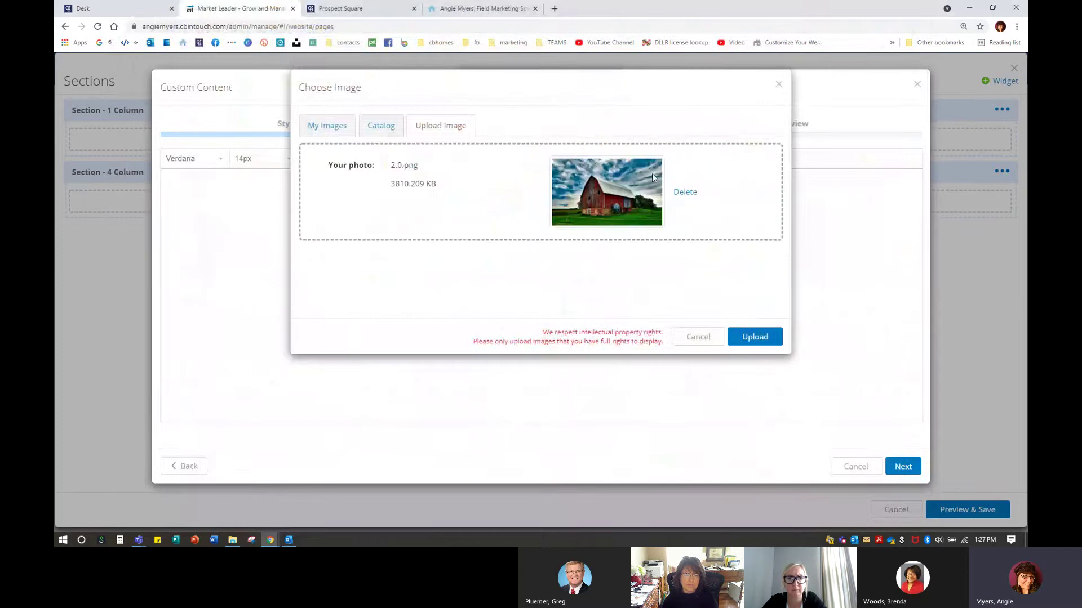
pyautogui.click(759, 338)
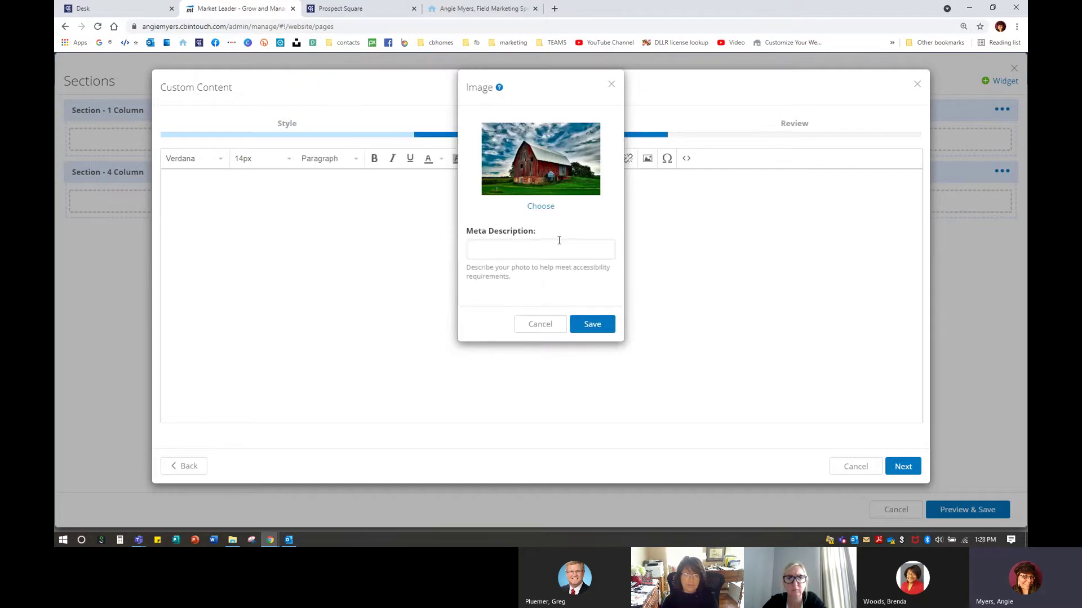
# Set the image's meta description to "Frederick County Real Estate Area Report Coldwell Banker Realty" and insert the image.
pyautogui.click(527, 248)
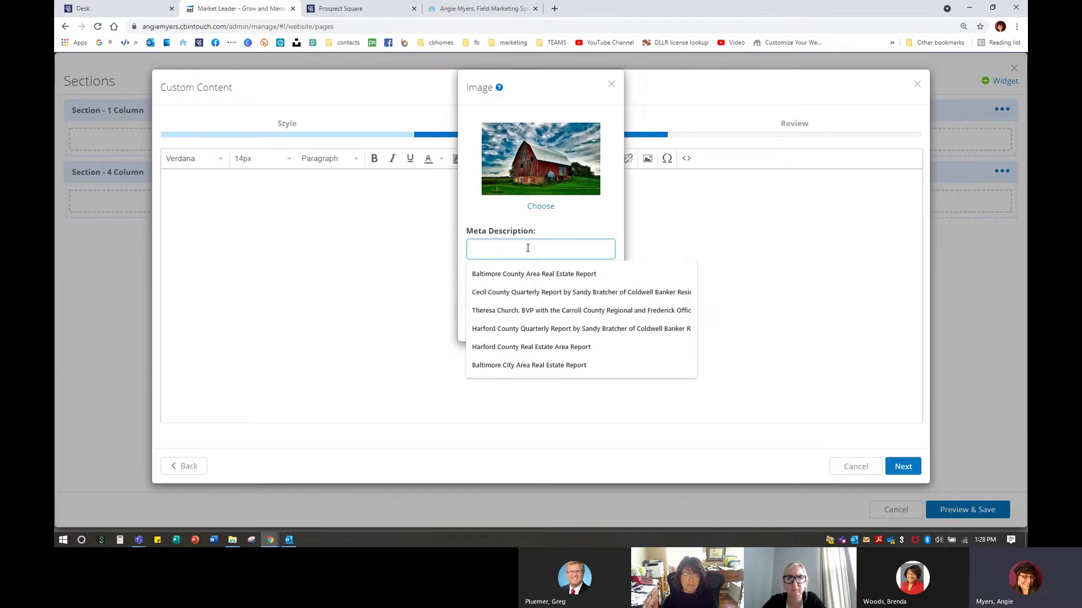
pyautogui.write('Fre')
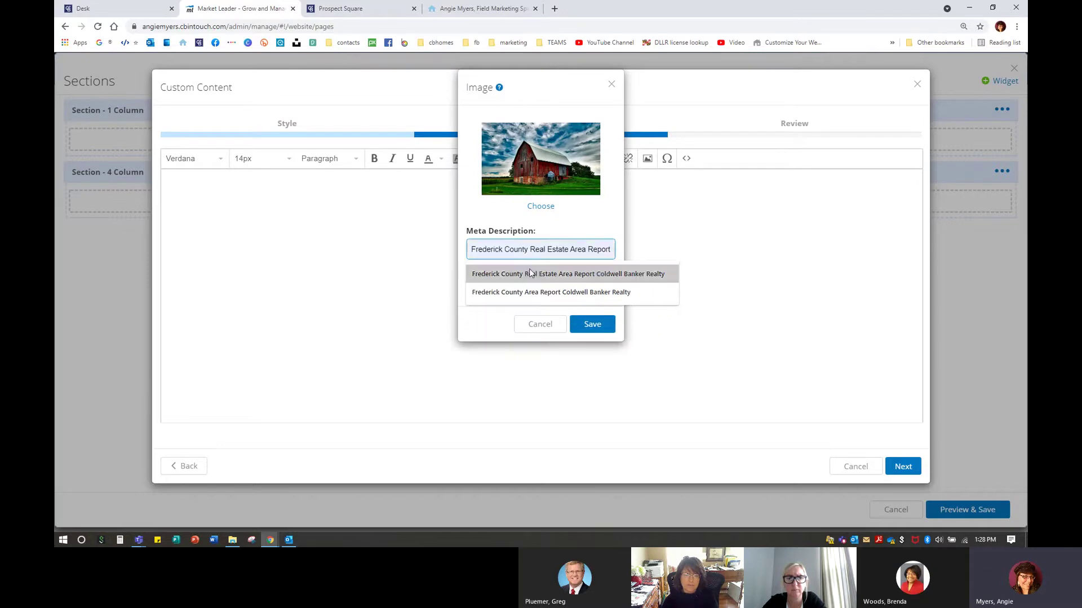
pyautogui.click(530, 274)
pyautogui.click(609, 325)
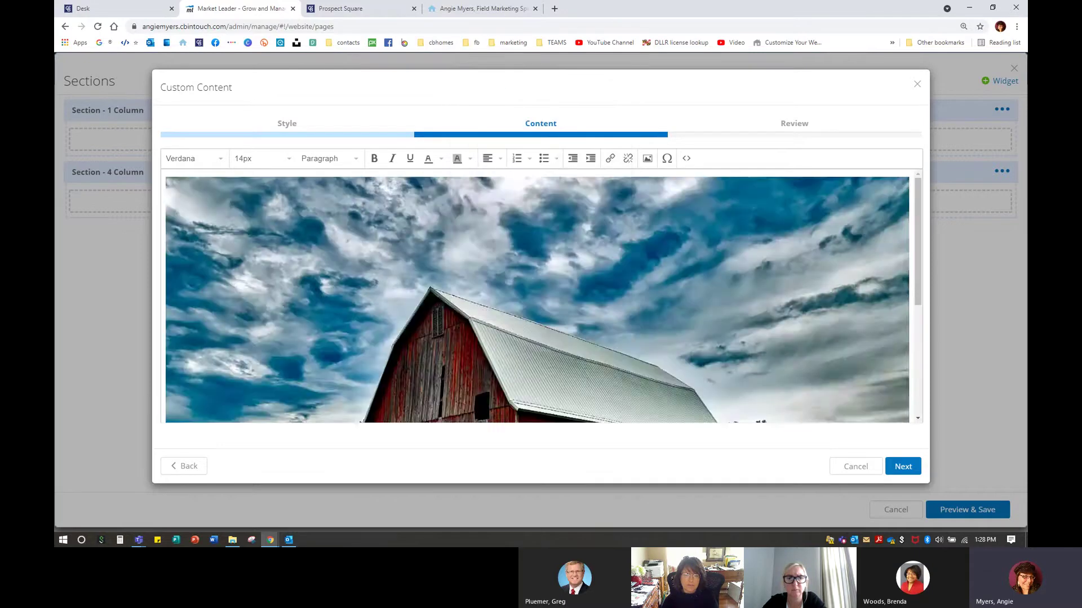
# Shrink the barn image proportionally to about a quarter of the content editor's width.
pyautogui.moveTo(164, 177); pyautogui.dragTo(488, 360)
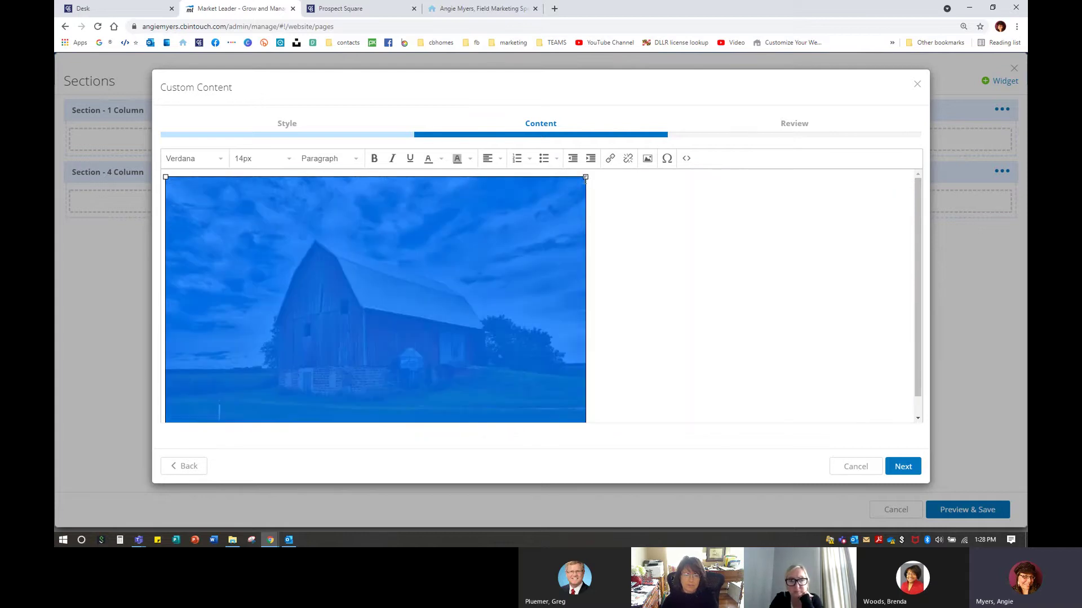
pyautogui.moveTo(585, 178); pyautogui.dragTo(369, 337)
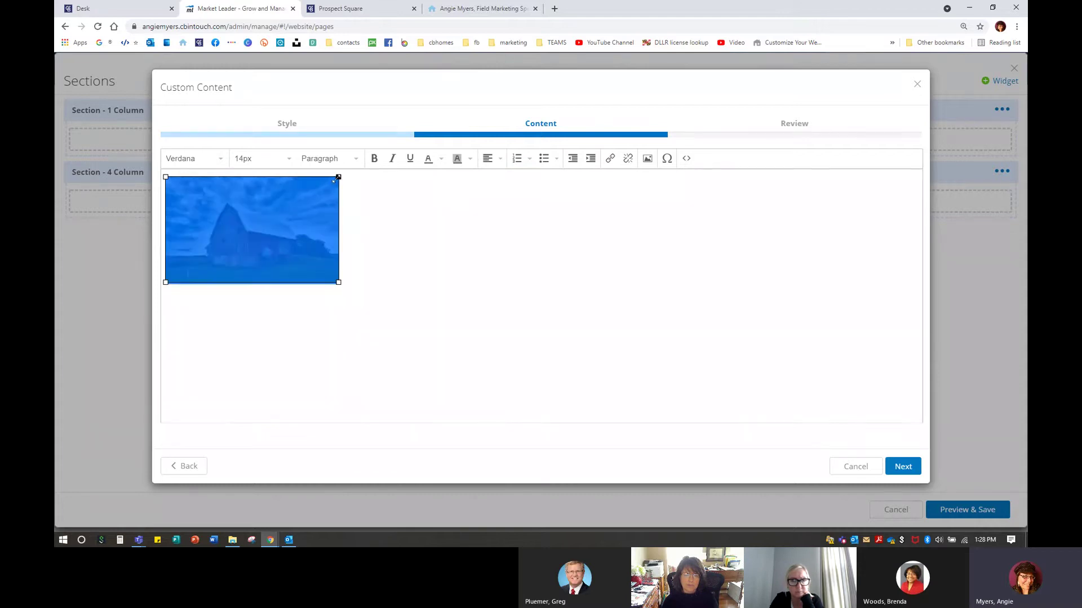
pyautogui.moveTo(338, 177); pyautogui.dragTo(359, 183)
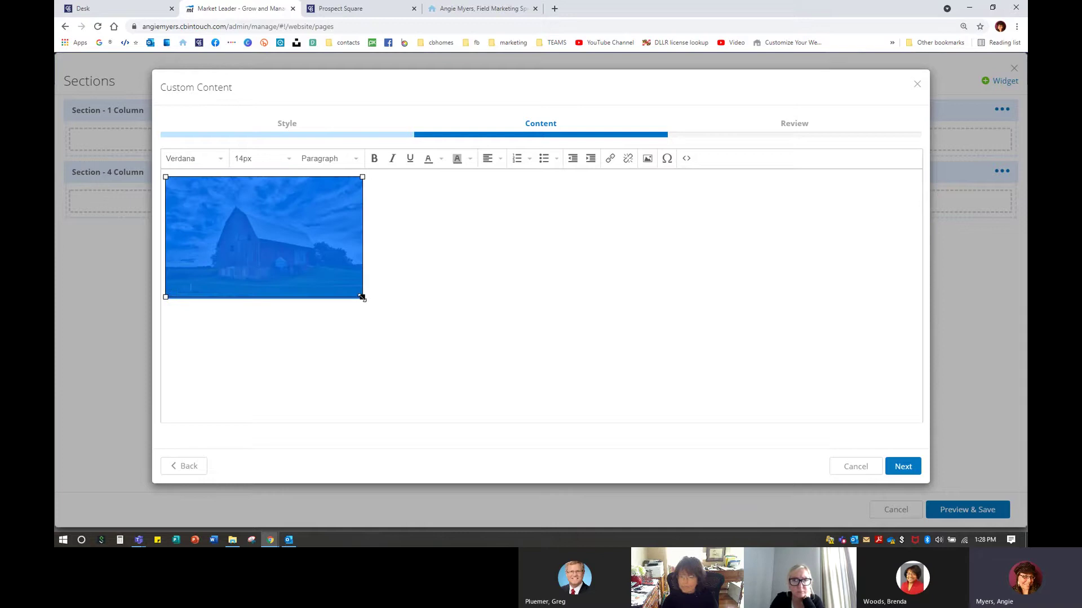
pyautogui.moveTo(361, 297); pyautogui.dragTo(360, 296)
pyautogui.click(440, 280)
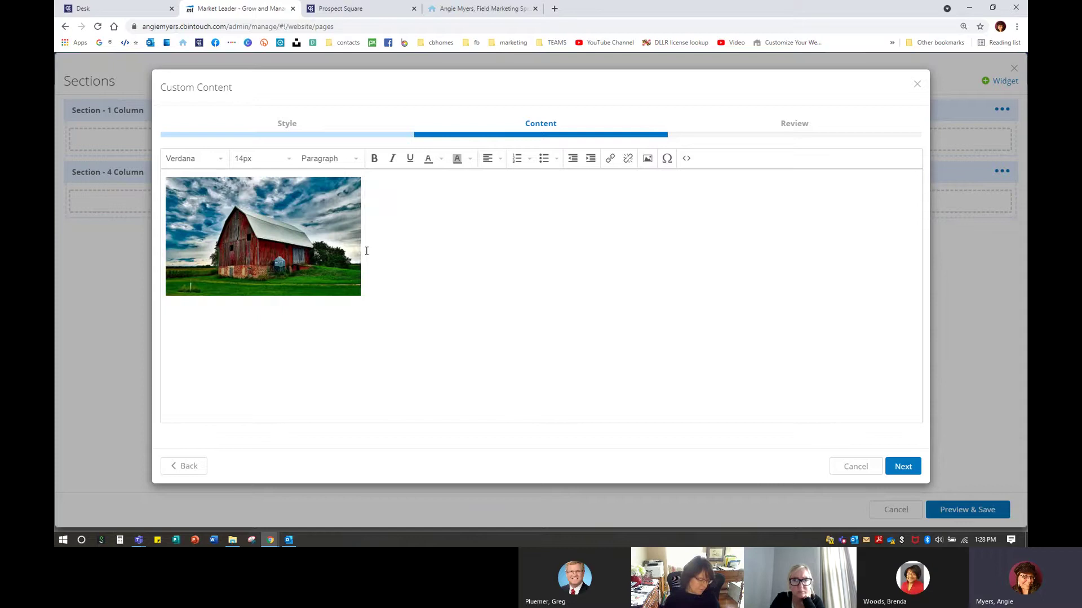
# Add the caption "Click here for your Frederick County Area Report." on a new line below the barn image.
pyautogui.press('Return')
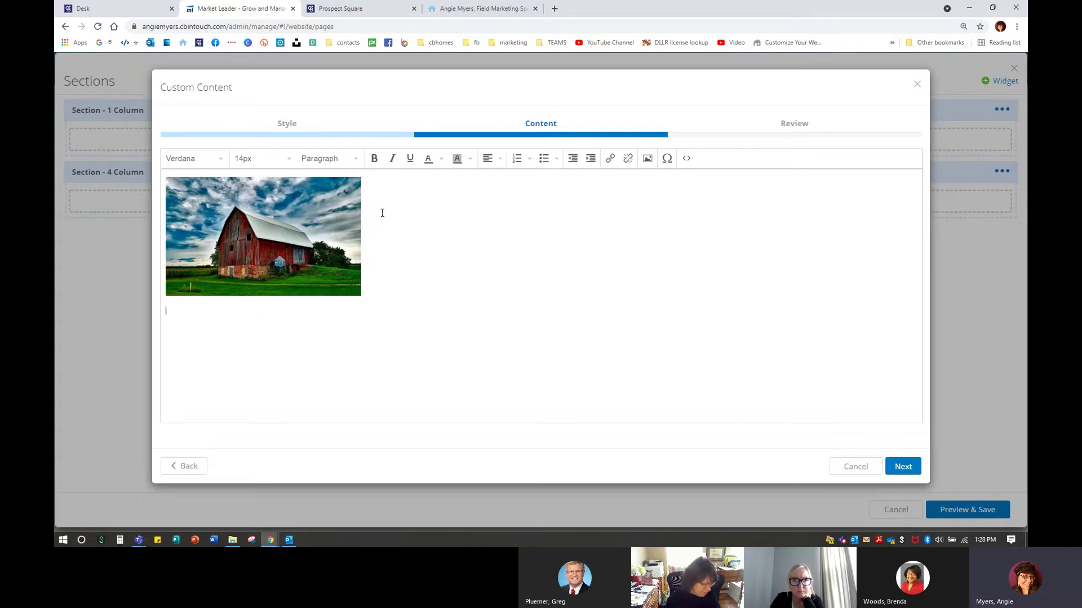
pyautogui.write('Frederick County Area Report')
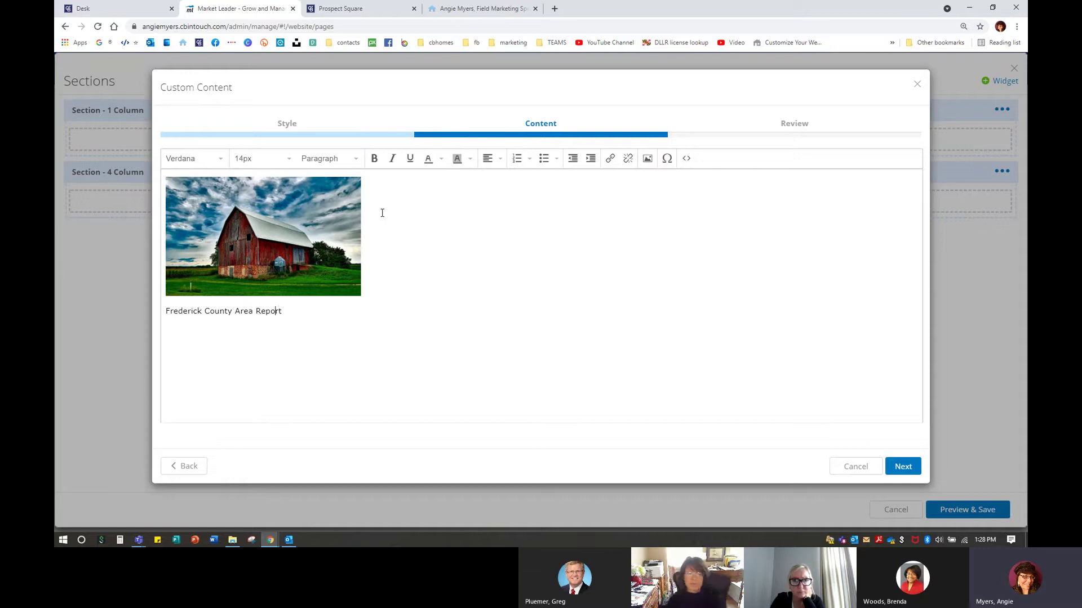
pyautogui.press('Home')
pyautogui.write('Click here ')
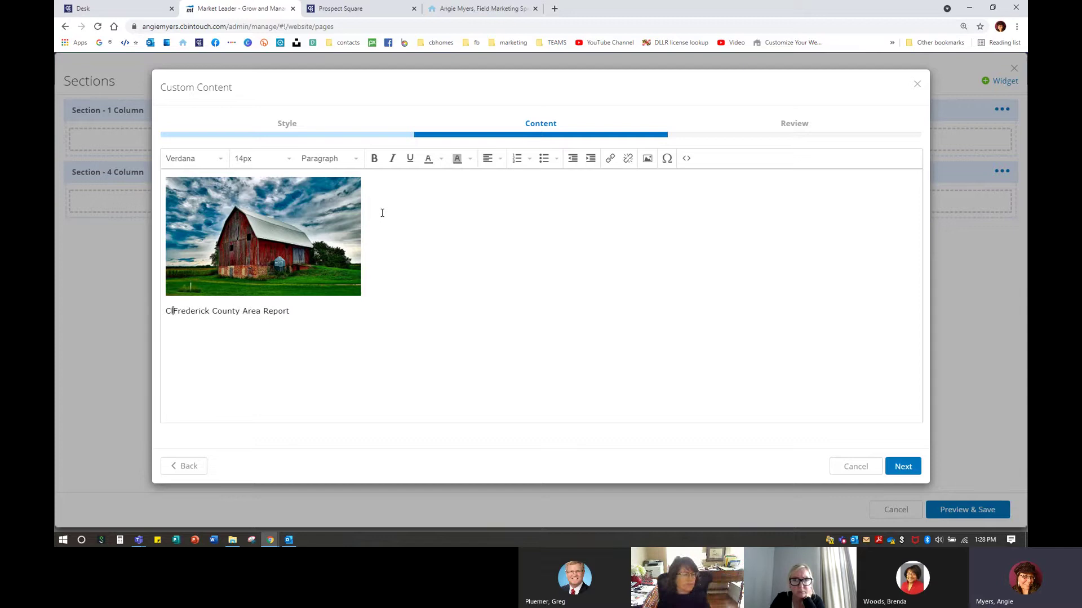
pyautogui.write('for your')
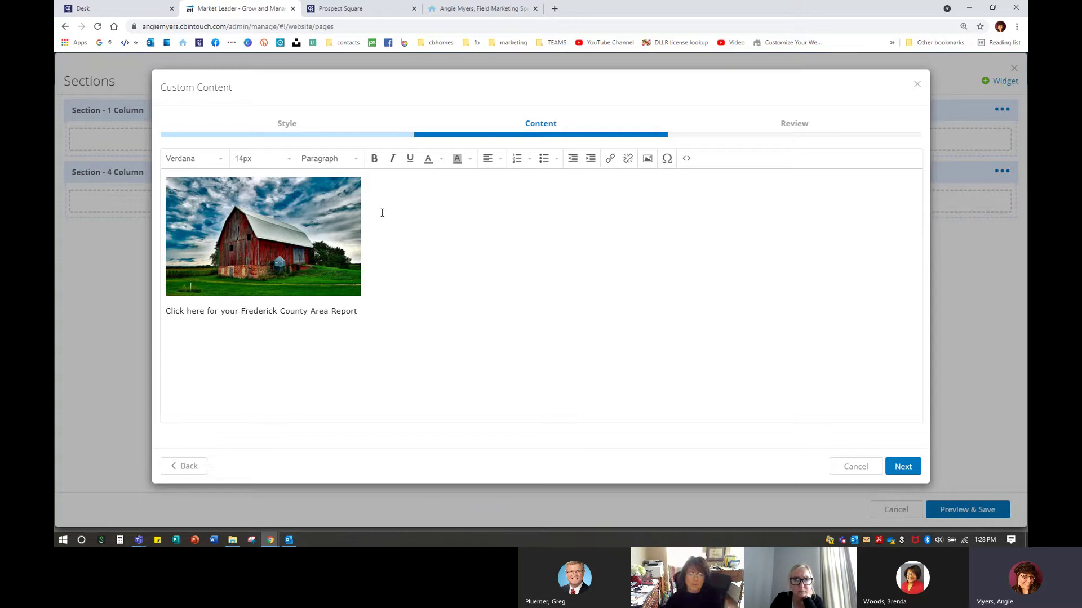
# Select the whole caption, and copy the Frederick County (MD) area report's share link from Prospect Square.
pyautogui.moveTo(361, 311); pyautogui.dragTo(123, 313)
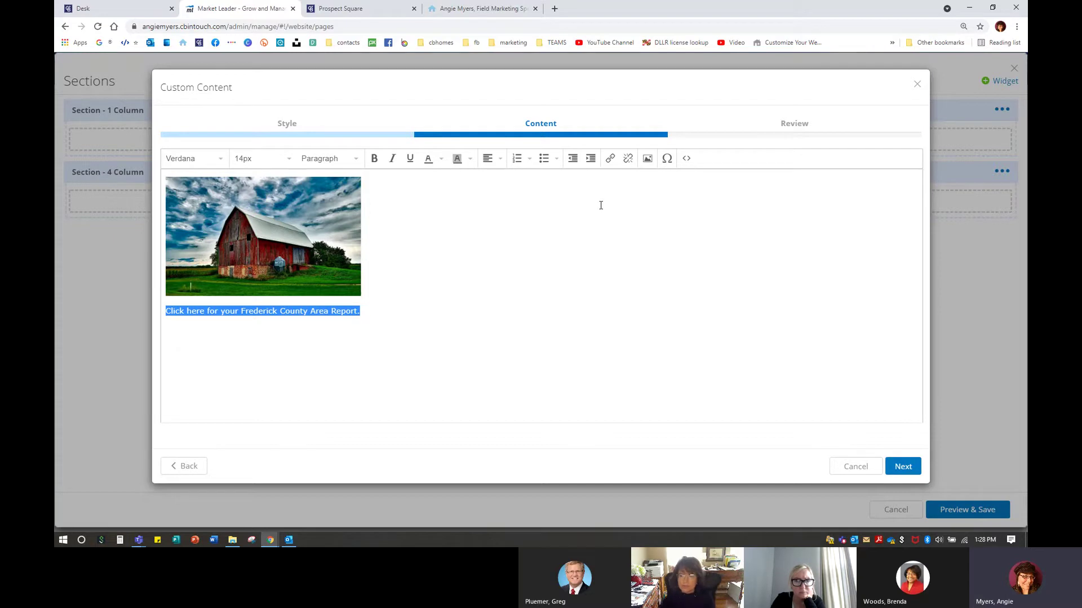
pyautogui.click(475, 7)
pyautogui.click(340, 9)
pyautogui.rightClick(768, 225)
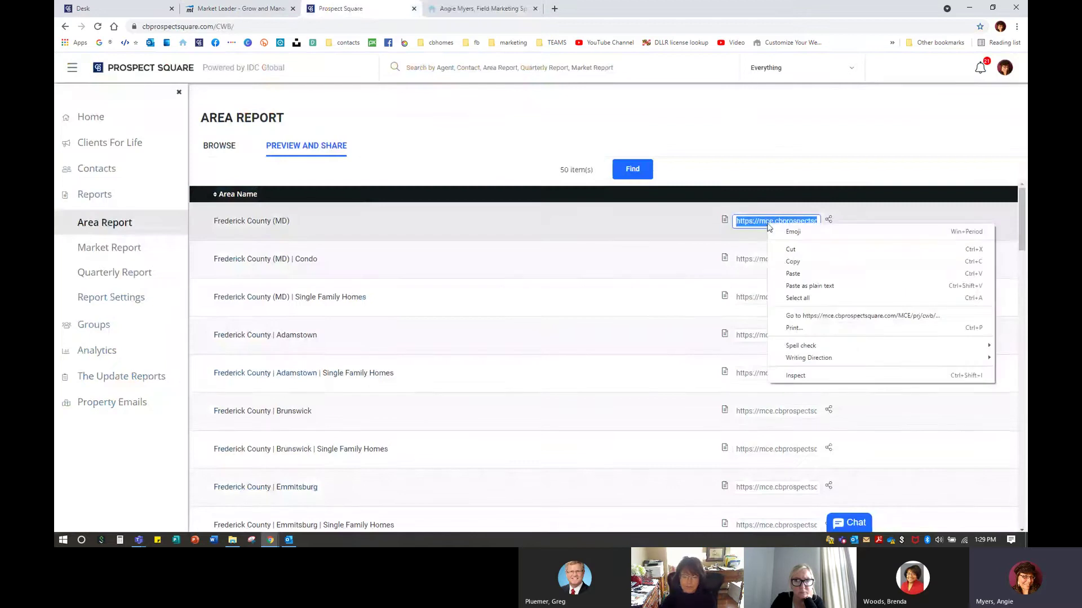
pyautogui.click(793, 261)
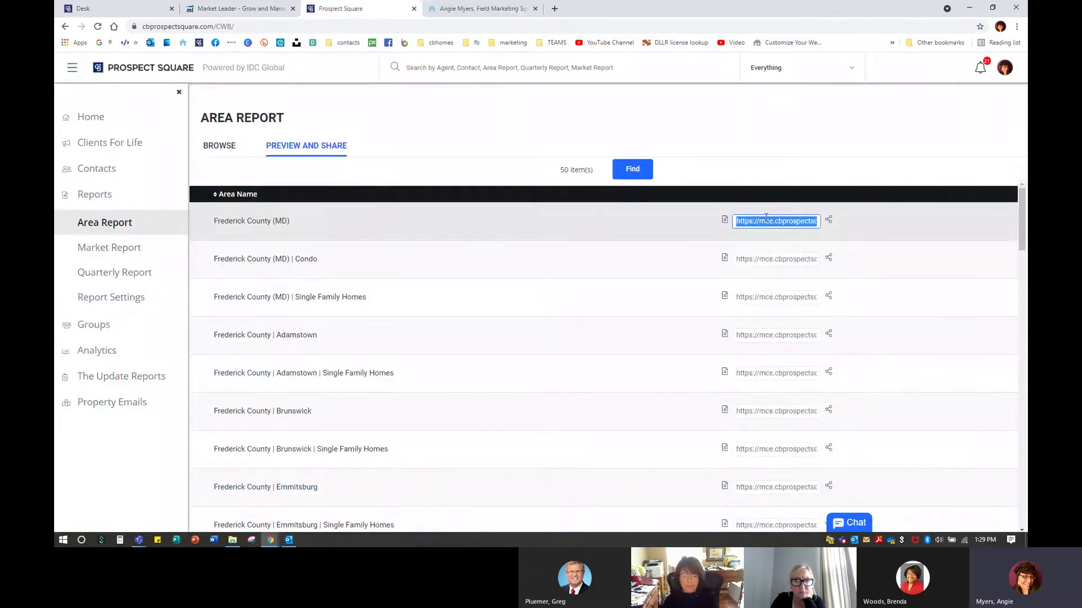
# Back in Market Leader, link the selected caption to the copied report URL with a New window target, and finish the Custom Content widget.
pyautogui.click(226, 9)
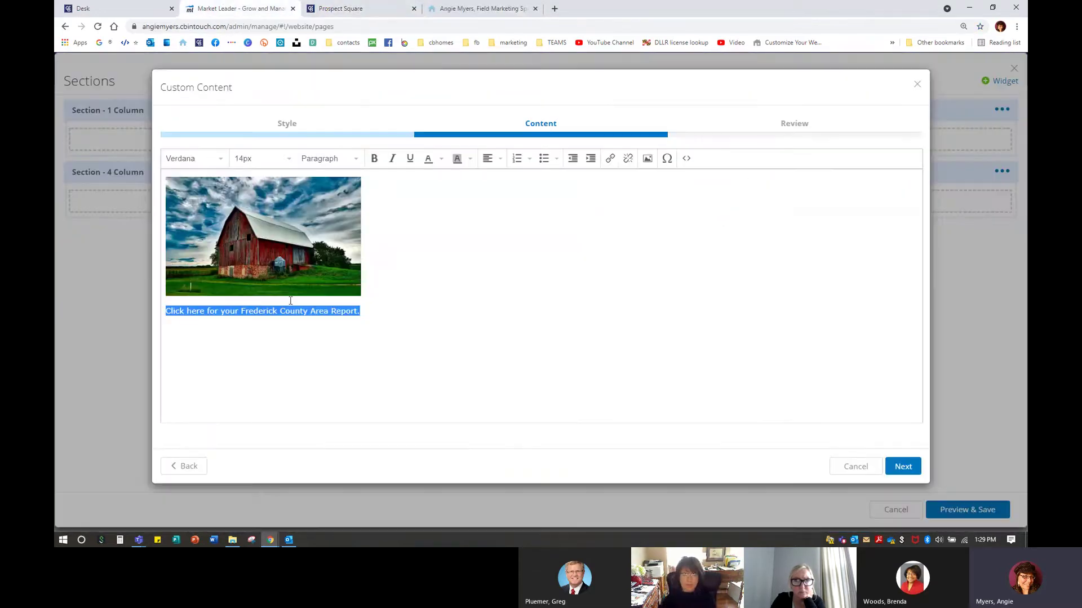
pyautogui.click(609, 158)
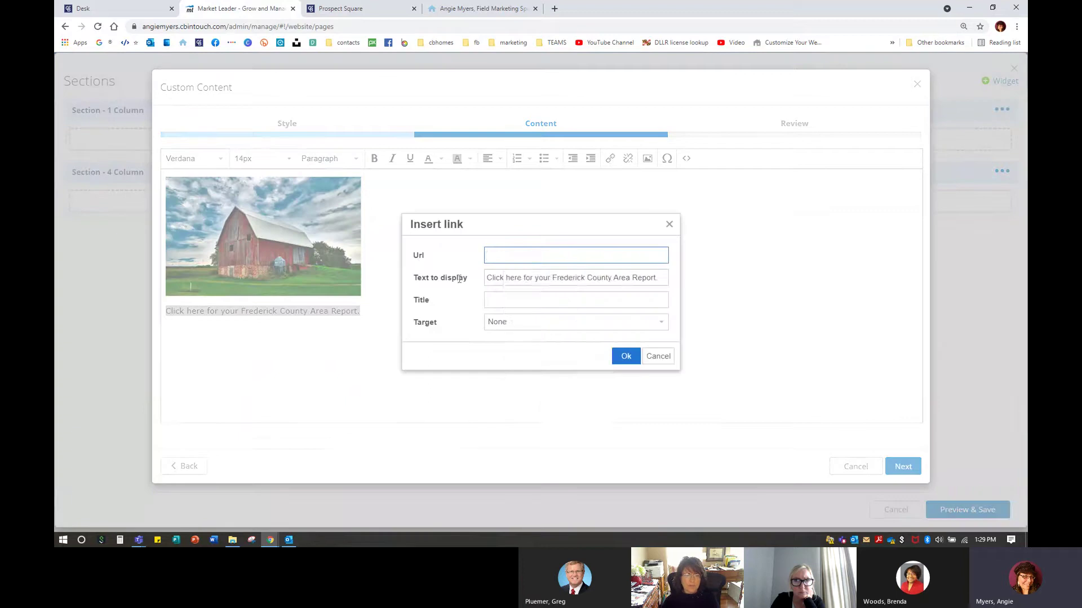
pyautogui.rightClick(504, 255)
pyautogui.click(542, 335)
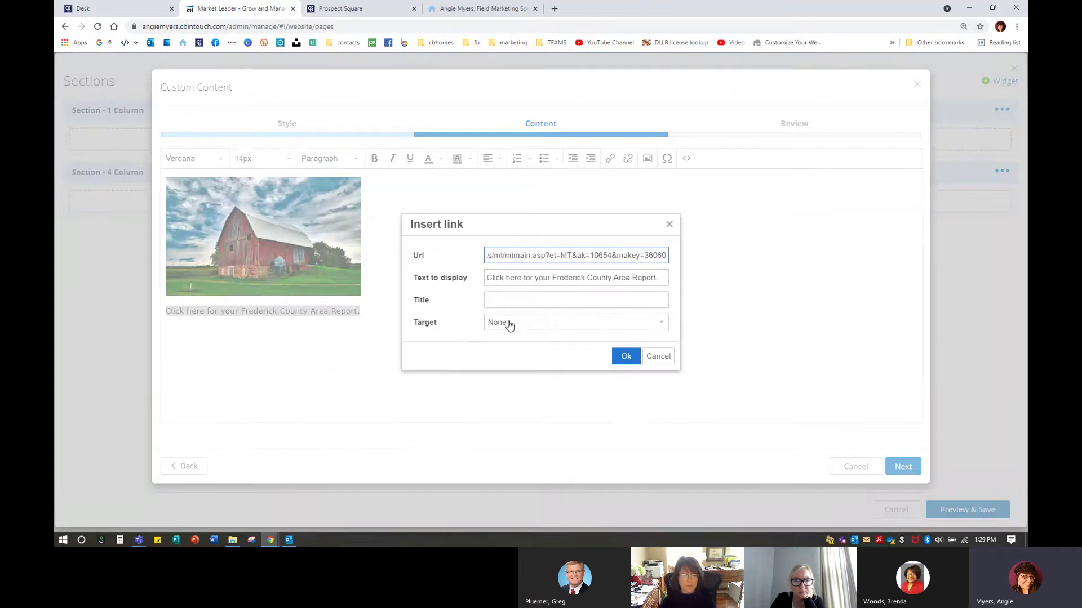
pyautogui.click(507, 323)
pyautogui.click(512, 357)
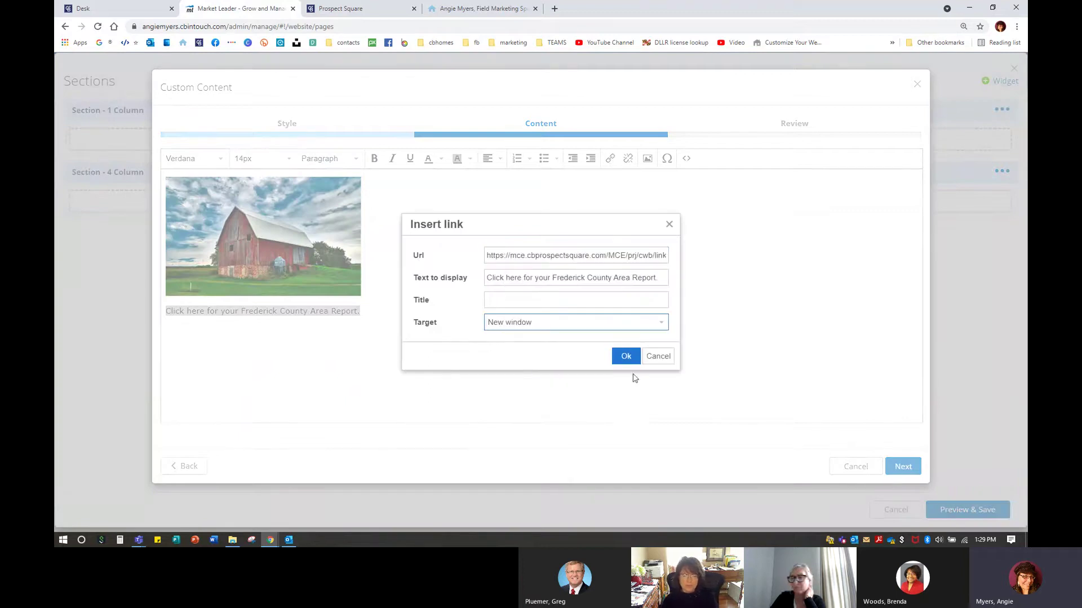
pyautogui.click(622, 356)
pyautogui.click(621, 359)
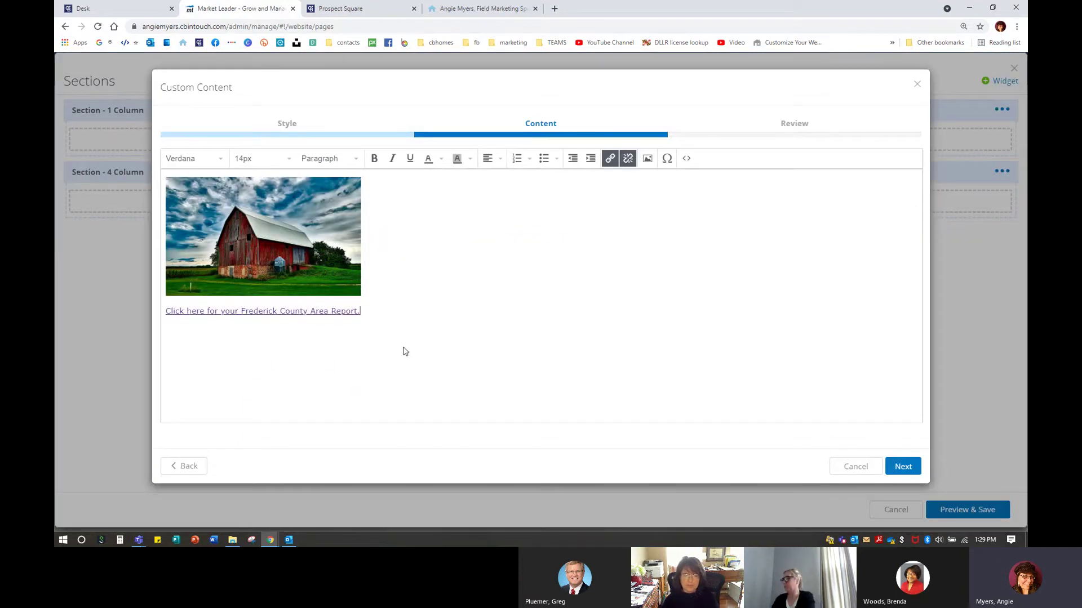
pyautogui.click(905, 466)
pyautogui.click(901, 330)
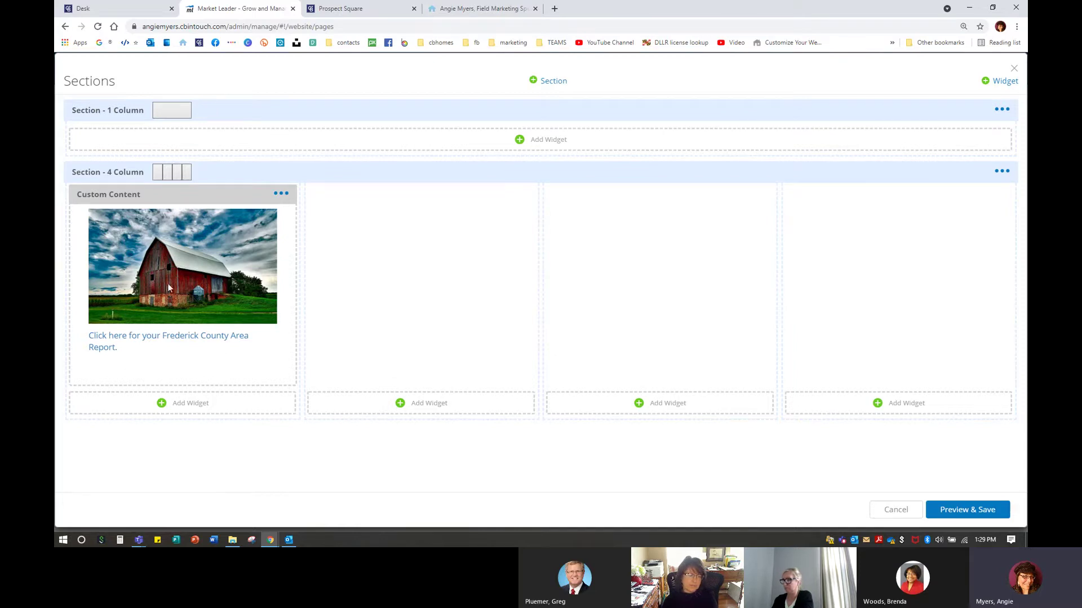
# Start a Custom Content widget with a white background and no headline in the second column of the four-column section.
pyautogui.click(428, 404)
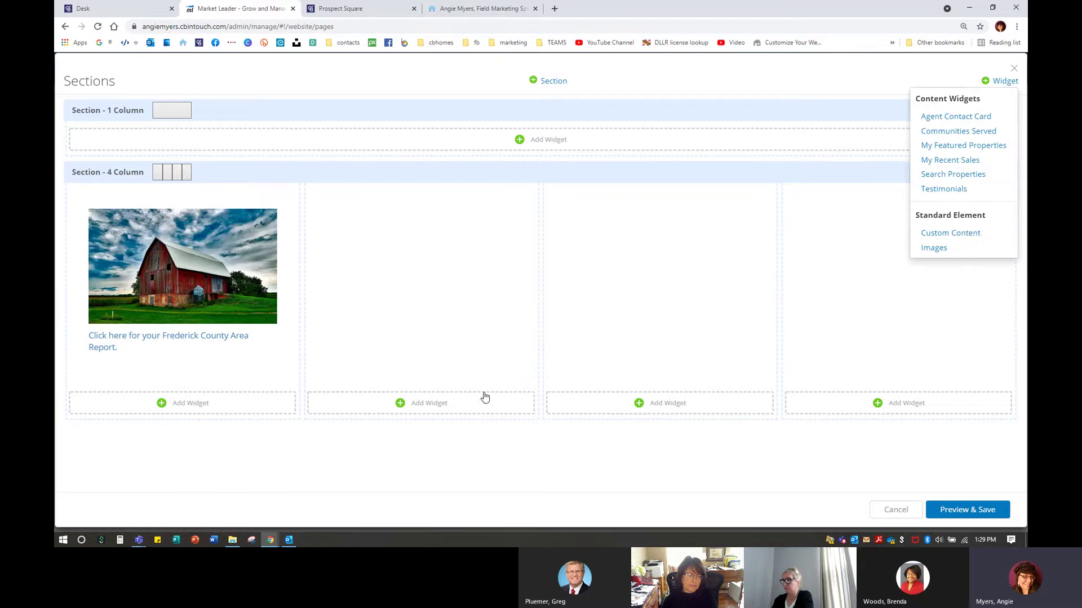
pyautogui.click(965, 233)
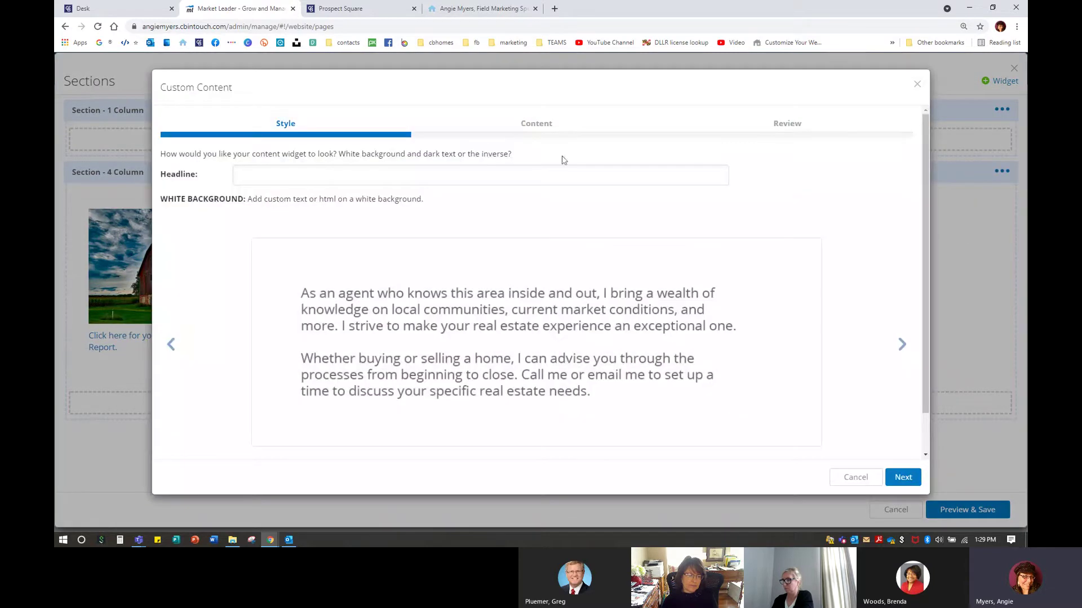
pyautogui.click(903, 477)
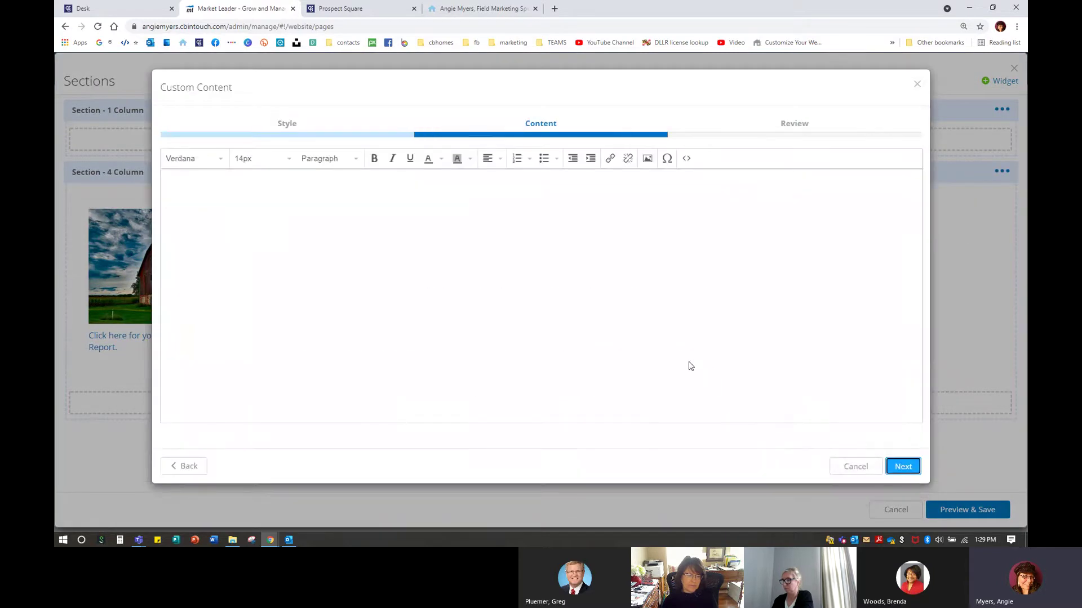
# Upload Baltimore City.jpg from the stock photo folder and insert it into the widget's content without a meta description.
pyautogui.click(648, 160)
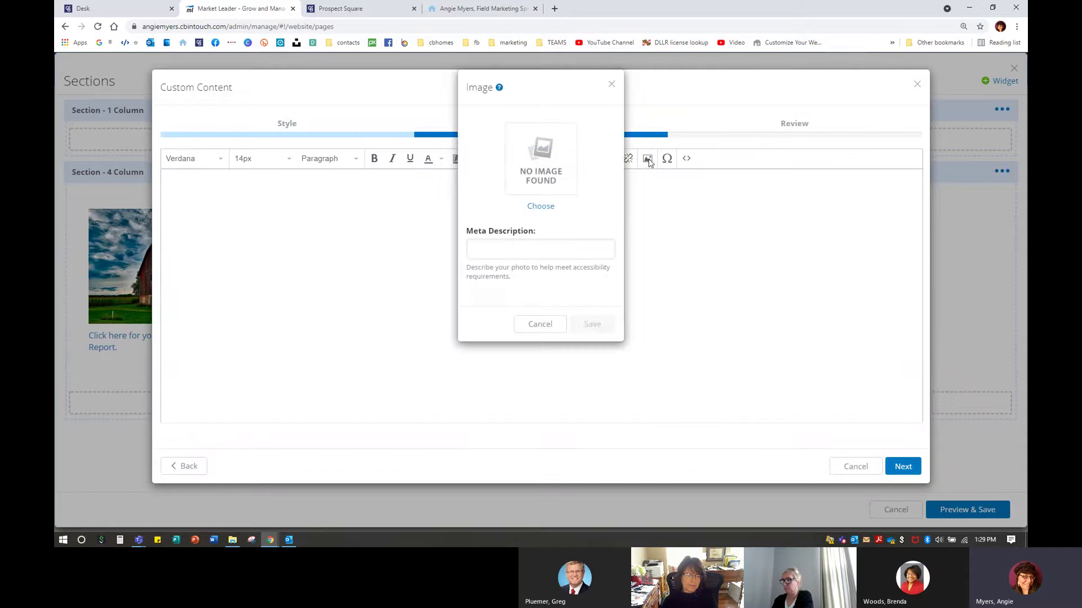
pyautogui.click(541, 206)
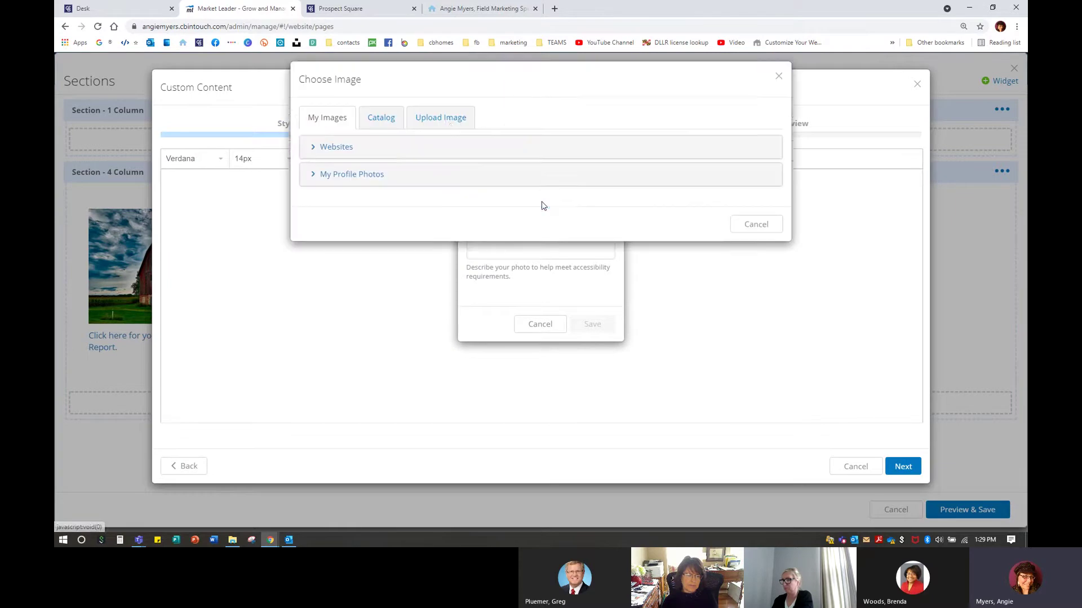
pyautogui.click(431, 125)
pyautogui.click(580, 160)
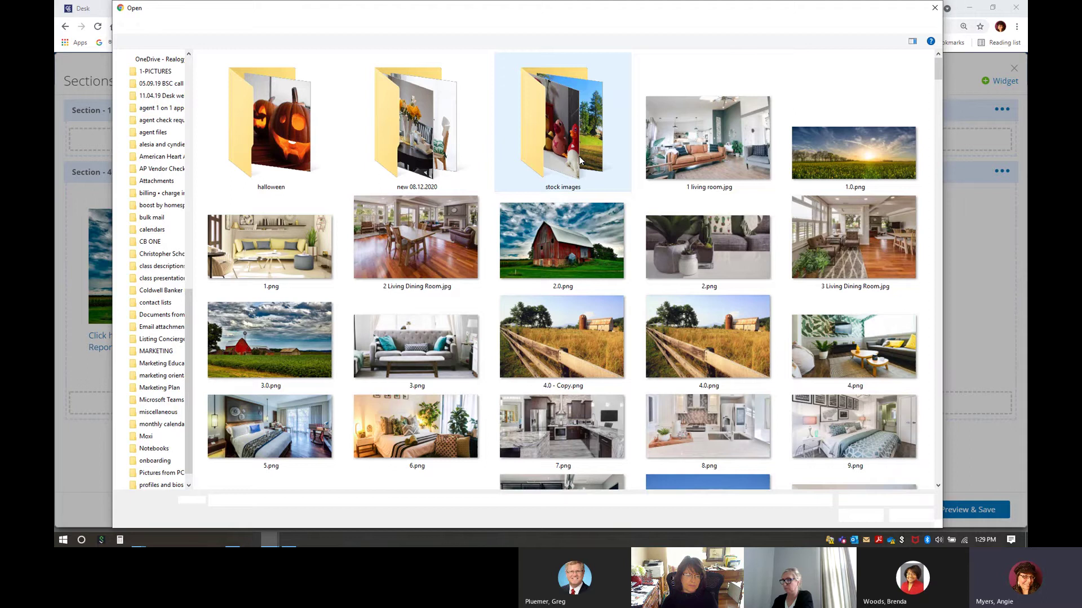
pyautogui.scroll(-10, 618, 230)
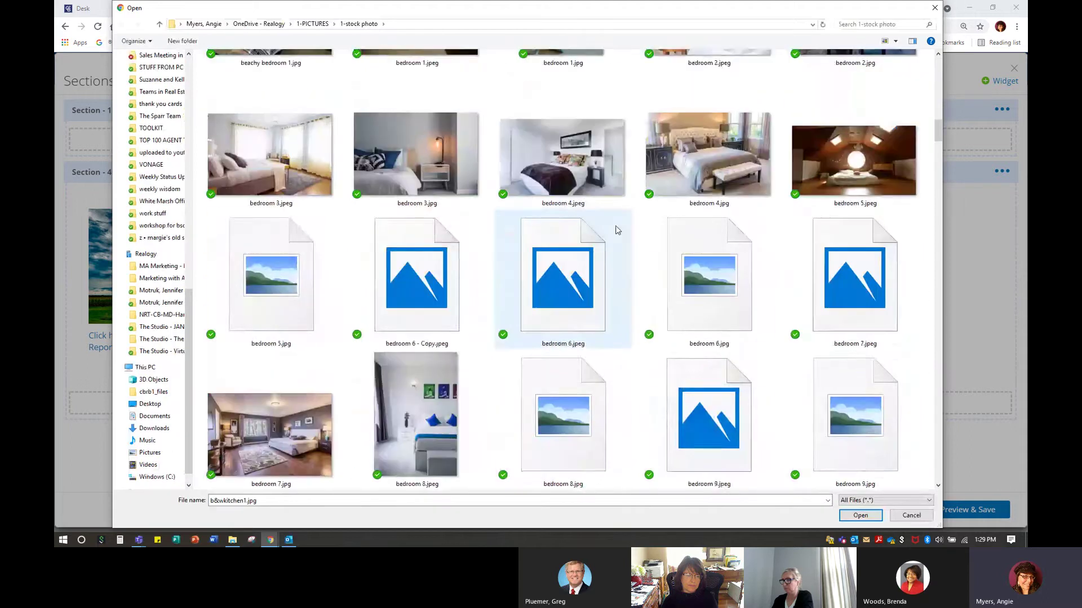
pyautogui.scroll(3, 617, 230)
pyautogui.scroll(3, 618, 230)
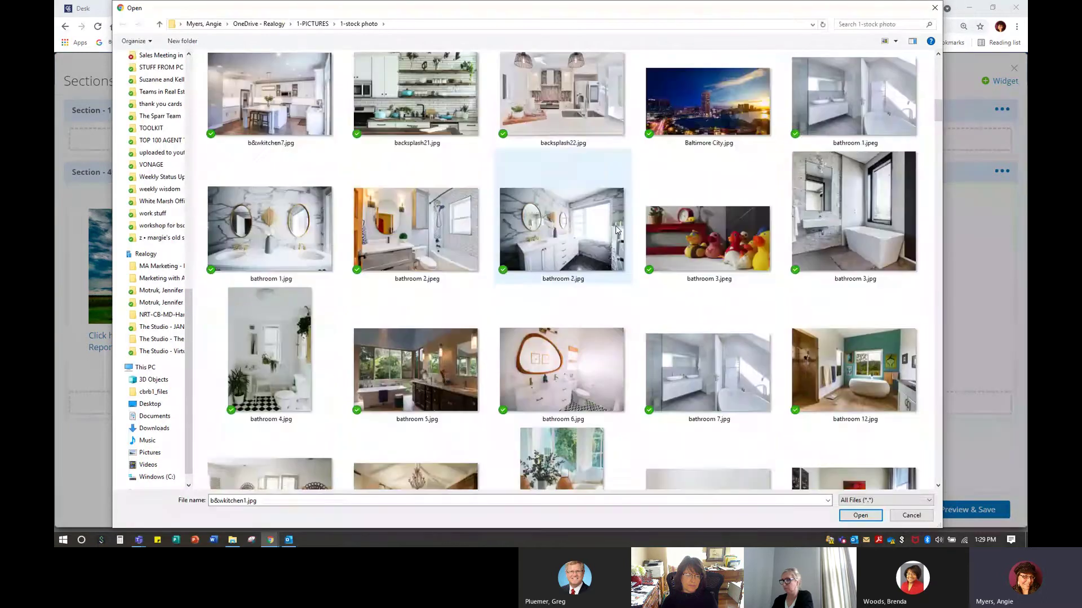
pyautogui.doubleClick(710, 86)
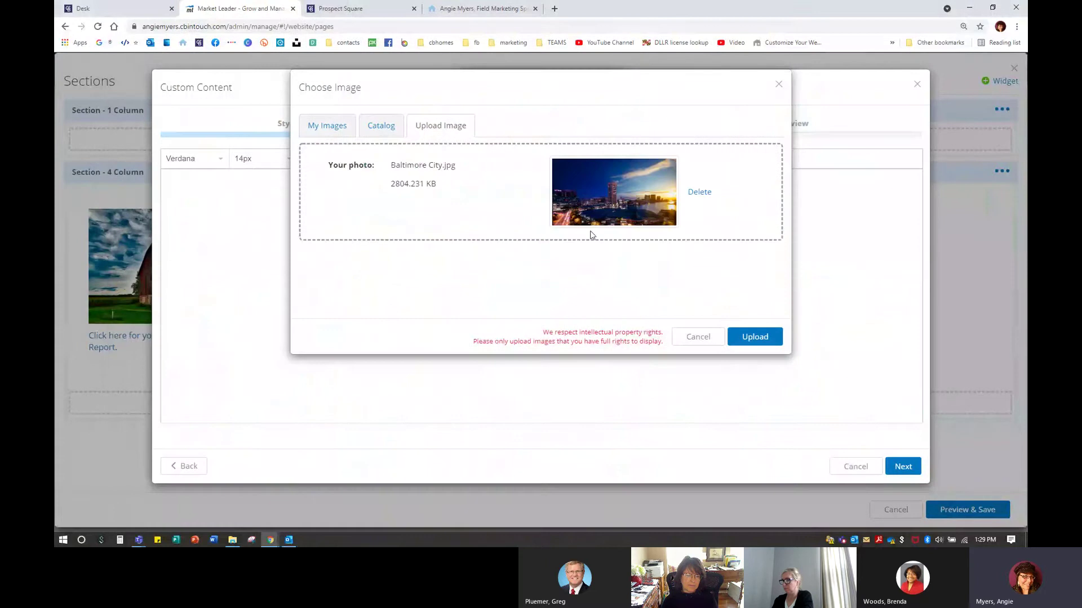
pyautogui.click(757, 338)
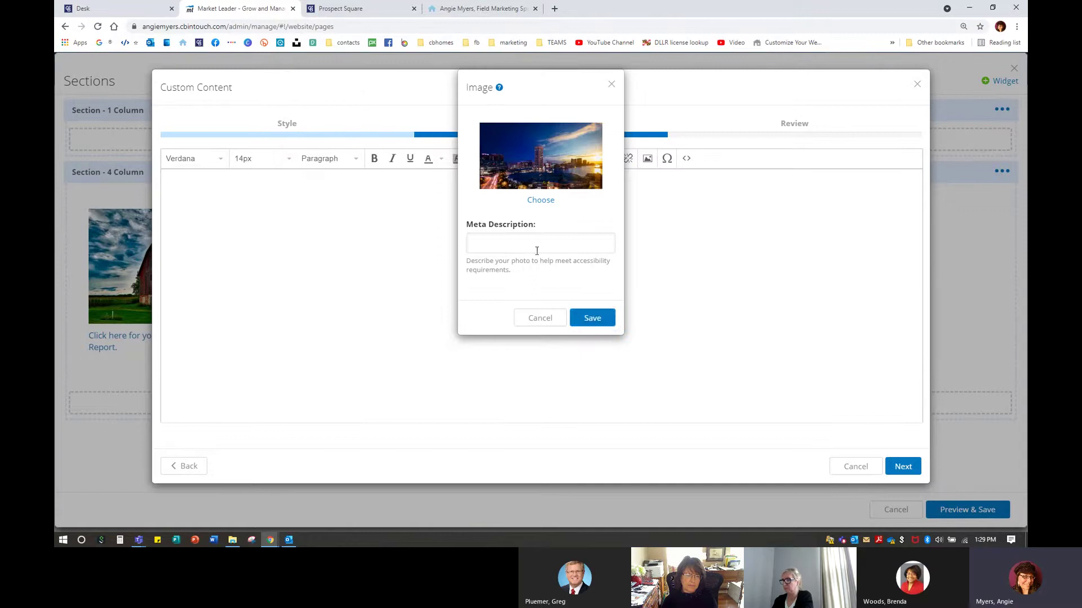
pyautogui.click(591, 318)
# Shrink the skyline image to about a quarter of the editor's width and add the caption "Click here for your Baltimore City Area Report." below it.
pyautogui.click(183, 195)
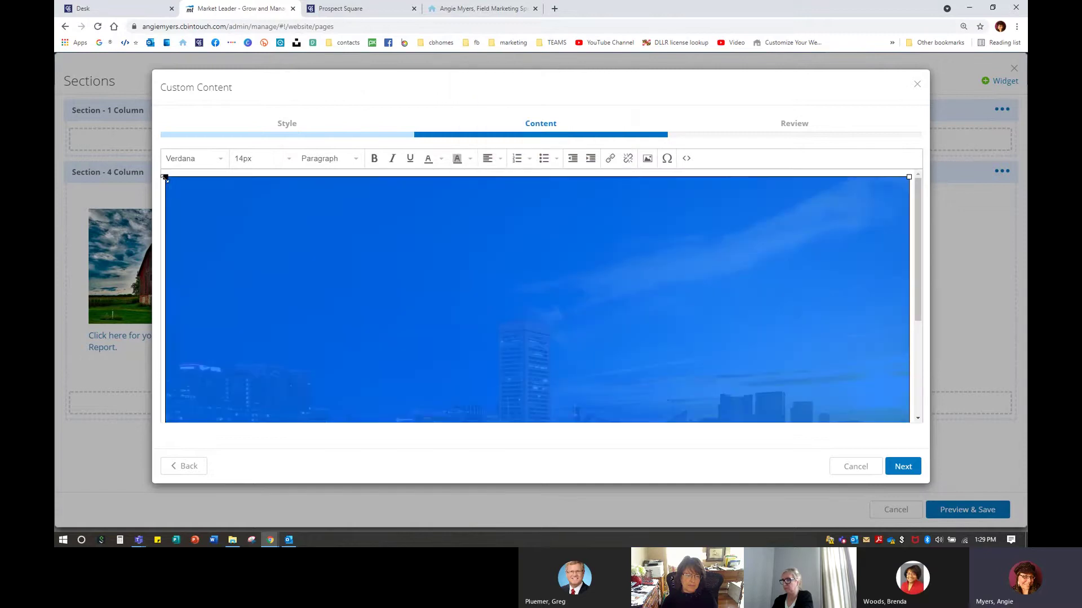
pyautogui.moveTo(165, 178); pyautogui.dragTo(435, 343)
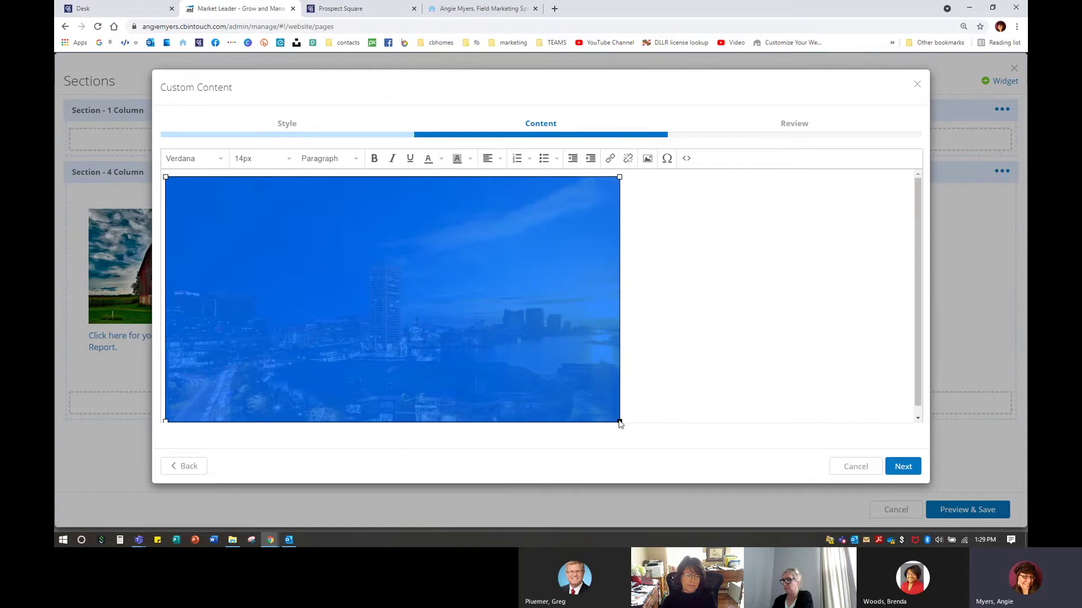
pyautogui.moveTo(620, 422); pyautogui.dragTo(363, 275)
pyautogui.click(404, 270)
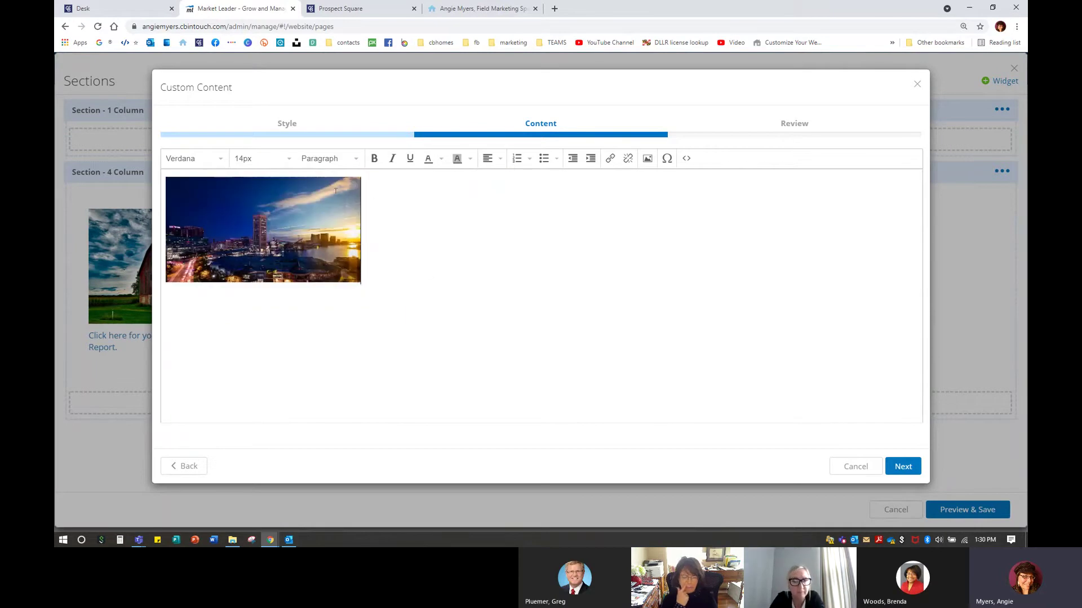
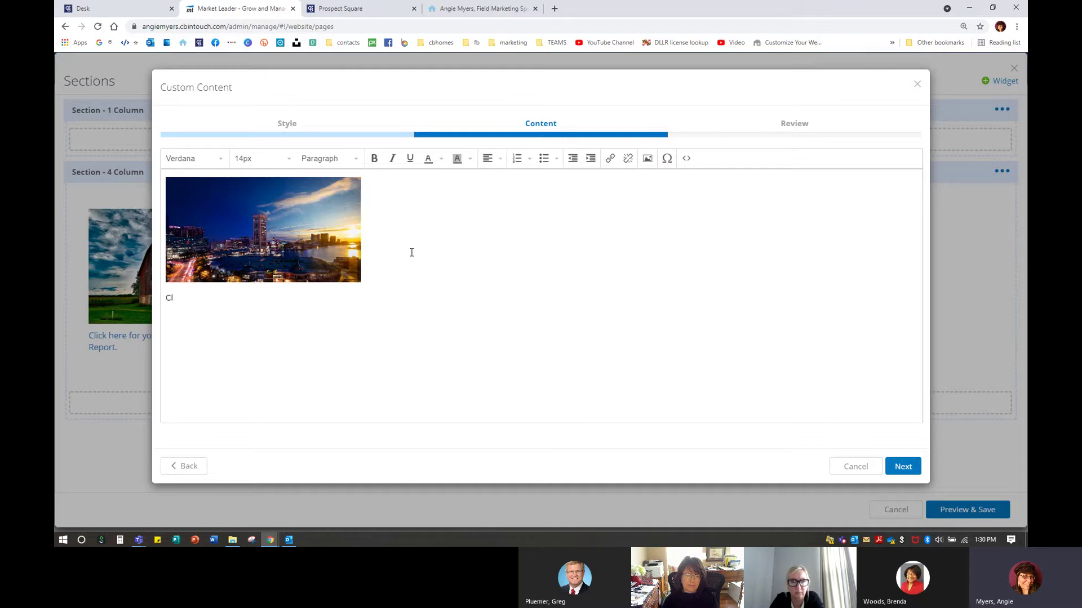
pyautogui.write('ick here for your Baltimore City Area Report.')
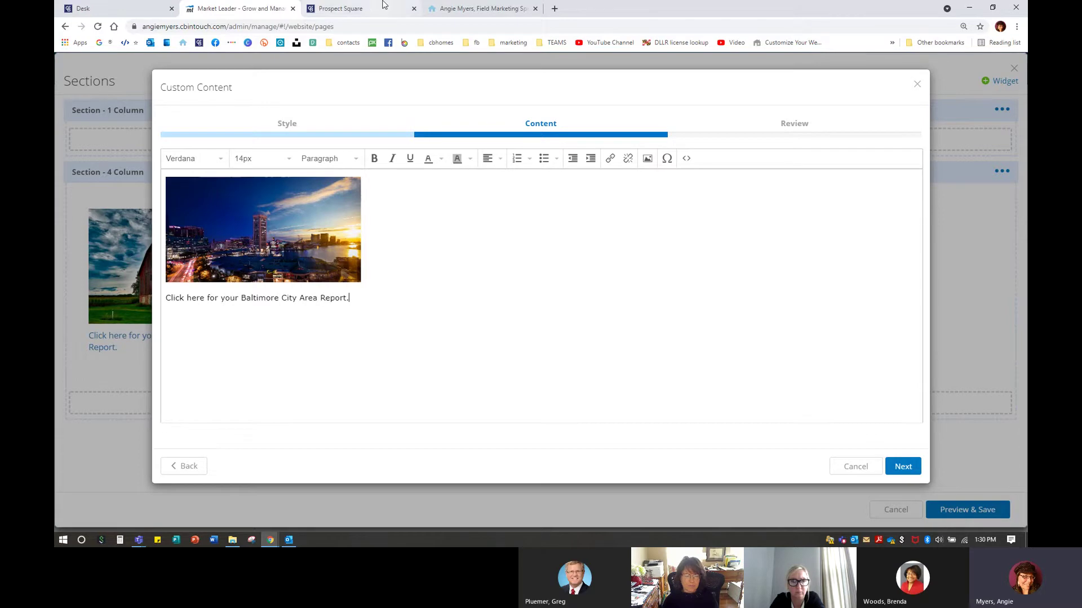
# Switch to Prospect Square and filter the shareable area reports to the region MA - Baltimore City County (MD).
pyautogui.click(350, 8)
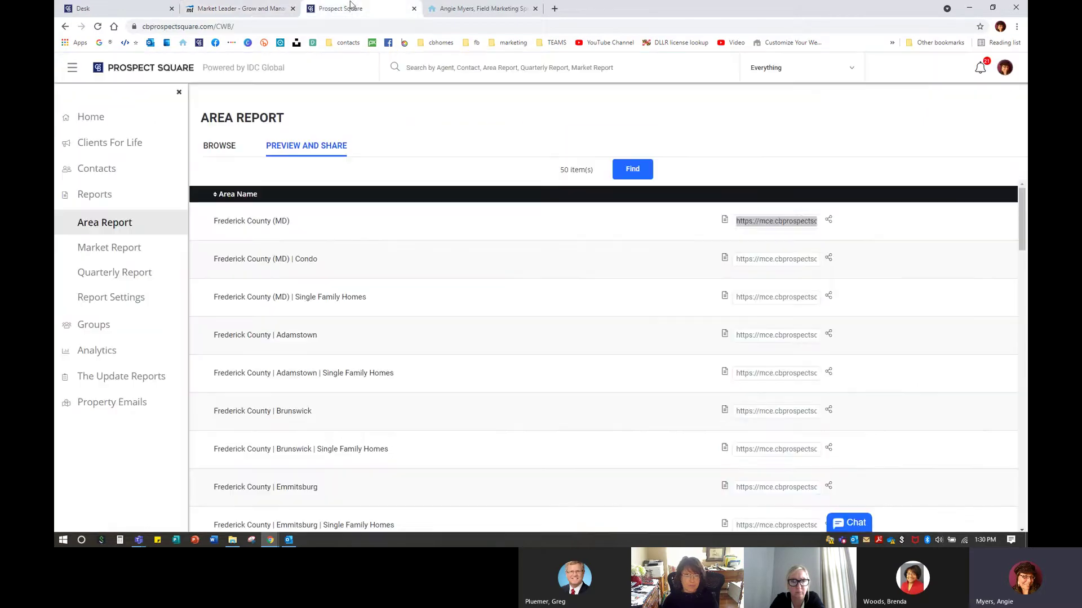
pyautogui.click(309, 146)
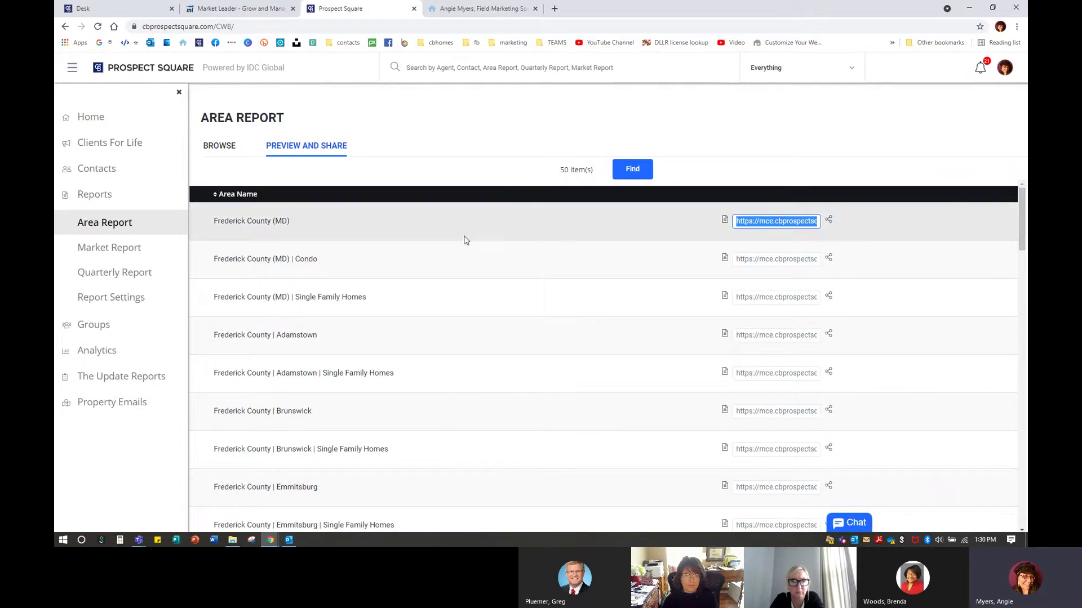
pyautogui.click(630, 169)
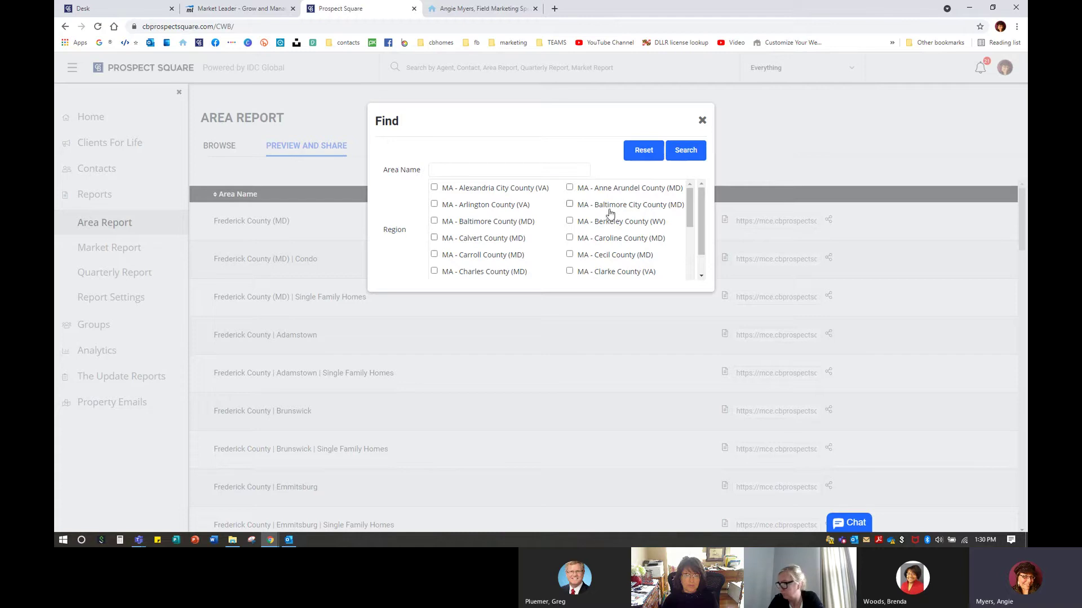
pyautogui.click(569, 204)
pyautogui.scroll(-3, 459, 231)
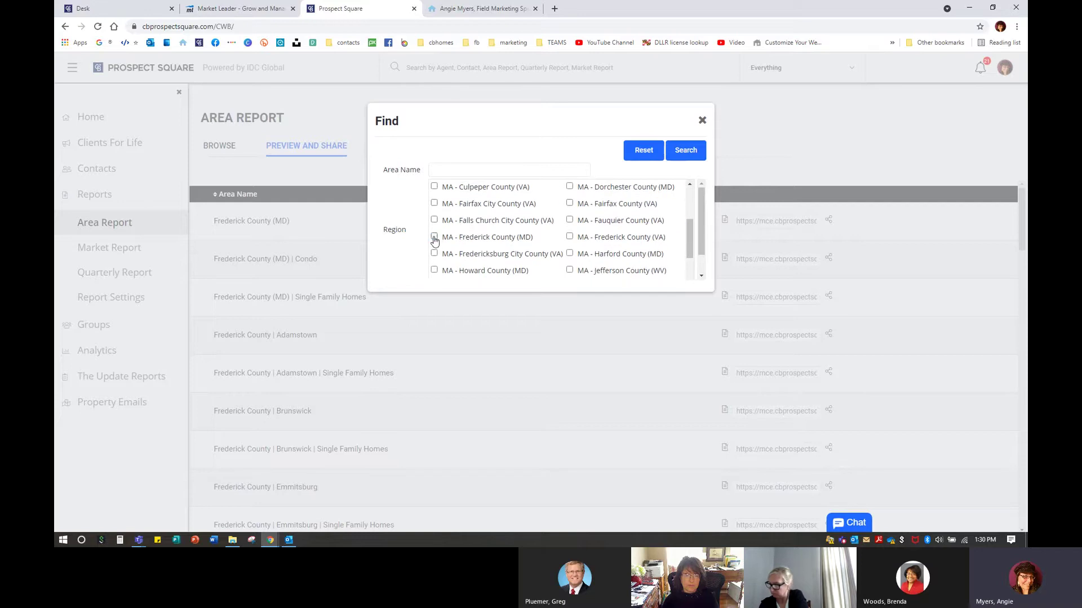
pyautogui.click(685, 150)
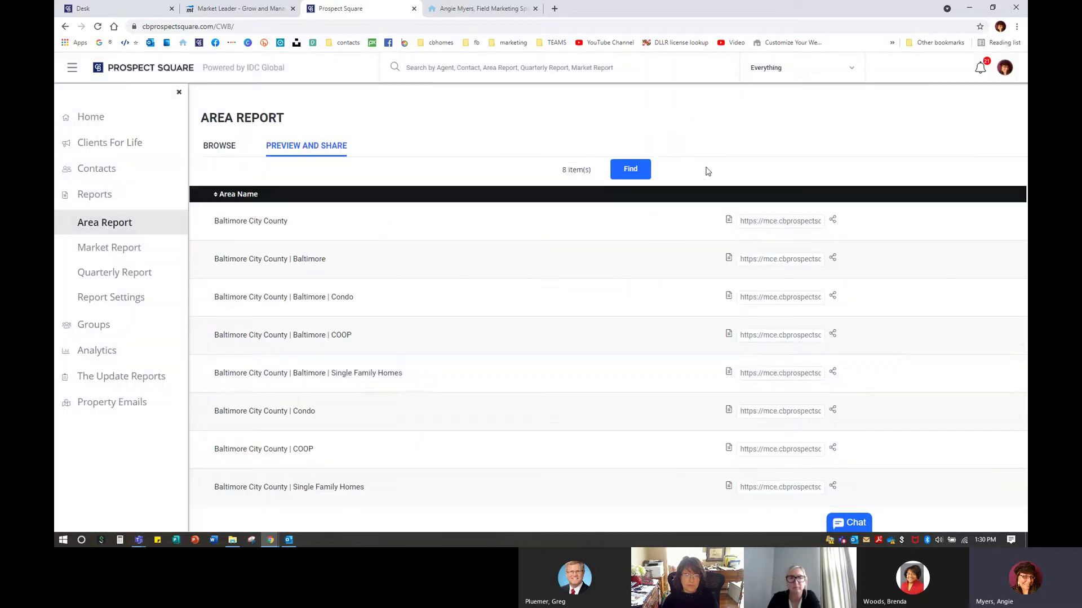
# Copy the full share link of the general Baltimore City County area report.
pyautogui.click(741, 226)
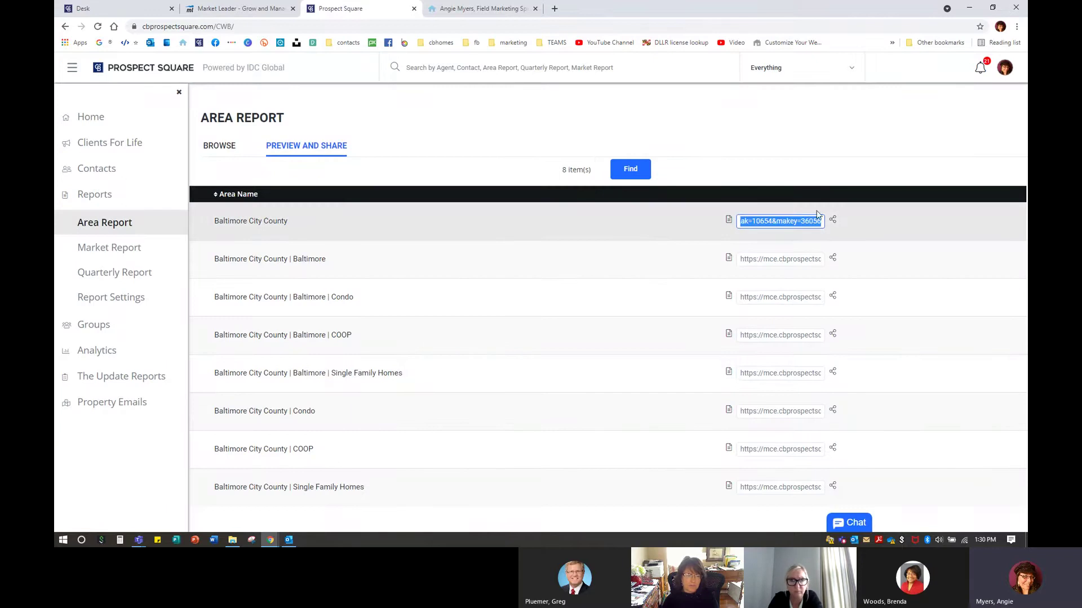
pyautogui.rightClick(782, 225)
pyautogui.click(842, 263)
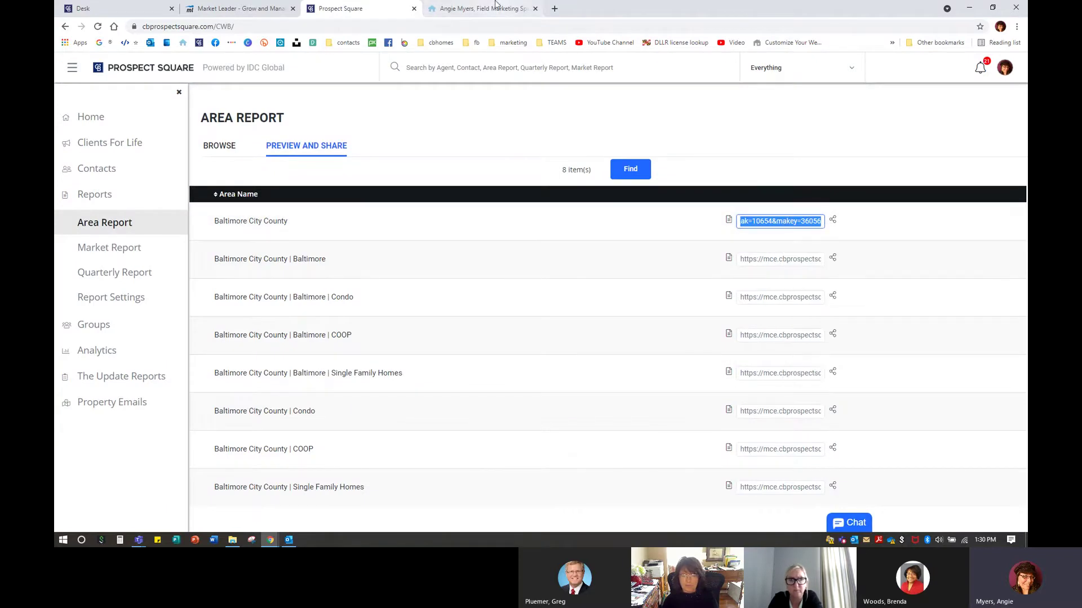
# Back in Market Leader, link the whole Baltimore City caption to the copied report URL with a New window target, and finish the widget.
pyautogui.click(480, 9)
pyautogui.click(240, 8)
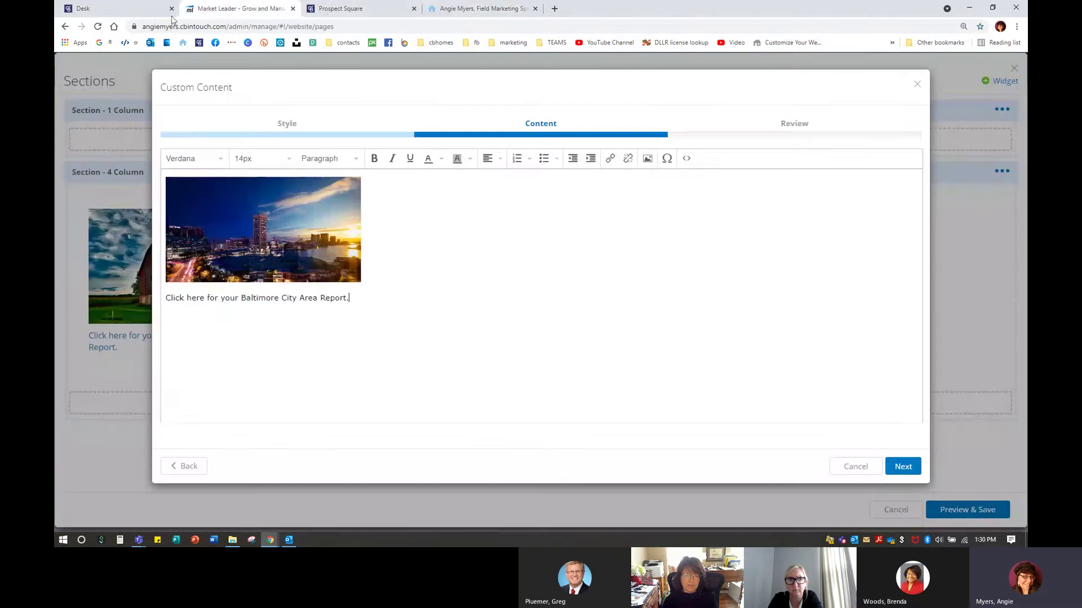
pyautogui.moveTo(360, 296); pyautogui.dragTo(160, 290)
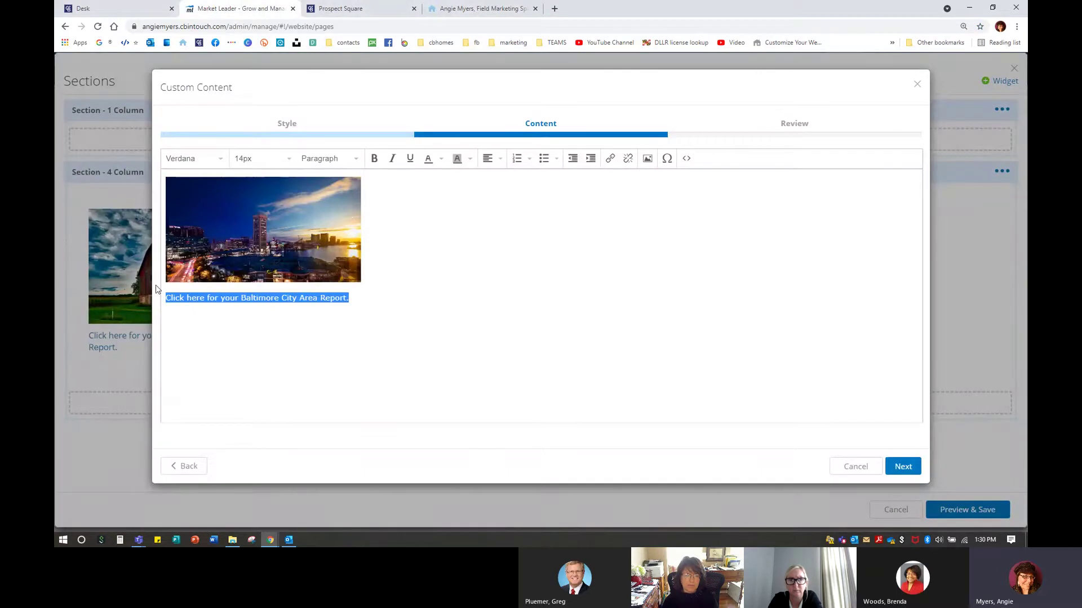
pyautogui.click(611, 159)
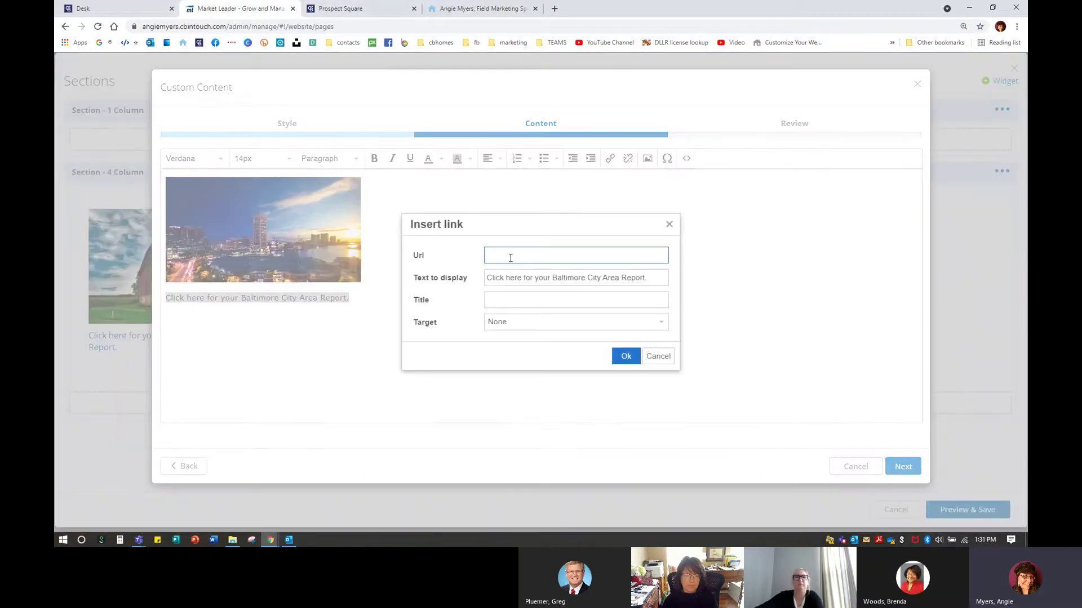
pyautogui.rightClick(509, 254)
pyautogui.click(536, 335)
pyautogui.click(495, 320)
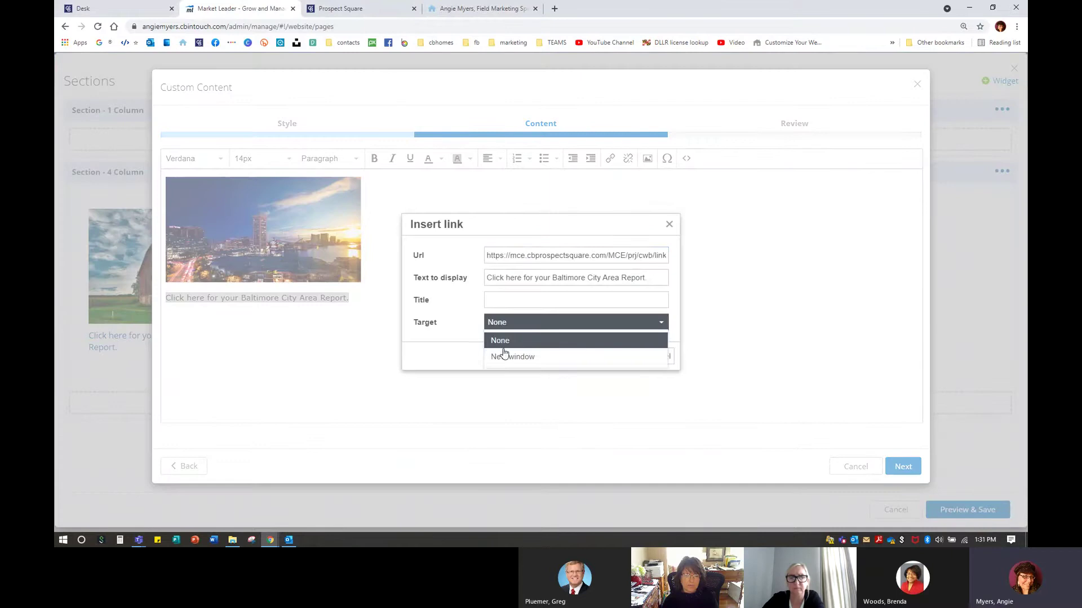
pyautogui.click(506, 355)
pyautogui.click(626, 356)
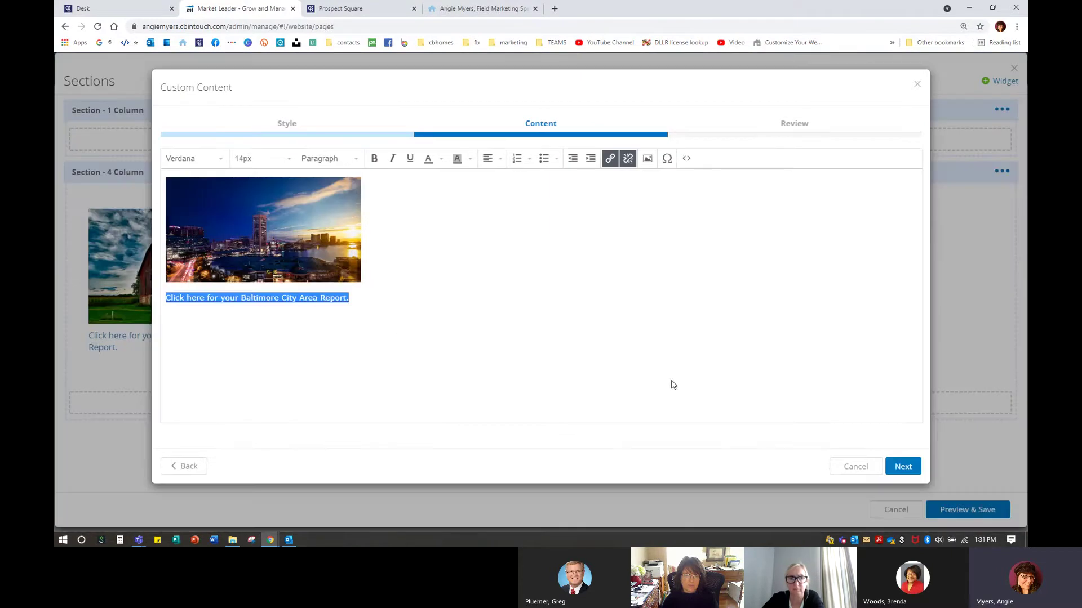
pyautogui.click(898, 466)
pyautogui.click(904, 332)
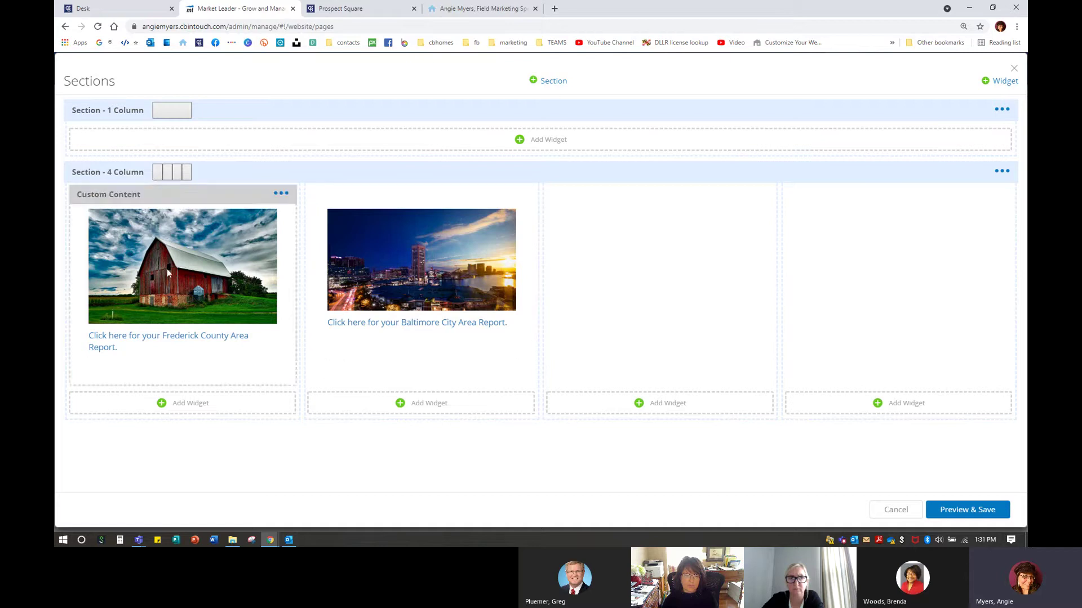
# Preview the area report page in desktop, tablet and mobile layouts, and save it with Publish Page enabled.
pyautogui.moveTo(417, 289)
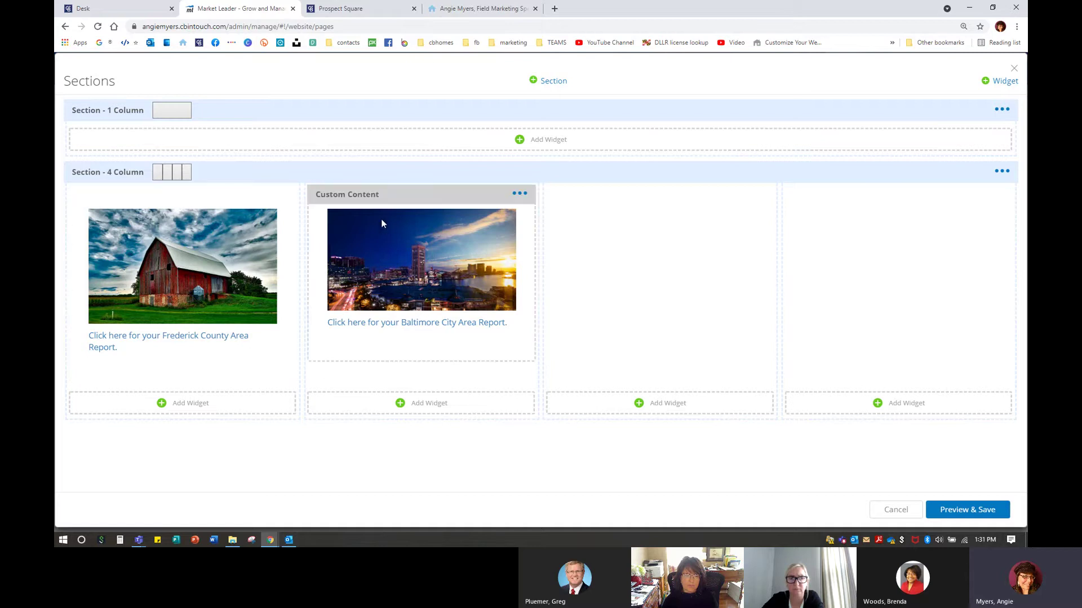
pyautogui.click(977, 510)
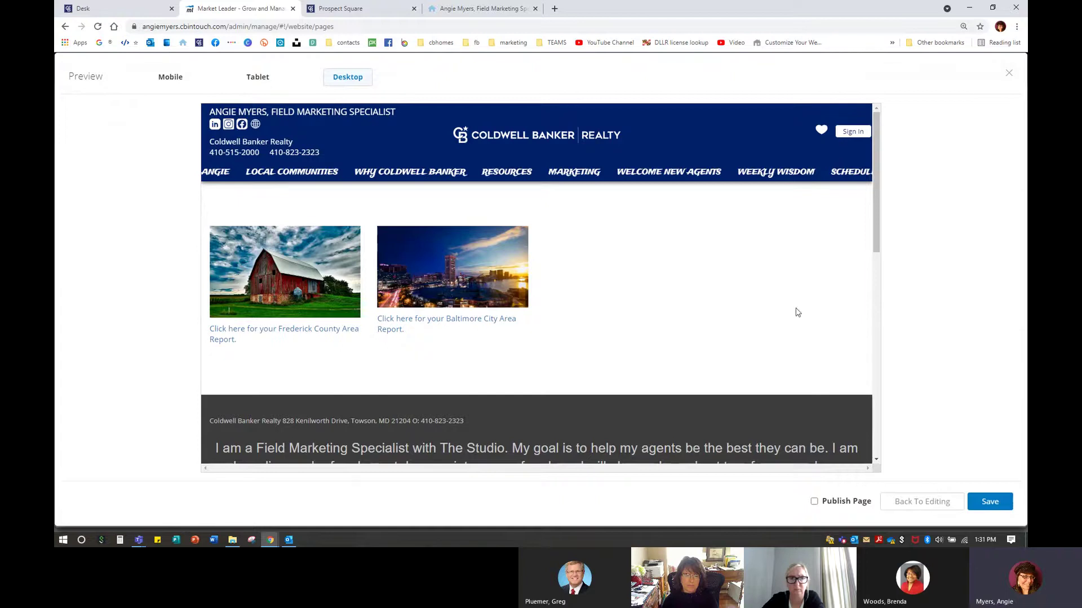
pyautogui.scroll(-1, 567, 266)
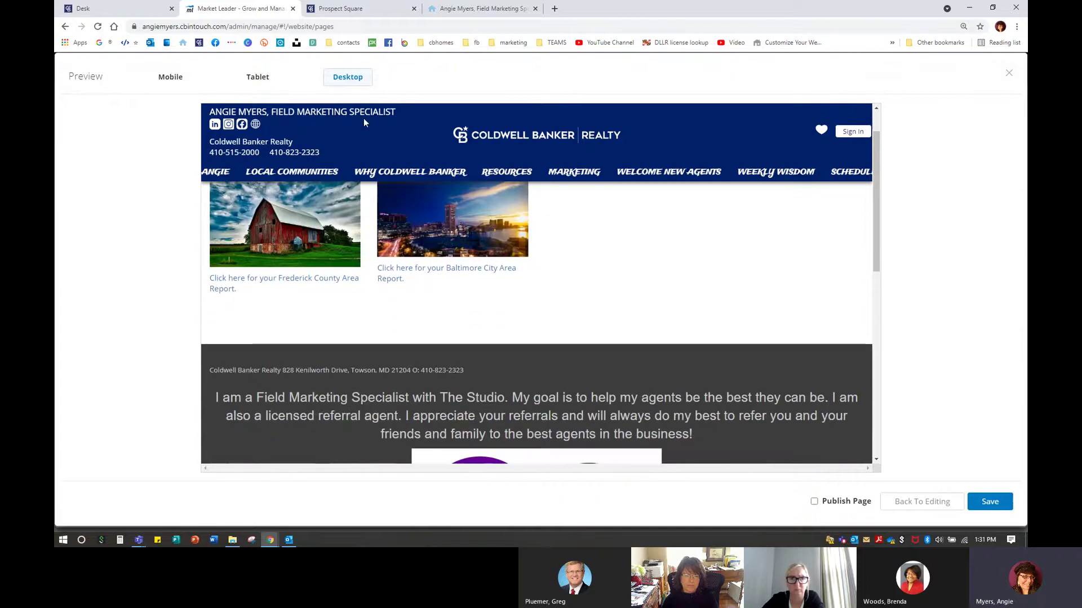
pyautogui.click(257, 77)
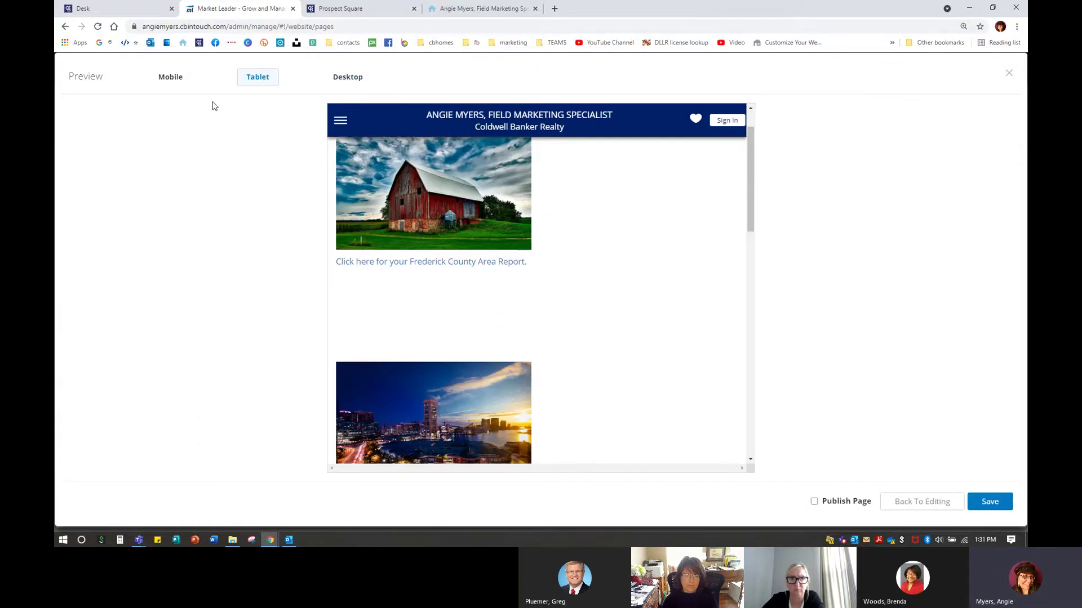
pyautogui.click(170, 76)
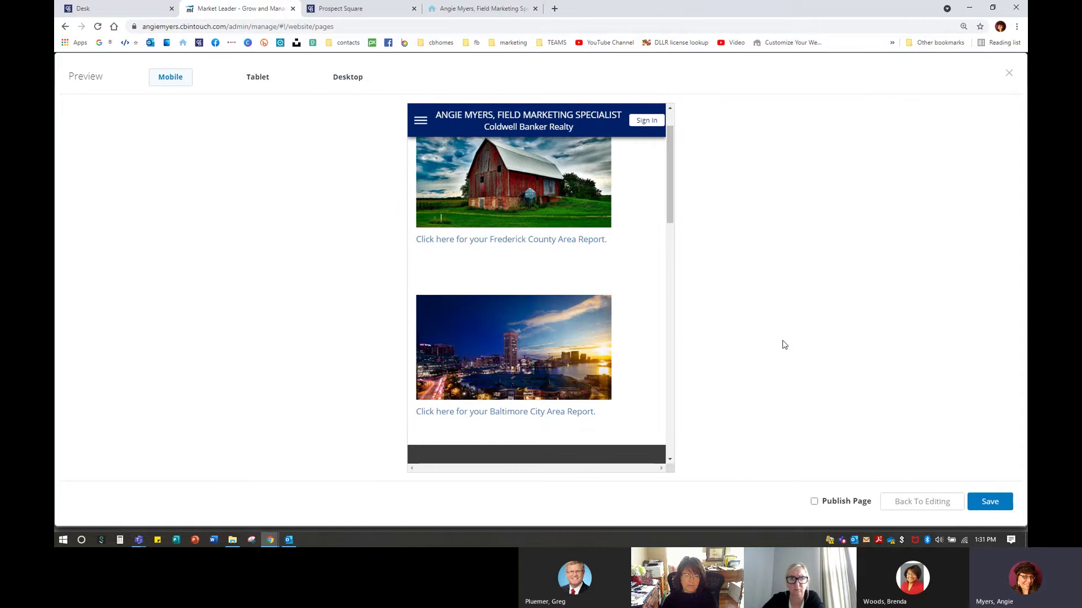
pyautogui.click(822, 507)
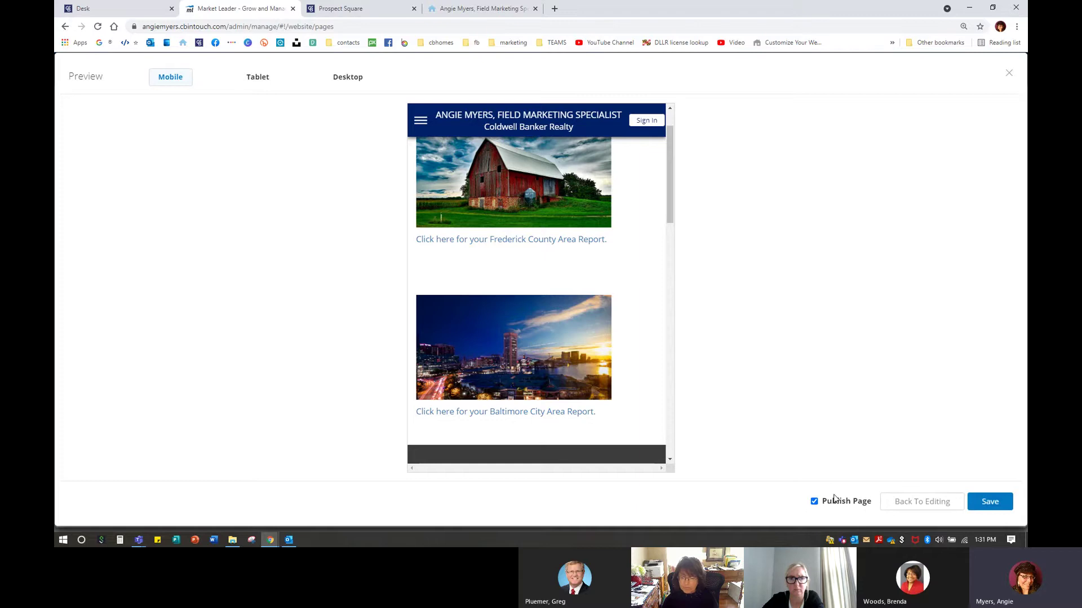
pyautogui.click(979, 503)
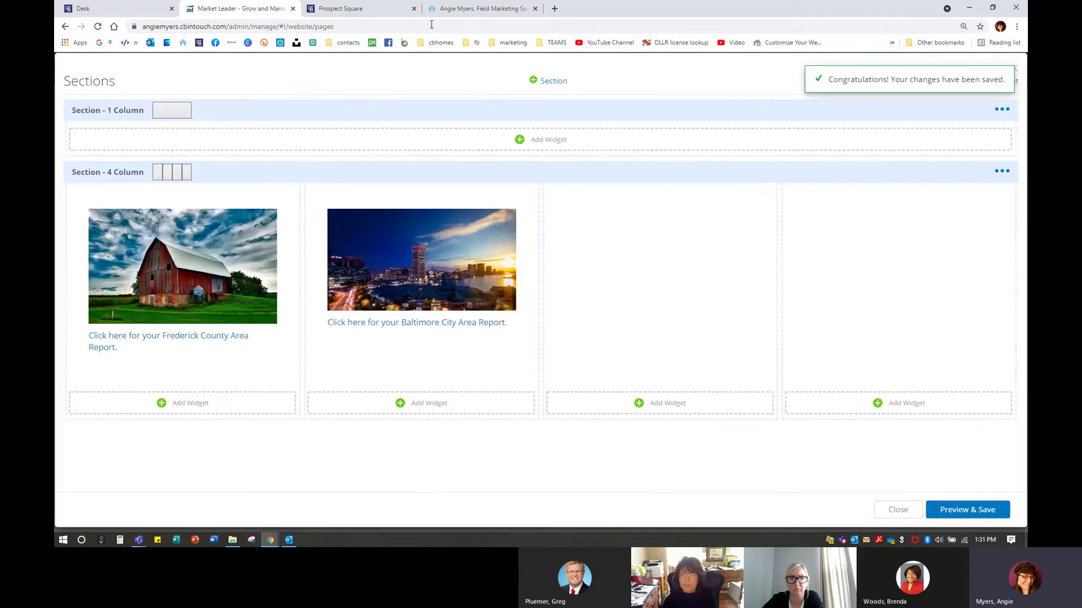
# Reload the live agent website, open its Sections page, and check the Frederick County area report link.
pyautogui.click(473, 7)
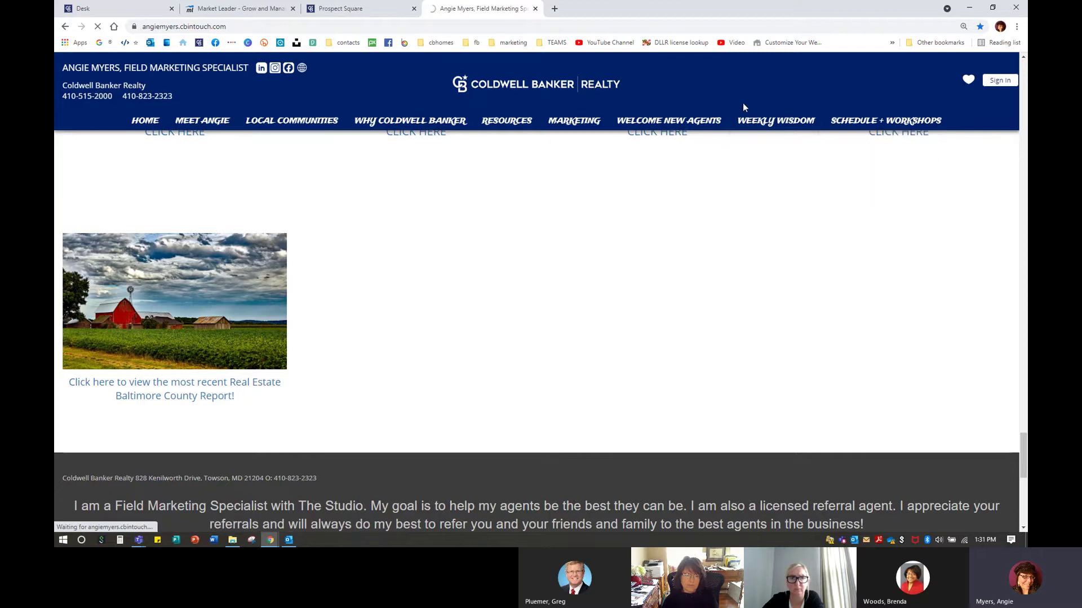
pyautogui.press('F5')
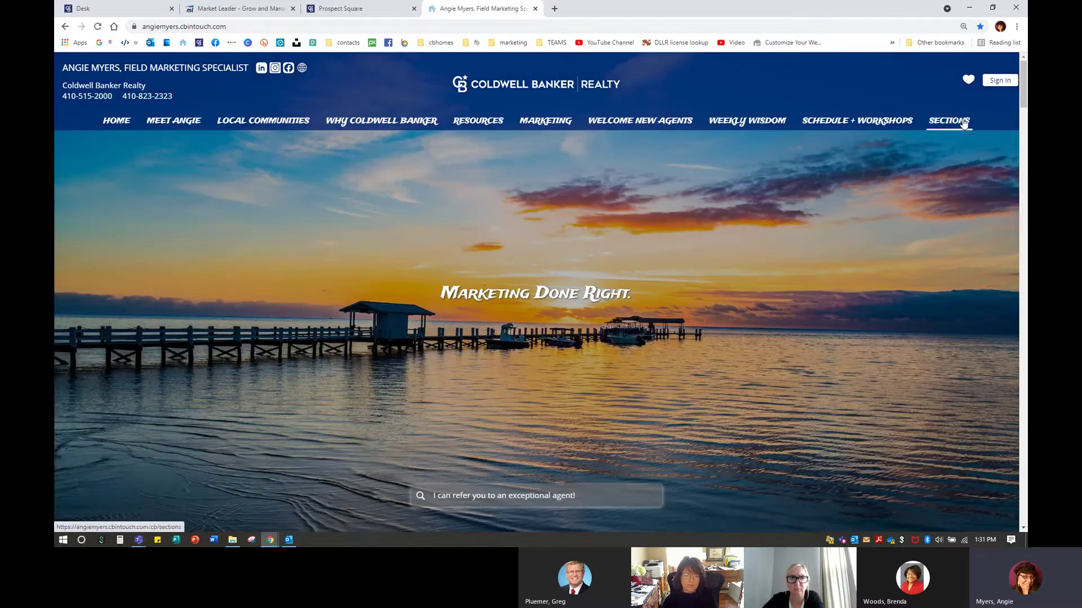
pyautogui.click(963, 122)
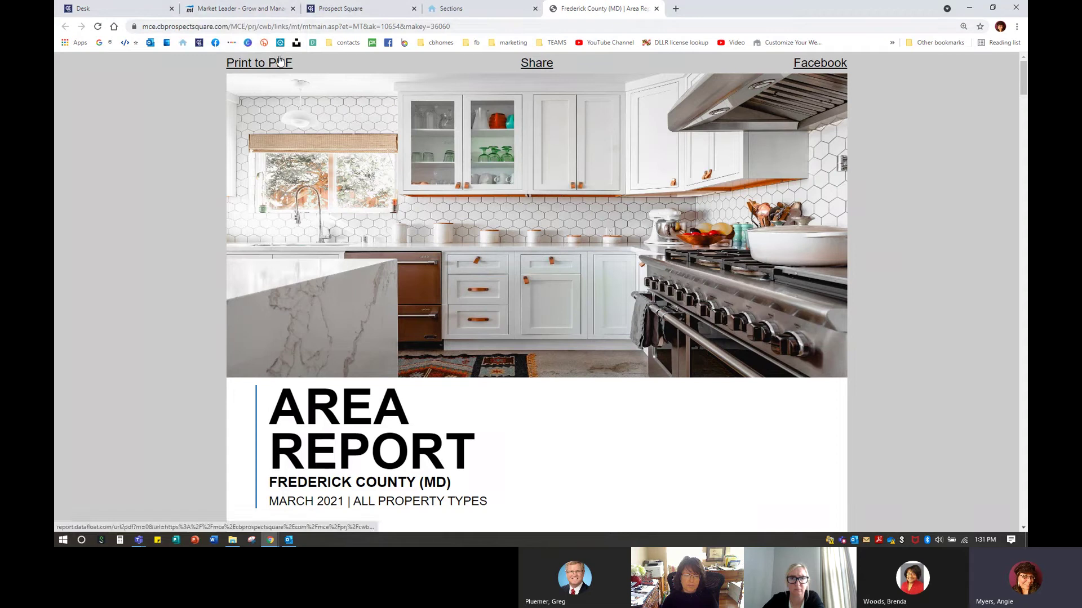
# Switch to Prospect Square, filter the shareable area reports to the region MA - Harford County (MD), and review the listed town and property-type reports.
pyautogui.click(345, 8)
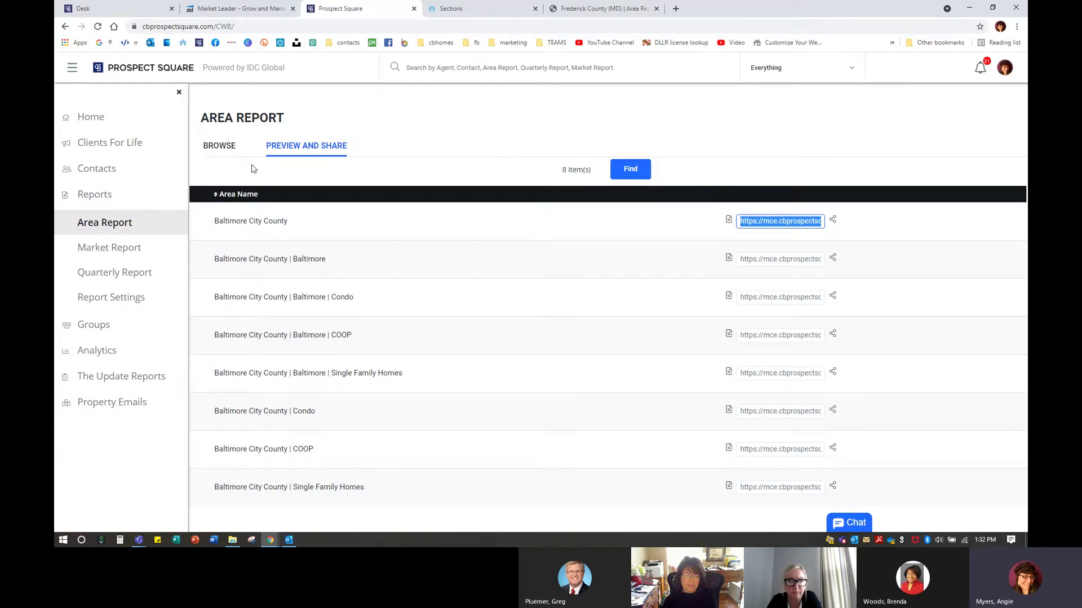
pyautogui.click(647, 169)
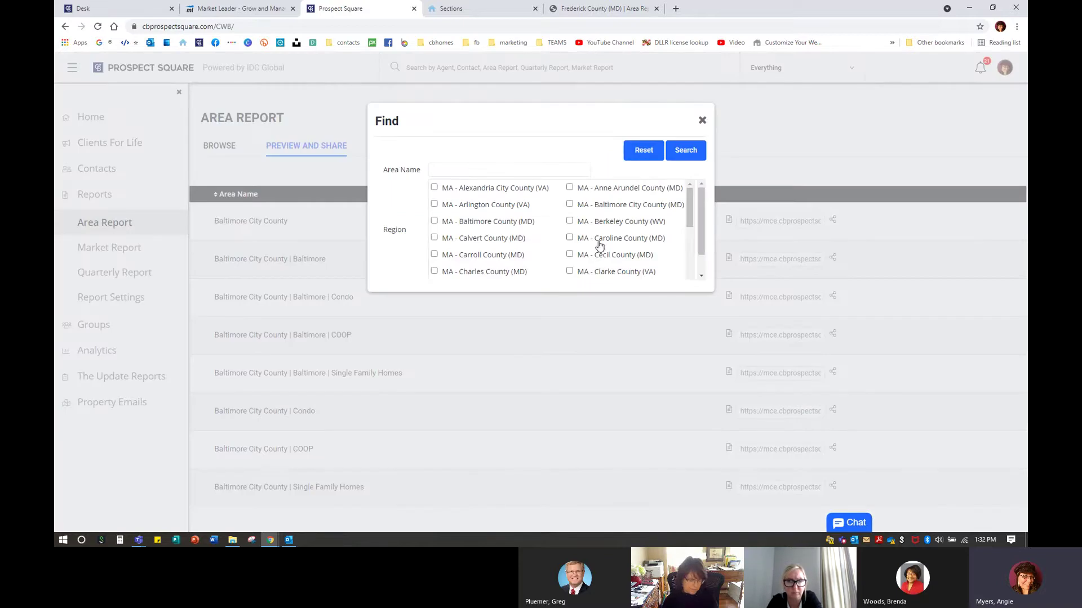
pyautogui.scroll(-1, 600, 245)
pyautogui.scroll(-2, 602, 246)
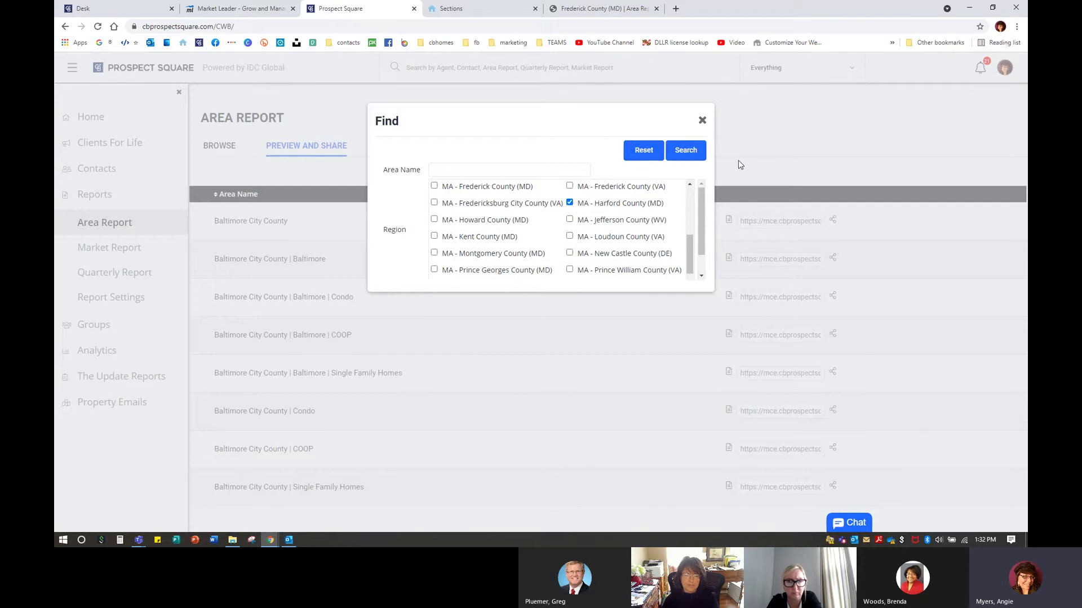
pyautogui.click(726, 161)
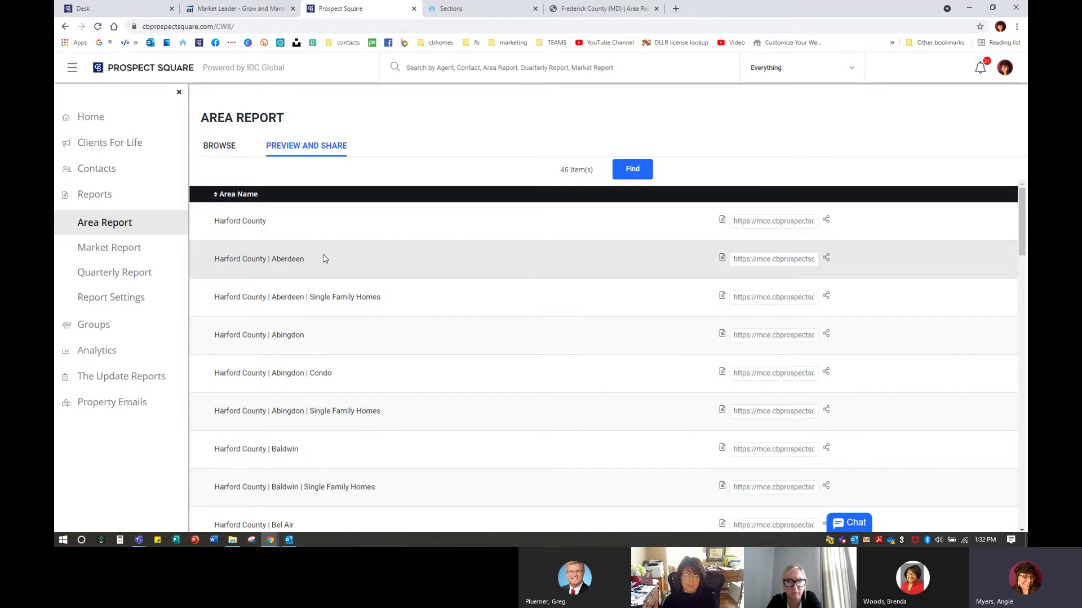
pyautogui.scroll(-2, 305, 350)
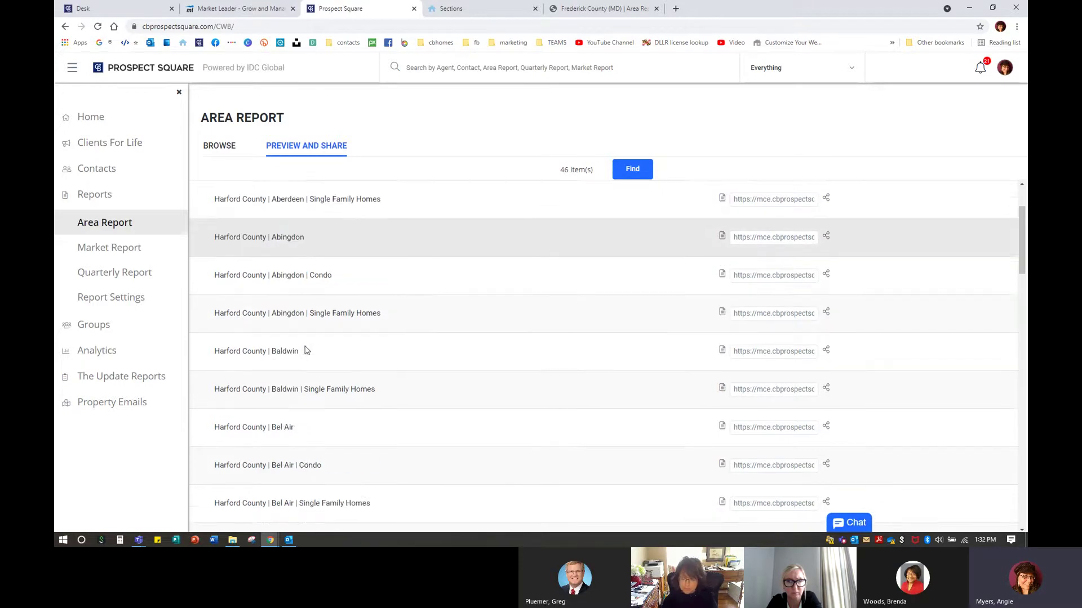
pyautogui.scroll(-2, 305, 350)
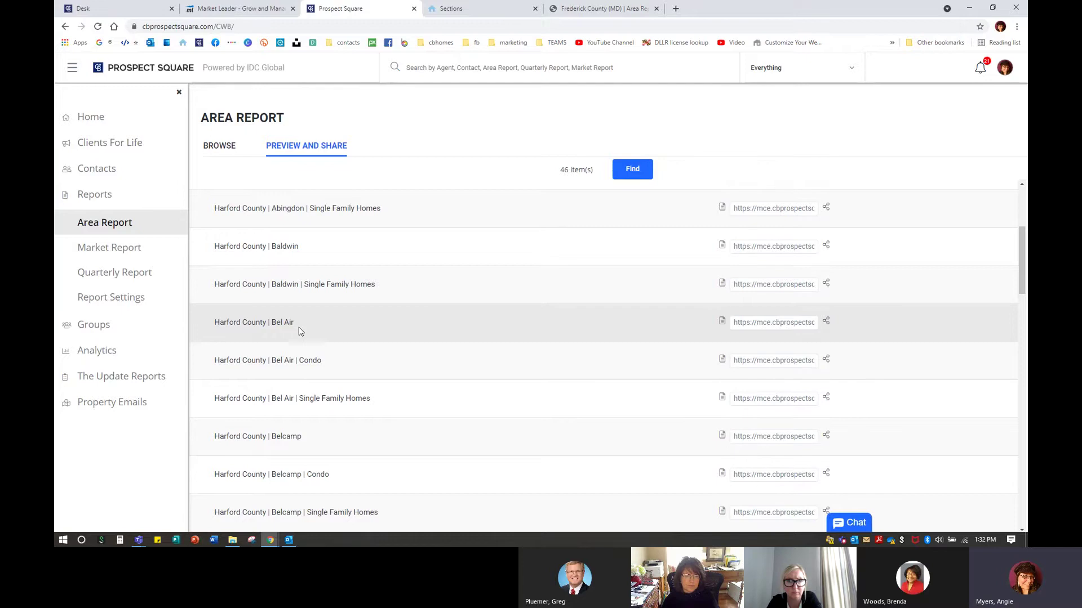
pyautogui.scroll(-4, 323, 327)
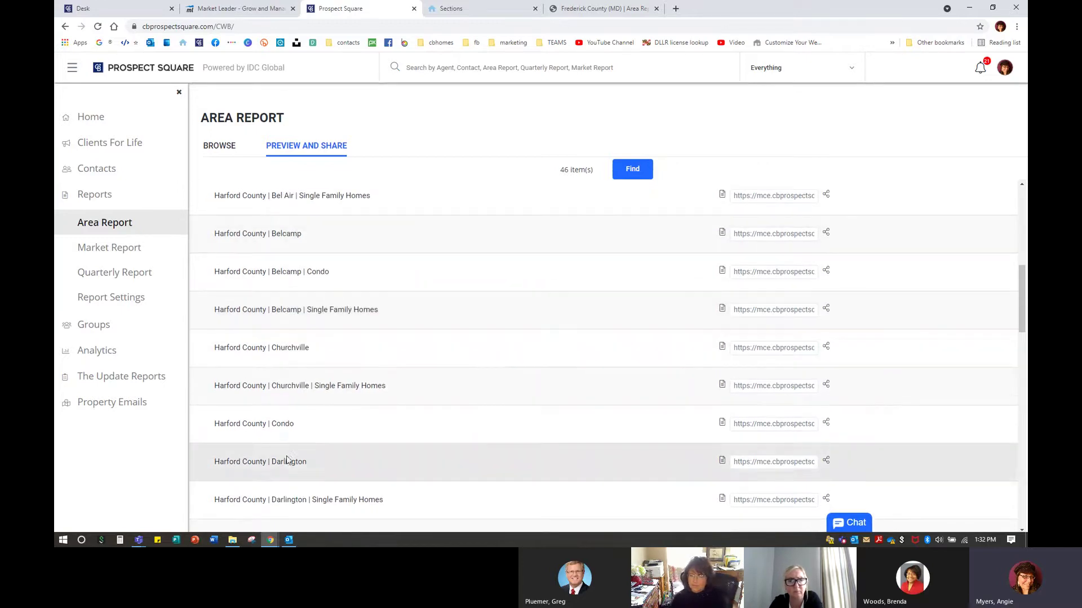
pyautogui.scroll(7, 475, 267)
pyautogui.scroll(2, 475, 266)
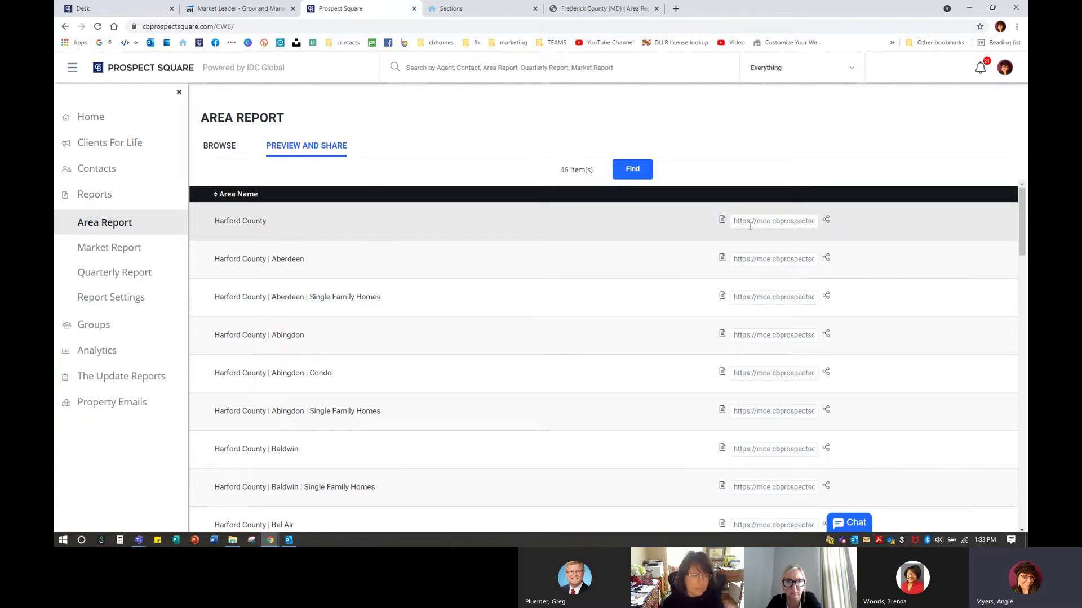
# Close the live Sections page, return to Market Leader and leave the page editor, delete the Sections page and save the menu.
pyautogui.click(467, 9)
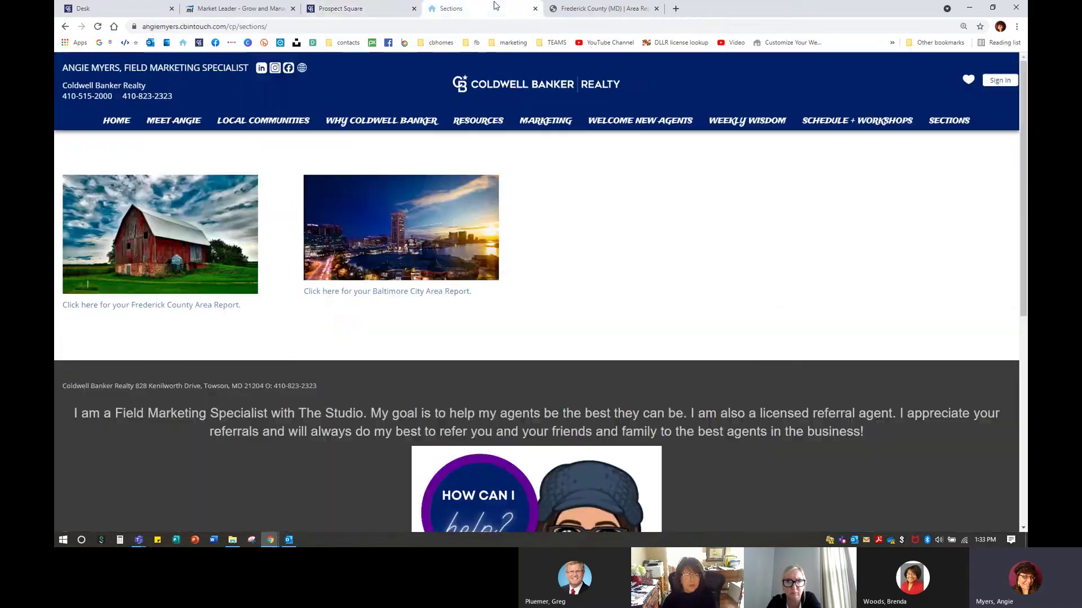
pyautogui.click(535, 8)
pyautogui.click(225, 11)
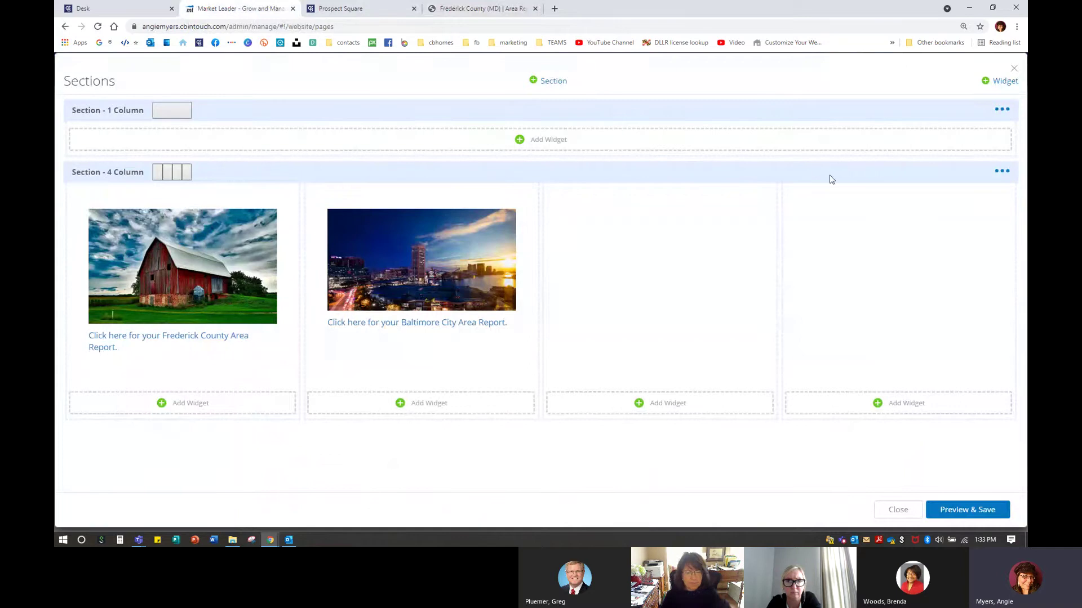
pyautogui.click(1014, 69)
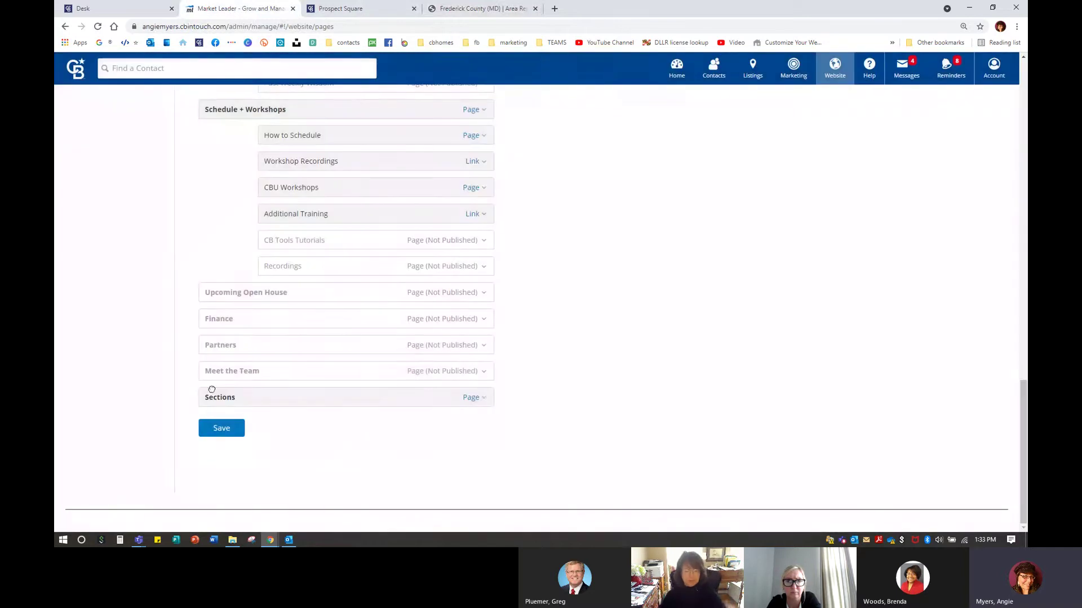
pyautogui.click(471, 399)
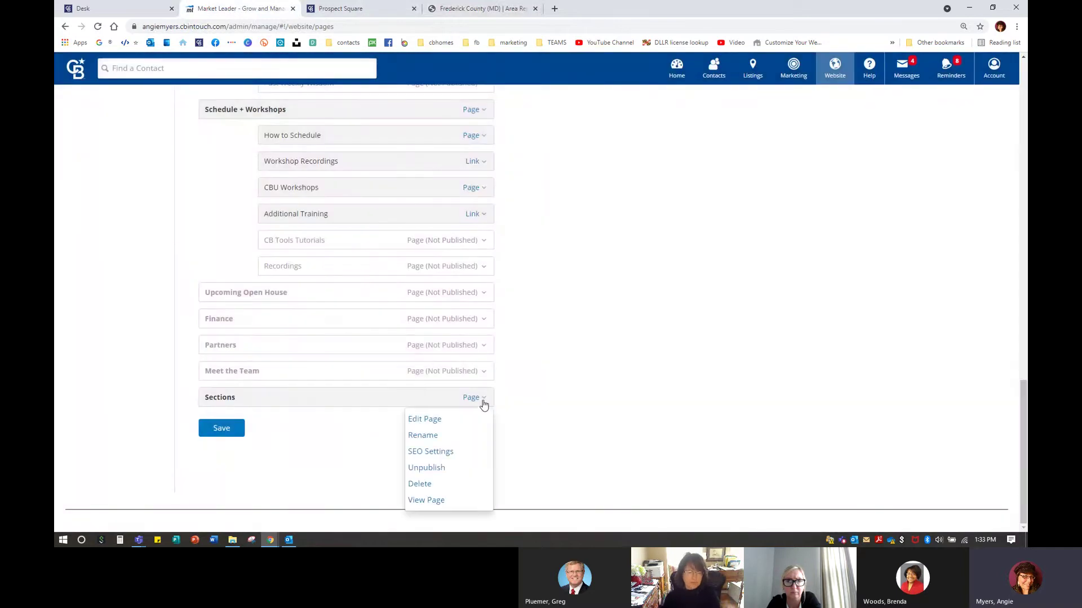
pyautogui.click(420, 483)
pyautogui.click(597, 162)
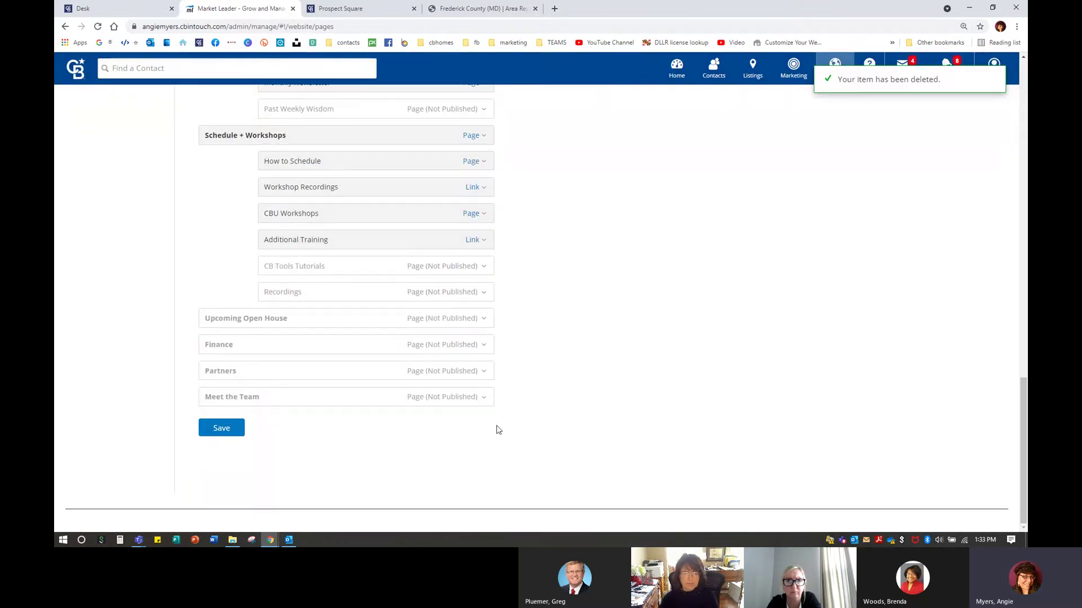
pyautogui.click(225, 433)
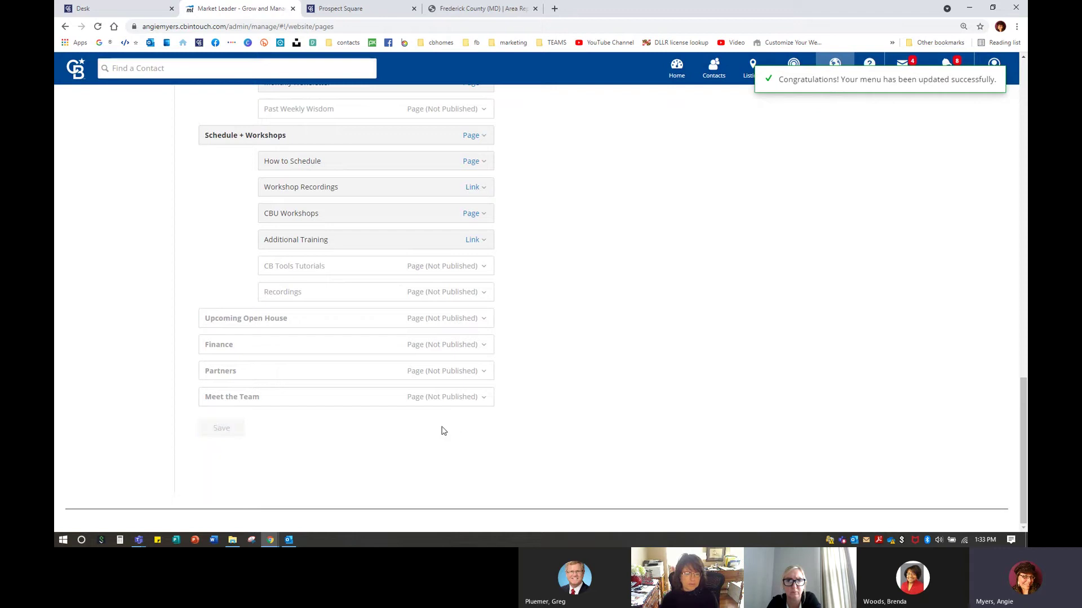
# Open the live agent website in a new browser tab and examine the area report images and links on its home page.
pyautogui.scroll(7, 440, 428)
pyautogui.scroll(5, 441, 425)
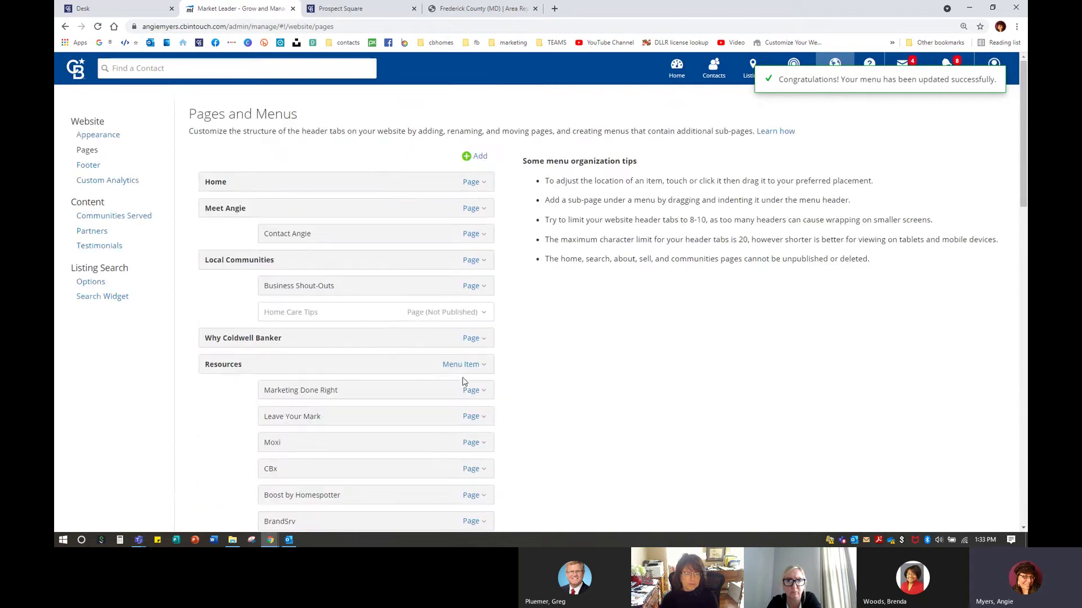
pyautogui.click(555, 8)
pyautogui.click(182, 43)
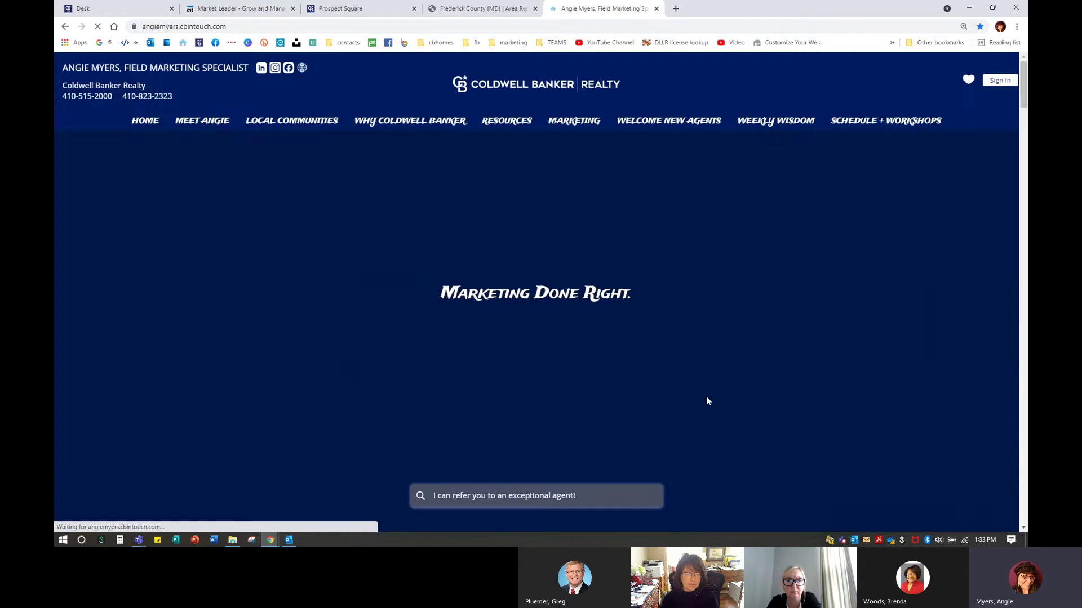
pyautogui.scroll(-20, 959, 470)
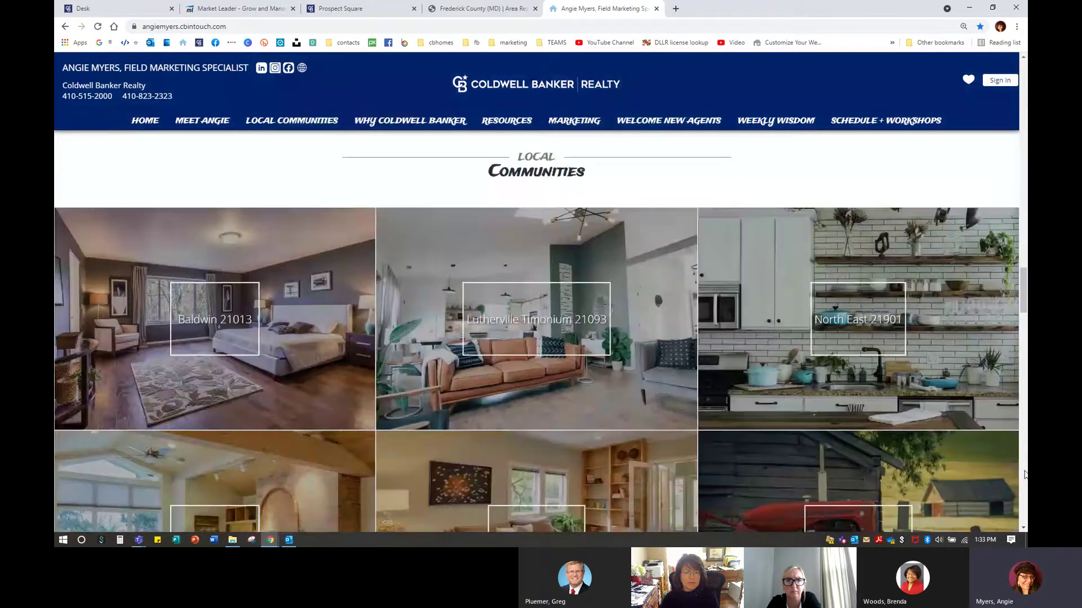
pyautogui.scroll(-6, 549, 359)
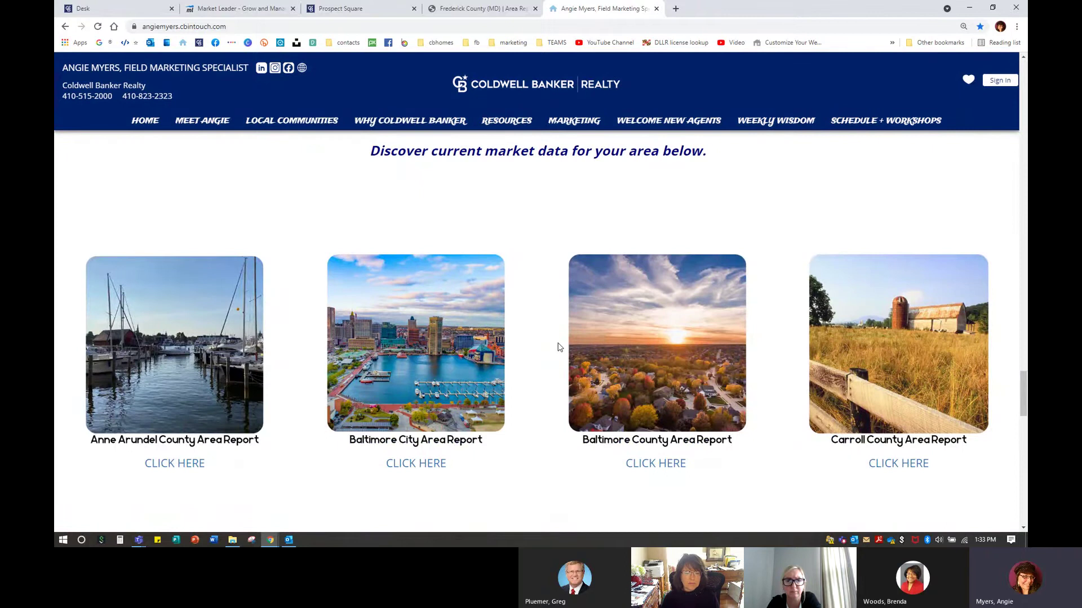
pyautogui.scroll(-2, 597, 399)
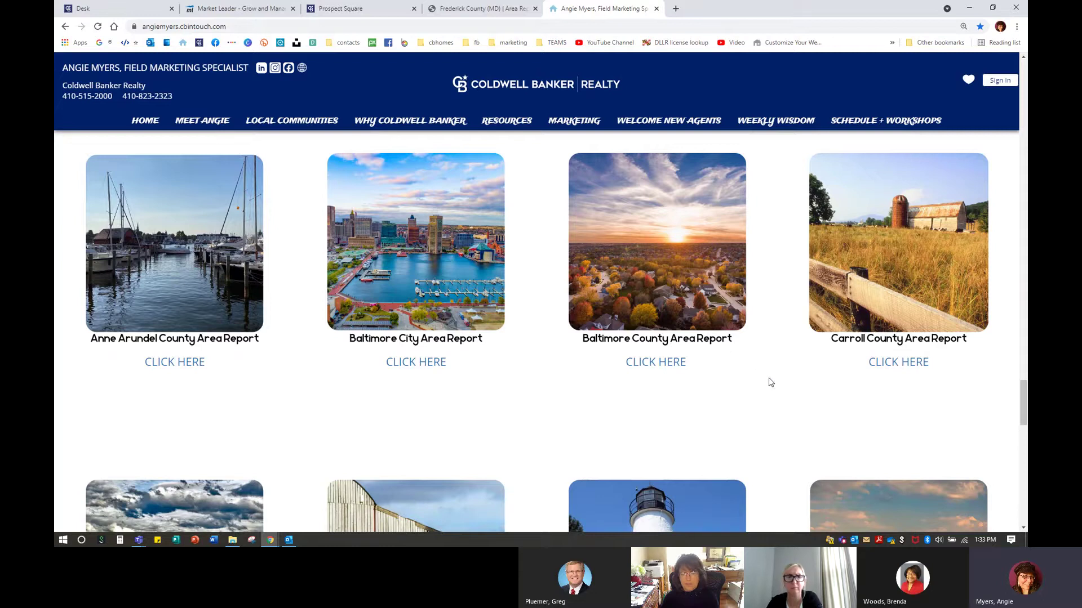
# Open the Carroll County area report from the home page, look over its AddThis sharing services, and close the sharing page.
pyautogui.click(882, 362)
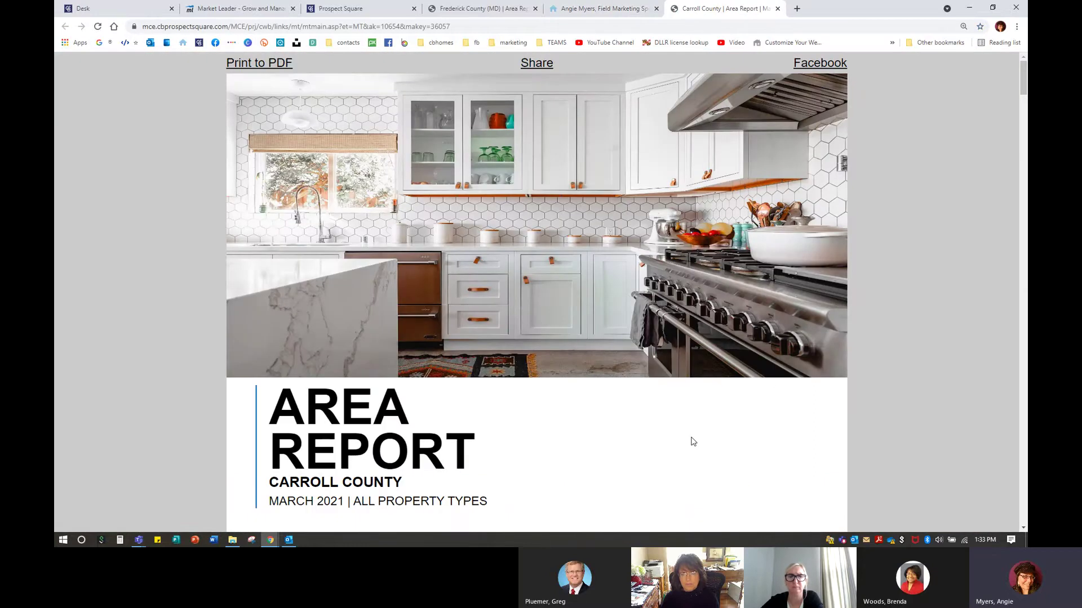
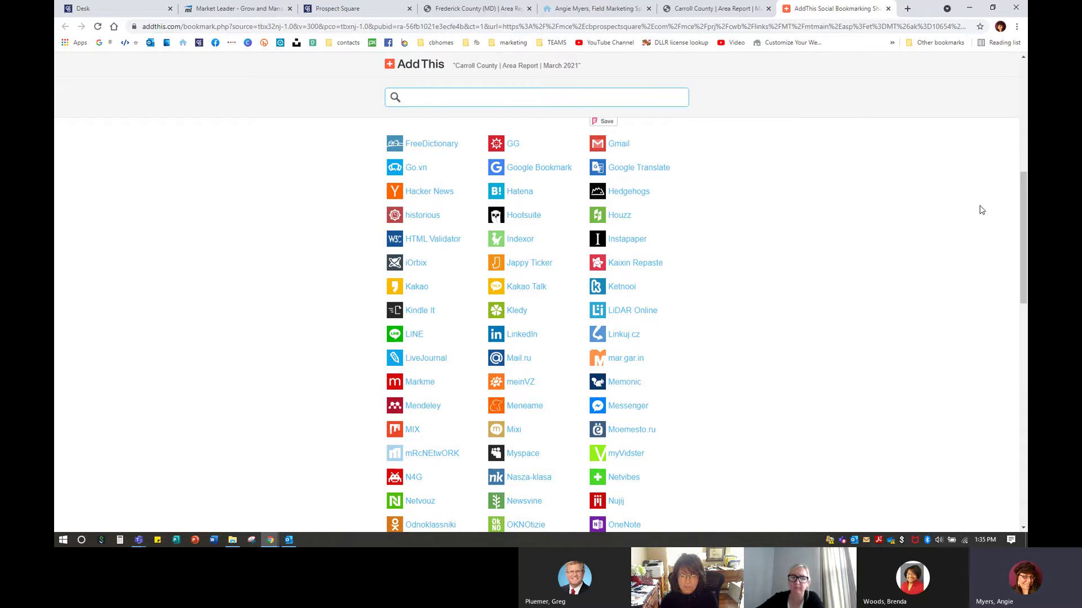
pyautogui.click(888, 8)
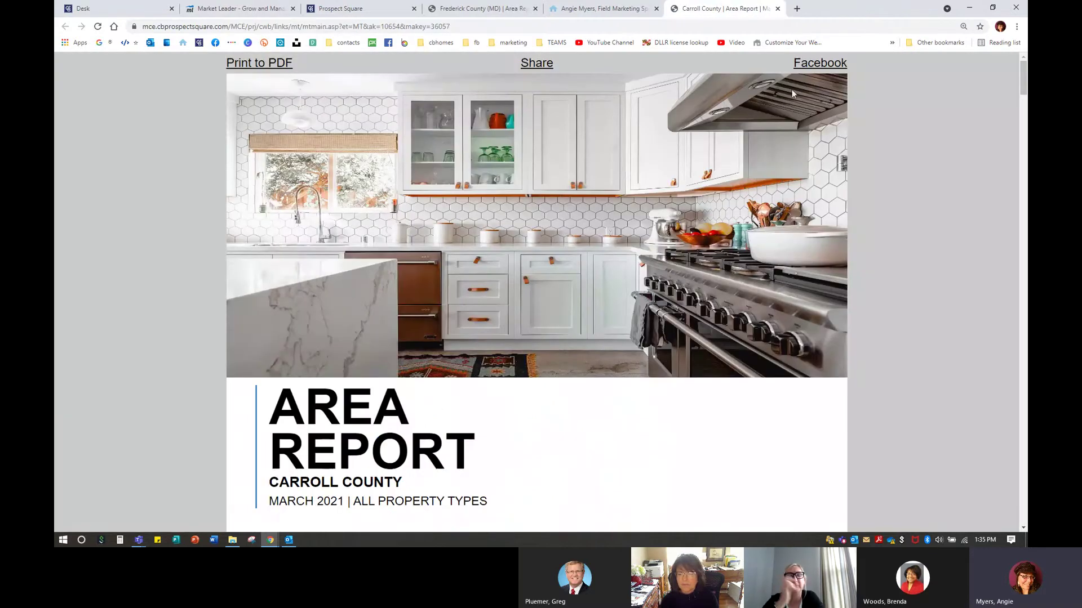
# Share the Carroll County area report to Facebook, choosing to share it on a page you manage.
pyautogui.click(817, 64)
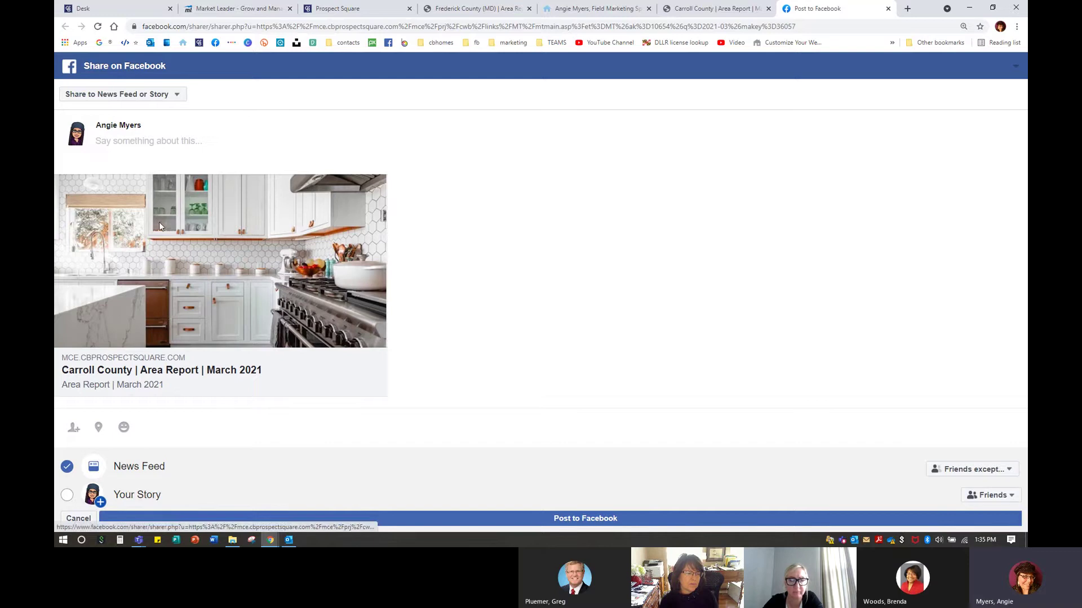
pyautogui.click(142, 95)
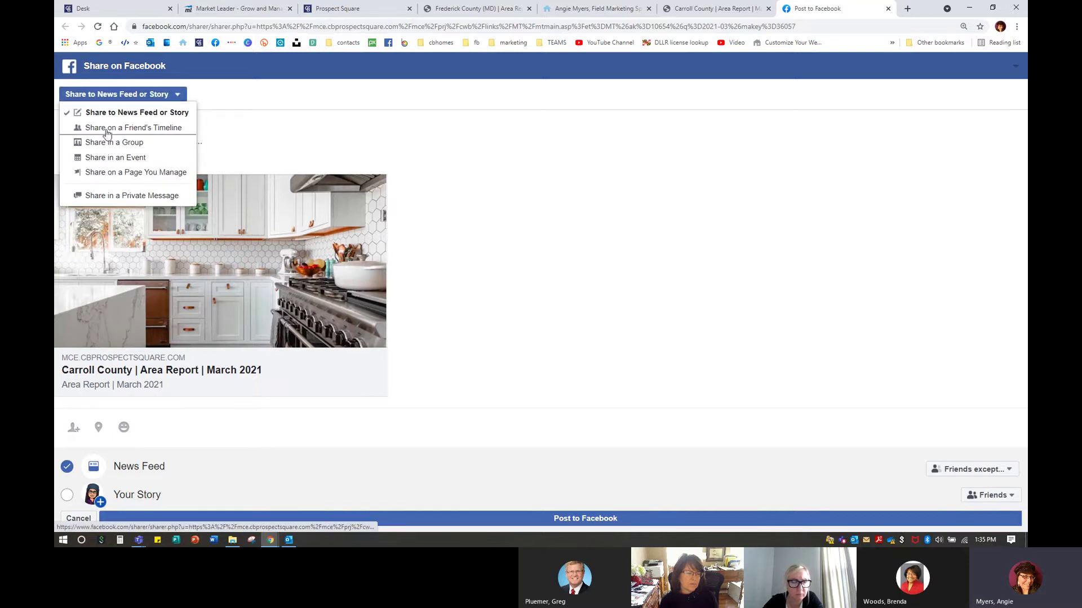
pyautogui.click(104, 172)
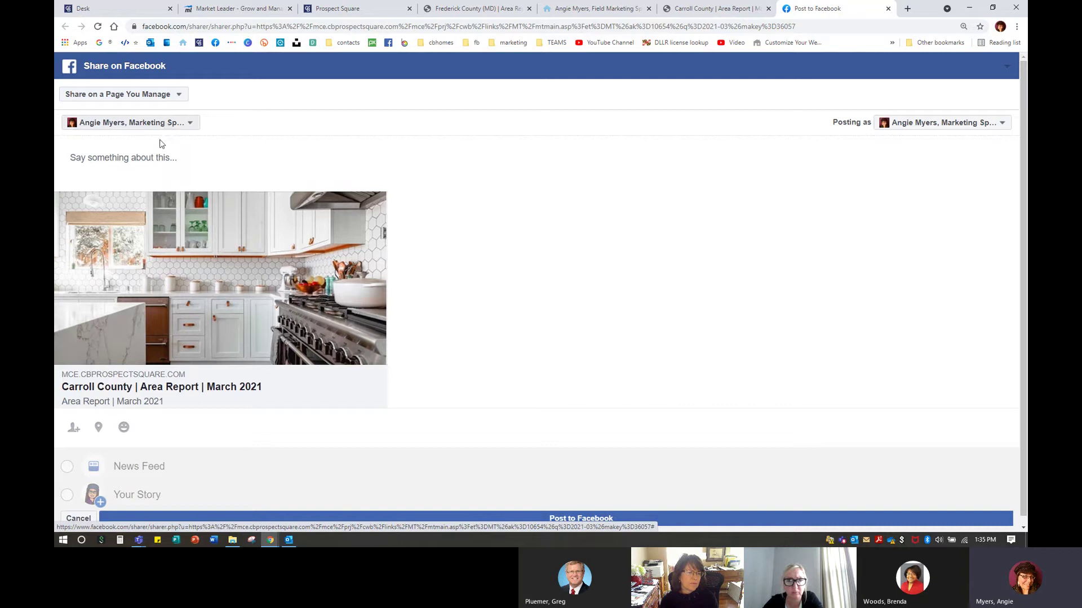
# Start the post message with "Check out the latest real estate trends in Carroll County!".
pyautogui.click(158, 160)
pyautogui.write('Che')
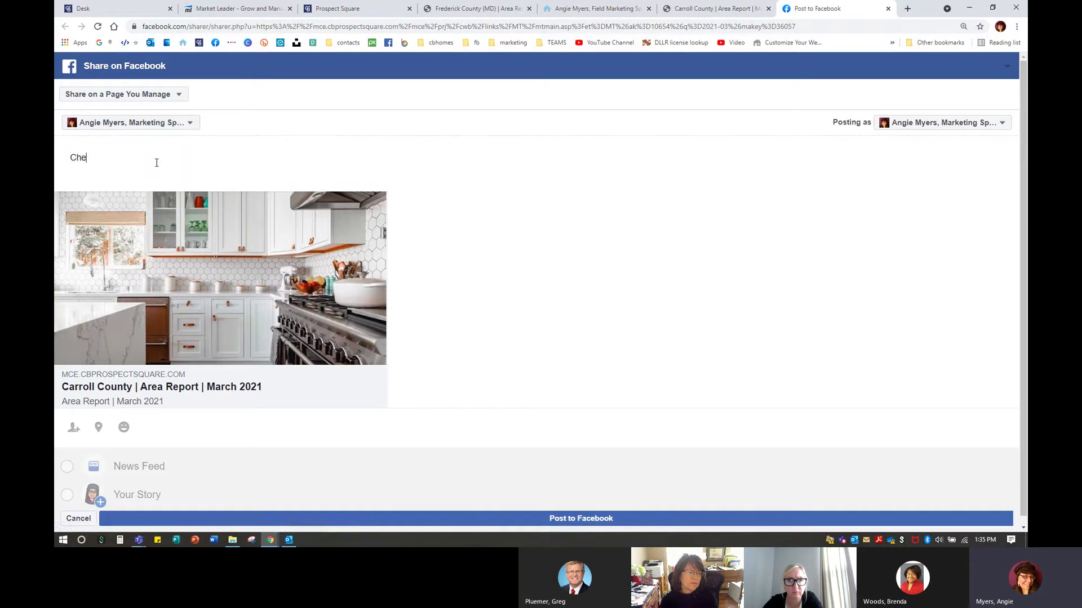
pyautogui.write('ck out the late')
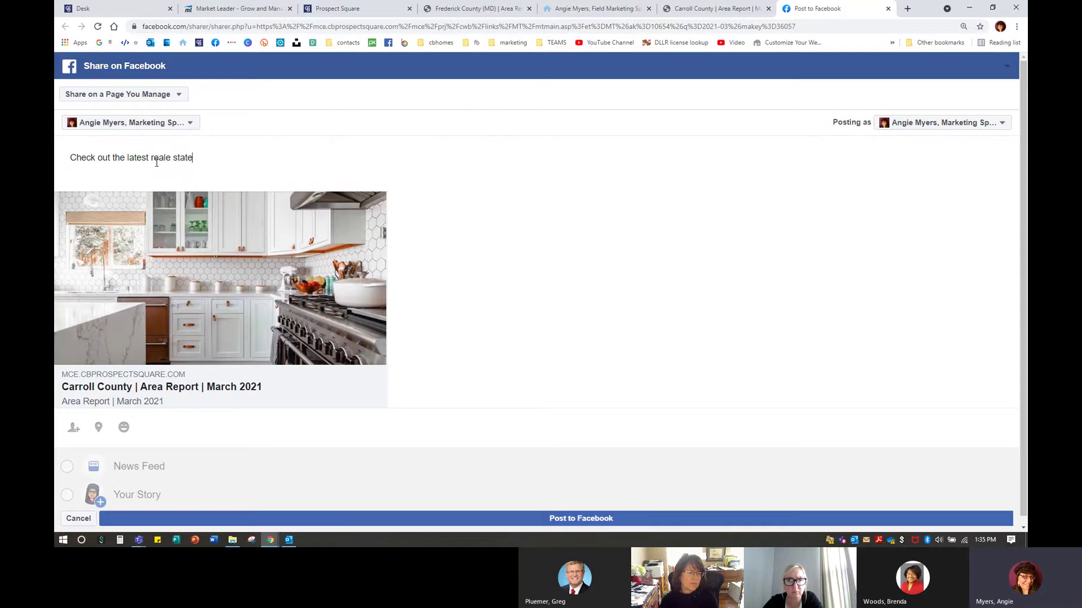
pyautogui.write('st real estate trends in Carr')
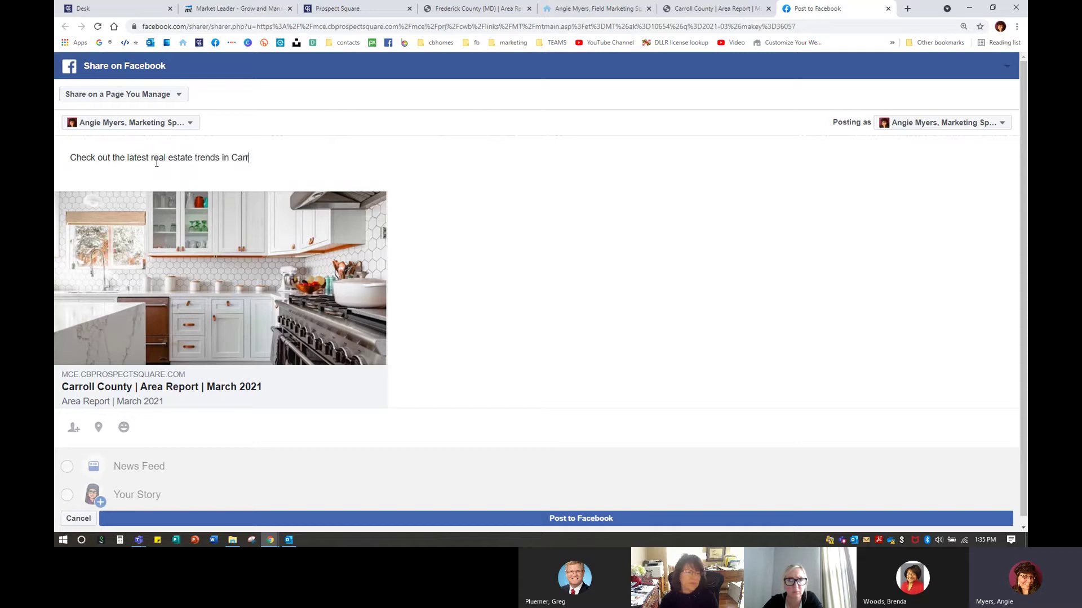
pyautogui.write('oll COunty')
pyautogui.press('BackSpace')
pyautogui.press('BackSpace')
pyautogui.press('BackSpace')
pyautogui.press('BackSpace')
pyautogui.write('nty! If ')
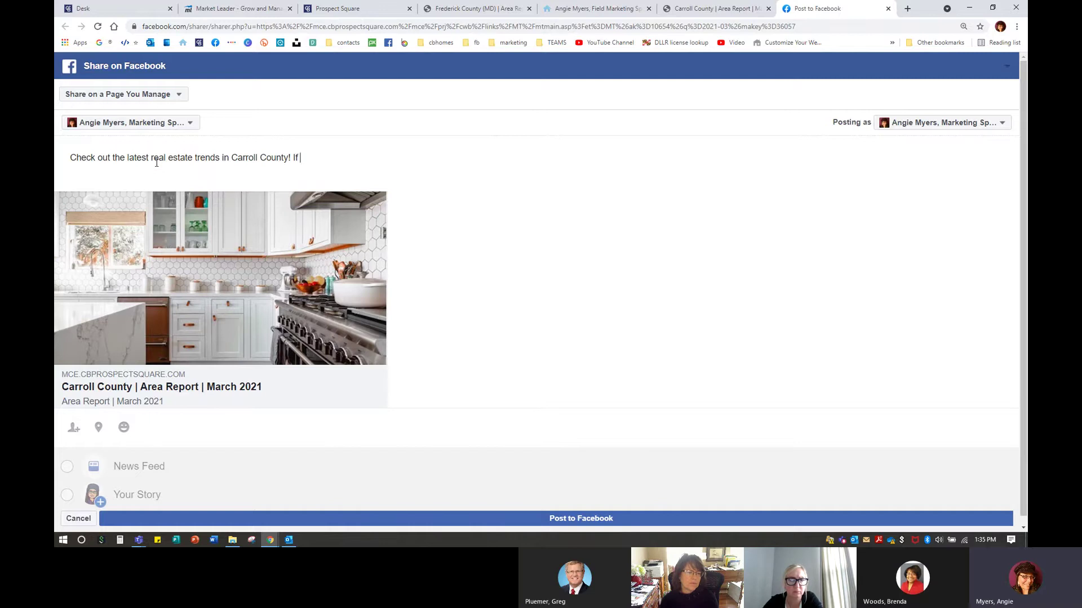
# Continue the message with "If you would like to receive this report in your inbox each month, please let".
pyautogui.write('you wou')
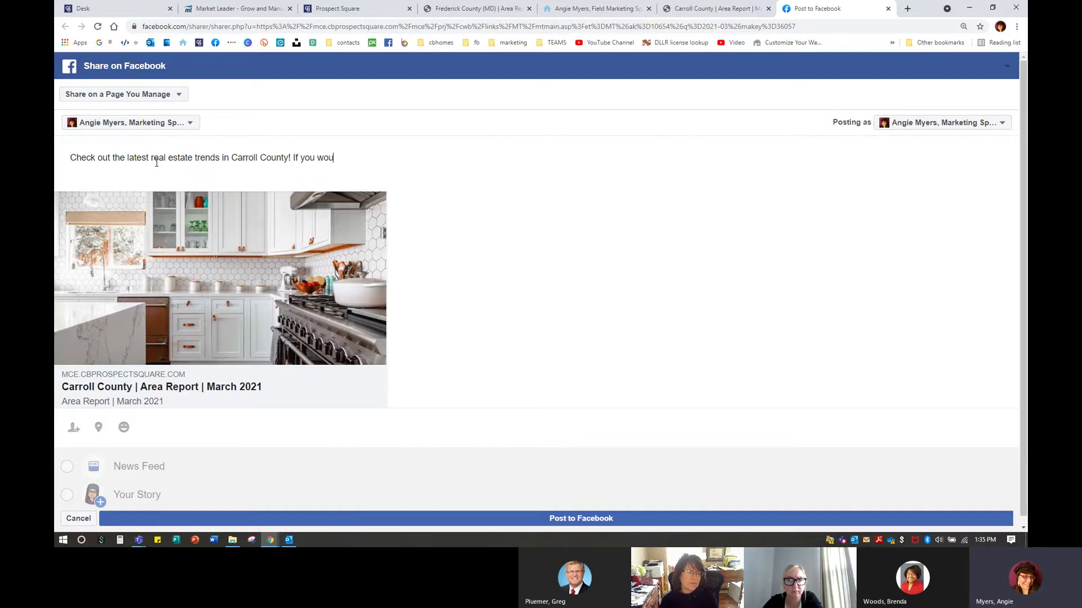
pyautogui.write('ld like to receiv')
pyautogui.press('BackSpace')
pyautogui.press('BackSpace')
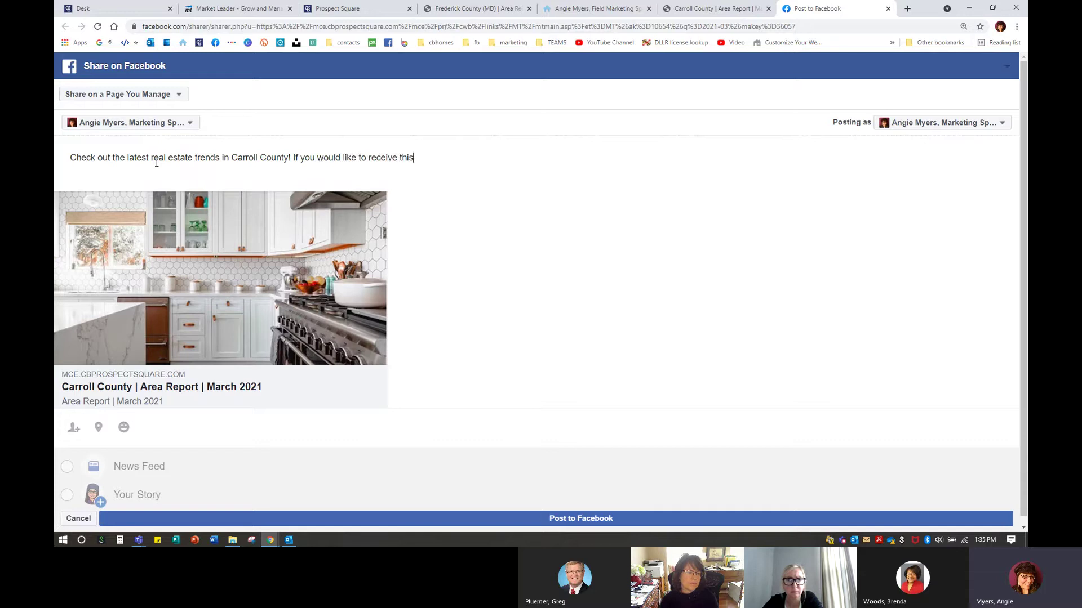
pyautogui.write('is report in your inbox ea')
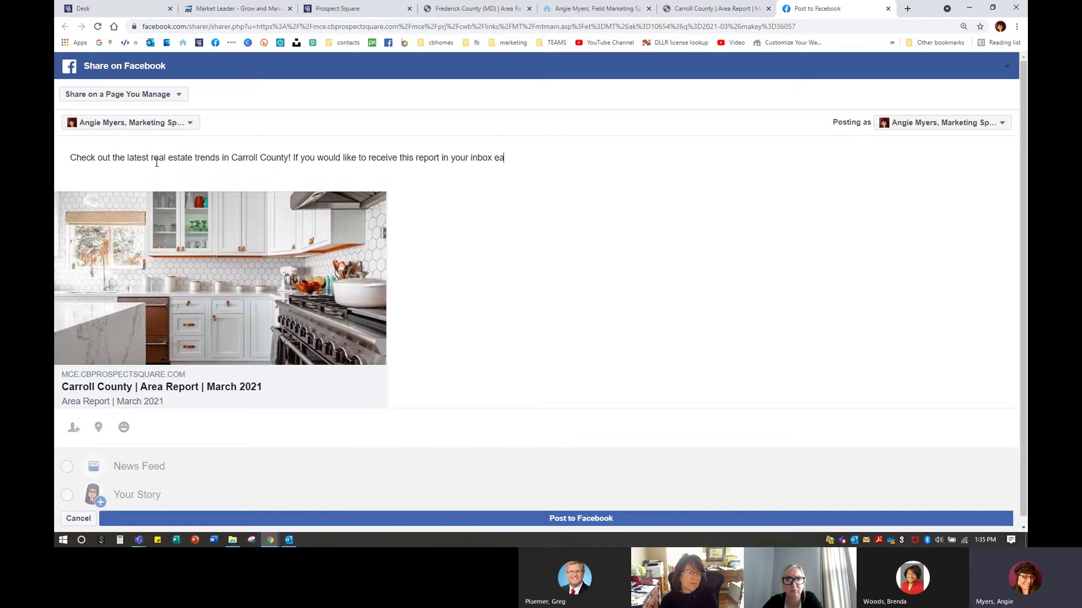
pyautogui.write('ch month, please let')
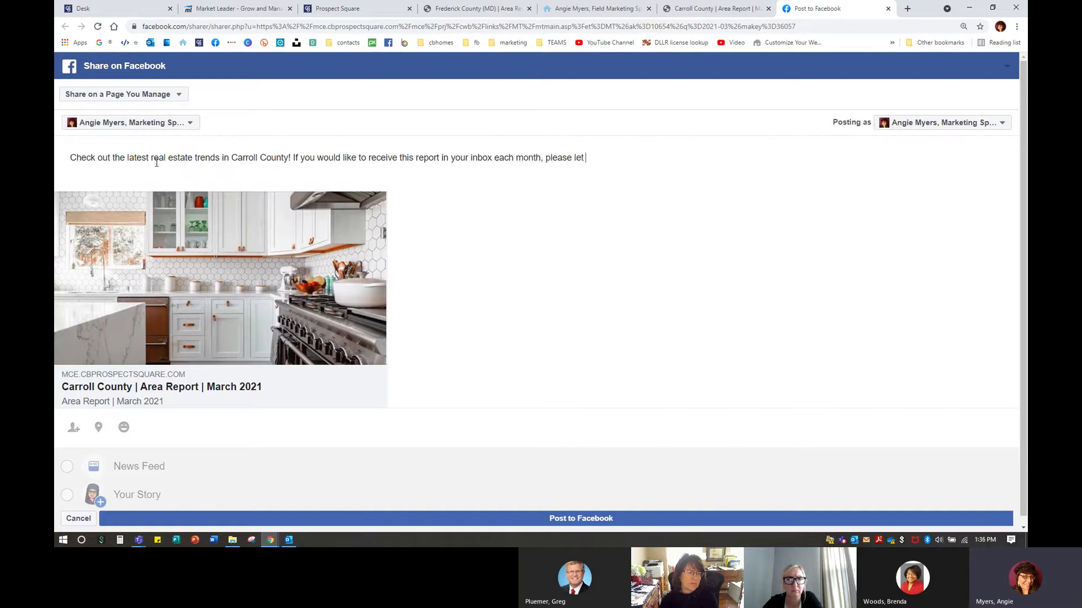
# Rewrite the sentence's ending after "in your inbox" as "automatically each month, please let me know".
pyautogui.press('BackSpace')
pyautogui.press('BackSpace')
pyautogui.press('BackSpace')
pyautogui.press('BackSpace')
pyautogui.press('BackSpace')
pyautogui.press('BackSpace')
pyautogui.press('BackSpace')
pyautogui.press('BackSpace')
pyautogui.press('BackSpace')
pyautogui.press('BackSpace')
pyautogui.press('BackSpace')
pyautogui.press('BackSpace')
pyautogui.press('BackSpace')
pyautogui.press('BackSpace')
pyautogui.press('BackSpace')
pyautogui.press('BackSpace')
pyautogui.press('BackSpace')
pyautogui.press('BackSpace')
pyautogui.press('BackSpace')
pyautogui.press('BackSpace')
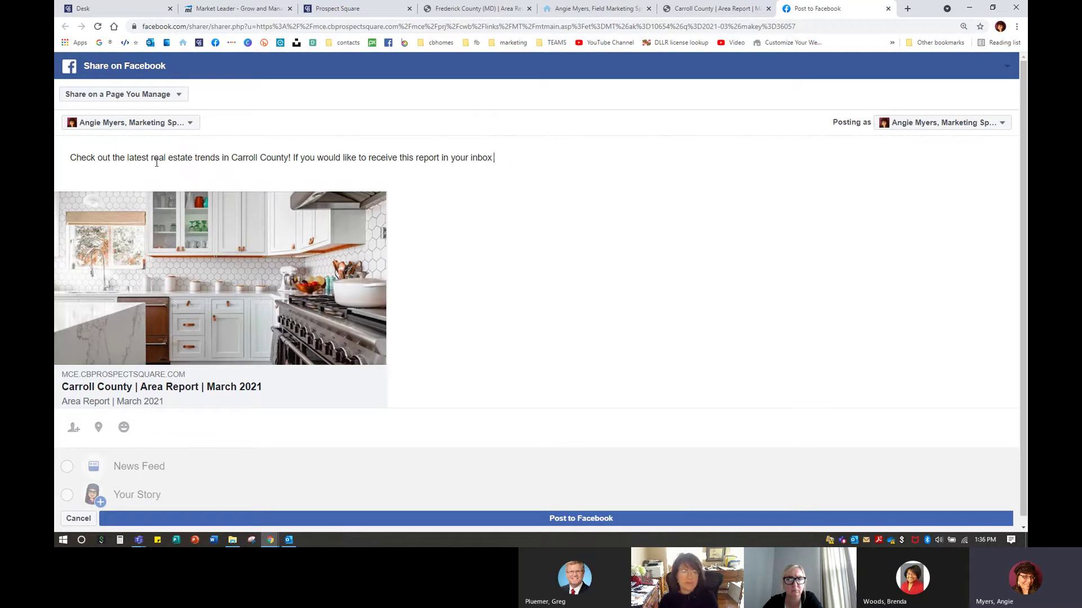
pyautogui.write('a')
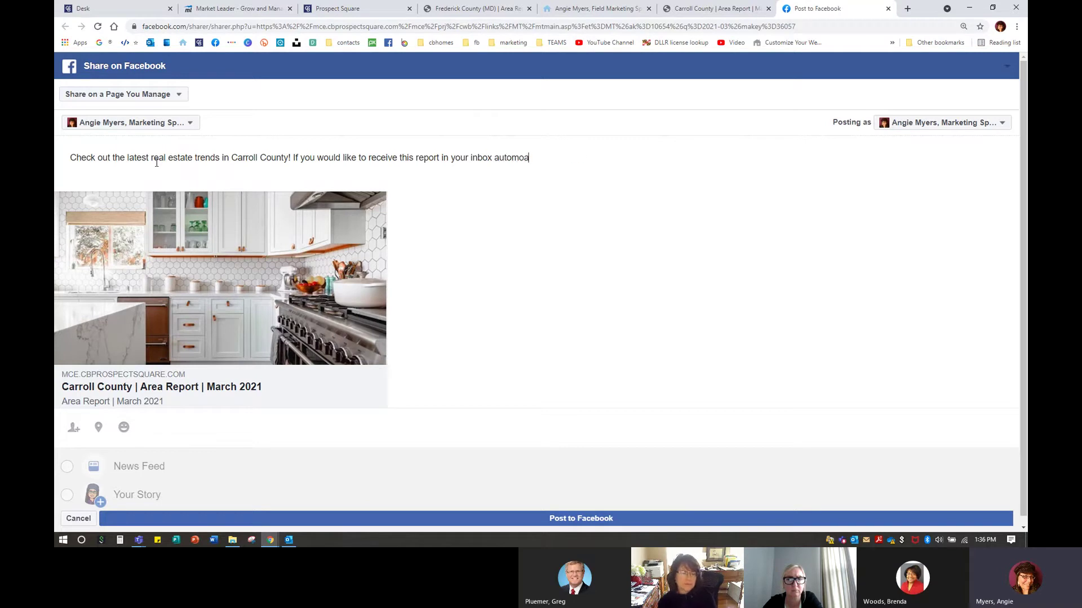
pyautogui.write('utomatically each ')
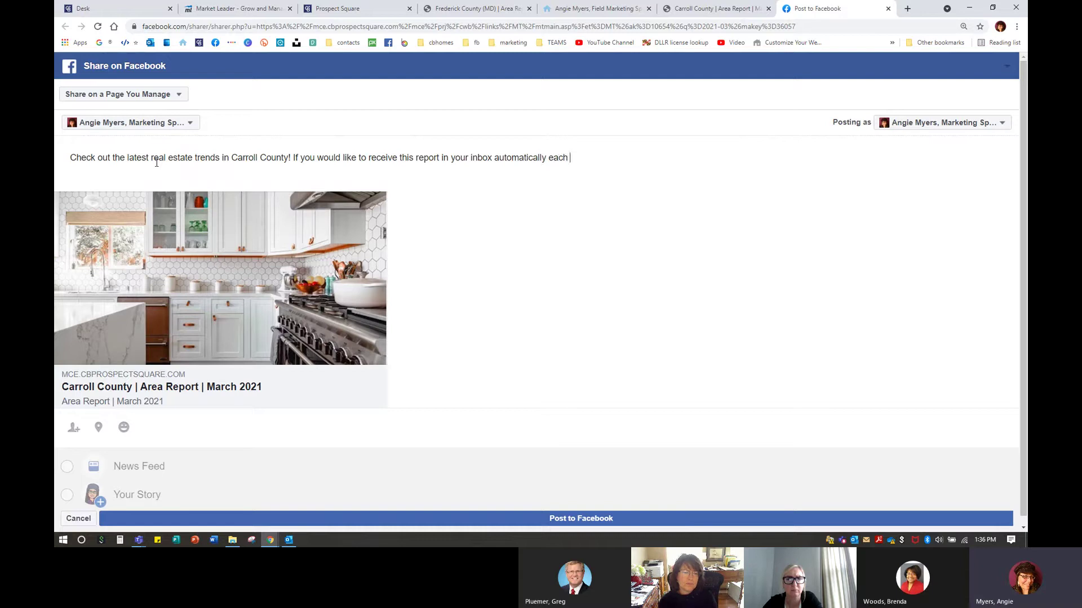
pyautogui.write('month, please let mek now')
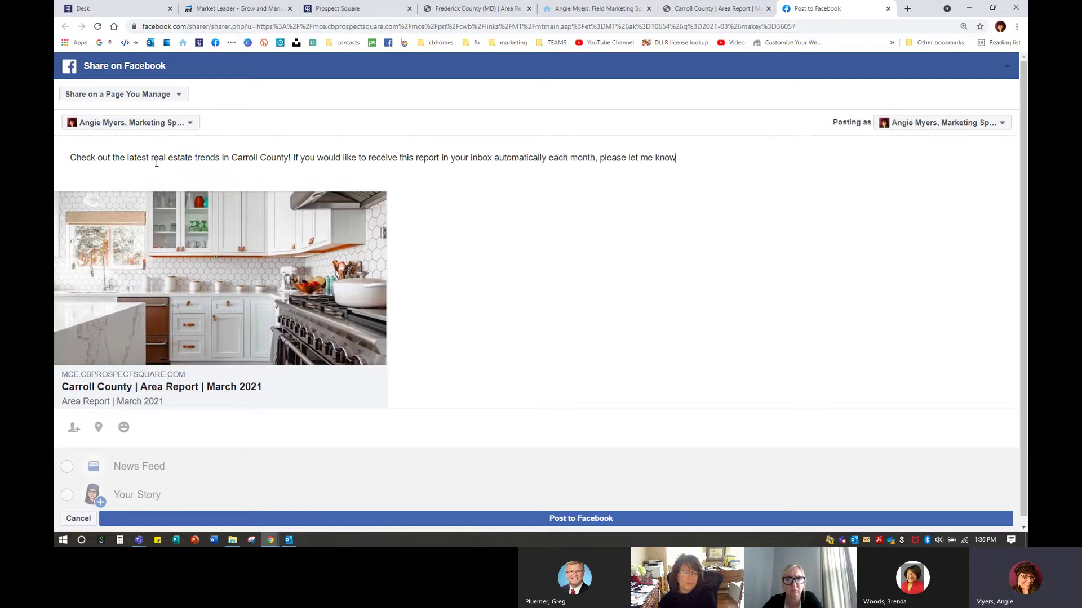
# Finish the message with "I can set up any area you are interested in." and publish the post to Facebook.
pyautogui.write('can')
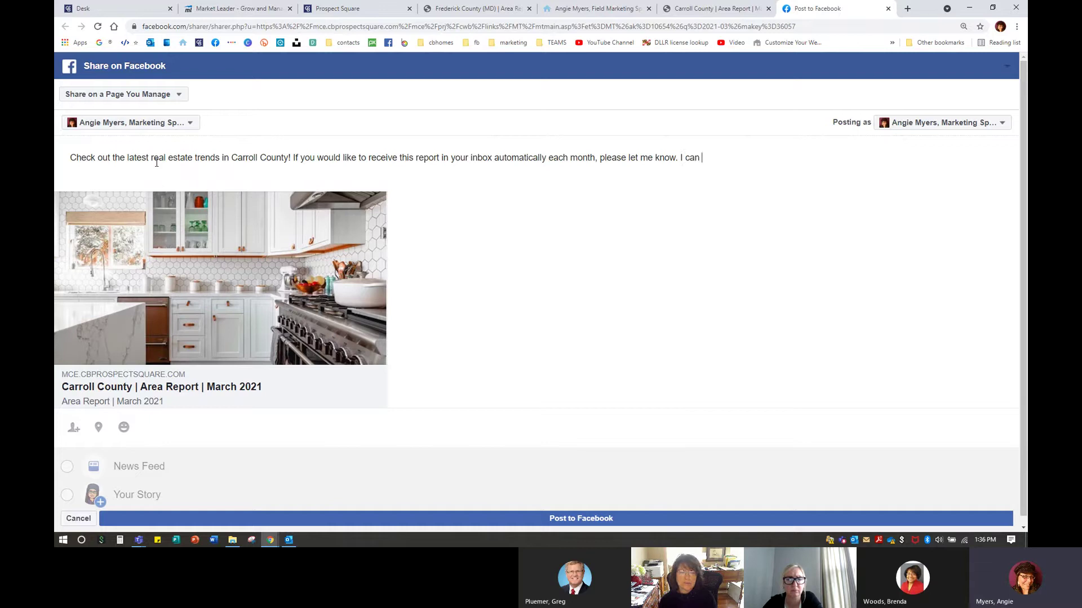
pyautogui.press('BackSpace')
pyautogui.press('BackSpace')
pyautogui.press('BackSpace')
pyautogui.write('set up any area ')
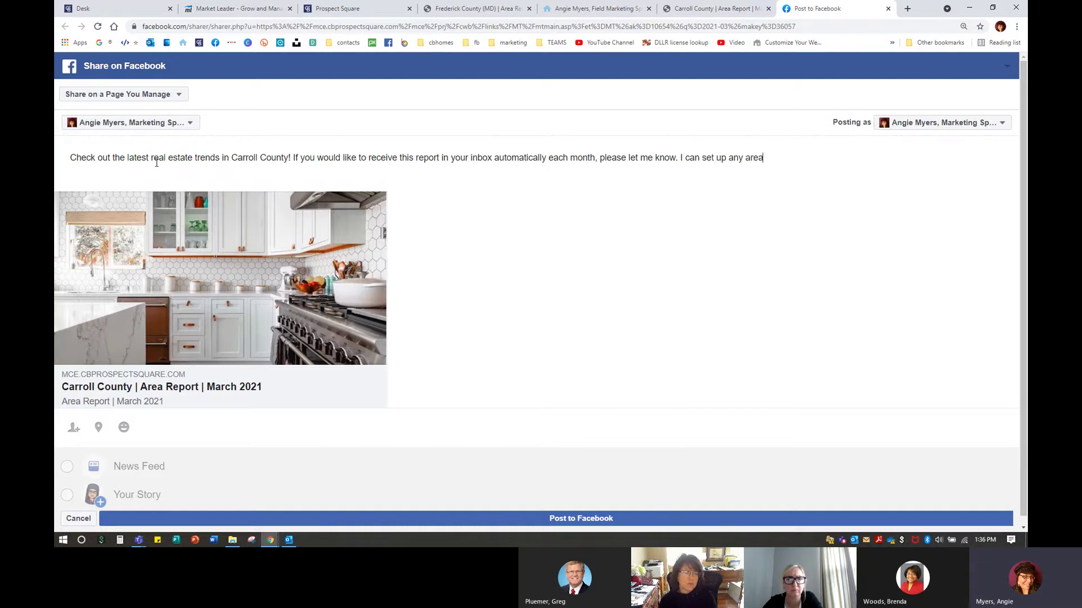
pyautogui.write('your')
pyautogui.press('BackSpace')
pyautogui.write('are')
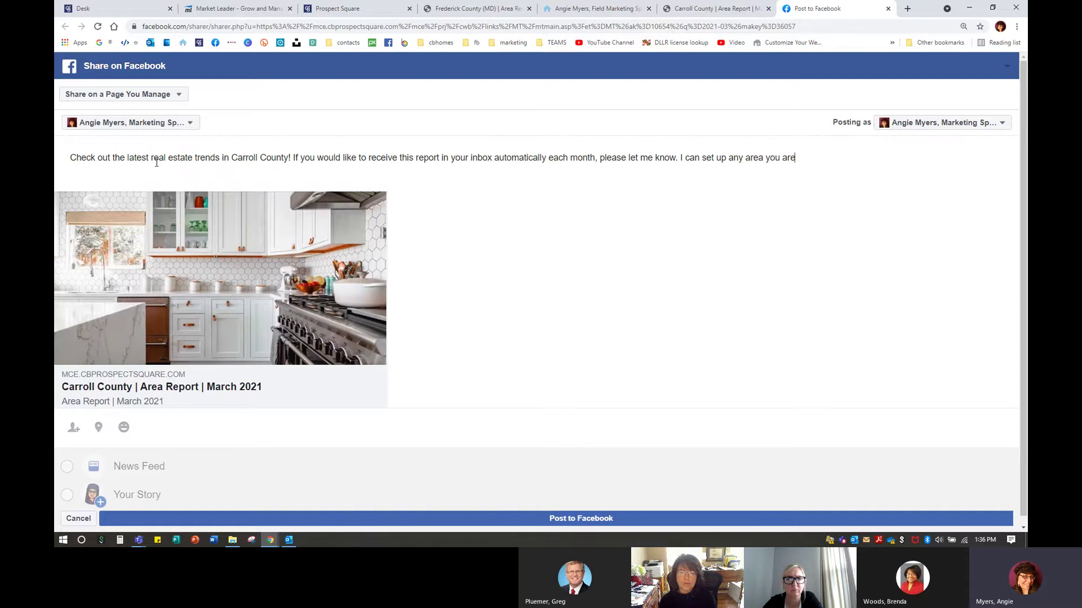
pyautogui.write(' interested in.')
pyautogui.click(580, 520)
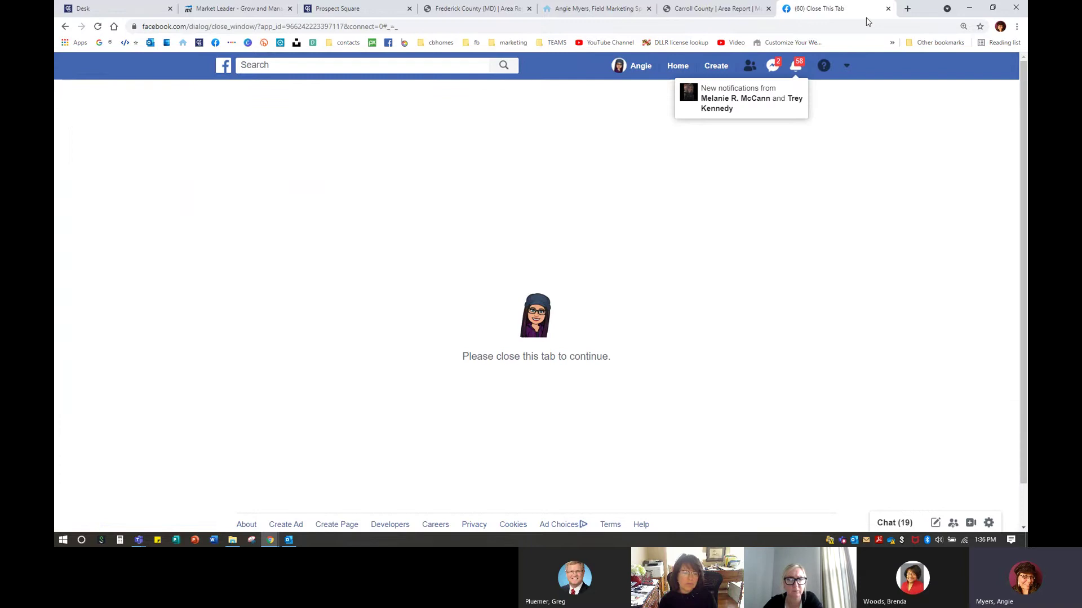
# Go to Facebook's list of managed pages and open the Coldwell Banker Realty marketing specialist page.
pyautogui.click(215, 42)
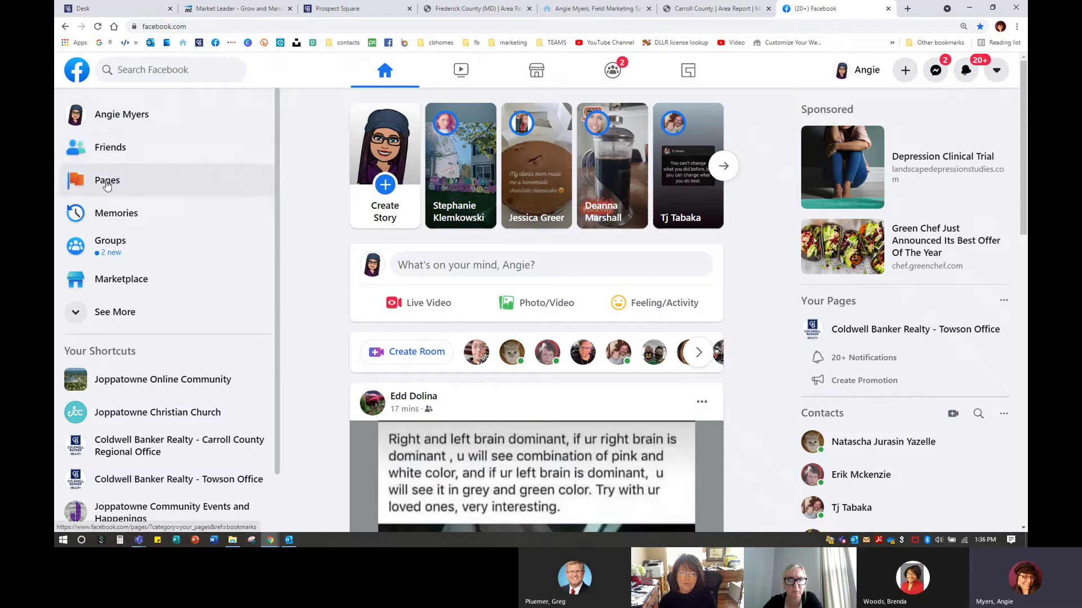
pyautogui.click(76, 182)
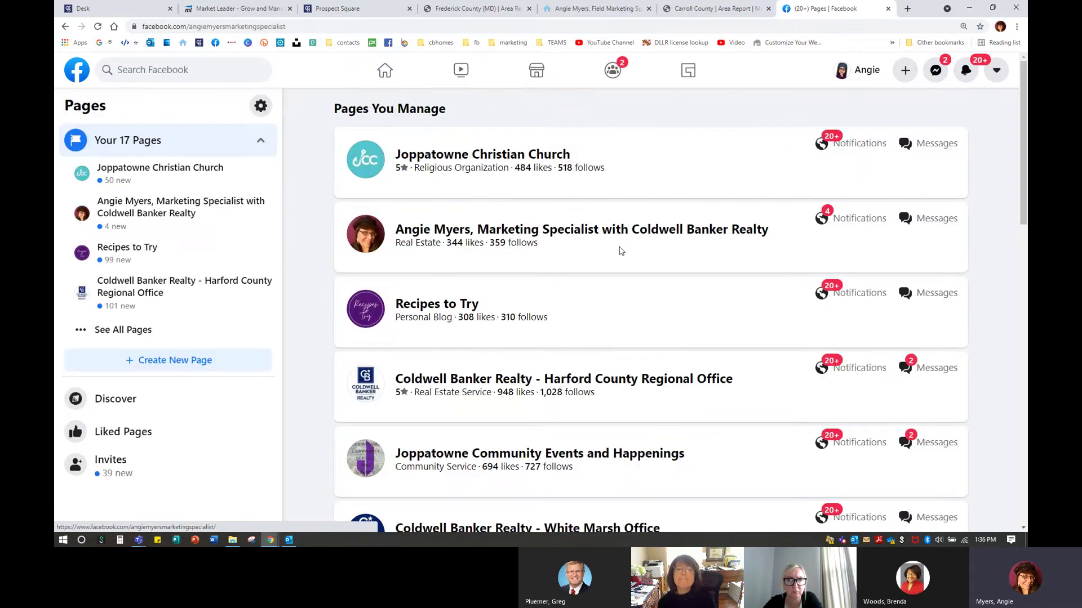
pyautogui.click(620, 248)
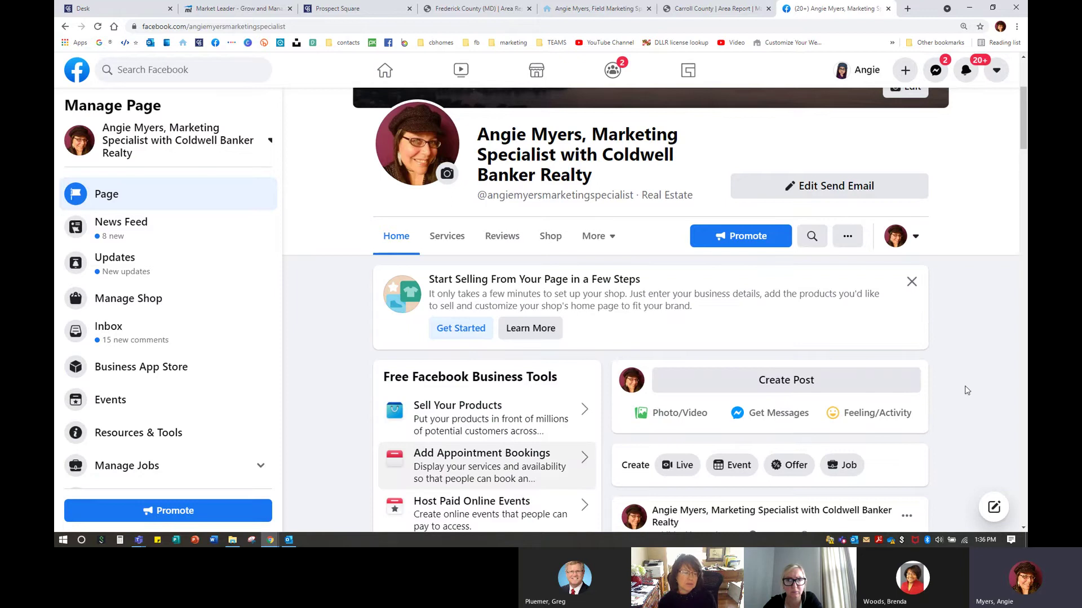
# Find the newly published Carroll County report post on the page and review its message text.
pyautogui.scroll(-1, 969, 388)
pyautogui.scroll(-3, 941, 337)
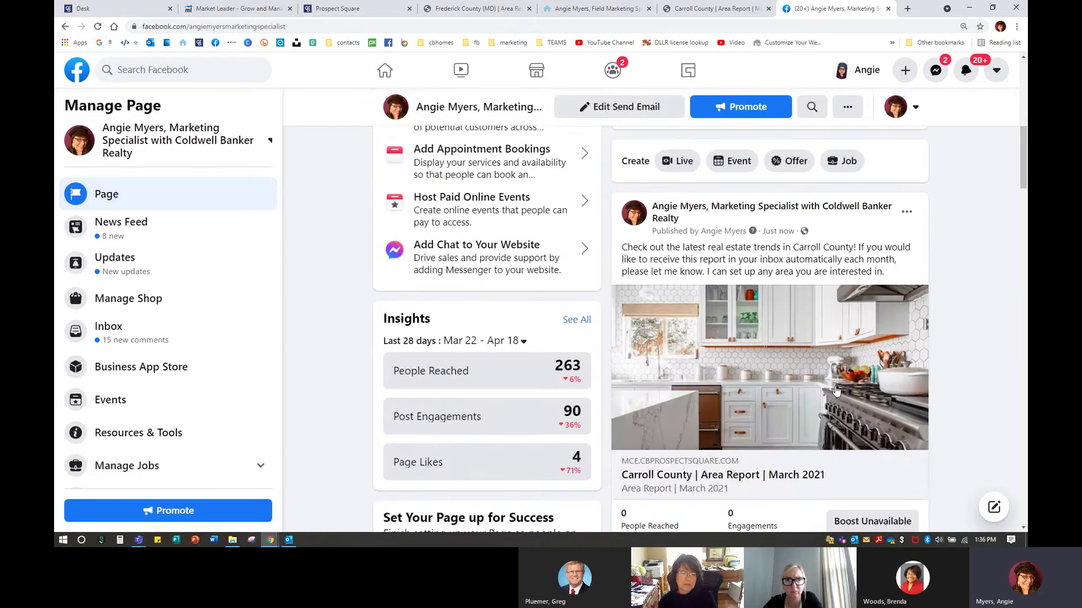
pyautogui.scroll(-1, 802, 338)
pyautogui.scroll(-1, 802, 338)
pyautogui.moveTo(622, 146); pyautogui.dragTo(908, 176)
pyautogui.scroll(1, 952, 259)
pyautogui.click(872, 222)
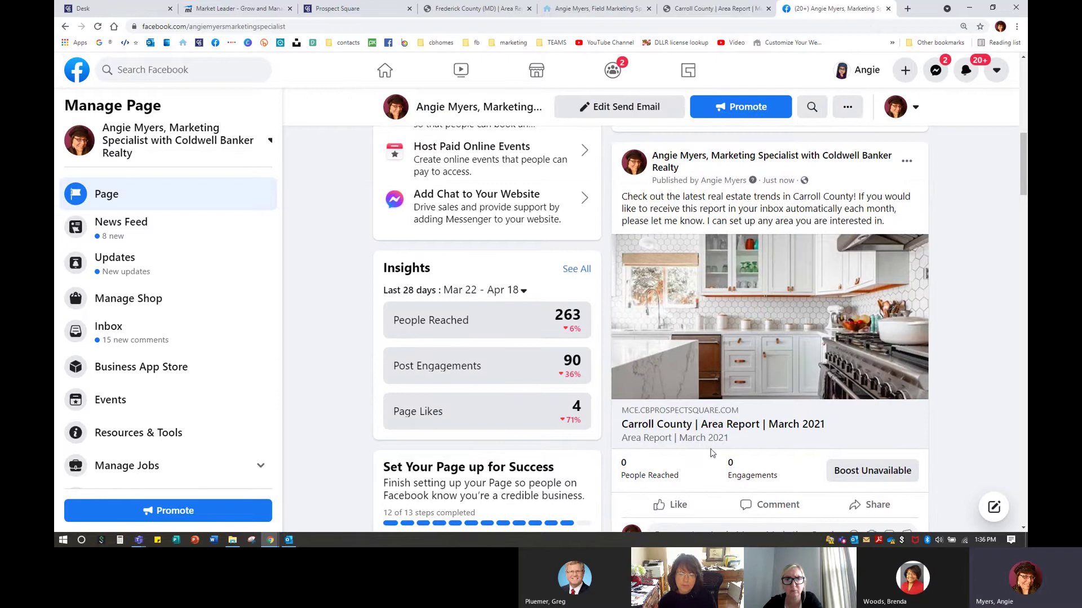
# Open the area report from the post, highlight its month and year, and close the report again.
pyautogui.click(749, 348)
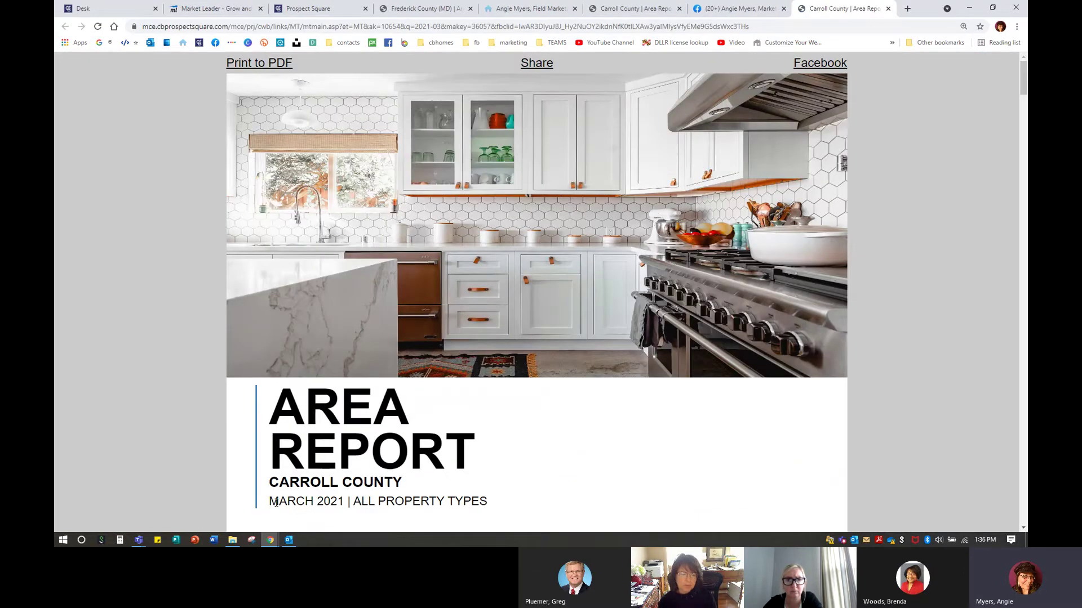
pyautogui.moveTo(276, 503); pyautogui.dragTo(350, 501)
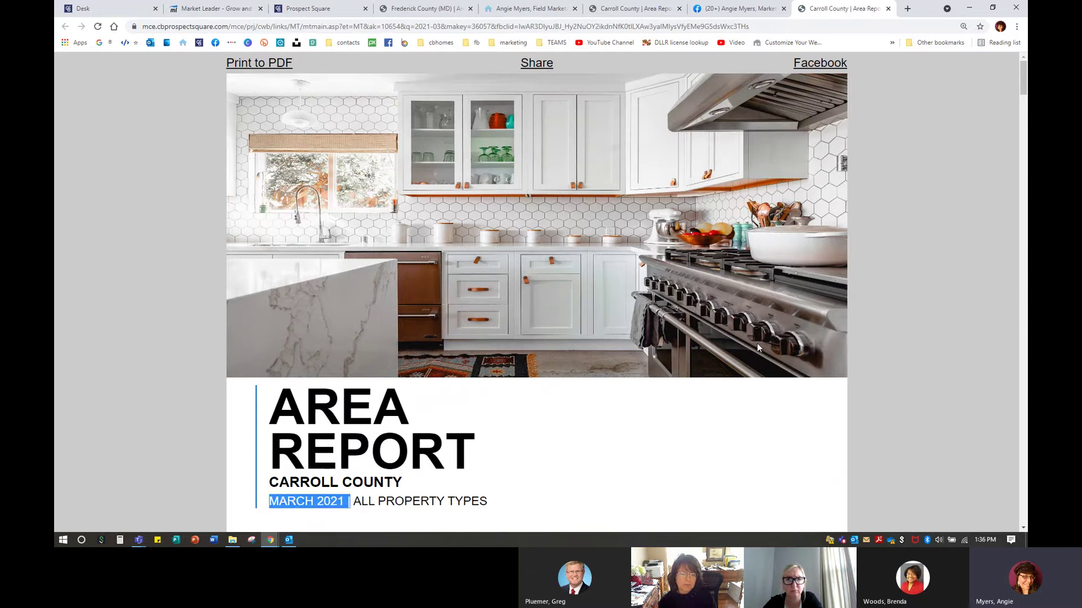
pyautogui.click(888, 8)
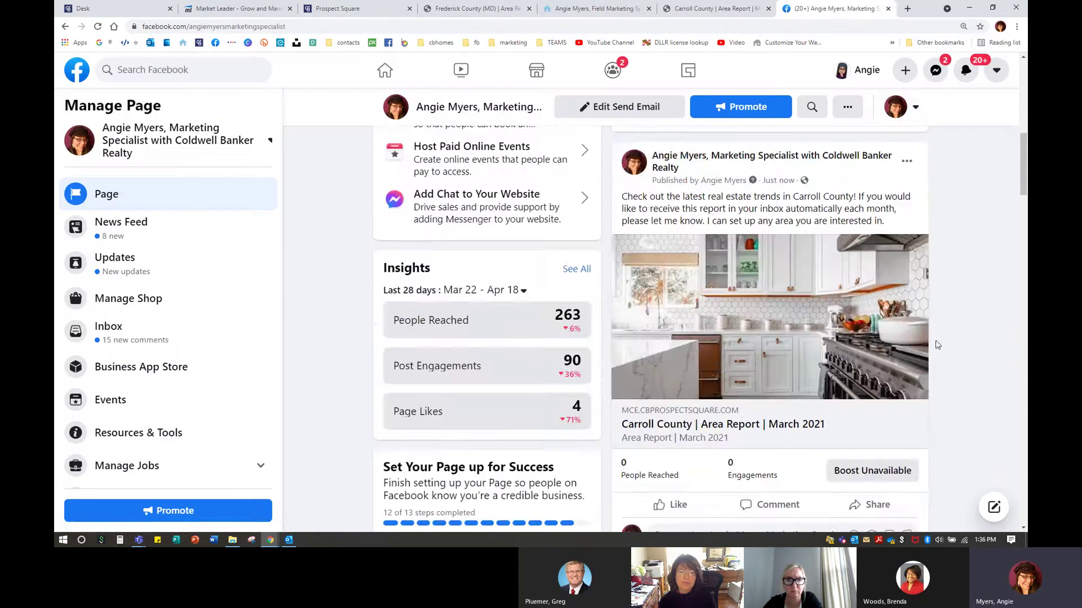
# Delete the Carroll County area report post from the page.
pyautogui.scroll(-8, 959, 354)
pyautogui.scroll(7, 959, 354)
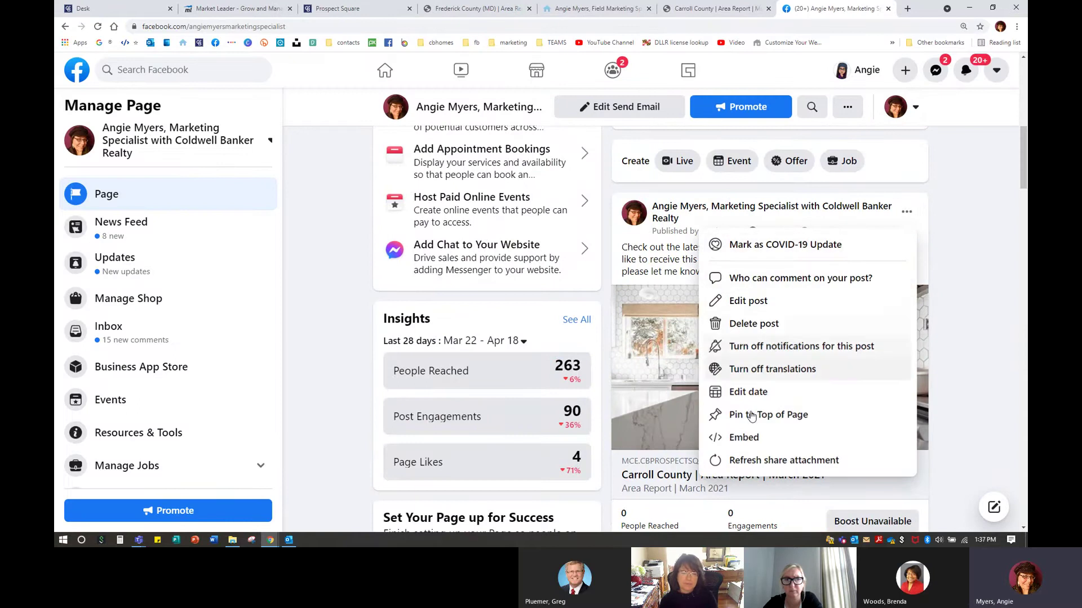
pyautogui.click(758, 320)
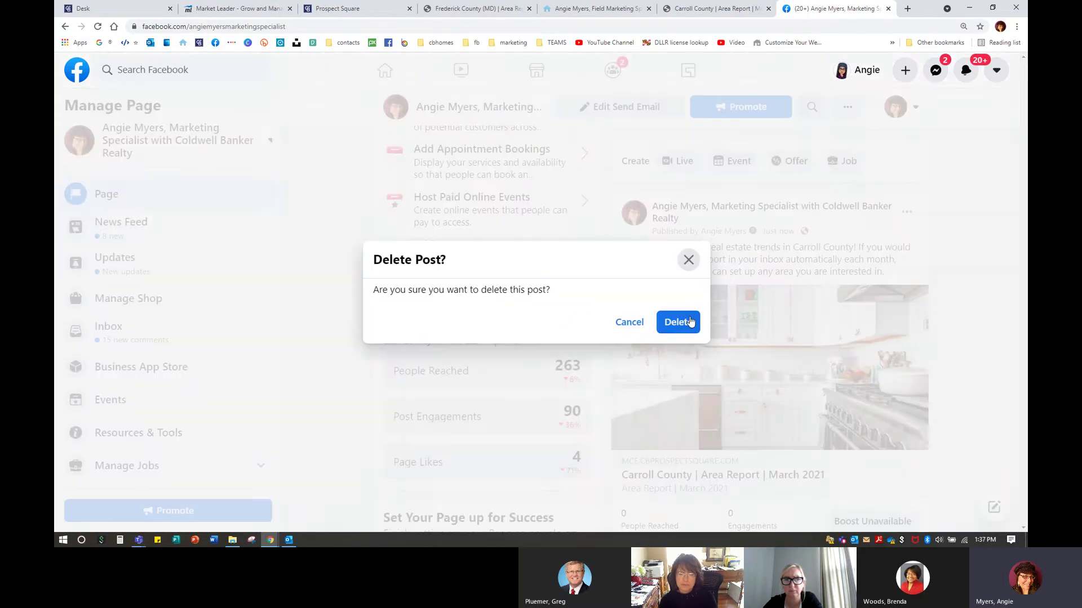
pyautogui.click(679, 321)
# Browse the page's older posts back to mid-March to find the Frederick, MD market update.
pyautogui.scroll(-5, 852, 398)
pyautogui.scroll(-10, 853, 398)
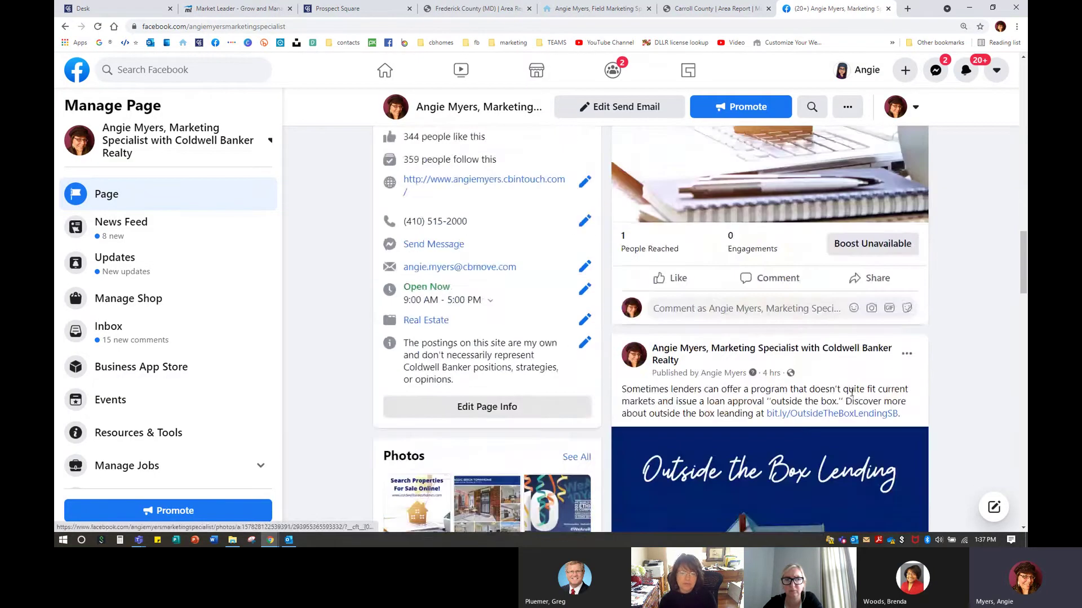
pyautogui.scroll(-5, 881, 392)
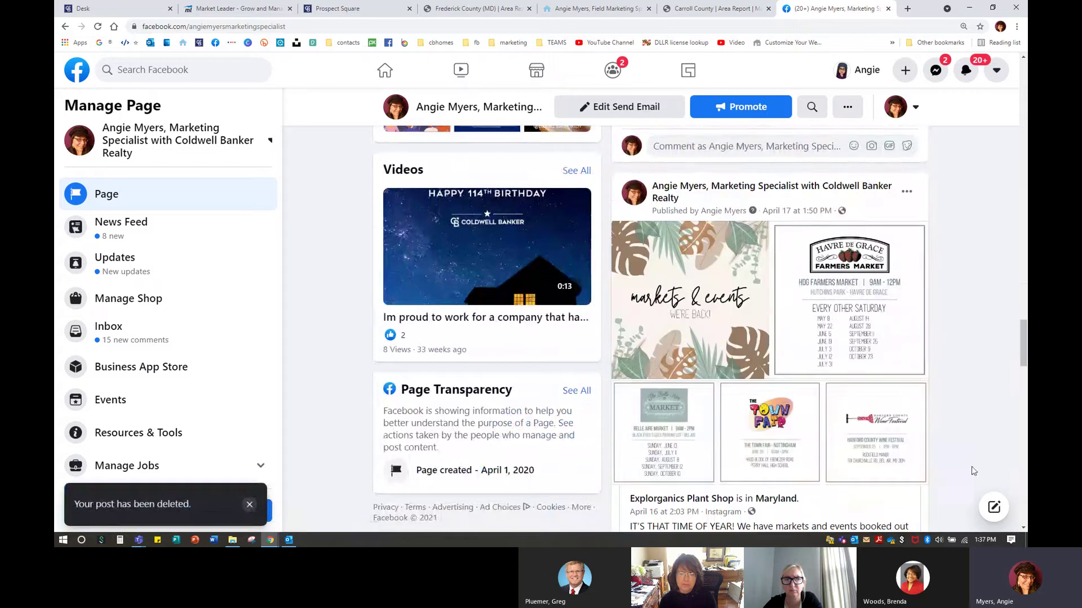
pyautogui.scroll(-3, 1024, 510)
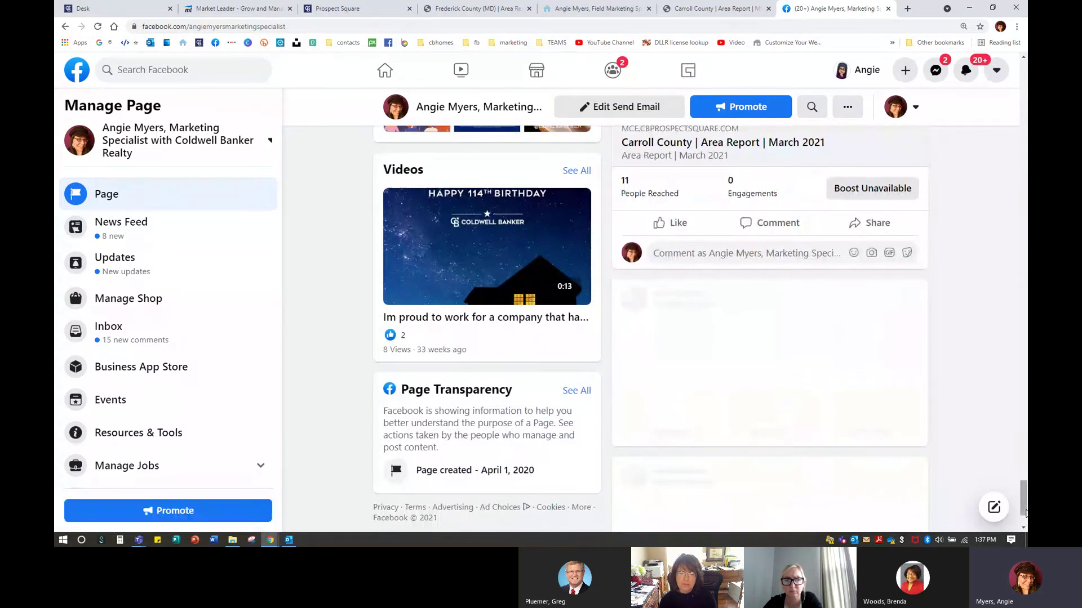
pyautogui.scroll(-10, 1023, 516)
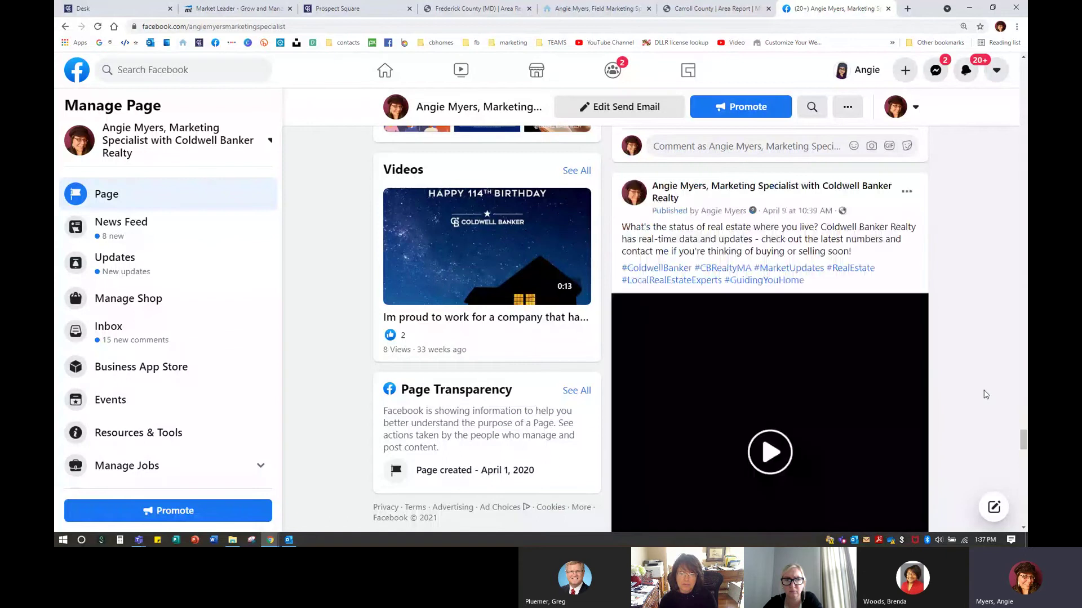
pyautogui.scroll(-10, 986, 397)
pyautogui.scroll(-15, 990, 394)
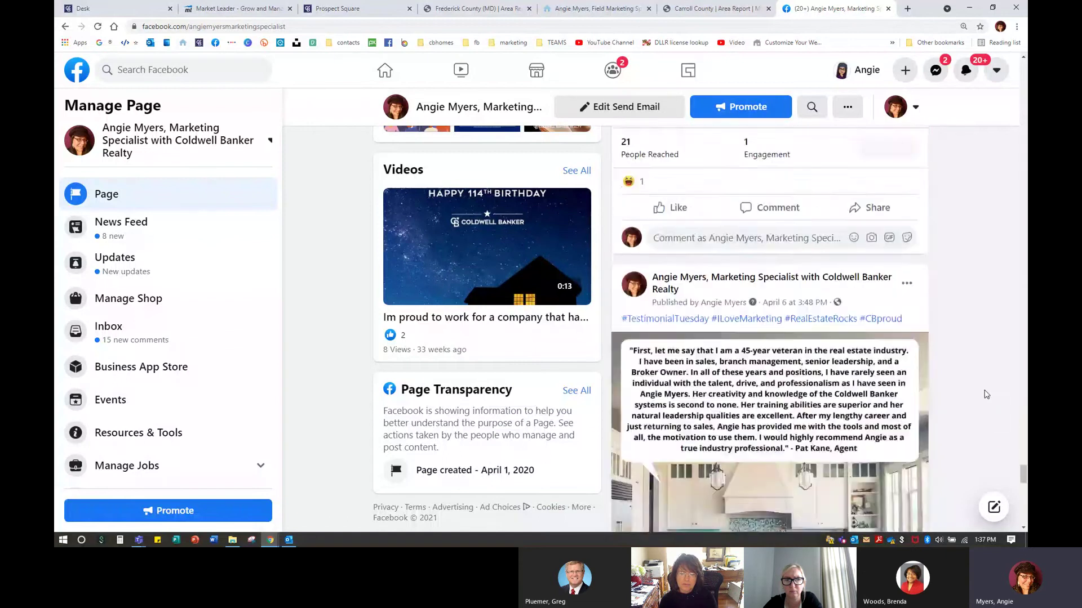
pyautogui.scroll(-3, 987, 372)
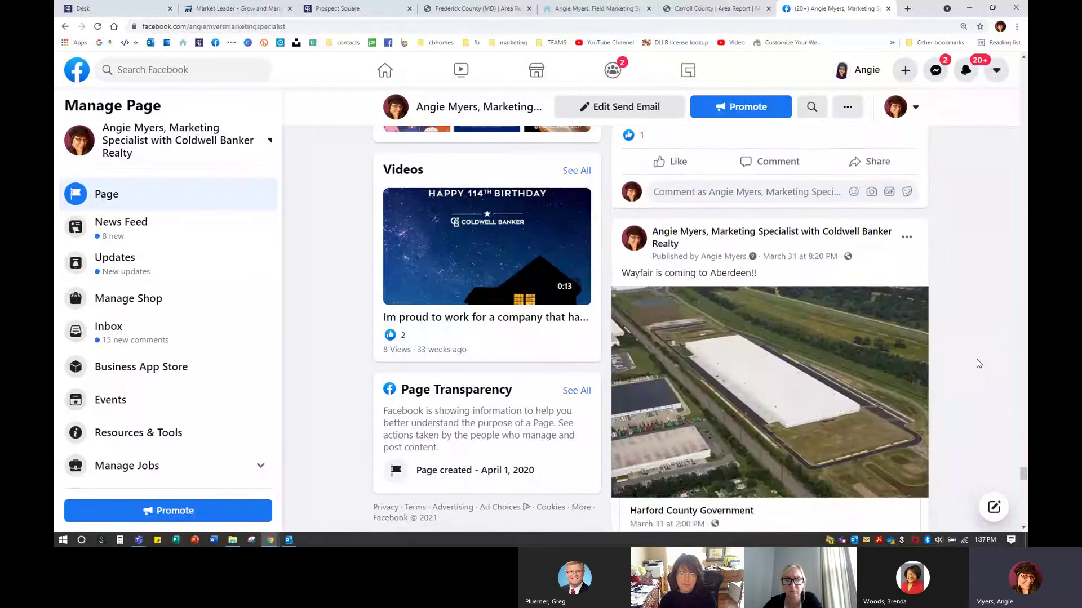
pyautogui.scroll(-4, 980, 367)
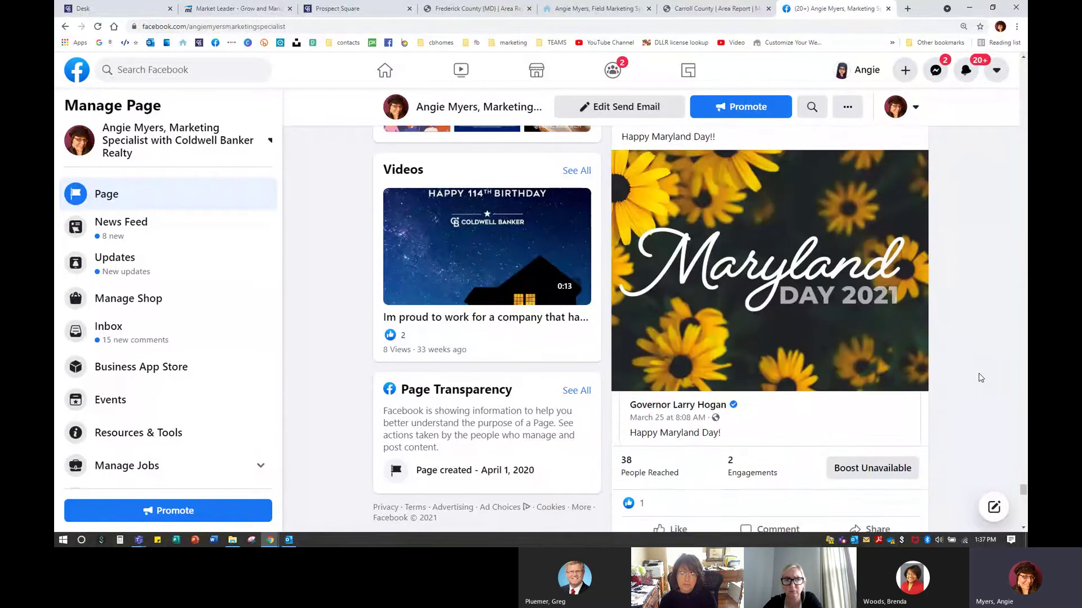
pyautogui.scroll(-5, 981, 380)
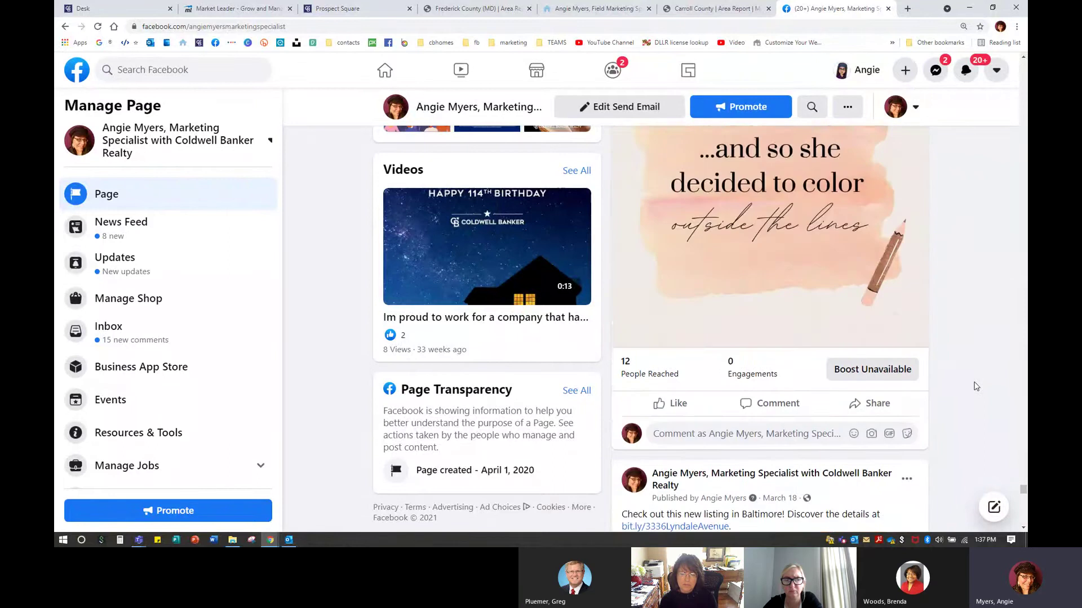
pyautogui.scroll(-2, 976, 386)
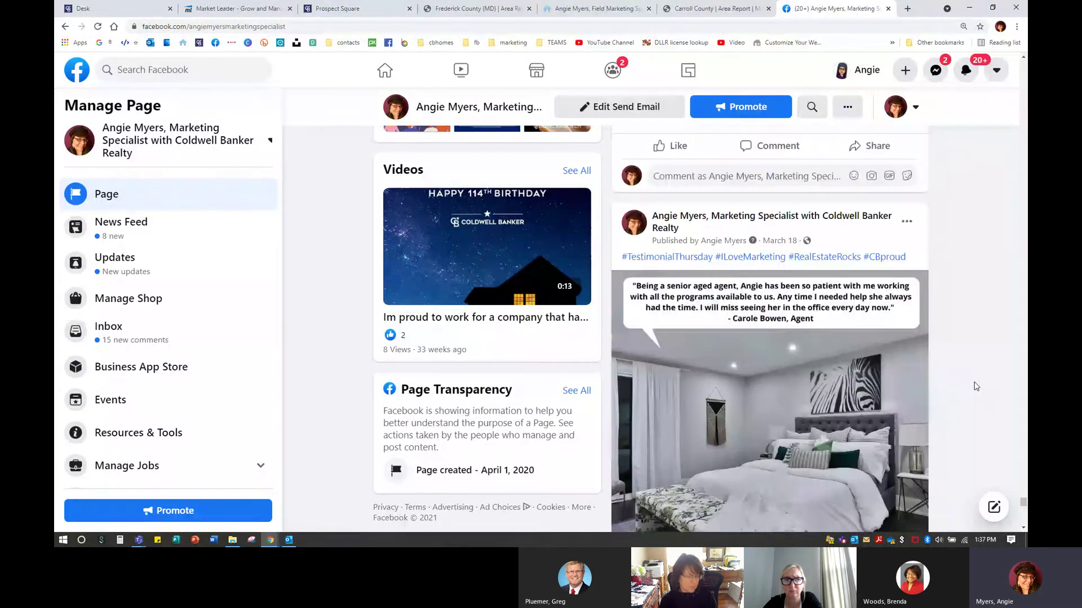
pyautogui.scroll(-10, 977, 386)
pyautogui.scroll(-10, 976, 387)
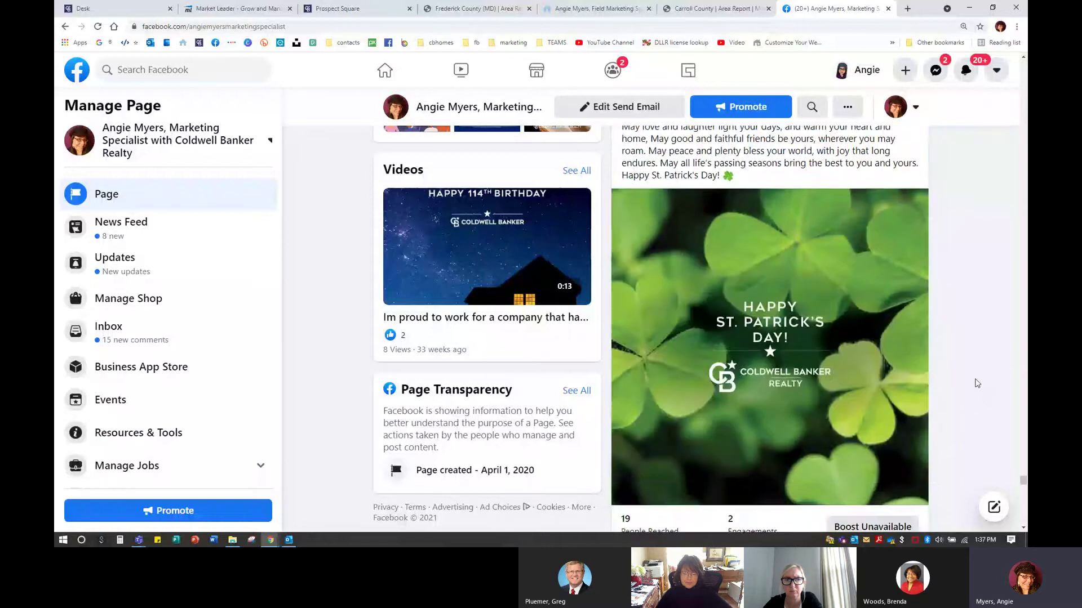
pyautogui.scroll(-12, 976, 383)
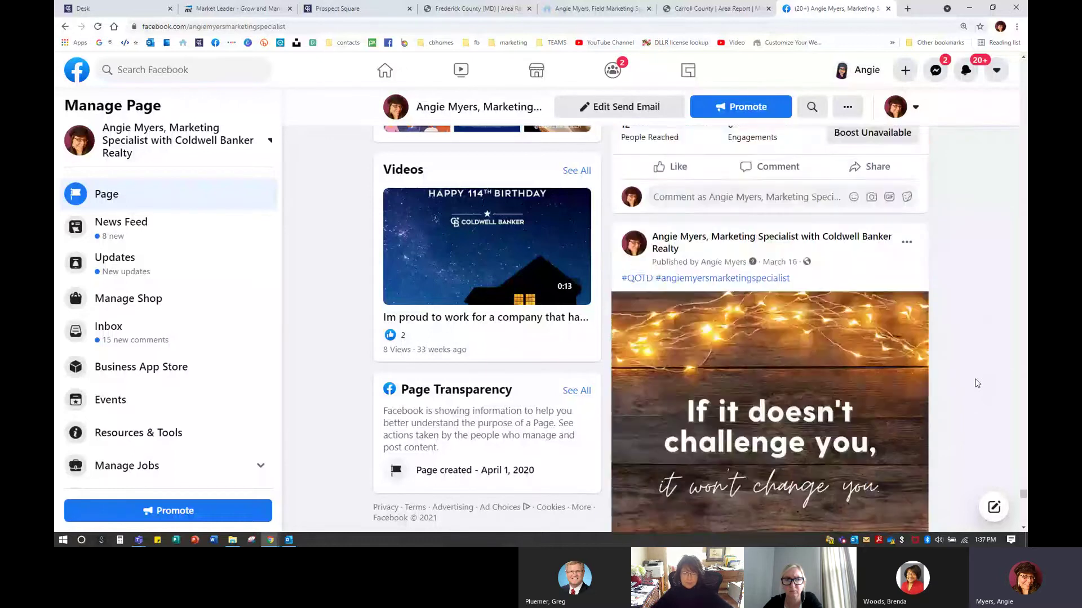
pyautogui.scroll(-10, 976, 383)
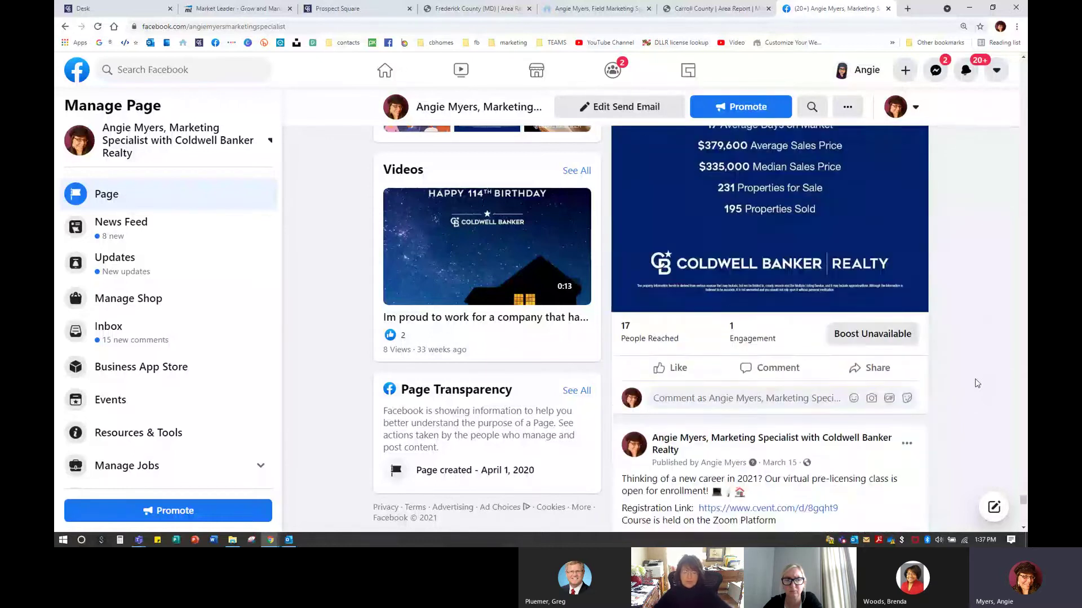
# Review the Frederick, MD February 2021 market update post, open its image at full size, and close the image again.
pyautogui.scroll(8, 976, 383)
pyautogui.scroll(-1, 977, 384)
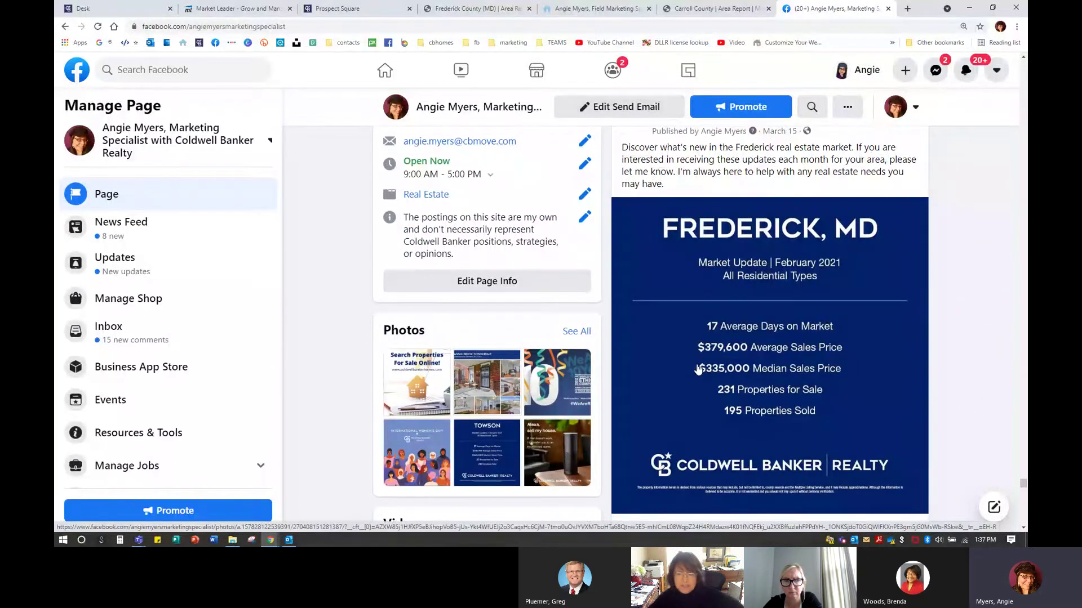
pyautogui.scroll(2, 698, 369)
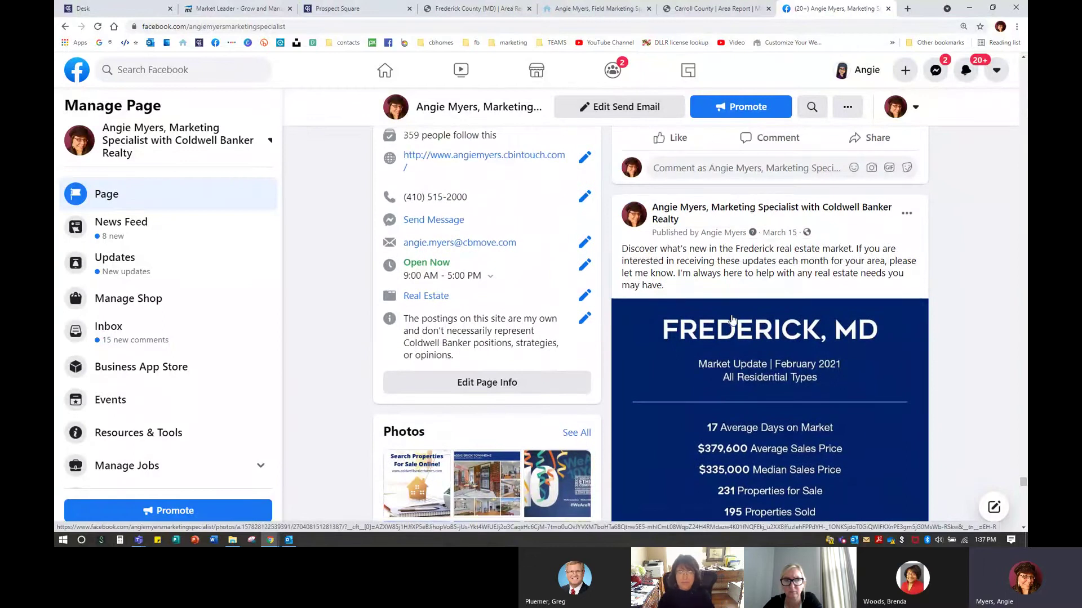
pyautogui.scroll(-2, 789, 265)
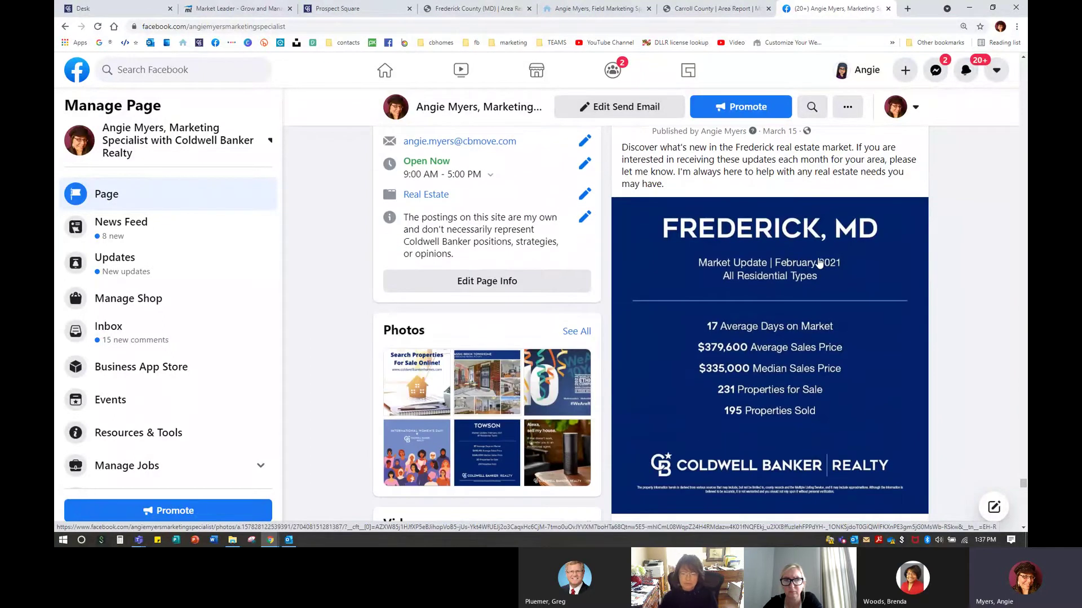
pyautogui.click(846, 379)
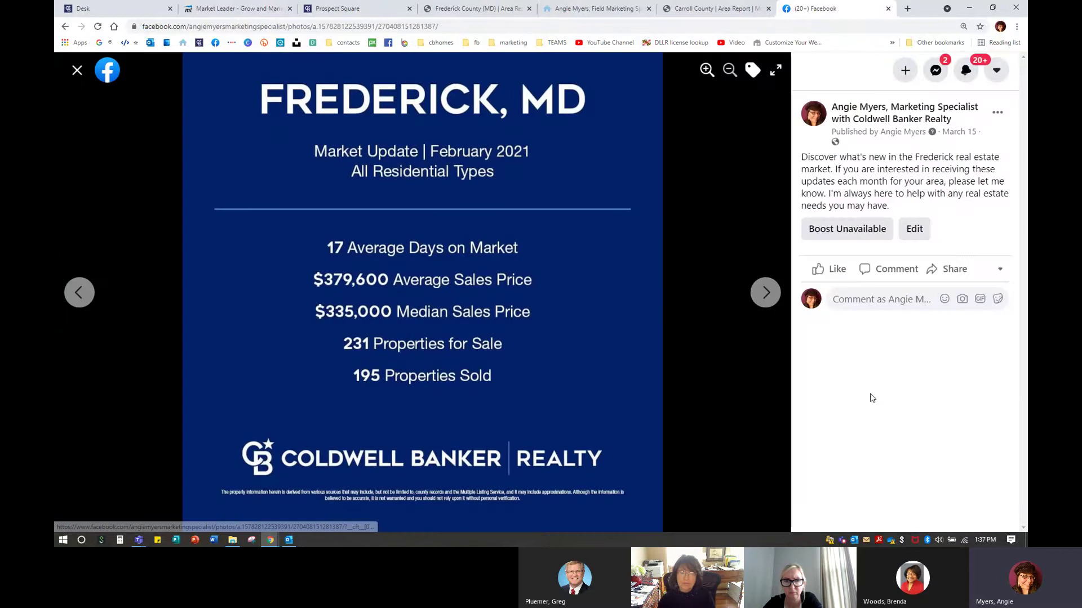
pyautogui.click(93, 76)
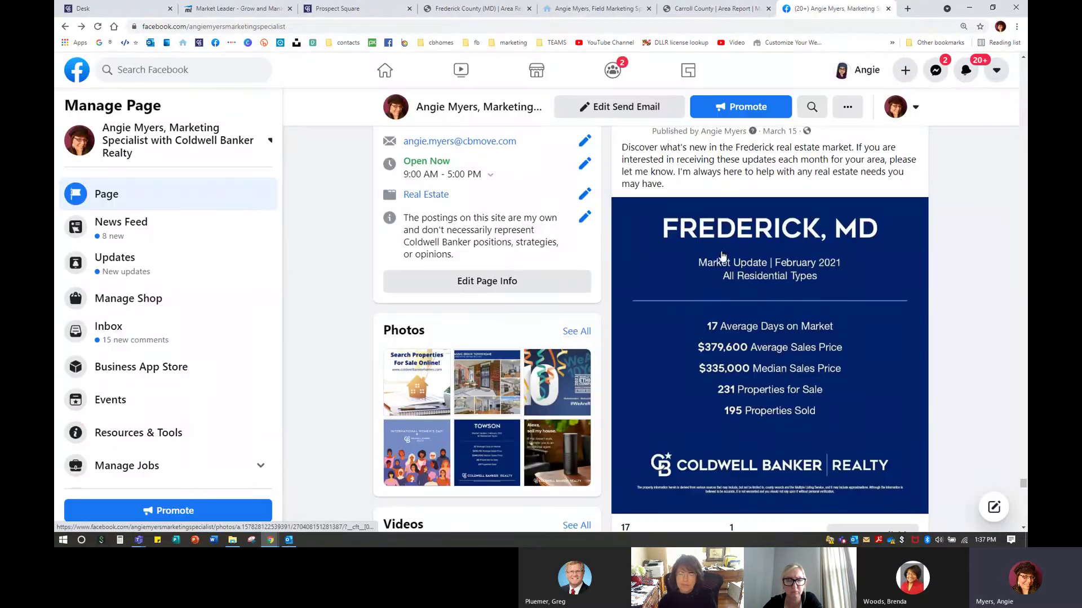
# Look through the earlier March posts for the Towson February 2021 market update.
pyautogui.scroll(-20, 769, 352)
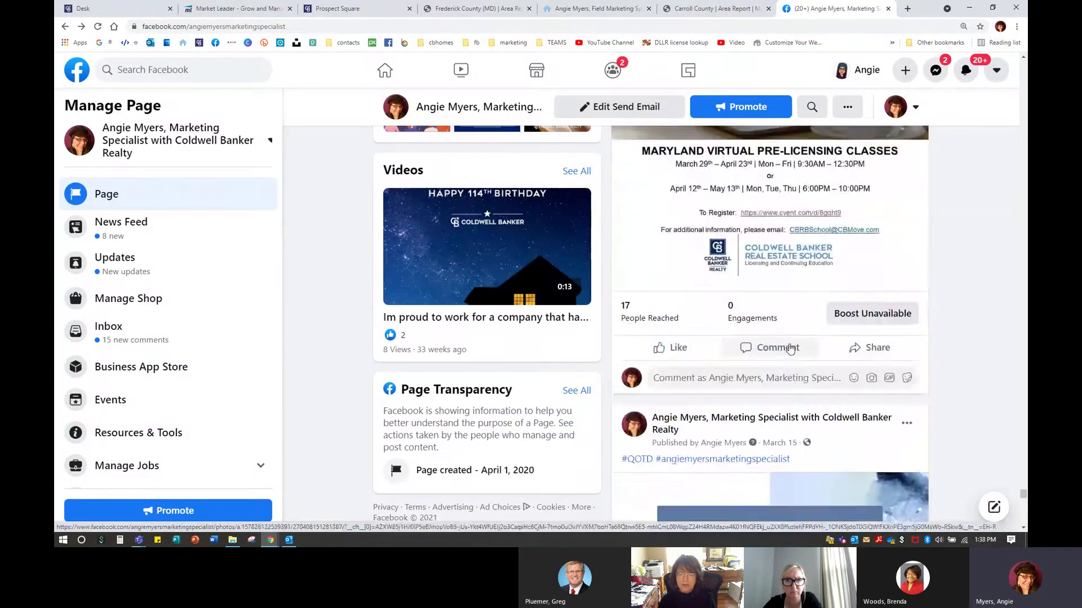
pyautogui.scroll(-15, 793, 358)
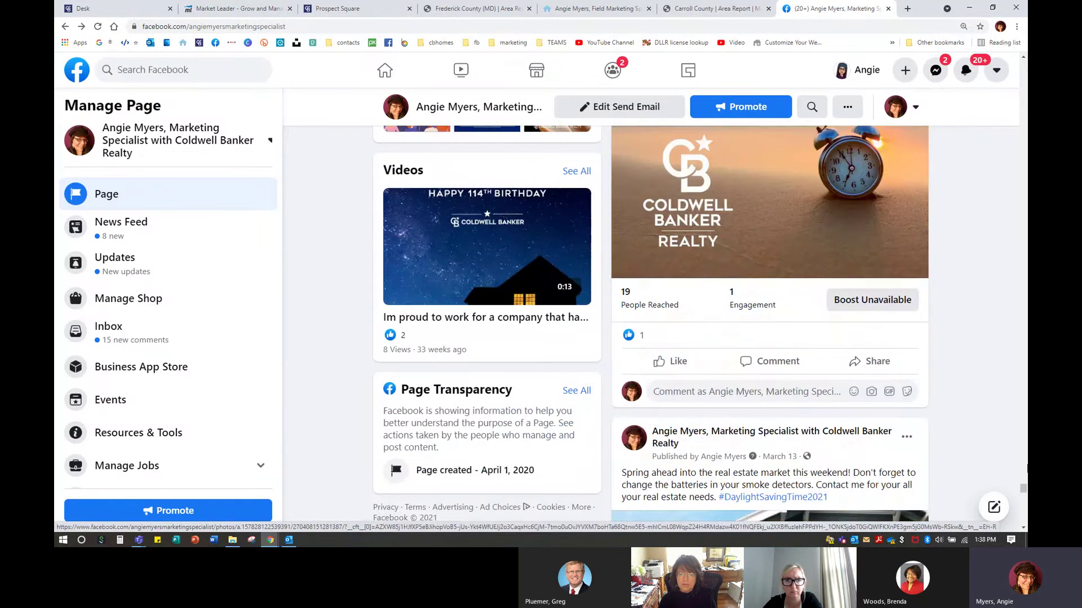
pyautogui.scroll(-15, 1024, 523)
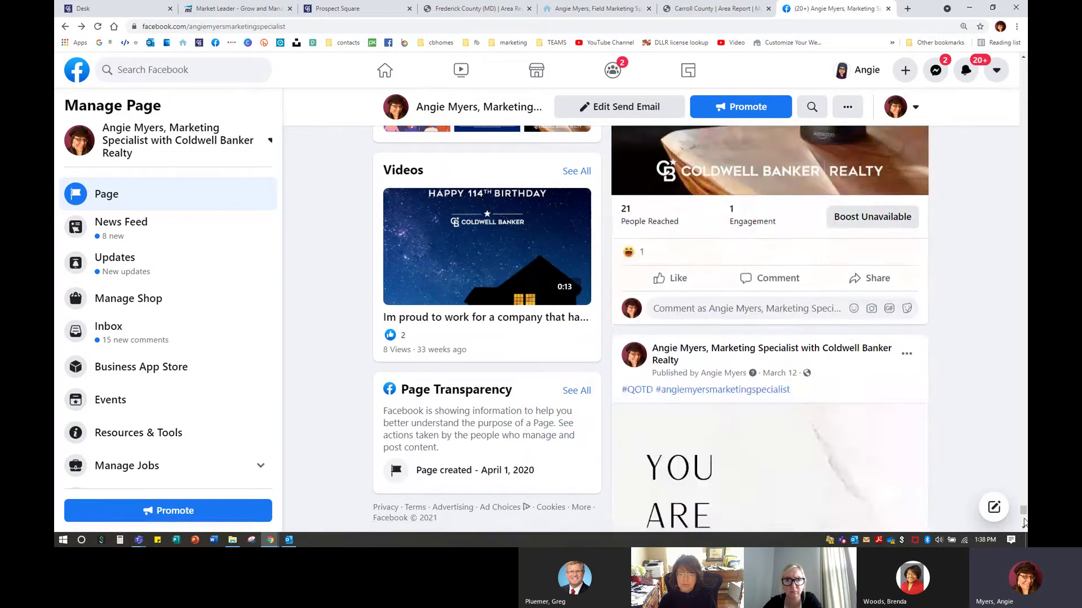
pyautogui.scroll(-15, 935, 437)
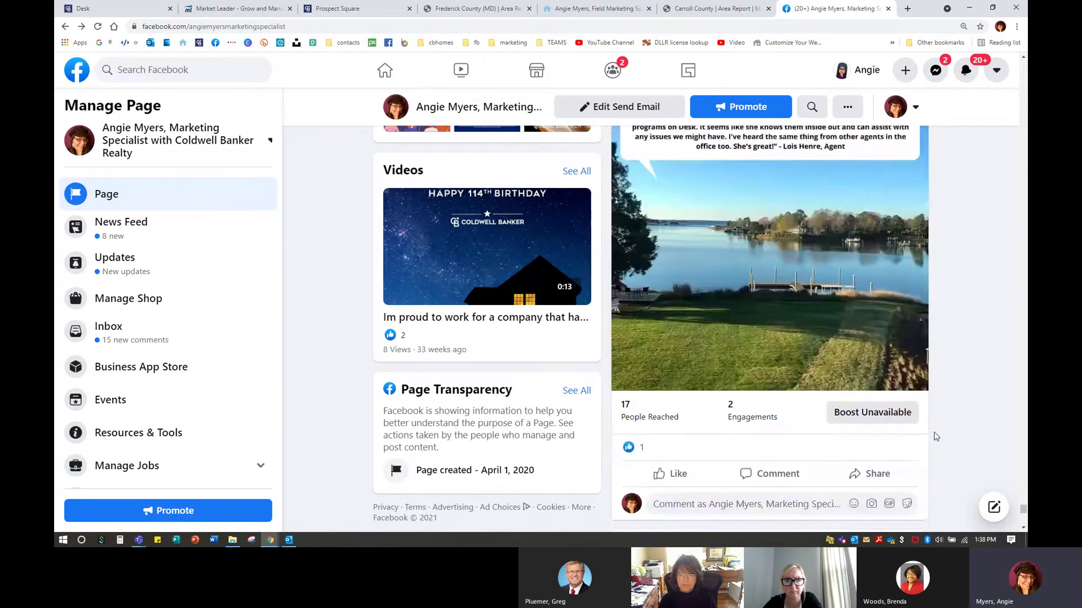
pyautogui.scroll(-10, 935, 437)
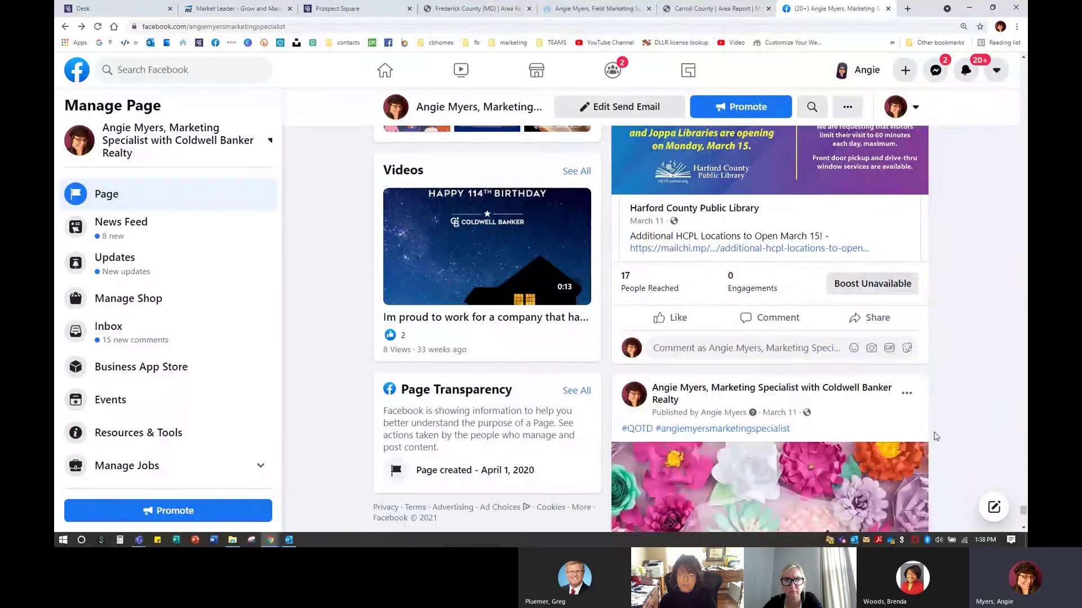
pyautogui.scroll(-10, 935, 437)
pyautogui.scroll(-5, 936, 437)
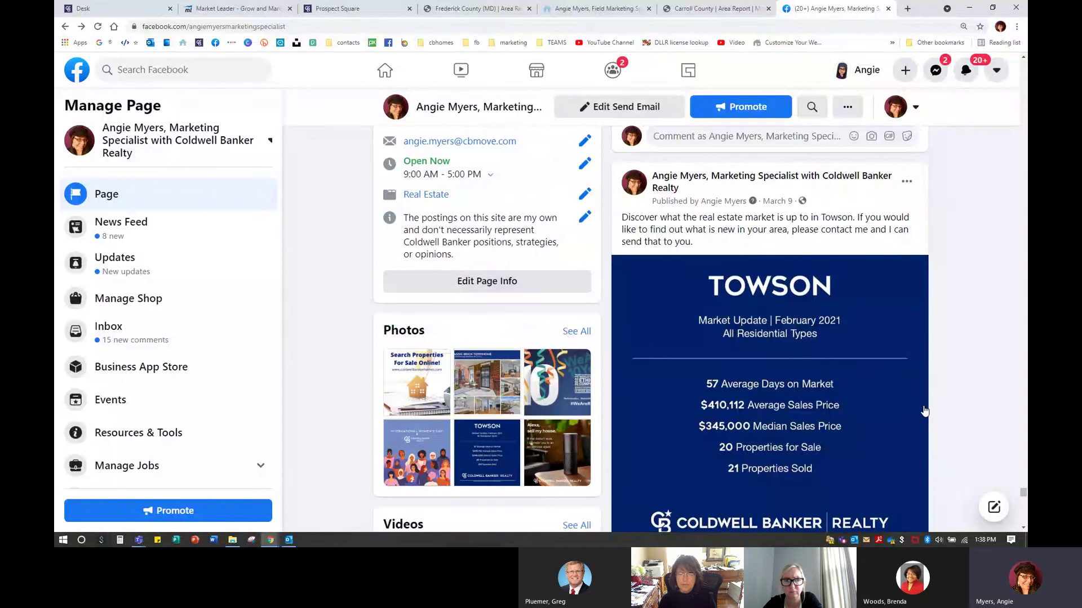
# Look further back in the page's posts for the Baltimore County Lutherville Timonium January 2021 area report.
pyautogui.scroll(-10, 941, 410)
pyautogui.scroll(-15, 948, 404)
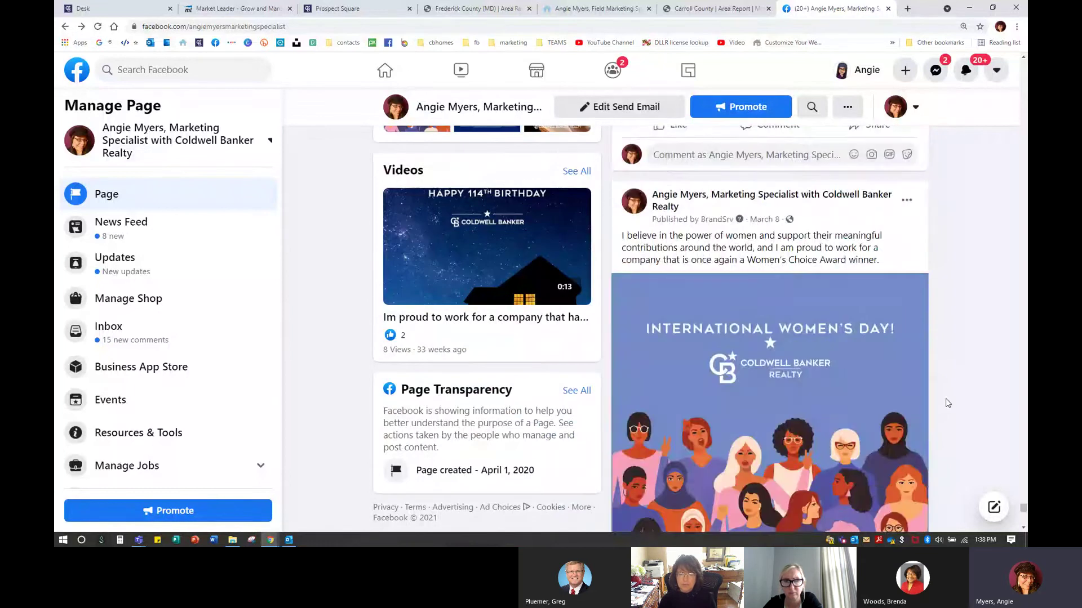
pyautogui.scroll(-15, 948, 403)
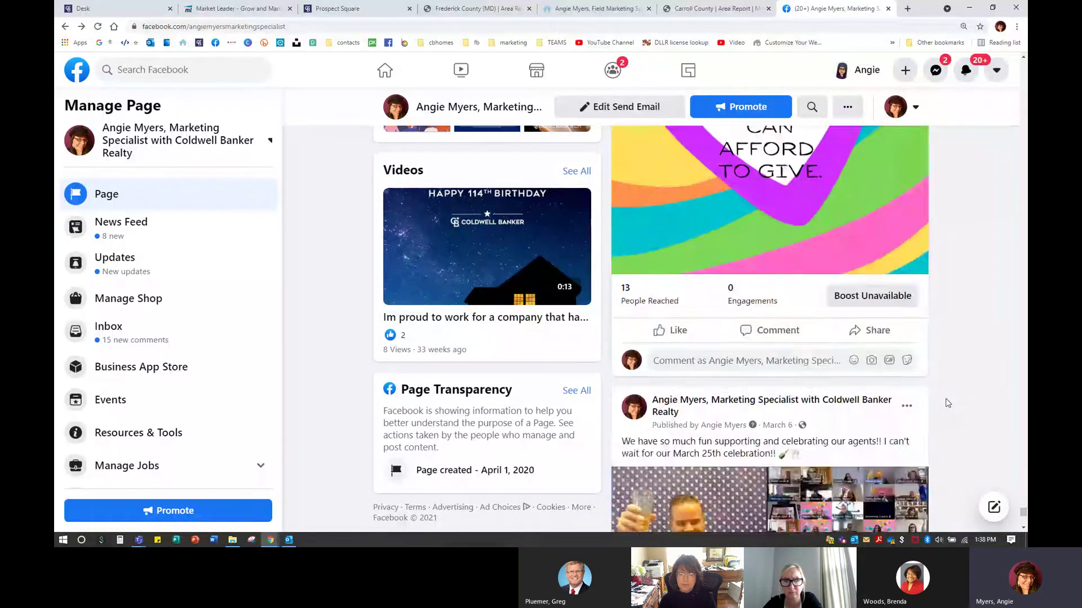
pyautogui.scroll(-3, 945, 401)
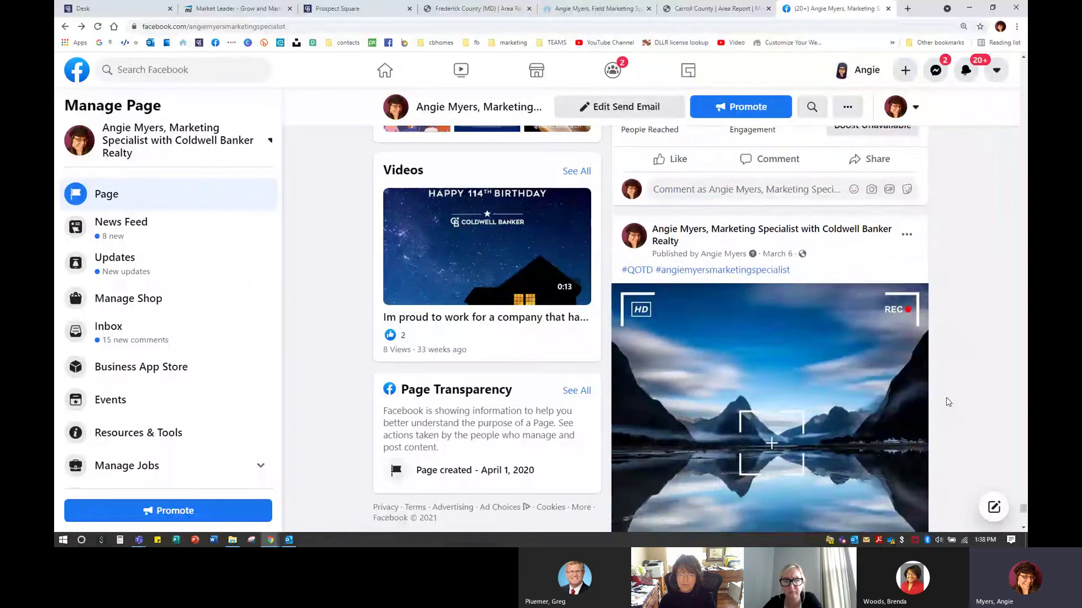
pyautogui.scroll(6, 577, 449)
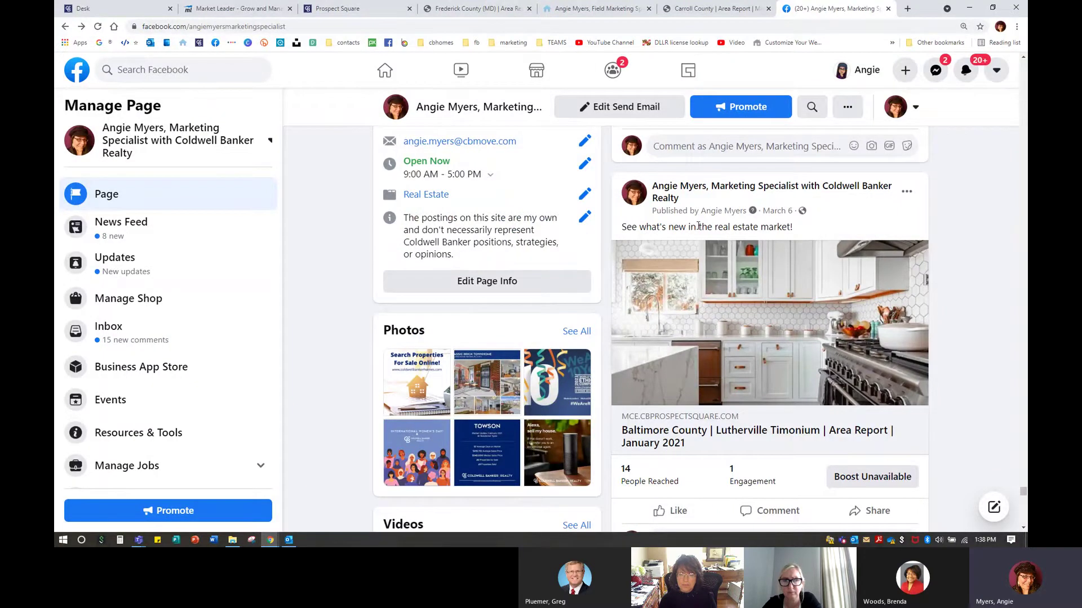
# Open the Lutherville Timonium area report from its post, highlight "MARCH 2021" on the cover, and close the report.
pyautogui.click(820, 416)
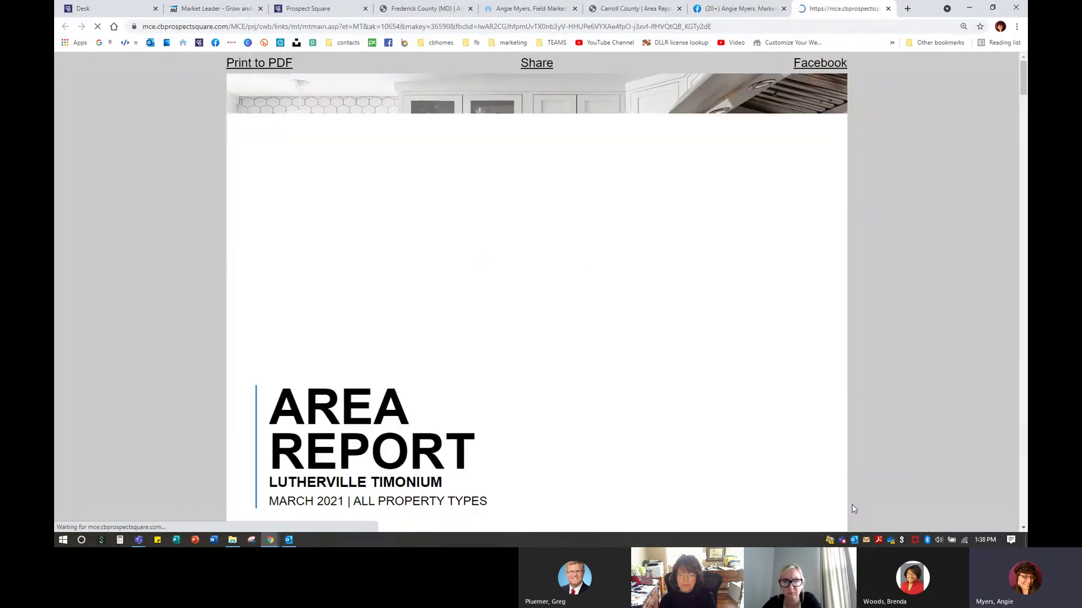
pyautogui.scroll(-1, 302, 476)
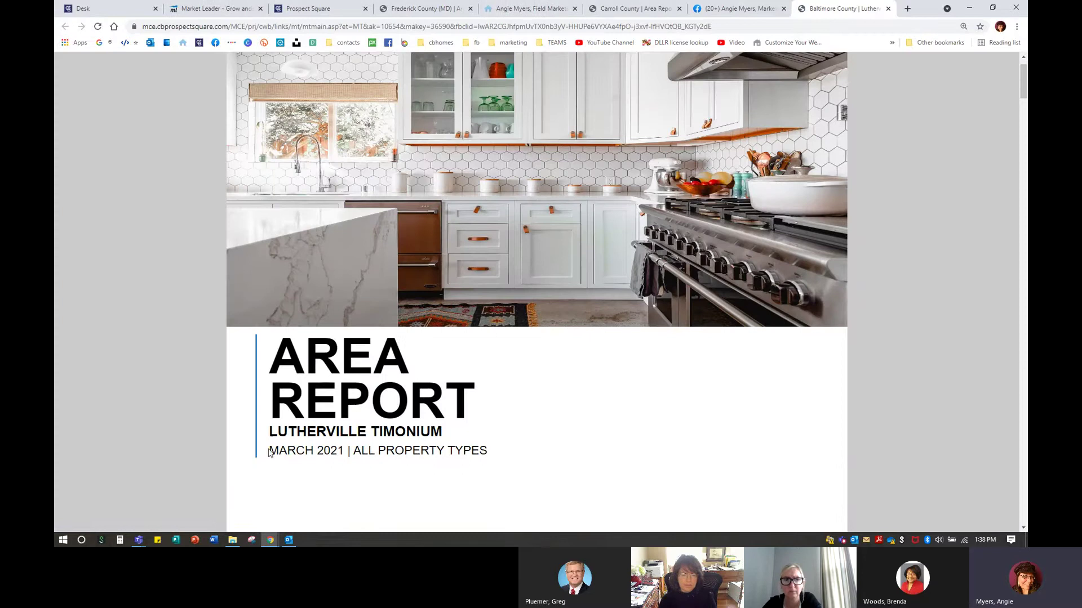
pyautogui.moveTo(269, 450); pyautogui.dragTo(345, 450)
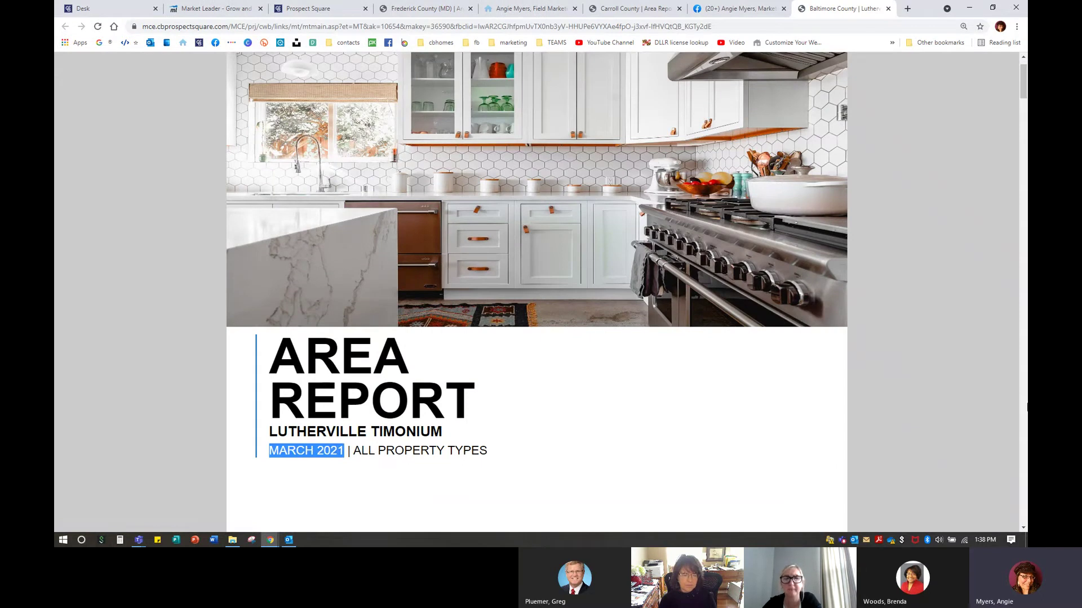
pyautogui.click(889, 8)
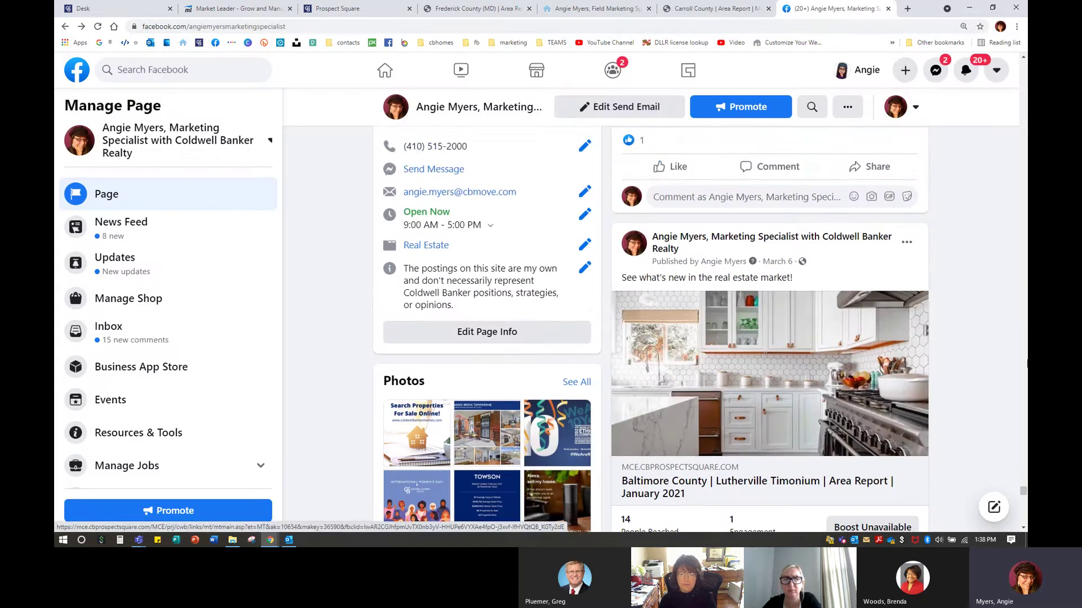
# Review the Lutherville Timonium post's January 2021 link title once more and return to the beginning of the business page.
pyautogui.scroll(-2, 772, 376)
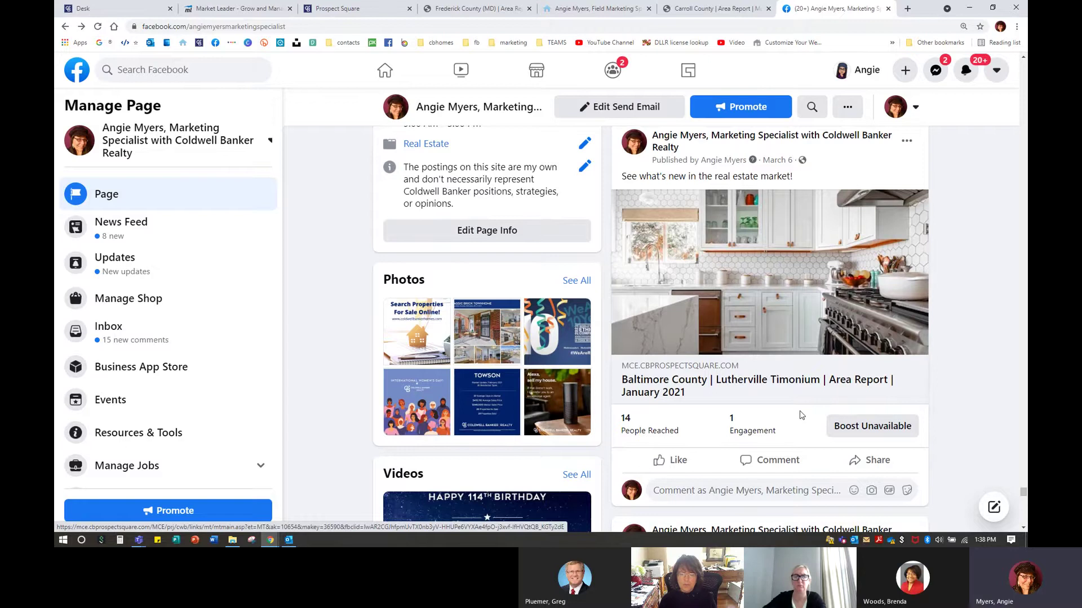
pyautogui.scroll(-1, 801, 415)
pyautogui.scroll(2, 794, 315)
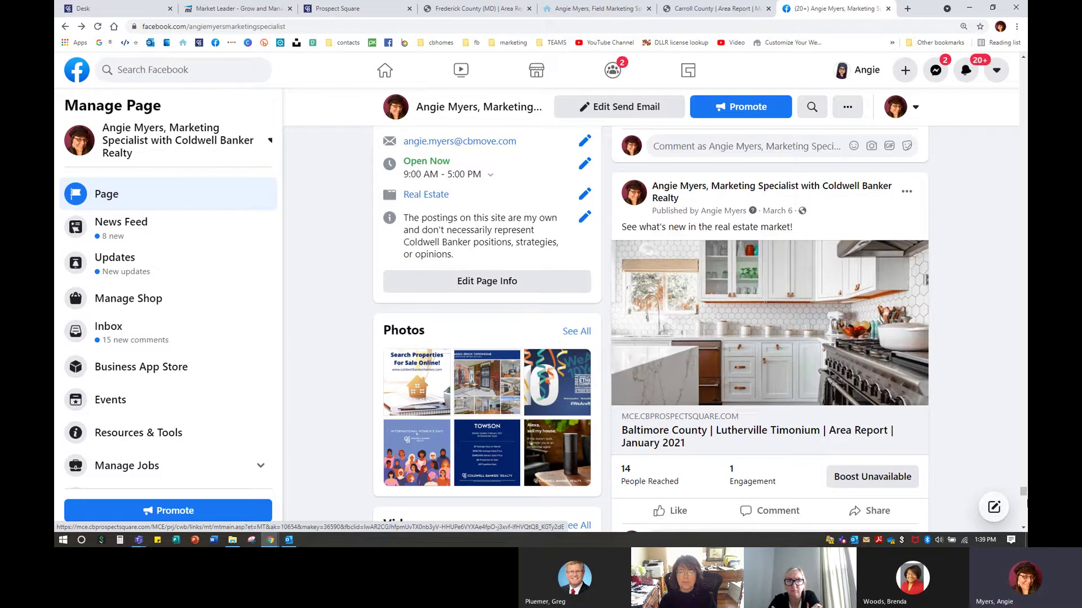
pyautogui.moveTo(1023, 493); pyautogui.dragTo(1023, 269)
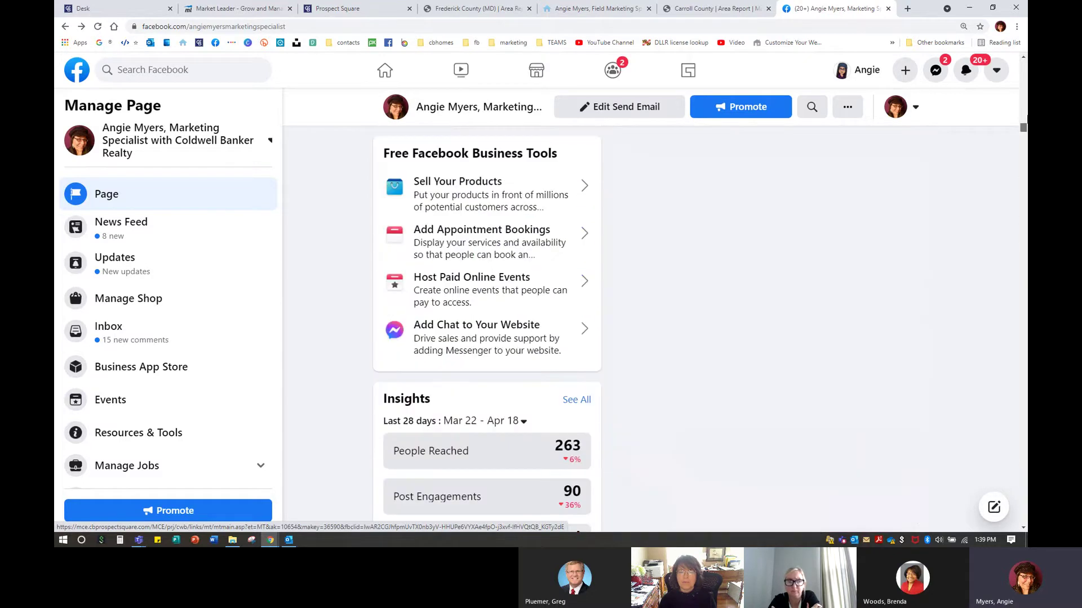
pyautogui.moveTo(1023, 127); pyautogui.dragTo(1023, 67)
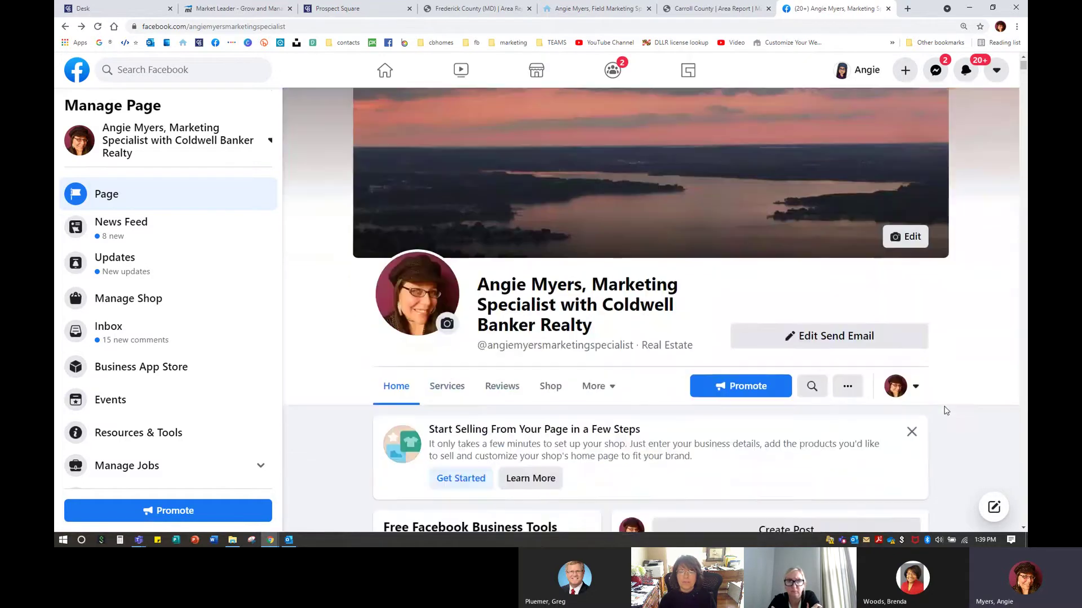
# Close the Facebook business page and open BrandSrv from the My Apps list on the Desk portal.
pyautogui.scroll(-9, 943, 414)
pyautogui.scroll(4, 935, 315)
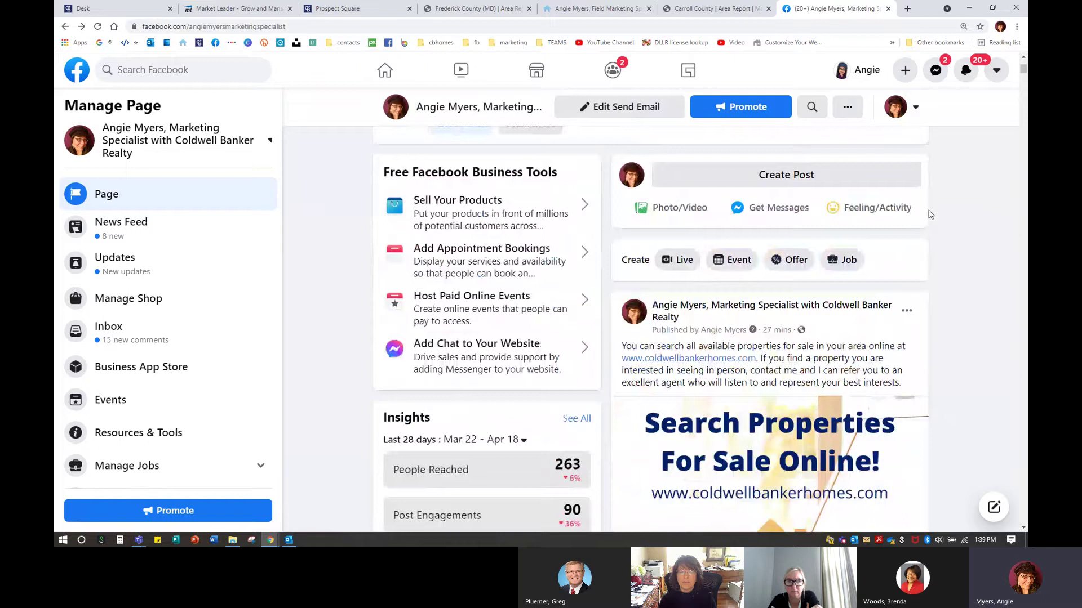
pyautogui.click(888, 8)
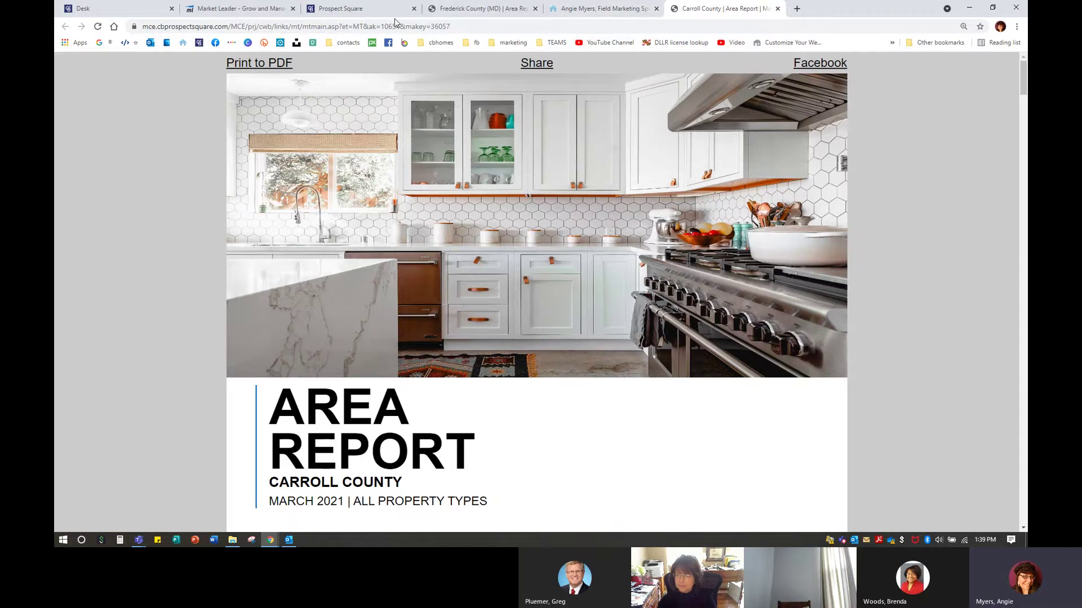
pyautogui.click(361, 9)
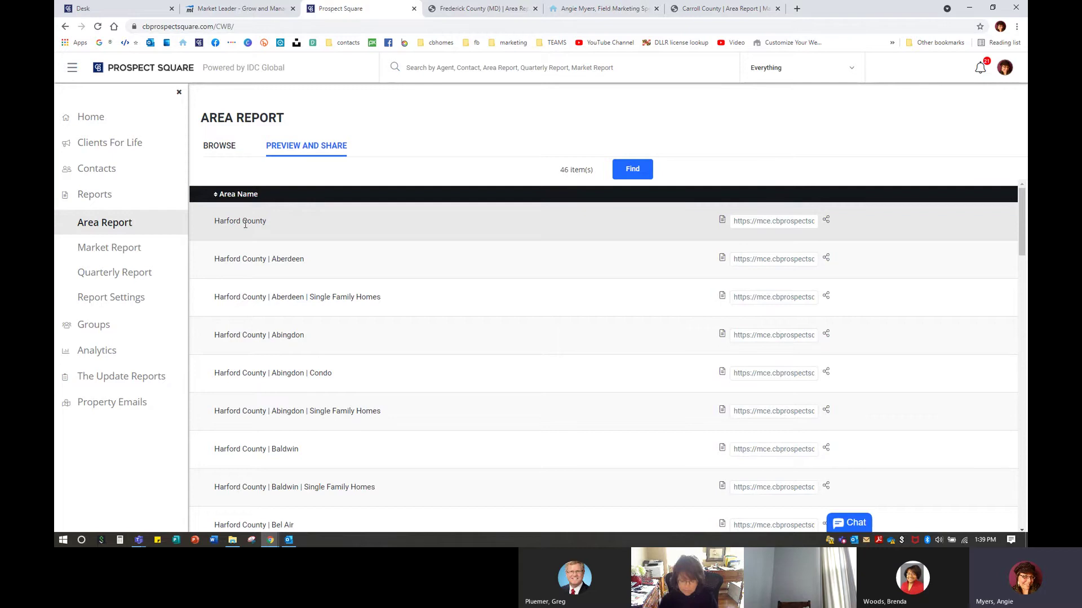
pyautogui.click(133, 7)
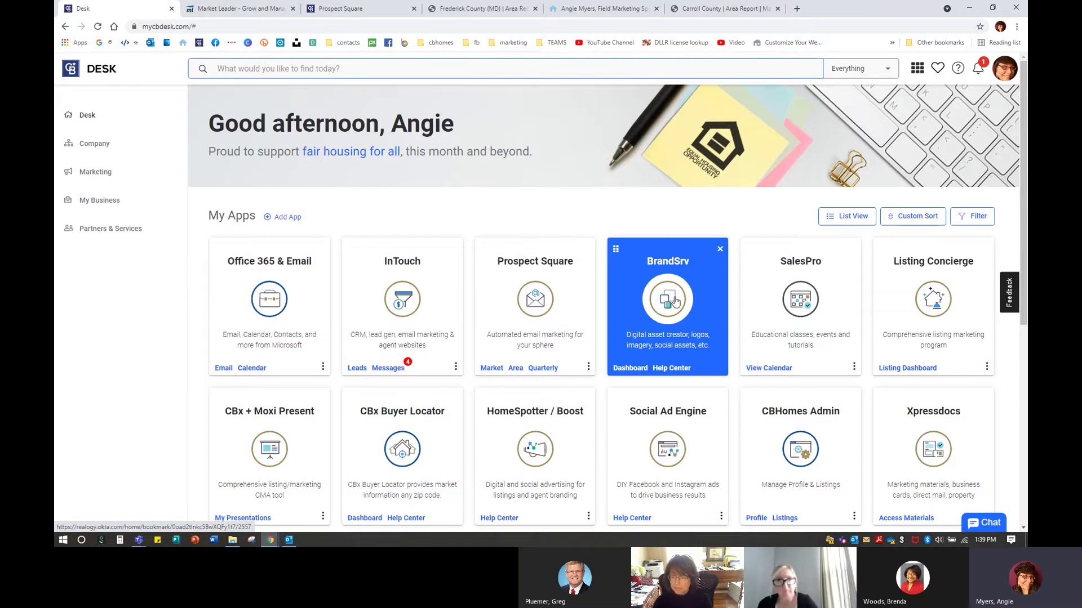
pyautogui.click(674, 302)
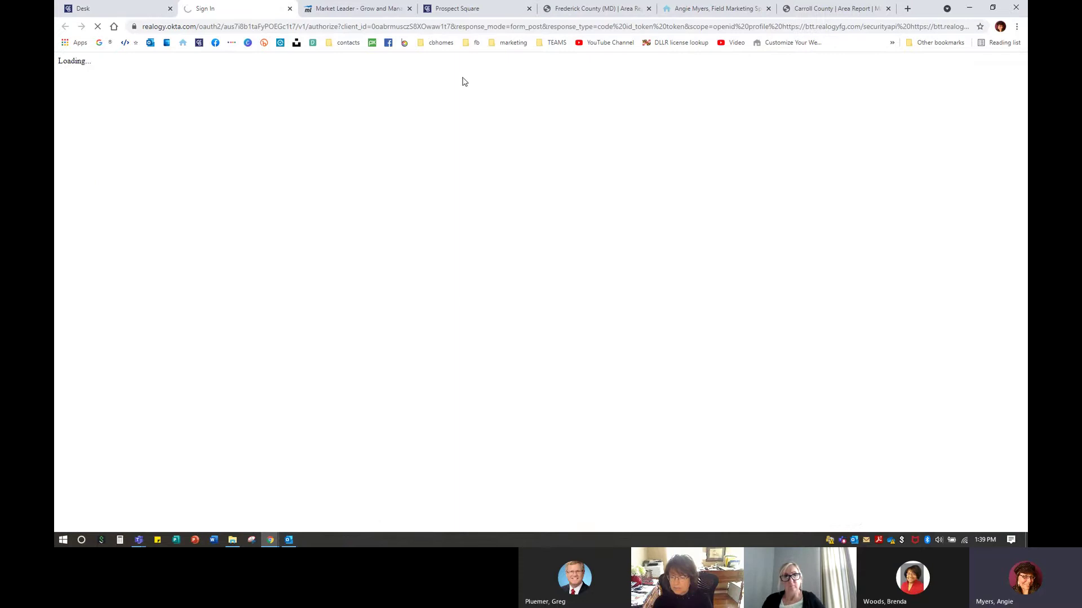
# Close the Frederick County area report and the field marketing specialist's website, and return to the BrandSrv home page.
pyautogui.click(645, 13)
pyautogui.click(648, 8)
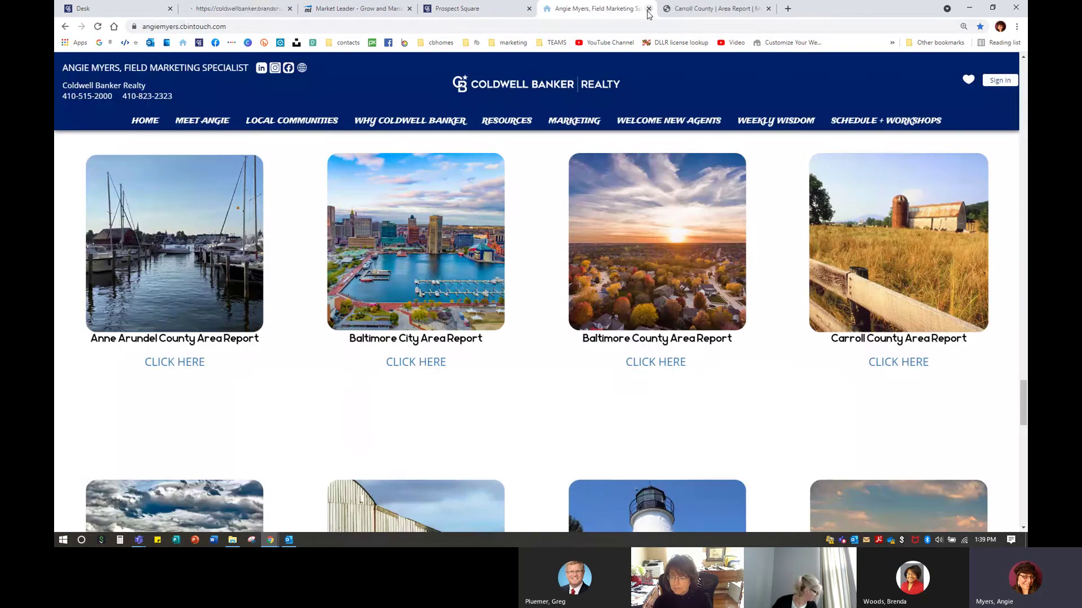
pyautogui.click(648, 9)
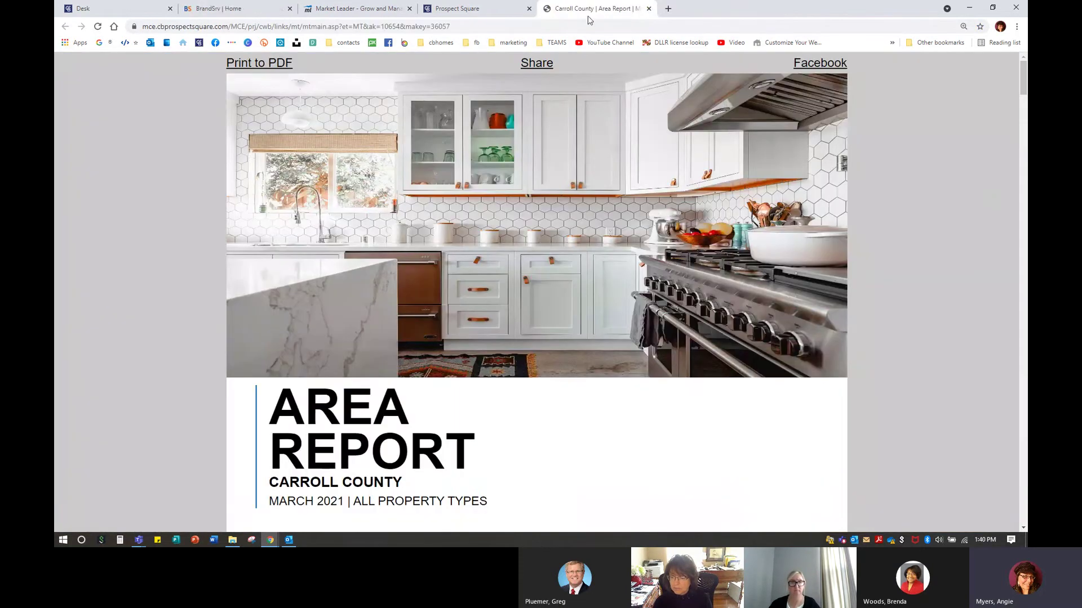
pyautogui.click(321, 9)
pyautogui.click(248, 13)
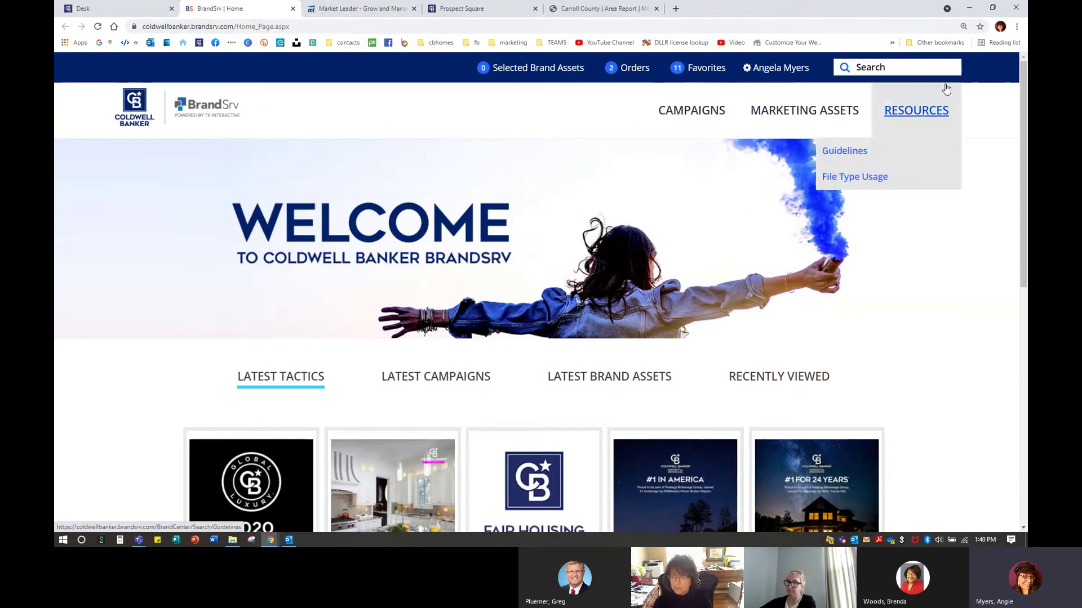
# Search BrandSrv for "market update" and display the full list of results.
pyautogui.click(900, 68)
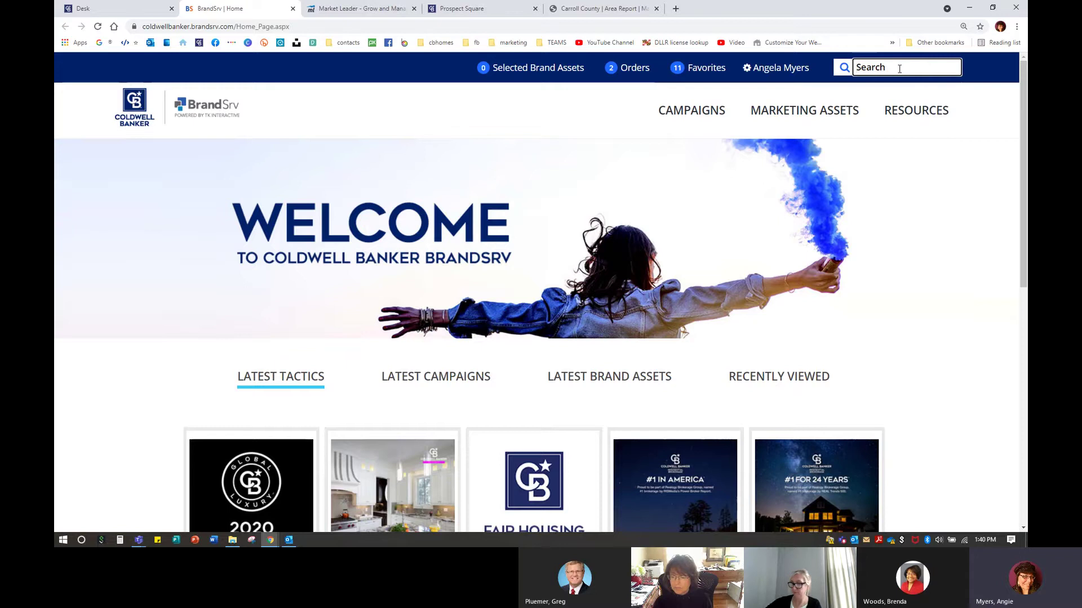
pyautogui.write('mraket')
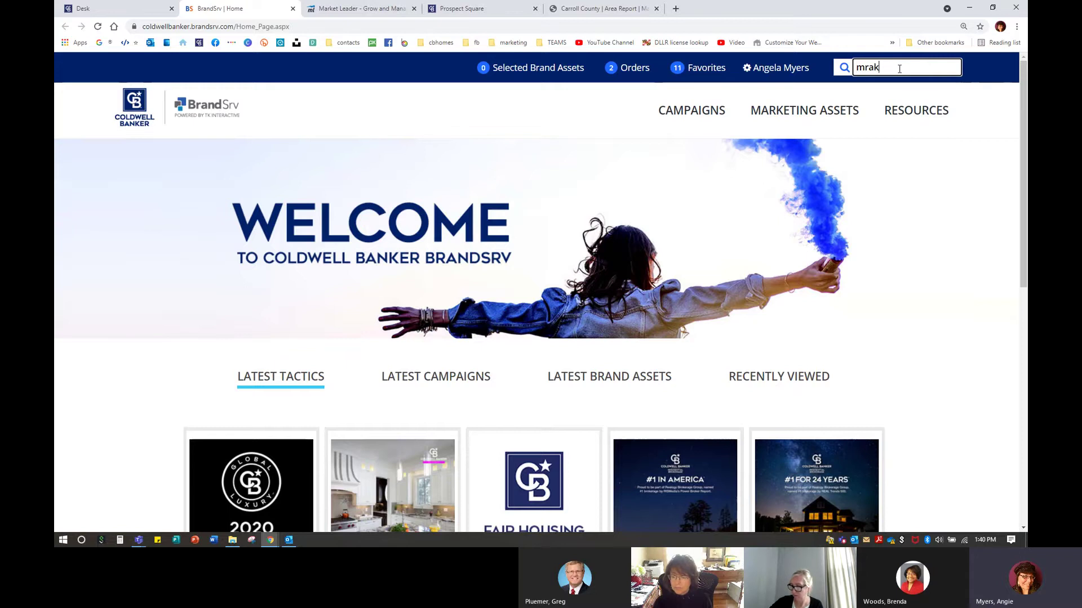
pyautogui.press('BackSpace')
pyautogui.press('BackSpace')
pyautogui.press('BackSpace')
pyautogui.write('et update')
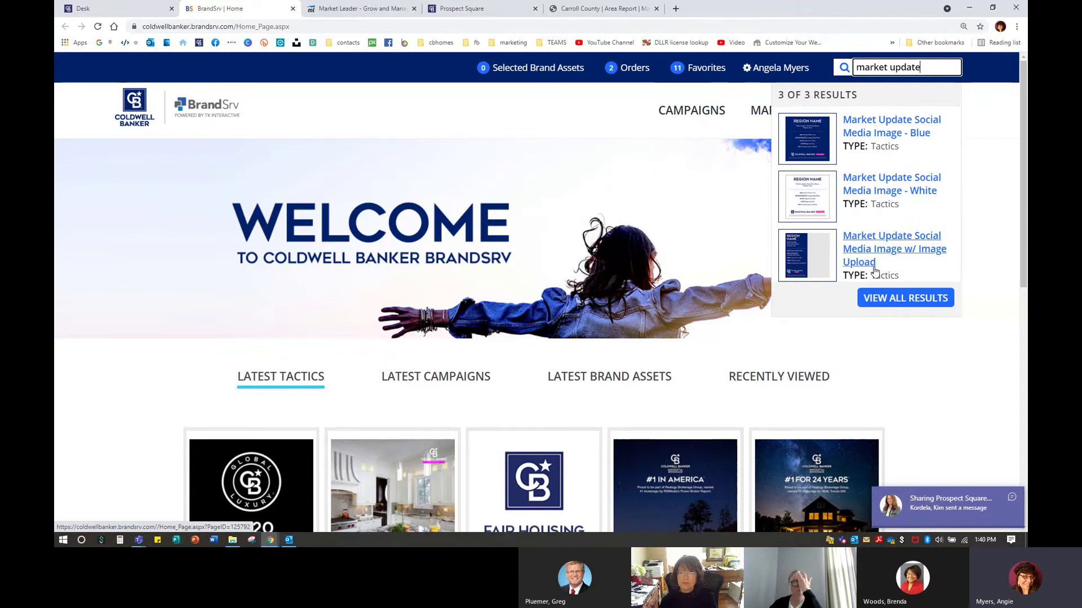
pyautogui.click(884, 306)
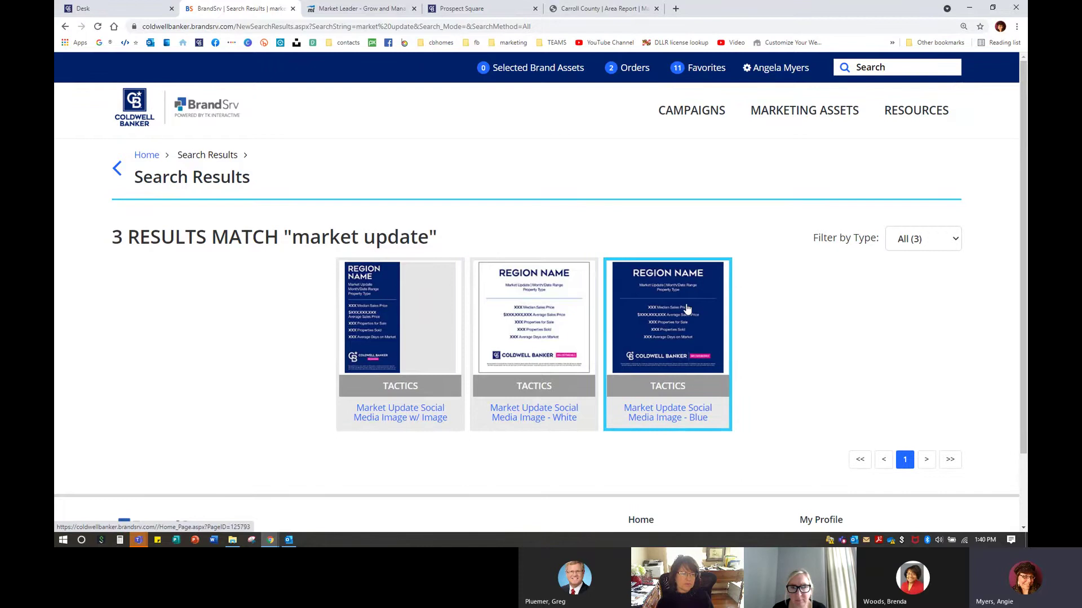
# Open the Market Update Social Media Image w/ Image Upload template, collapse its additional info, and start customizing it.
pyautogui.click(434, 331)
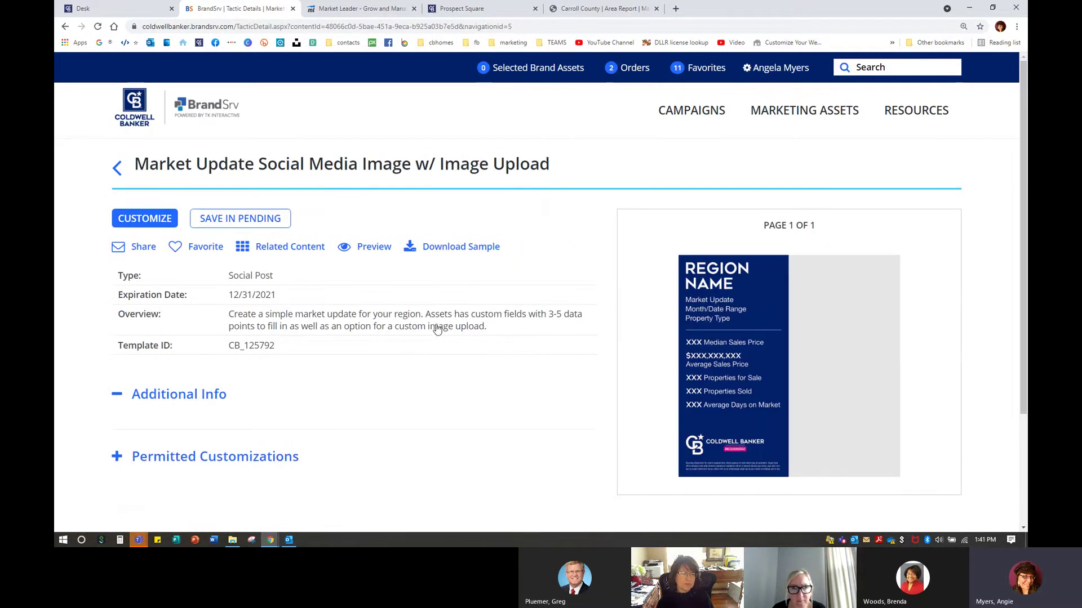
pyautogui.click(171, 398)
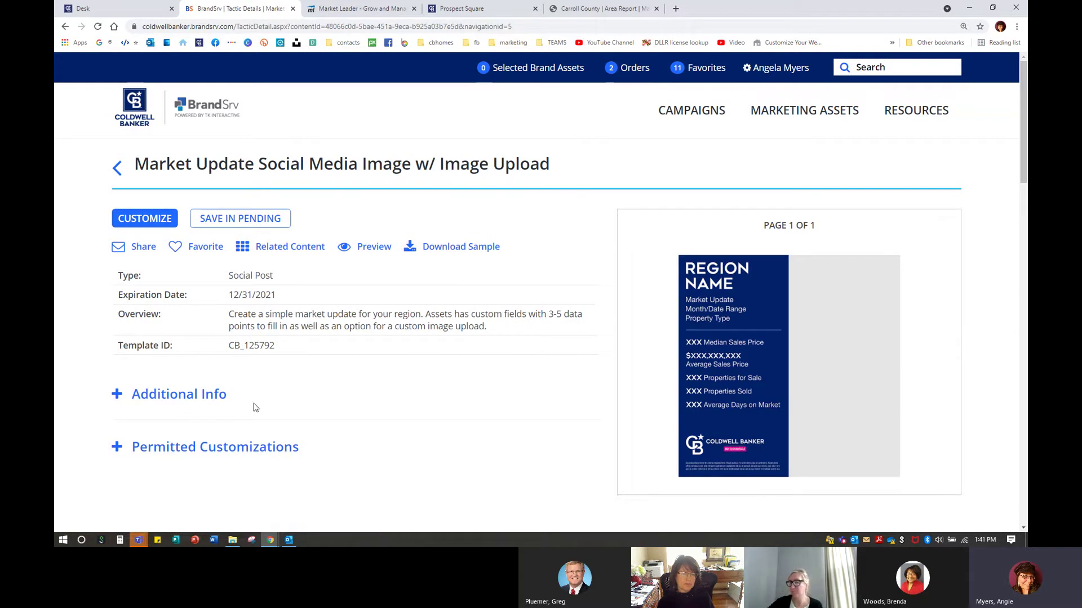
pyautogui.click(145, 218)
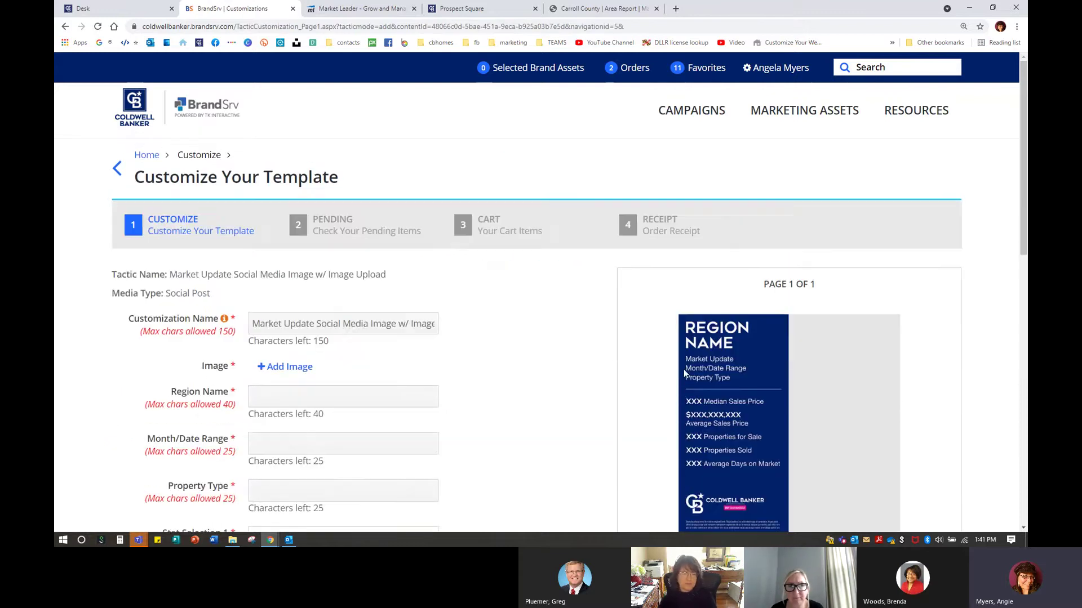
# Set the template's customization name to "Market Update Harford County March 2021".
pyautogui.scroll(-1, 492, 395)
pyautogui.scroll(-1, 492, 396)
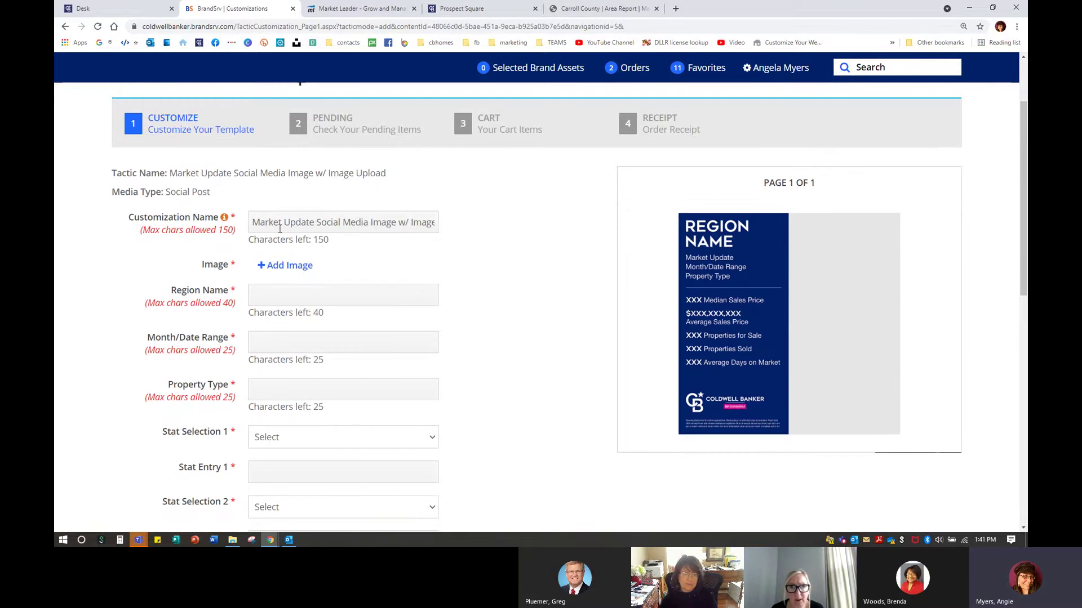
pyautogui.click(256, 222)
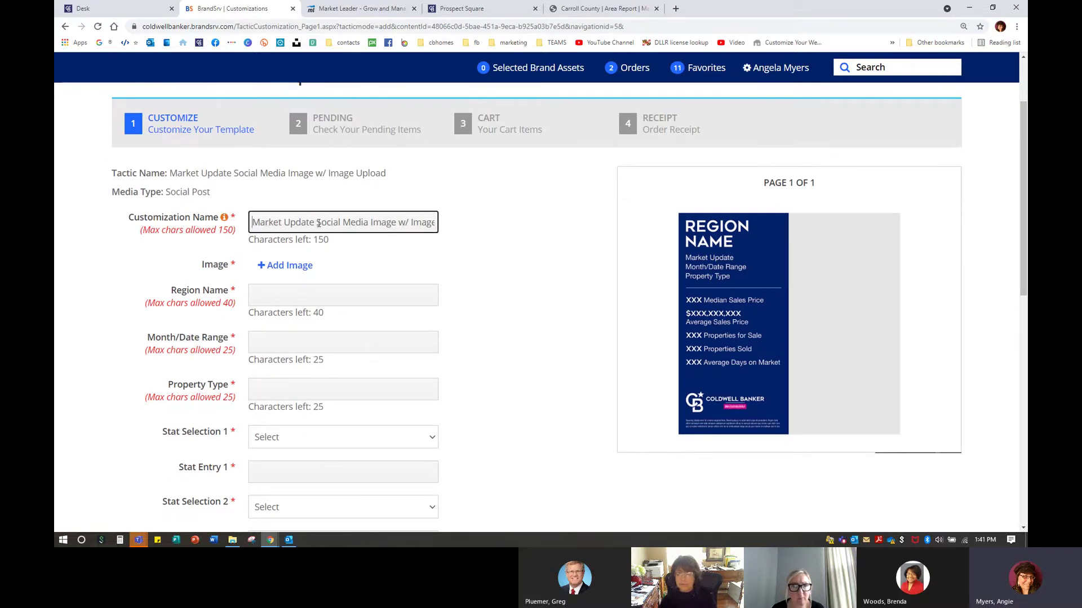
pyautogui.moveTo(319, 224); pyautogui.dragTo(948, 331)
pyautogui.write('Hafor')
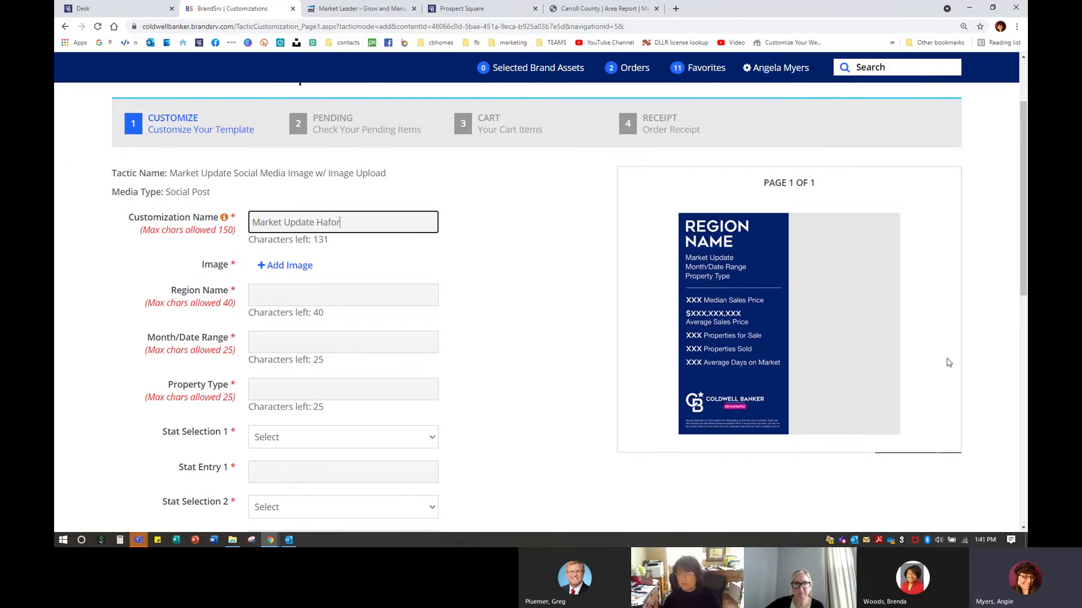
pyautogui.press('BackSpace')
pyautogui.press('BackSpace')
pyautogui.press('BackSpace')
pyautogui.write('rford County ')
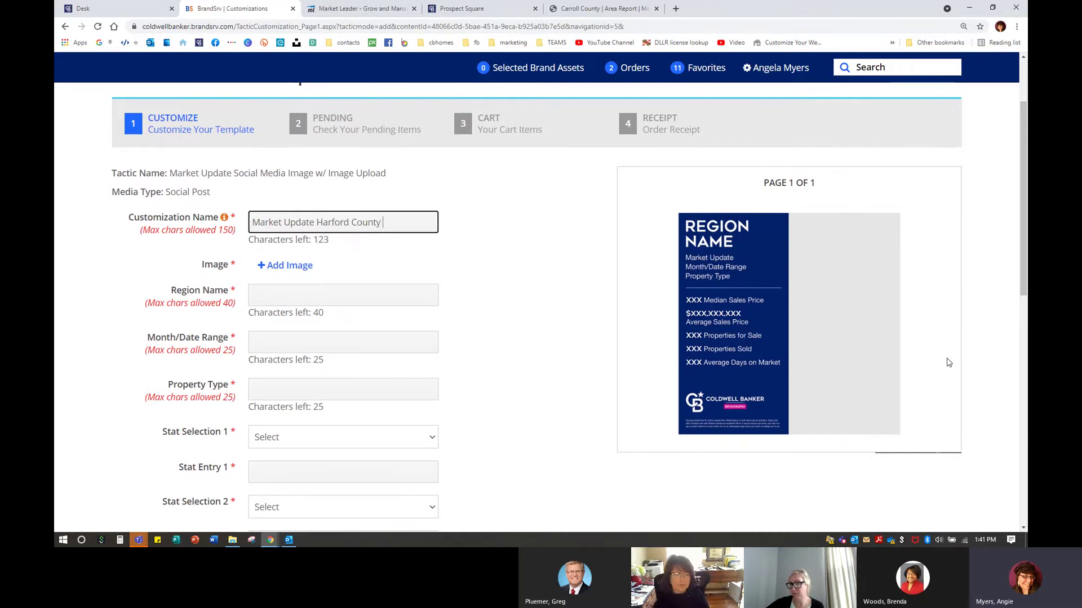
pyautogui.write('March 2021')
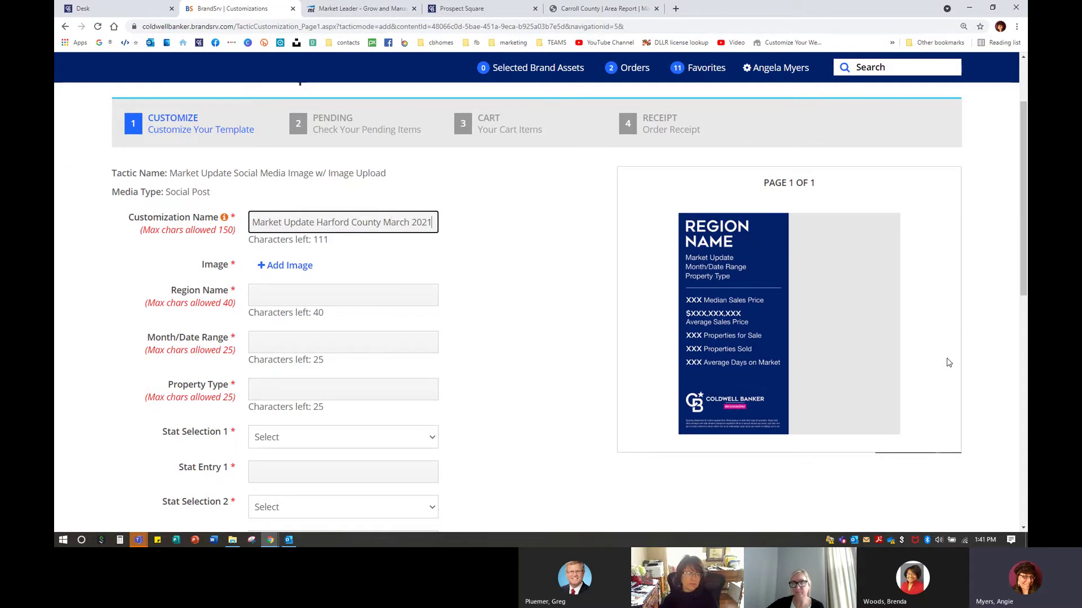
pyautogui.press('Tab')
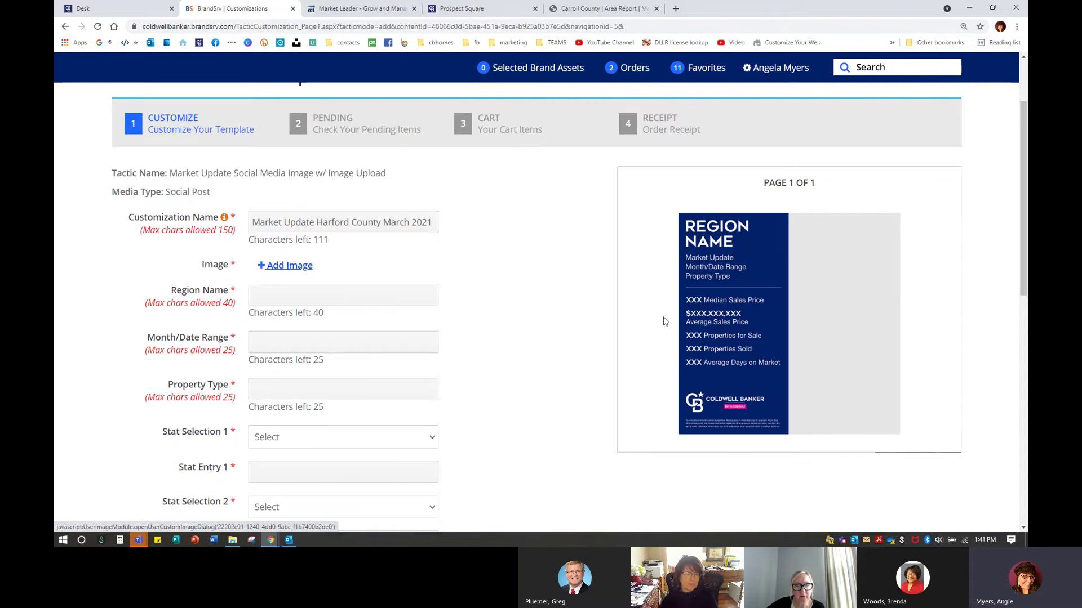
# Add Bel Air 21014.jpg from the stored files as the template image and set the region name to "Harford County".
pyautogui.click(289, 266)
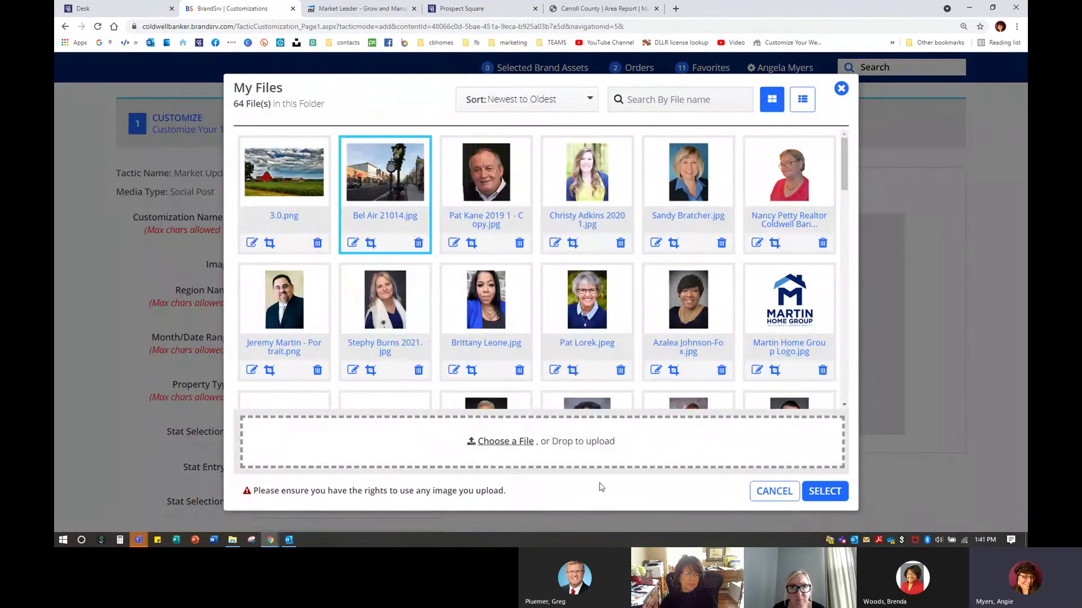
pyautogui.click(825, 491)
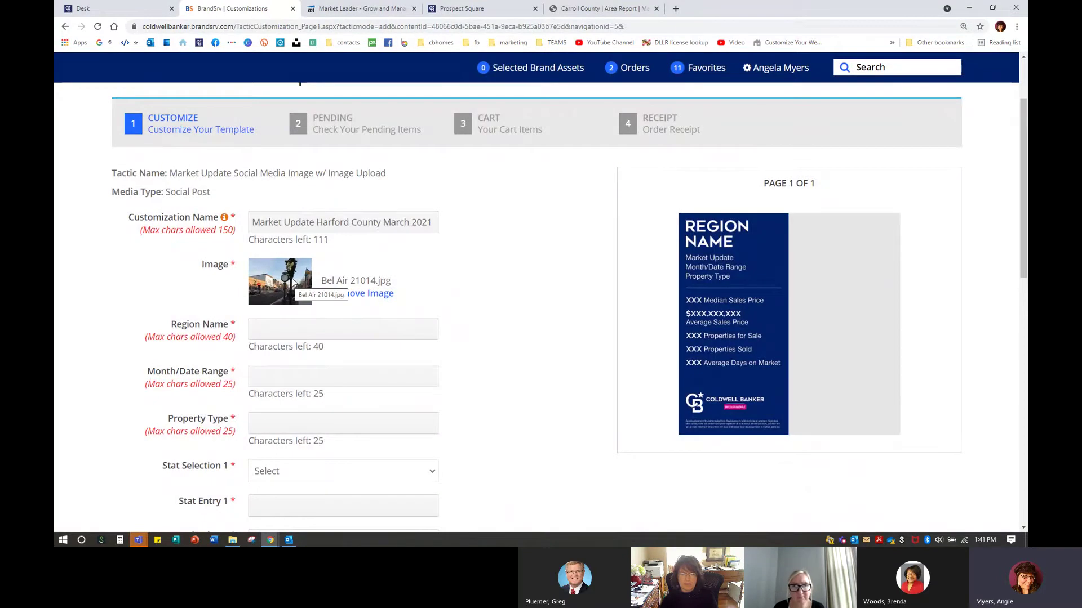
pyautogui.click(287, 328)
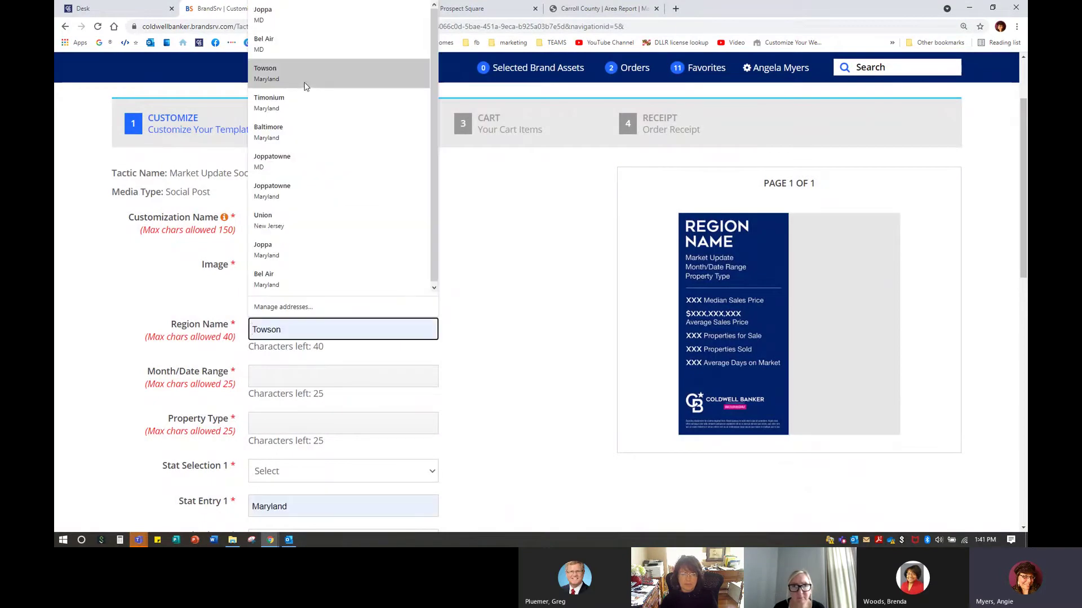
pyautogui.write('Harford')
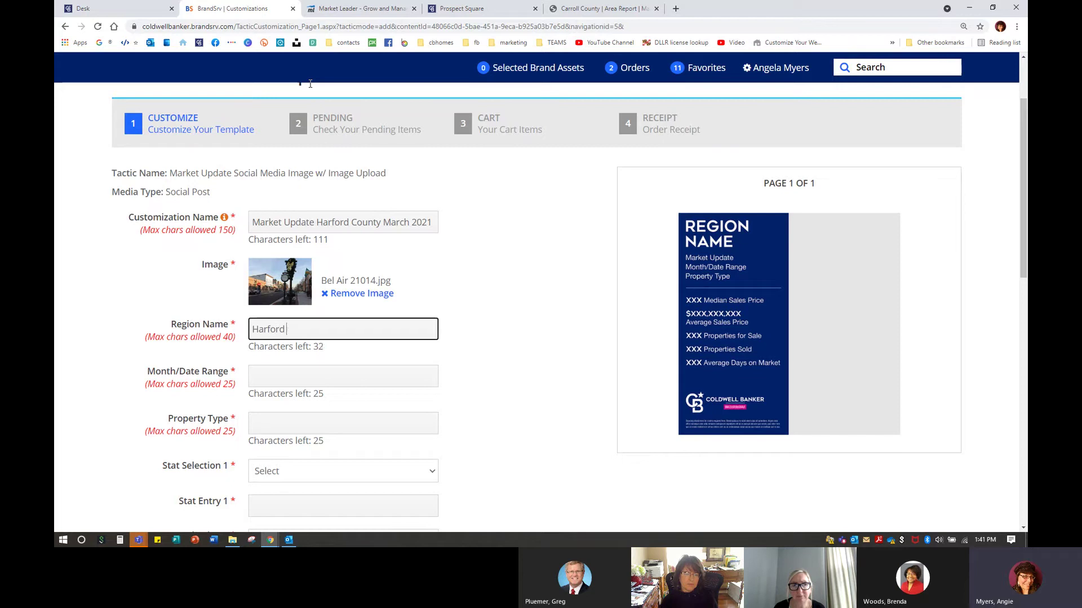
pyautogui.write(' County')
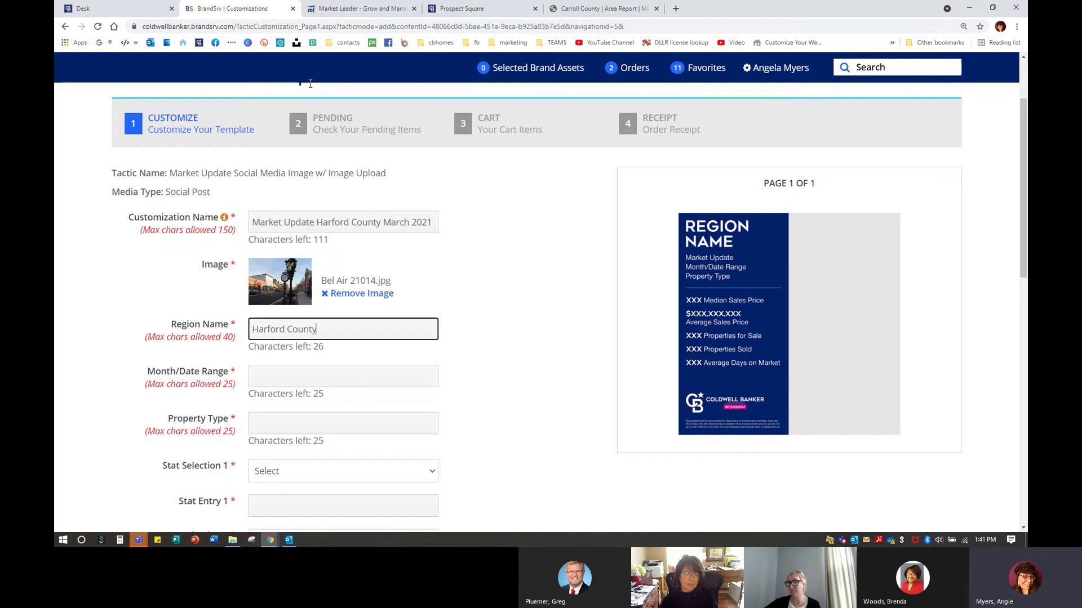
# Set the month/date range to "March 2021" and the property type to "All Residential Types".
pyautogui.click(291, 364)
pyautogui.click(264, 371)
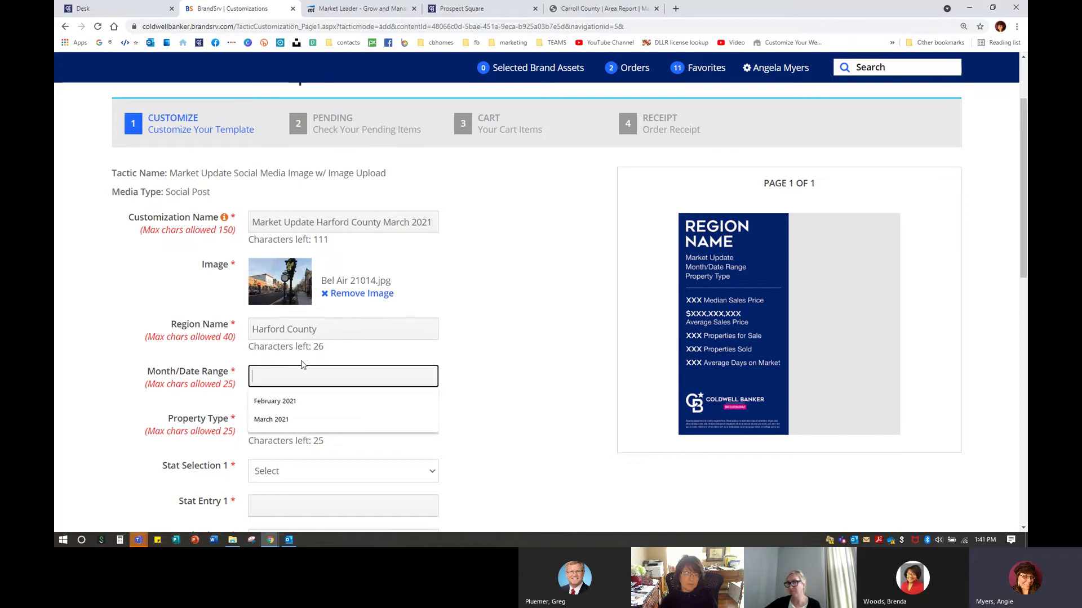
pyautogui.write('March 2021')
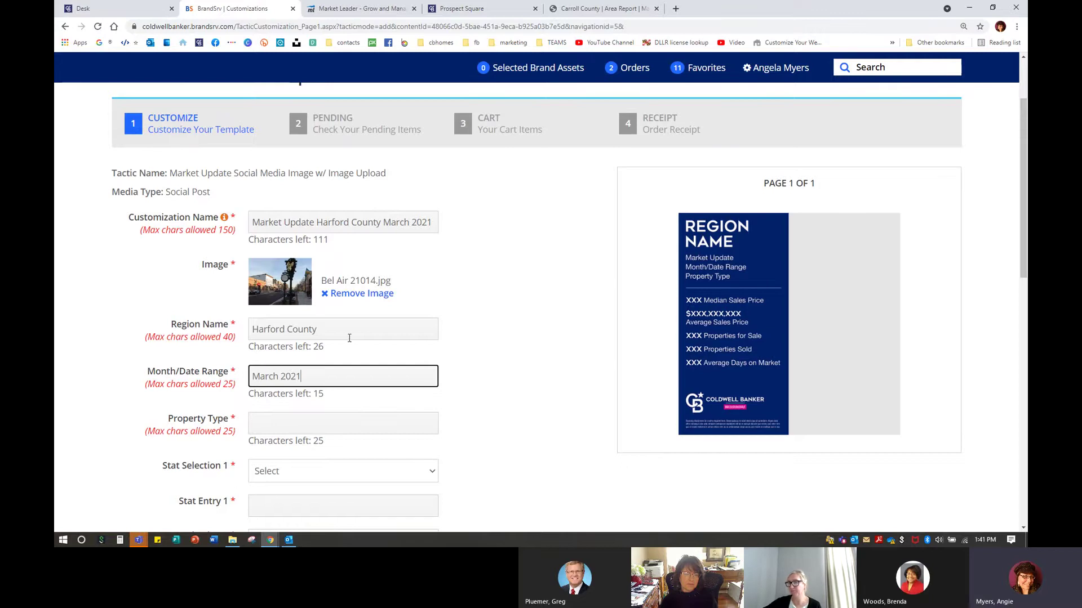
pyautogui.scroll(-3, 350, 338)
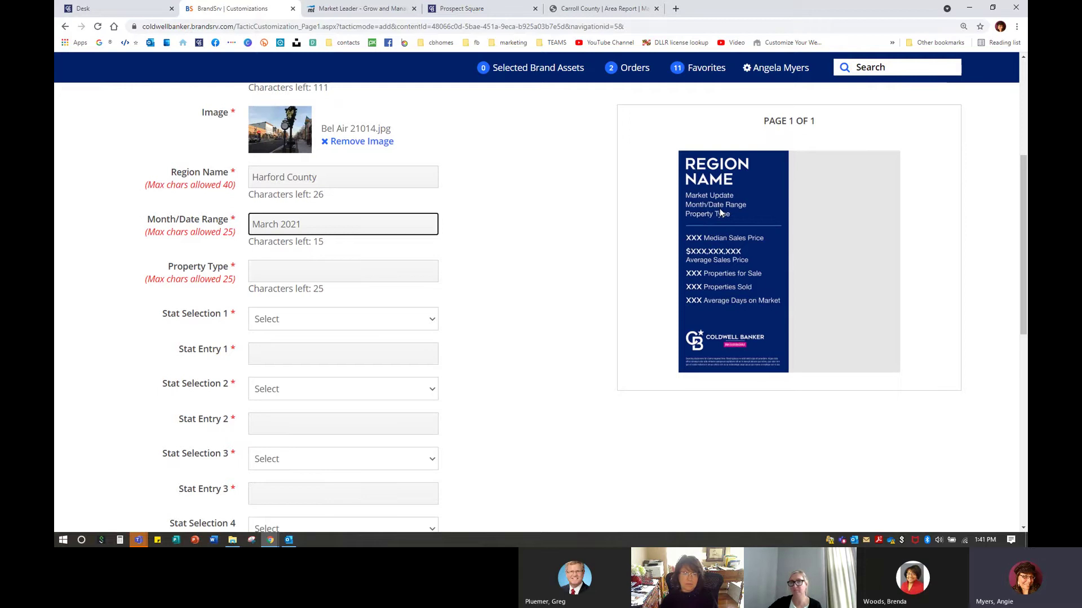
pyautogui.click(282, 271)
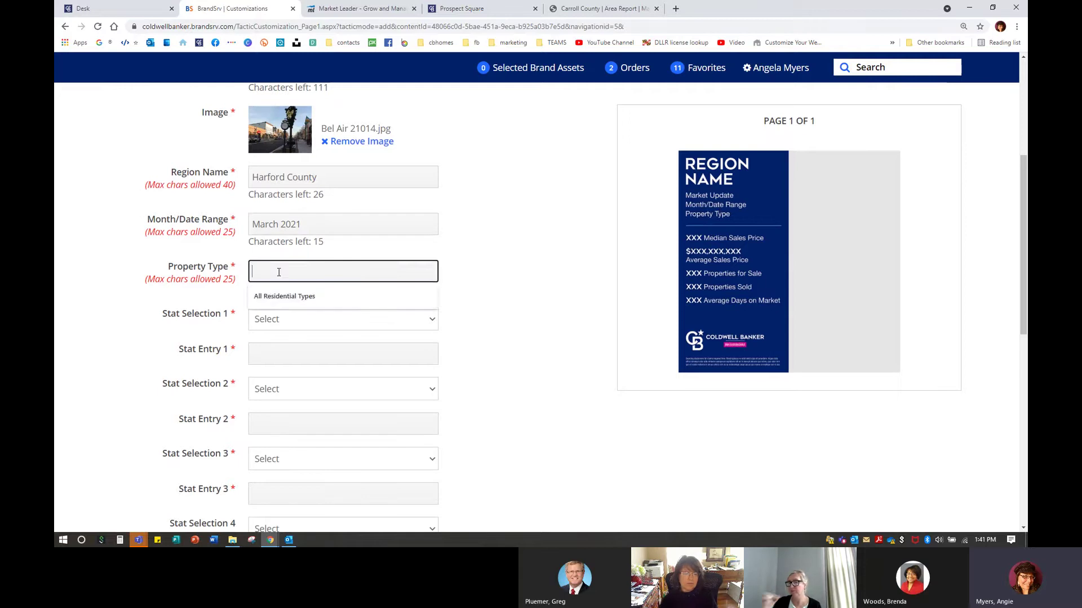
pyautogui.press('Down')
pyautogui.press('Return')
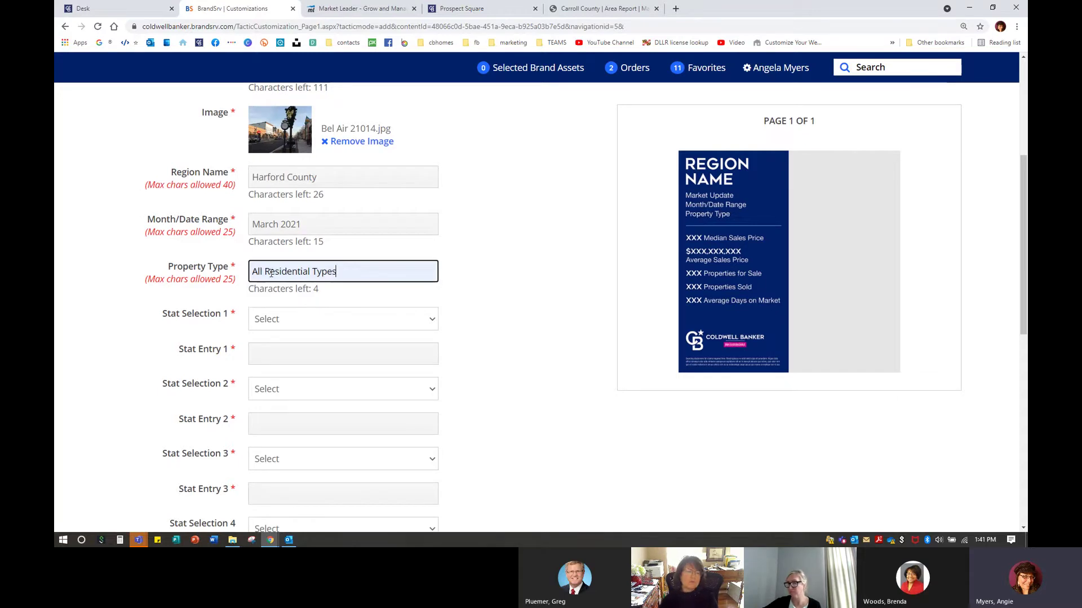
pyautogui.click(269, 273)
pyautogui.click(291, 273)
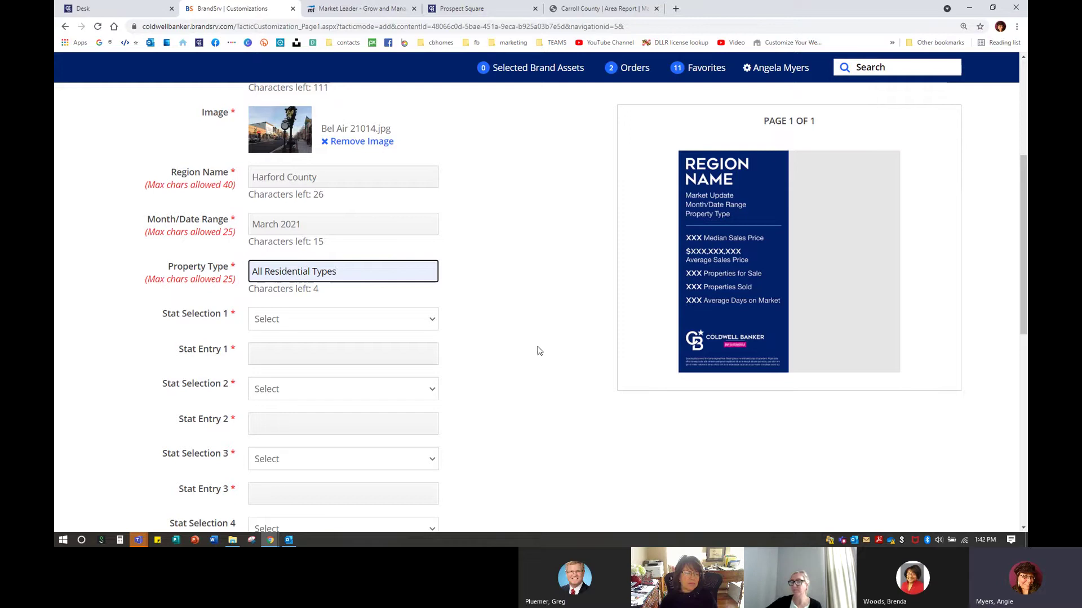
# Set Stat Selection 1 to Median Sales Price and Stat Selection 2 to Average Sales Price.
pyautogui.scroll(-1, 538, 351)
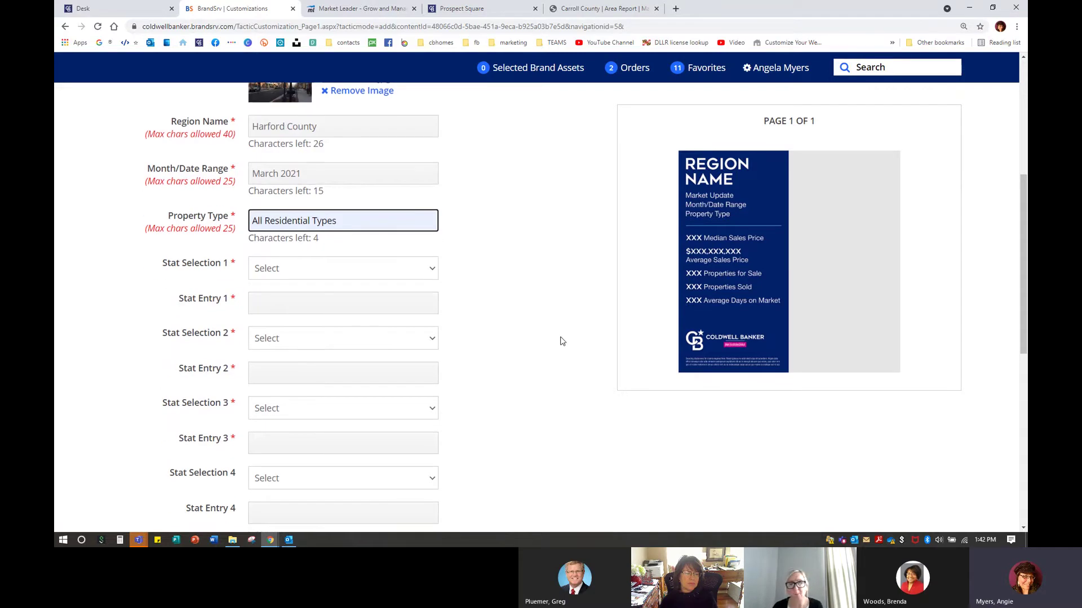
pyautogui.scroll(-1, 551, 331)
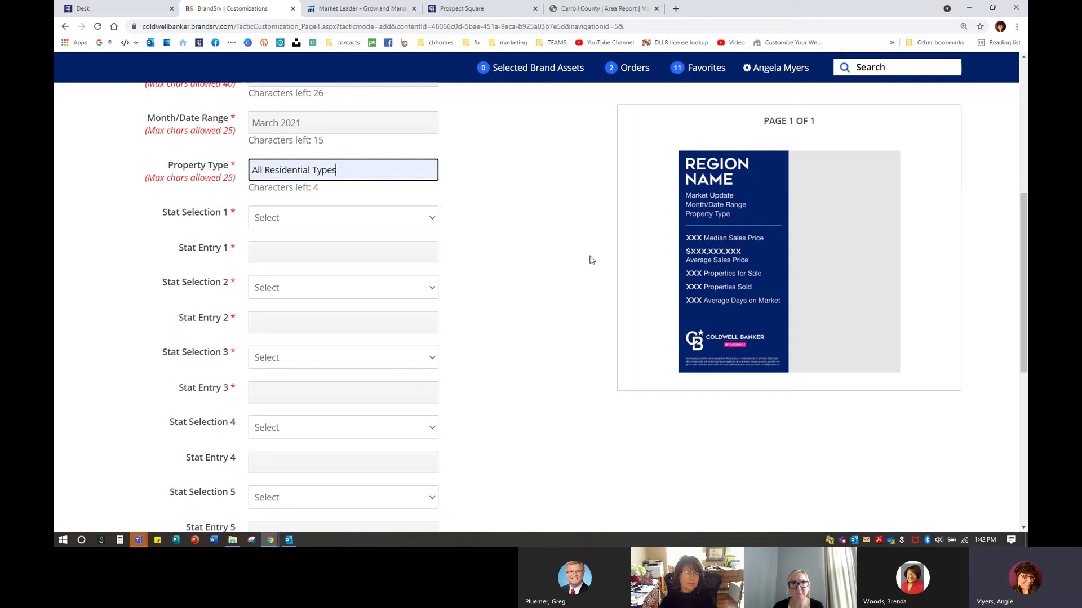
pyautogui.click(304, 222)
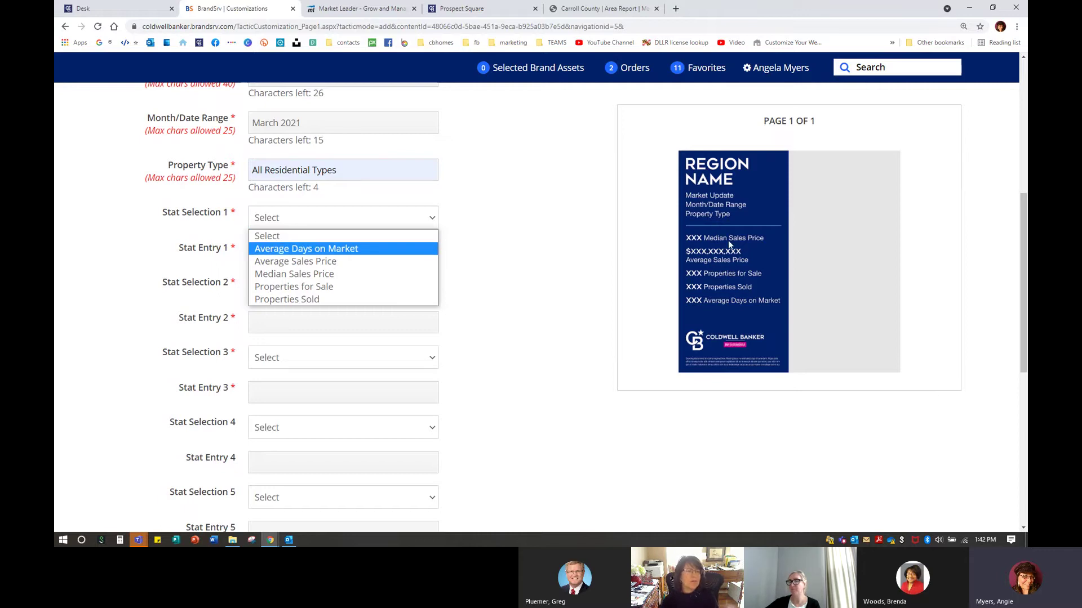
pyautogui.click(317, 274)
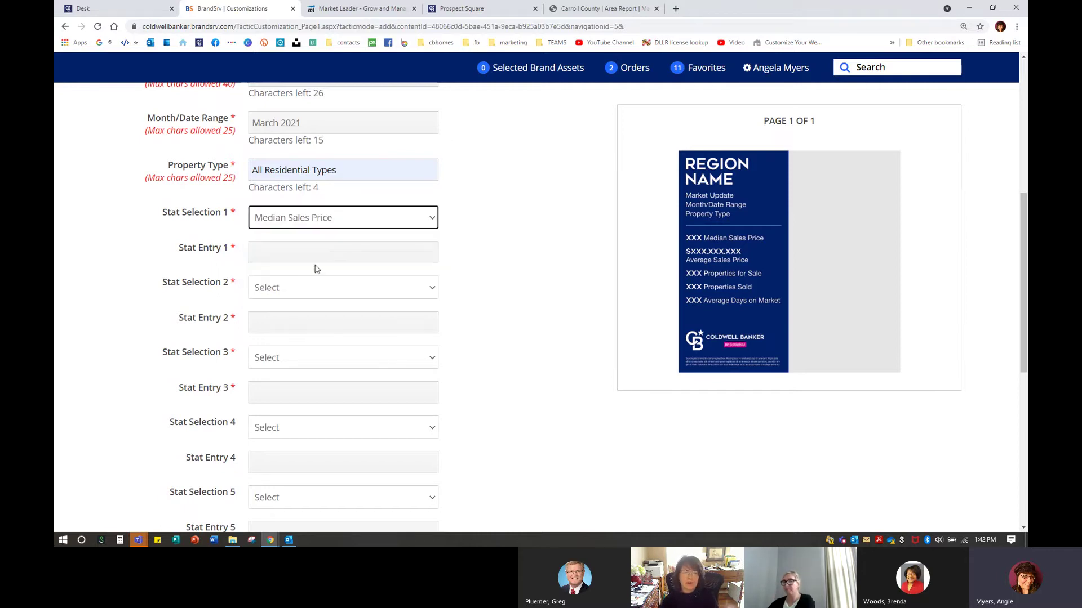
pyautogui.click(299, 293)
pyautogui.click(298, 332)
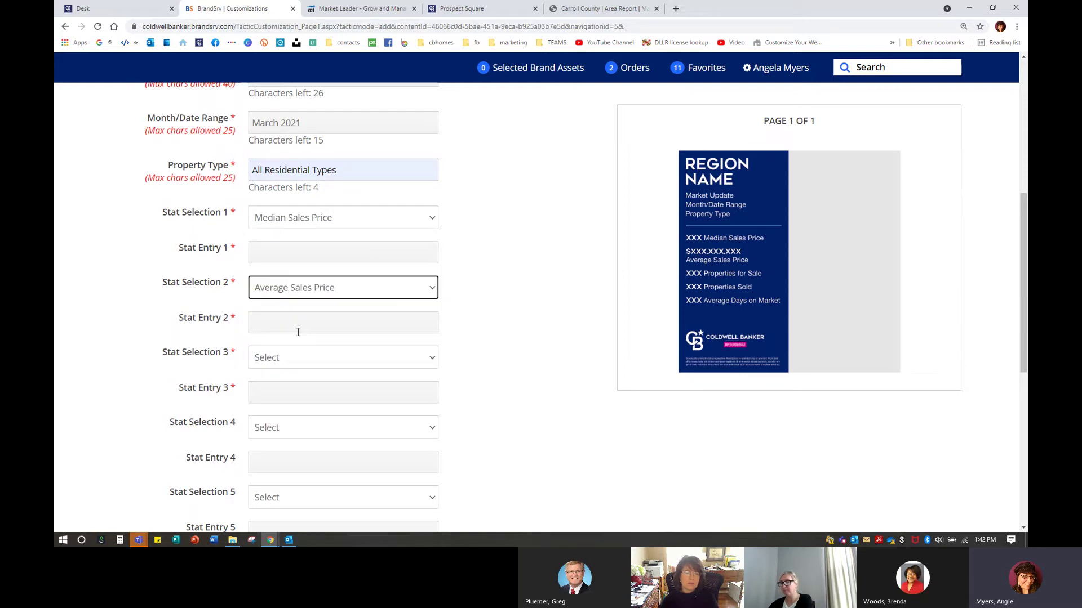
# Set Stat Selections 3, 4 and 5 to Properties for Sale, Properties Sold and Average Days on Market.
pyautogui.click(291, 365)
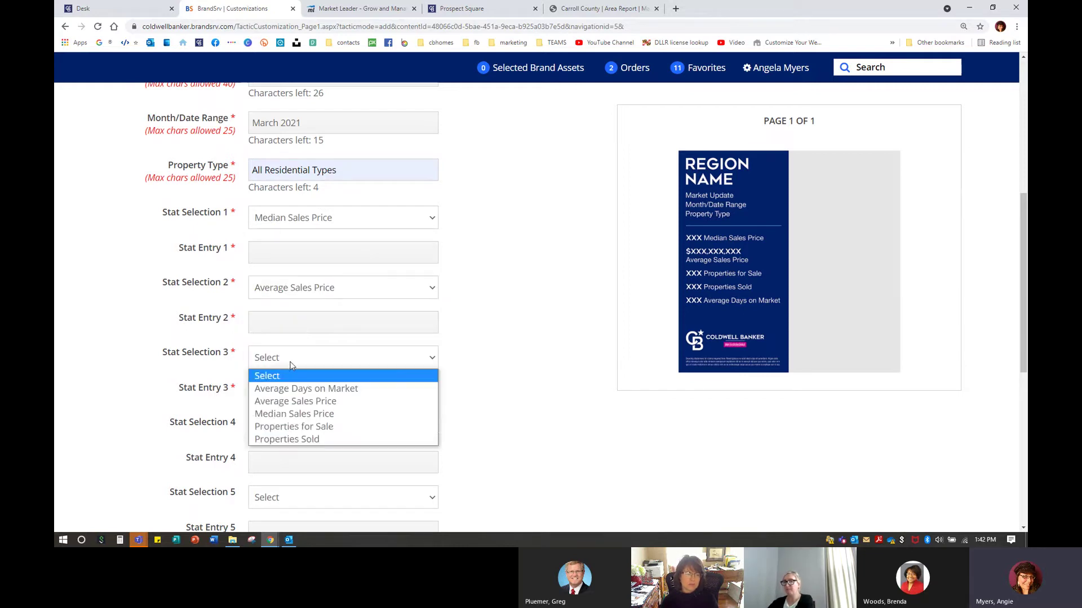
pyautogui.click(293, 425)
pyautogui.click(300, 425)
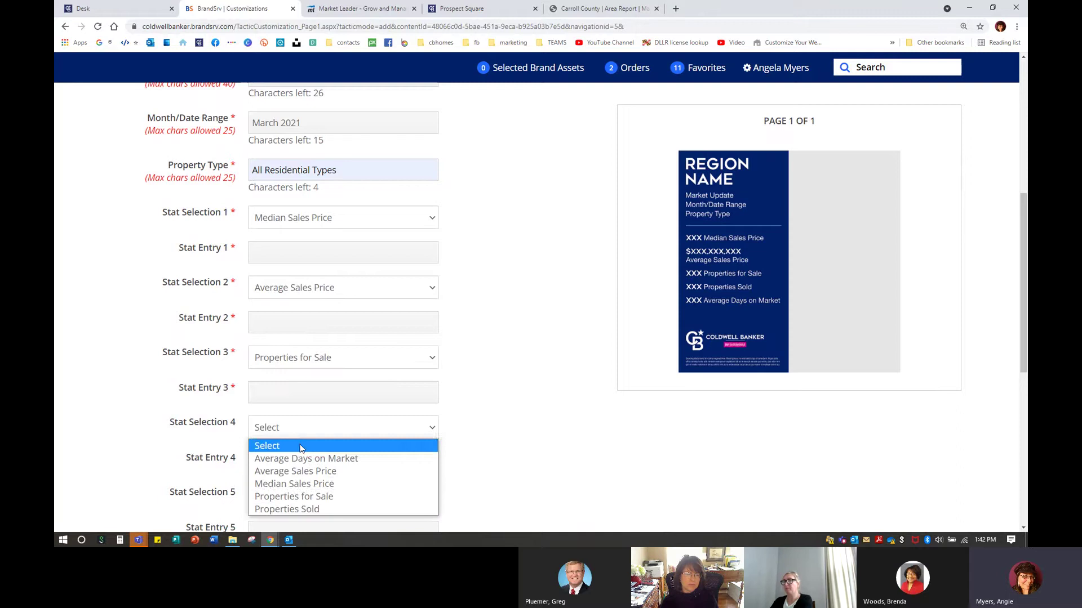
pyautogui.click(308, 508)
pyautogui.click(309, 506)
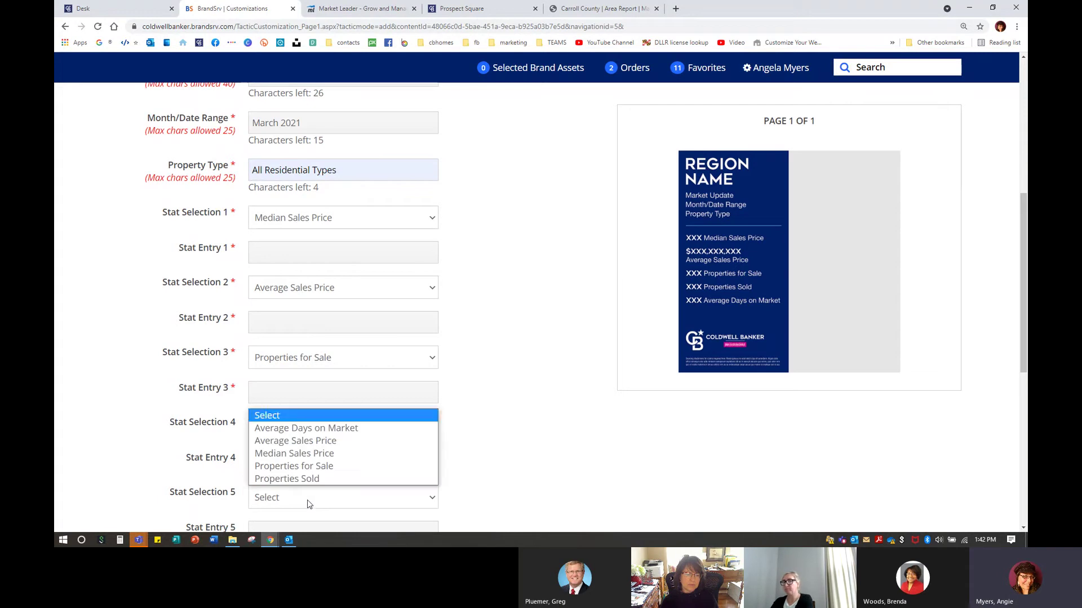
pyautogui.click(309, 428)
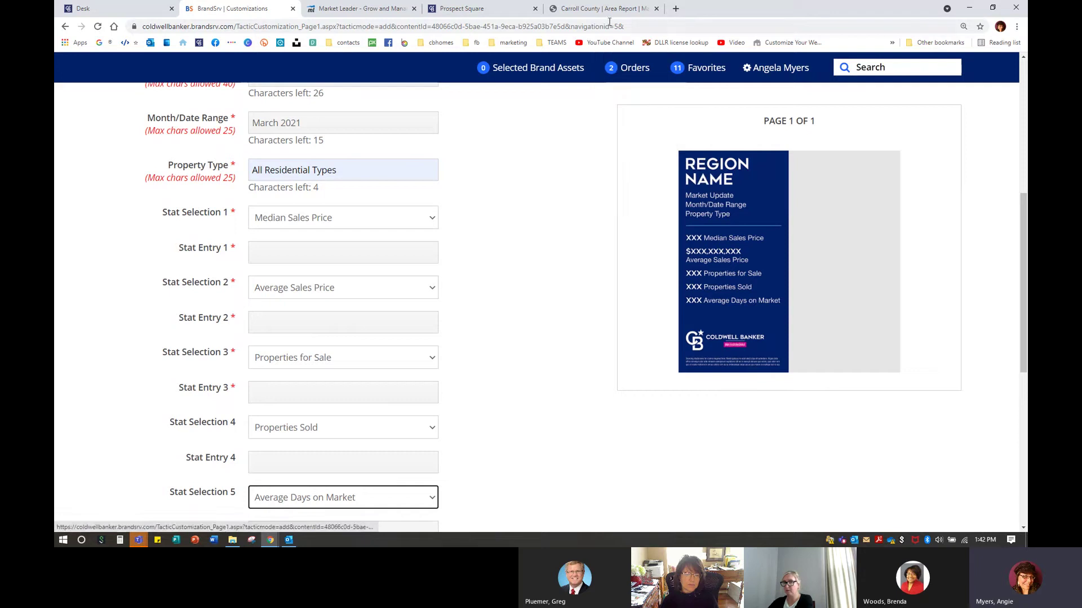
# Close the Carroll County area report and open the bookmarked field marketing specialist website in a new browser tab.
pyautogui.click(655, 8)
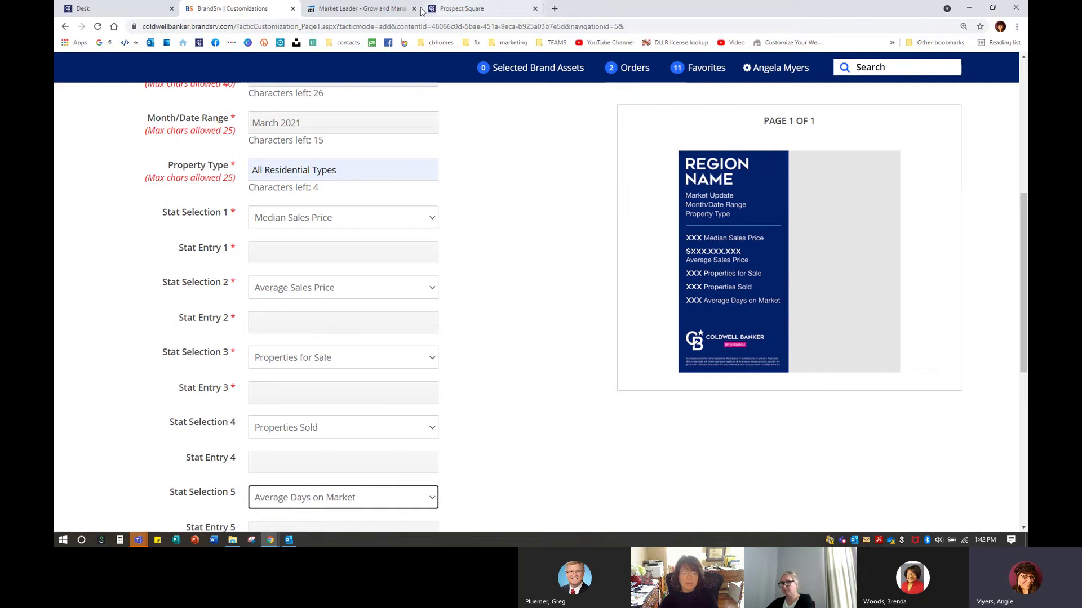
pyautogui.hotkey('ctrl', 'Tab')
pyautogui.click(554, 8)
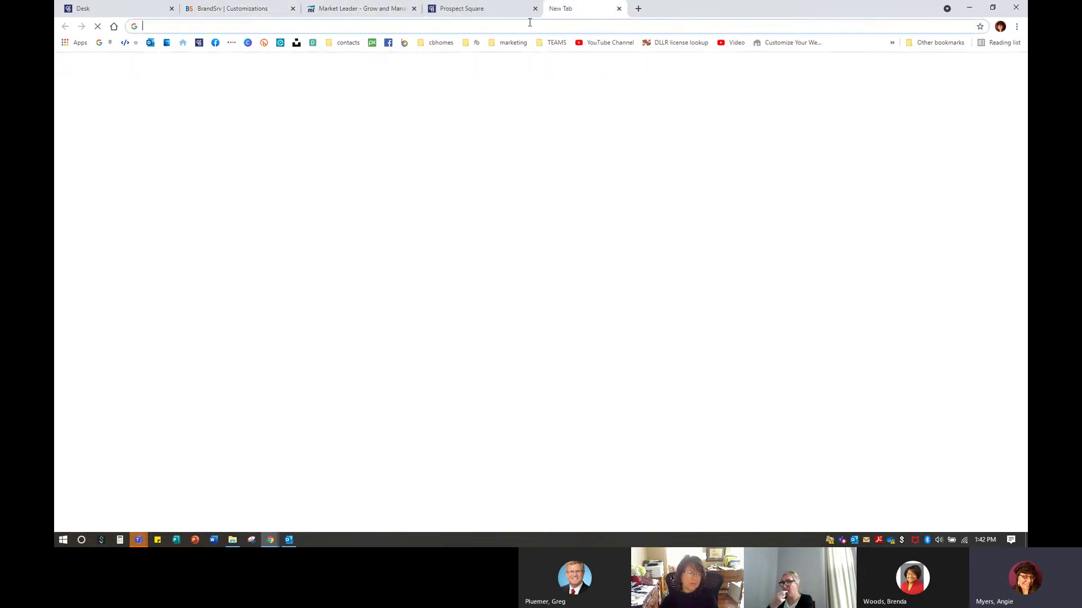
pyautogui.click(182, 43)
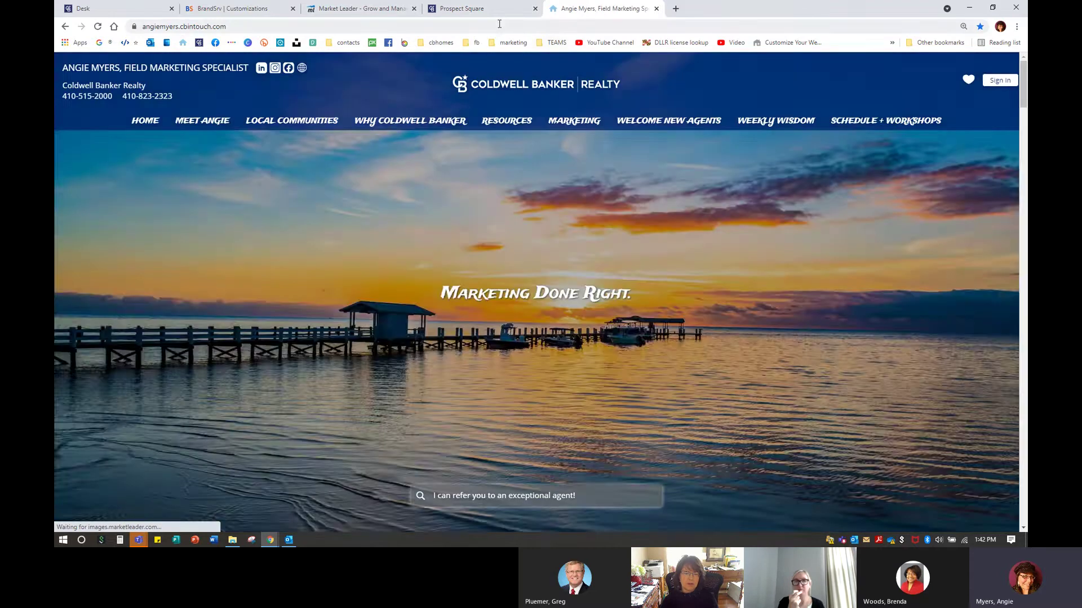
# Switch to Prospect Square, copy the Harford County area report link and open it in a new browser tab.
pyautogui.hotkey('ctrl', 'shift', 'Tab')
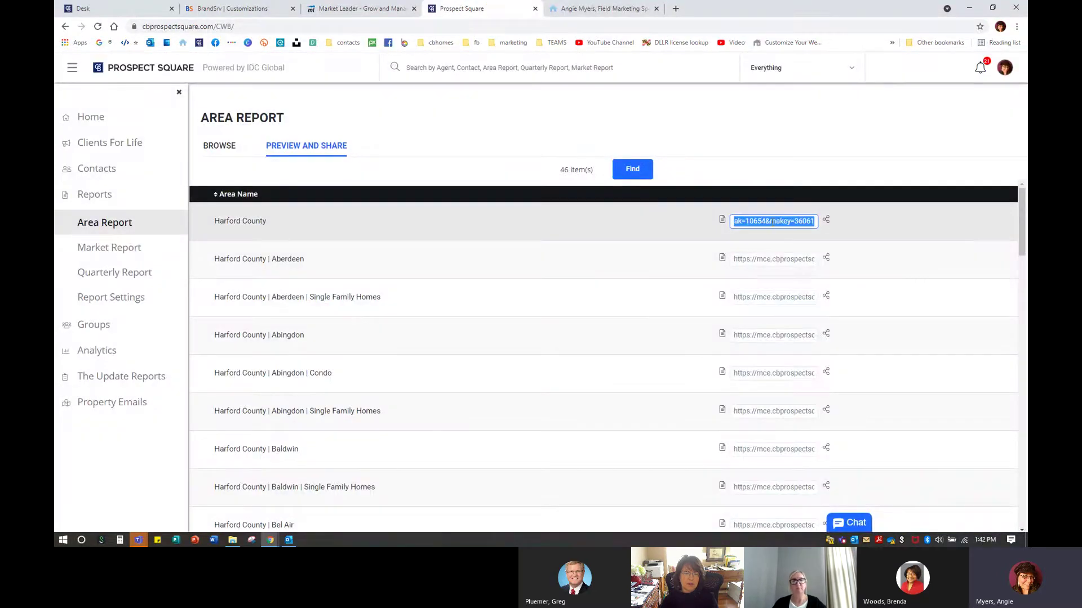
pyautogui.rightClick(779, 222)
pyautogui.click(805, 260)
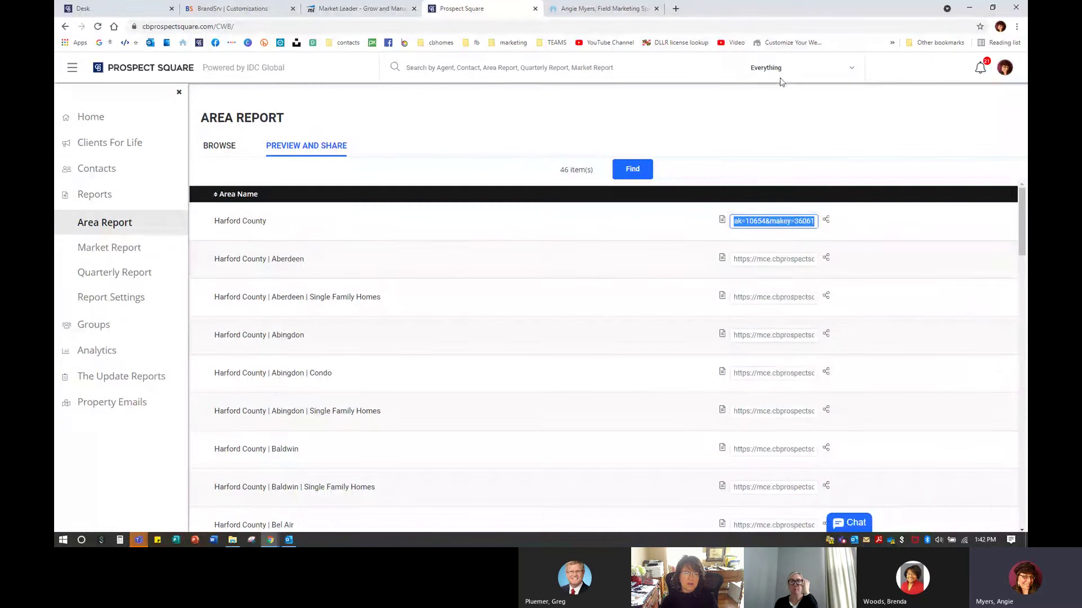
pyautogui.click(676, 8)
pyautogui.hotkey('ctrl', 'v')
pyautogui.press('Return')
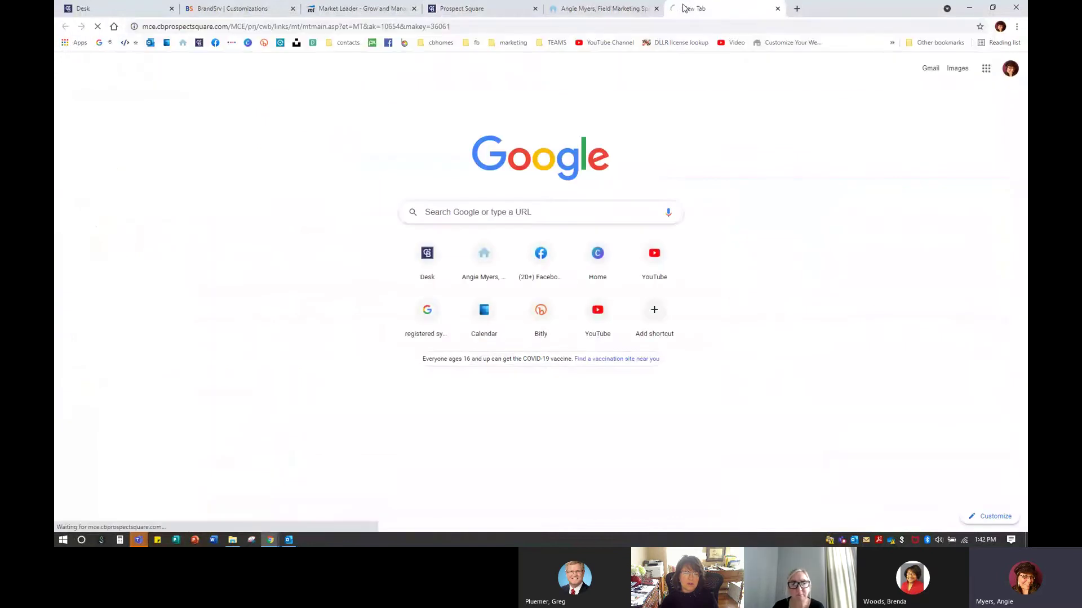
# Copy the March 2021 month-to-date Average Sold Price from the report's Full Market Summary.
pyautogui.scroll(-20, 574, 297)
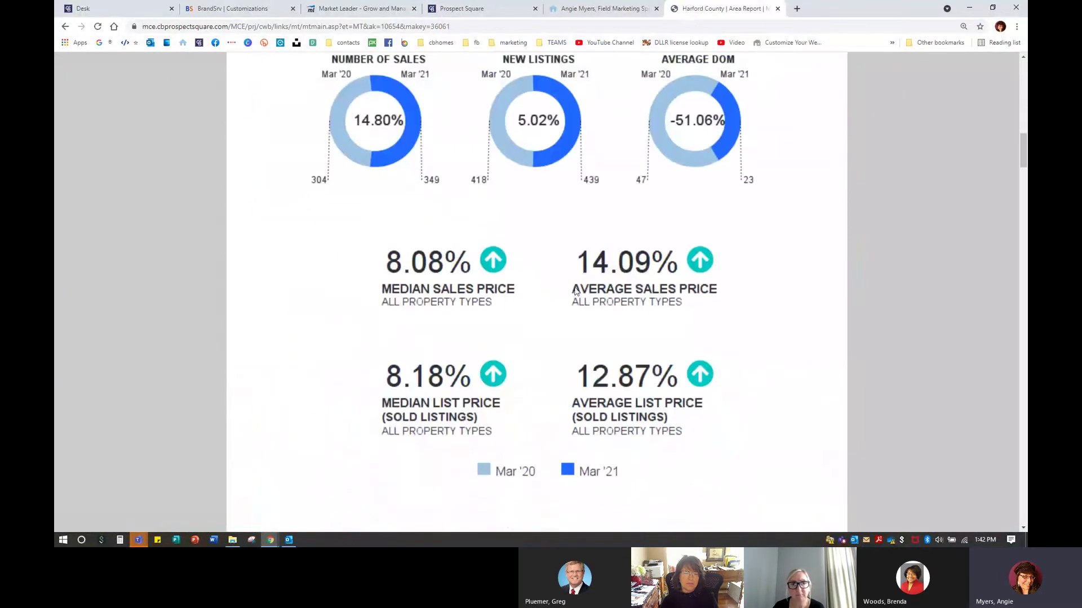
pyautogui.scroll(-1, 569, 284)
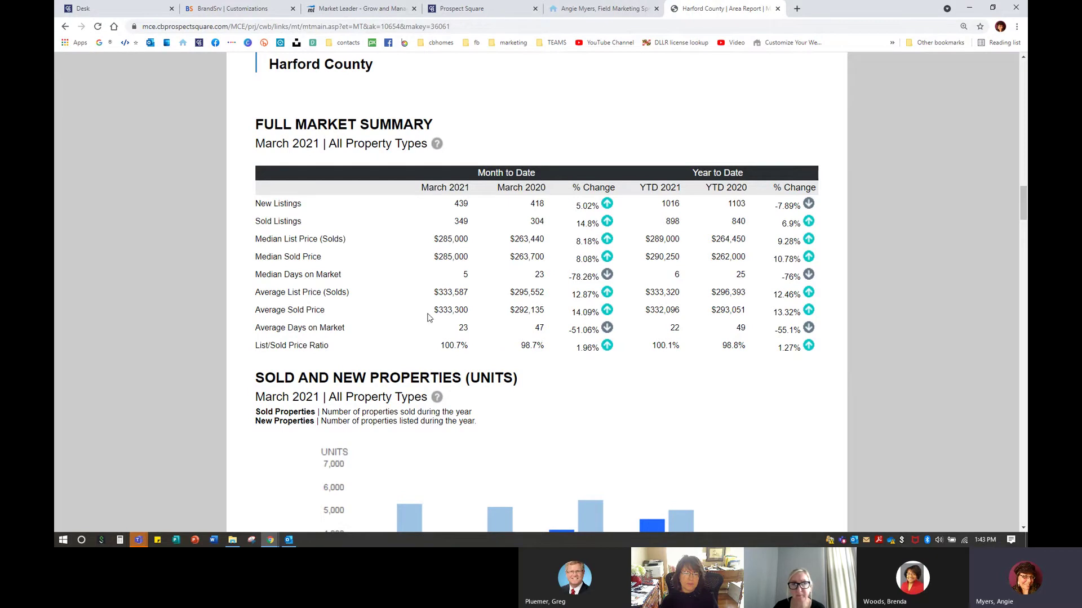
pyautogui.moveTo(435, 308); pyautogui.dragTo(468, 311)
pyautogui.rightClick(467, 310)
pyautogui.click(490, 317)
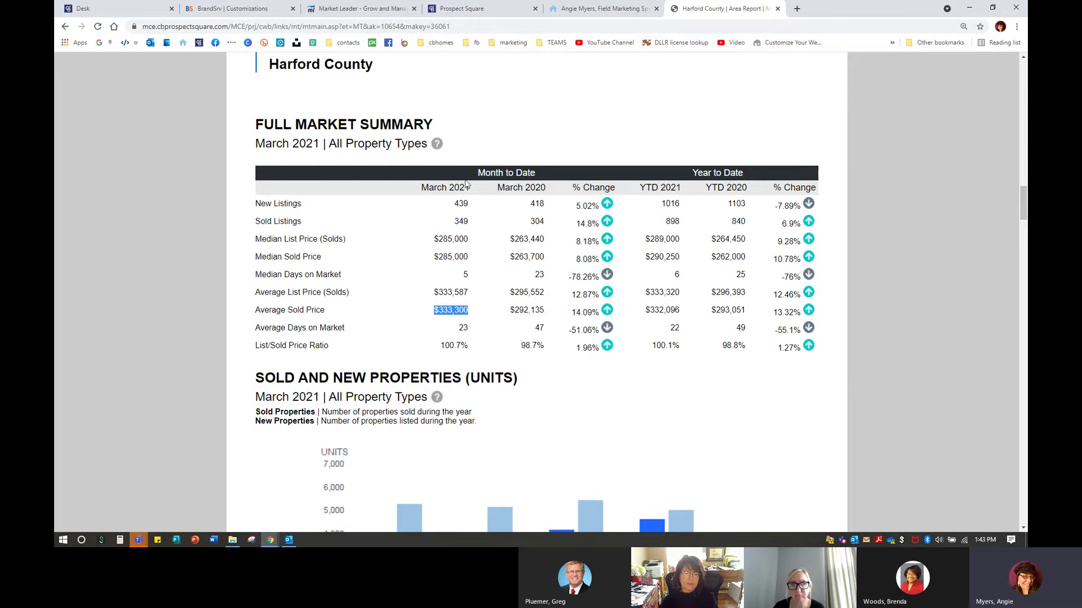
# Return to the BrandSrv customization and set Stat Entry 1 to $285,000 and Stat Entry 2 to $333,300.
pyautogui.click(351, 5)
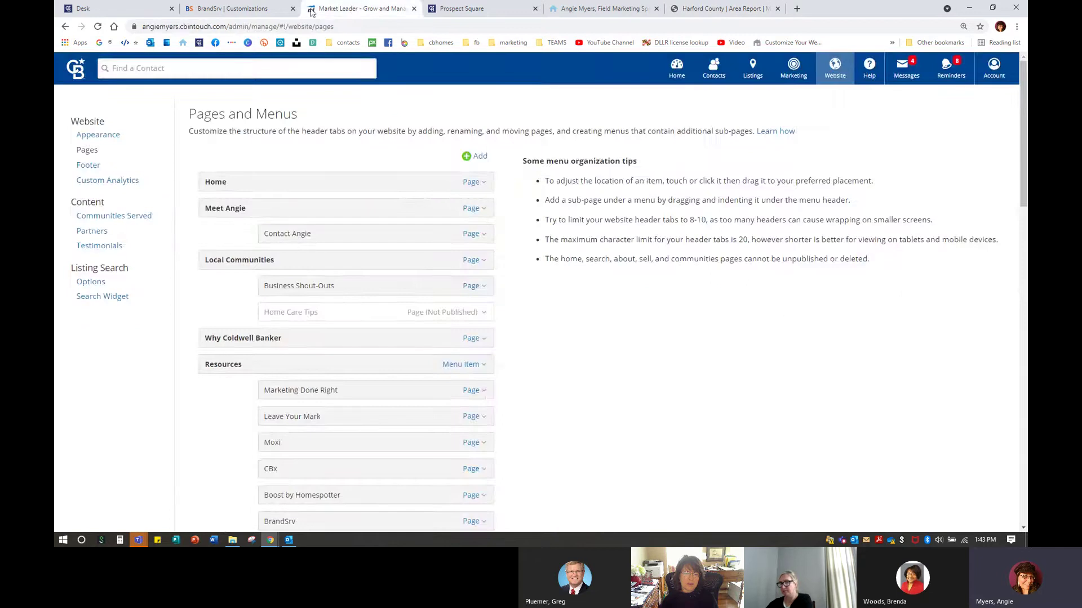
pyautogui.click(256, 8)
pyautogui.click(278, 253)
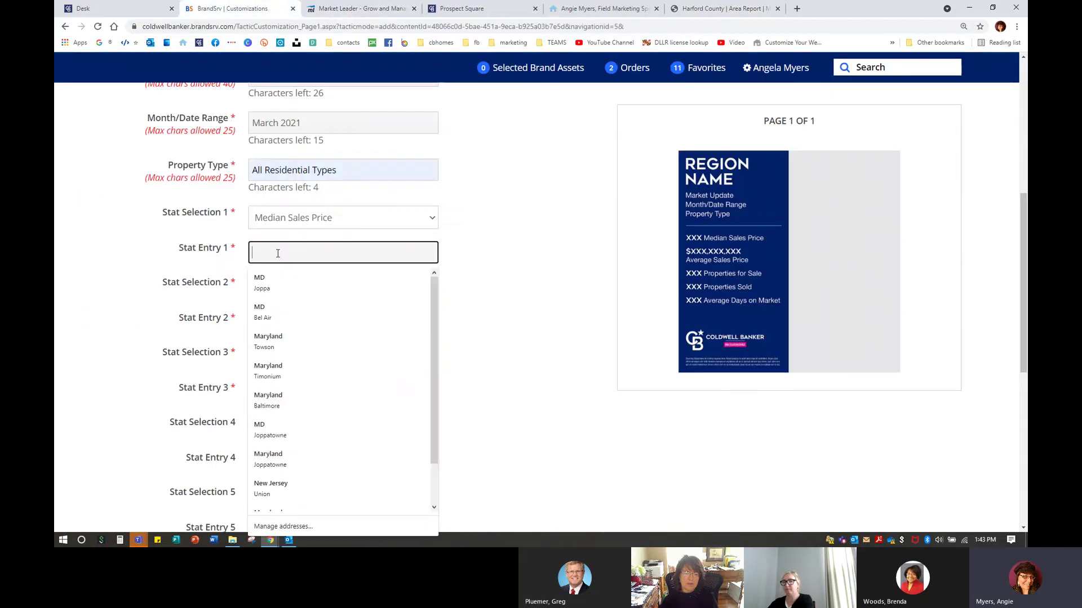
pyautogui.write('$285,000')
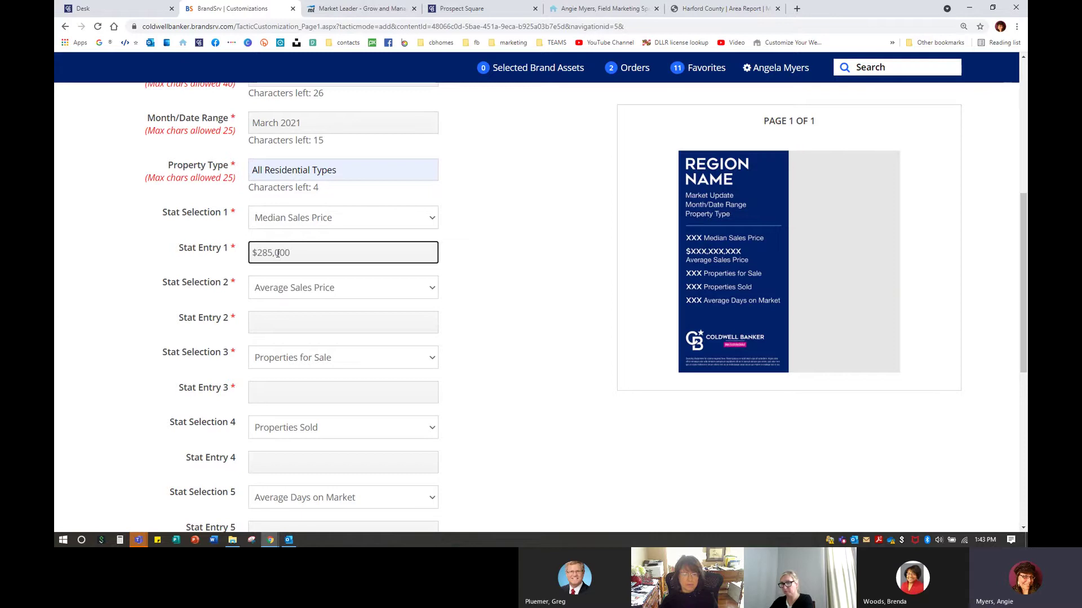
pyautogui.press('Tab')
pyautogui.press('Tab')
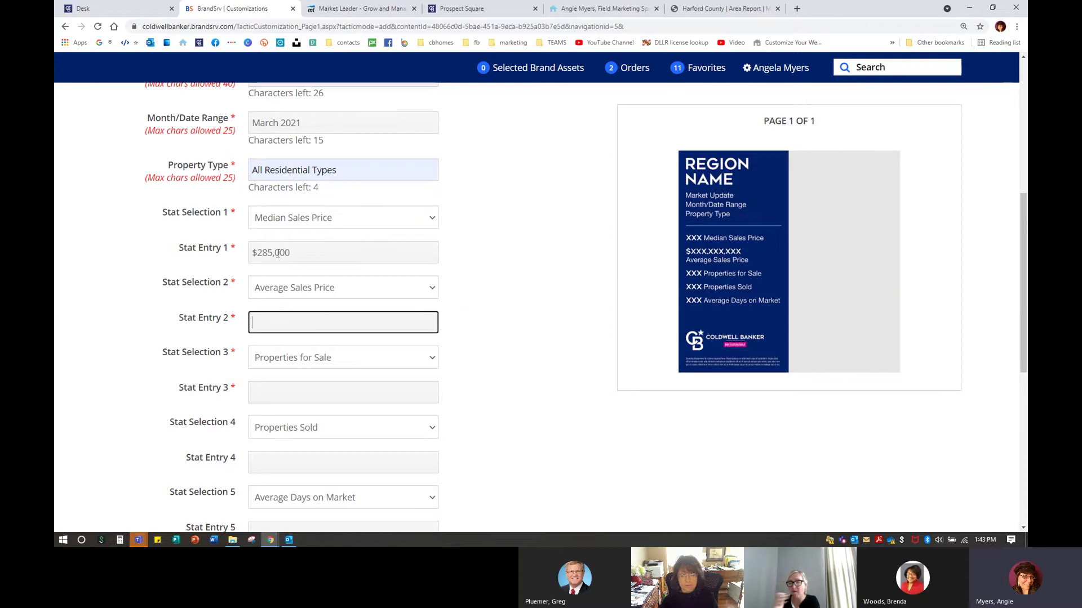
pyautogui.write('$333,300')
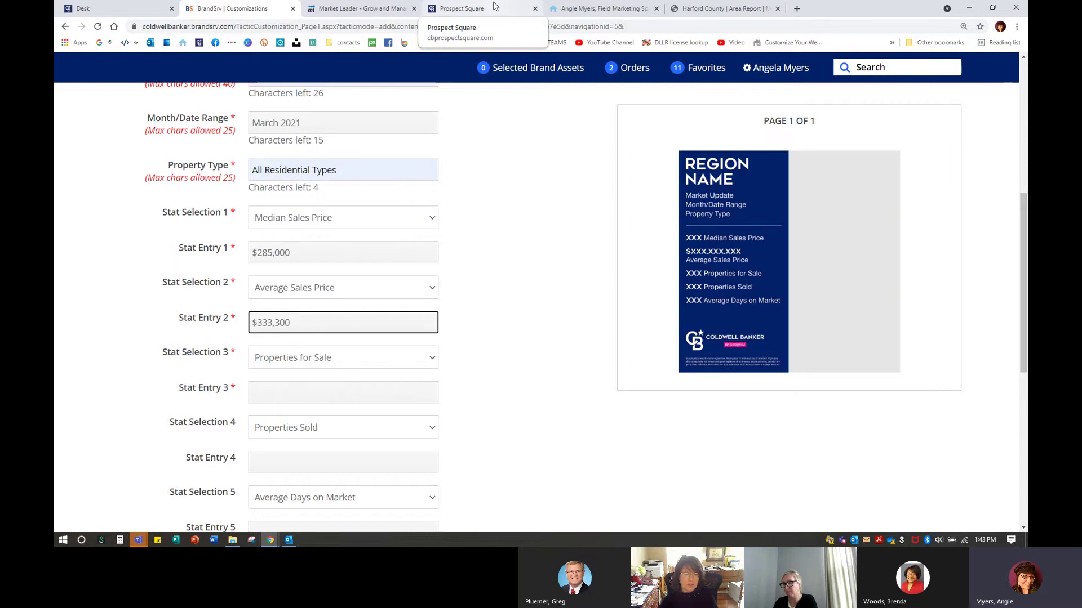
# Check the March 2021 listing figures in the Harford County report, and set Stat Entry 3 to 439 and Stat Entry 4 to 349 in BrandSrv.
pyautogui.click(702, 10)
pyautogui.click(455, 223)
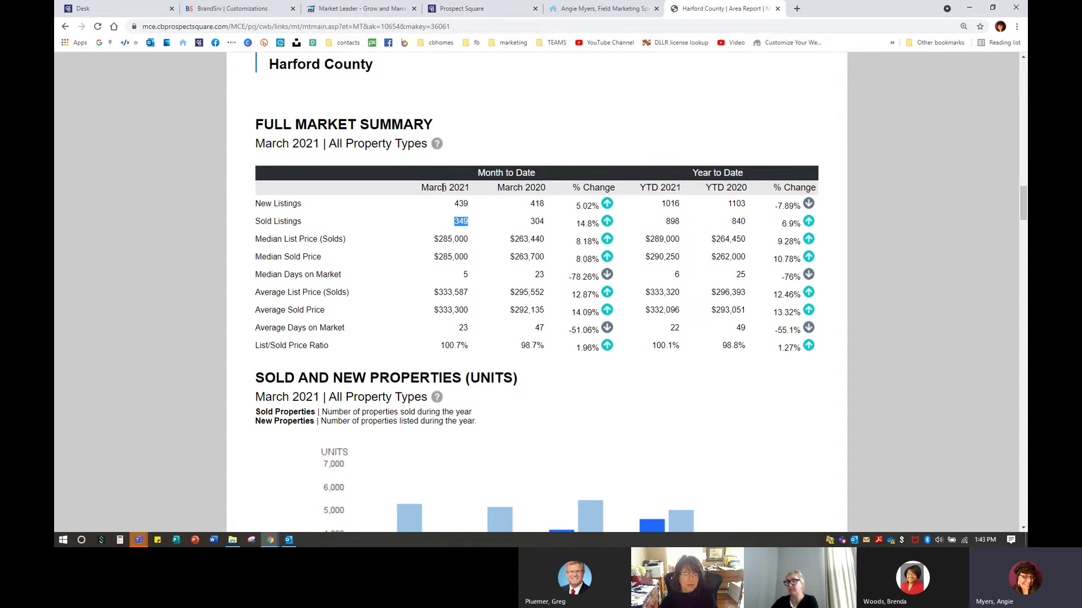
pyautogui.click(261, 7)
pyautogui.click(282, 390)
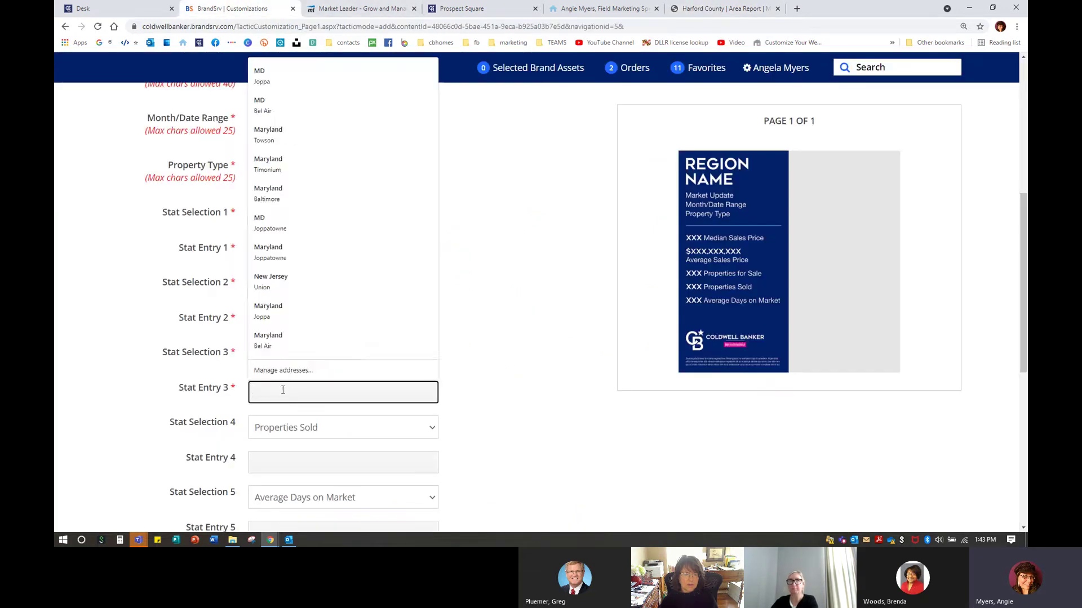
pyautogui.write('448')
pyautogui.click(285, 462)
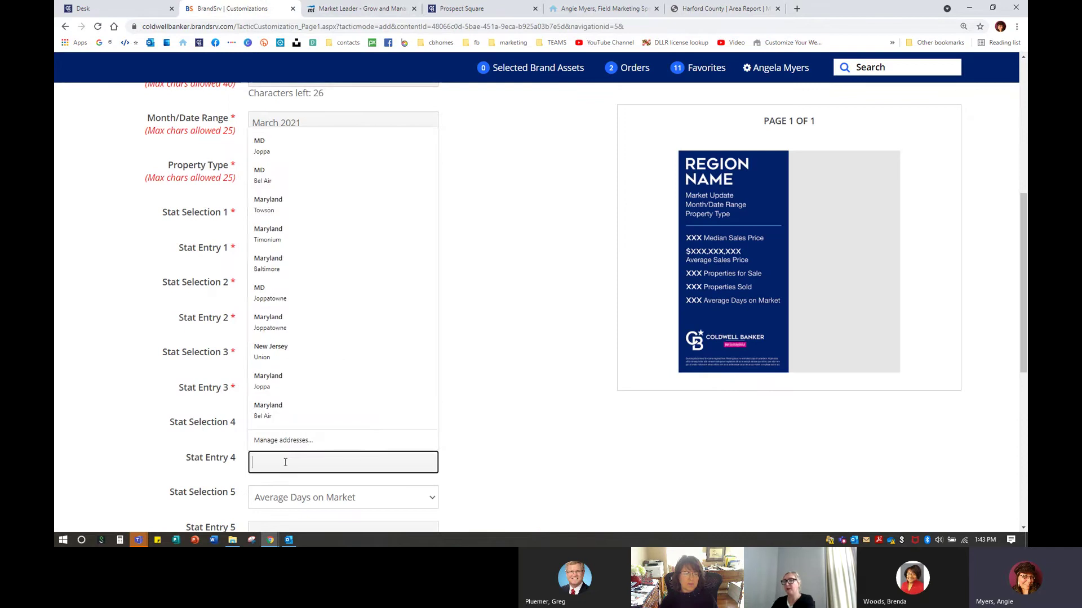
pyautogui.write('349')
# Check the report's March 2021 Average Days on Market and set Stat Entry 5 to 23 in BrandSrv.
pyautogui.scroll(-3, 330, 432)
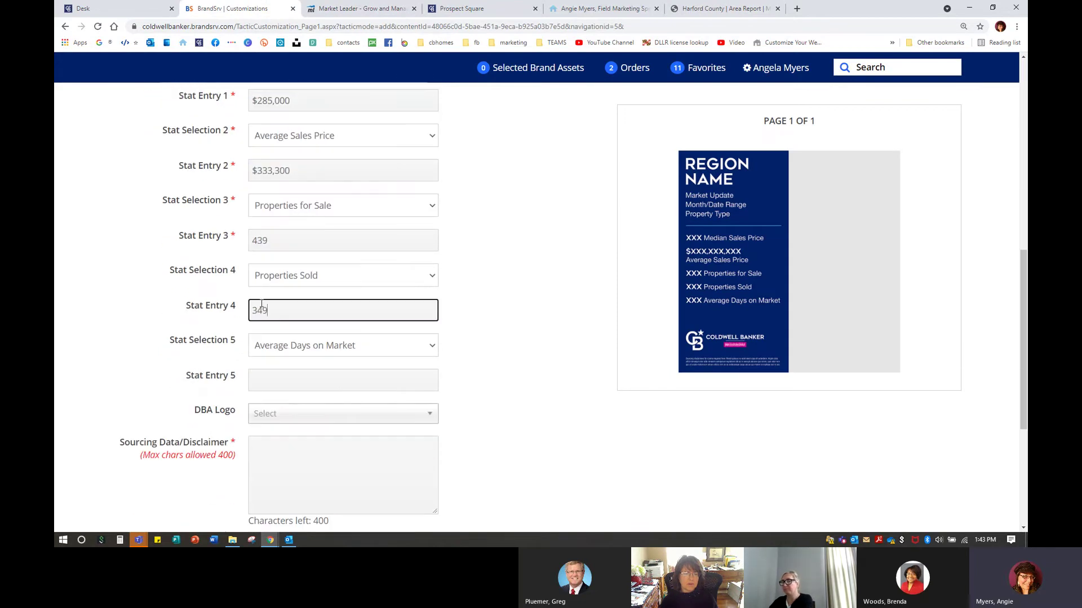
pyautogui.click(721, 8)
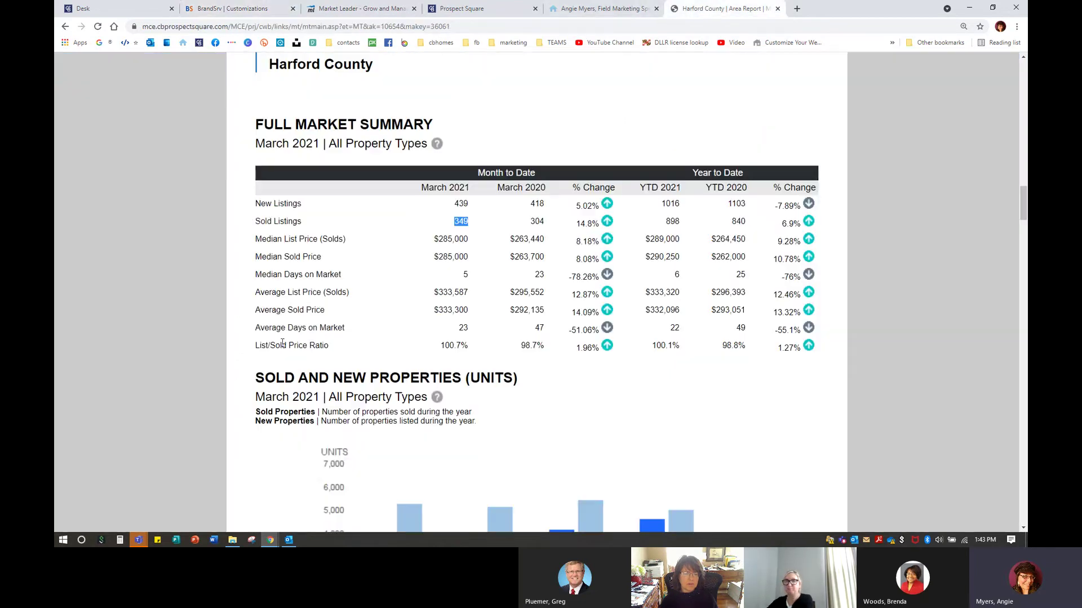
pyautogui.click(366, 8)
pyautogui.click(234, 8)
pyautogui.click(291, 375)
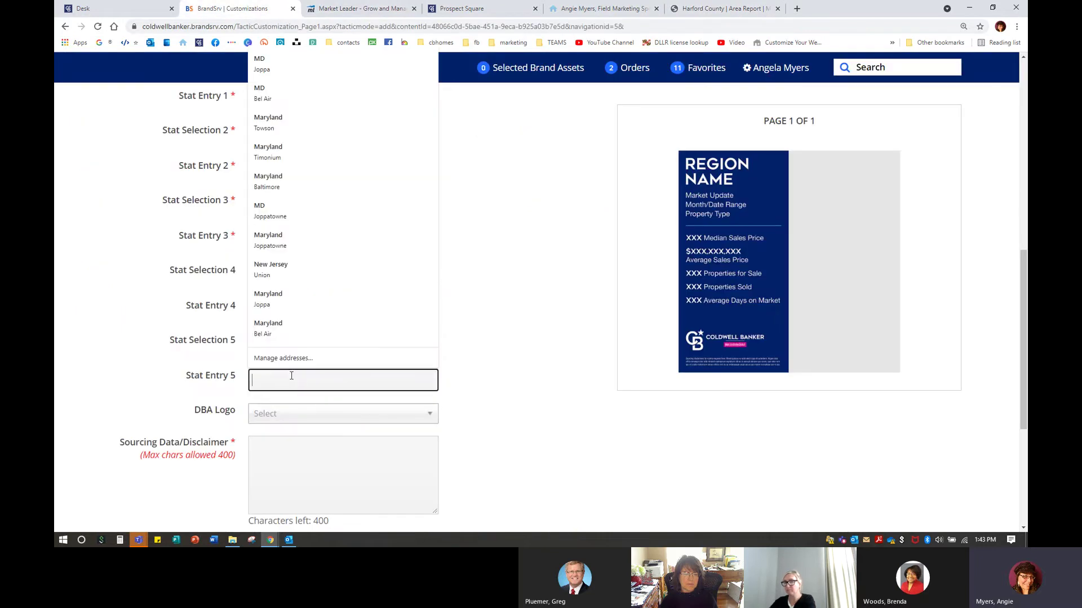
pyautogui.write('23')
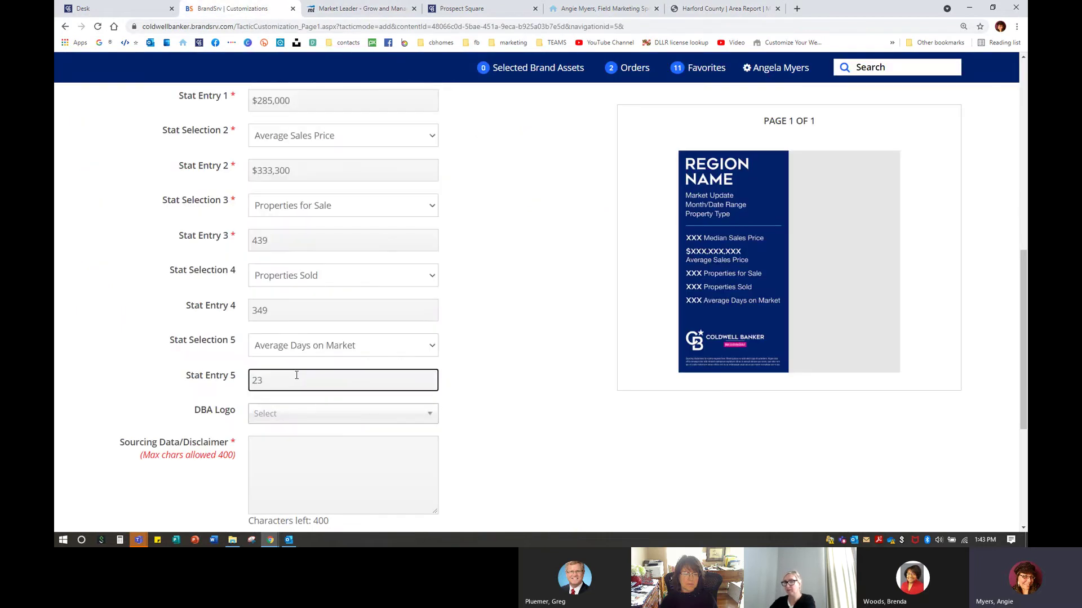
# Search the DBA logos for "cbr" and choose Coldwell Banker Realty (CBR).
pyautogui.scroll(-2, 274, 419)
pyautogui.click(283, 313)
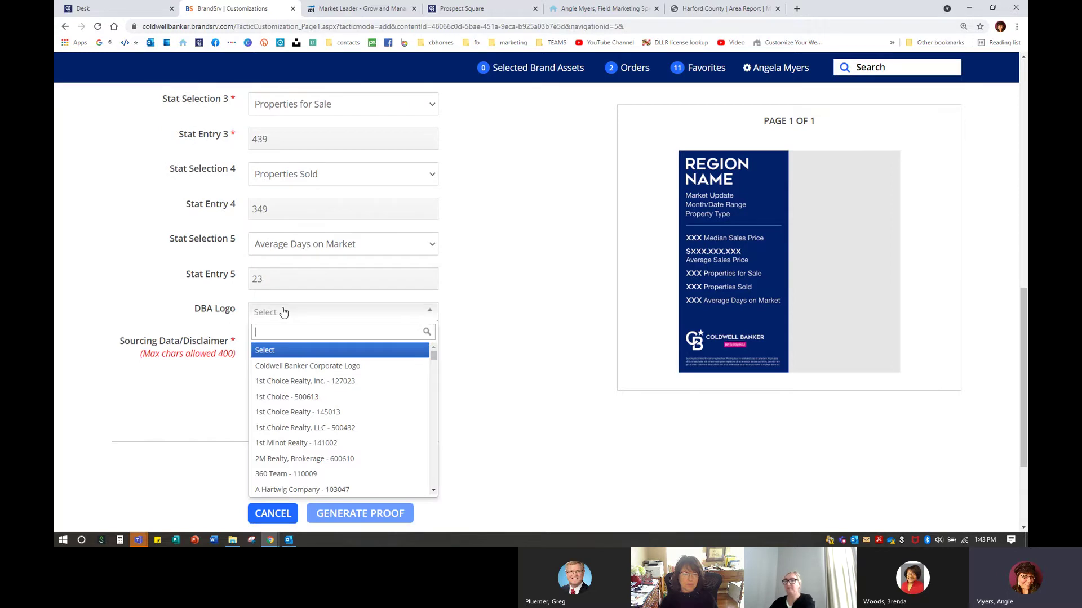
pyautogui.write('cbr')
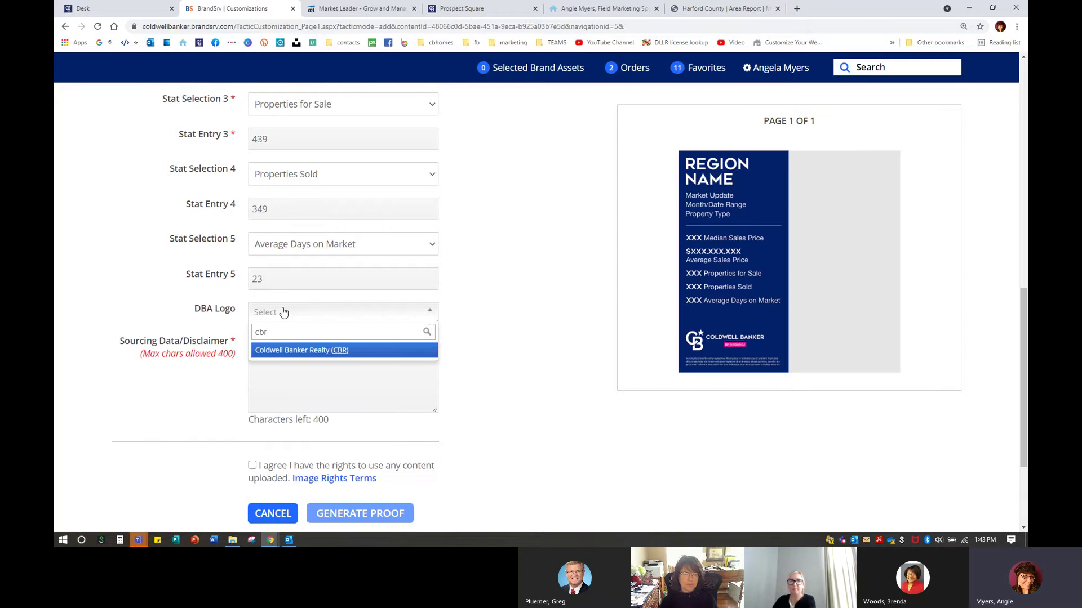
pyautogui.click(322, 352)
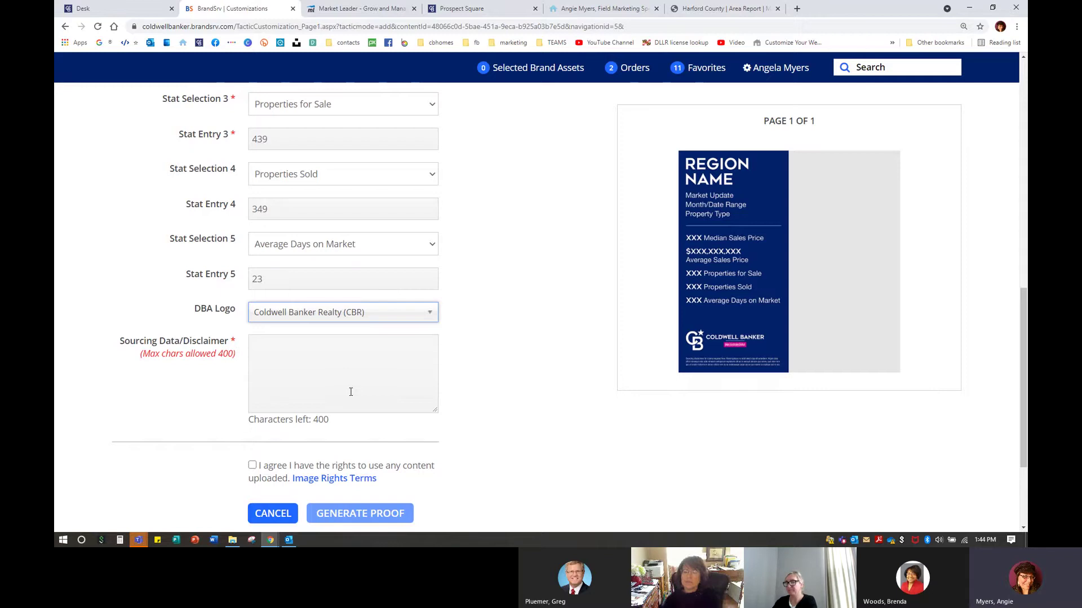
# Copy the source disclaimer through "personal verification." from the end of the Harford County report into BrandSrv's Sourcing Data/Disclaimer field.
pyautogui.click(749, 10)
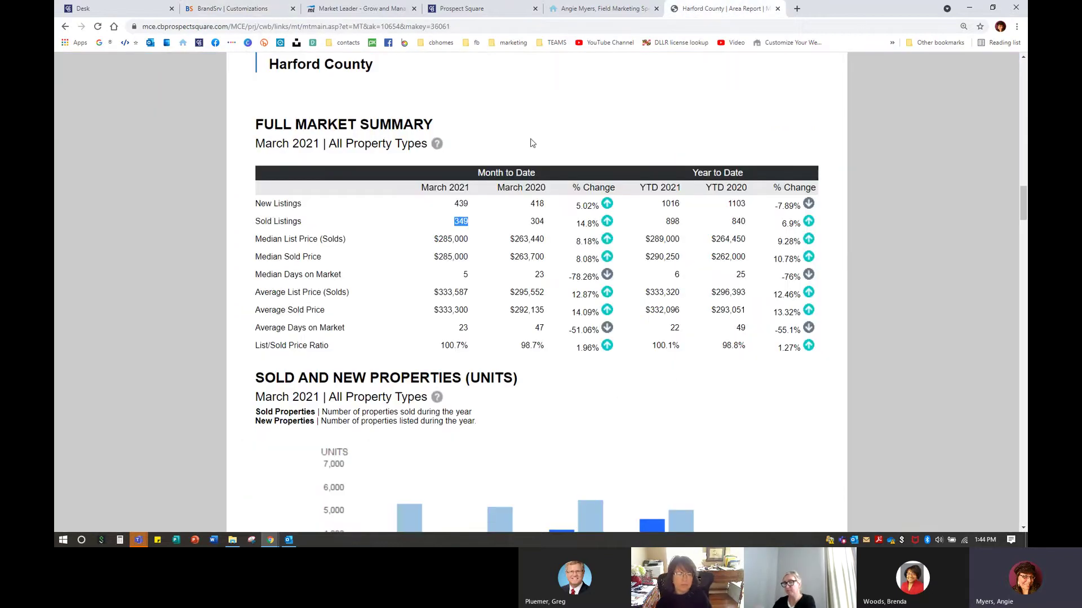
pyautogui.click(1023, 516)
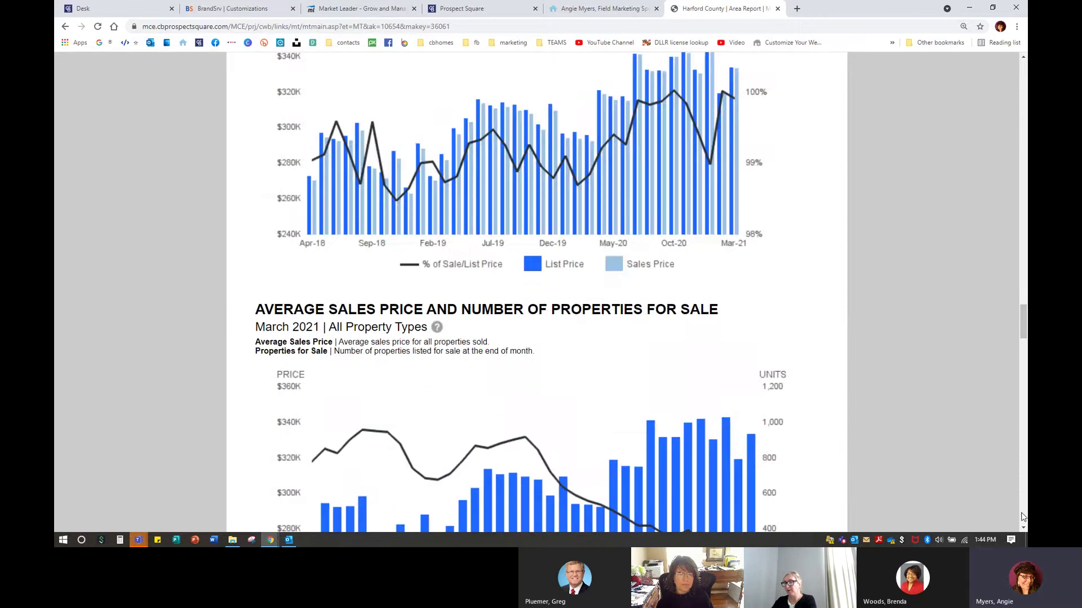
pyautogui.scroll(-2, 522, 419)
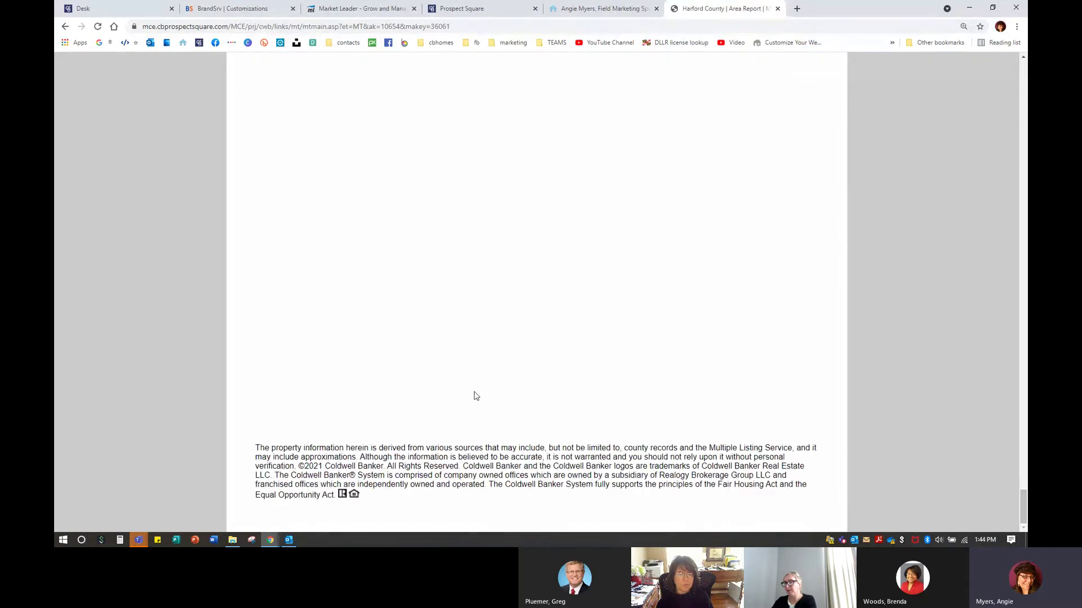
pyautogui.moveTo(255, 451); pyautogui.dragTo(298, 466)
pyautogui.rightClick(273, 453)
pyautogui.click(300, 461)
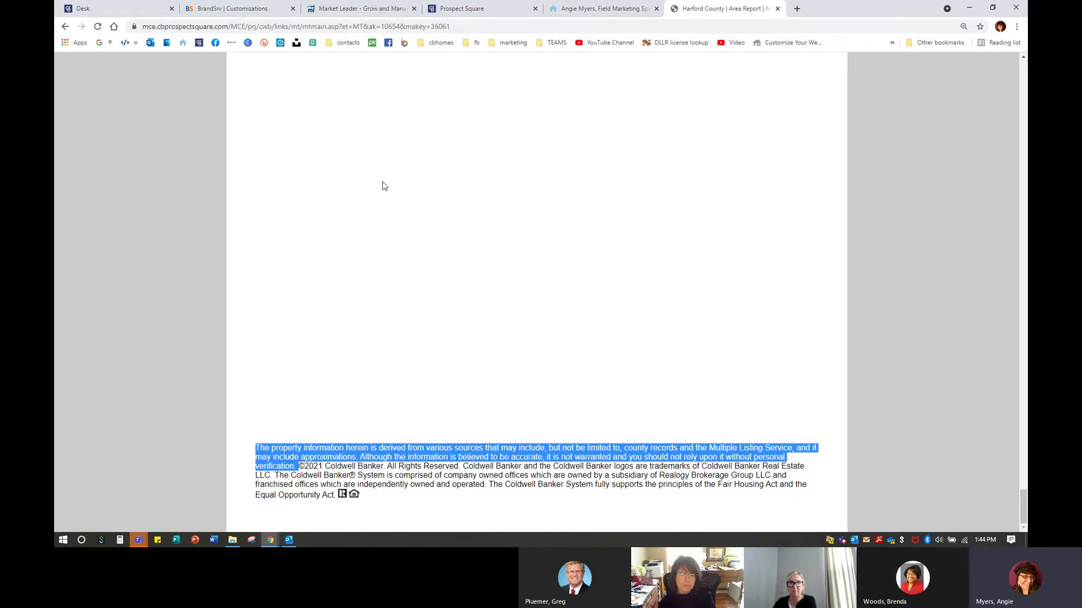
pyautogui.click(251, 9)
pyautogui.rightClick(260, 347)
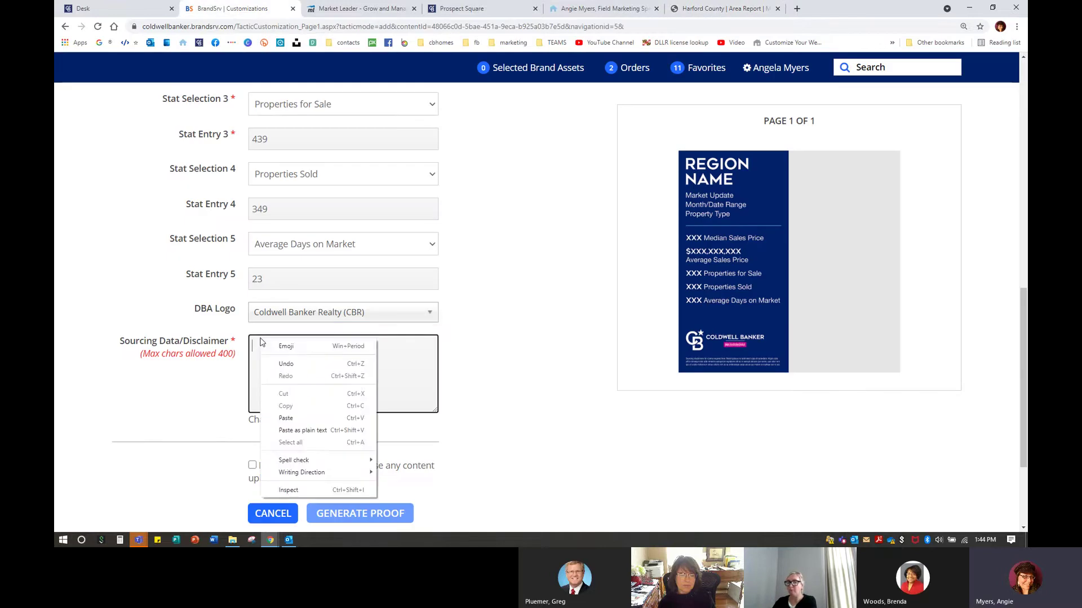
pyautogui.click(286, 416)
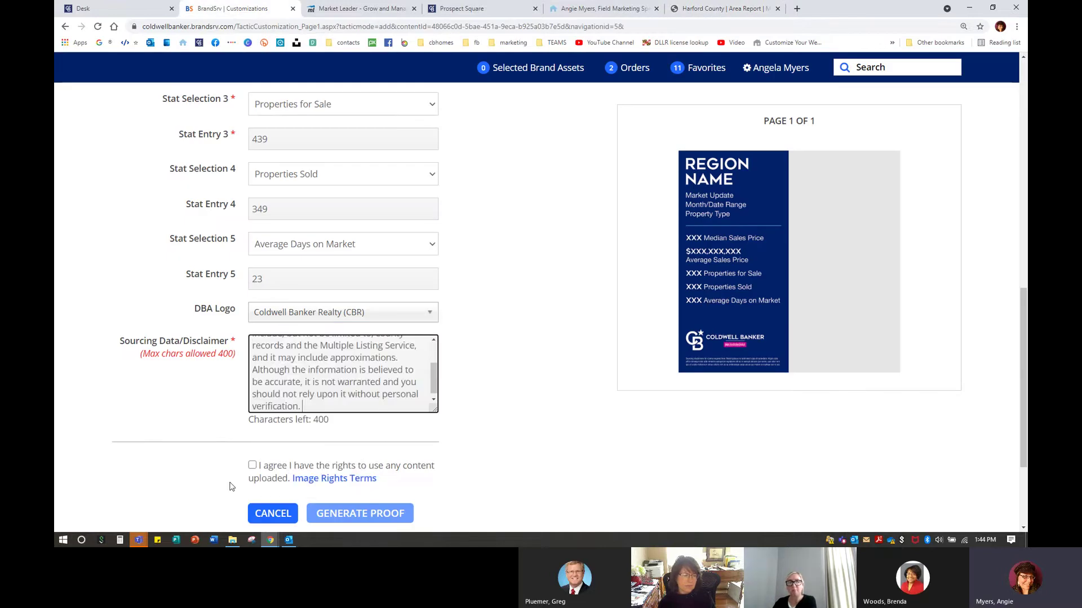
# Agree to the image rights terms, generate the proof, and review the proof of Market Update Harford County March 2021.
pyautogui.click(253, 465)
pyautogui.scroll(-1, 282, 458)
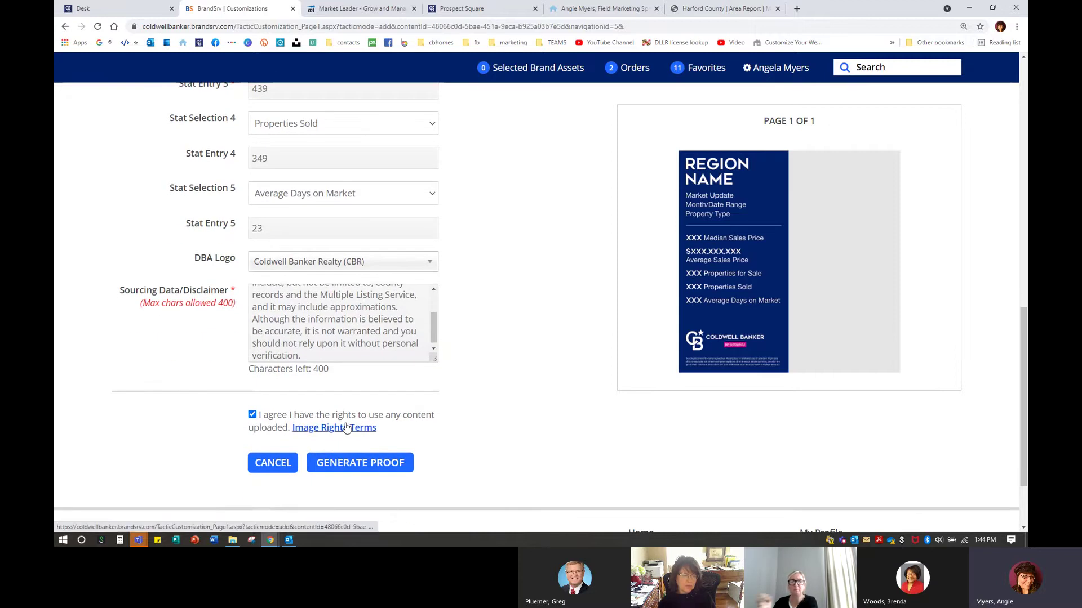
pyautogui.scroll(7, 345, 425)
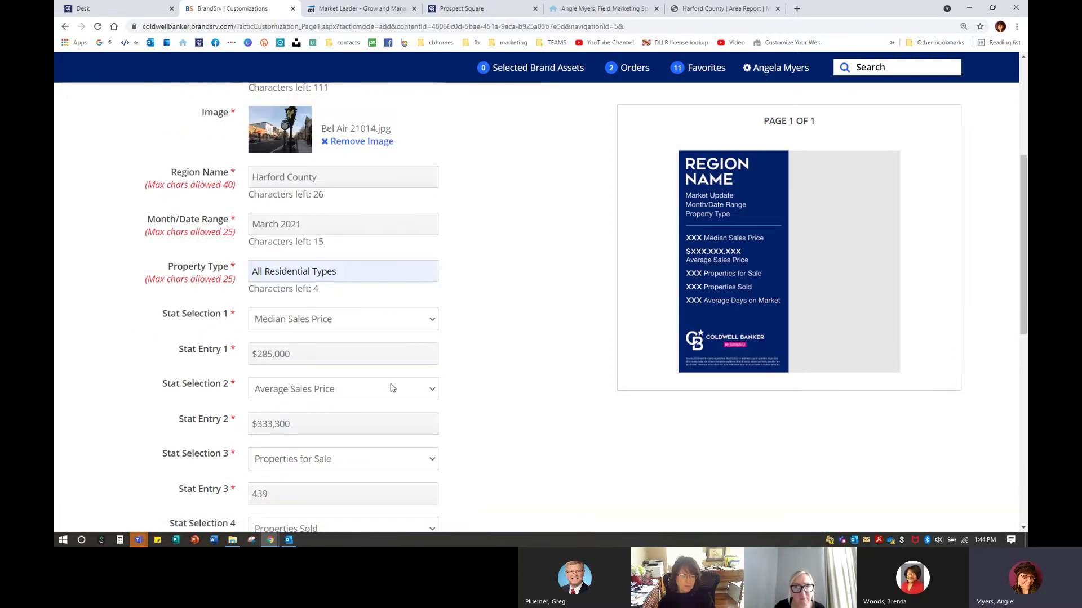
pyautogui.scroll(-5, 466, 410)
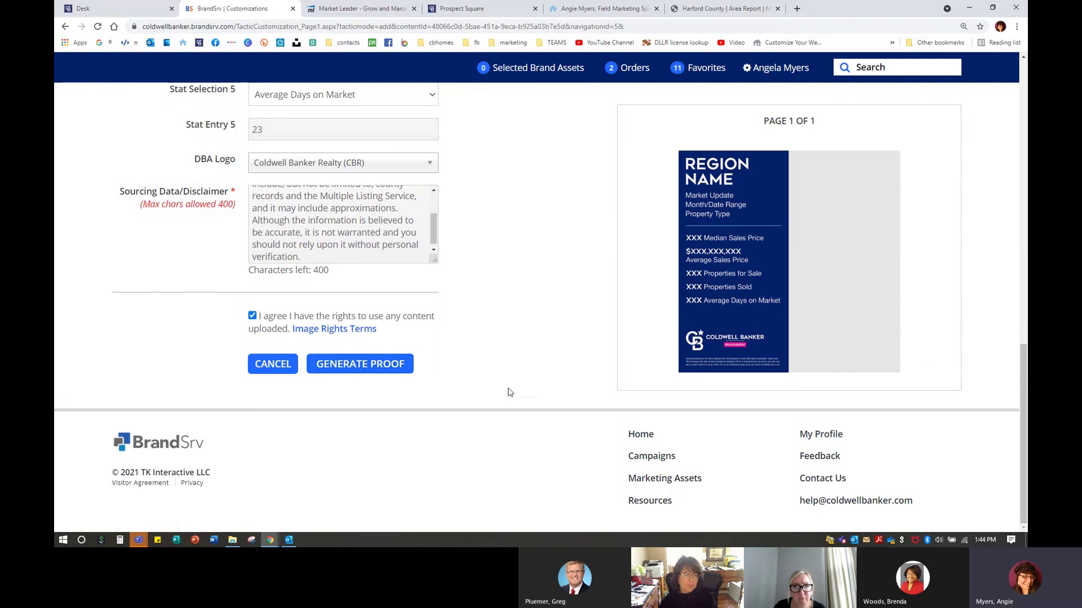
pyautogui.click(354, 369)
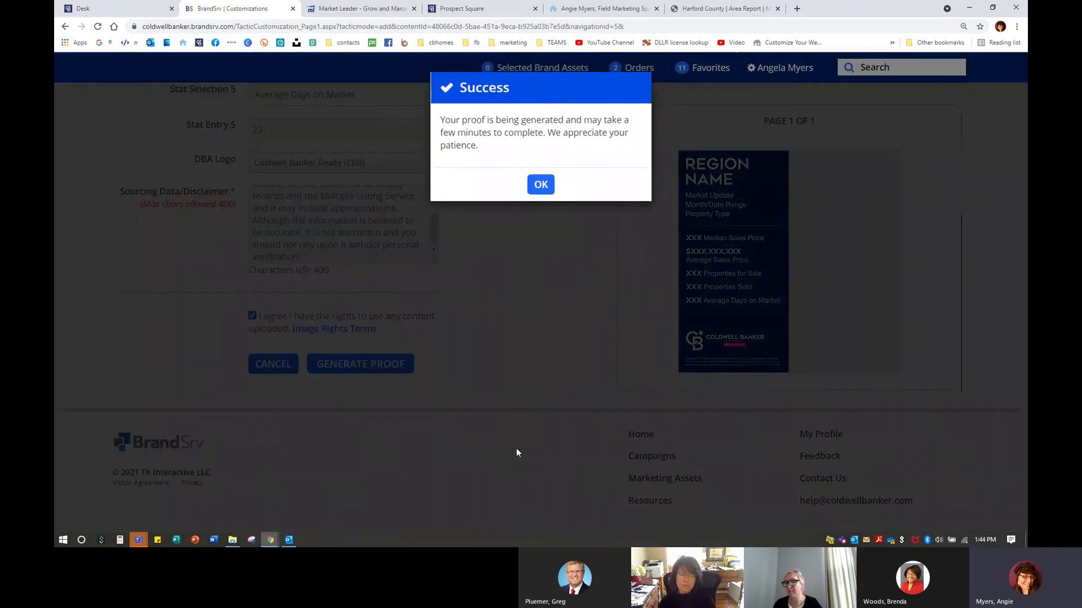
pyautogui.click(541, 184)
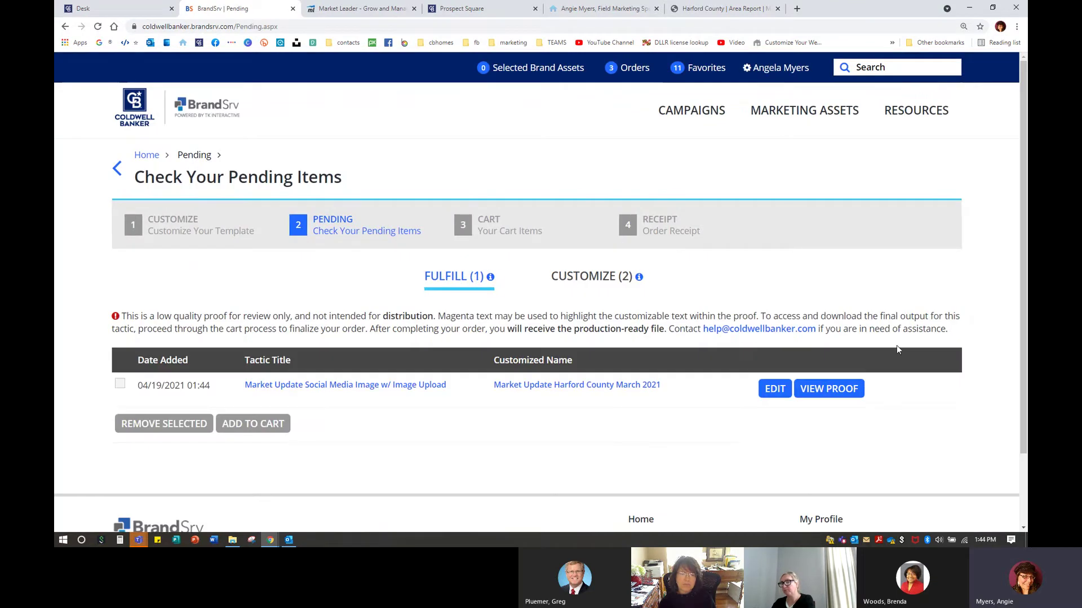
pyautogui.click(843, 394)
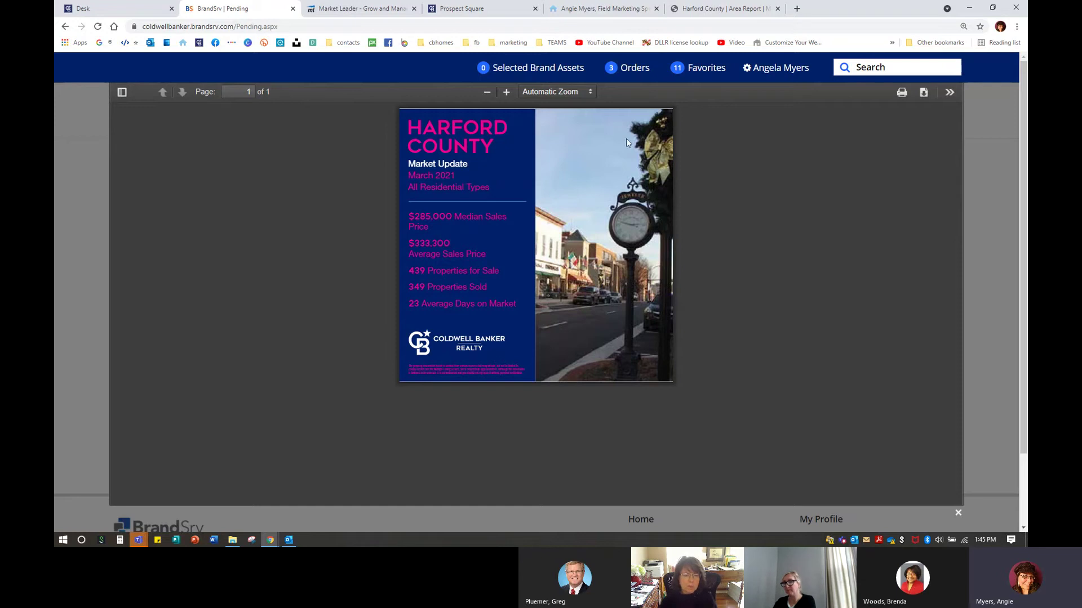
pyautogui.click(958, 513)
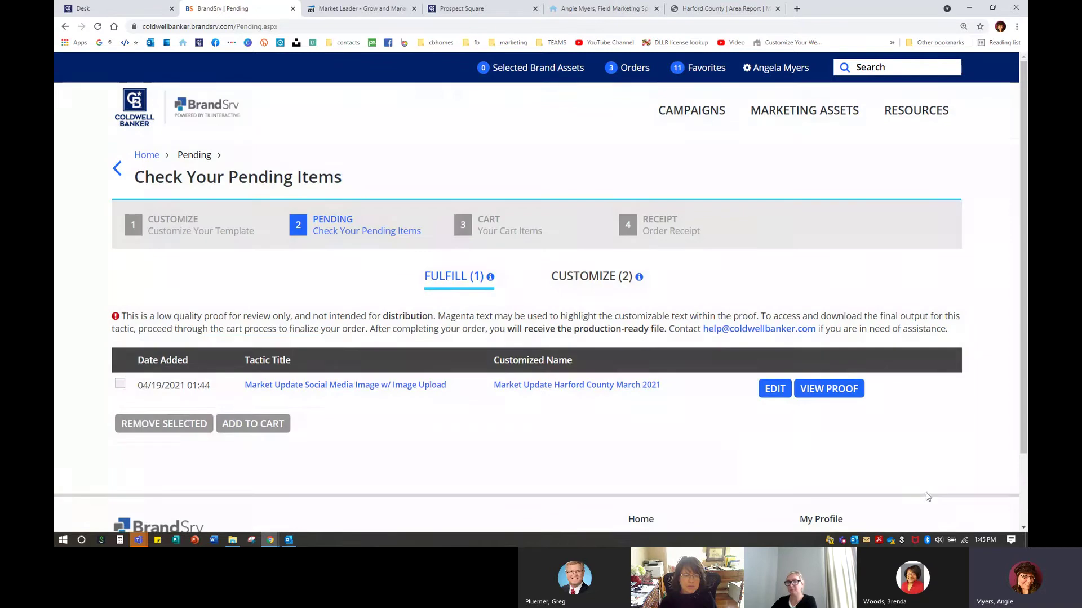
# Add the pending Market Update Harford County March 2021 item to the cart and submit the order.
pyautogui.click(119, 384)
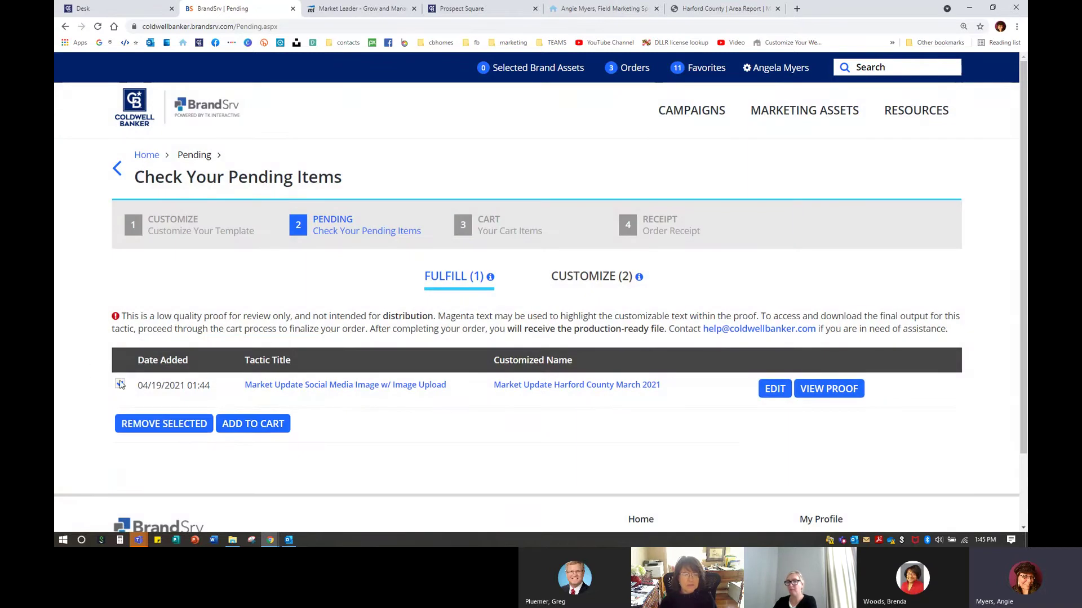
pyautogui.click(284, 425)
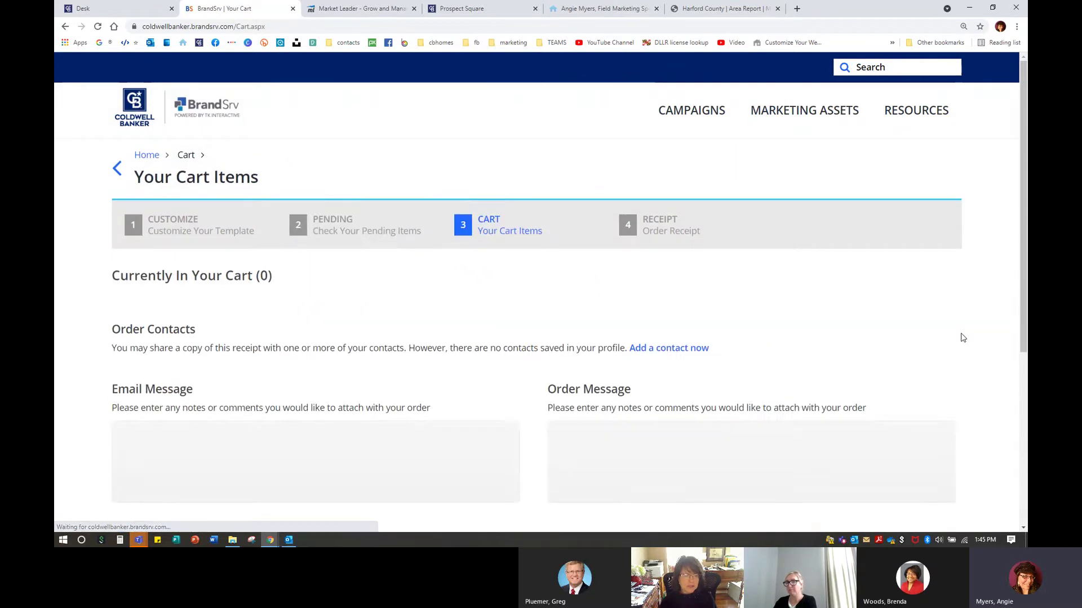
pyautogui.scroll(-5, 958, 327)
pyautogui.click(926, 294)
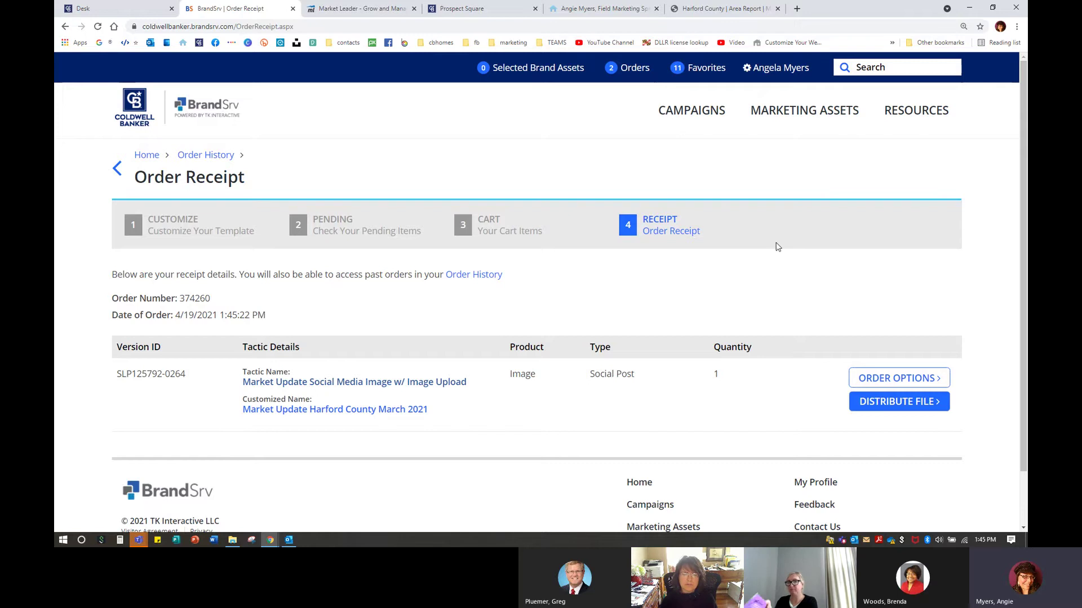
# Distribute the ordered file by publishing to social on Facebook, and enter the Facebook account password to authorize it.
pyautogui.scroll(-1, 770, 378)
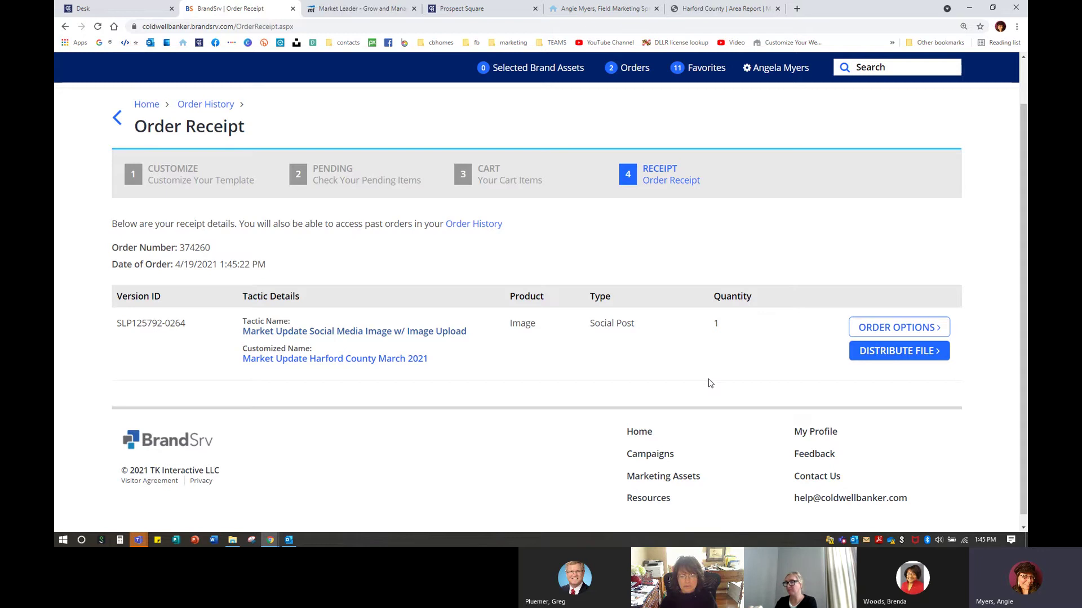
pyautogui.click(874, 358)
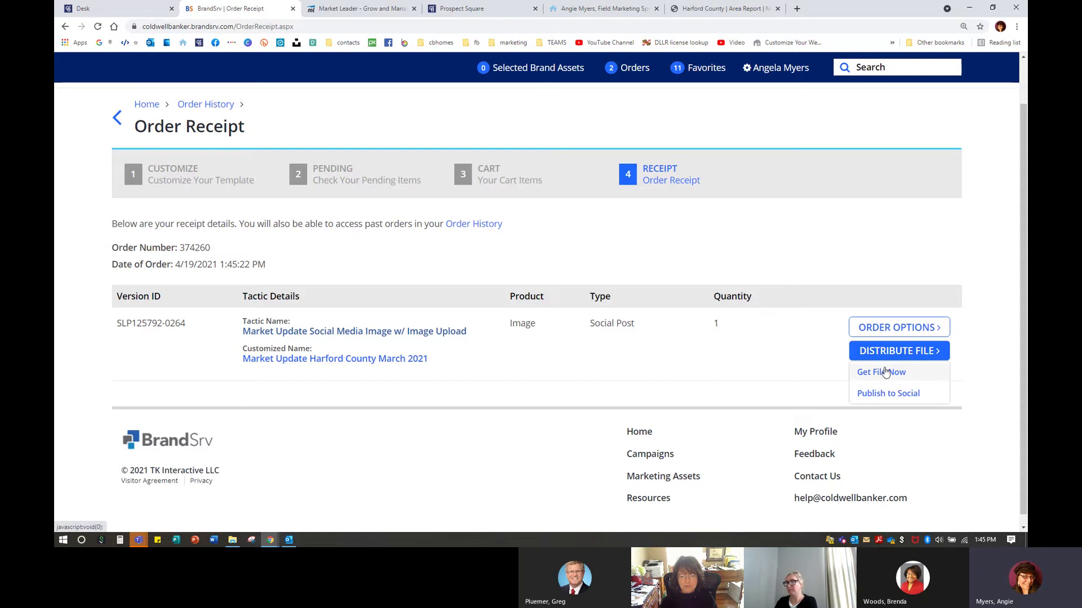
pyautogui.click(882, 396)
pyautogui.click(882, 396)
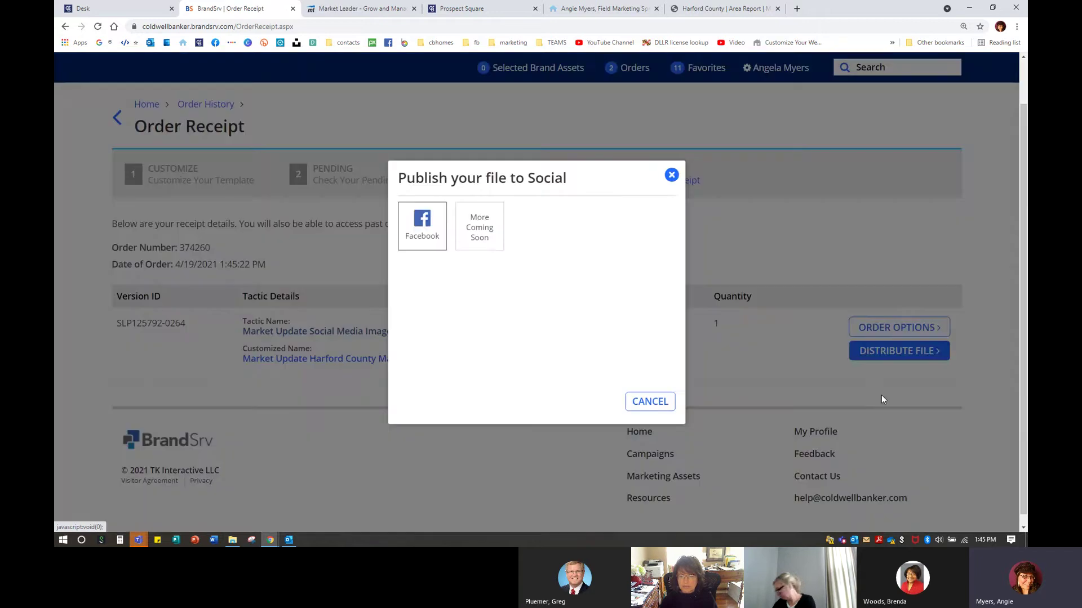
pyautogui.click(417, 222)
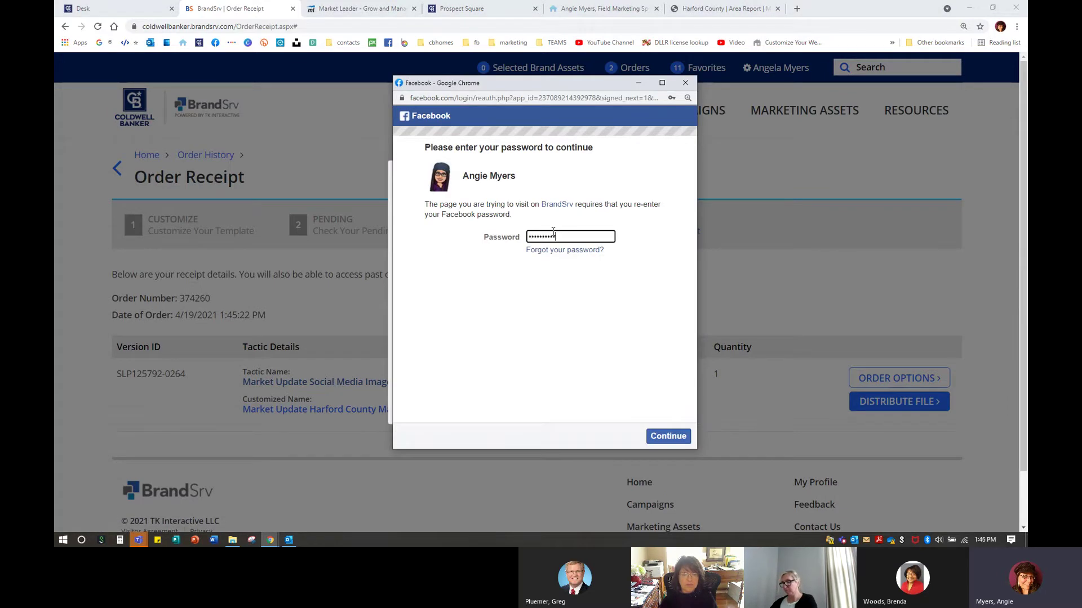
pyautogui.press('Return')
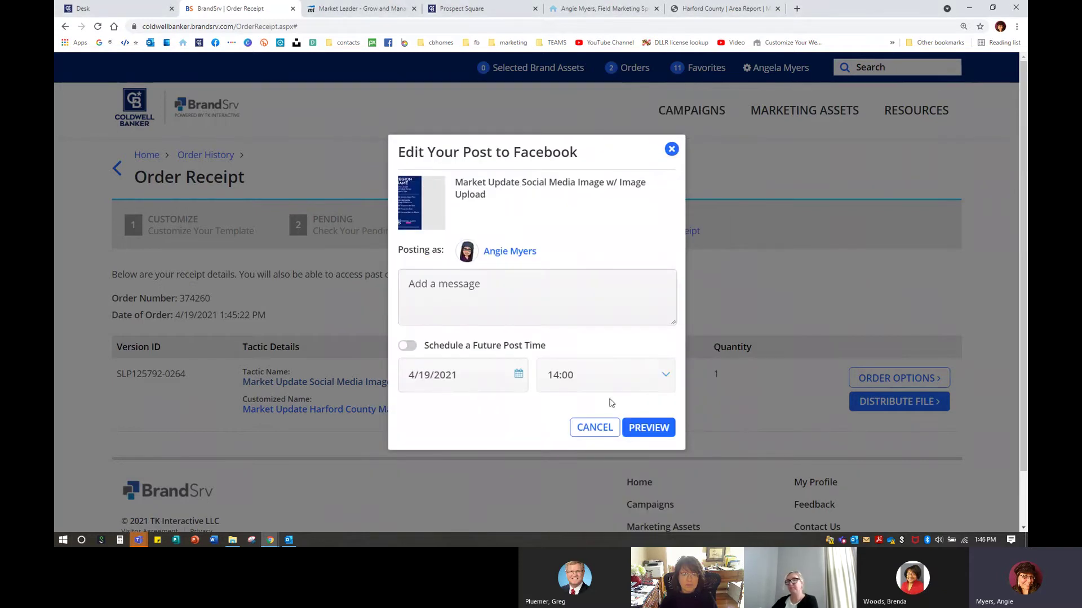
# Enter "Add message here." as the message of the Facebook post.
pyautogui.click(475, 274)
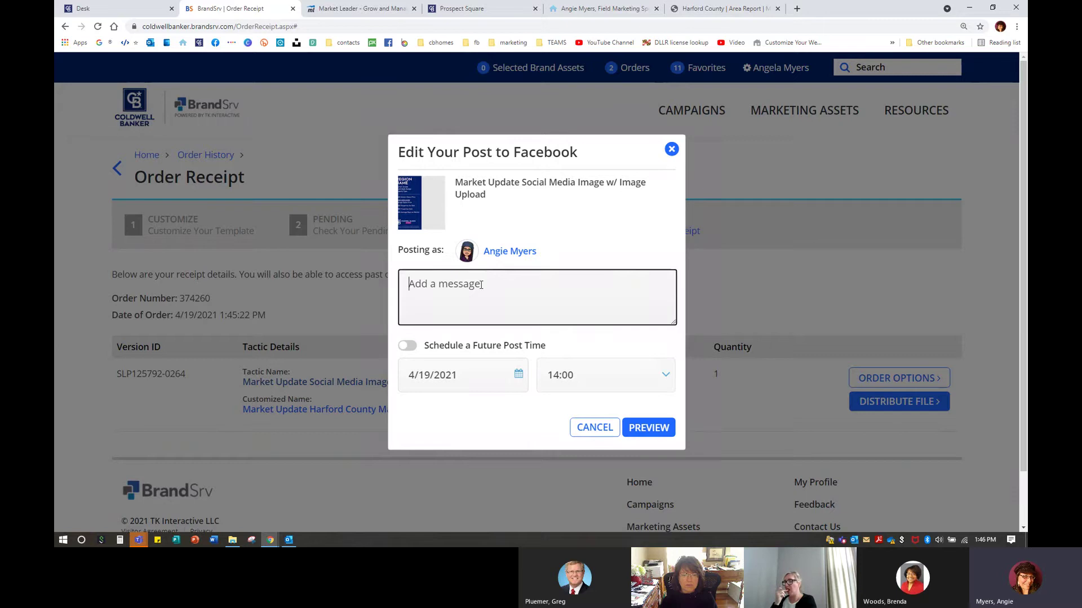
pyautogui.write('Add')
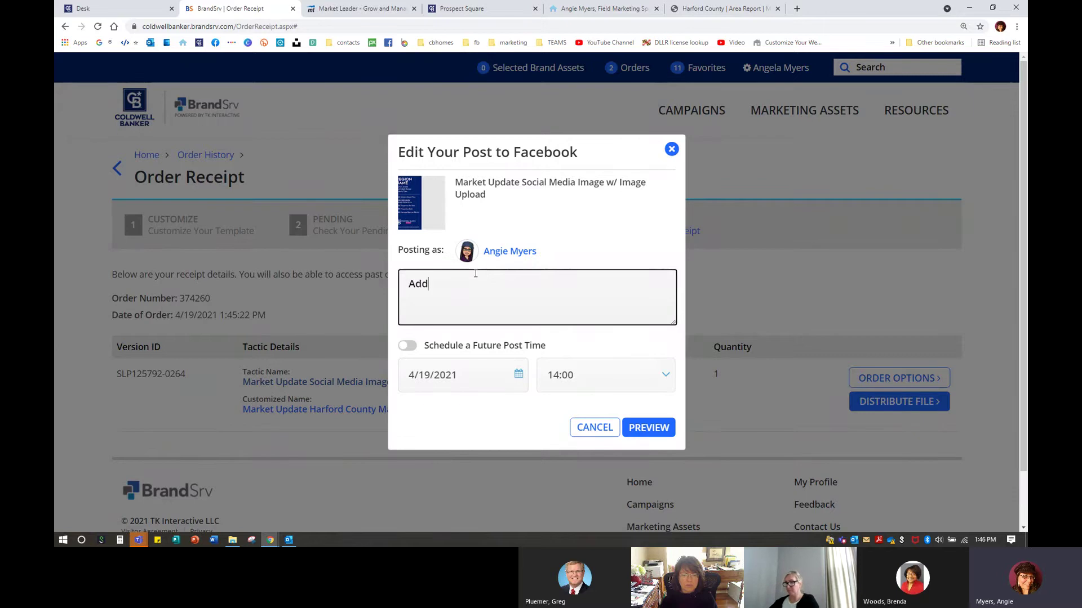
pyautogui.write(' message here.')
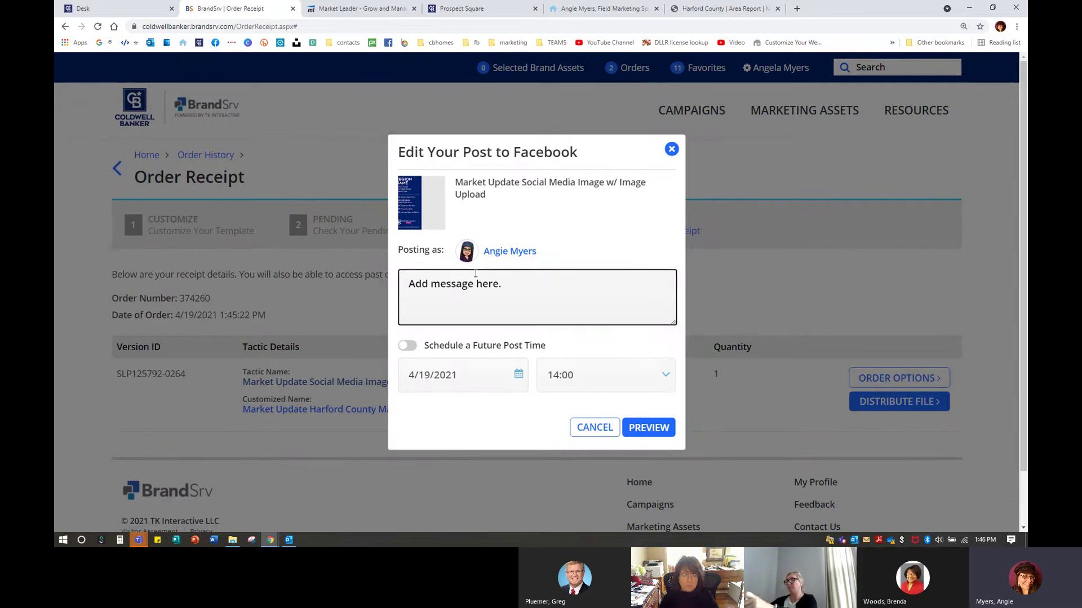
# Turn on scheduling for a future post time and set it to 4/24/2021 at 09:00.
pyautogui.click(415, 351)
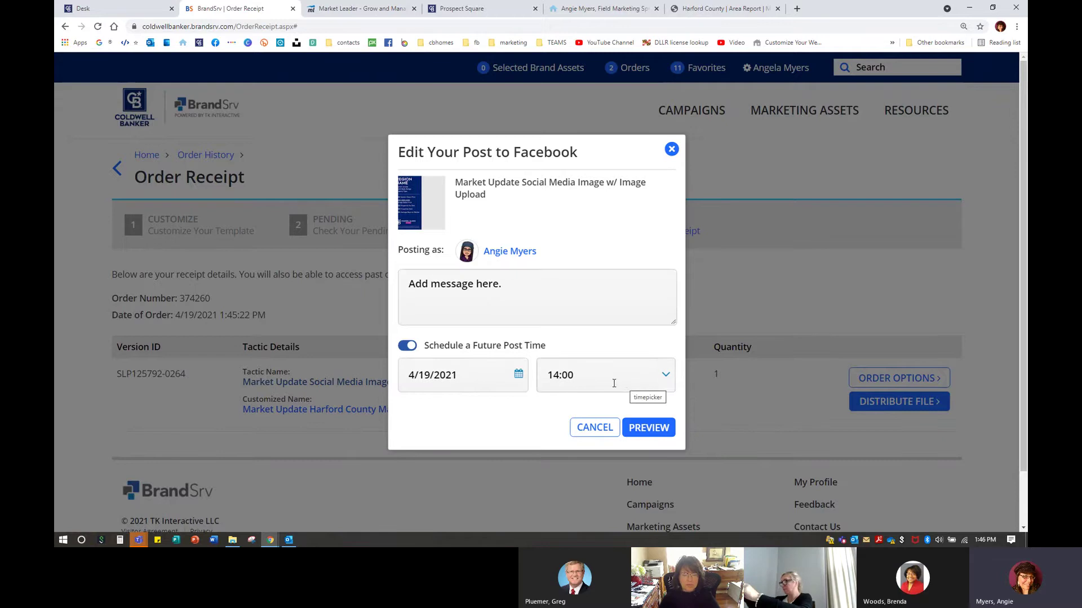
pyautogui.click(518, 374)
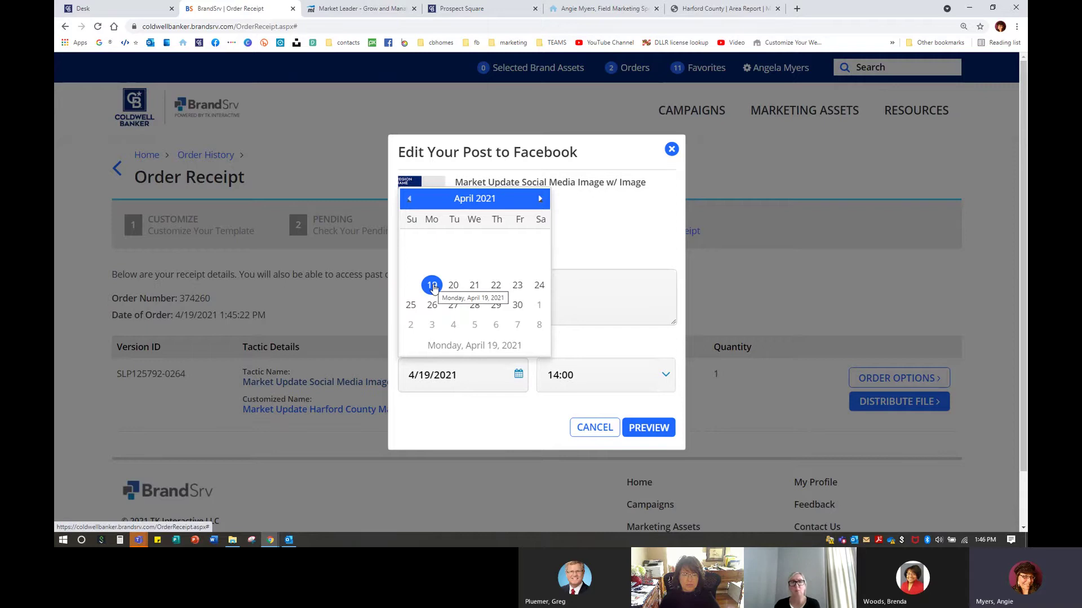
pyautogui.click(538, 285)
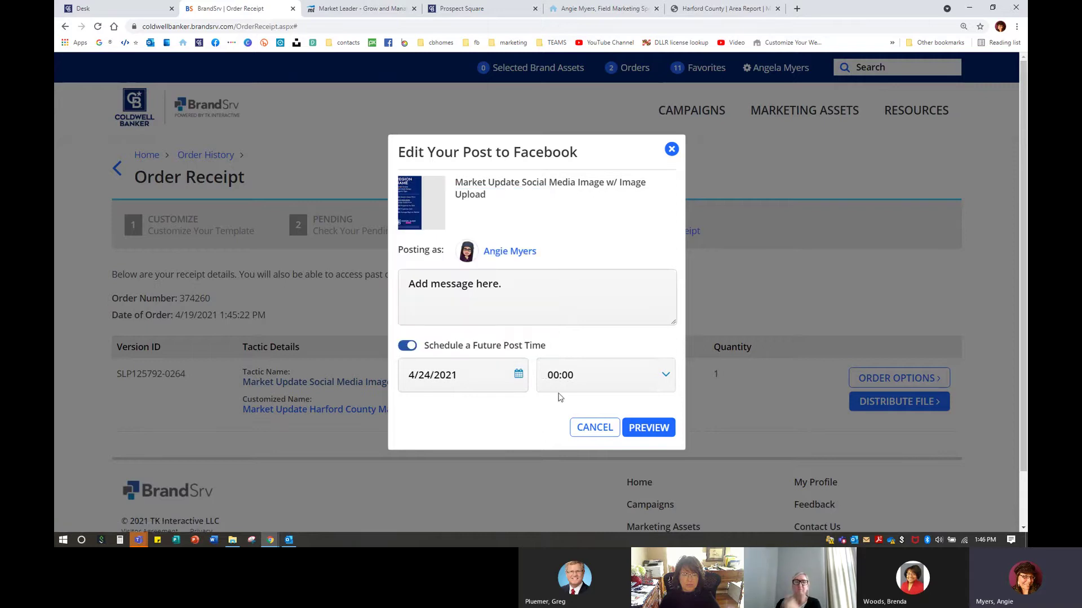
pyautogui.click(567, 375)
pyautogui.click(552, 375)
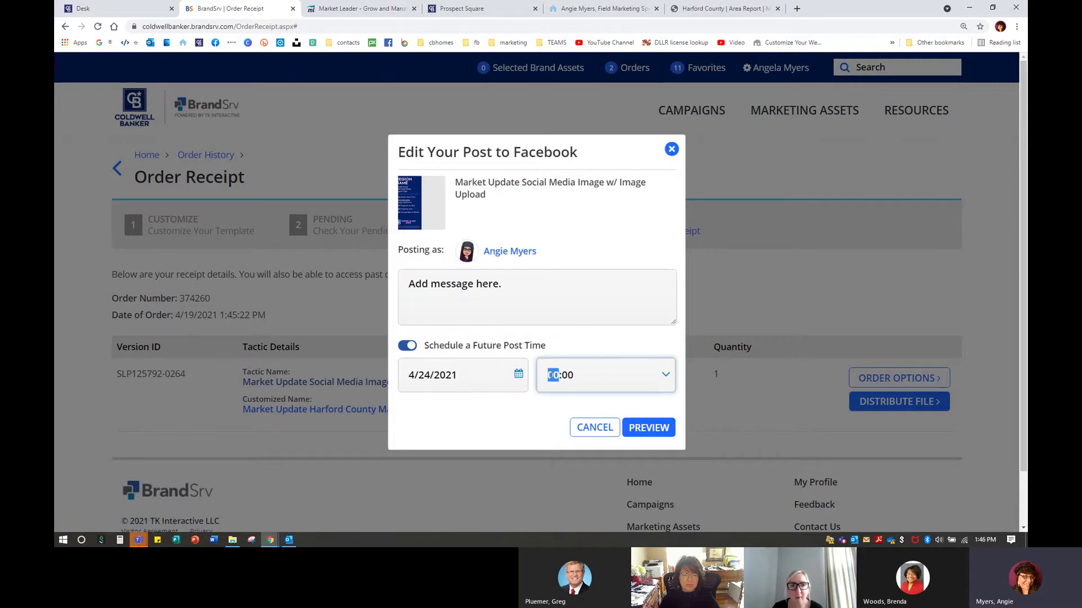
pyautogui.click(587, 378)
pyautogui.click(600, 377)
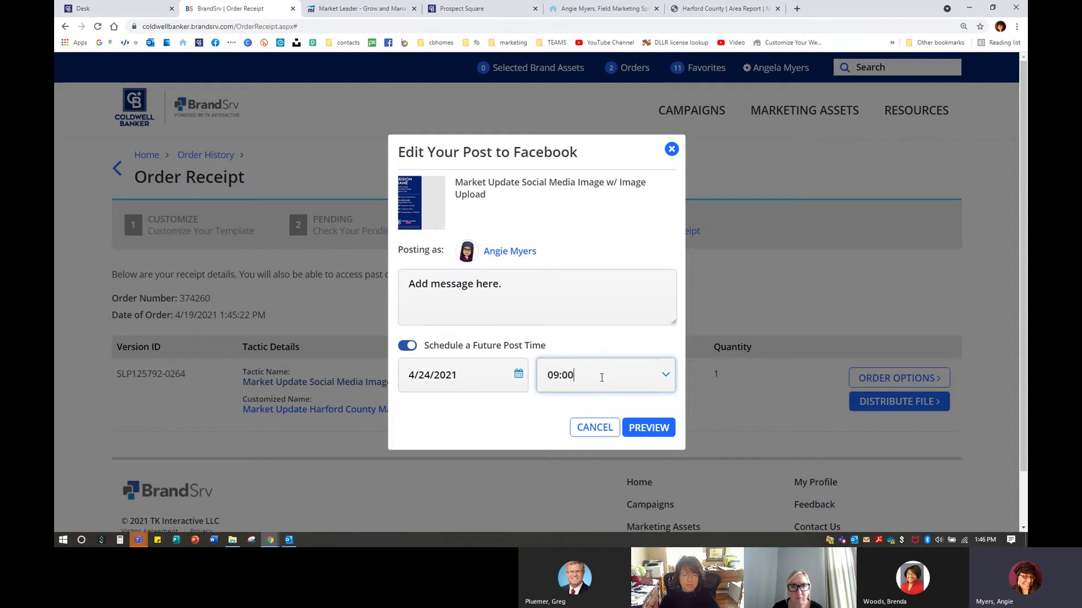
# Preview the scheduled Facebook post and publish it.
pyautogui.click(653, 429)
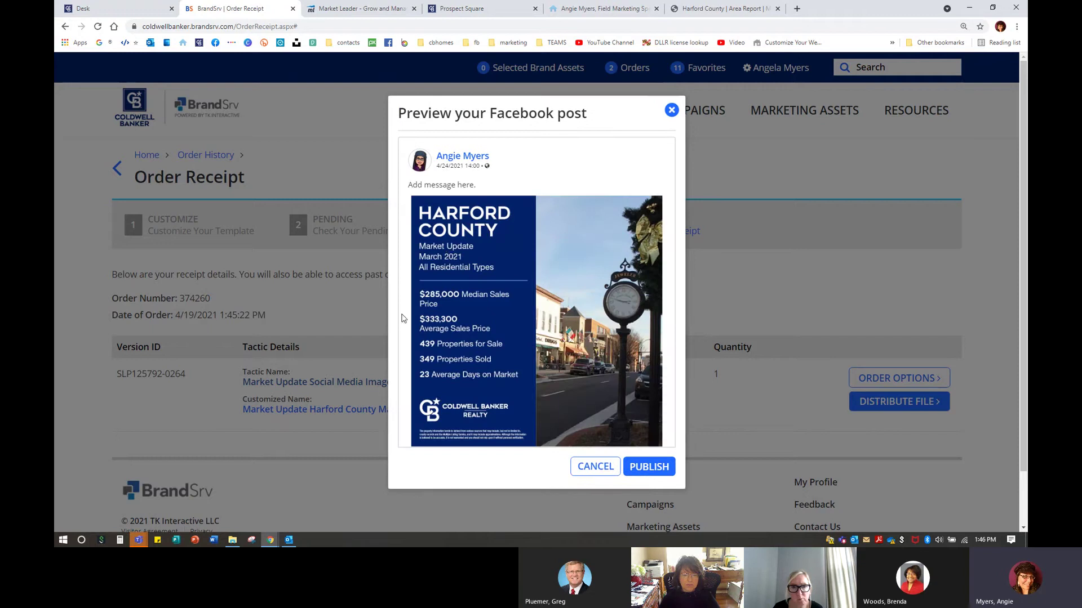
pyautogui.click(644, 468)
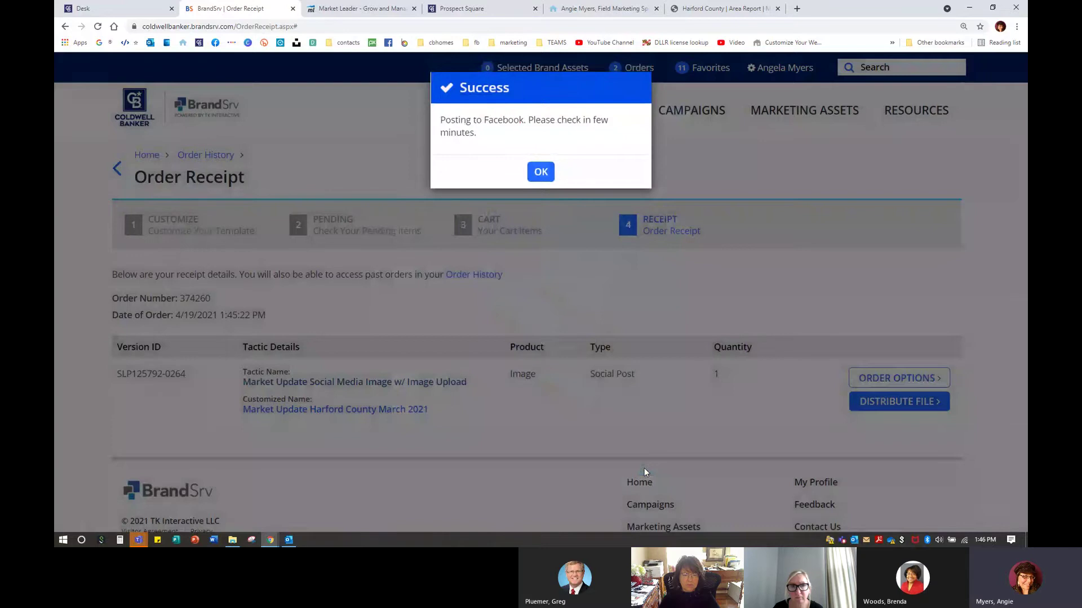
pyautogui.click(541, 172)
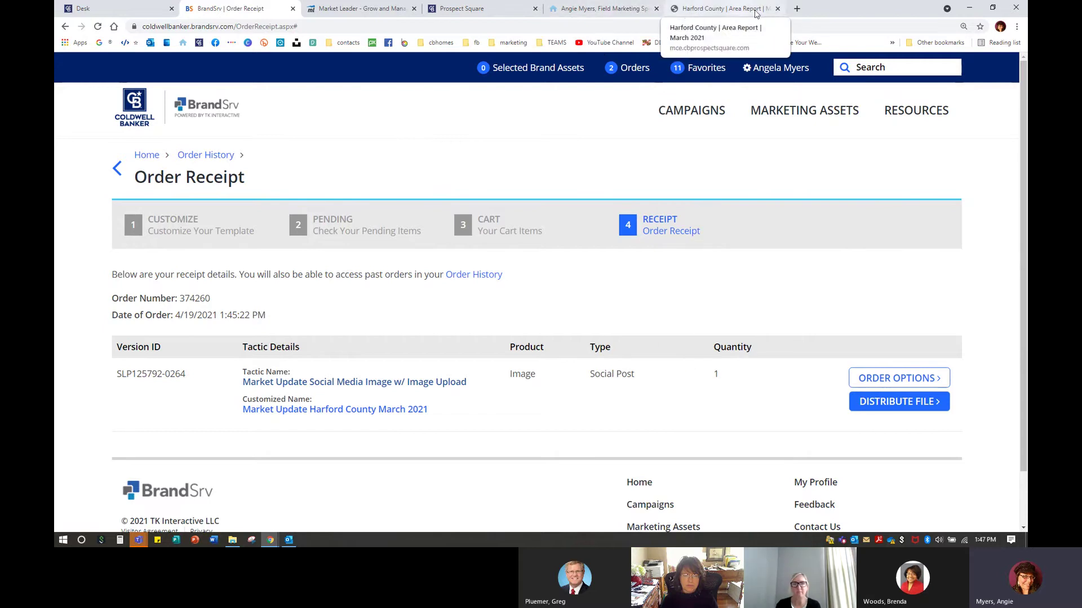
# Open Facebook in a new browser tab.
pyautogui.click(796, 8)
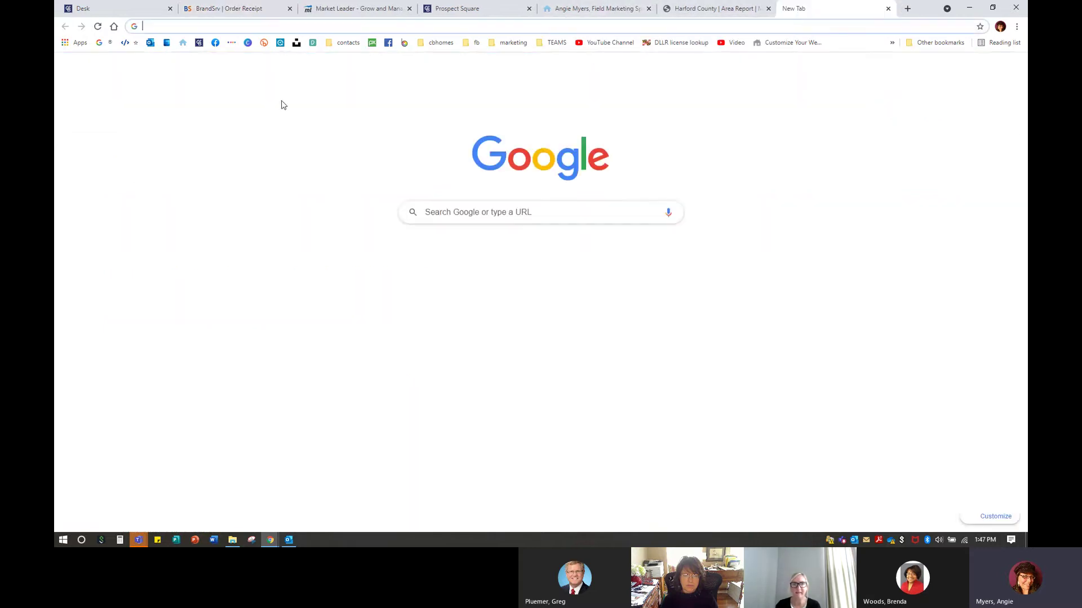
pyautogui.click(200, 44)
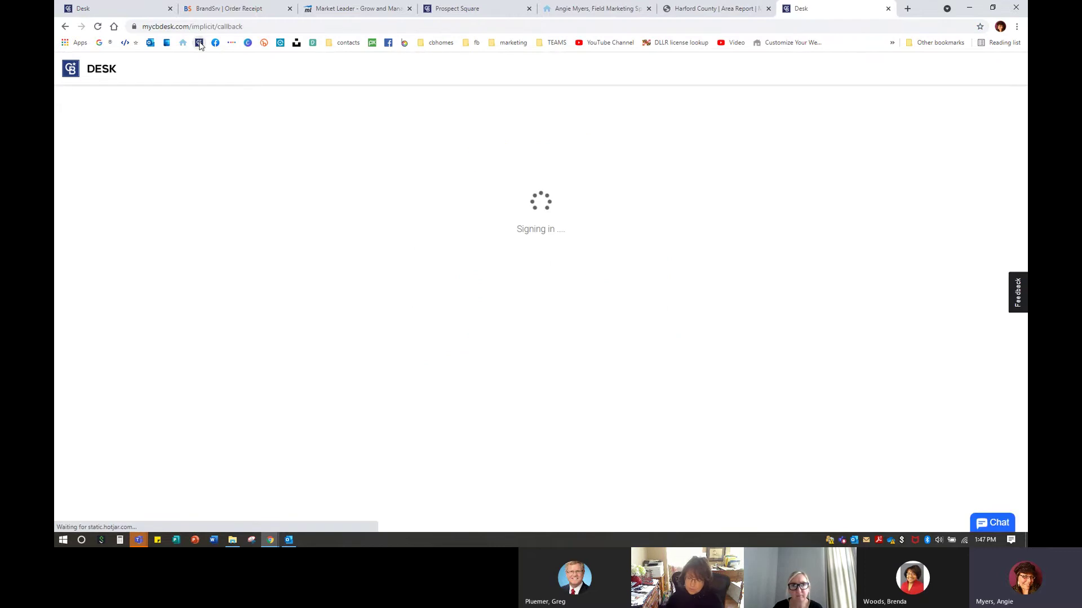
pyautogui.click(215, 42)
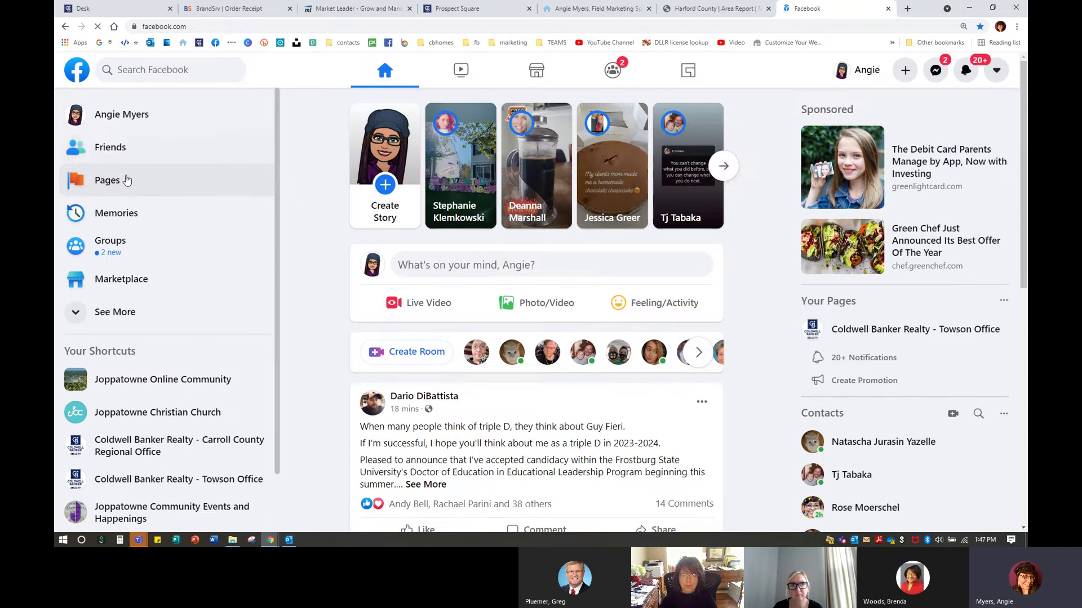
# Open the Coldwell Banker Realty - Harford County Regional Office Page from the managed Pages and dismiss the Page-identity notice.
pyautogui.click(127, 179)
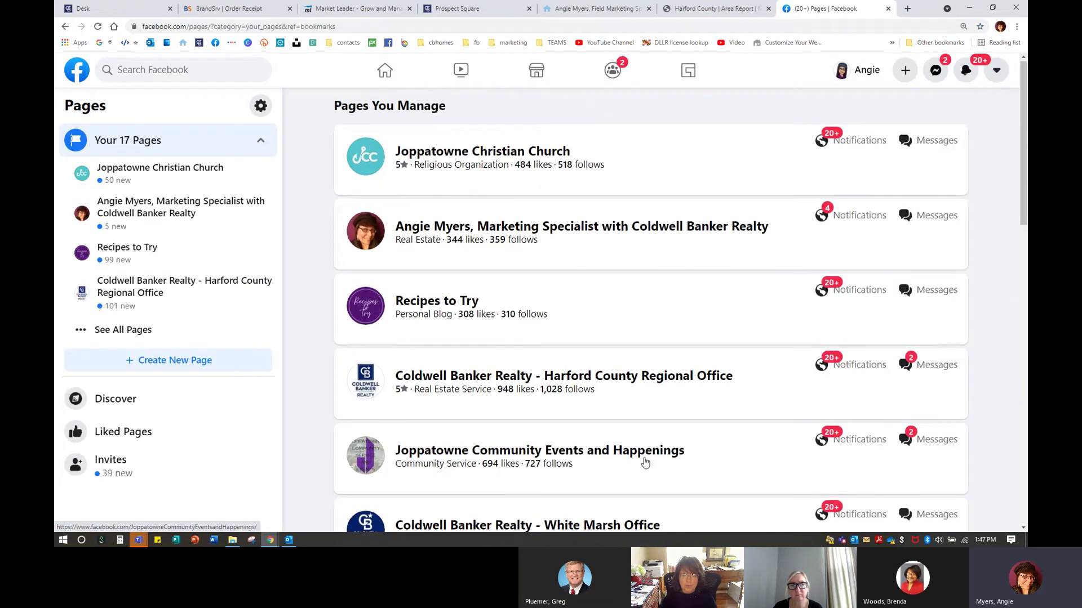
pyautogui.scroll(-2, 642, 466)
pyautogui.click(608, 285)
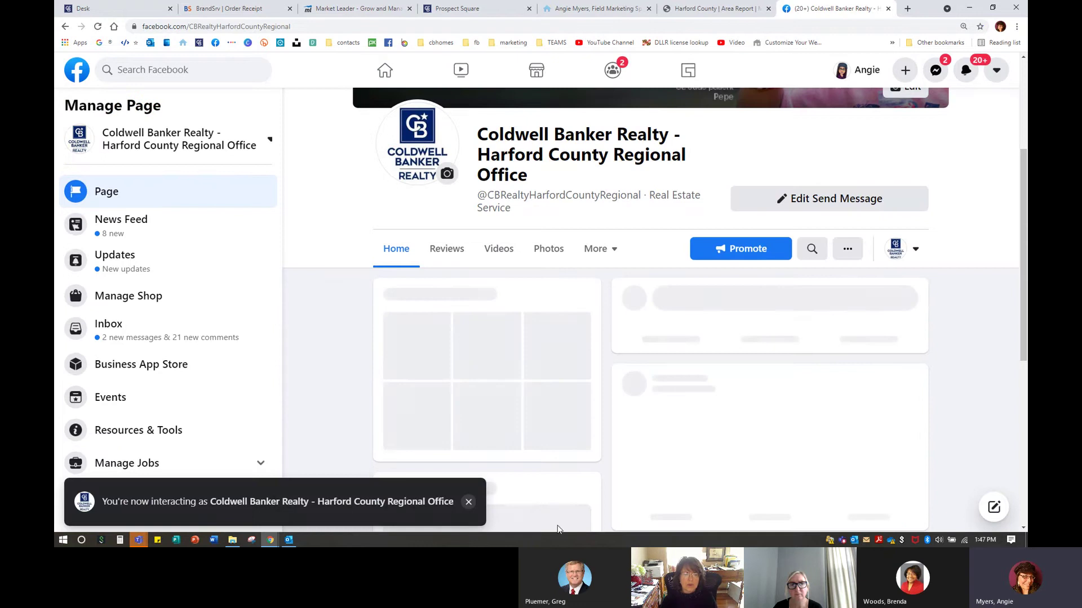
pyautogui.click(468, 502)
# Look through the Harford County Regional Office Page's feed for the posted market update.
pyautogui.scroll(-5, 905, 402)
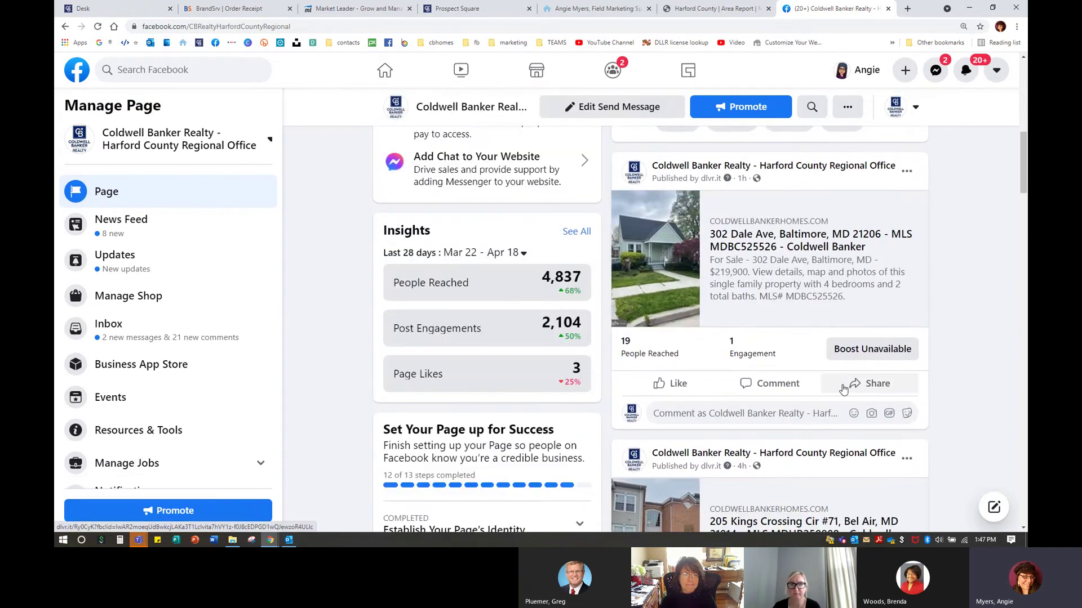
pyautogui.scroll(-3, 663, 244)
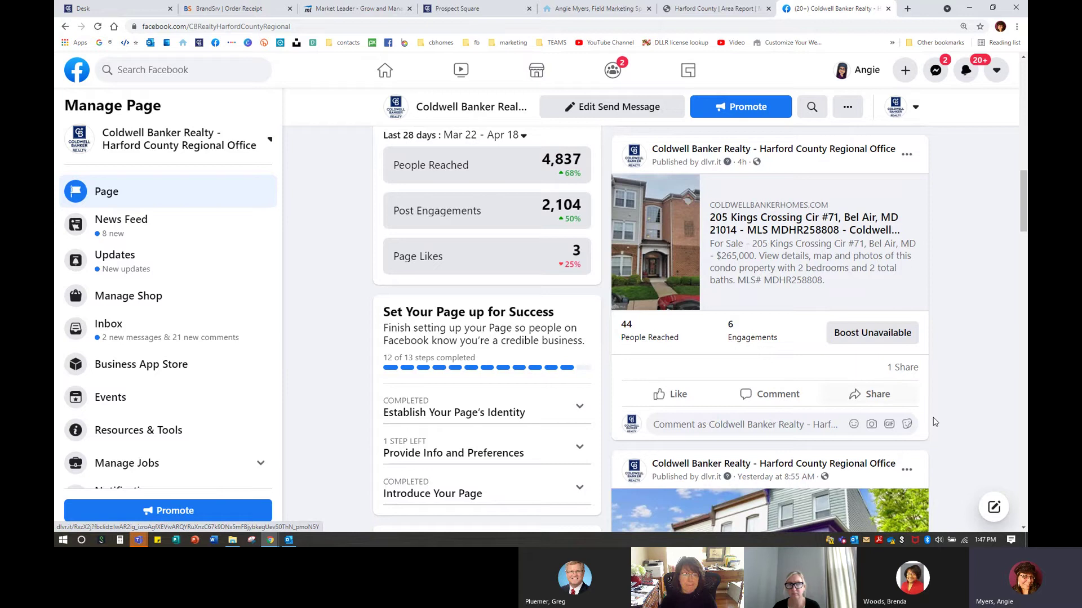
pyautogui.scroll(-5, 910, 431)
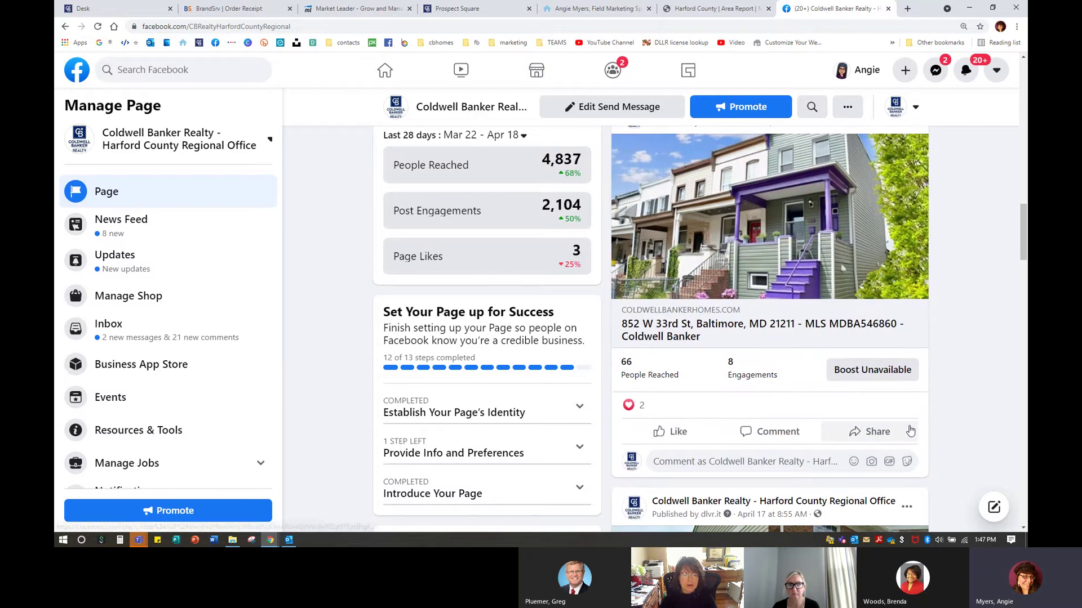
pyautogui.scroll(3, 944, 389)
pyautogui.scroll(2, 946, 392)
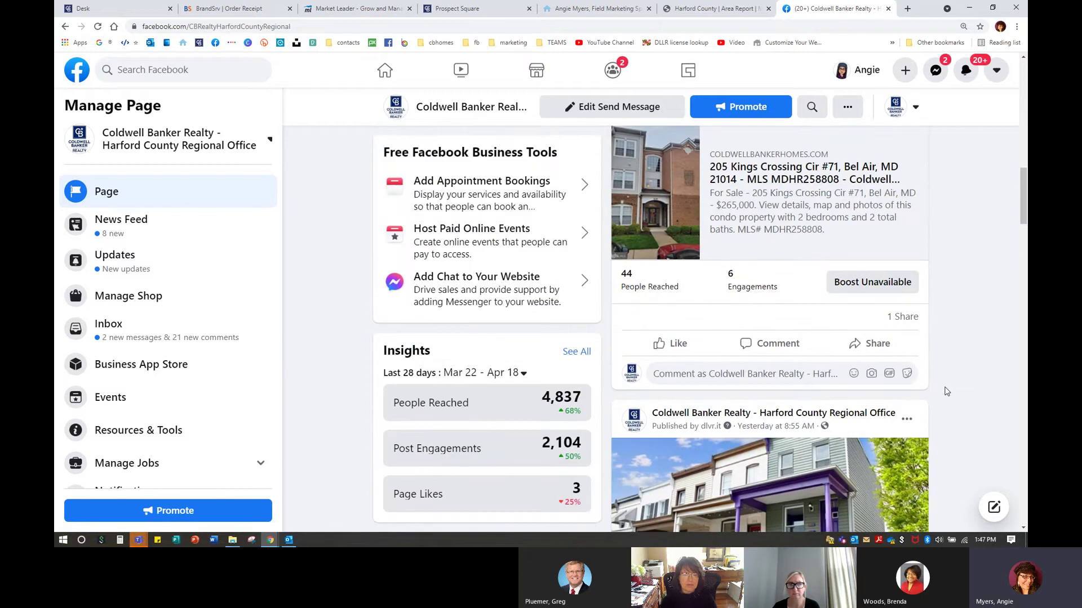
pyautogui.scroll(-5, 843, 252)
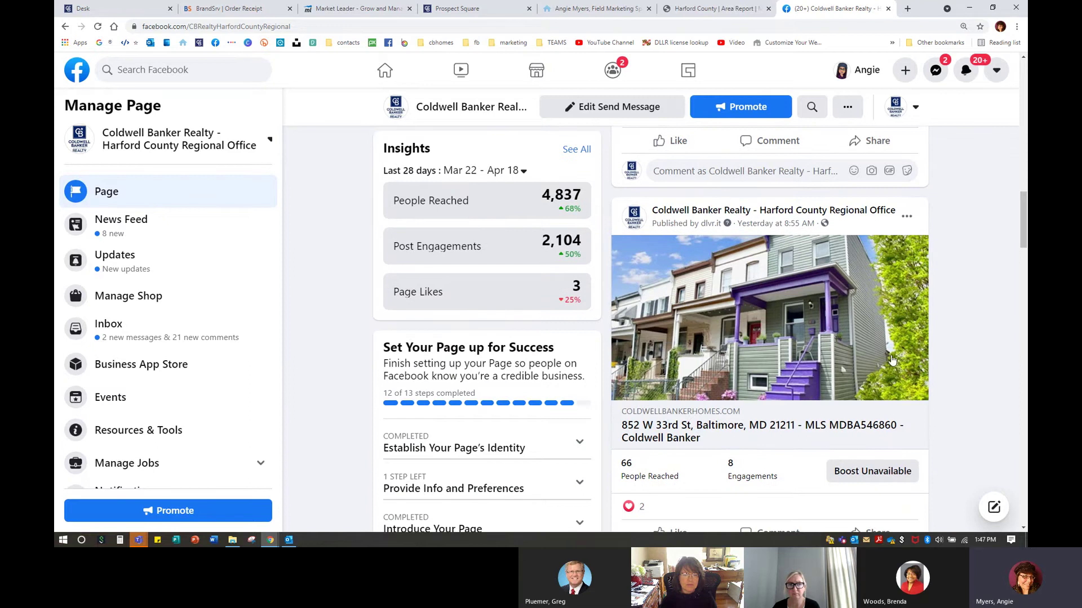
pyautogui.scroll(-10, 890, 325)
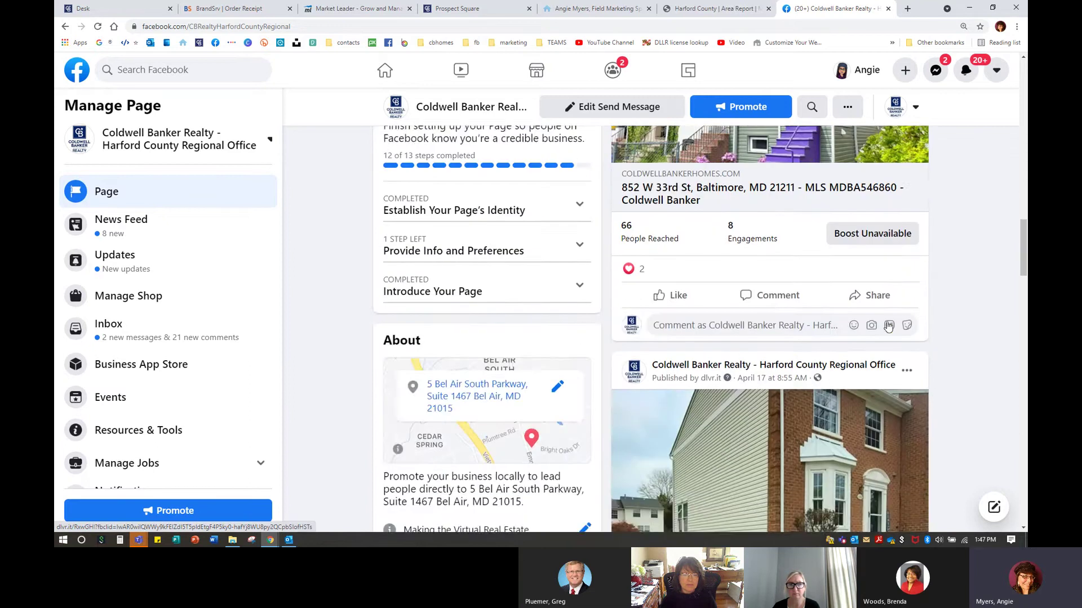
pyautogui.scroll(-15, 887, 327)
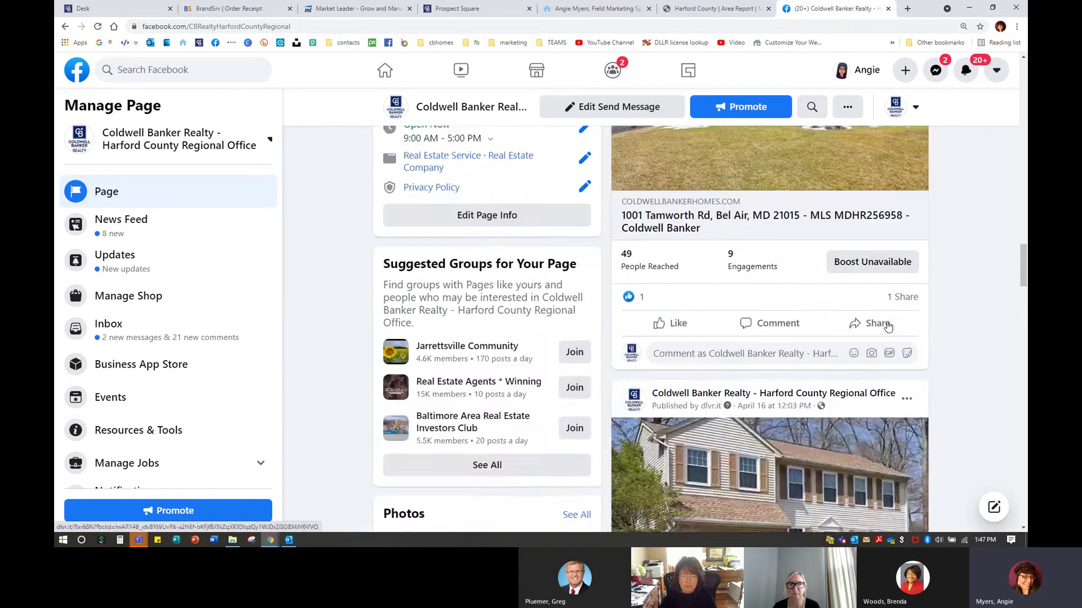
pyautogui.scroll(-20, 887, 326)
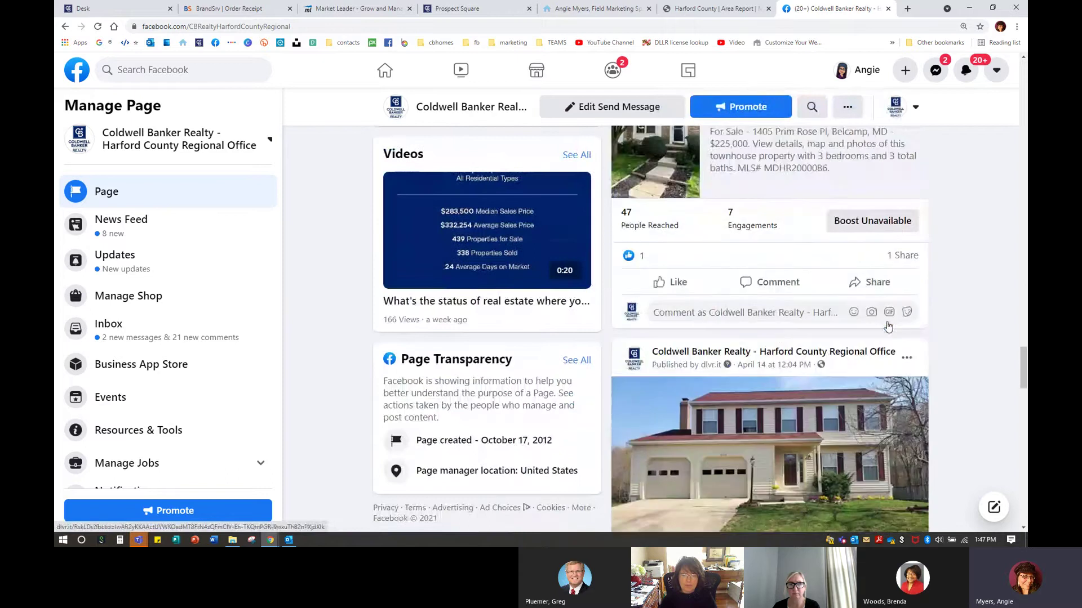
pyautogui.scroll(-12, 887, 326)
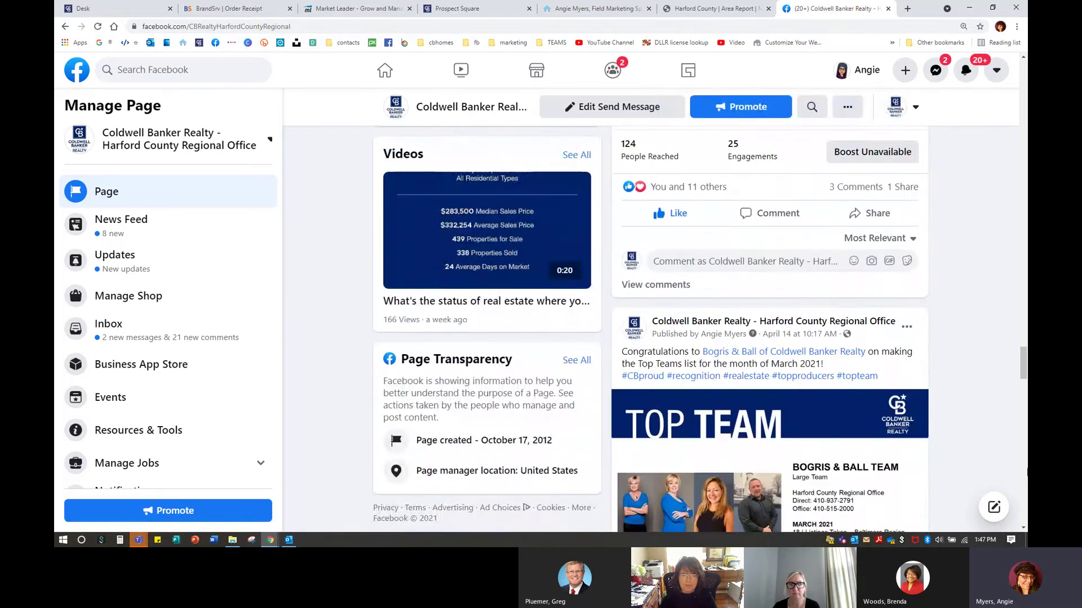
pyautogui.scroll(-10, 831, 336)
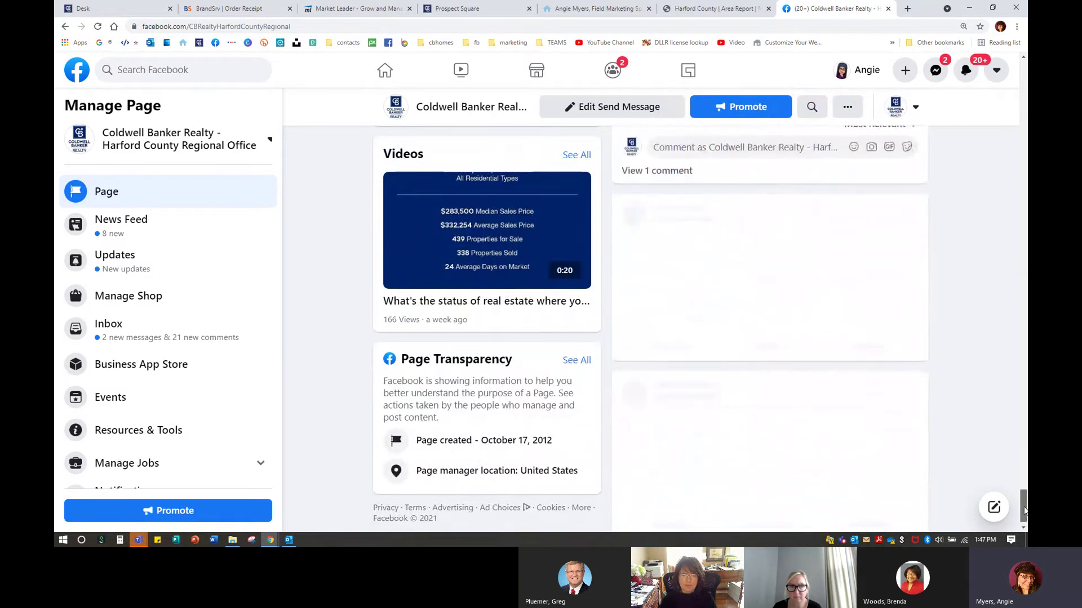
pyautogui.scroll(-10, 832, 335)
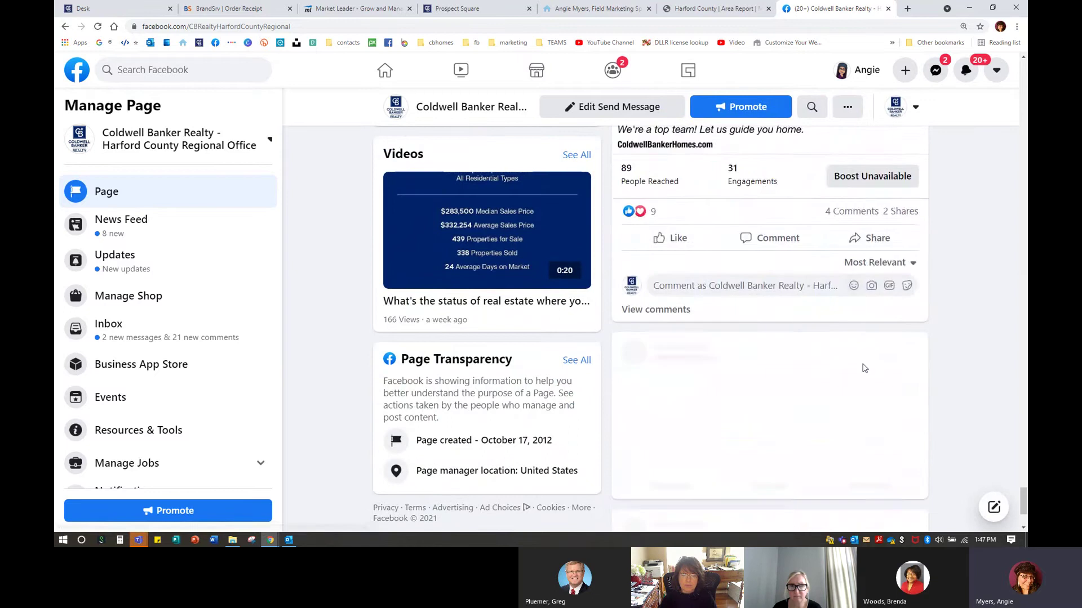
# Watch the Page's "What's the status of real estate where you live?" video, expand its full description, and close it.
pyautogui.click(459, 256)
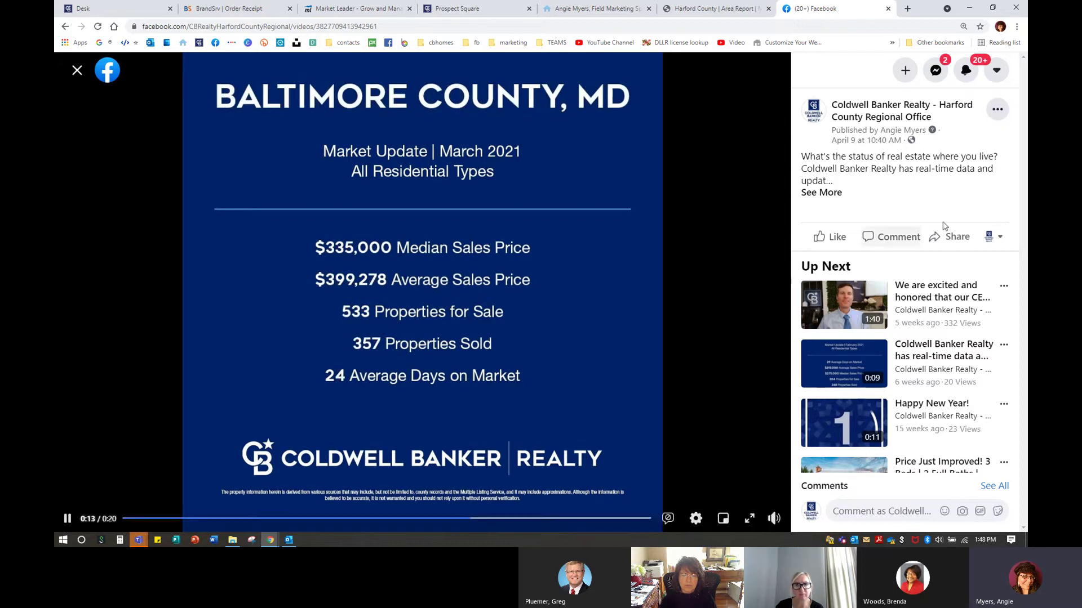
pyautogui.click(833, 193)
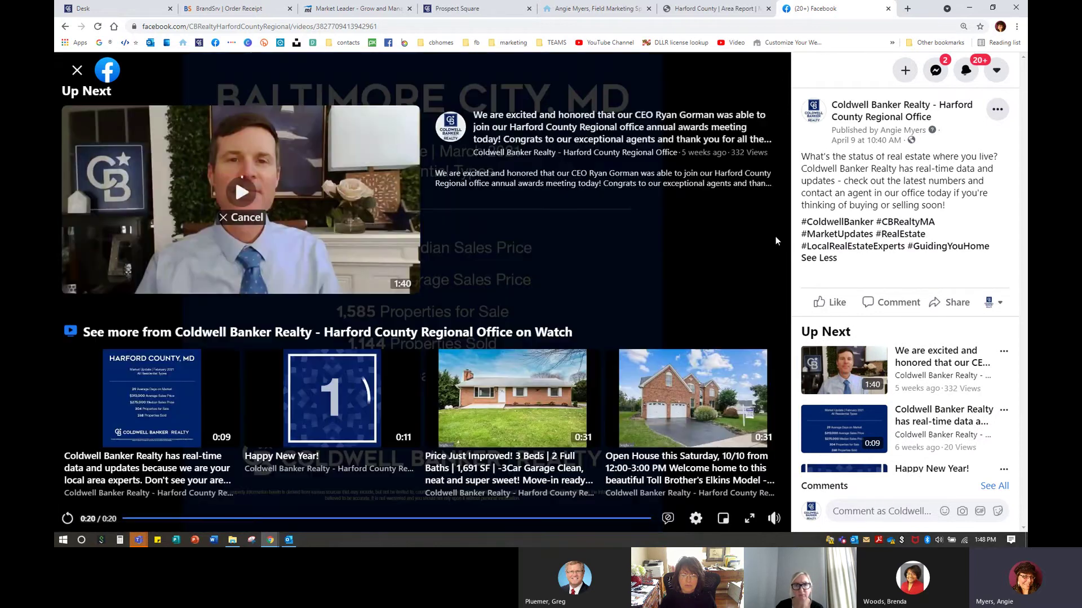
pyautogui.click(77, 70)
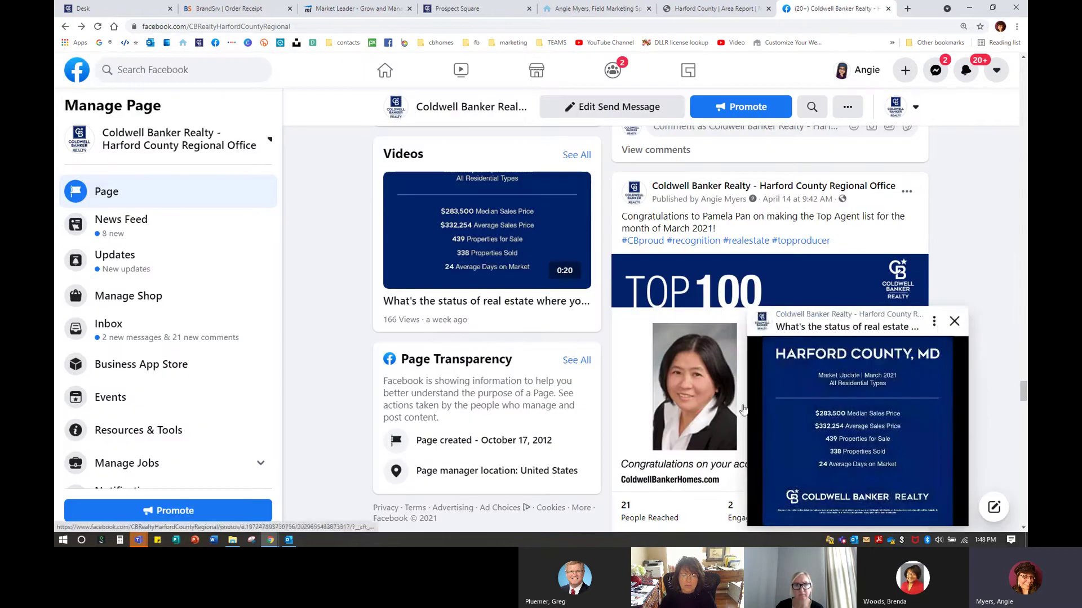
pyautogui.click(954, 321)
# Find the Harford County March 2021 market update video post, preview sharing it to the marketing specialist Page, and discard the share.
pyautogui.scroll(-20, 958, 417)
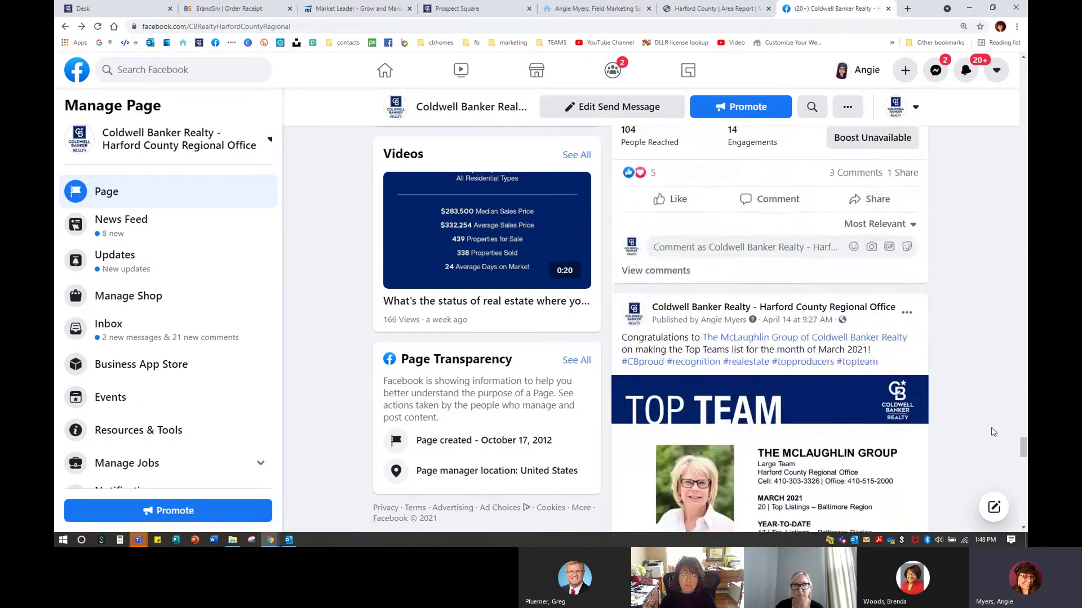
pyautogui.scroll(-20, 1026, 428)
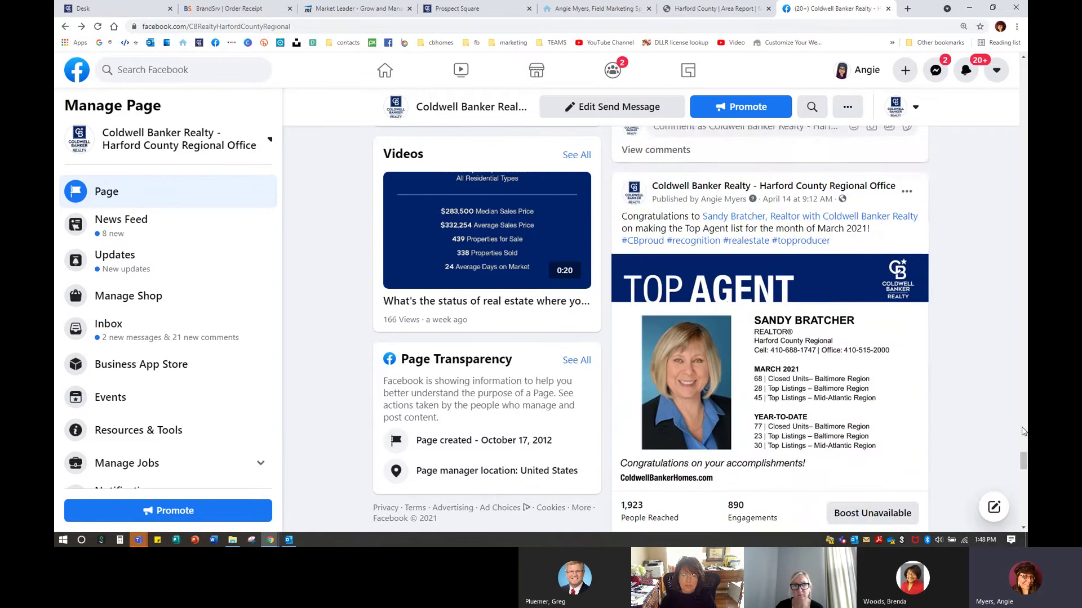
pyautogui.scroll(-20, 1020, 431)
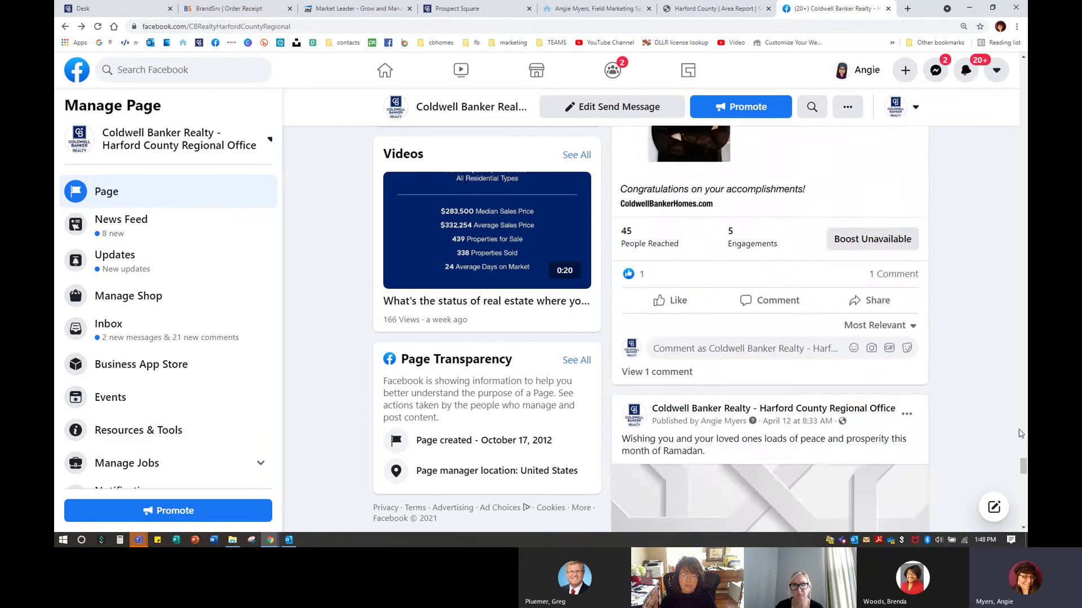
pyautogui.scroll(-20, 1017, 428)
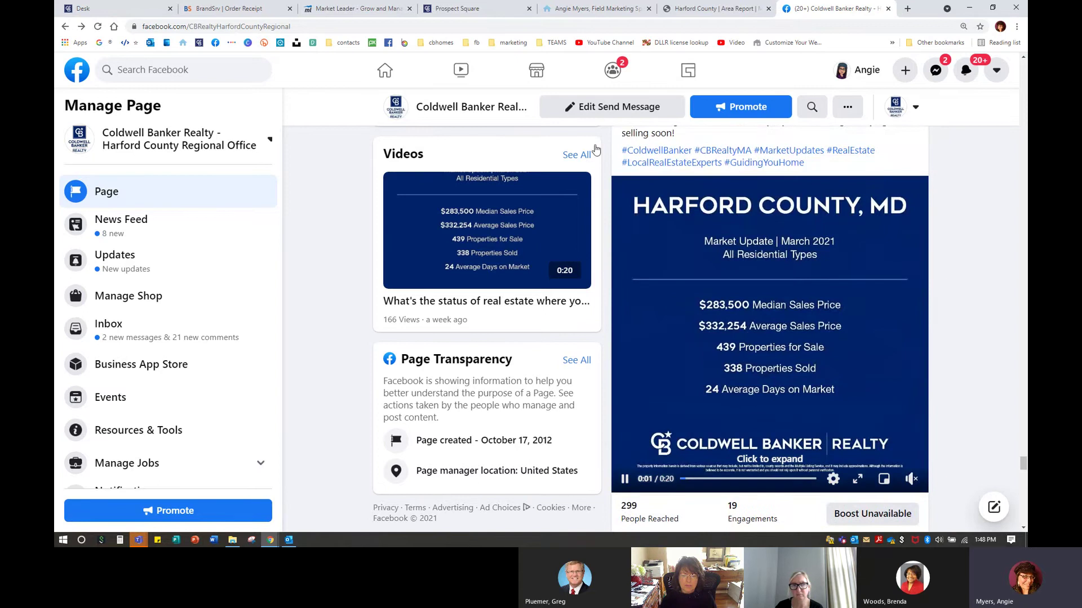
pyautogui.scroll(1, 737, 335)
pyautogui.scroll(-2, 737, 335)
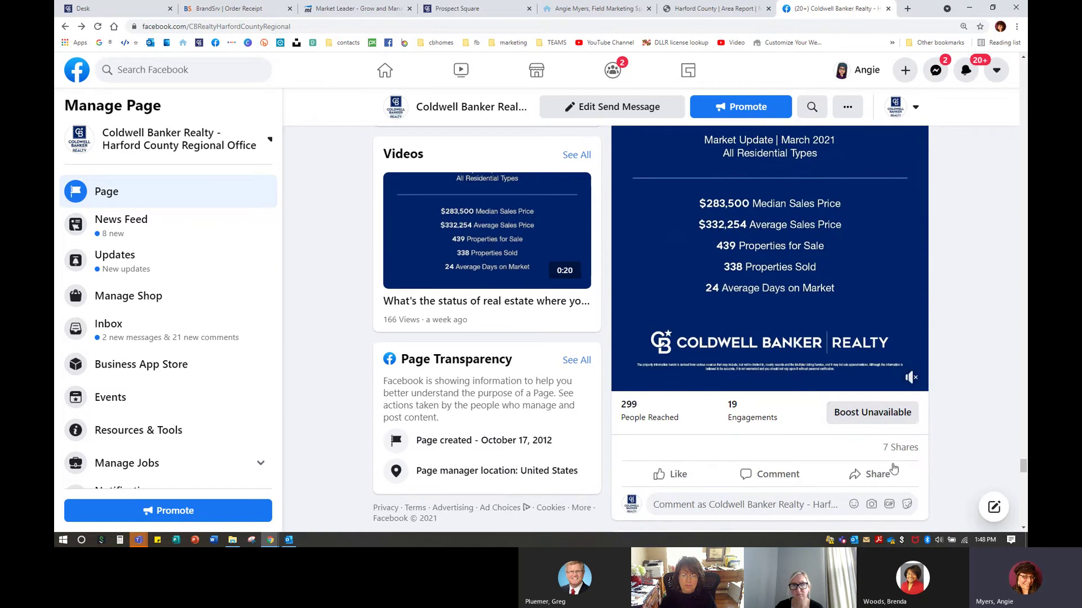
pyautogui.click(875, 476)
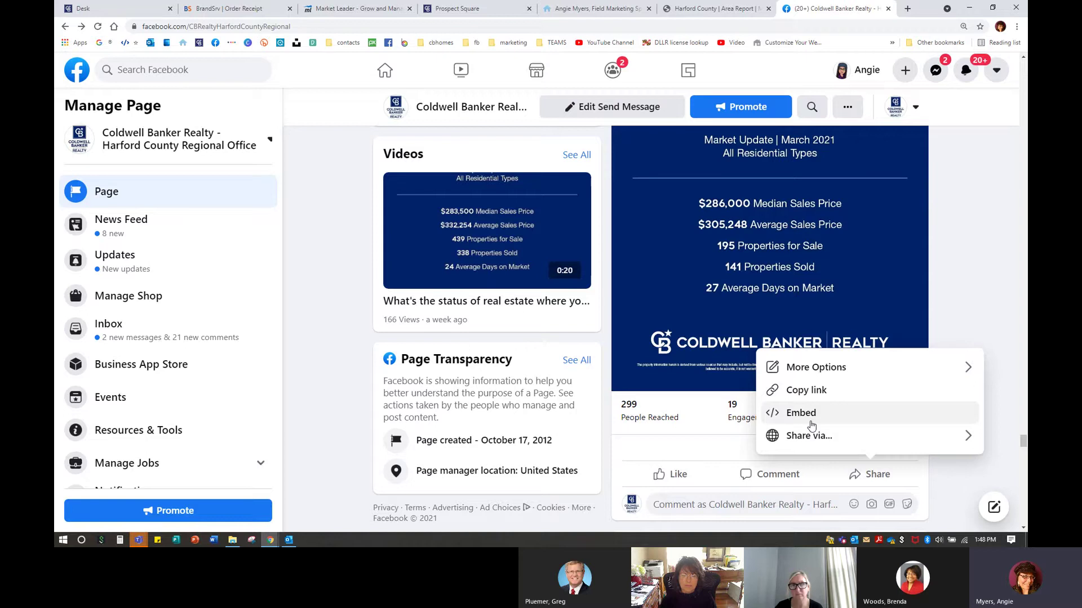
pyautogui.click(814, 367)
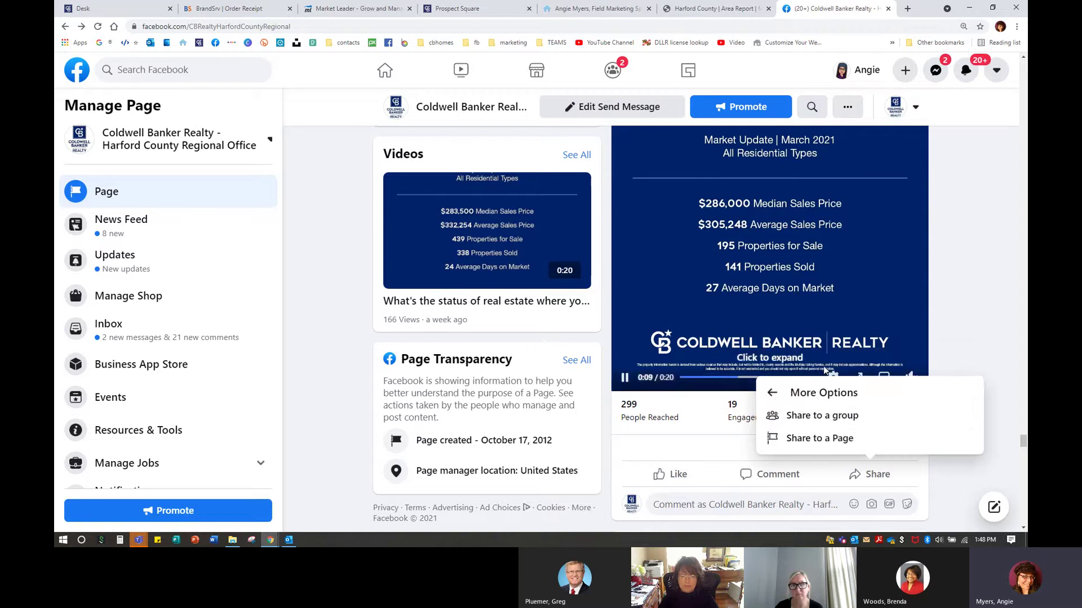
pyautogui.click(814, 440)
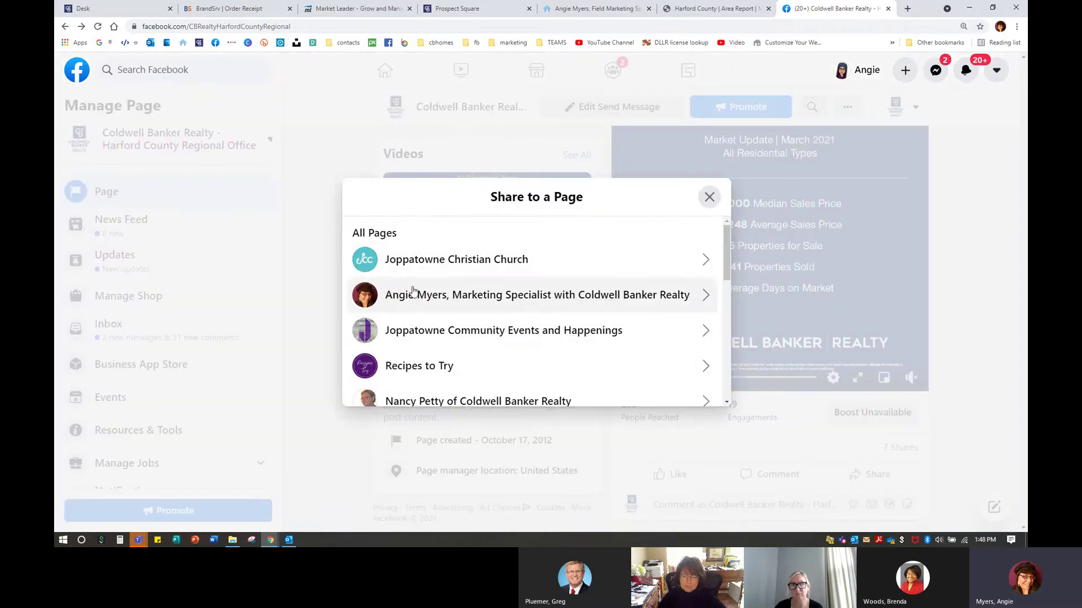
pyautogui.click(413, 292)
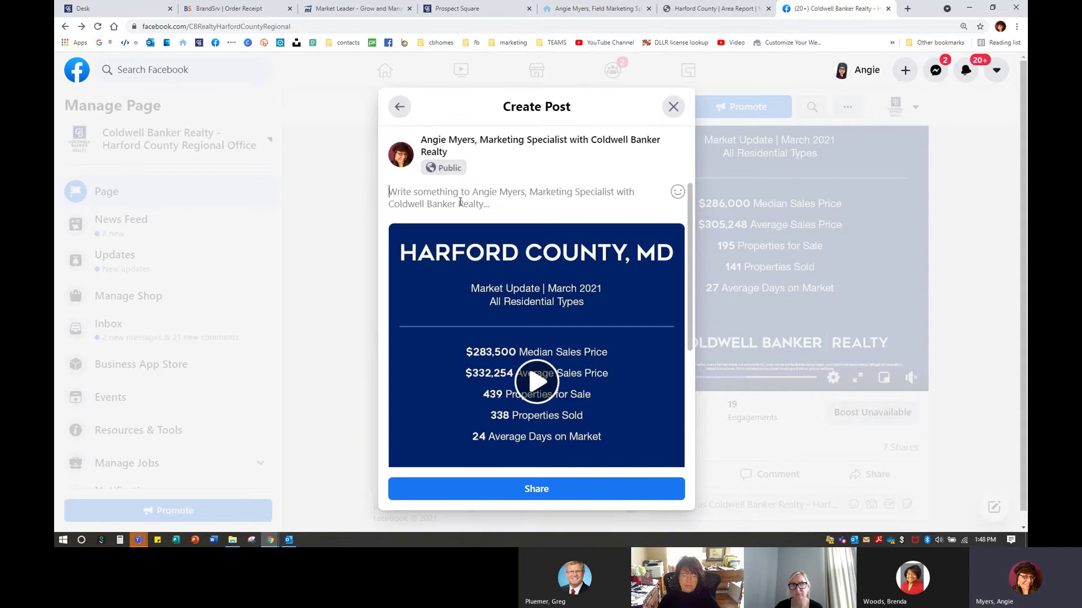
pyautogui.click(673, 106)
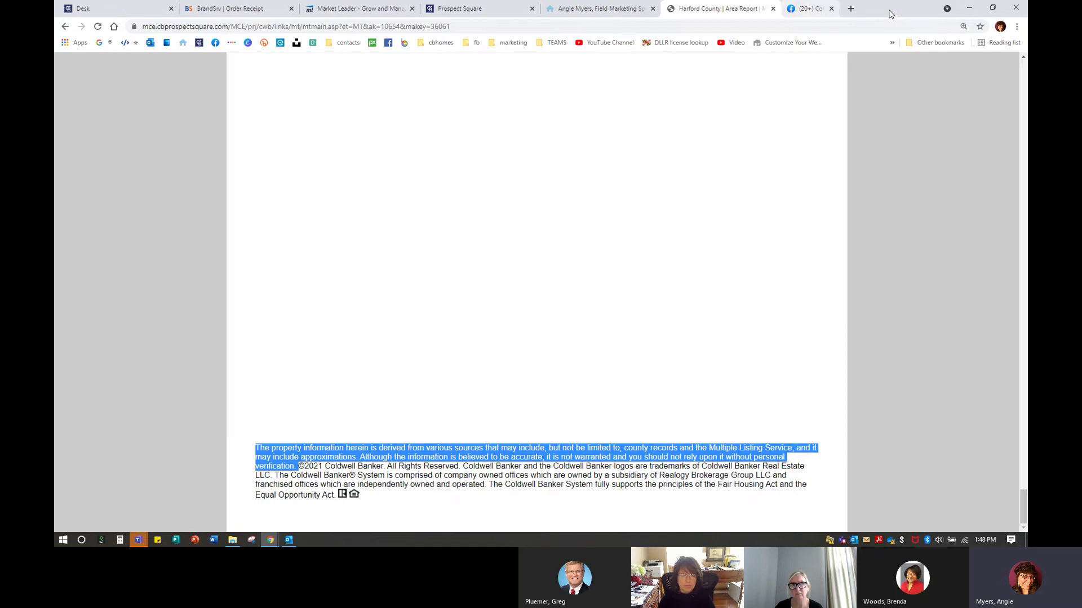
# Close the Facebook, Harford County area report, agent website, Market Leader and BrandSrv browser tabs.
pyautogui.click(888, 9)
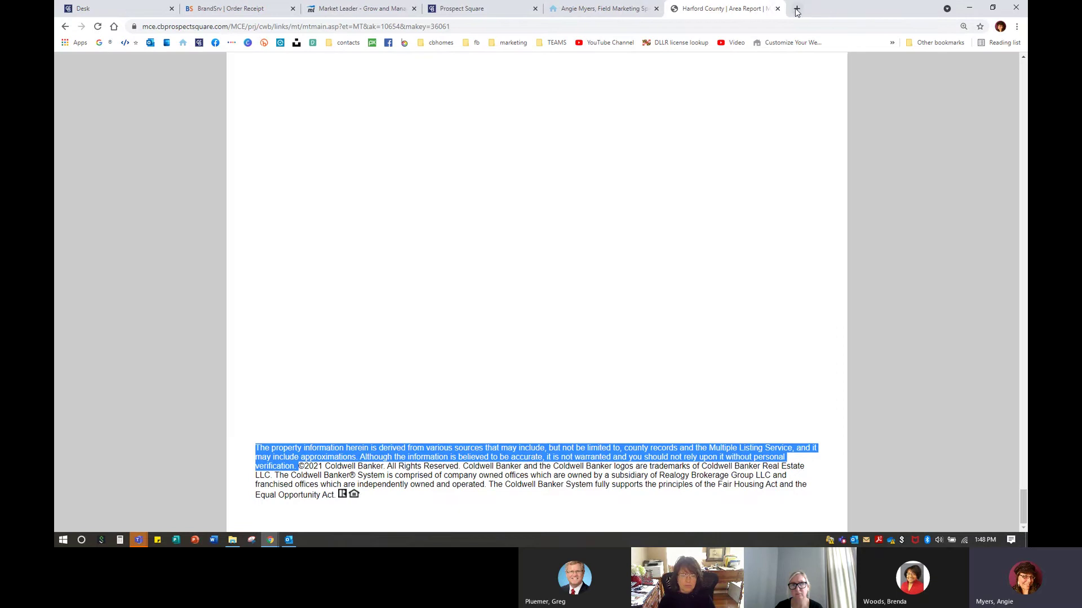
pyautogui.click(777, 9)
pyautogui.click(656, 8)
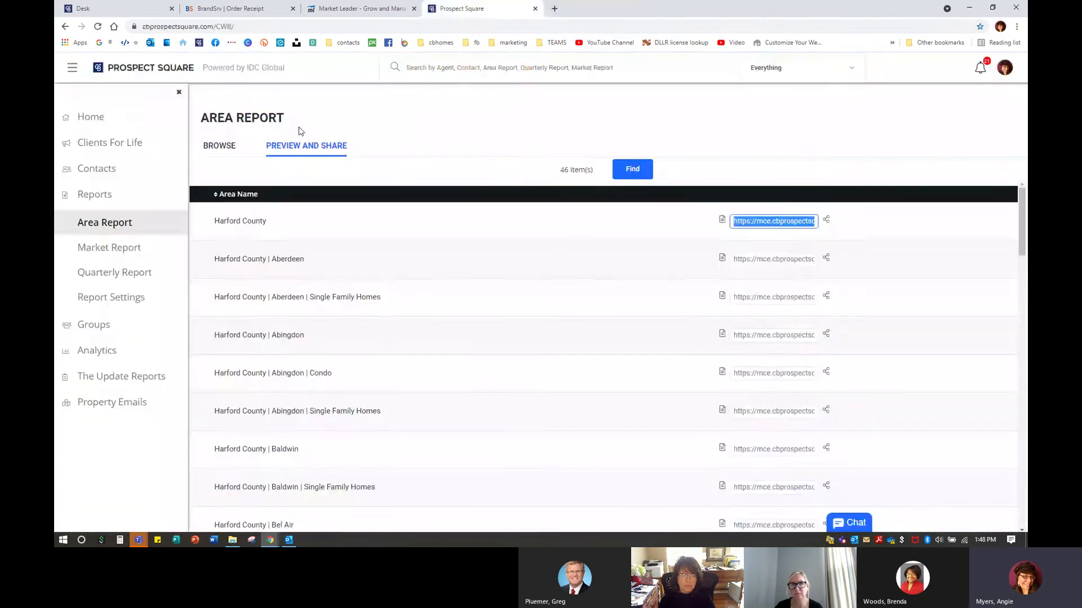
pyautogui.click(348, 8)
pyautogui.click(413, 8)
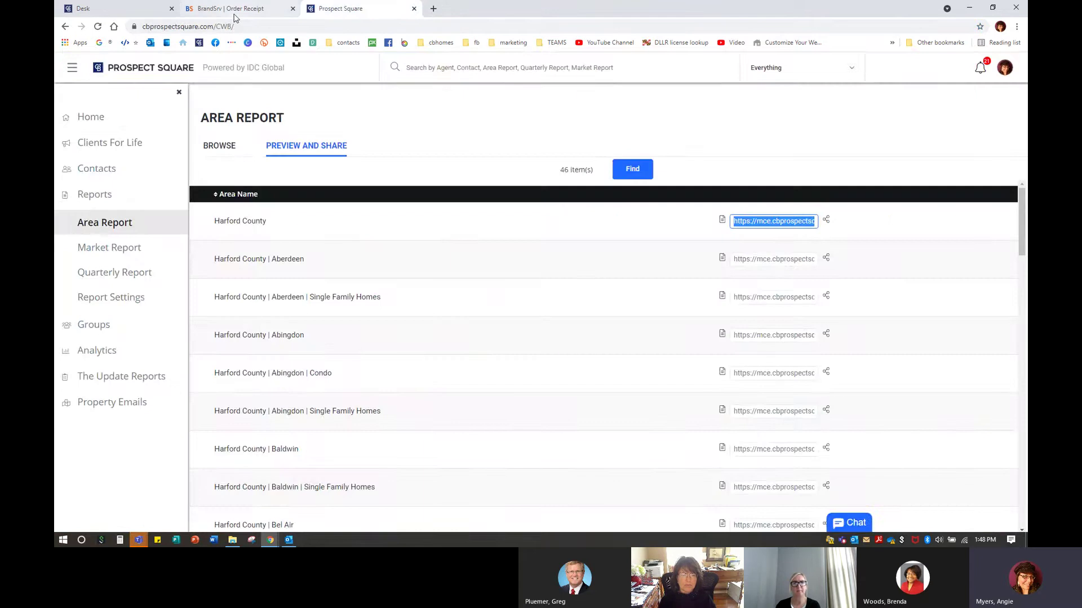
pyautogui.click(276, 8)
pyautogui.click(292, 8)
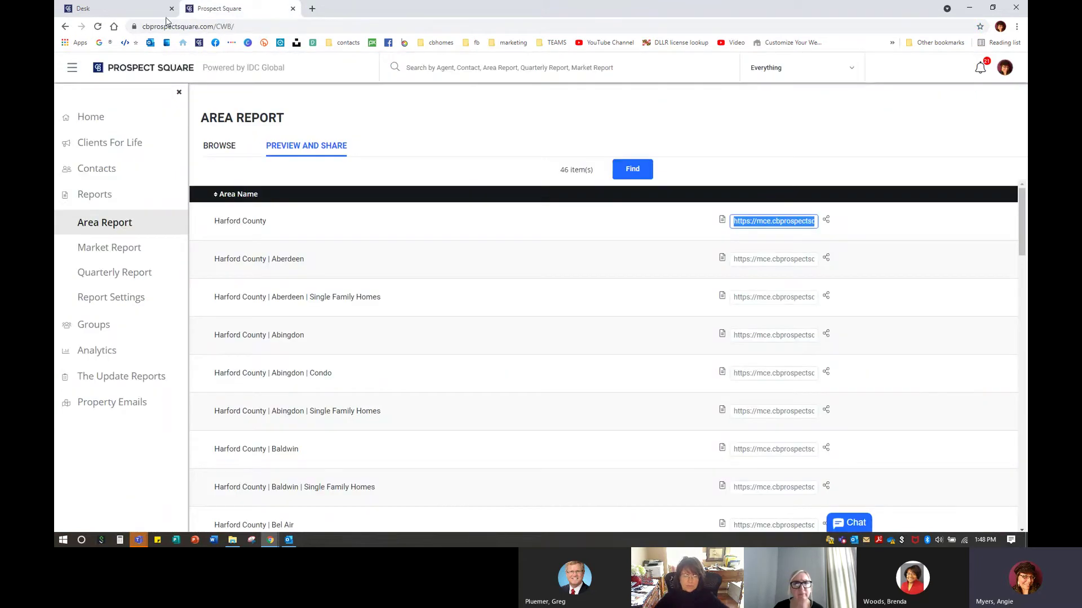
# Switch to Desk and launch CBx + Moxi Present from My Apps.
pyautogui.click(112, 8)
pyautogui.scroll(-1, 362, 415)
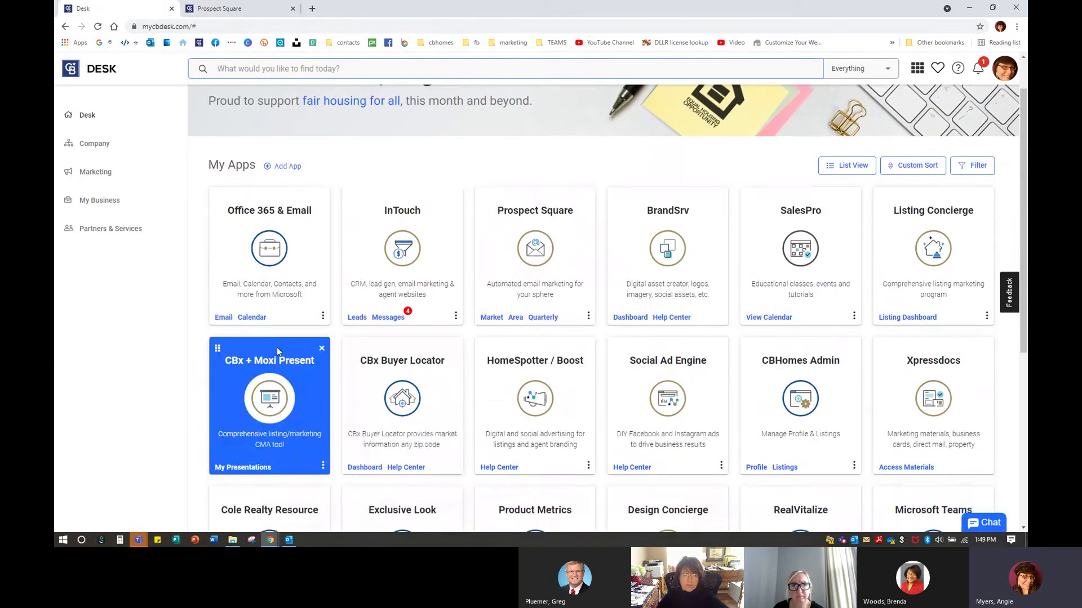
pyautogui.click(281, 394)
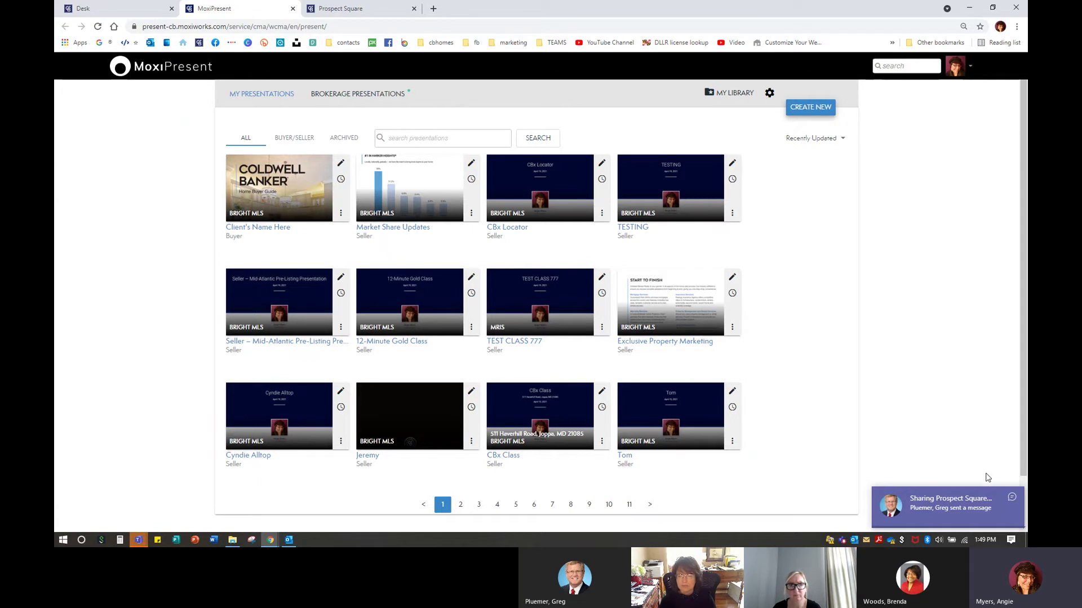
# Read the new message in the Microsoft Teams chat "Sharing Prospect Square Reports" and return to Moxi Present.
pyautogui.click(952, 510)
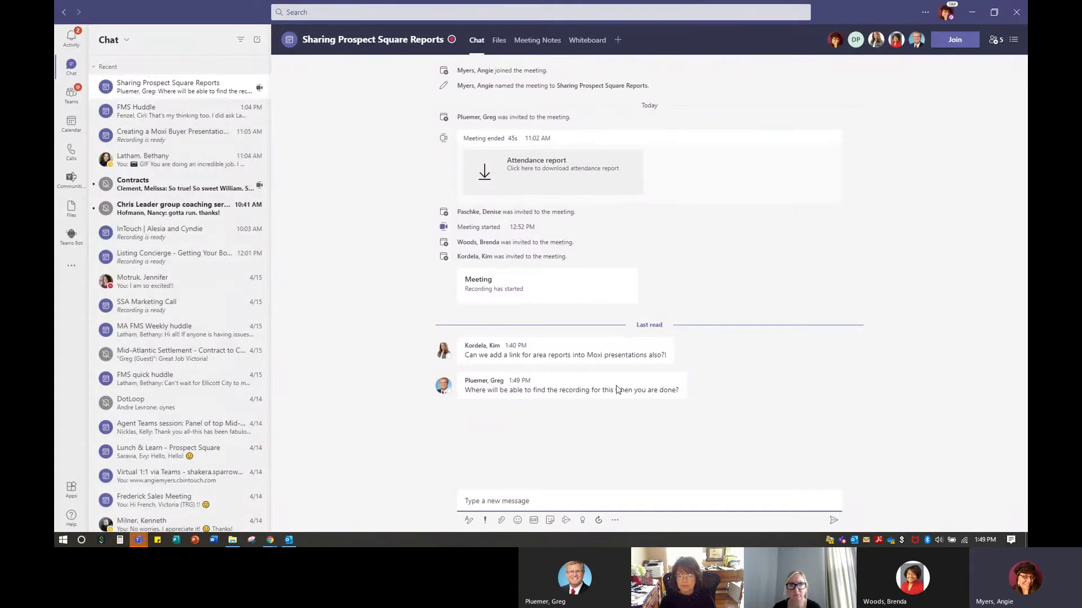
pyautogui.click(971, 11)
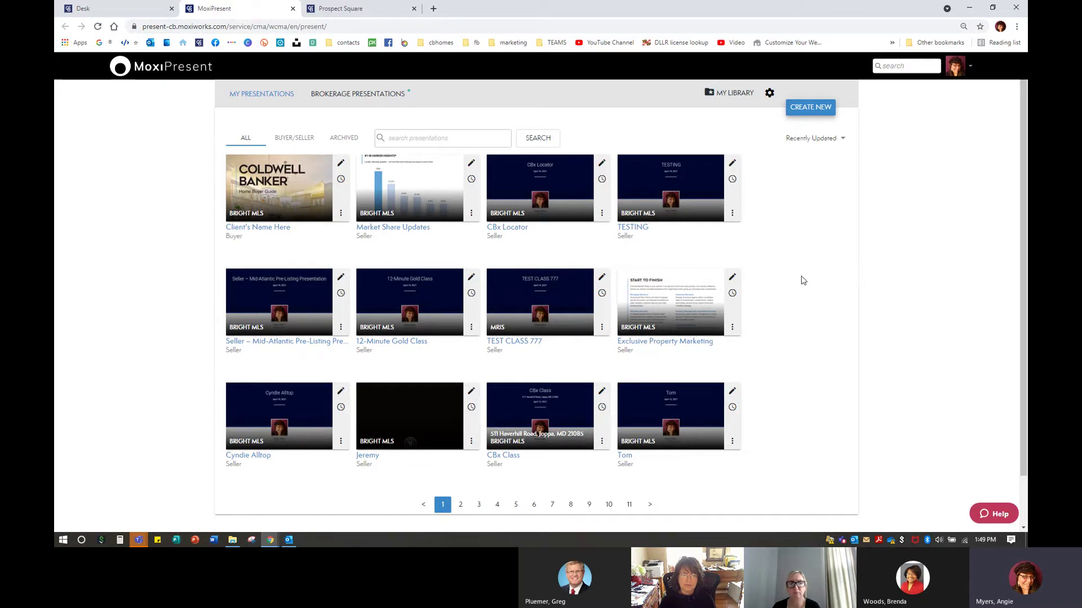
# Edit the Exclusive Property Marketing presentation and build a new Web View page using the layout with a header above two columns.
pyautogui.click(731, 278)
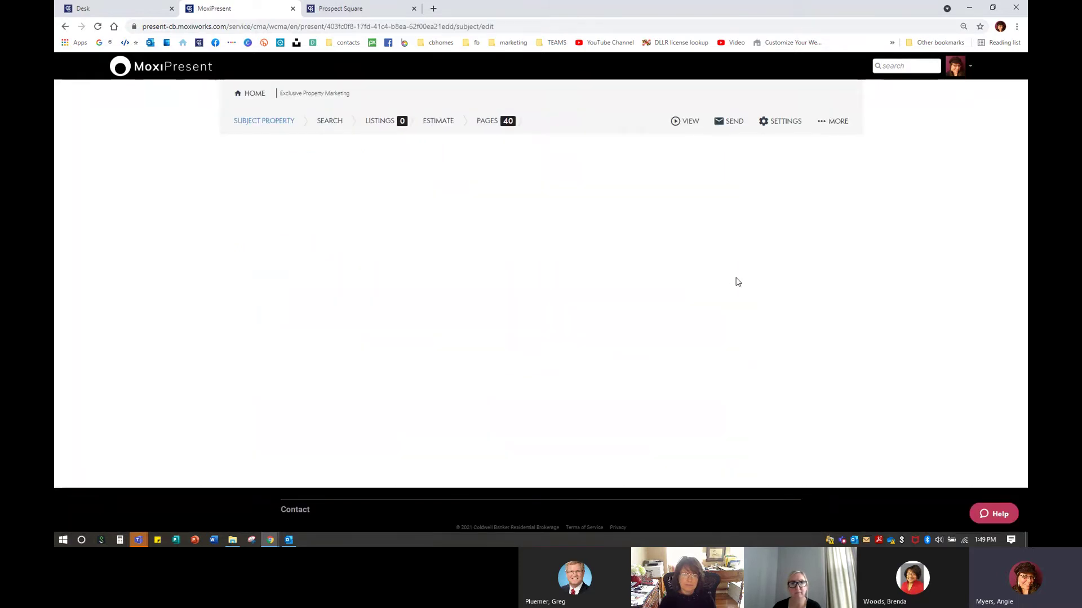
pyautogui.click(473, 123)
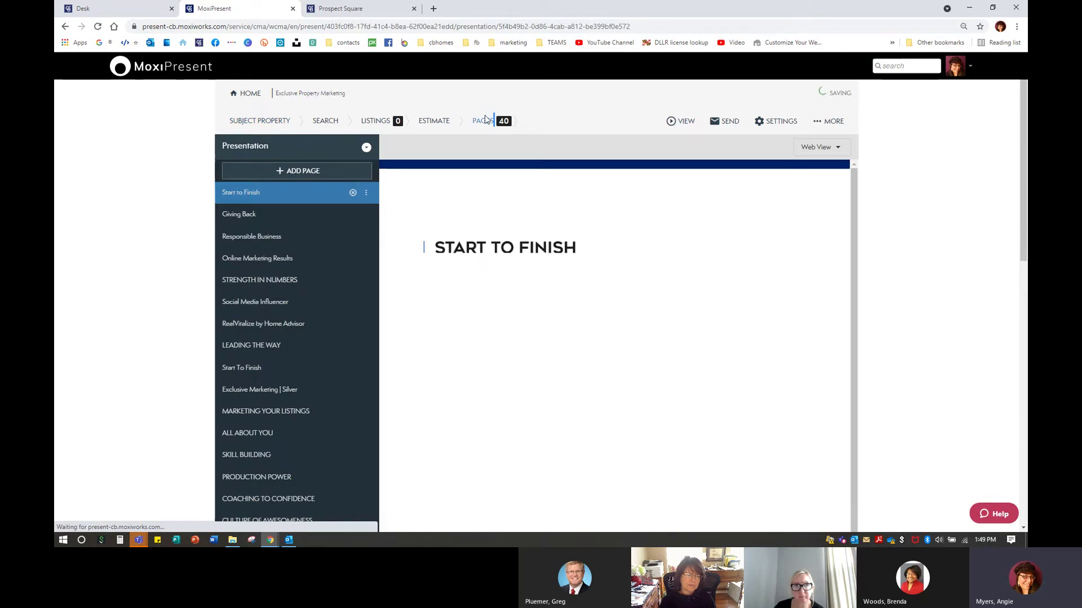
pyautogui.click(299, 172)
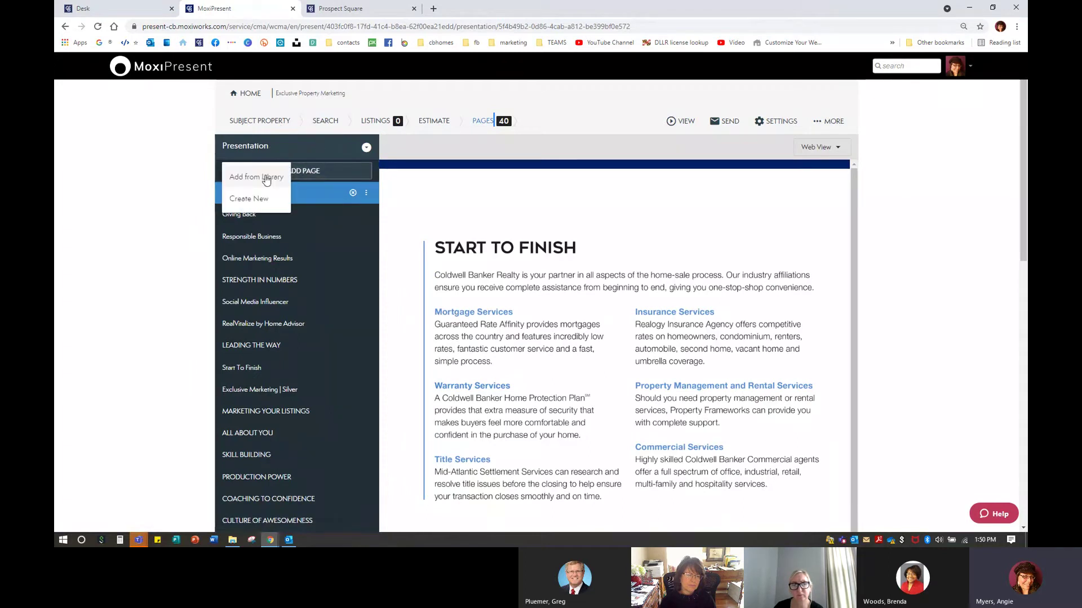
pyautogui.click(258, 200)
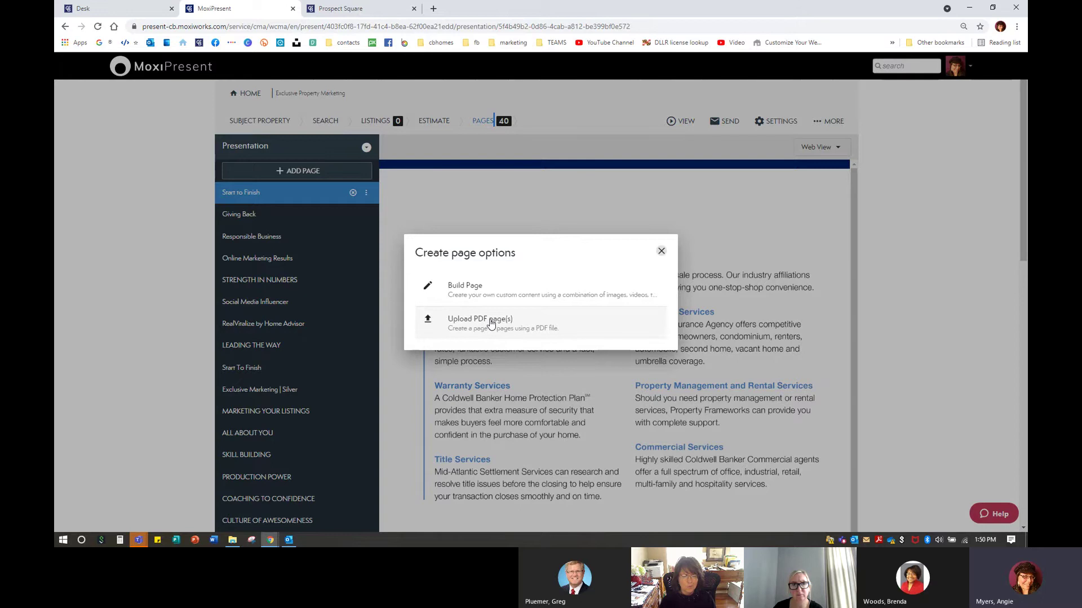
pyautogui.click(466, 287)
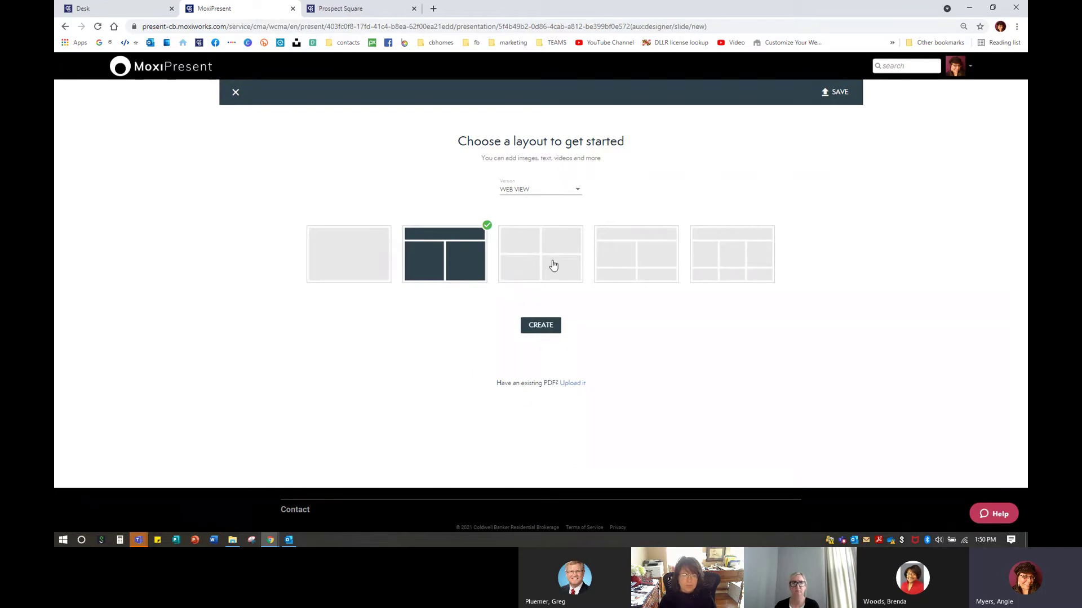
pyautogui.click(545, 187)
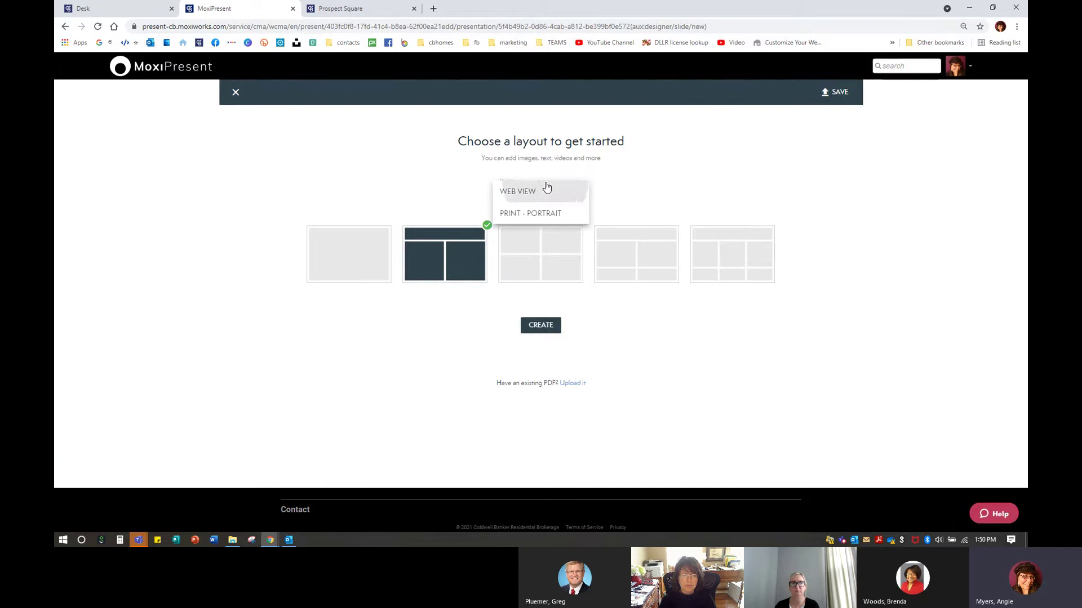
pyautogui.click(544, 186)
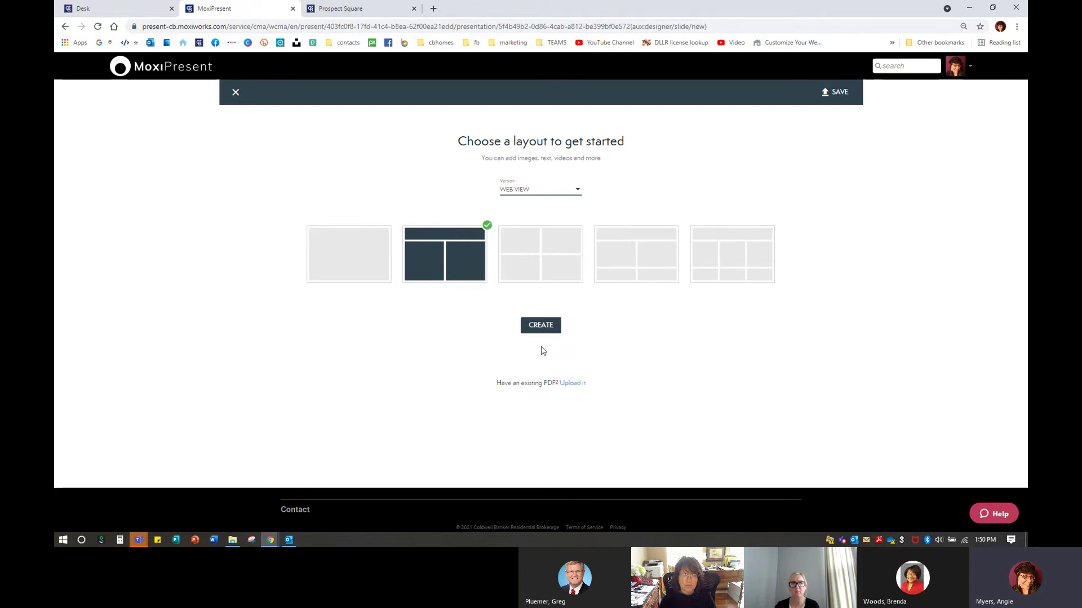
pyautogui.click(552, 328)
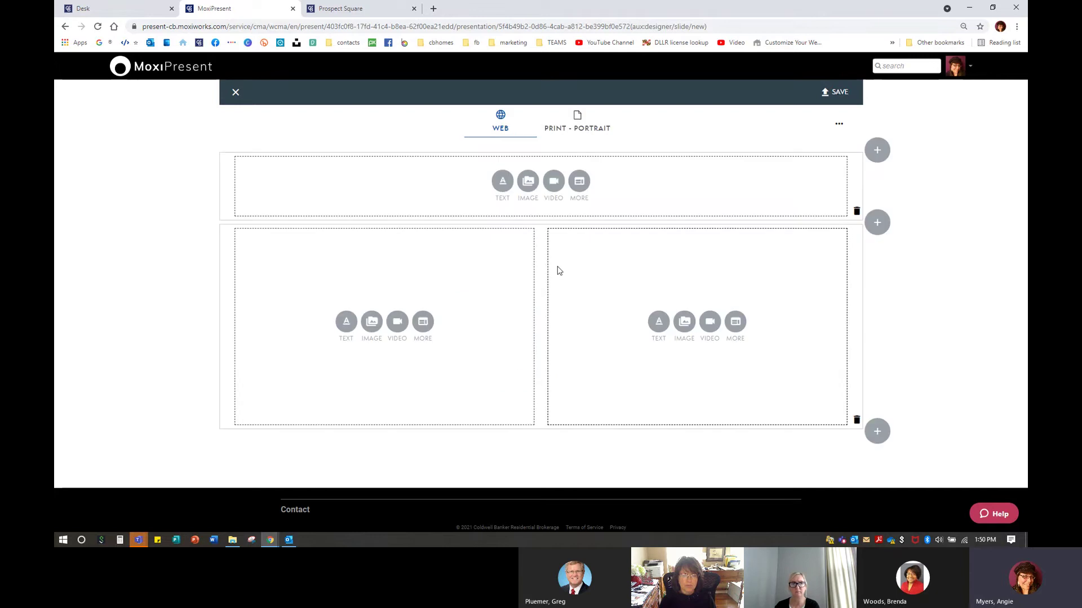
# Copy the Harford County area report link from Prospect Square and return to Moxi Present.
pyautogui.click(341, 8)
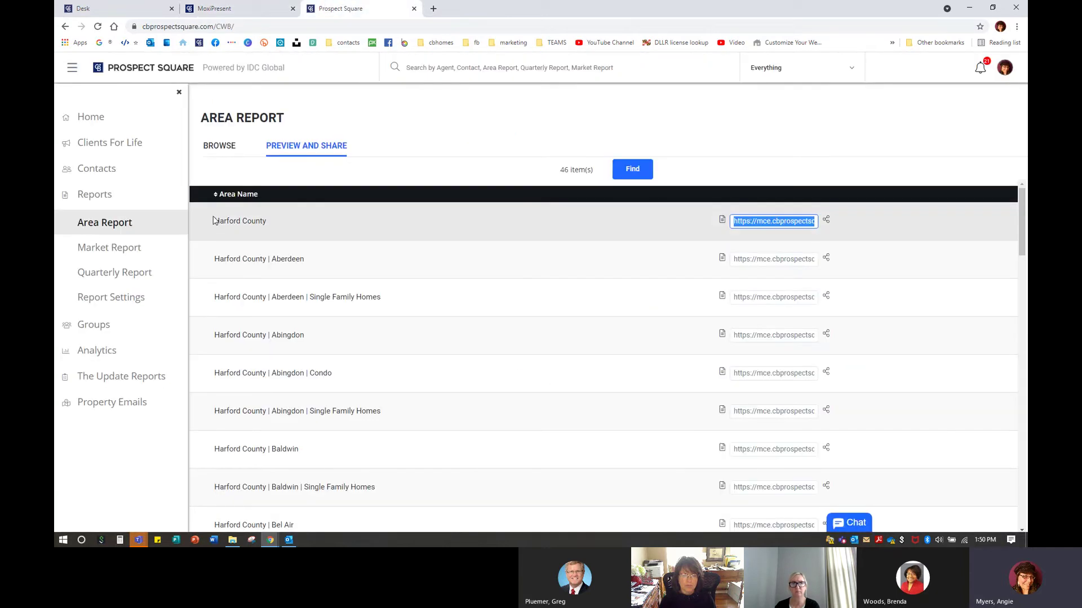
pyautogui.rightClick(755, 223)
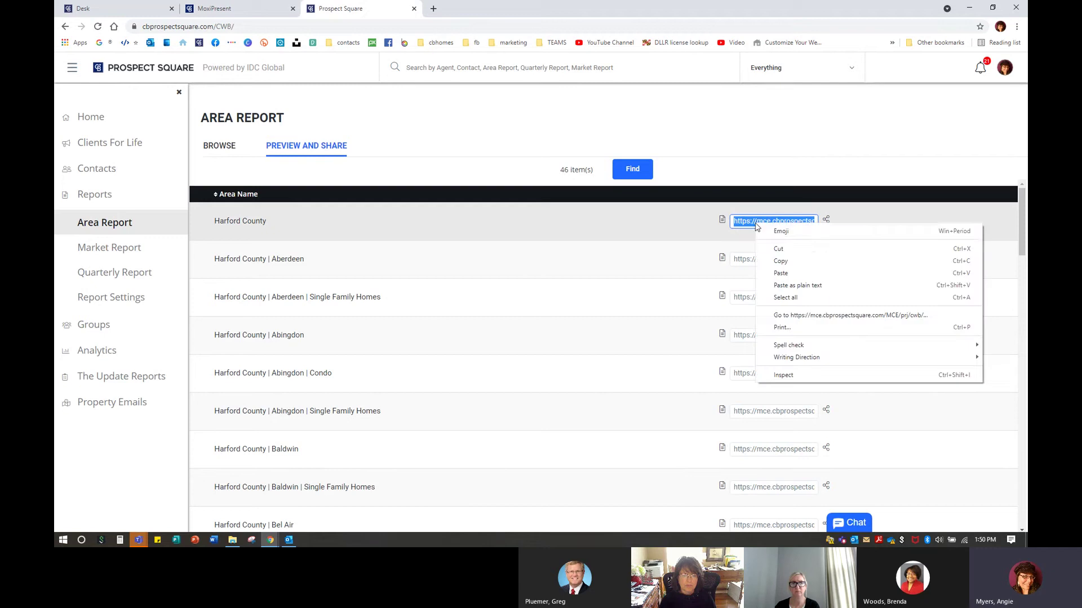
pyautogui.click(780, 262)
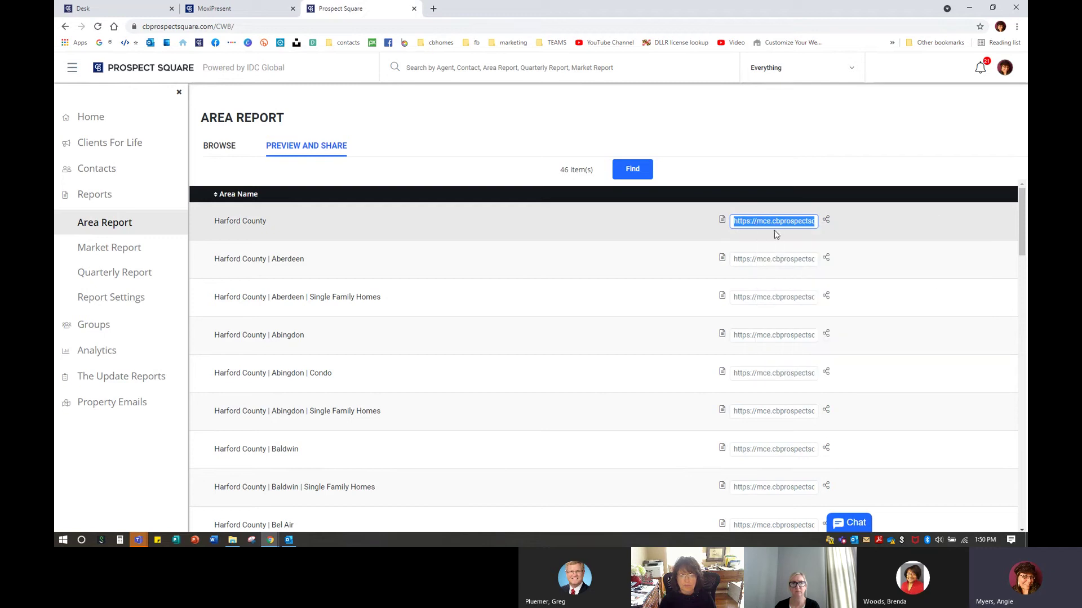
pyautogui.click(249, 9)
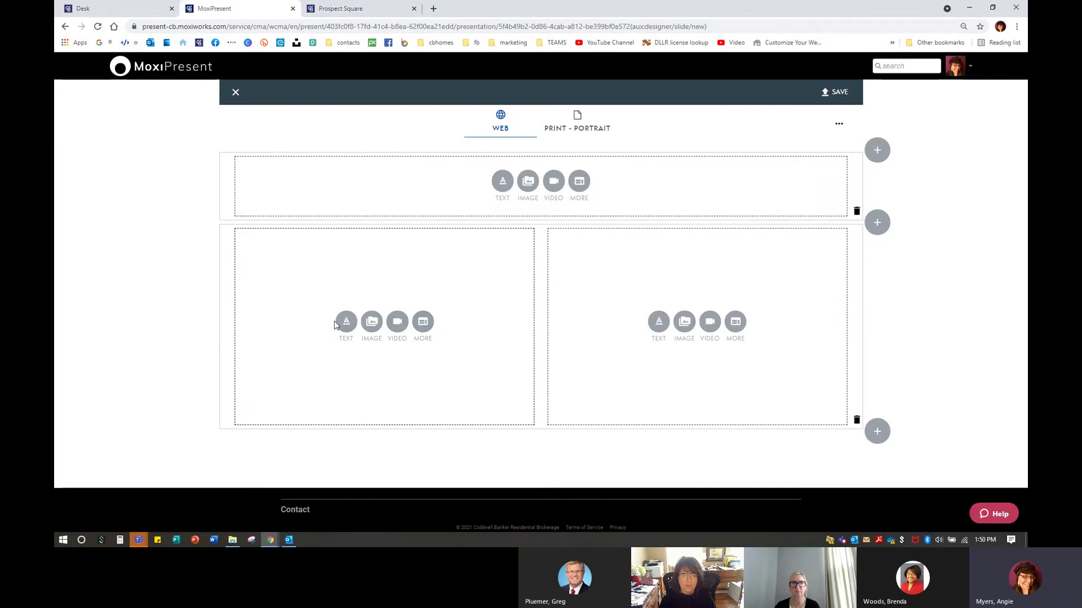
# Start an IFrame in the new page's left column and paste the Harford County area report link as its URL.
pyautogui.click(424, 323)
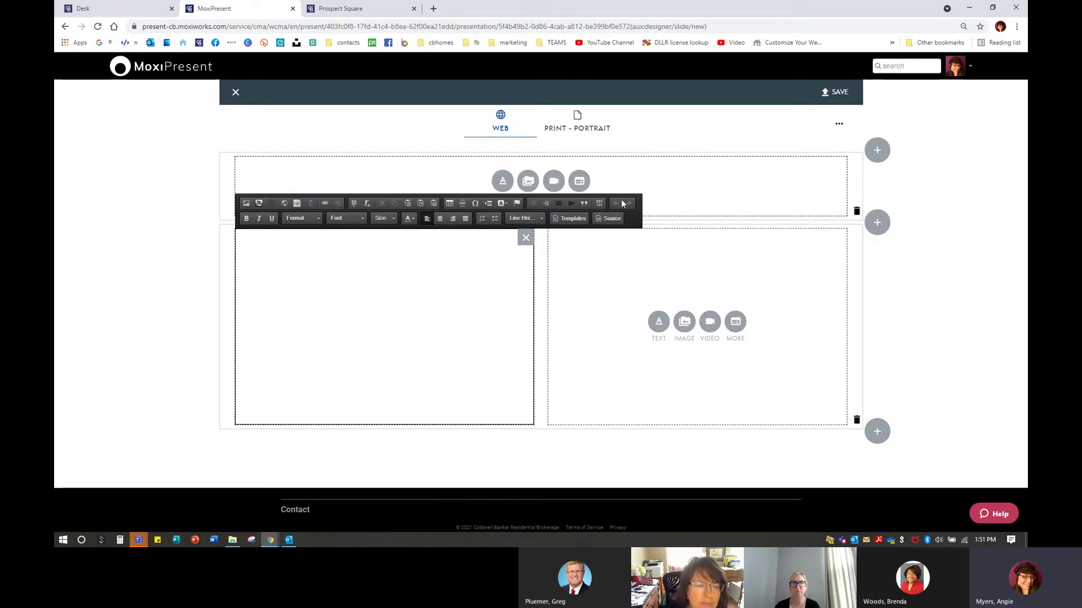
pyautogui.click(284, 204)
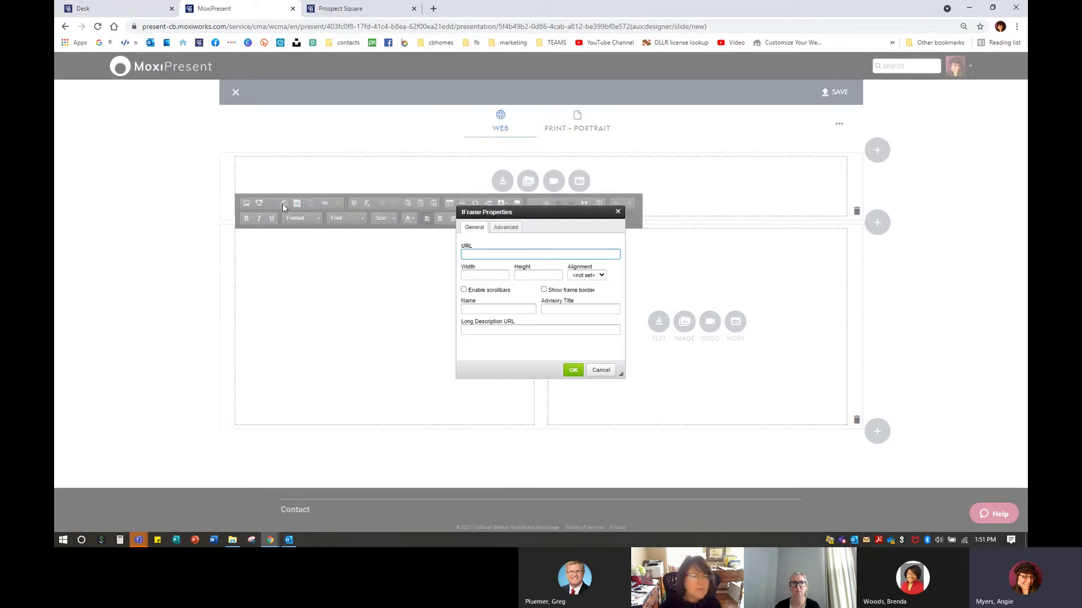
pyautogui.press('Escape')
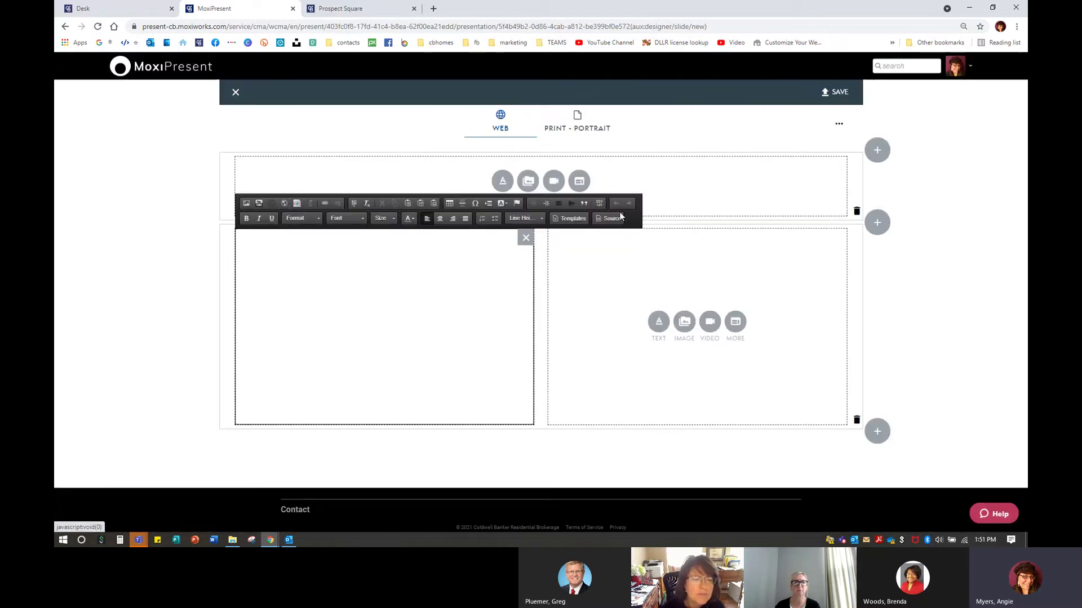
pyautogui.click(284, 203)
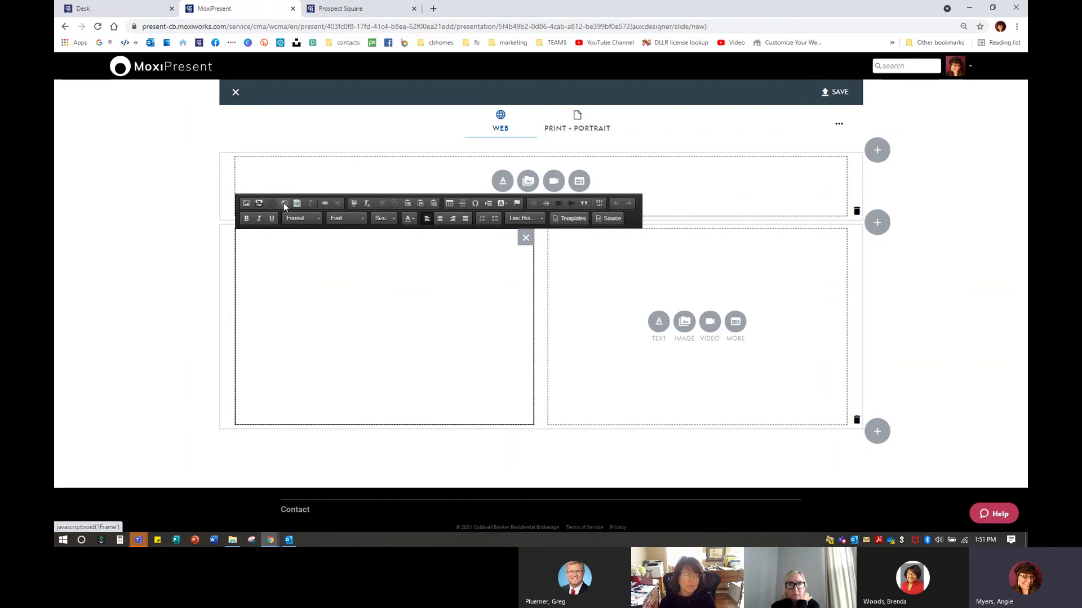
pyautogui.click(734, 323)
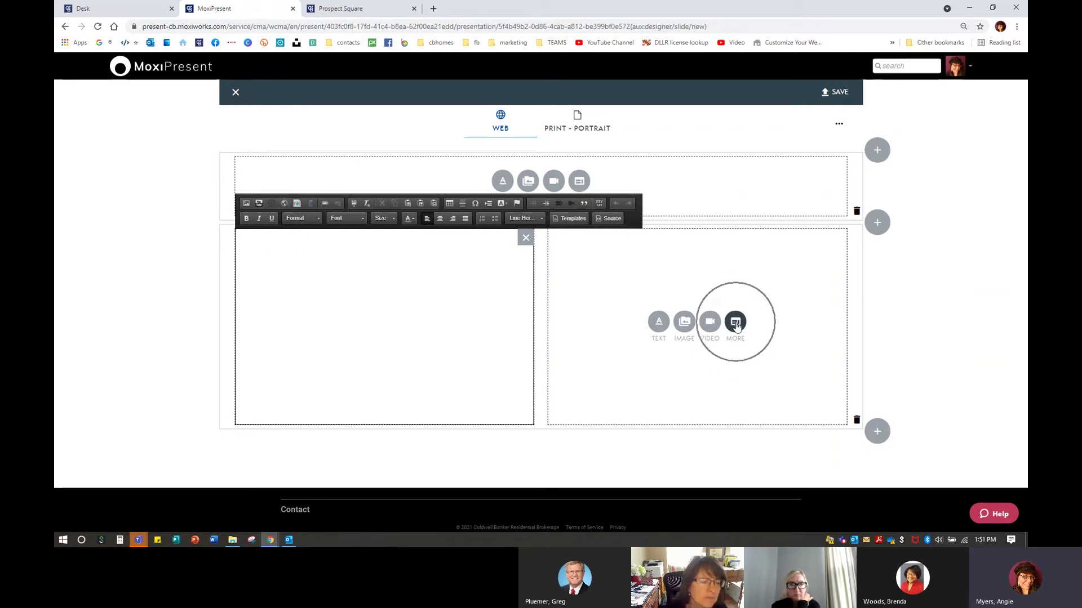
pyautogui.click(285, 205)
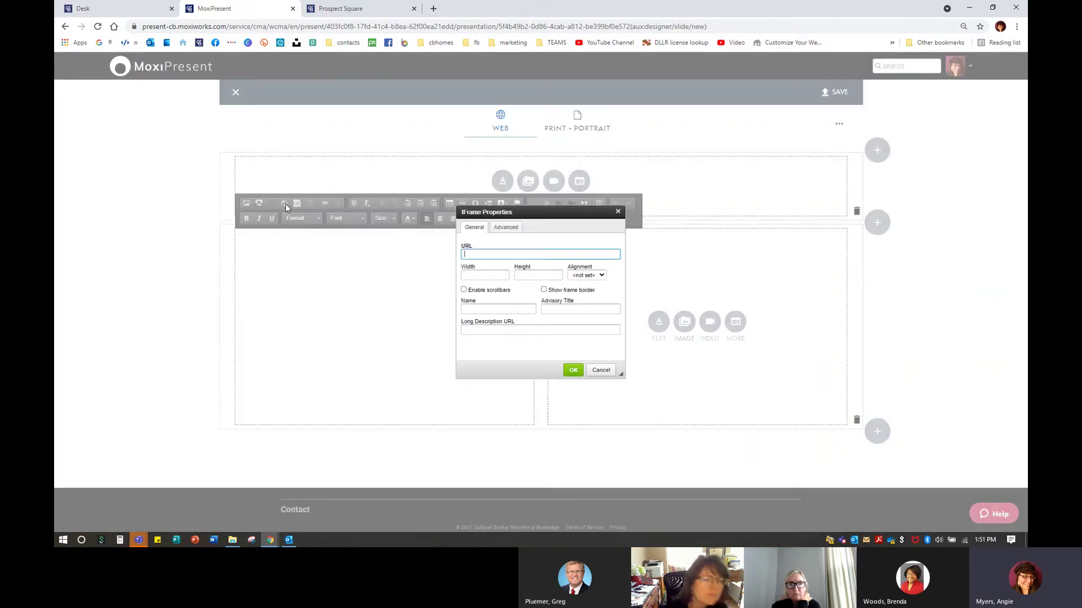
pyautogui.rightClick(489, 256)
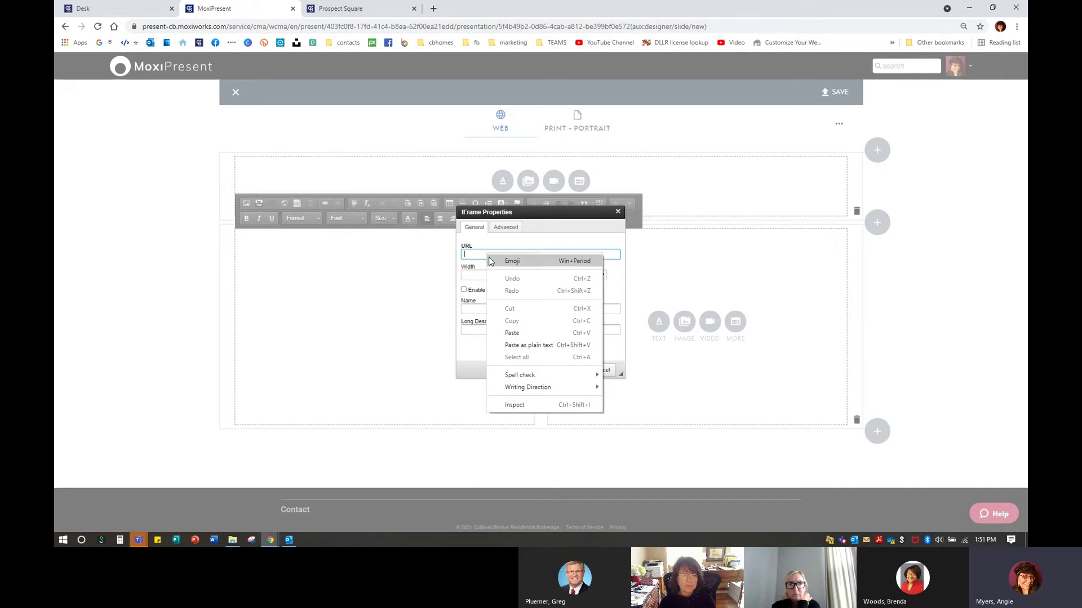
pyautogui.click(510, 333)
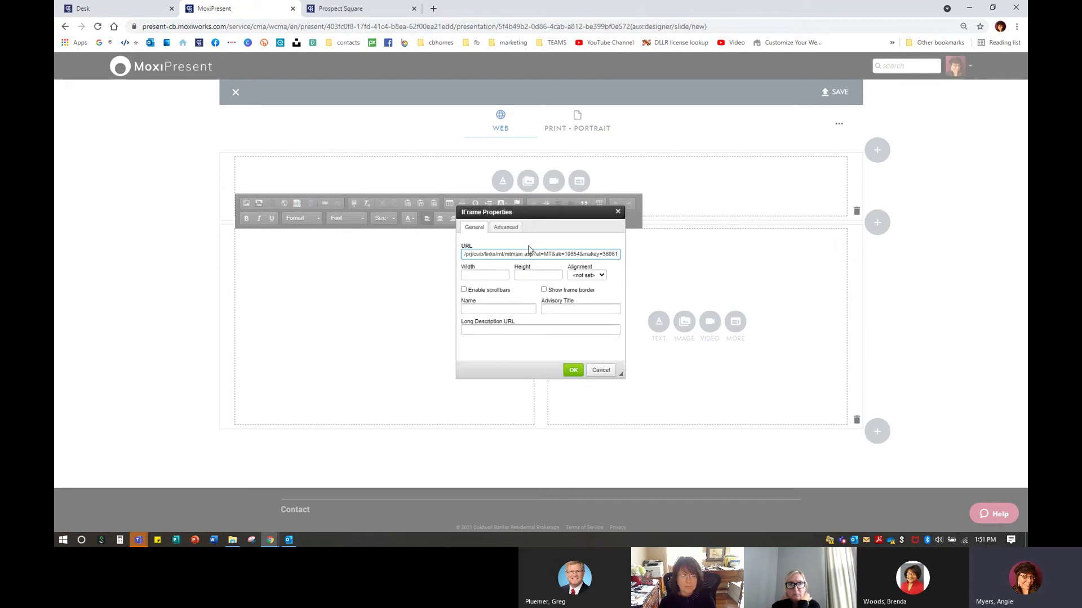
pyautogui.click(363, 5)
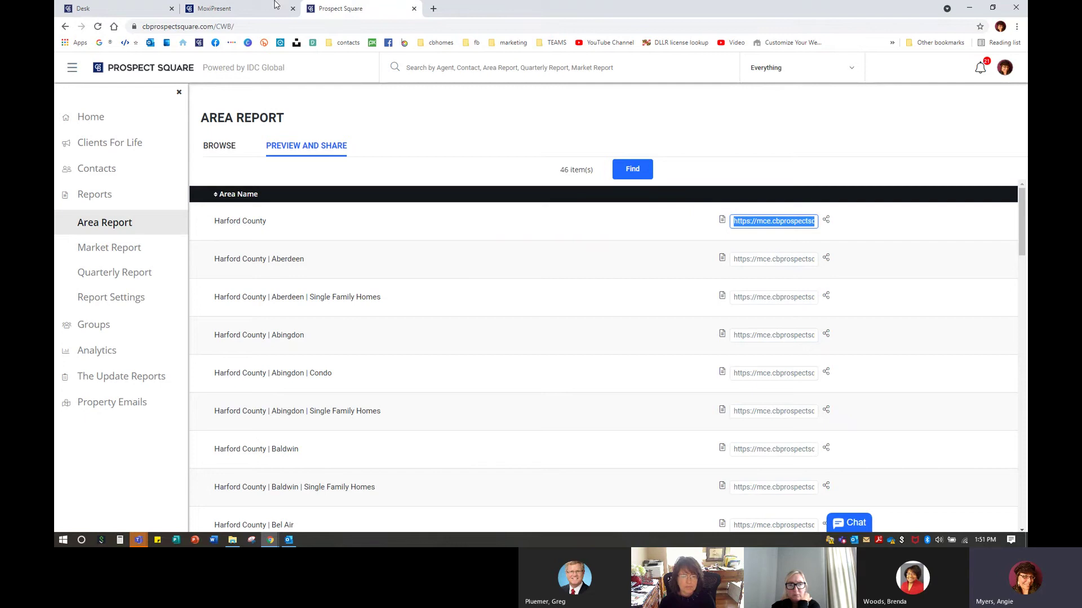
pyautogui.click(219, 8)
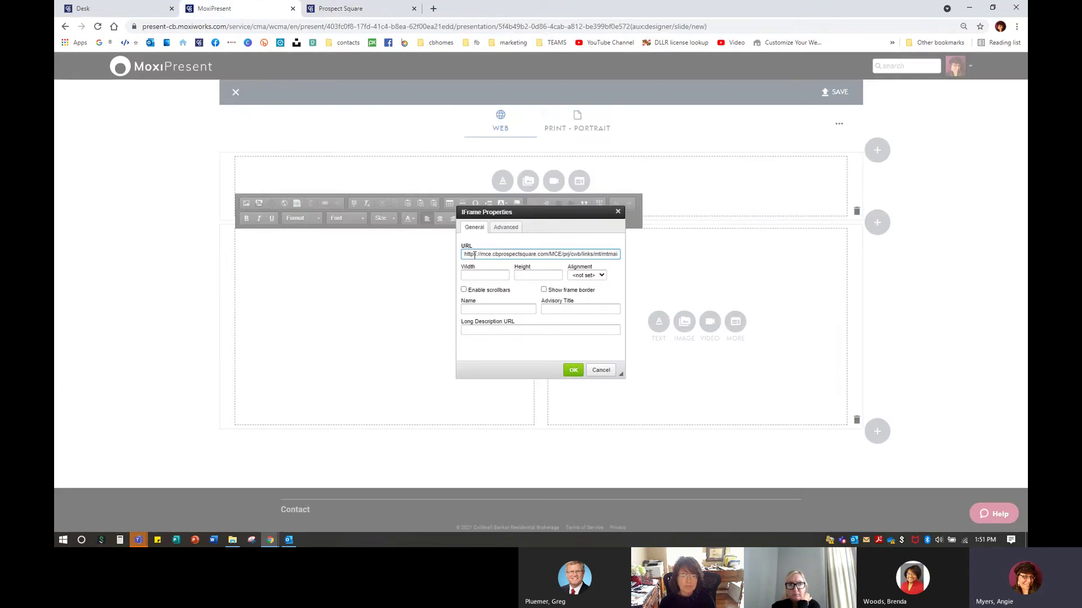
# Set the IFrame's width and height to 600, enable scrollbars, and insert it into the left column.
pyautogui.hotkey('ctrl', '+')
pyautogui.hotkey('ctrl', '+')
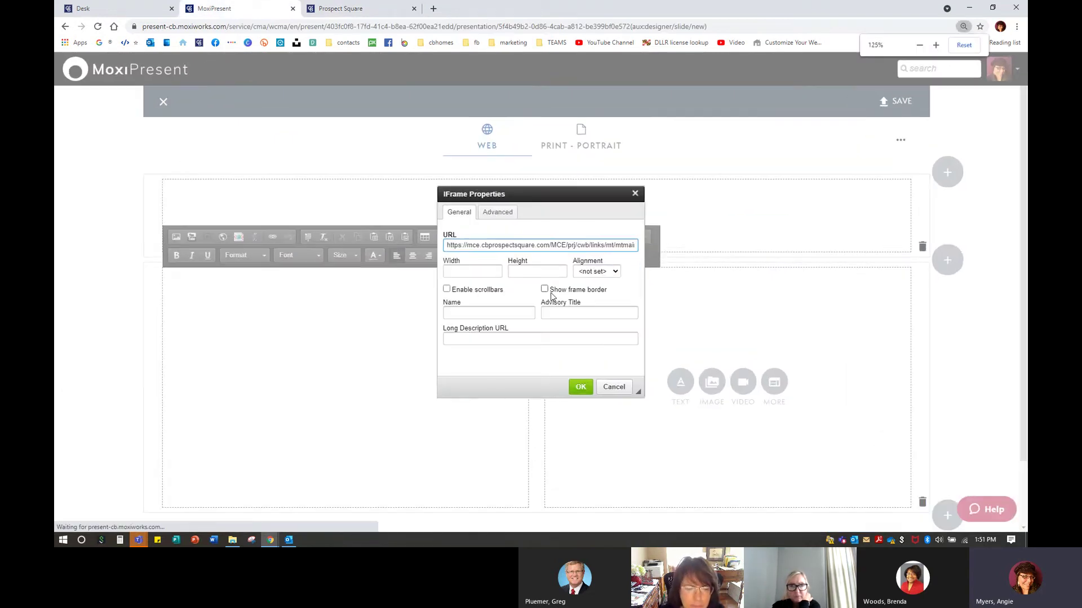
pyautogui.click(449, 271)
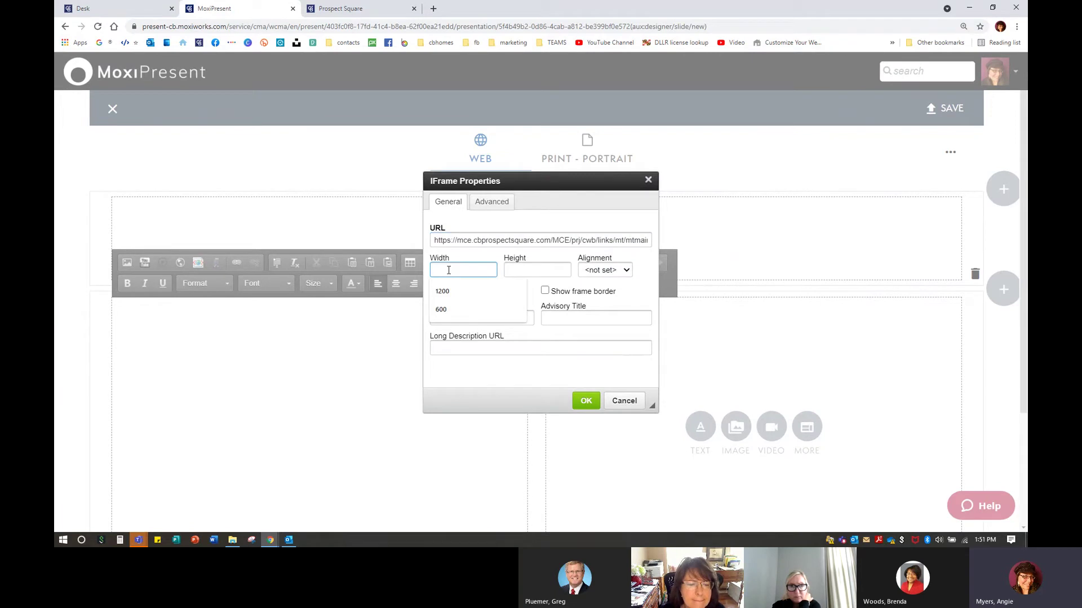
pyautogui.click(451, 309)
pyautogui.click(520, 270)
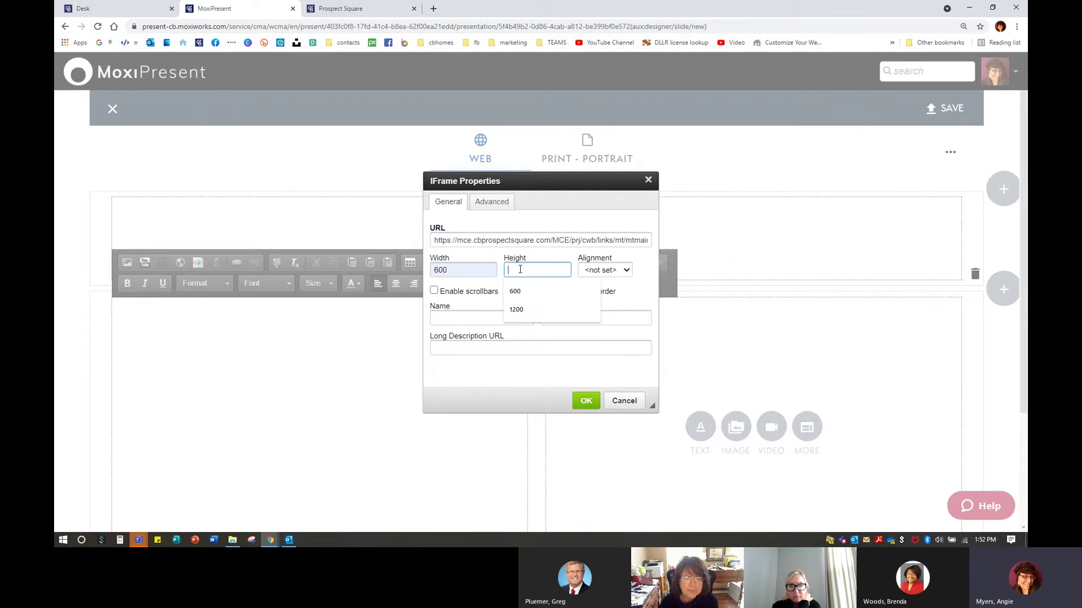
pyautogui.write('600')
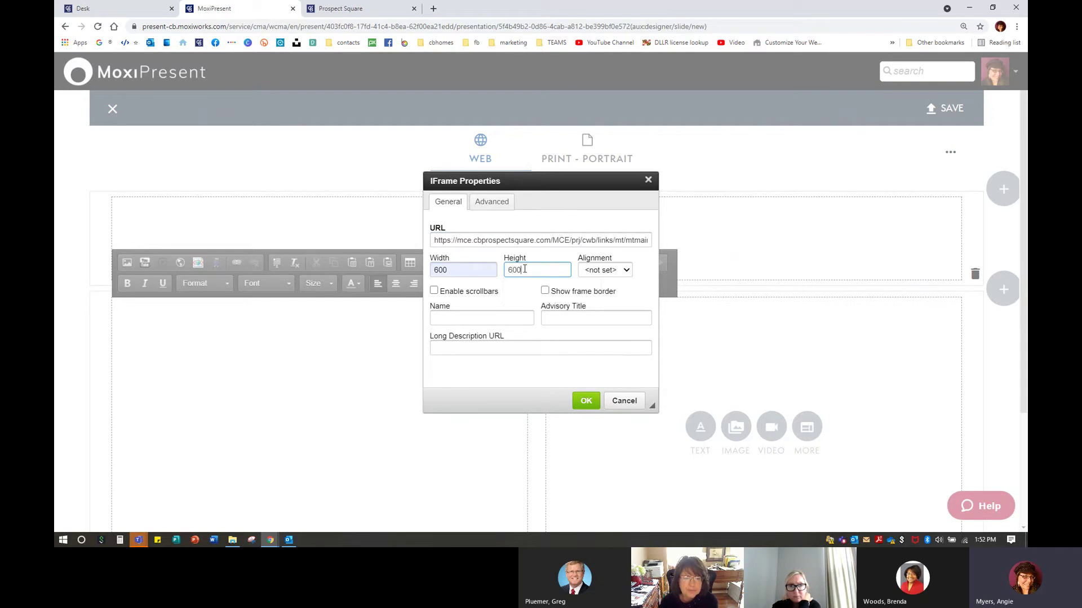
pyautogui.click(436, 298)
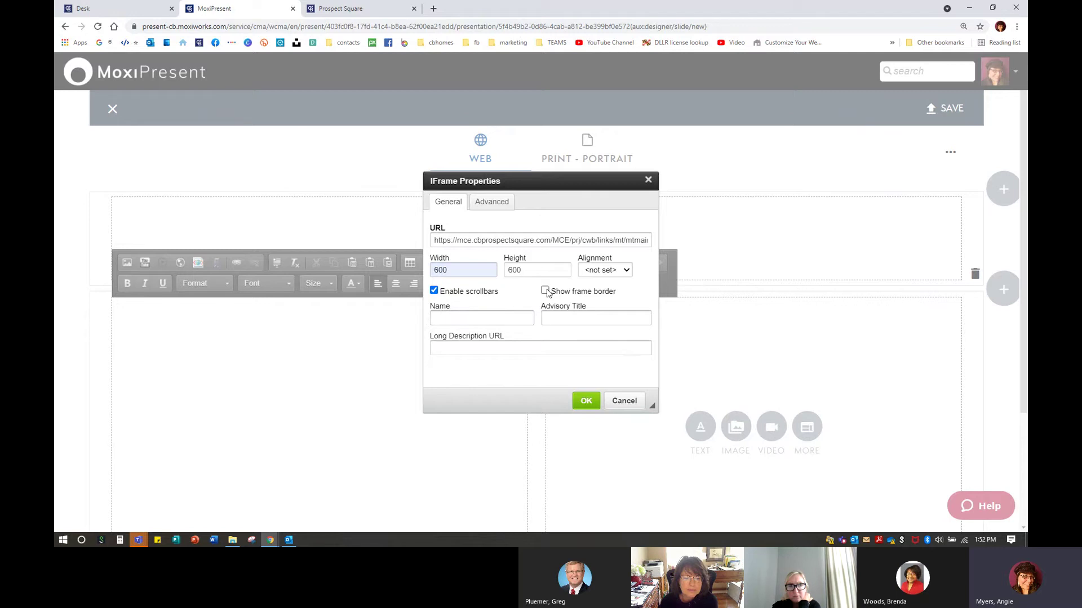
pyautogui.click(586, 400)
pyautogui.scroll(-4, 343, 408)
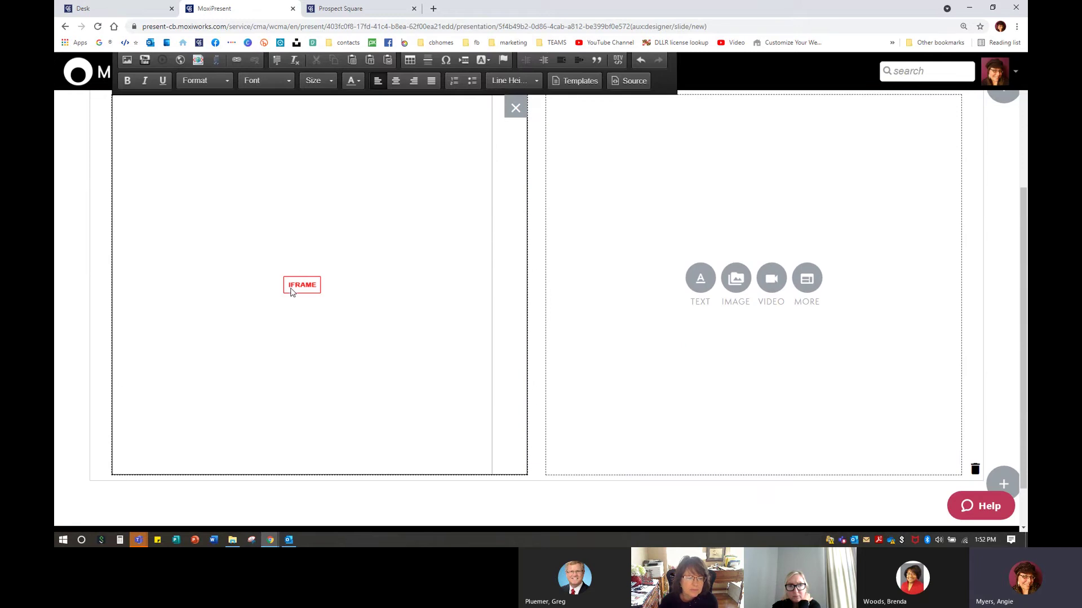
pyautogui.scroll(2, 304, 337)
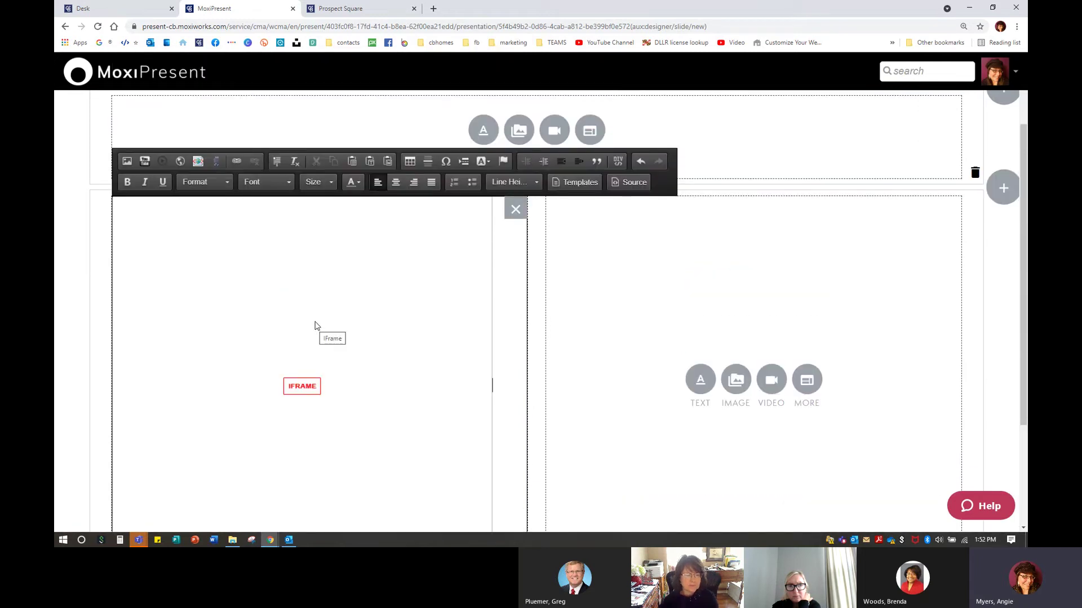
pyautogui.scroll(-1, 338, 316)
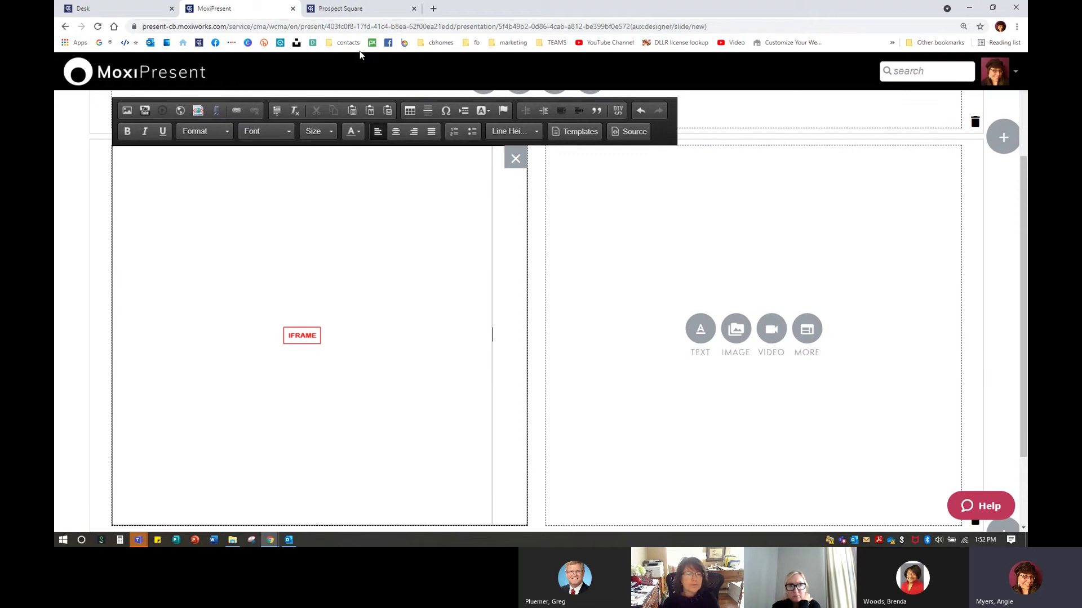
# Copy the Harford County | Aberdeen area report link from Prospect Square and return to the page being built in Moxi Present.
pyautogui.click(340, 8)
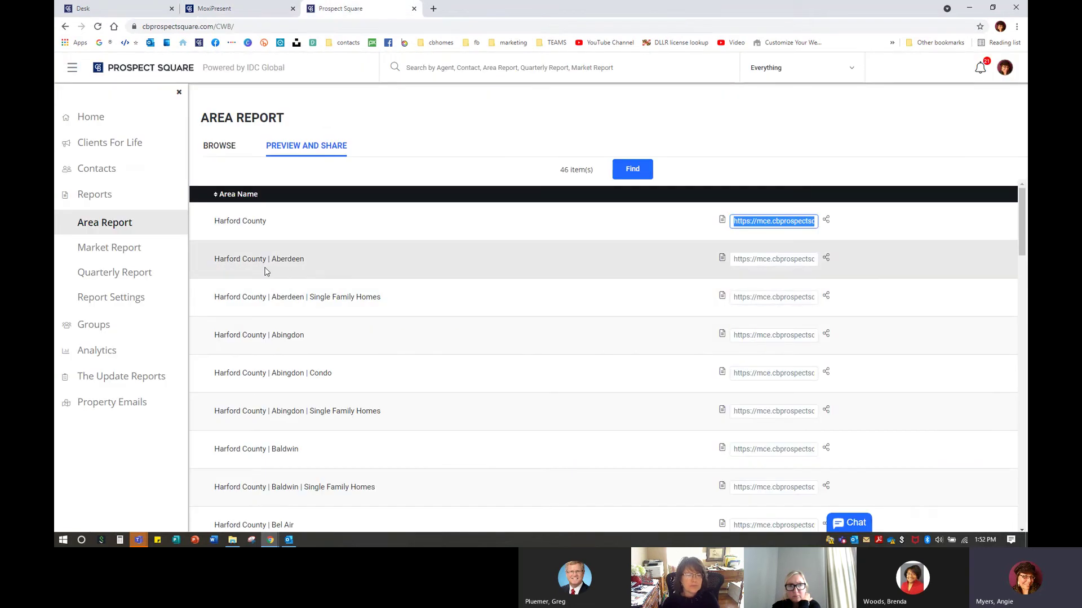
pyautogui.press('ctrl')
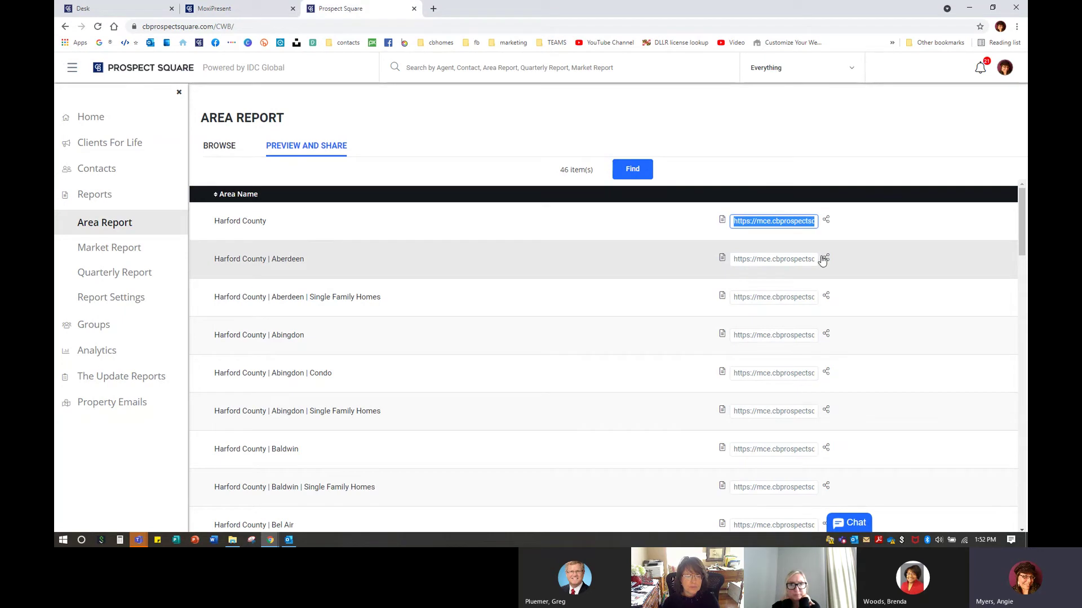
pyautogui.moveTo(735, 263); pyautogui.dragTo(801, 264)
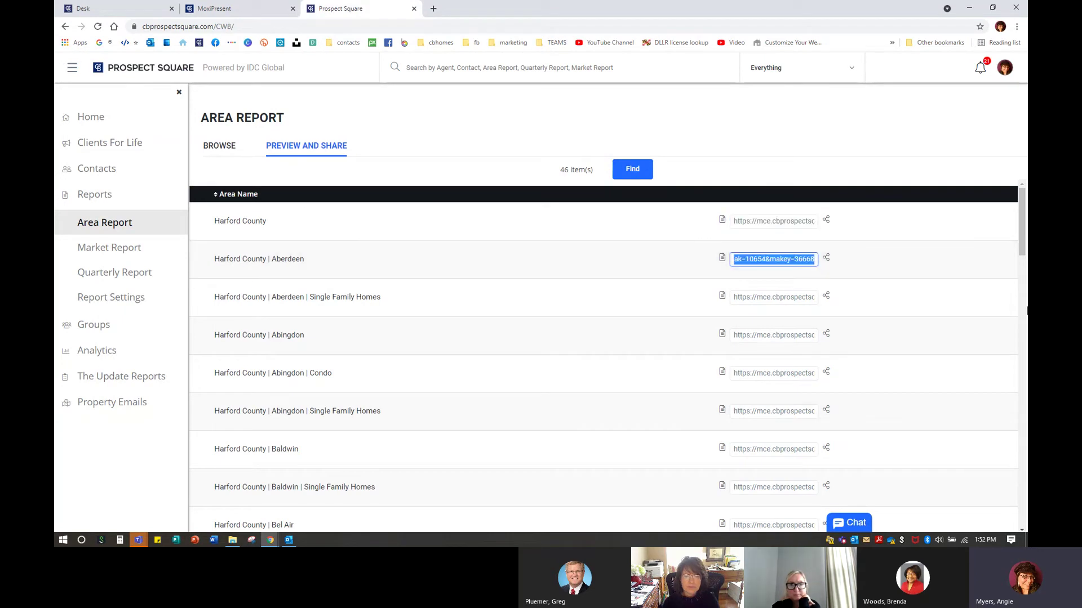
pyautogui.rightClick(801, 264)
pyautogui.click(821, 298)
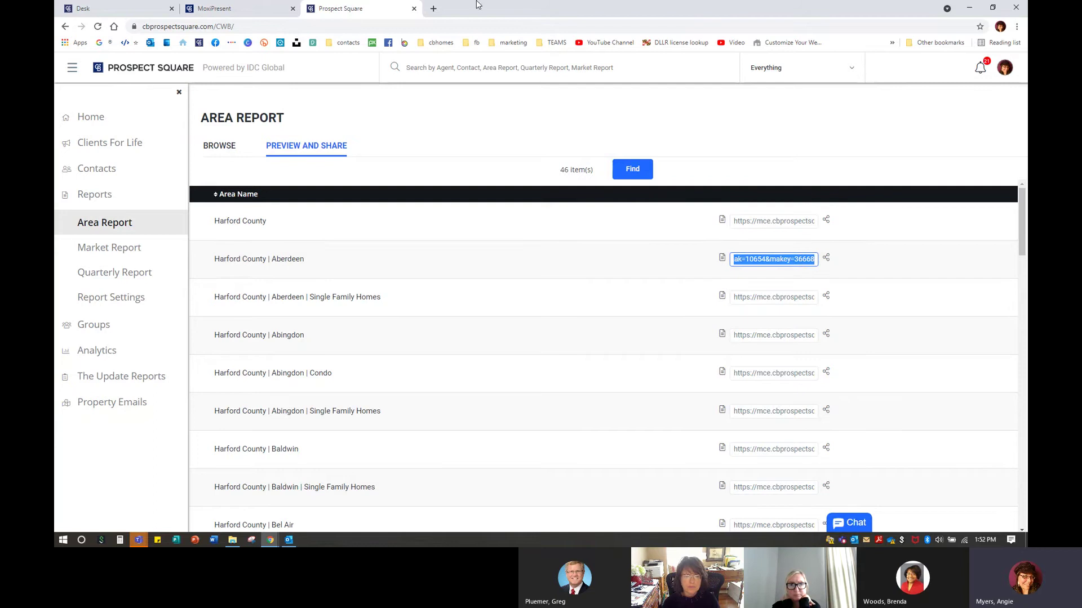
pyautogui.click(230, 9)
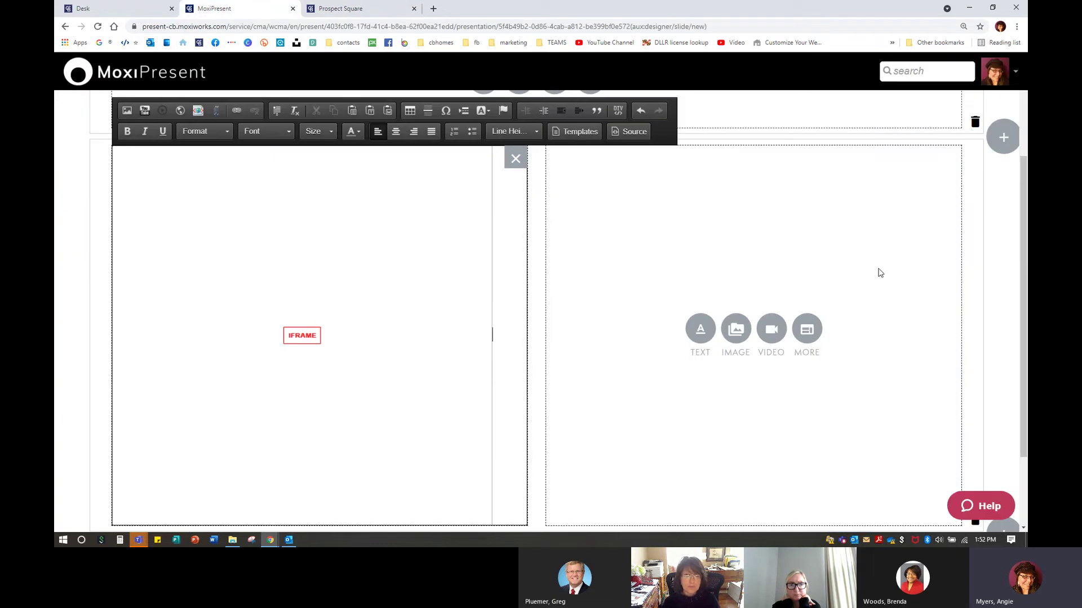
# Start an IFrame in the right column and paste the Aberdeen area report link as its URL.
pyautogui.click(807, 330)
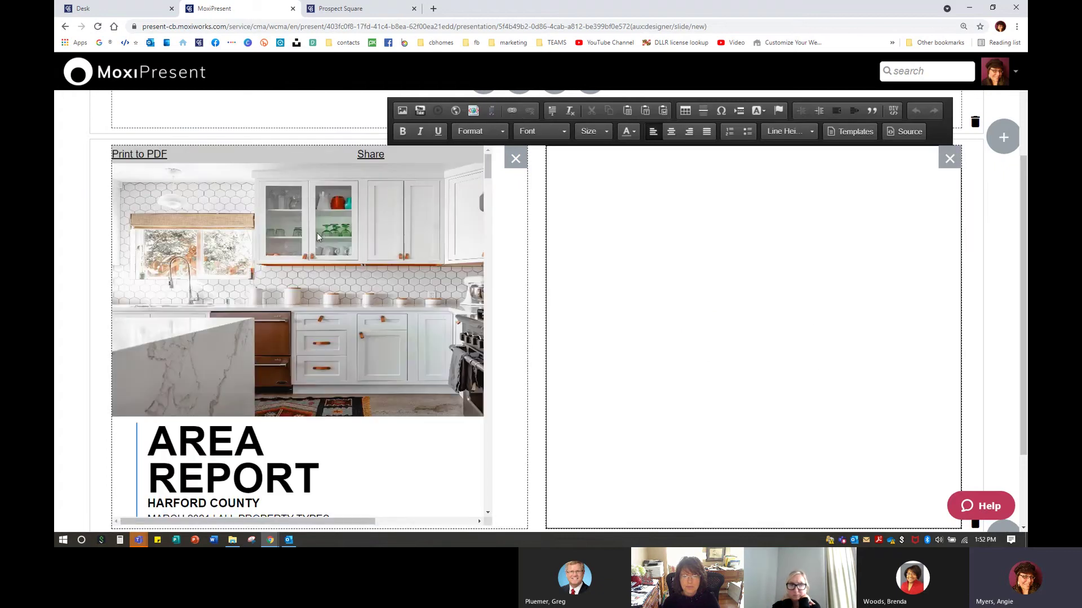
pyautogui.scroll(-5, 305, 329)
pyautogui.scroll(5, 304, 330)
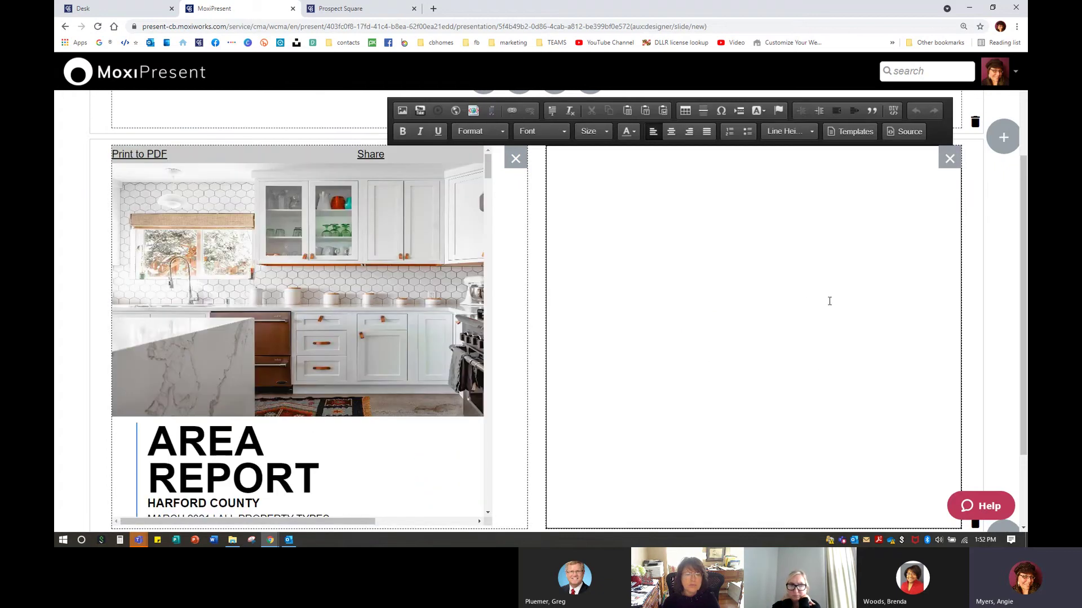
pyautogui.scroll(3, 829, 301)
pyautogui.scroll(-2, 432, 390)
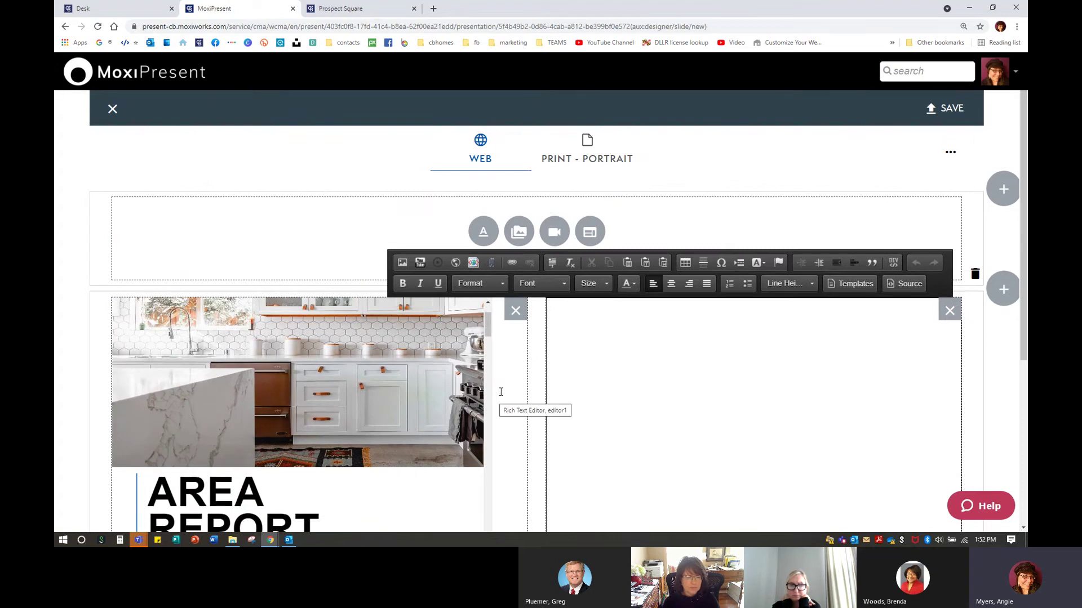
pyautogui.click(456, 263)
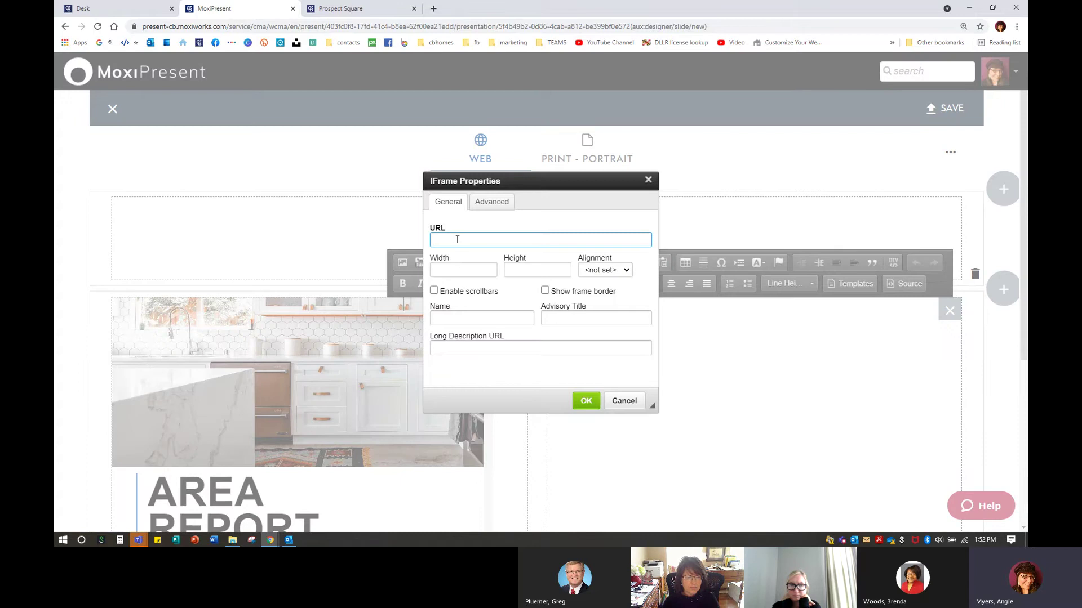
pyautogui.rightClick(454, 241)
pyautogui.click(495, 319)
# Set the IFrame's width to 900, enter its height, enable scrollbars, and insert it into the right column.
pyautogui.click(477, 268)
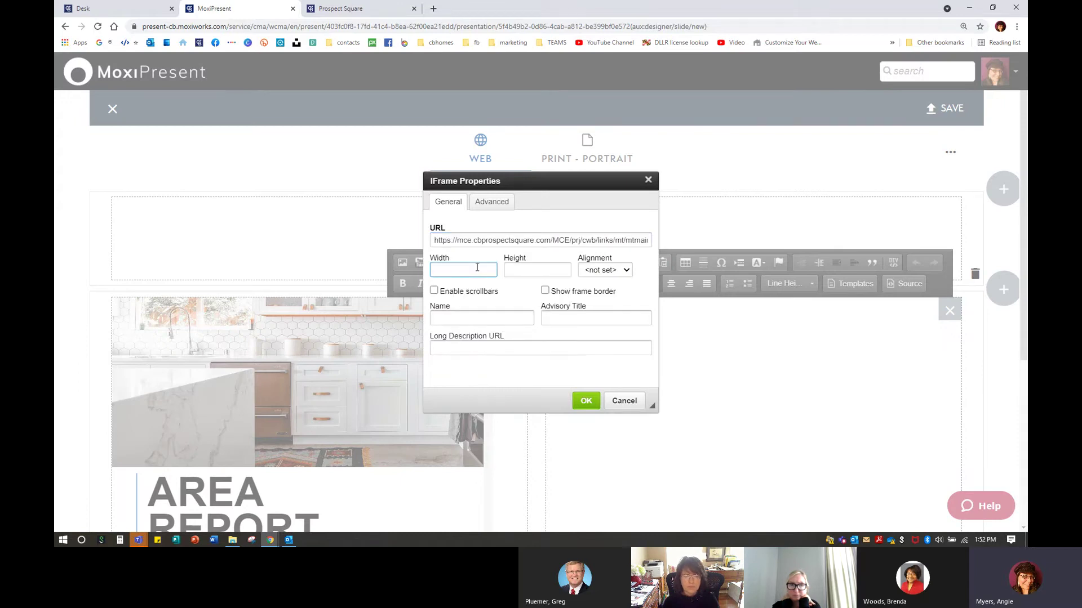
pyautogui.write('900')
pyautogui.click(532, 270)
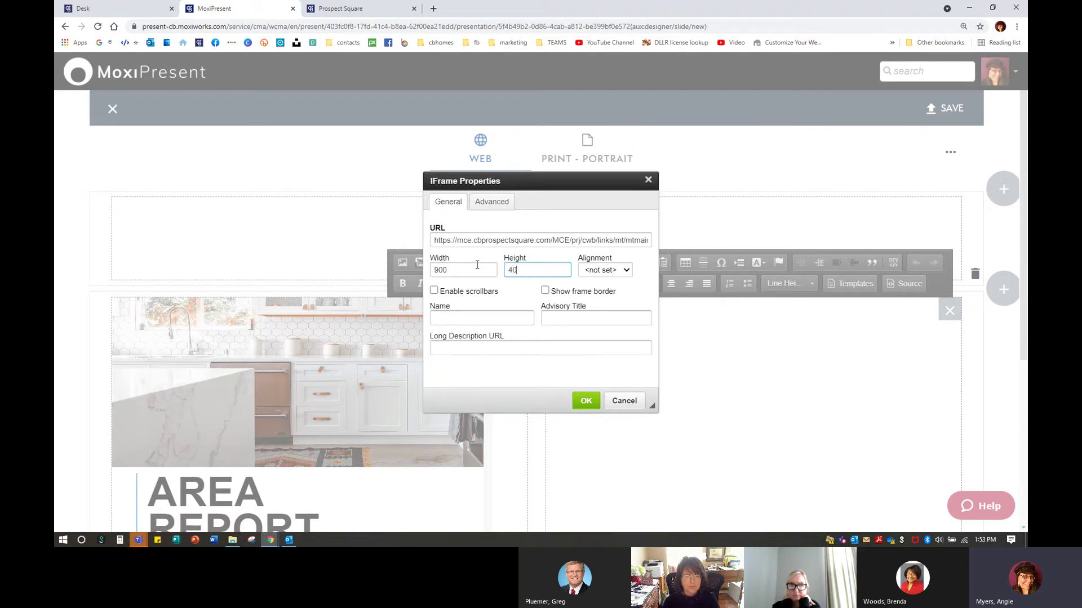
pyautogui.click(437, 297)
pyautogui.click(585, 401)
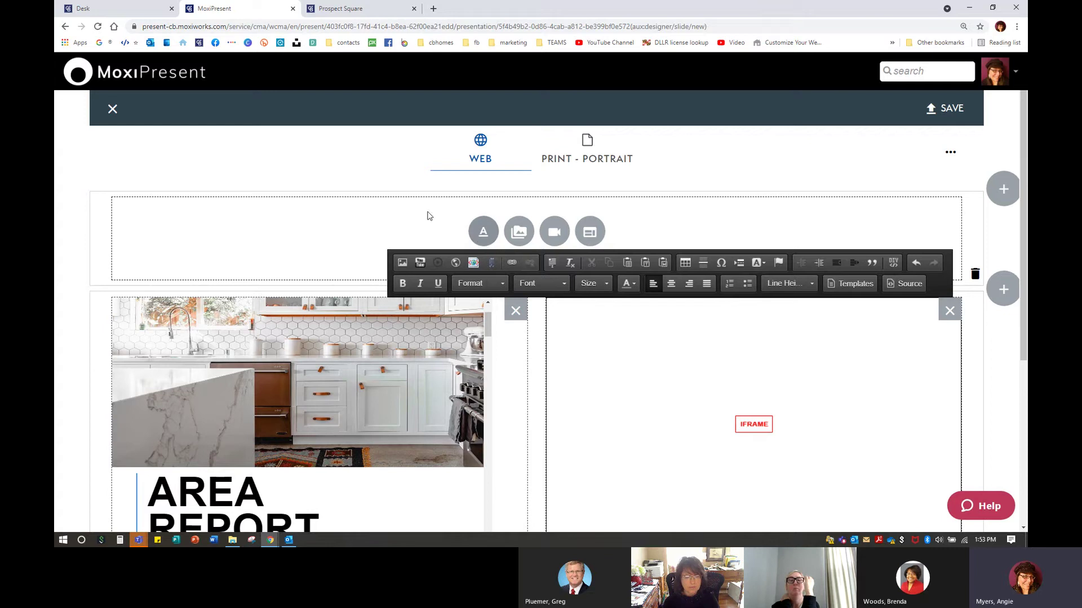
# Add the heading "LOCAL AREA REAL ESTATE REPORTS" to the empty row above the reports, centred and formatted as Large Text.
pyautogui.click(483, 231)
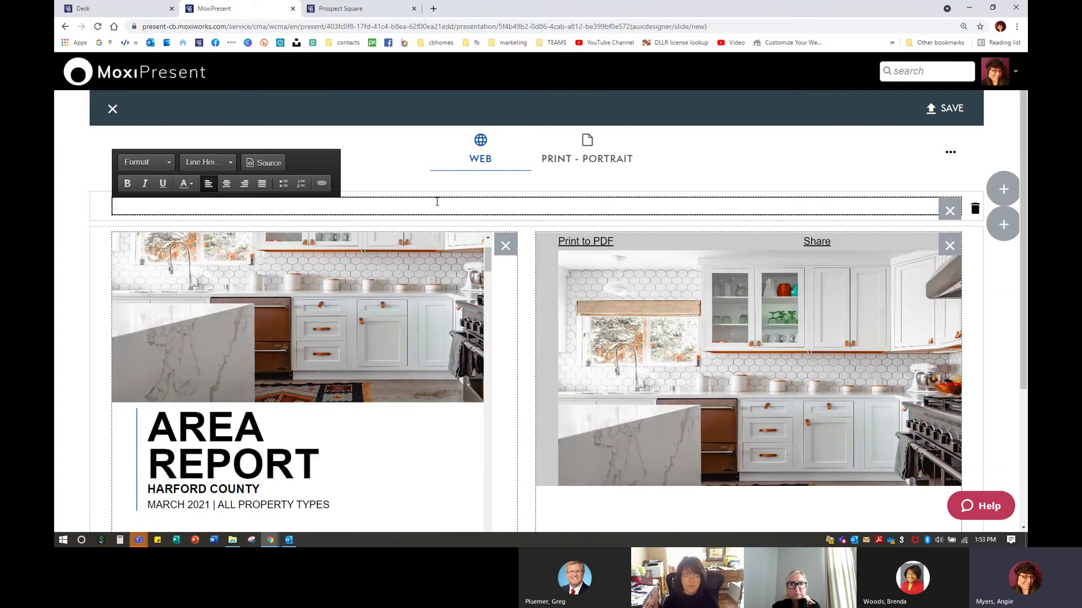
pyautogui.write('LOCAL AREA RELA')
pyautogui.press('BackSpace')
pyautogui.write('AL ESTATE REPORTS')
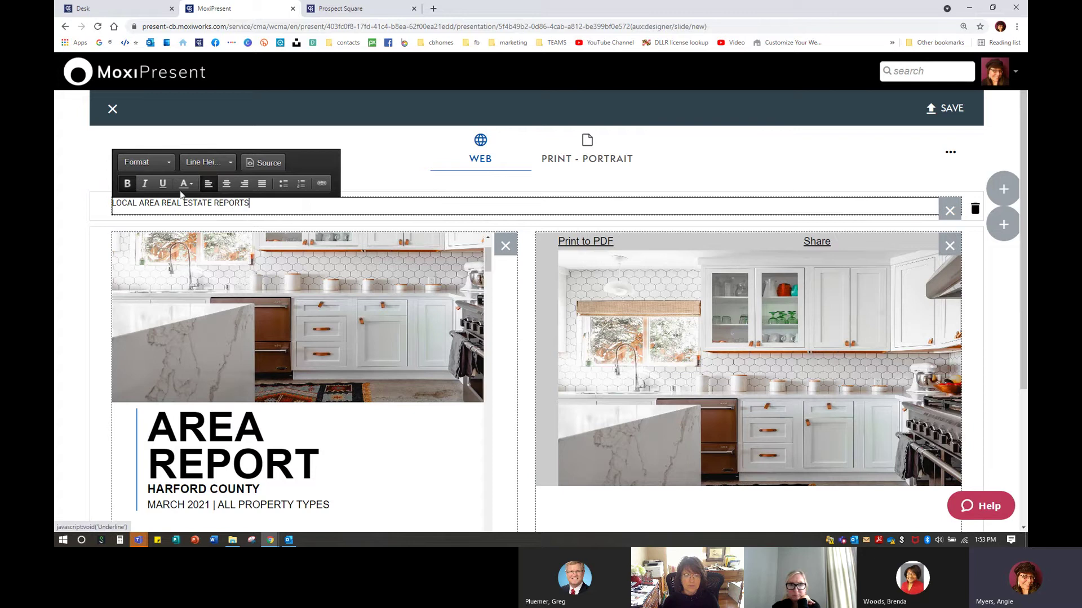
pyautogui.click(225, 187)
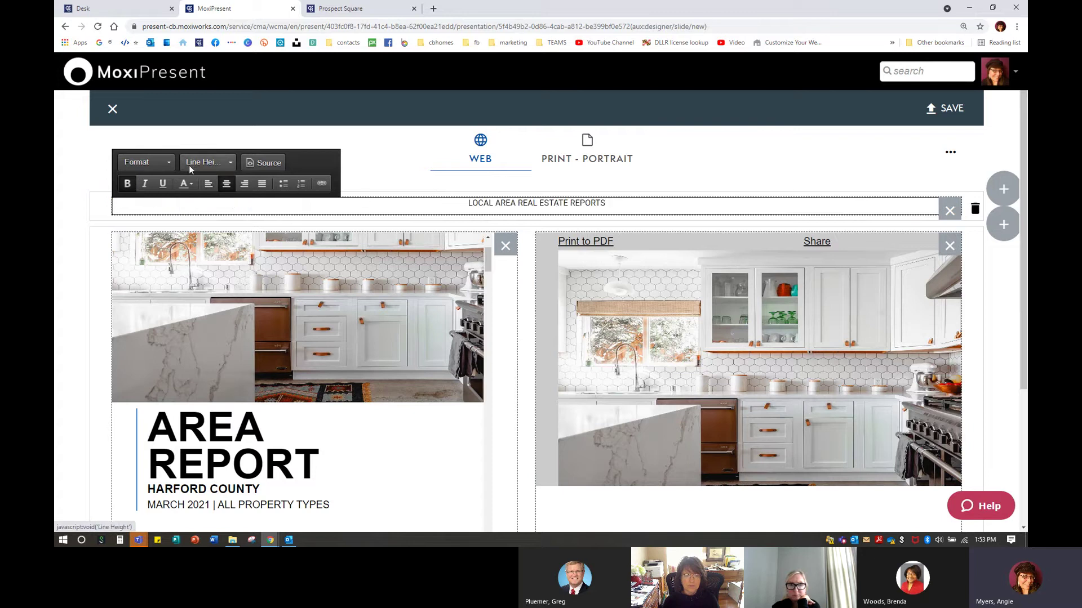
pyautogui.click(144, 163)
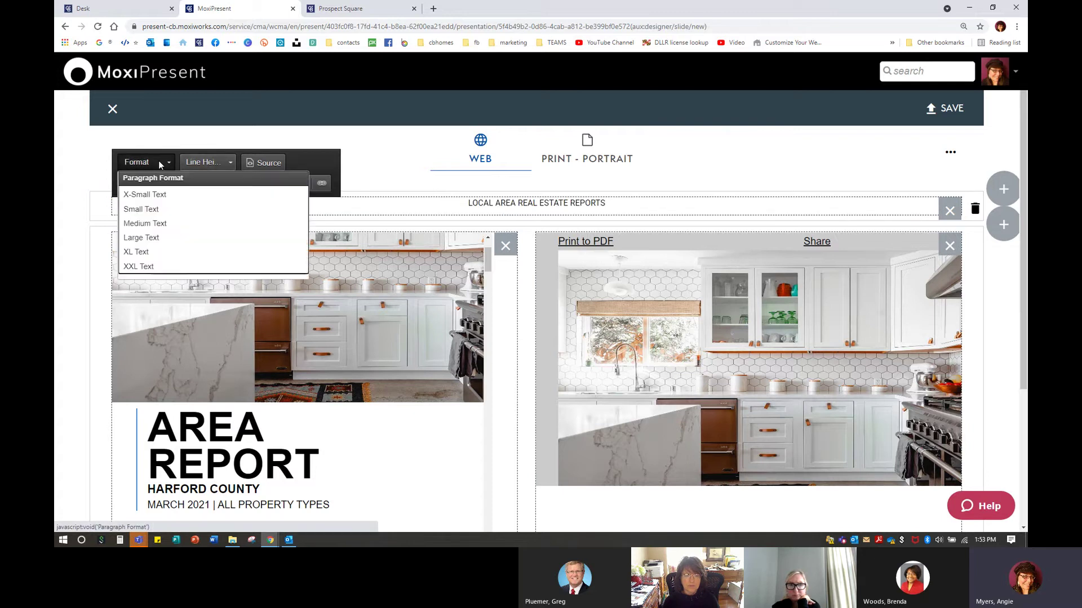
pyautogui.click(148, 239)
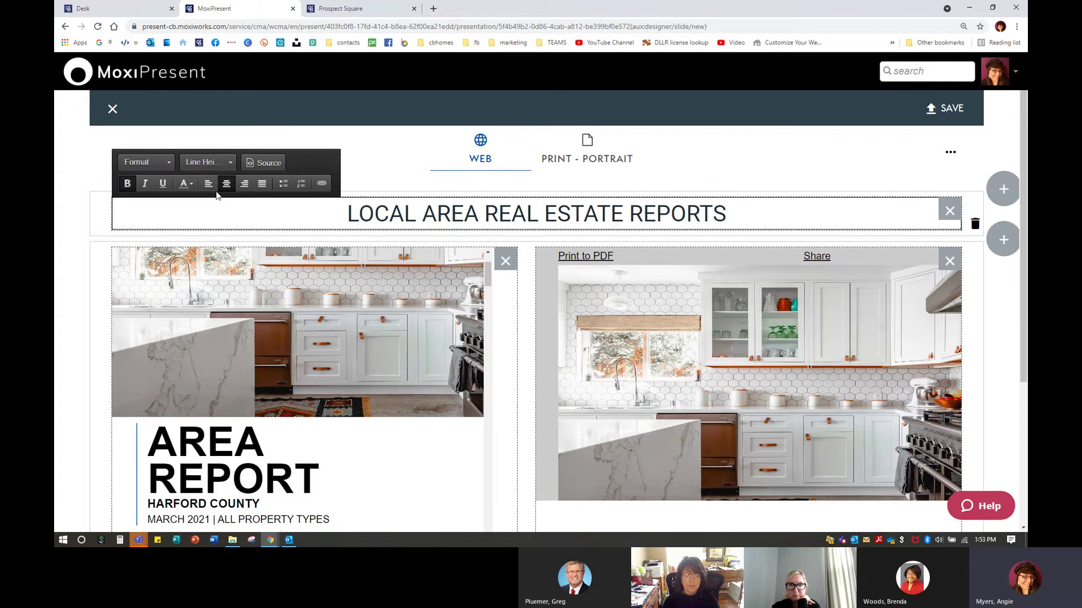
pyautogui.click(686, 214)
# Examine the embedded Aberdeen area report in the right column, including its sales and listing price statistics.
pyautogui.scroll(-5, 754, 337)
pyautogui.scroll(3, 754, 336)
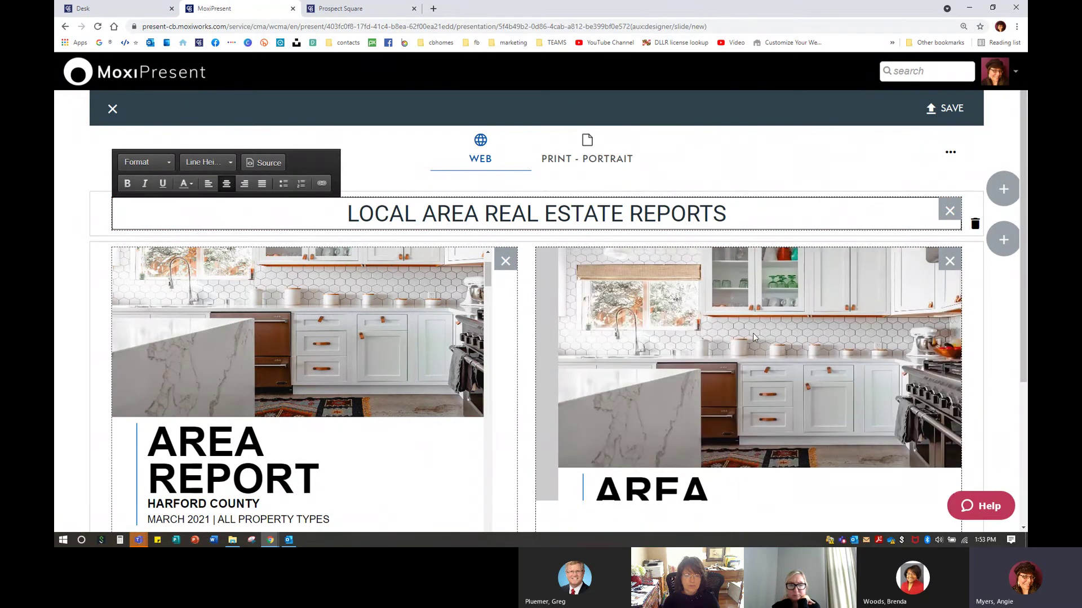
pyautogui.scroll(-10, 754, 337)
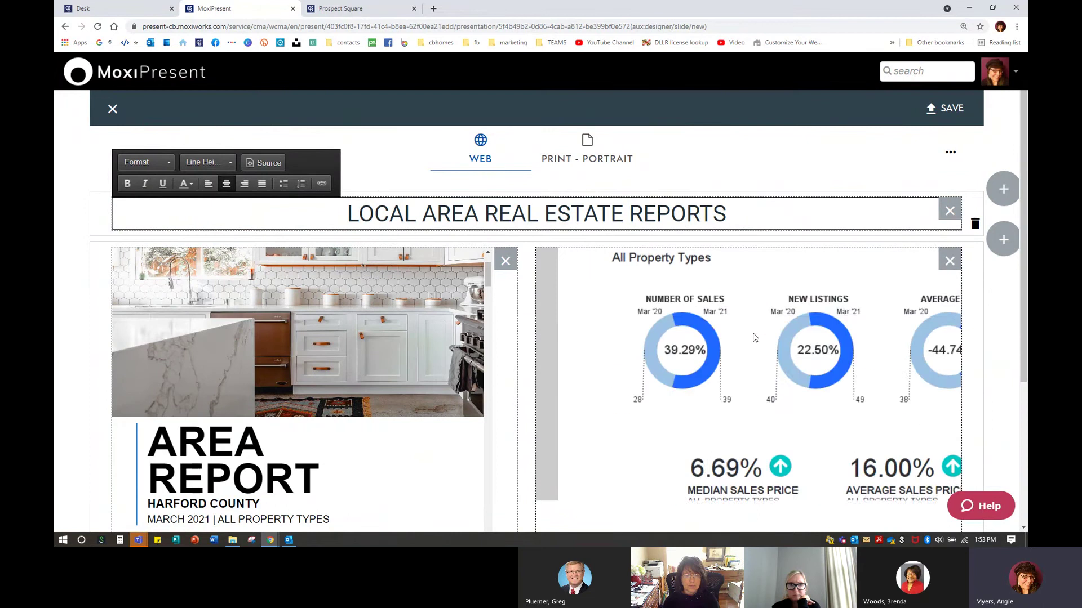
pyautogui.scroll(-3, 754, 336)
pyautogui.scroll(3, 806, 369)
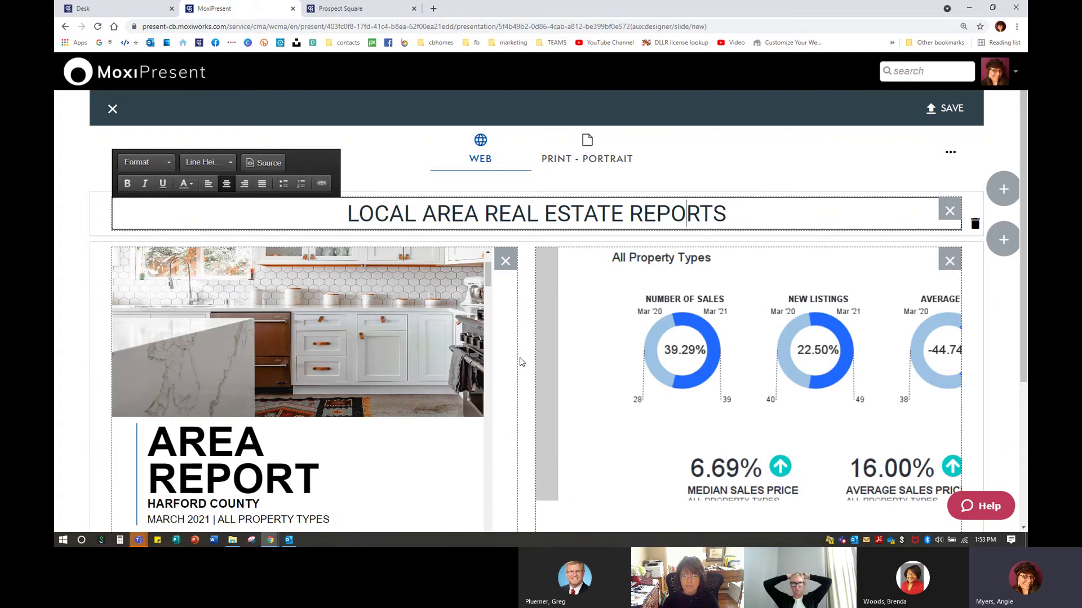
pyautogui.scroll(-3, 928, 384)
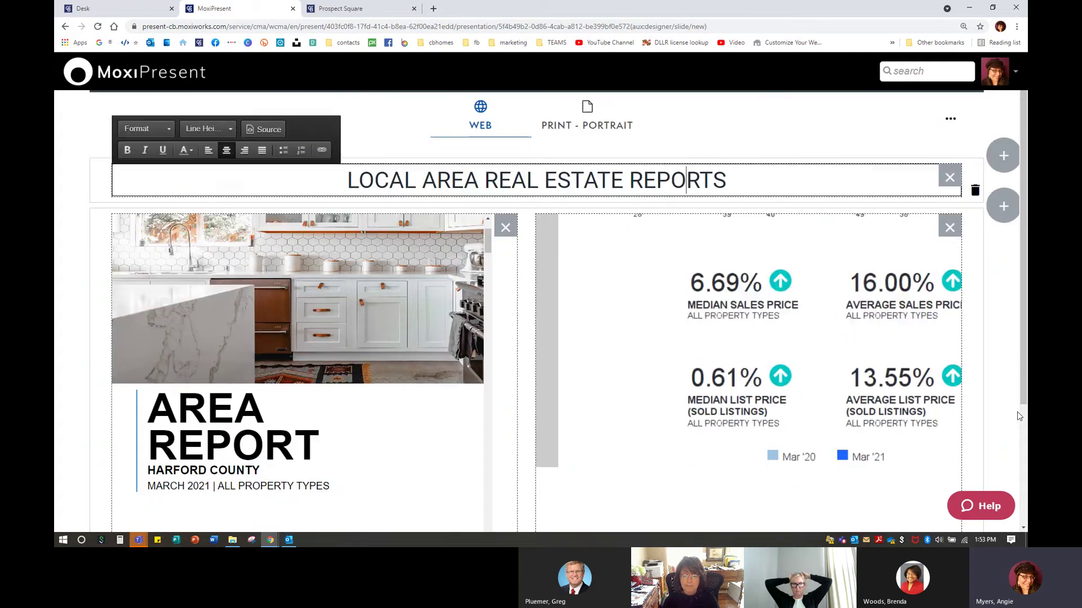
pyautogui.scroll(-3, 927, 384)
pyautogui.scroll(4, 927, 384)
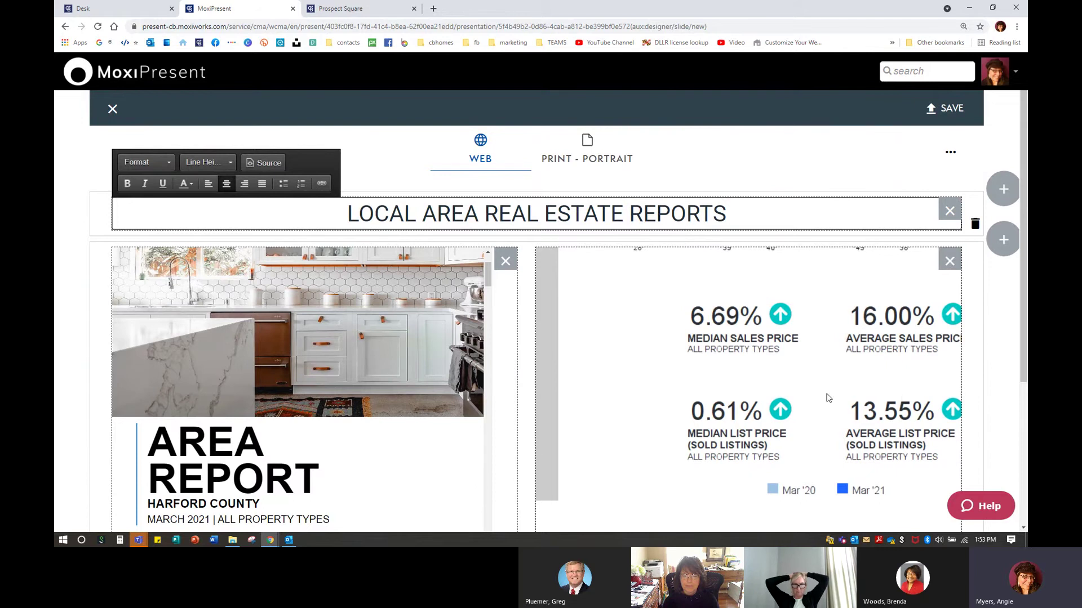
# Add a new row with one module below the two-column report row.
pyautogui.scroll(-5, 901, 398)
pyautogui.scroll(-4, 986, 403)
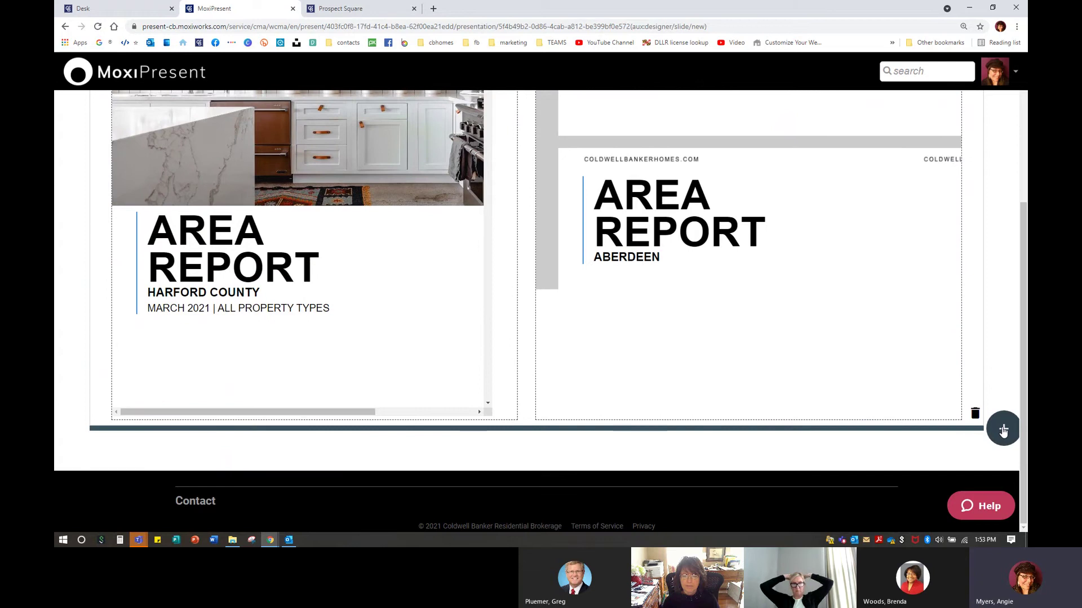
pyautogui.click(1003, 430)
pyautogui.scroll(-2, 1003, 429)
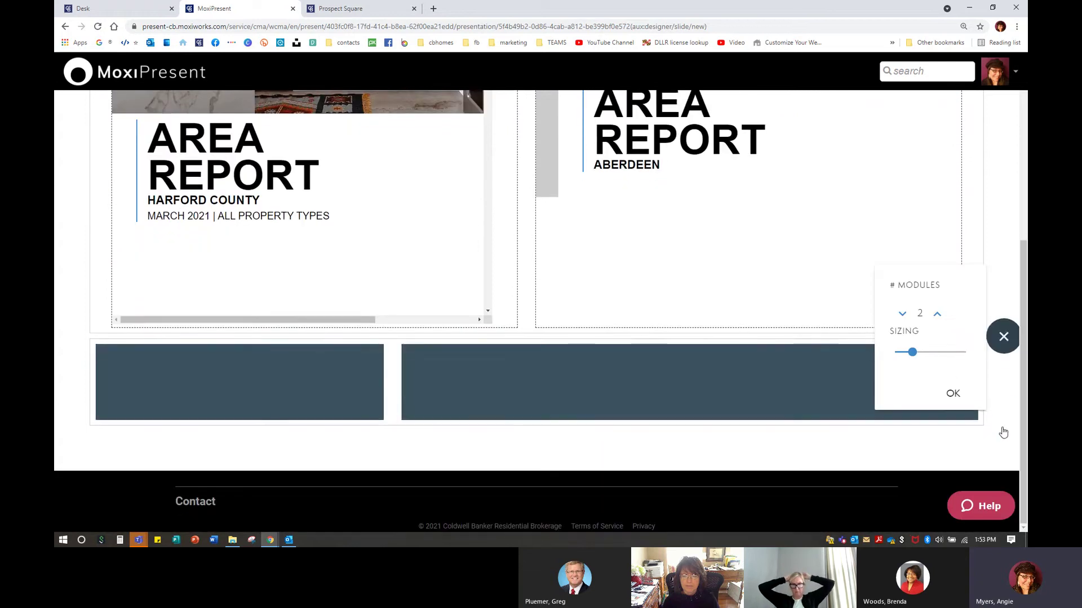
pyautogui.click(902, 314)
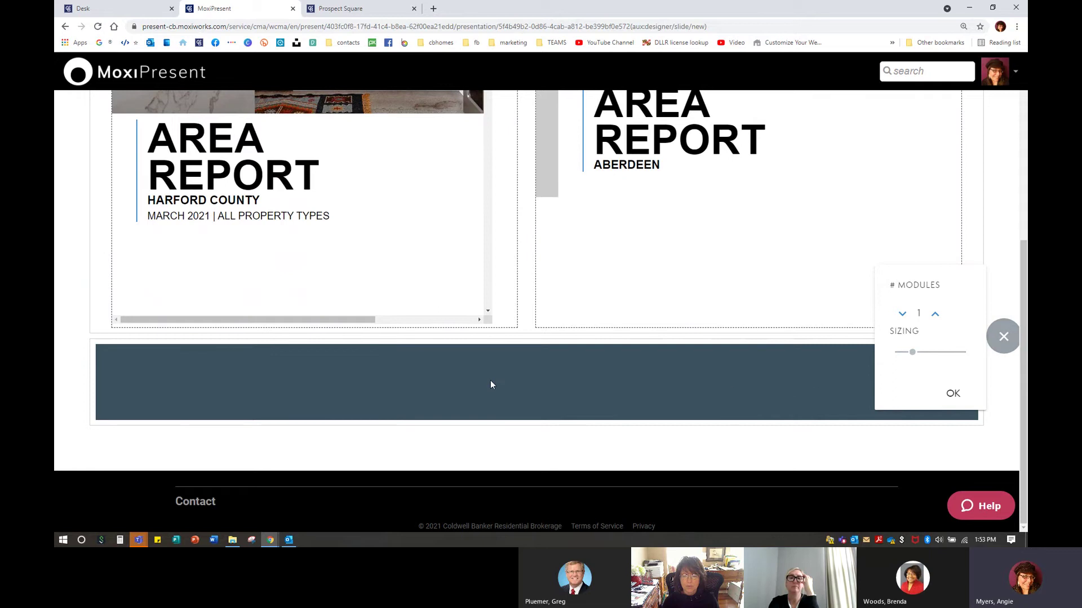
pyautogui.click(953, 393)
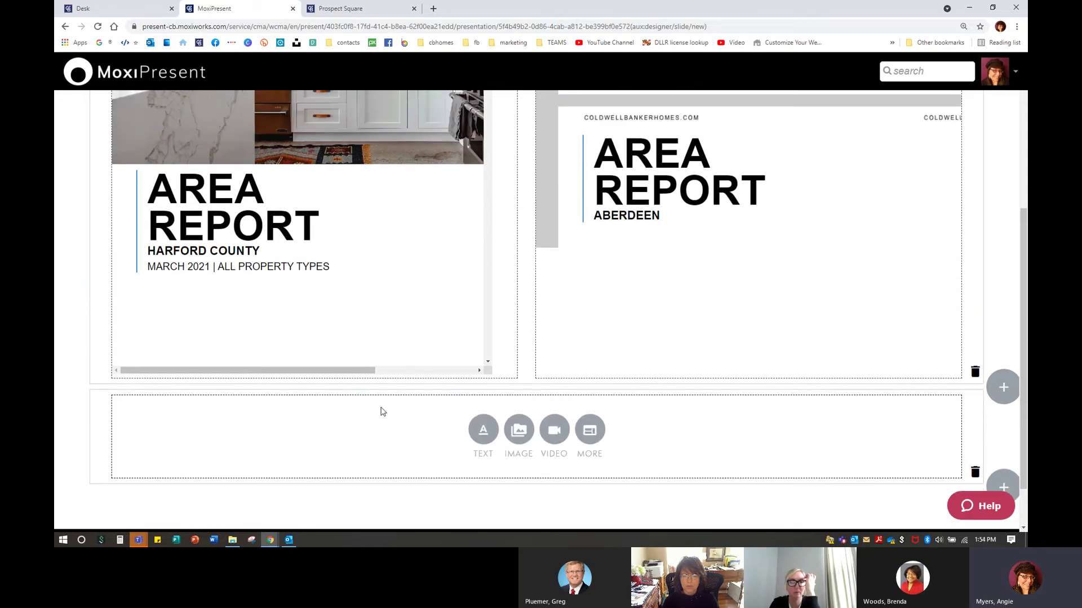
# Insert an IFrame with the copied Aberdeen area report link and scrollbars enabled into the new single-module row.
pyautogui.click(599, 433)
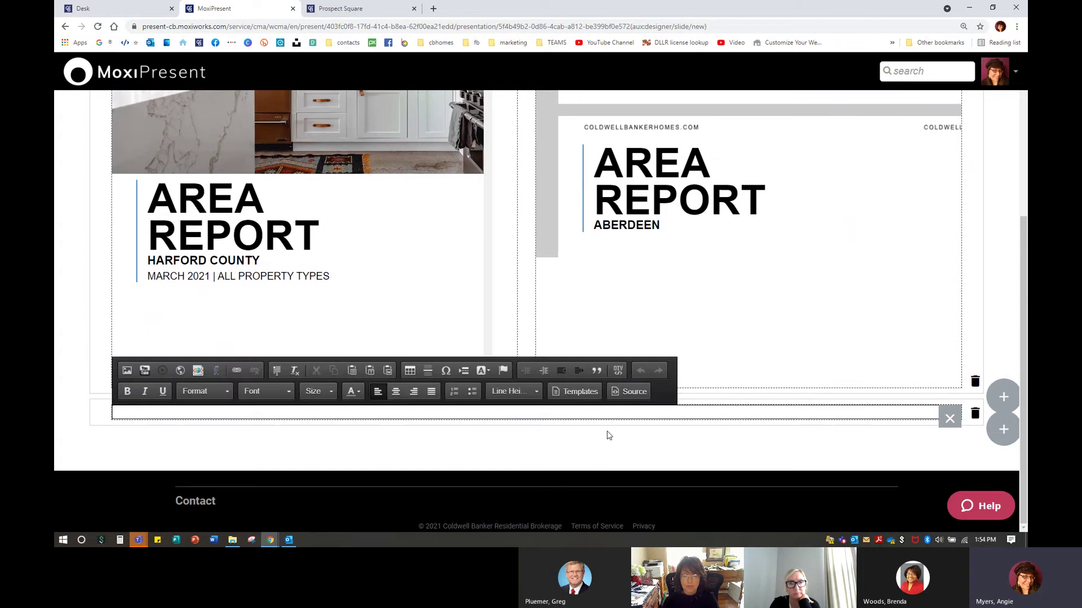
pyautogui.click(180, 370)
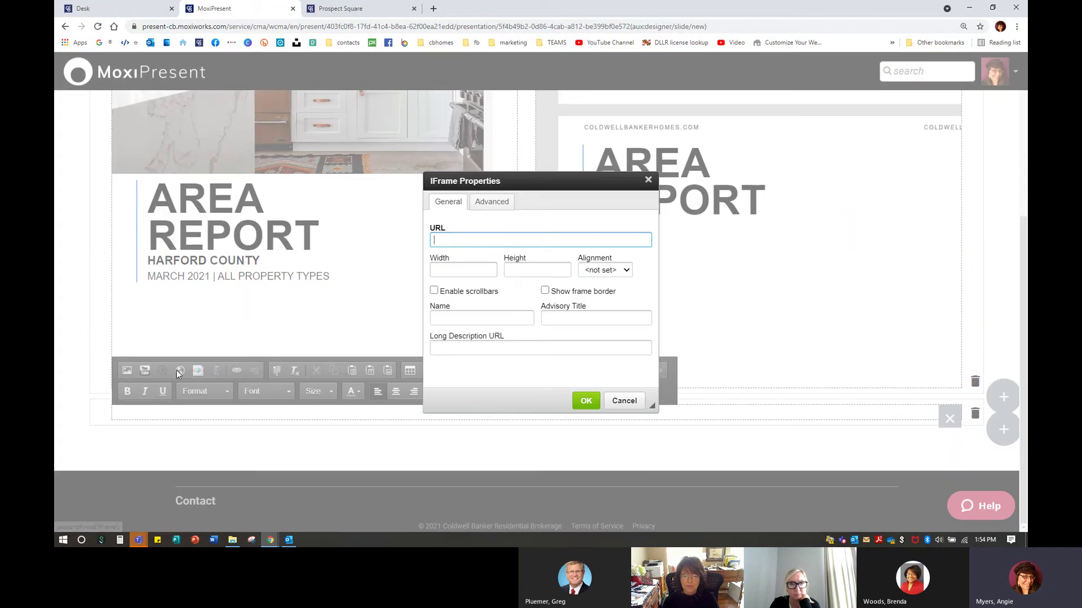
pyautogui.rightClick(476, 241)
pyautogui.click(501, 320)
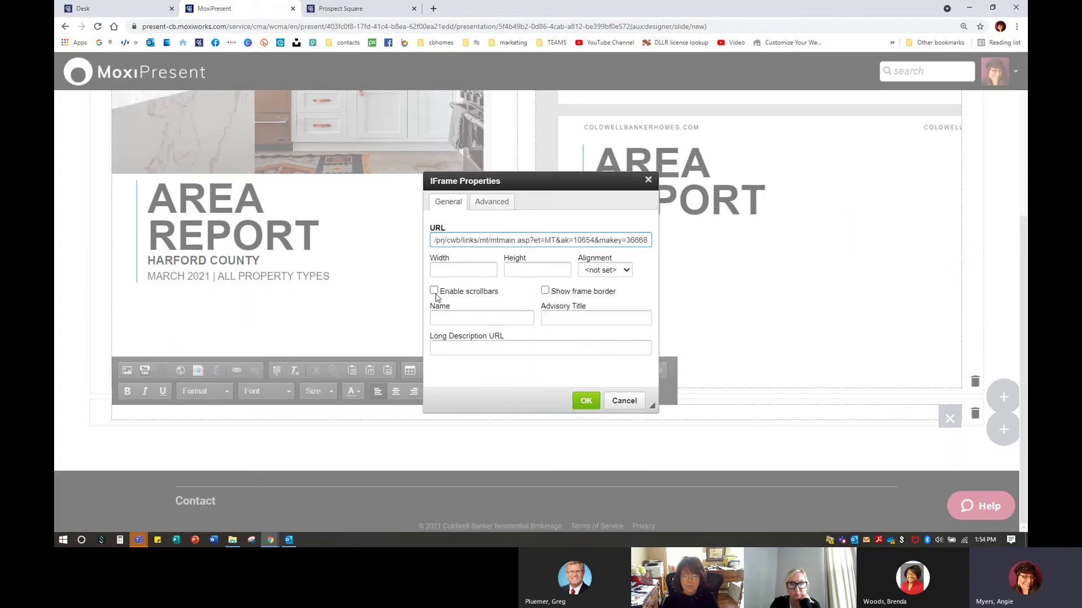
pyautogui.click(434, 292)
pyautogui.click(586, 401)
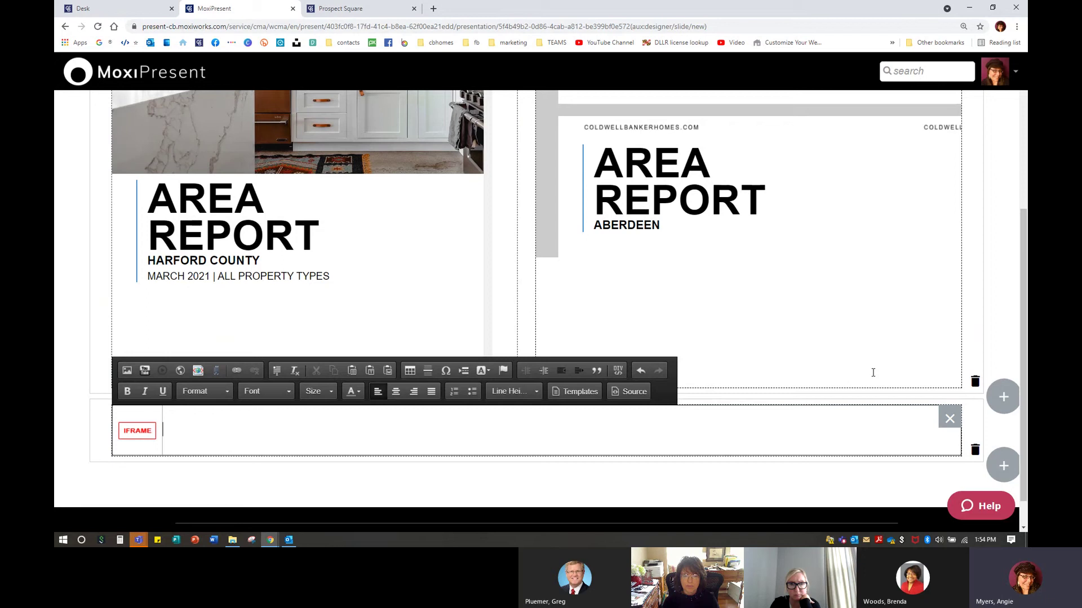
# Delete the two-column row containing the Harford County and Aberdeen area reports.
pyautogui.scroll(4, 873, 373)
pyautogui.scroll(-4, 975, 375)
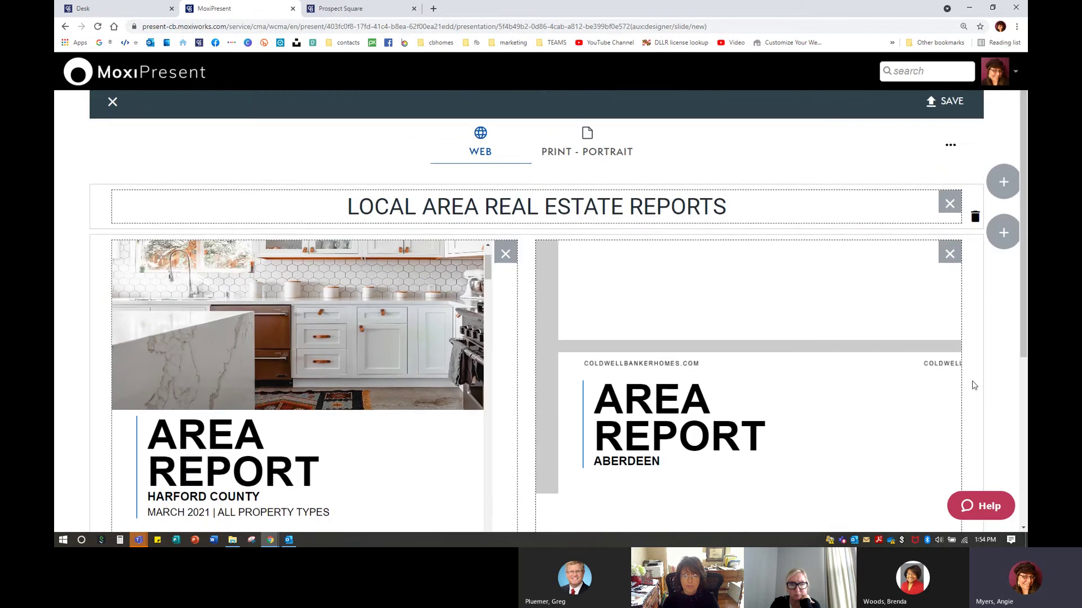
pyautogui.click(975, 373)
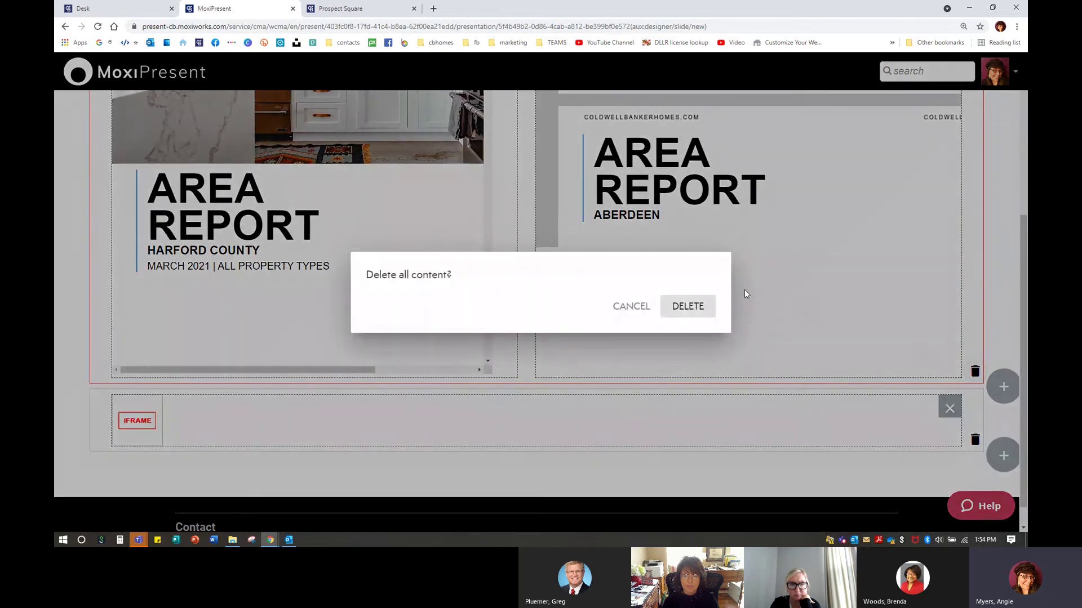
pyautogui.click(686, 307)
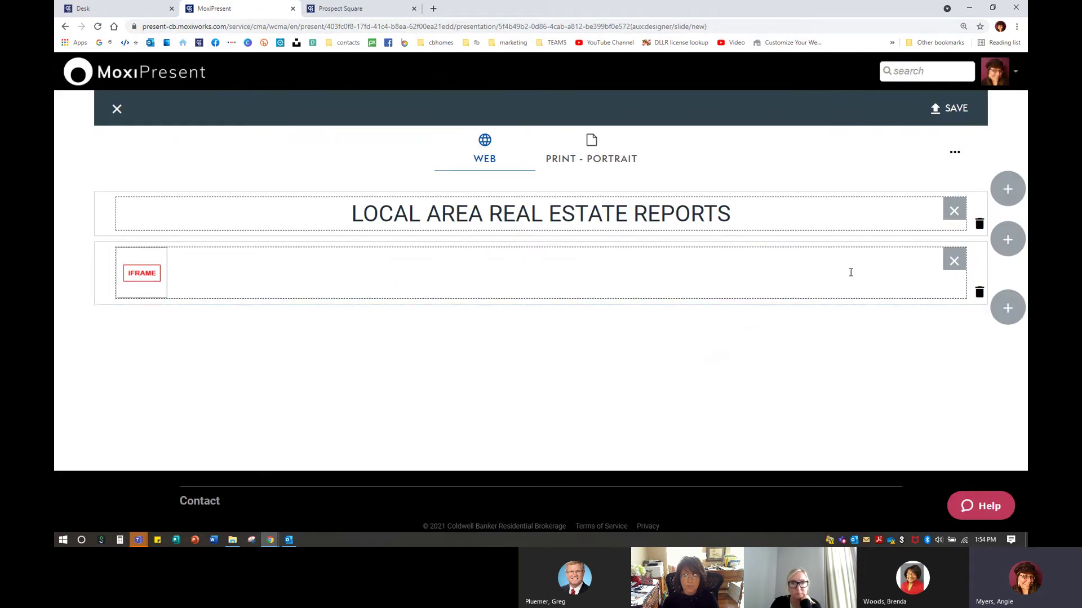
# Start saving the page under the name "Area Report Aberdeen" with page editing enabled.
pyautogui.click(952, 110)
pyautogui.click(388, 217)
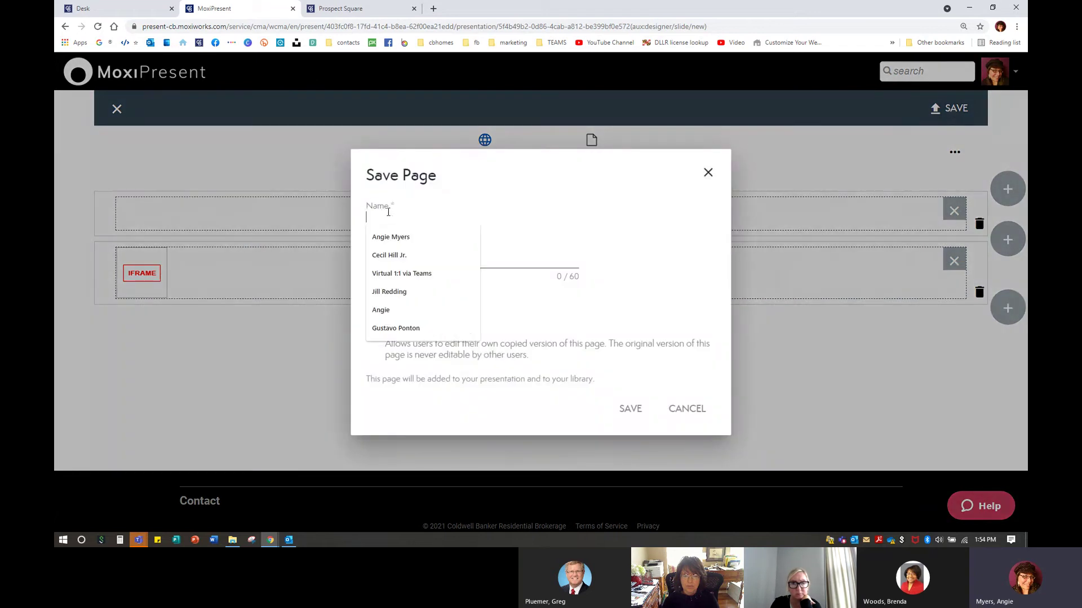
pyautogui.write('Area ')
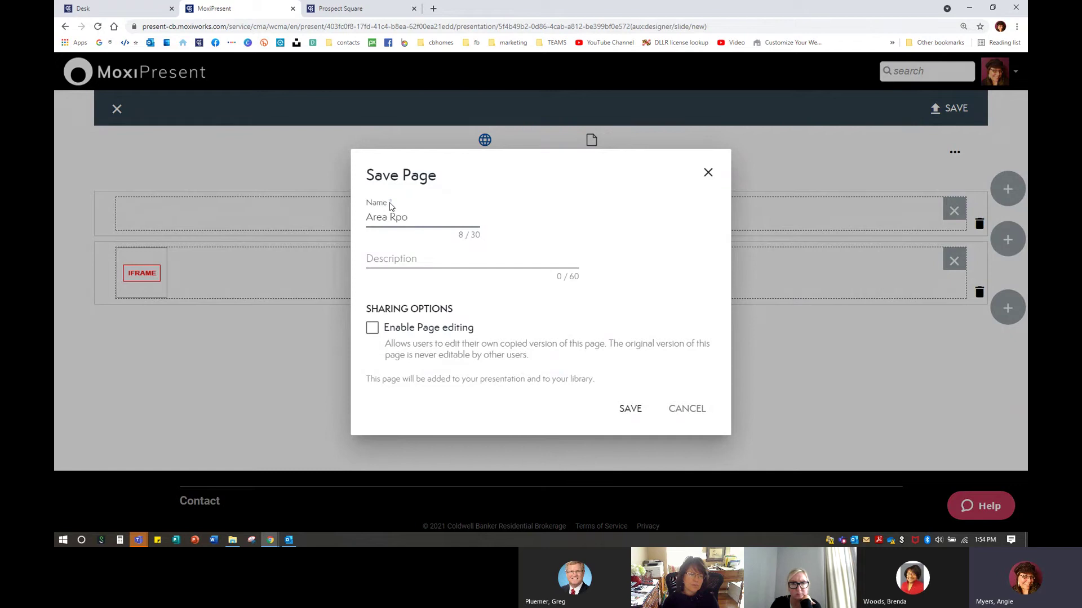
pyautogui.write('Report Aberdeen')
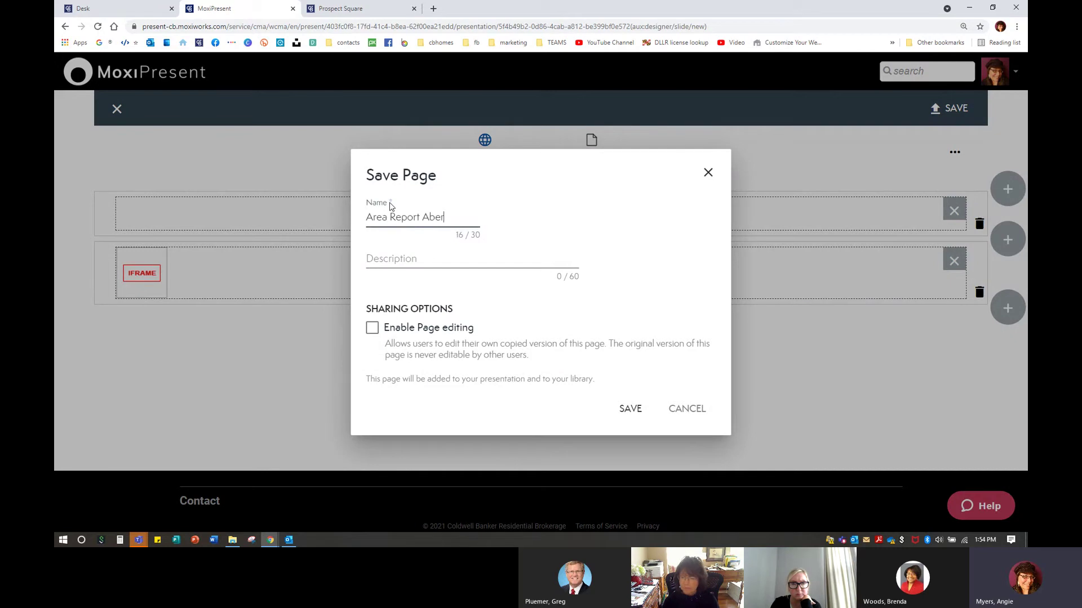
pyautogui.click(373, 329)
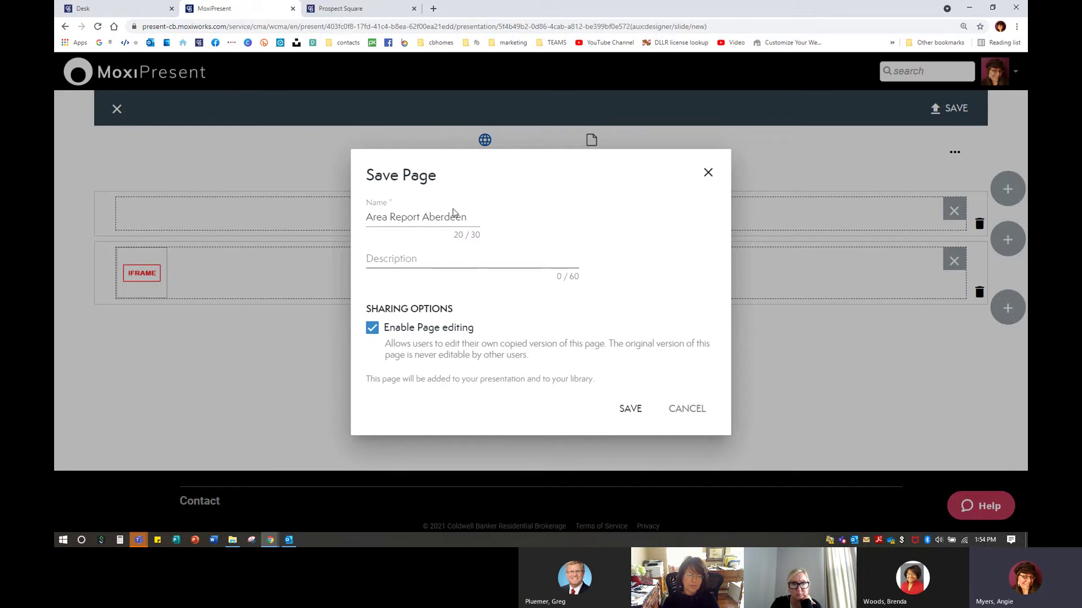
# Change the page name to "Aberdeen Area Report".
pyautogui.moveTo(428, 214); pyautogui.dragTo(551, 232)
pyautogui.press('BackSpace')
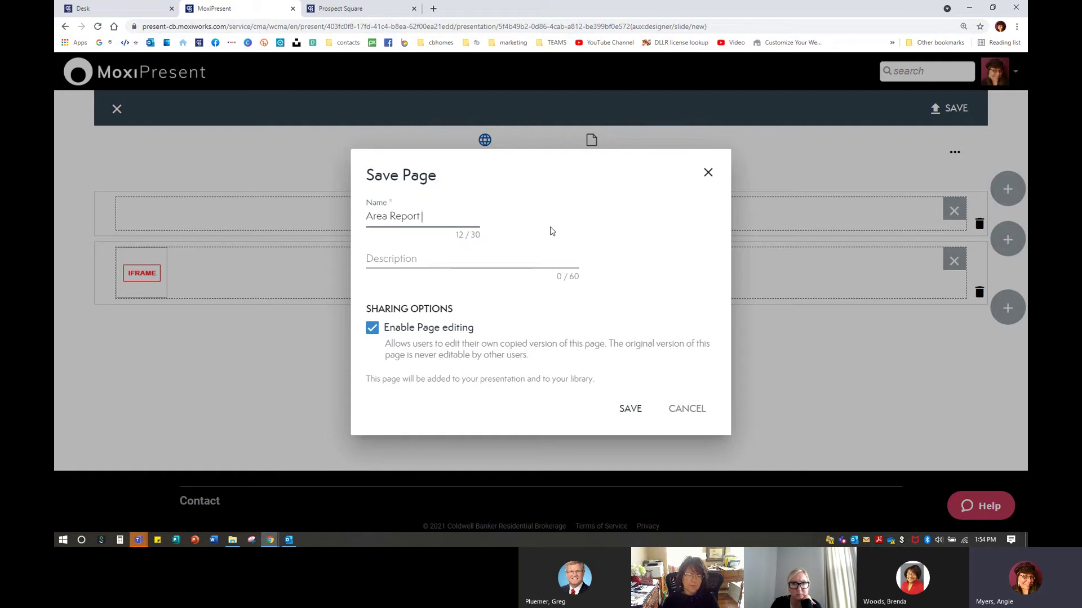
pyautogui.write('Aberdeen')
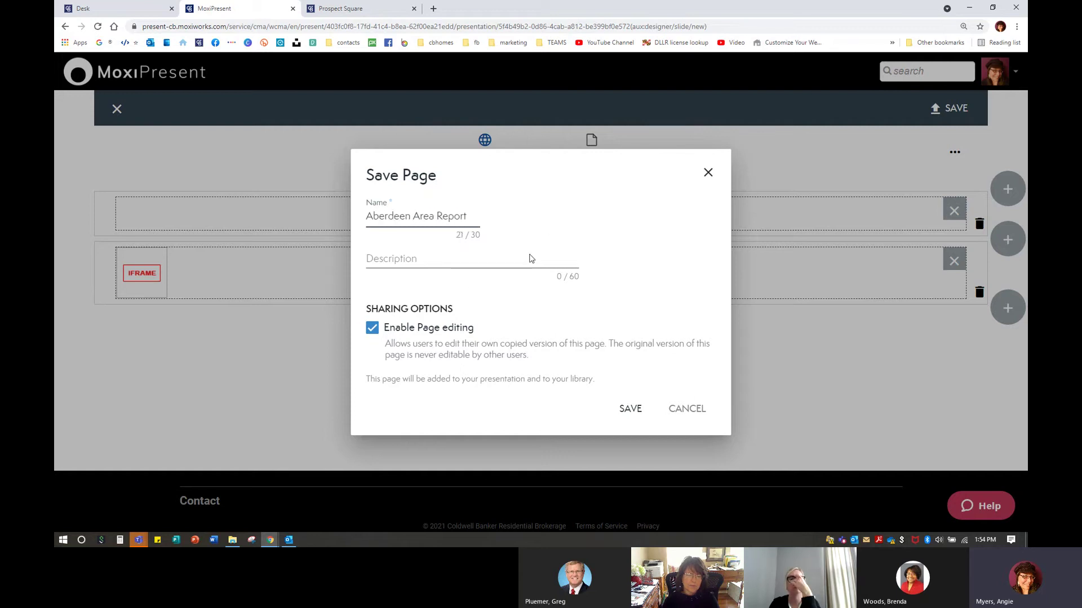
# Enter the description "Real estate information for the area of Aberdeen." and save the page.
pyautogui.click(451, 259)
pyautogui.write('Real')
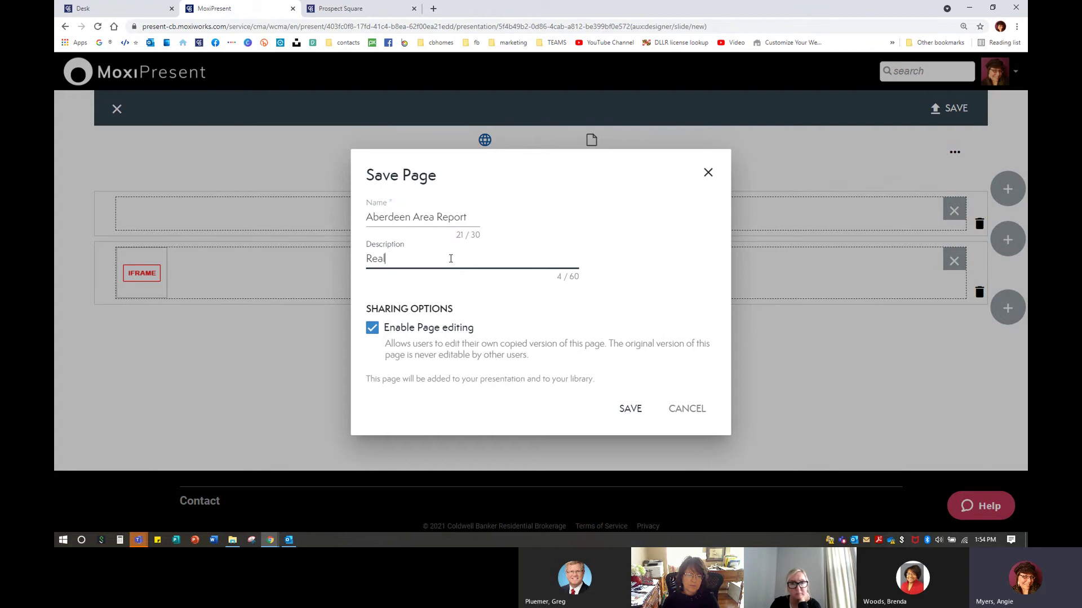
pyautogui.write(' estate information for the area os')
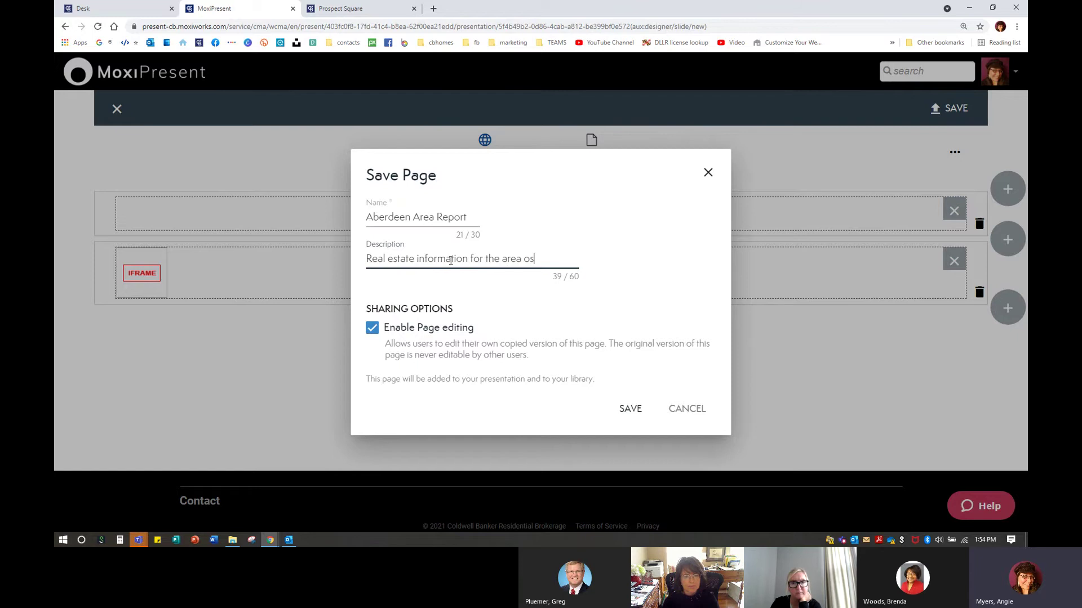
pyautogui.press('BackSpace')
pyautogui.write('f Abe')
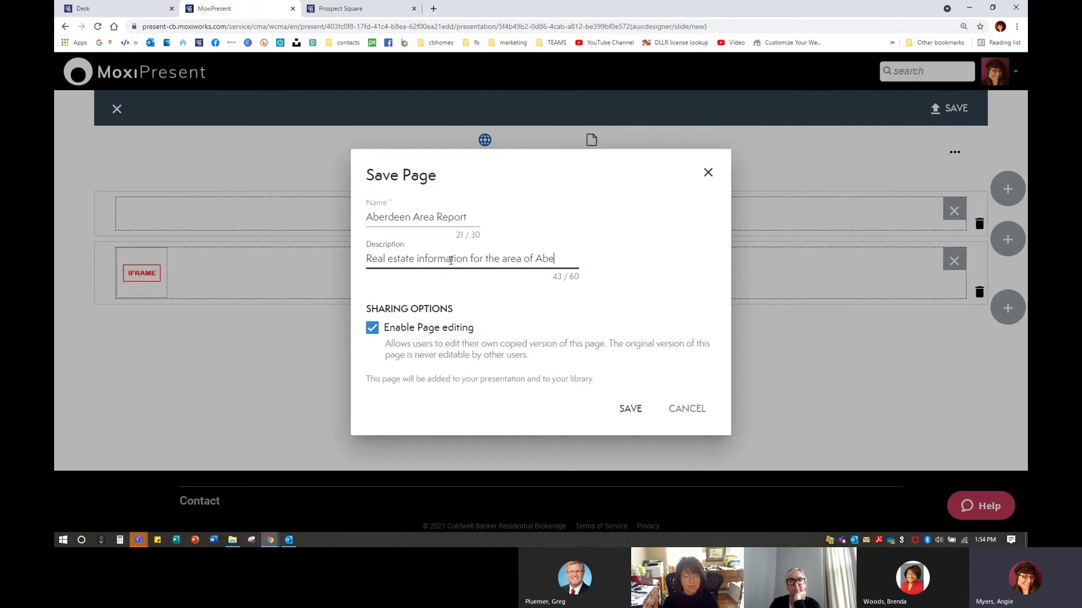
pyautogui.write('rdeen.')
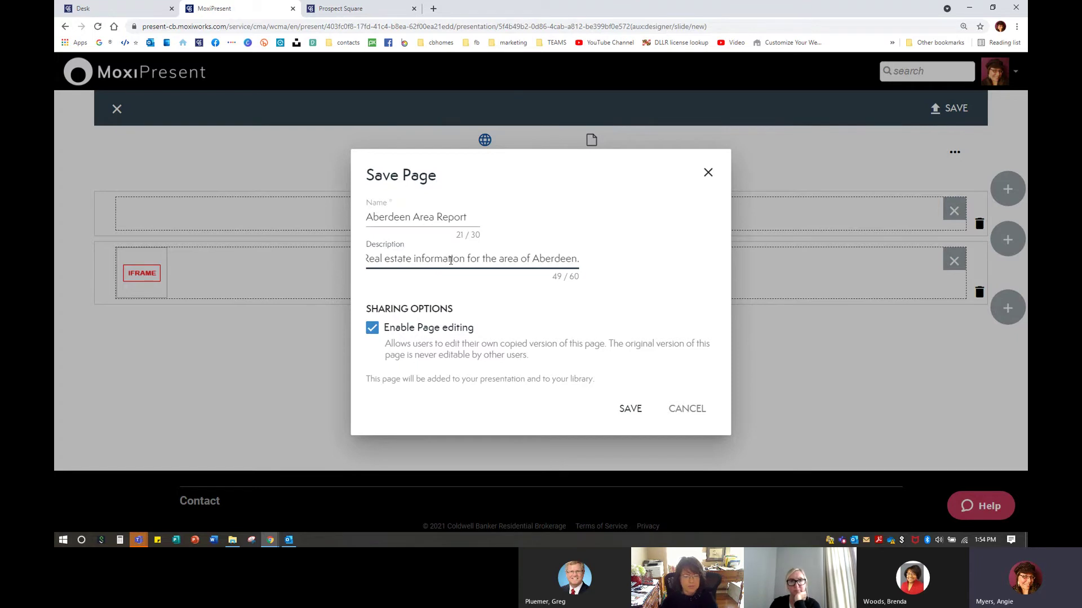
pyautogui.click(622, 410)
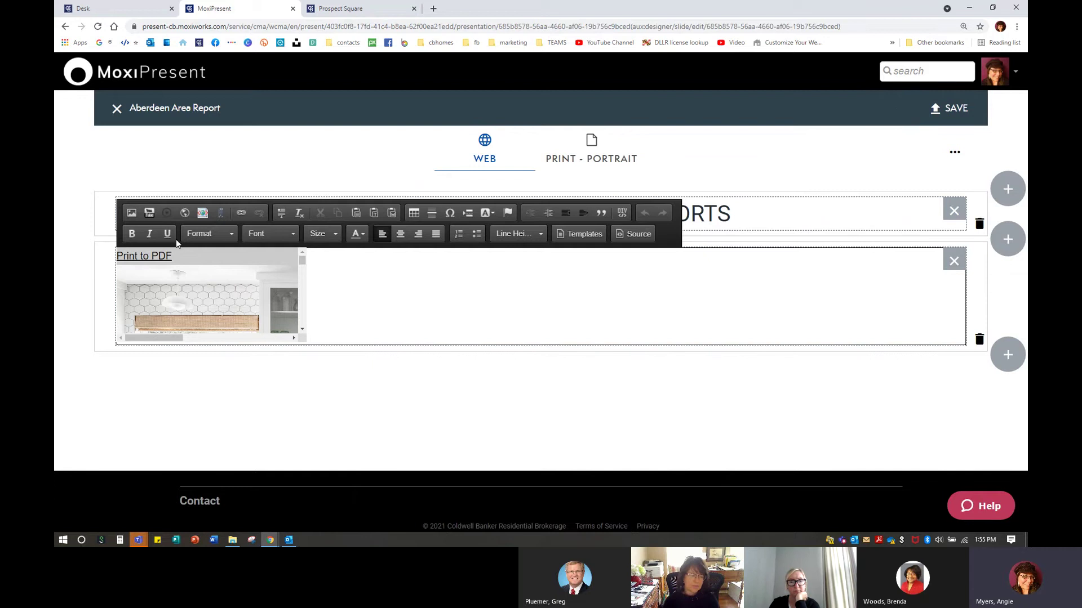
# Insert another IFrame with the copied Aberdeen report link, 1200 wide and 900 high, with scrollbars enabled.
pyautogui.click(190, 213)
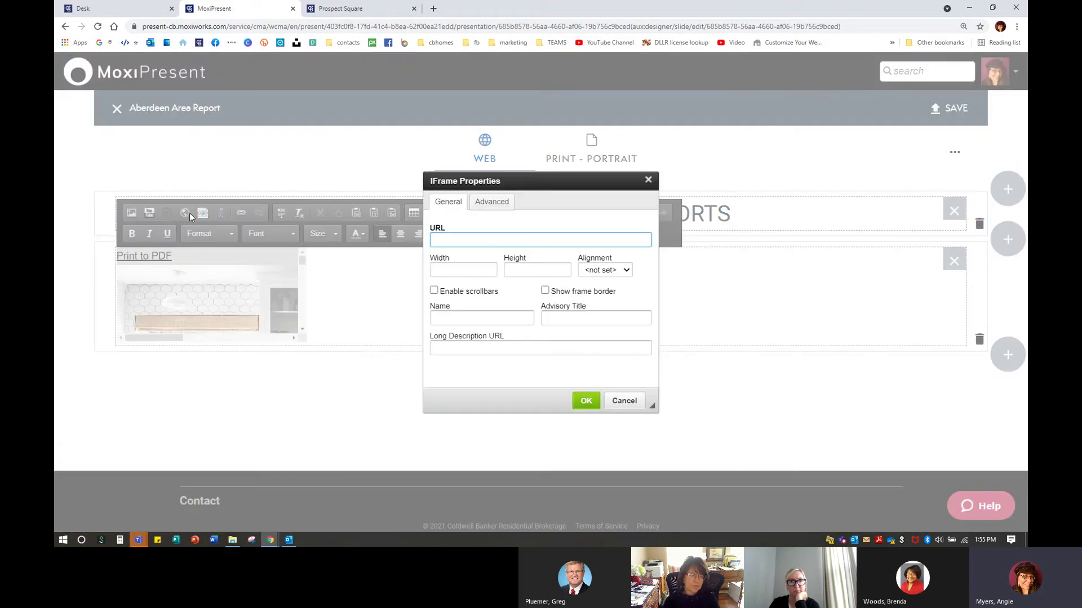
pyautogui.rightClick(472, 240)
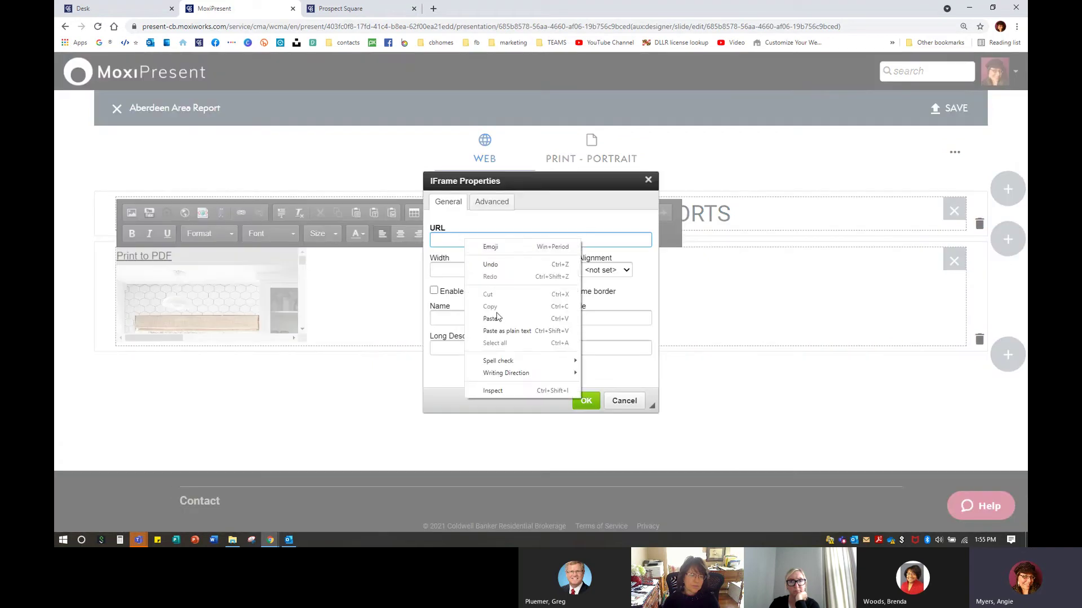
pyautogui.click(497, 316)
pyautogui.click(513, 269)
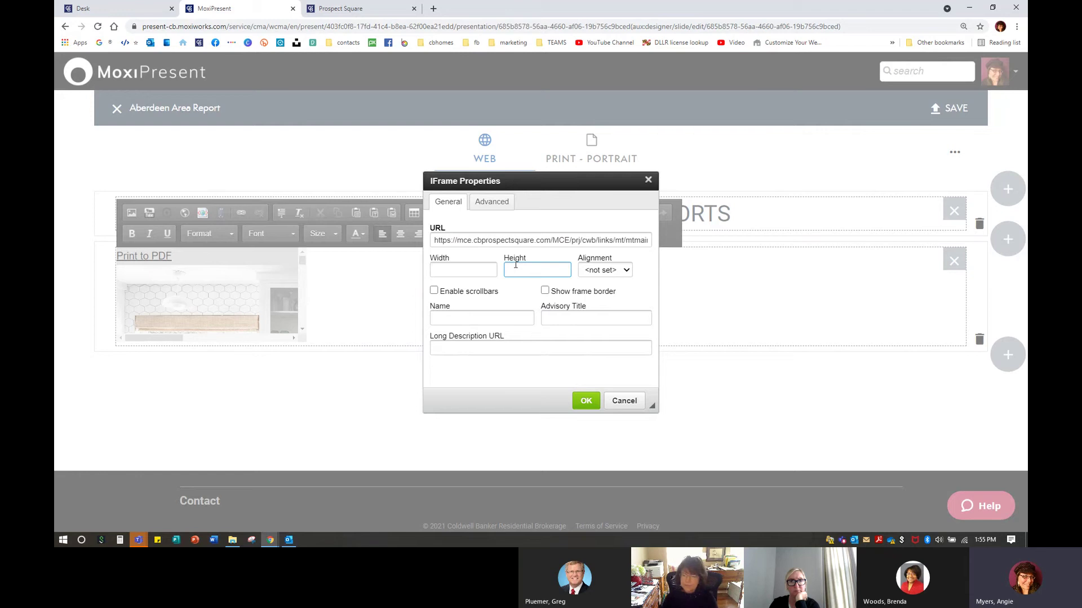
pyautogui.write('900')
pyautogui.click(472, 269)
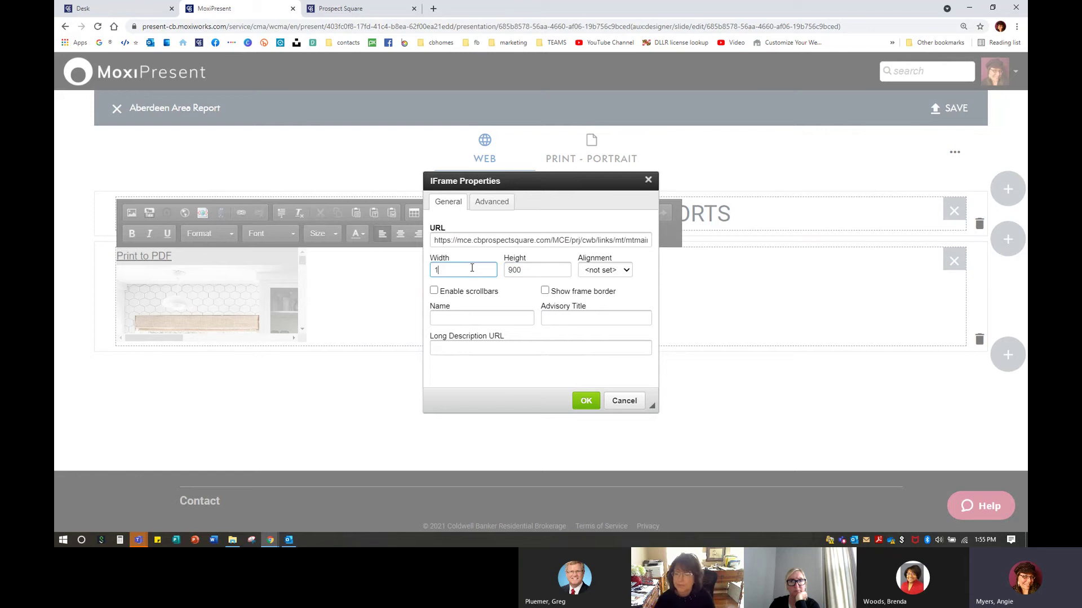
pyautogui.click(434, 291)
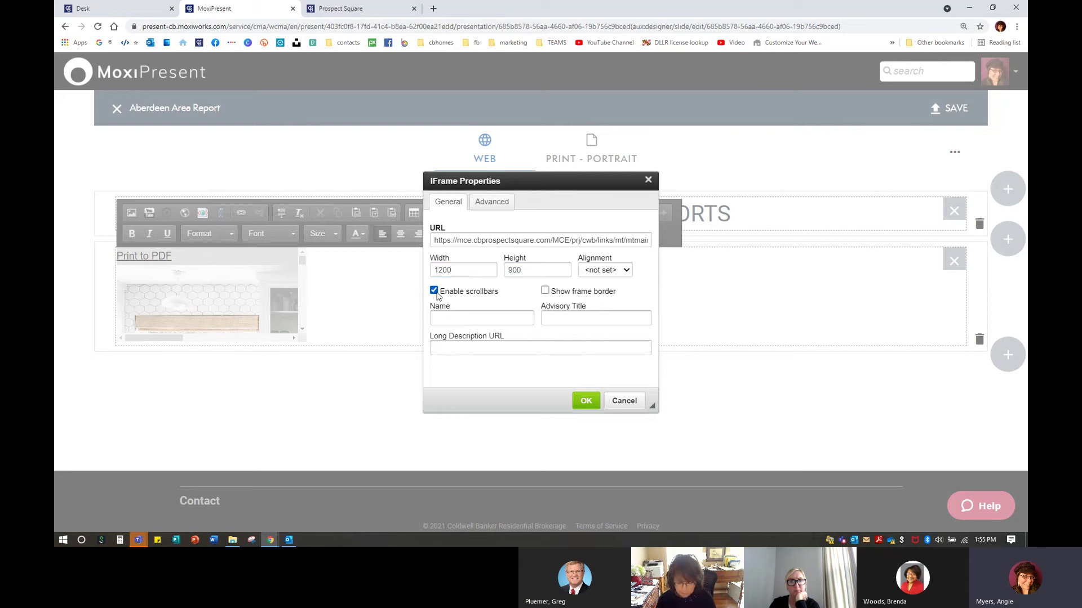
pyautogui.click(586, 401)
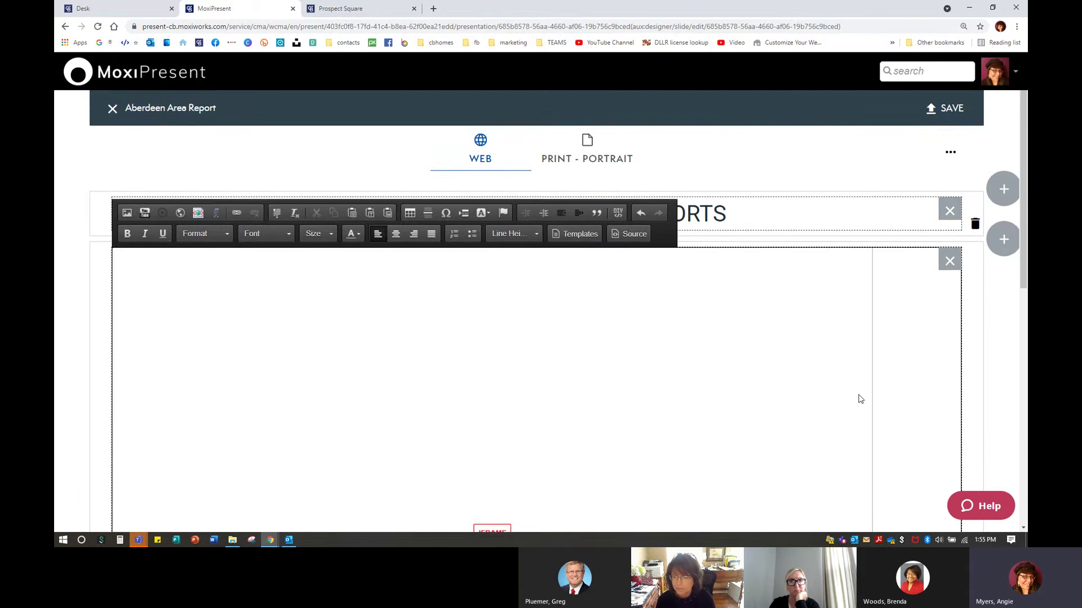
# Delete the small Aberdeen report IFrame beneath the large one in the same module.
pyautogui.scroll(-5, 792, 415)
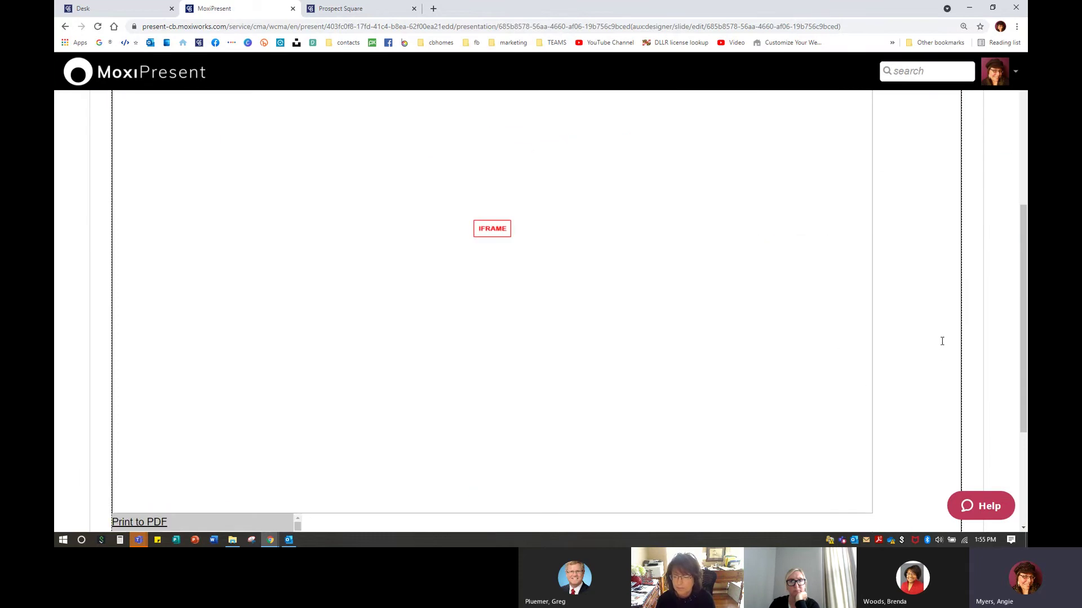
pyautogui.scroll(-3, 915, 379)
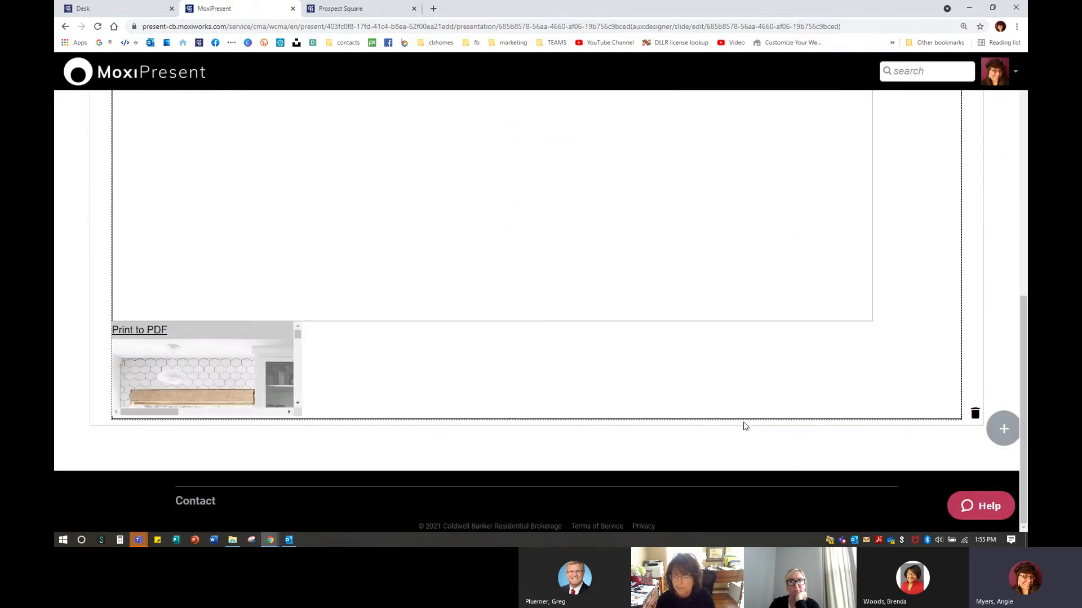
pyautogui.scroll(8, 782, 353)
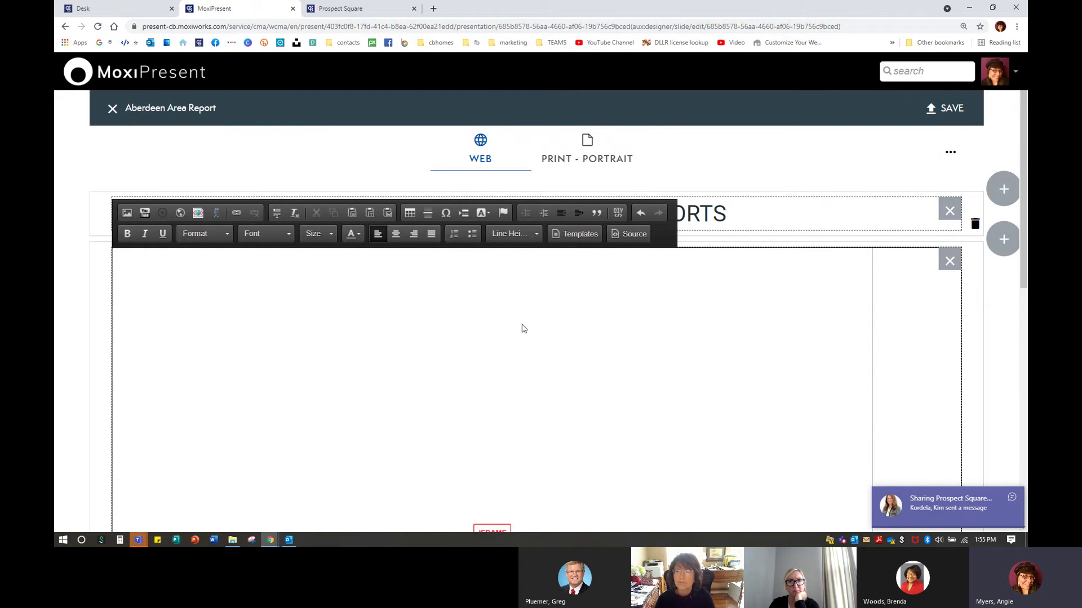
pyautogui.scroll(-9, 383, 305)
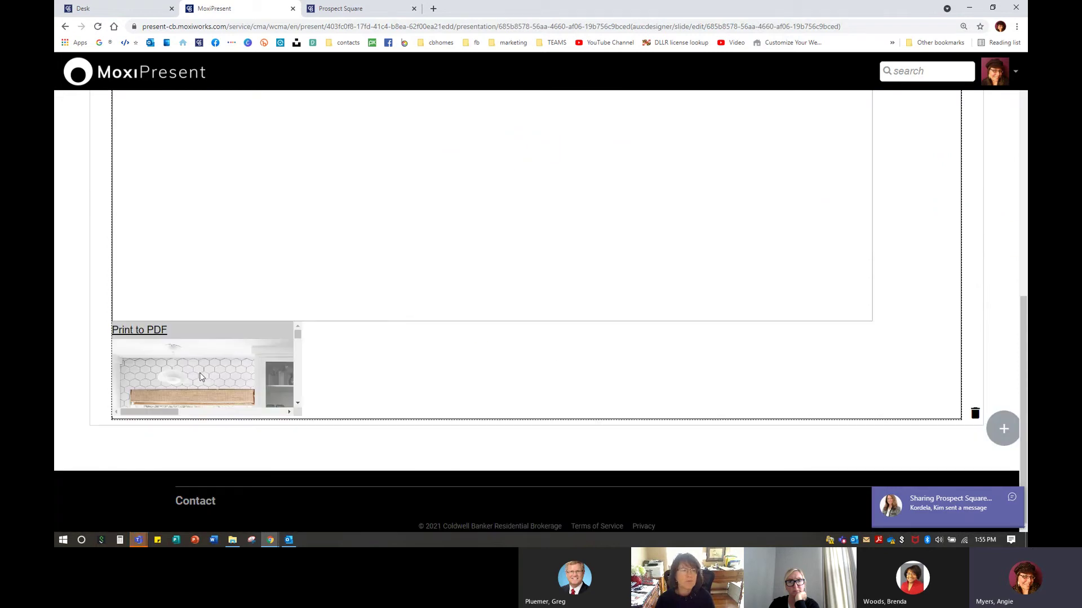
pyautogui.click(319, 385)
pyautogui.scroll(-2, 566, 388)
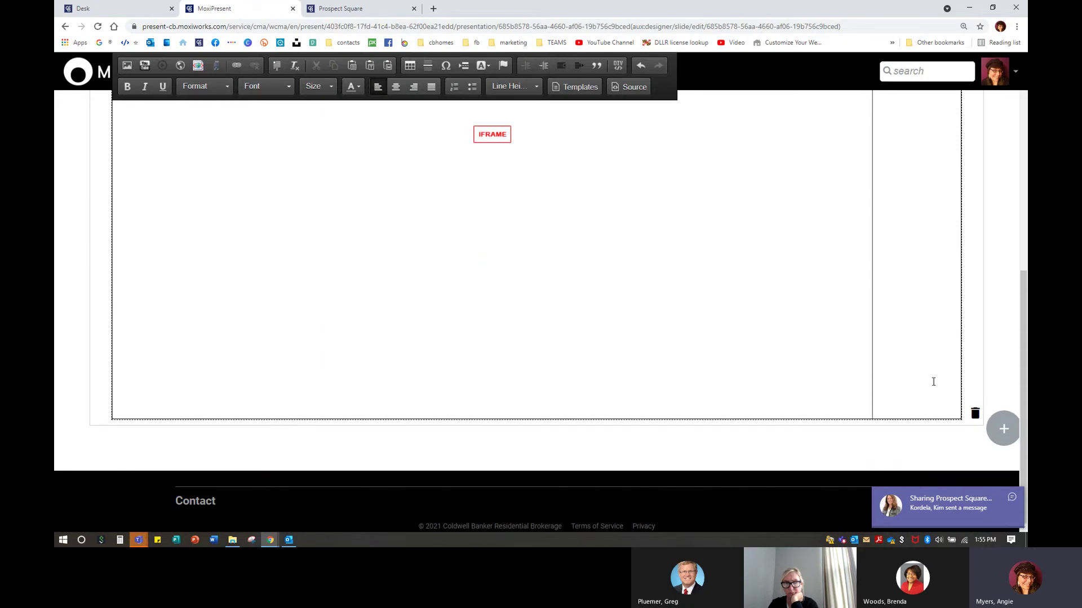
# Save the Aberdeen Area Report page and look through the embedded report in the large IFrame.
pyautogui.scroll(7, 828, 301)
pyautogui.scroll(-4, 471, 345)
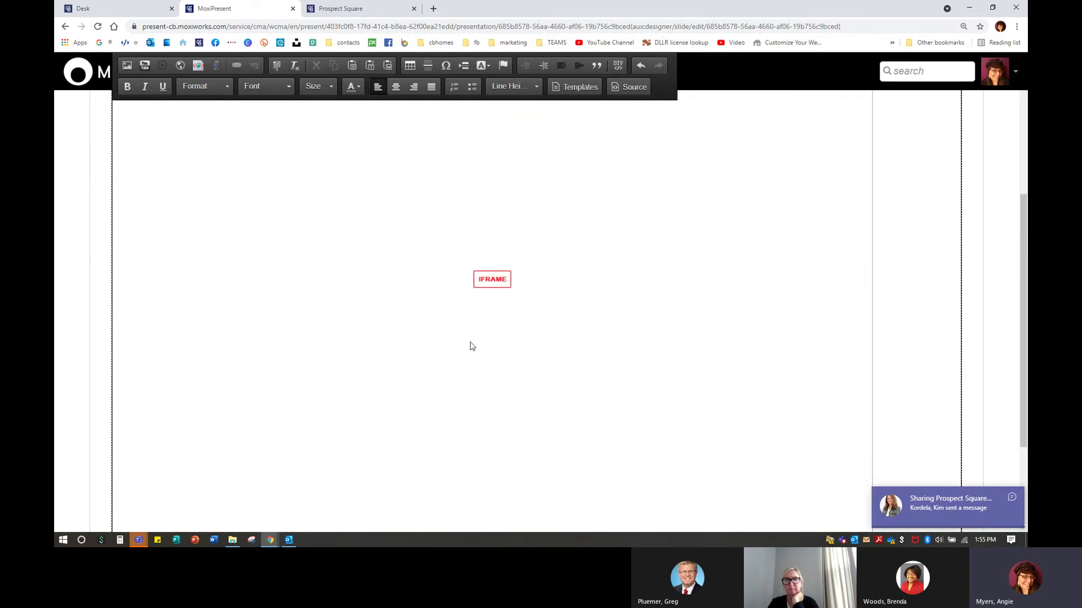
pyautogui.scroll(4, 760, 336)
pyautogui.click(949, 108)
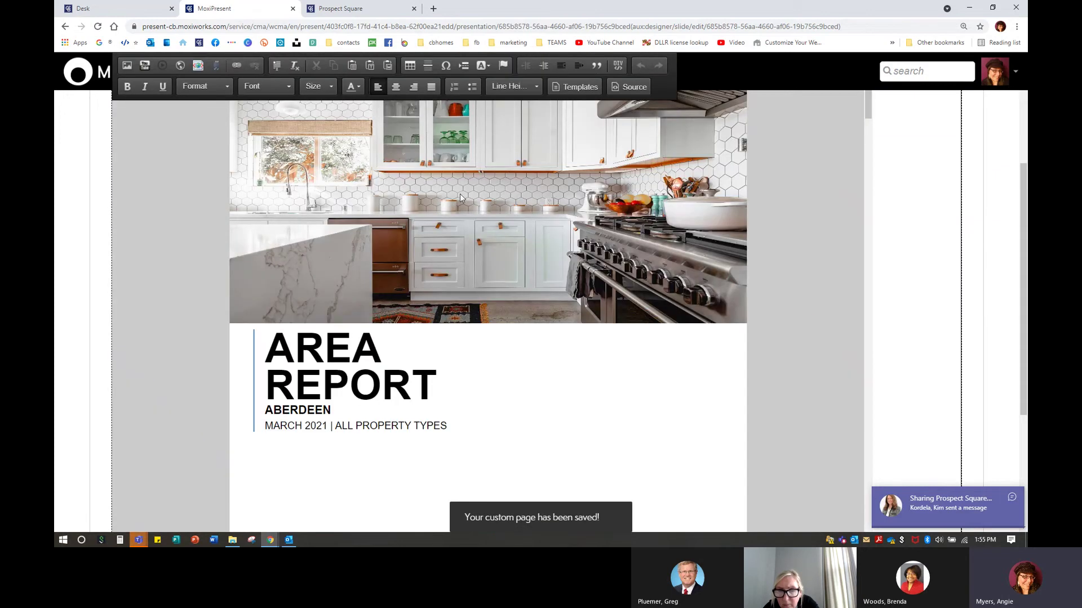
pyautogui.scroll(4, 570, 335)
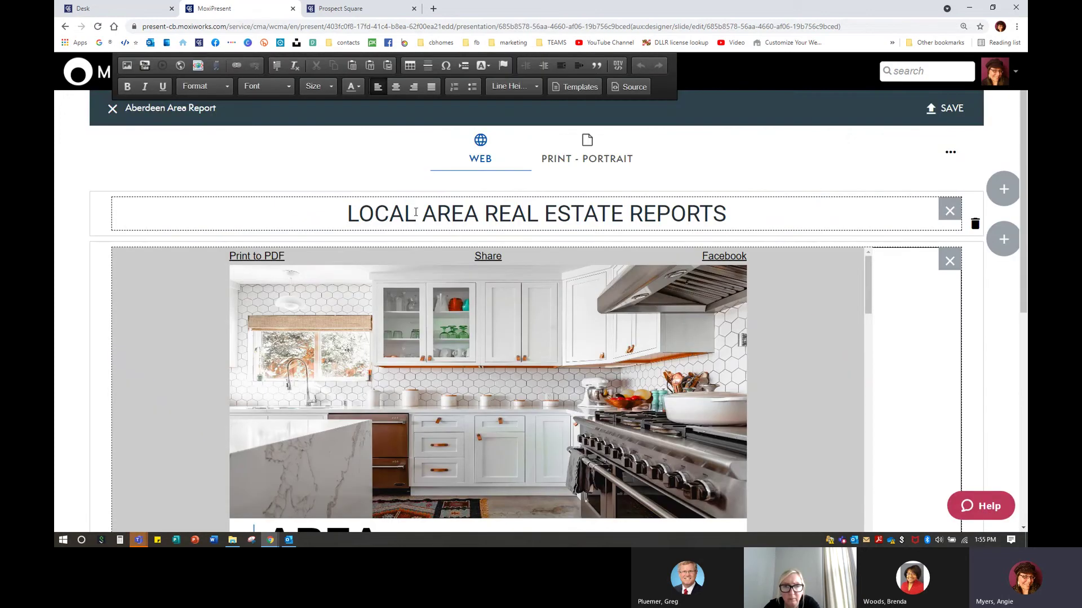
pyautogui.scroll(-15, 620, 378)
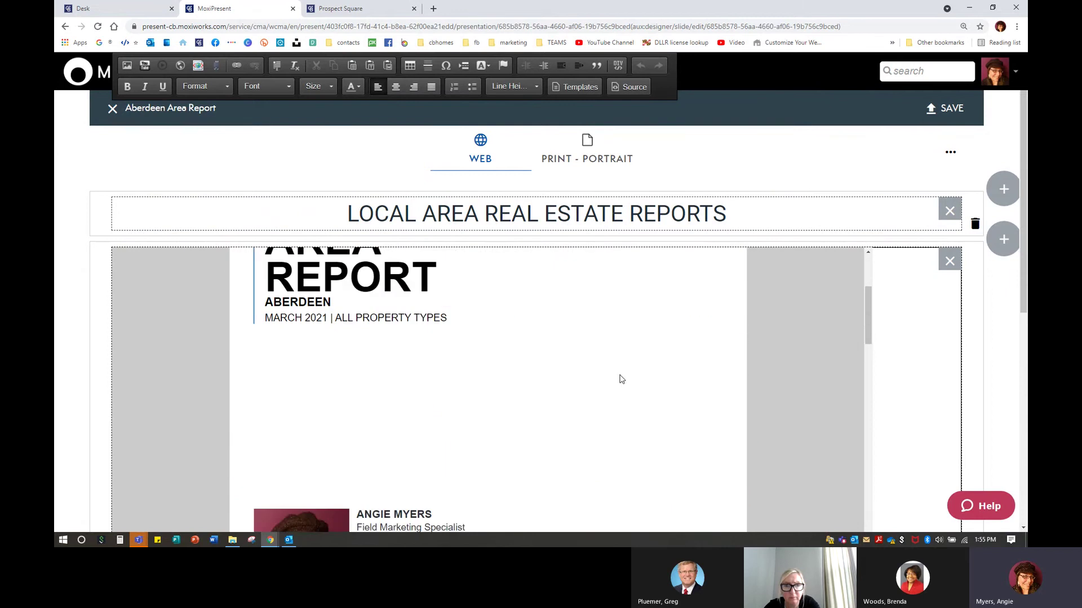
pyautogui.scroll(-15, 621, 378)
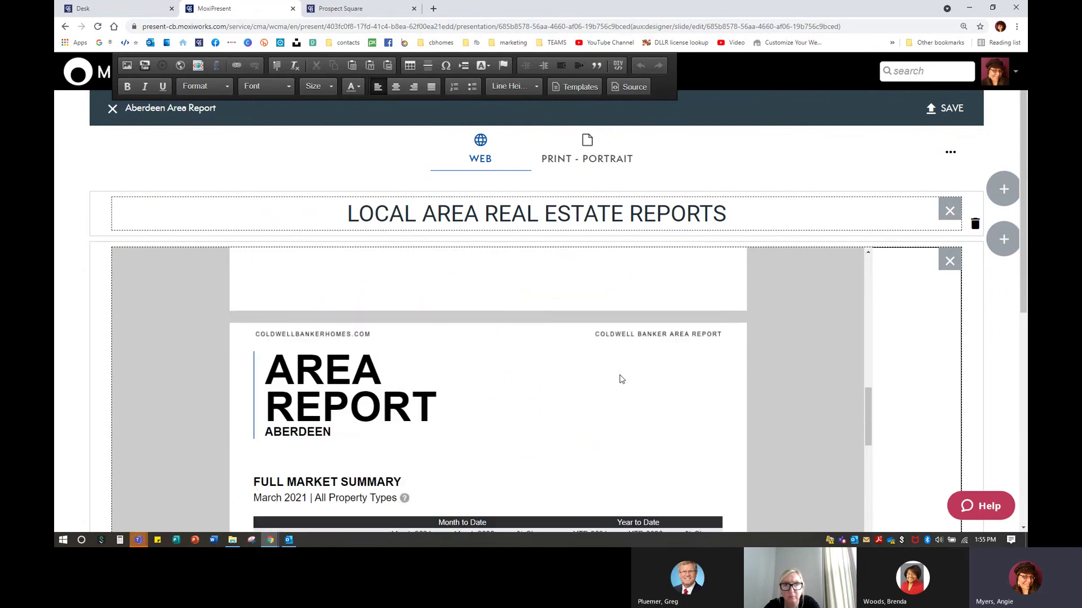
pyautogui.scroll(-10, 621, 379)
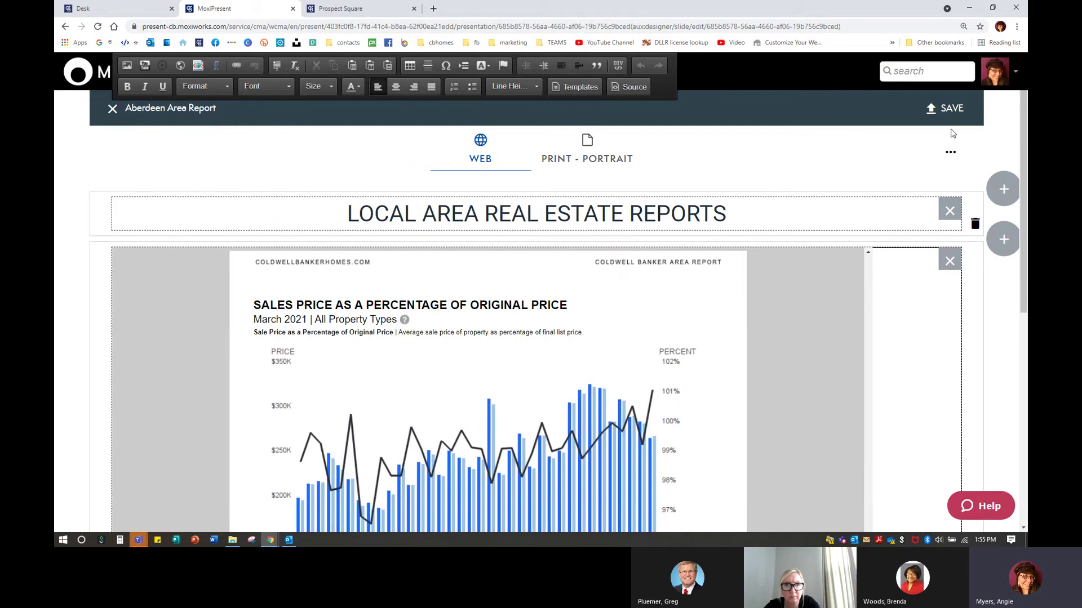
# Close the page editor and return to the list of presentations.
pyautogui.click(113, 109)
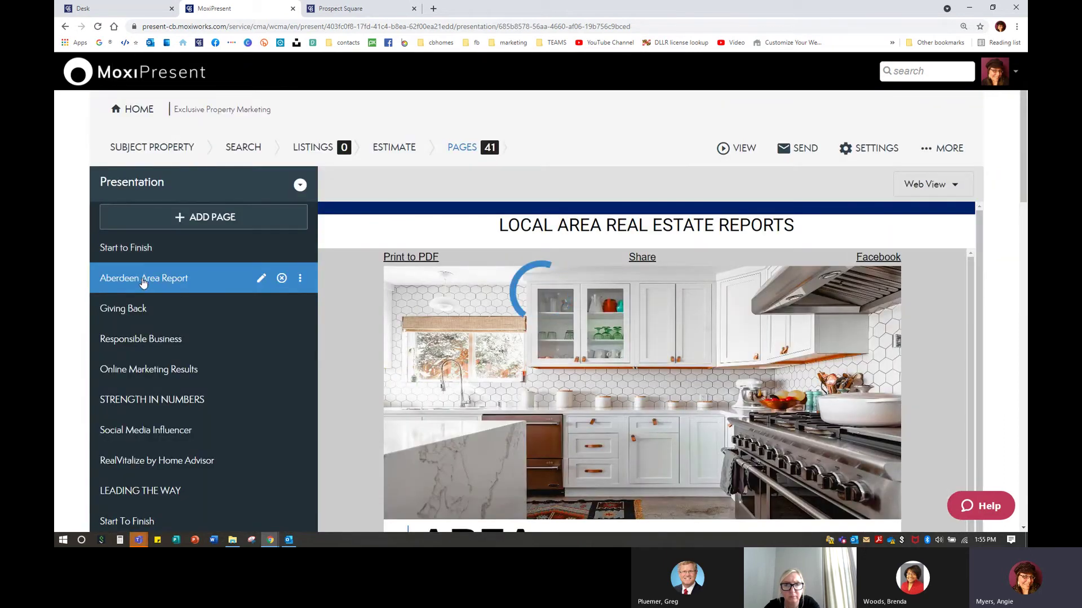
pyautogui.moveTo(141, 278); pyautogui.dragTo(190, 284)
pyautogui.click(206, 296)
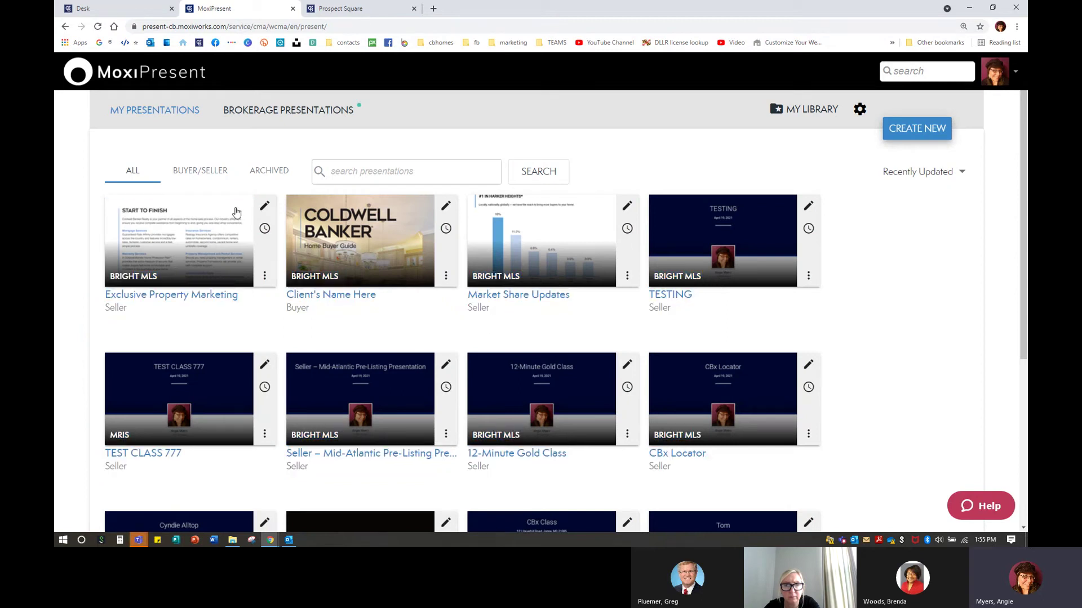
# View the Exclusive Property Marketing presentation and examine the embedded report's snapshot, market summary and charts on its Aberdeen Area Report page.
pyautogui.click(236, 212)
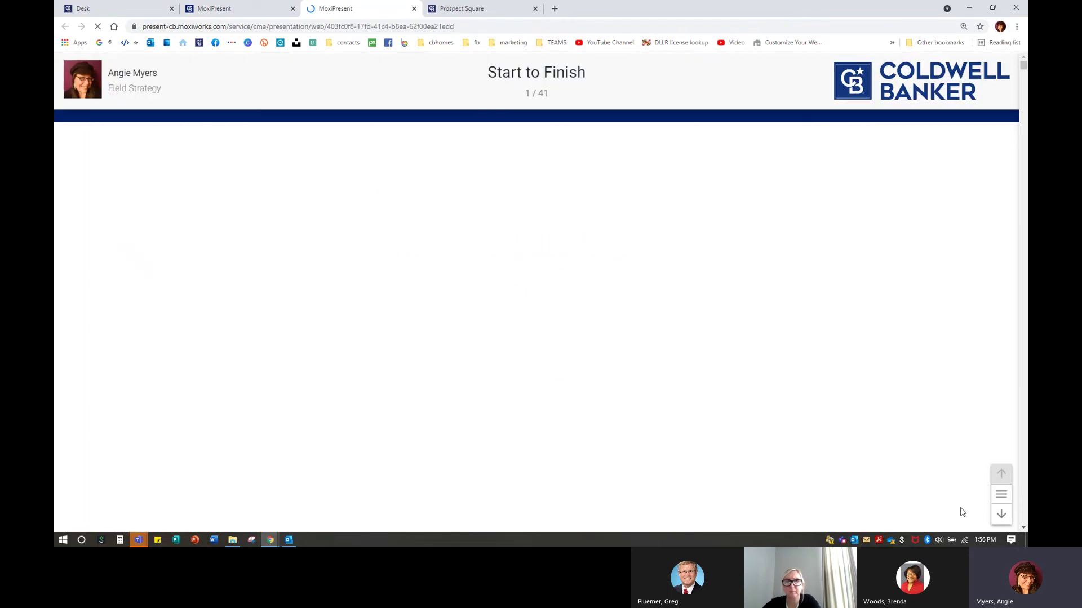
pyautogui.click(1001, 519)
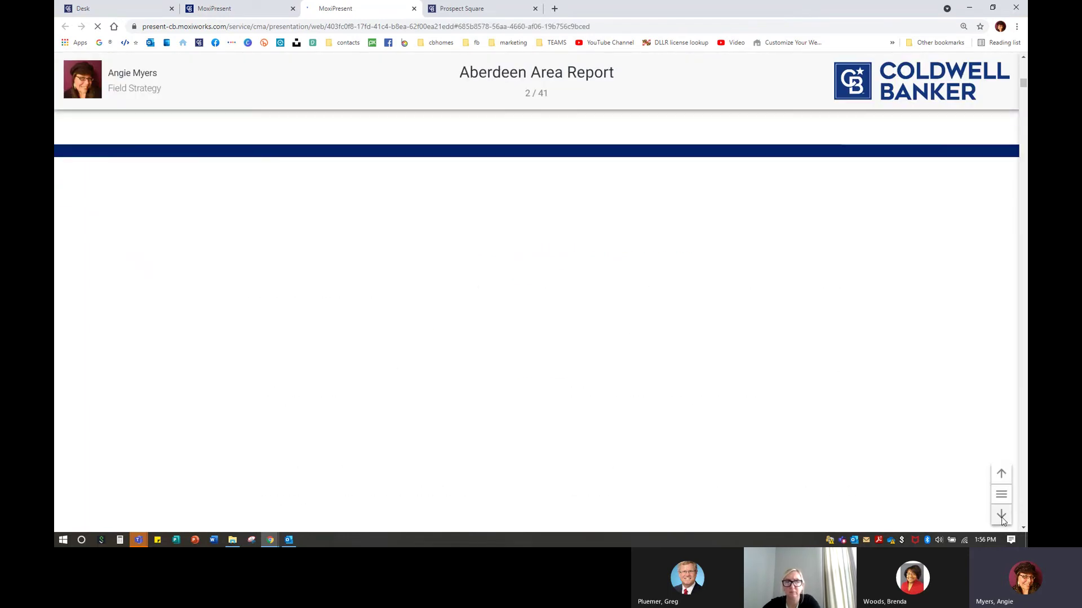
pyautogui.scroll(-8, 894, 350)
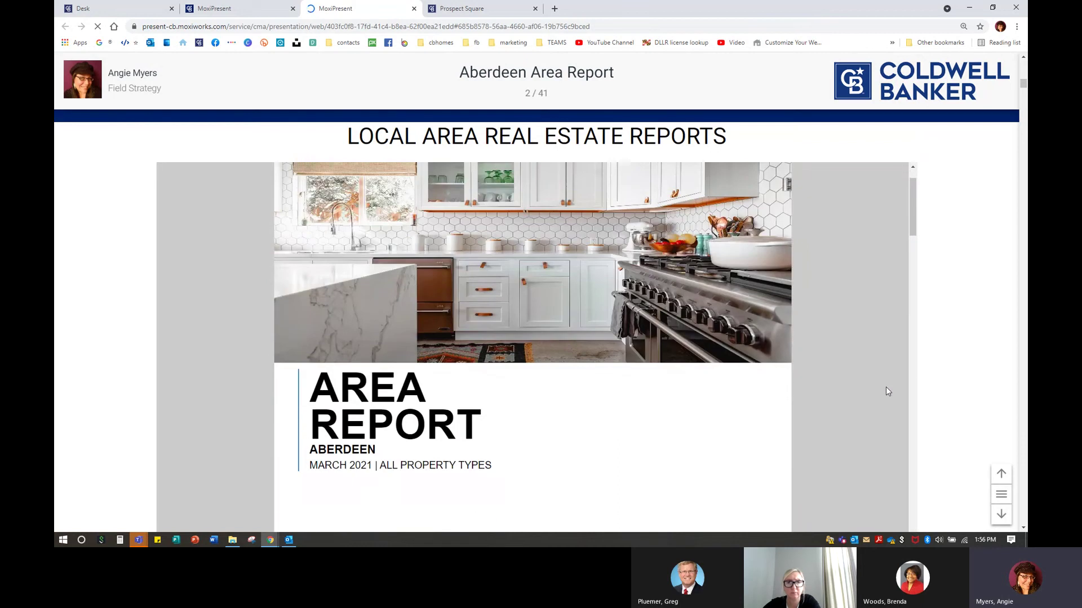
pyautogui.scroll(-10, 473, 345)
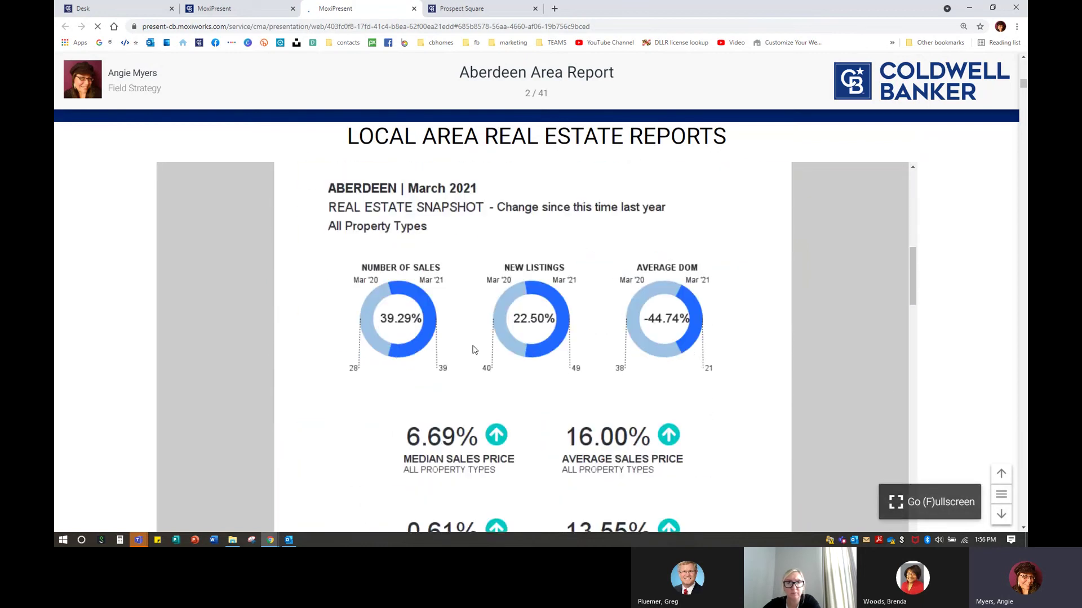
pyautogui.scroll(-10, 473, 349)
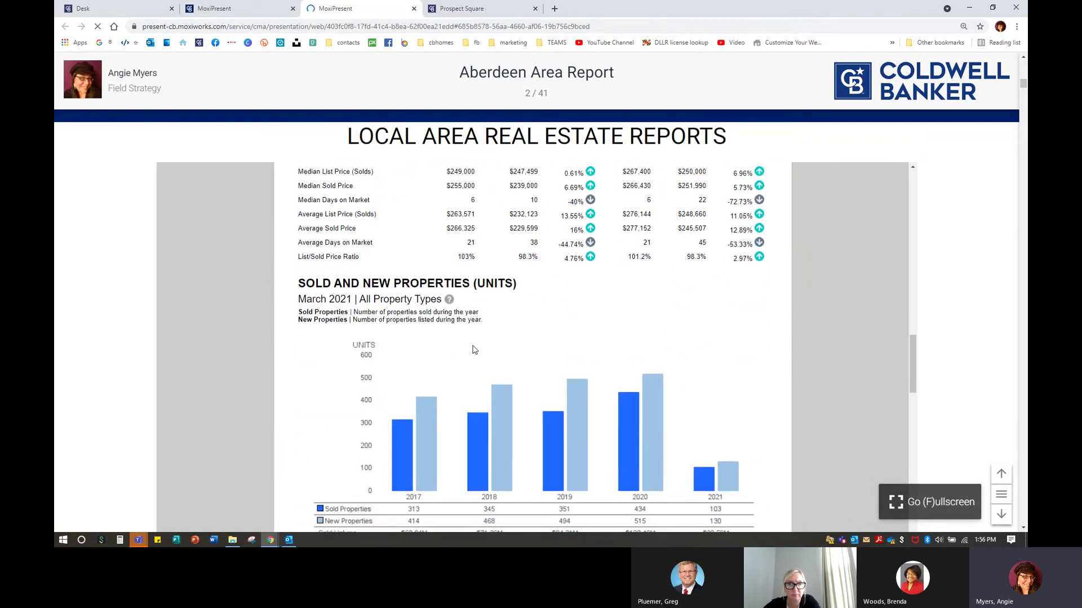
pyautogui.scroll(-10, 474, 349)
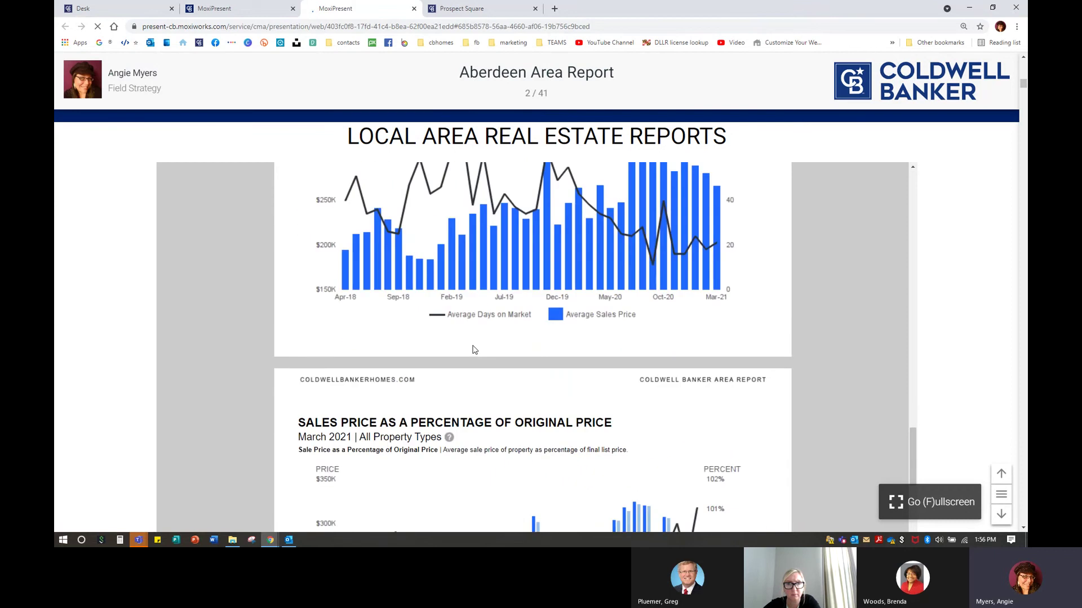
pyautogui.scroll(-4, 477, 360)
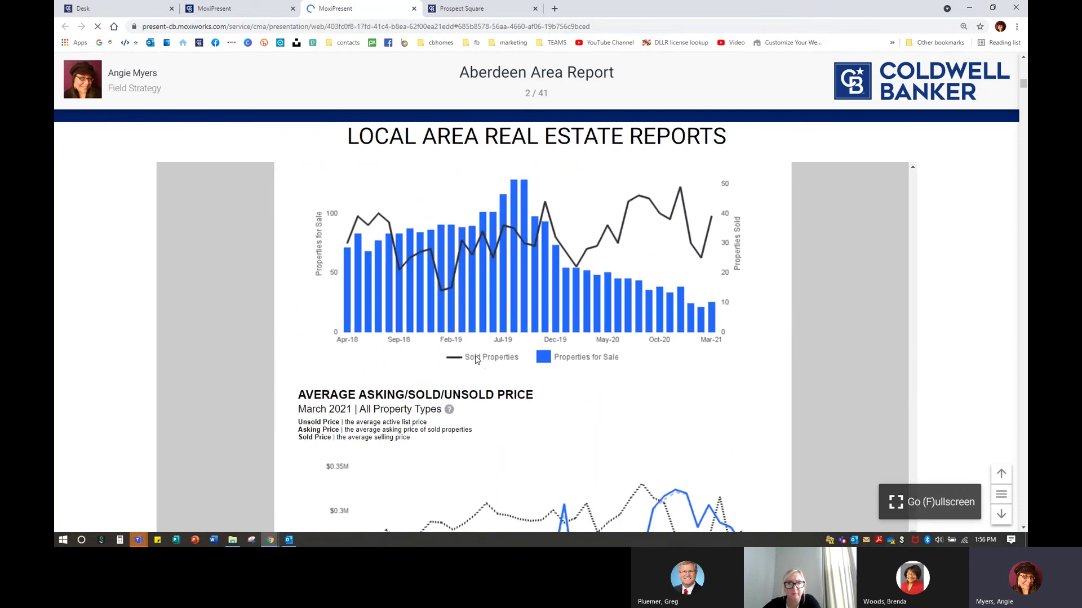
pyautogui.moveTo(911, 194); pyautogui.dragTo(910, 172)
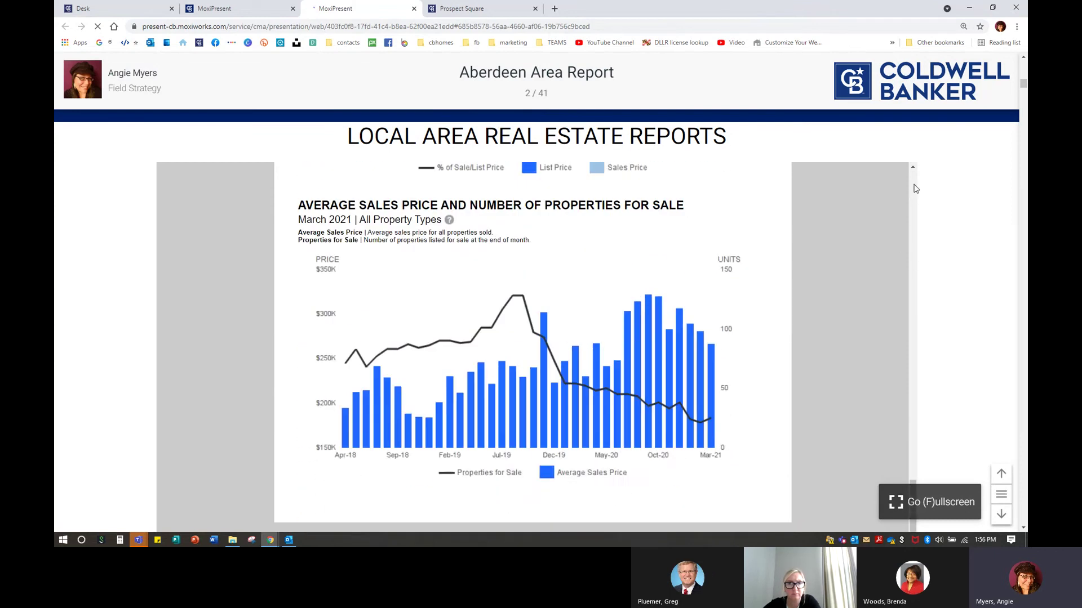
pyautogui.scroll(-10, 620, 369)
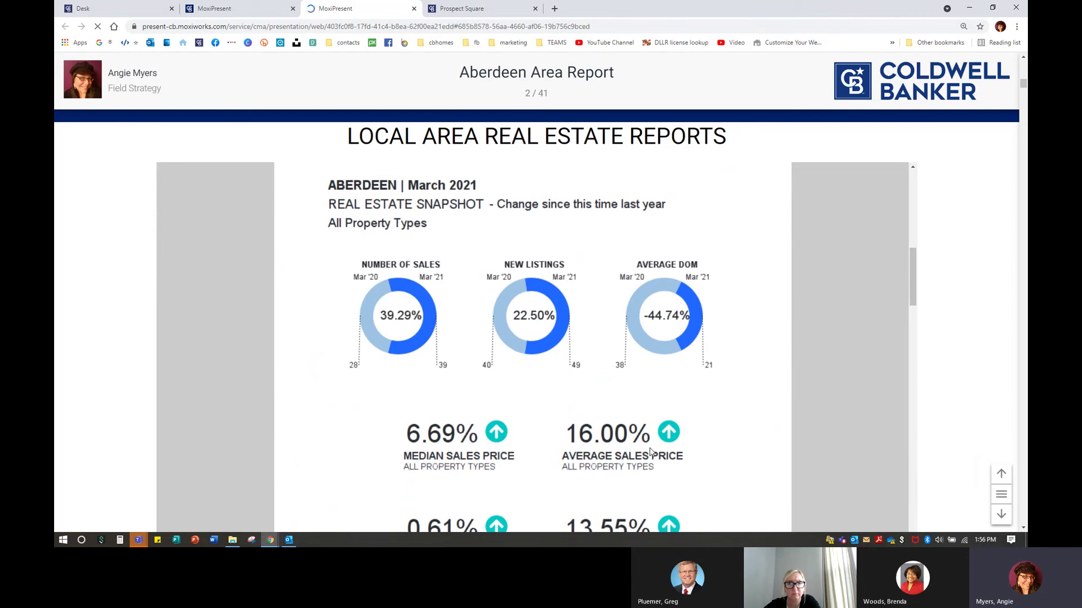
pyautogui.scroll(-12, 651, 451)
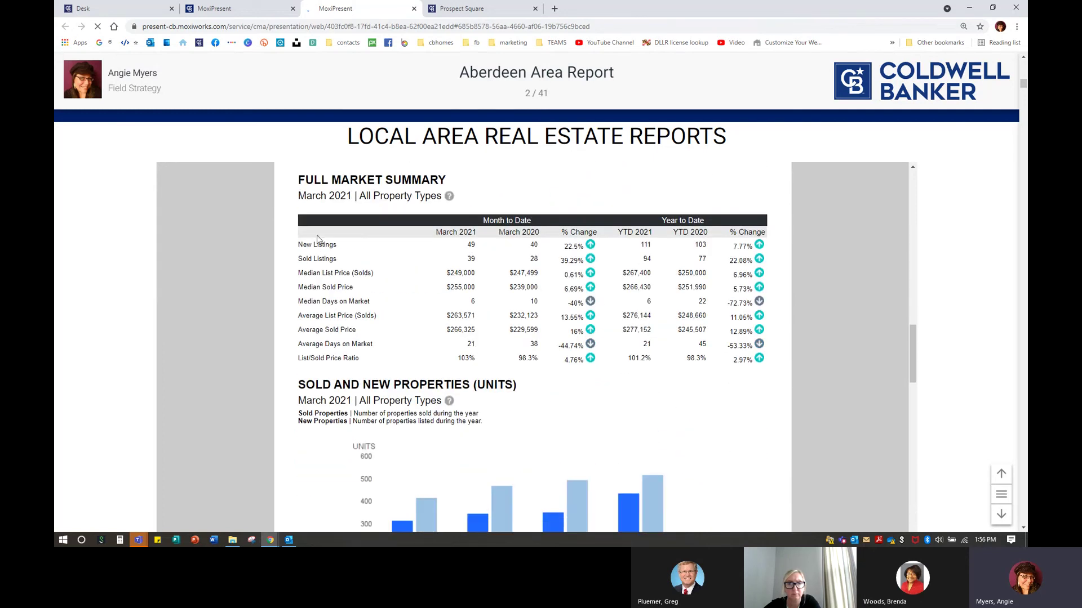